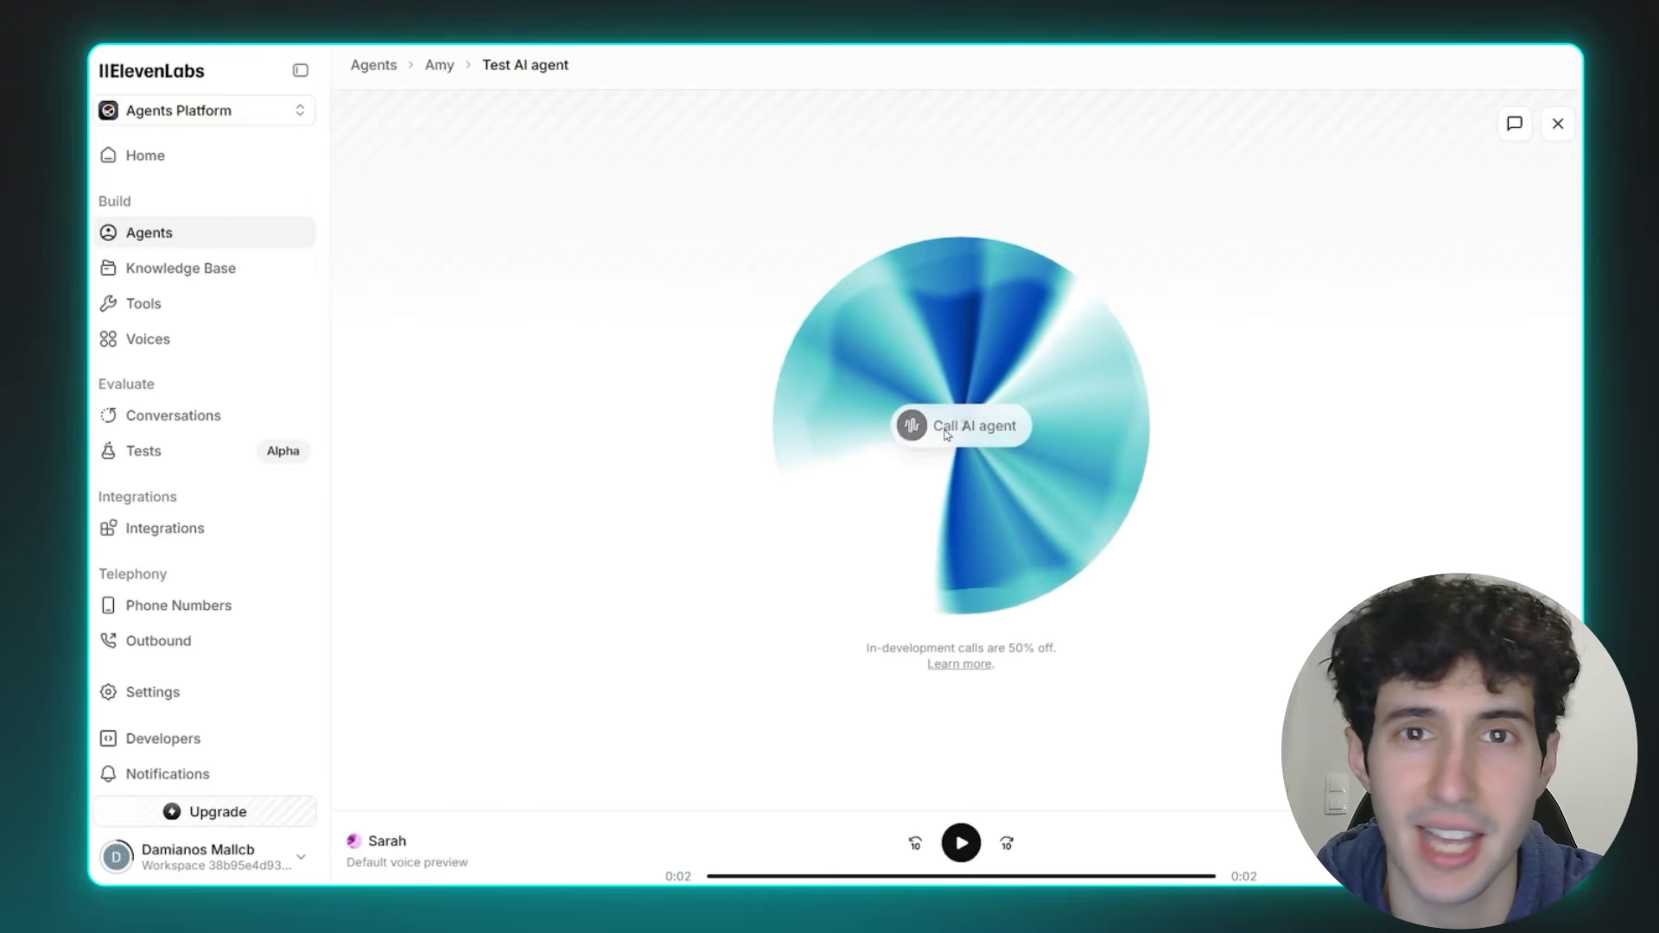
Step: Start a test call with the AI agent
click(947, 435)
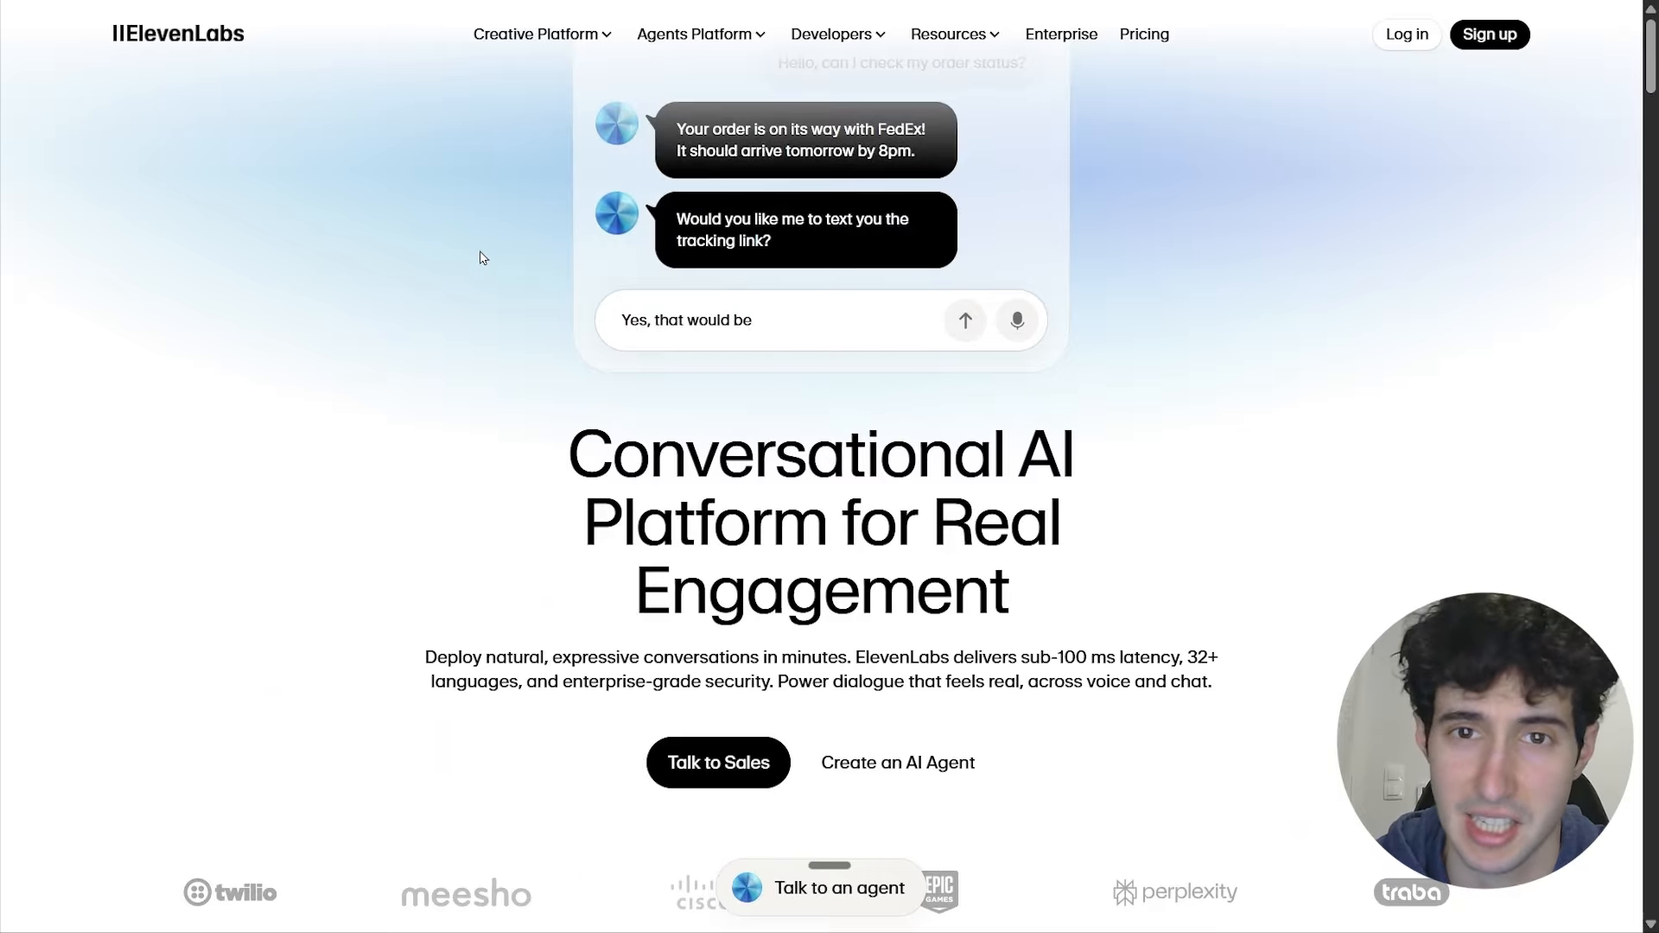
Step: Sign up and start a new Business Agent from the Agents list, choosing Professional Services as its industry
click(1429, 52)
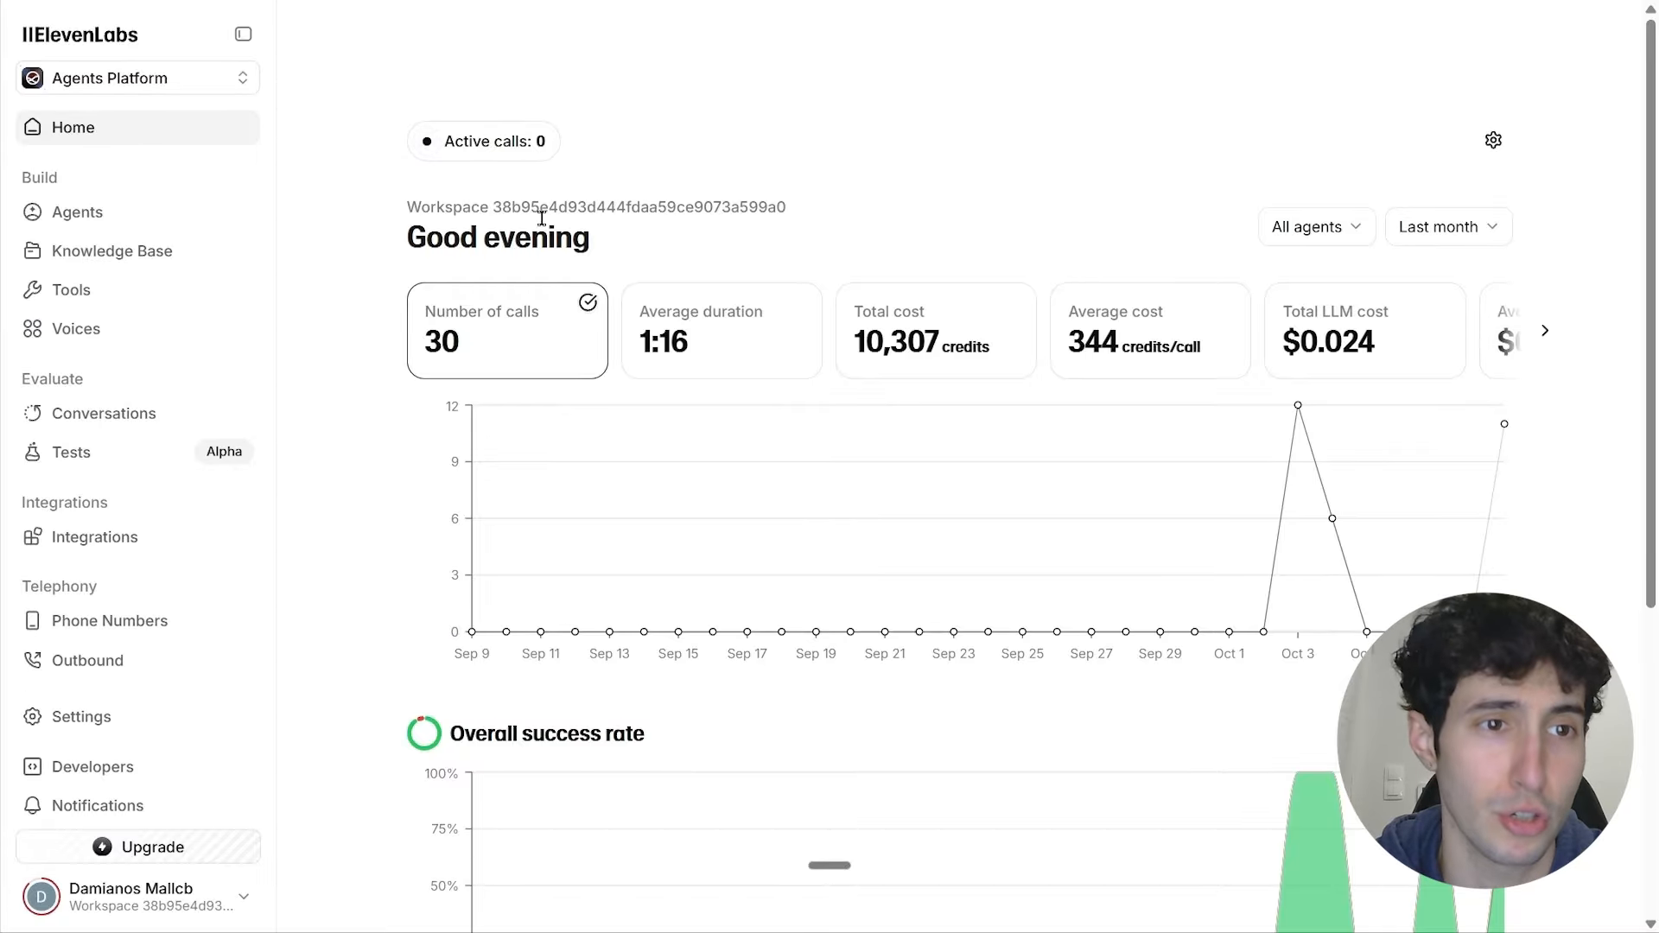
click(76, 212)
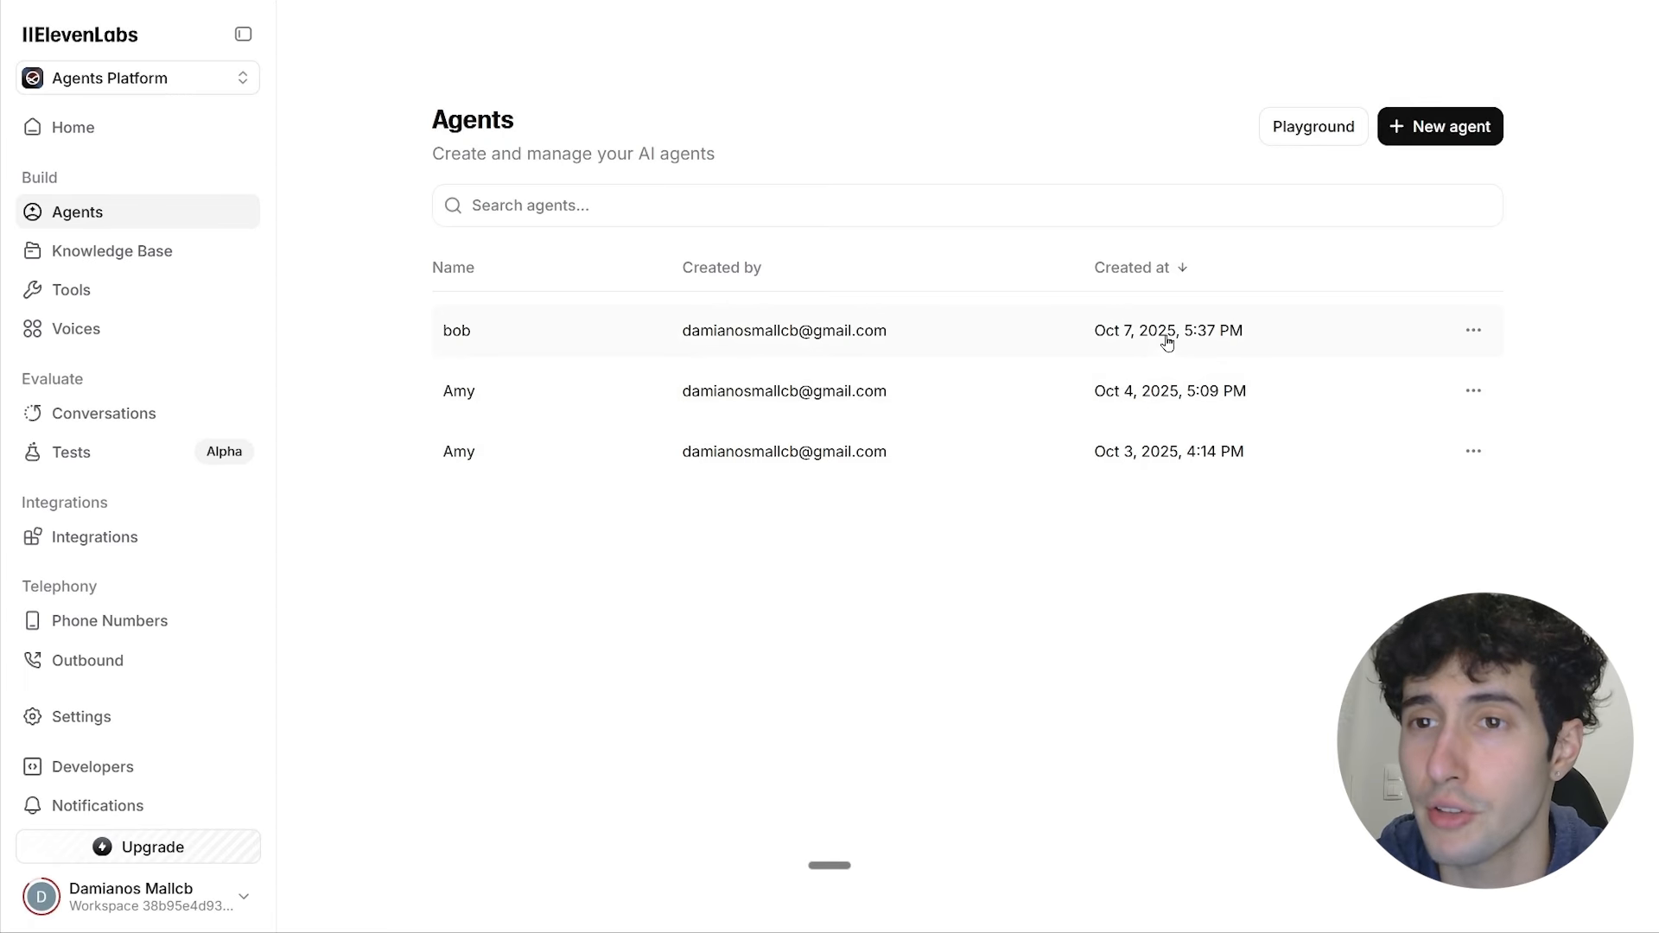
click(1418, 138)
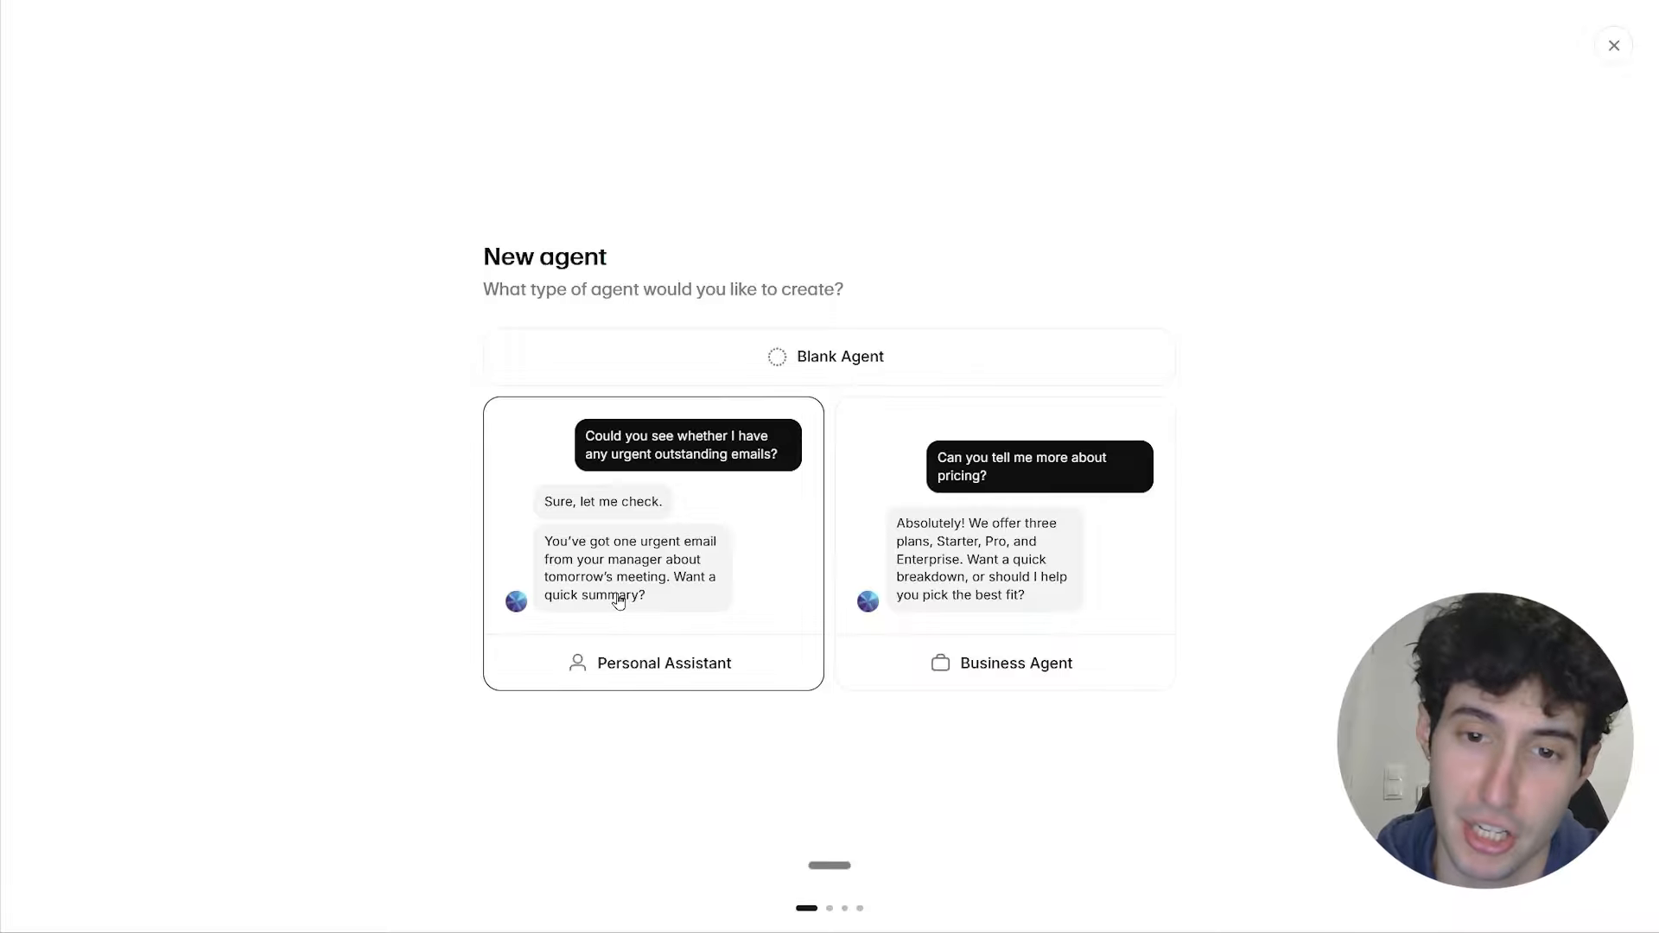
click(981, 613)
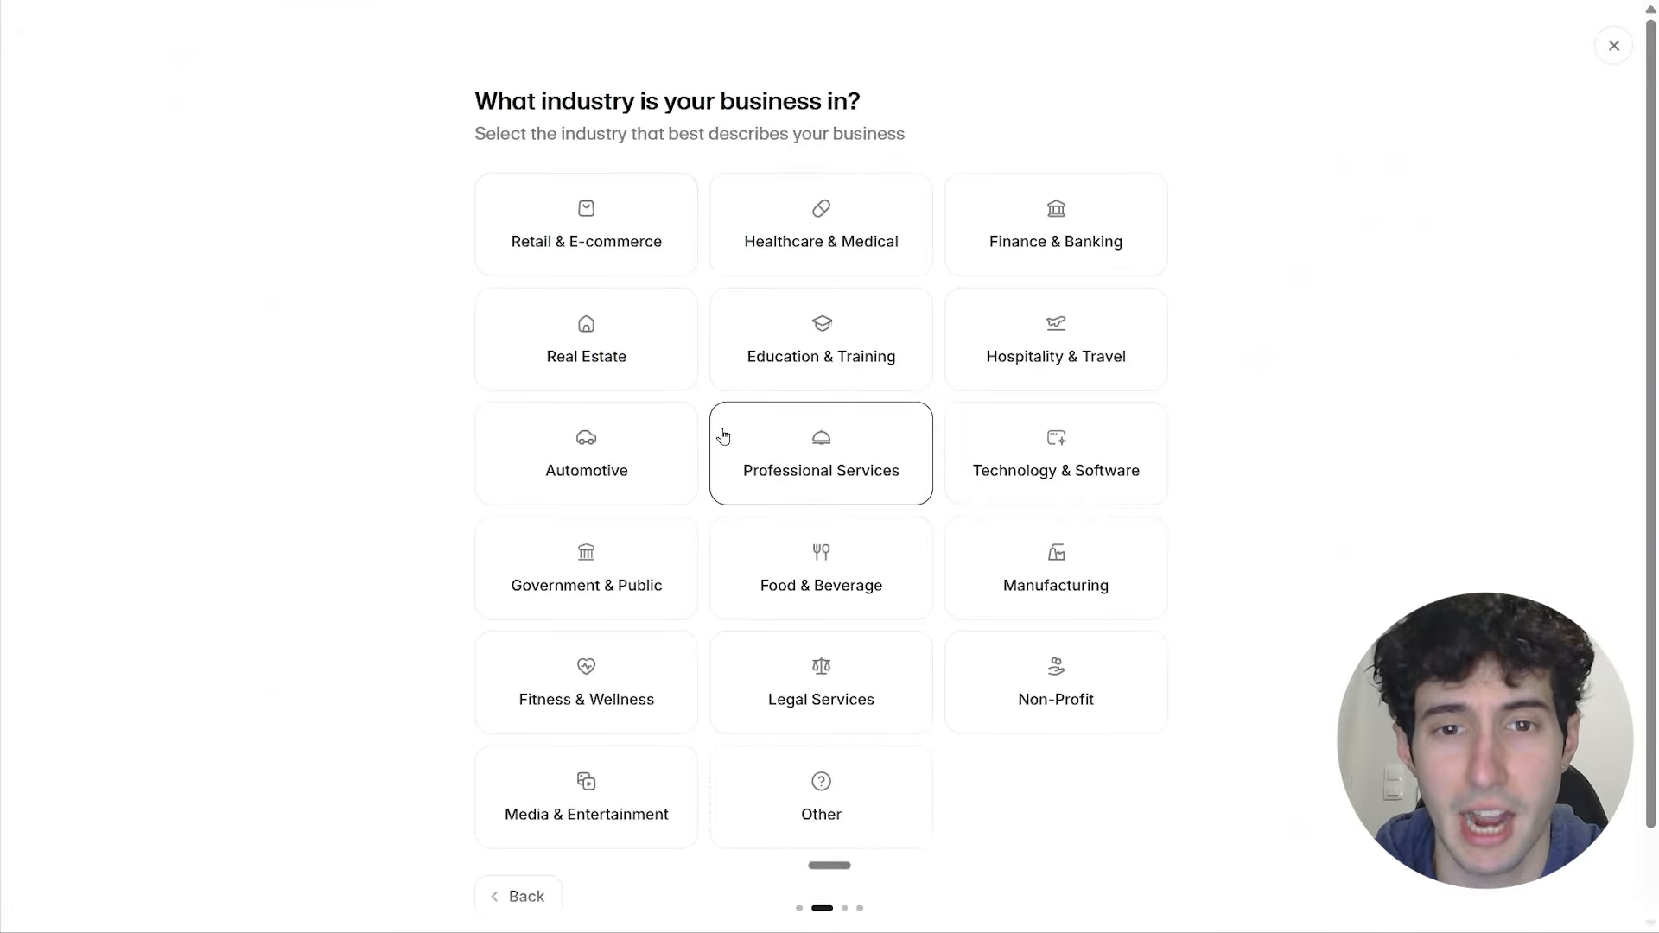
click(776, 460)
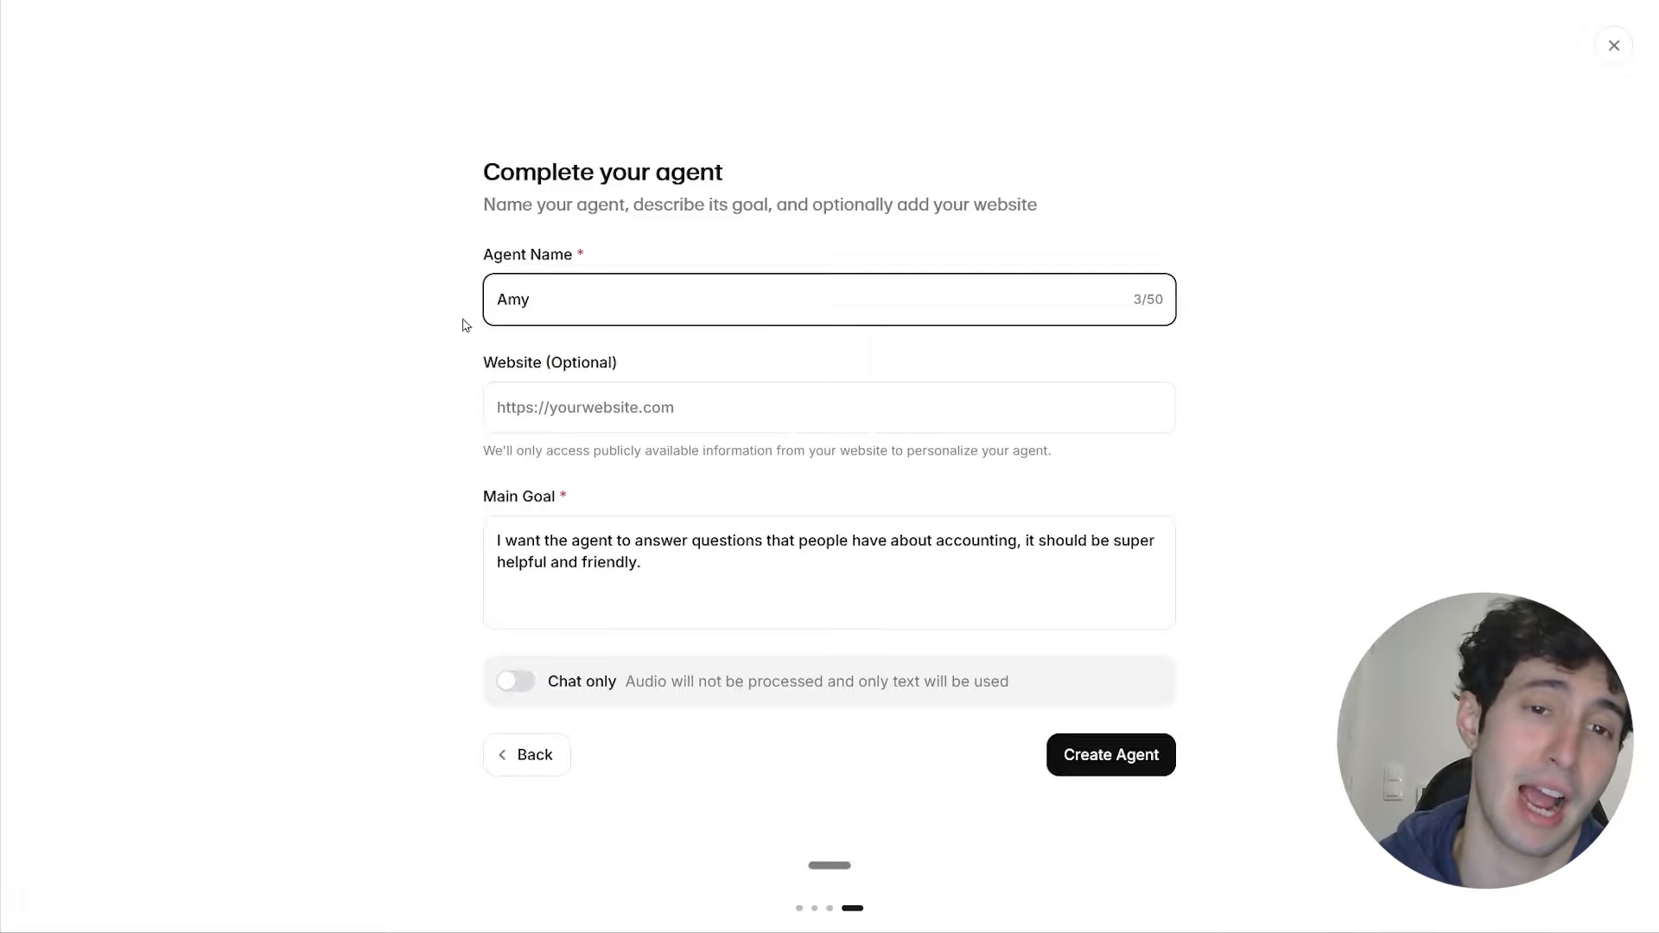
Step: Set the main goal to answering legal questions from actual government laws and booking meetings with a lawyer on request, and create the agent
click(516, 411)
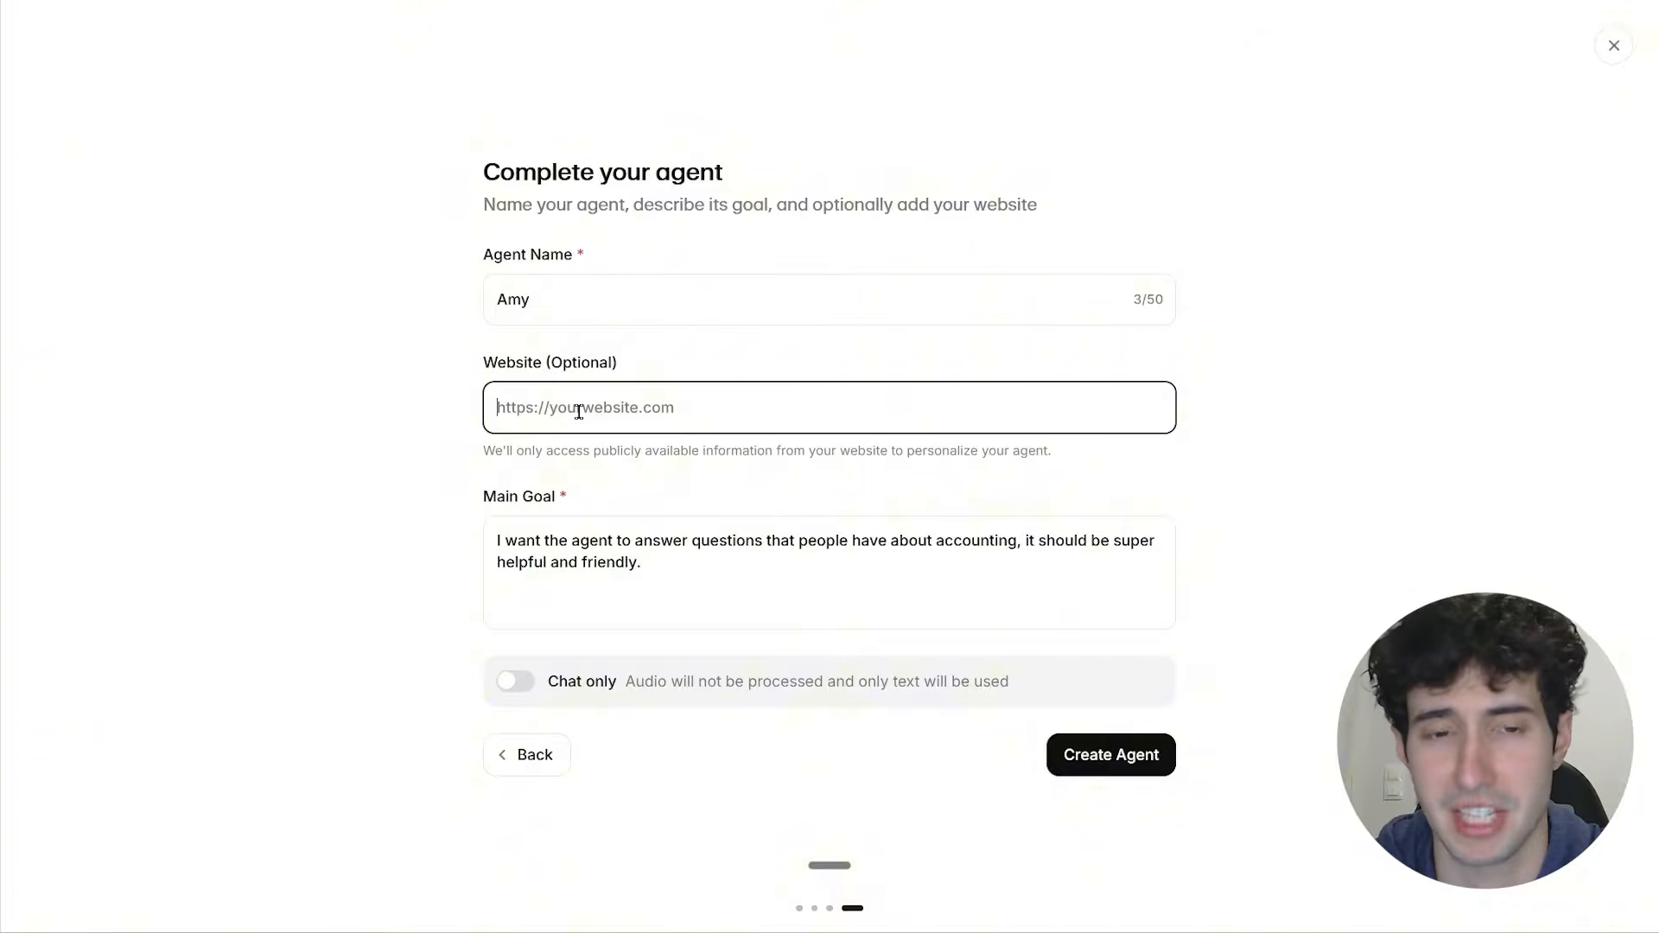
click(666, 555)
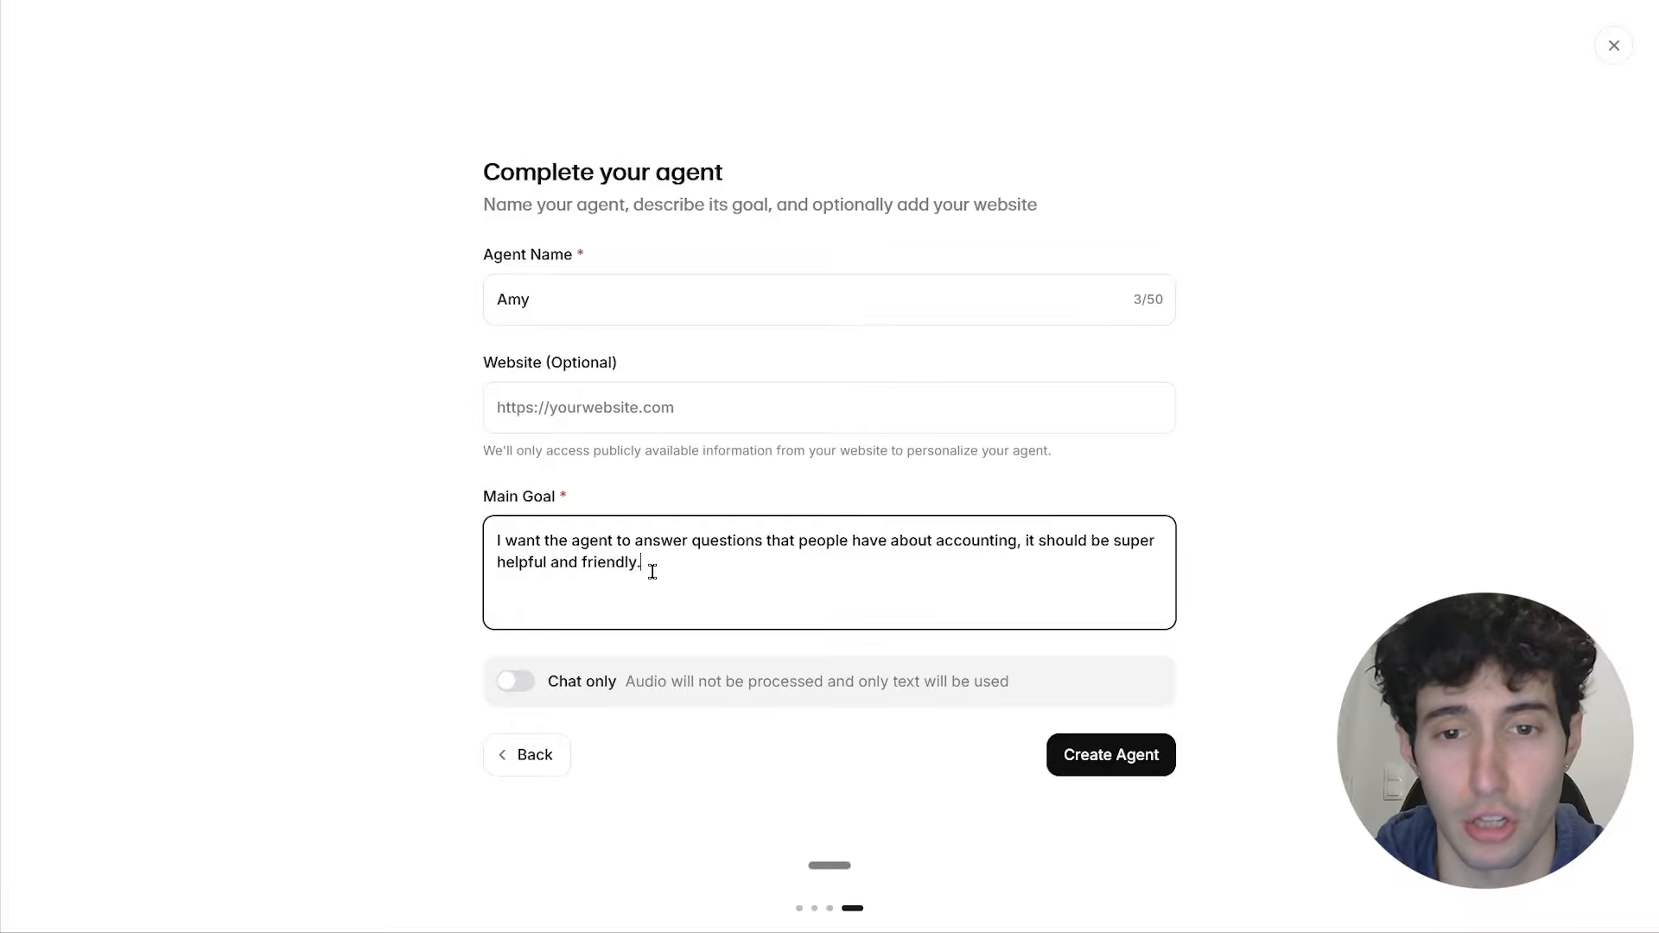
drag(655, 571, 426, 524)
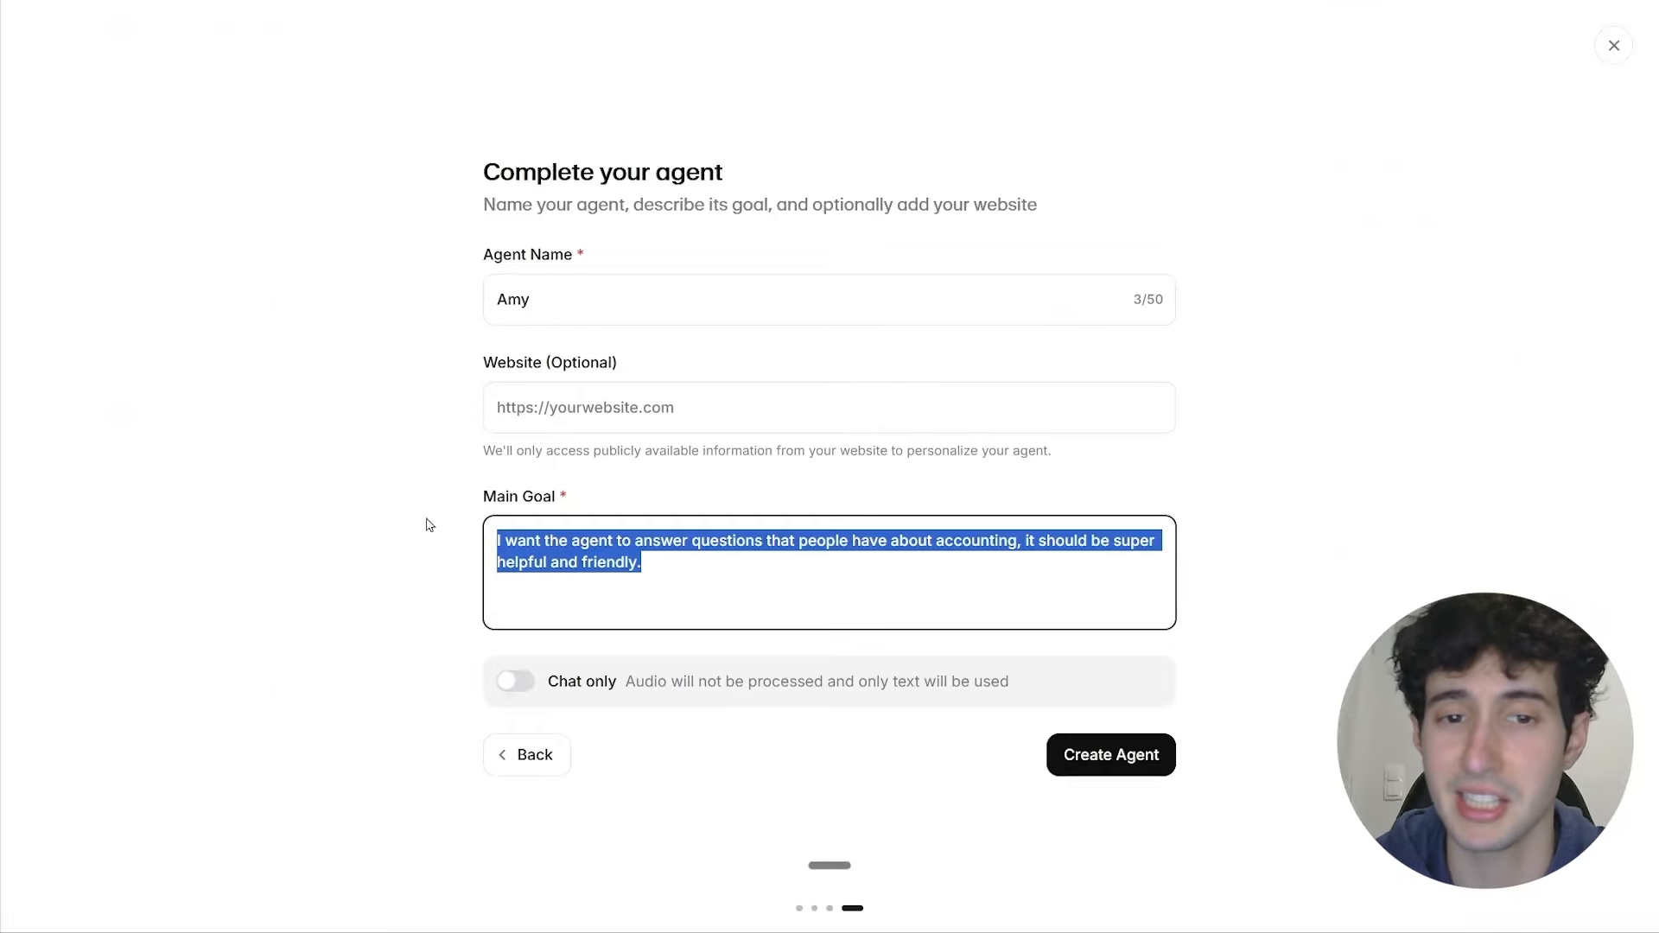
key(BackSpace)
text(The goal of this agent is to answer legal questions based on actual laws from government websites and also book meetings with an actual lawyer if the caller requests so.)
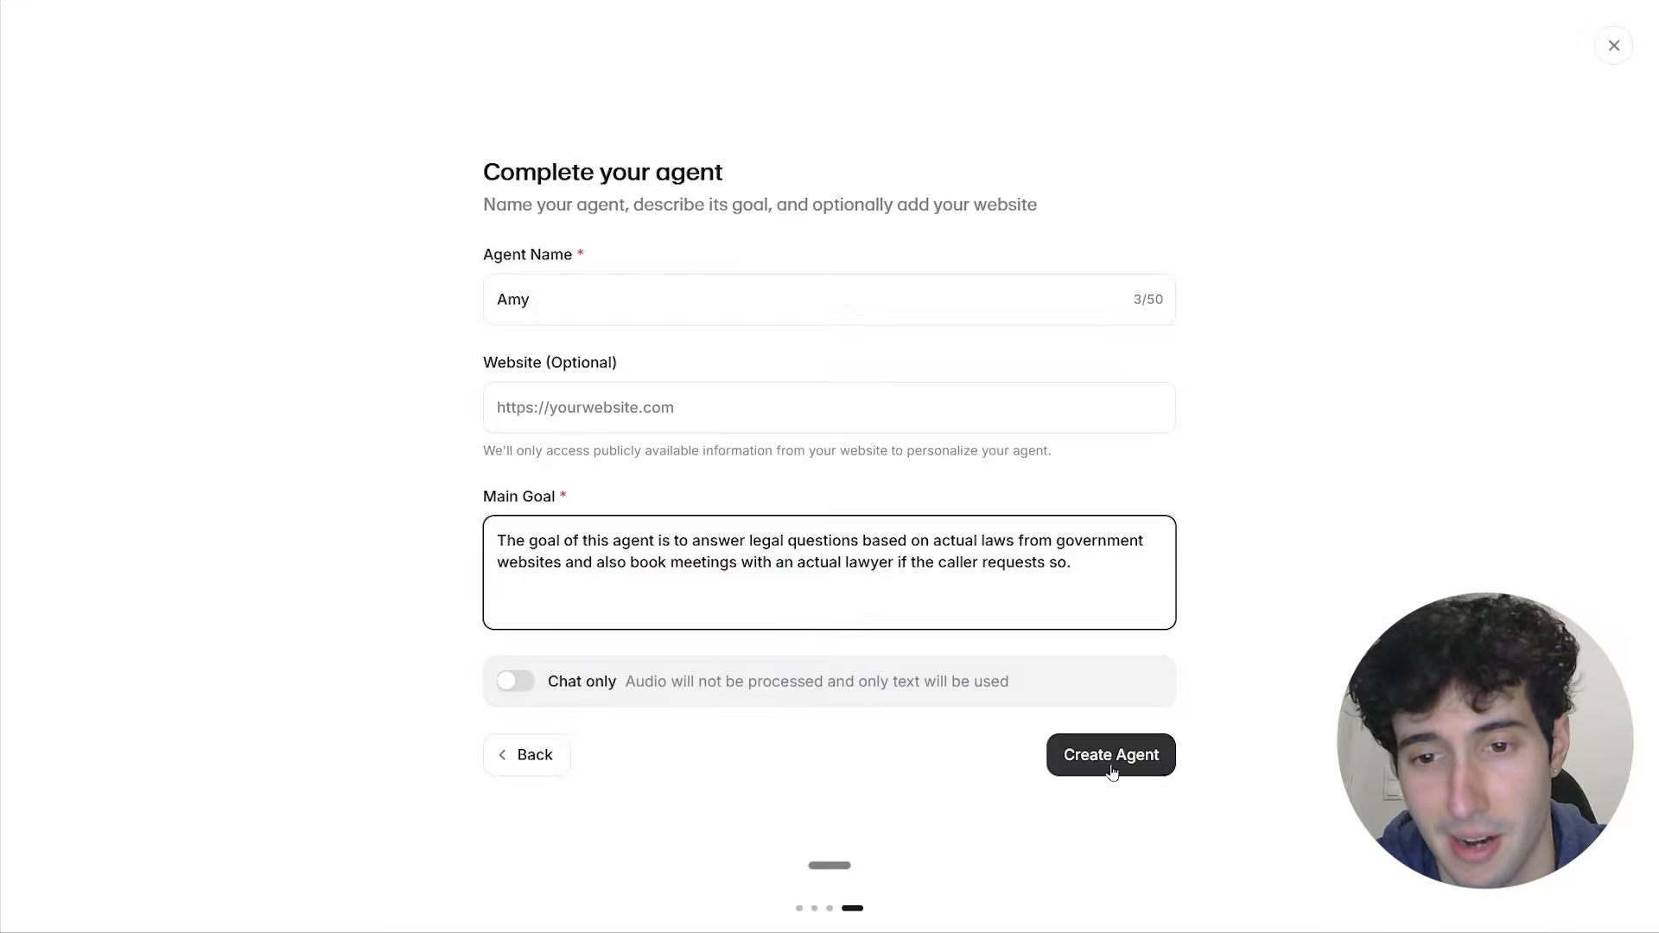
click(1137, 757)
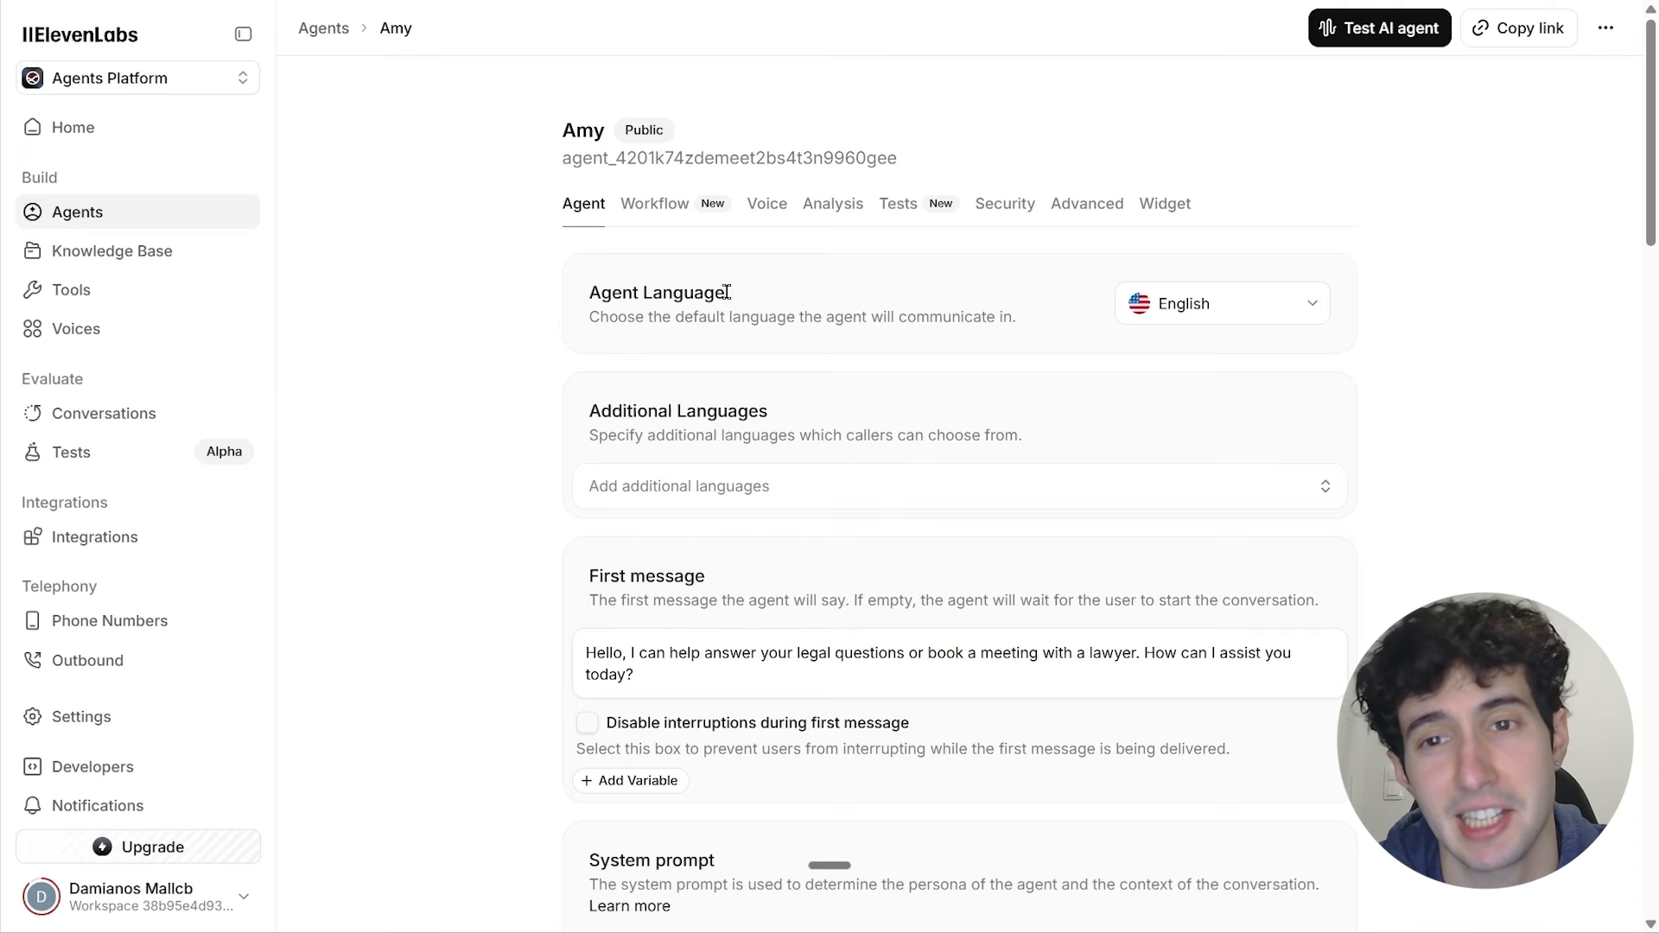
Step: Look through the agent's default language options and the additional languages setting
click(1158, 313)
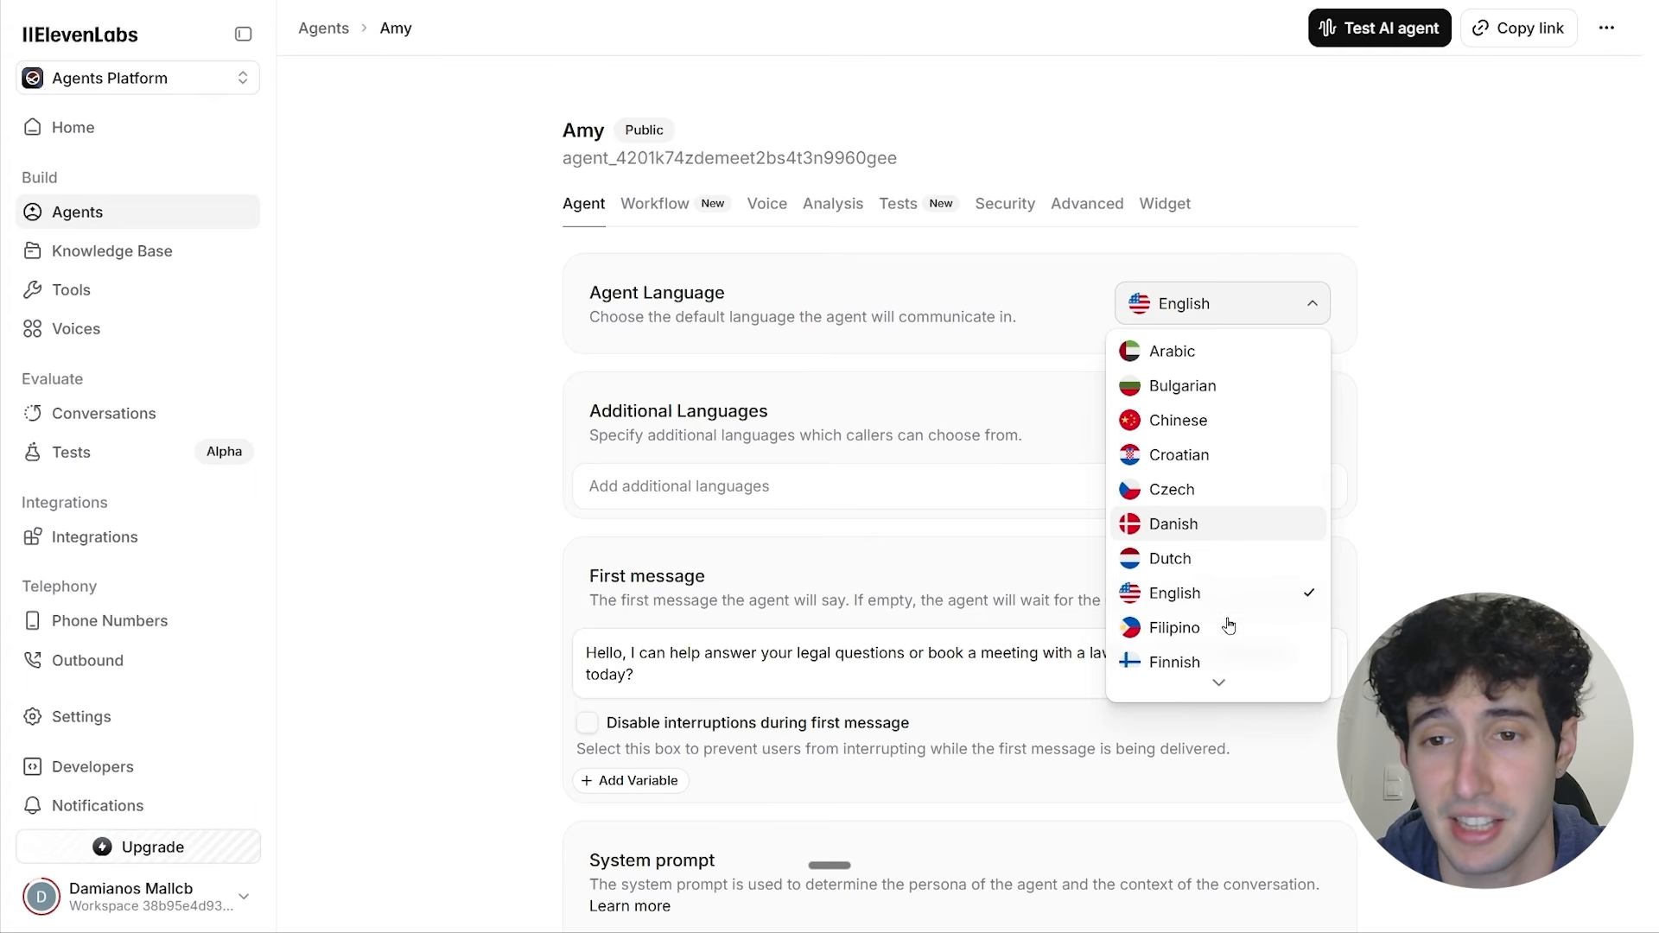
key(Escape)
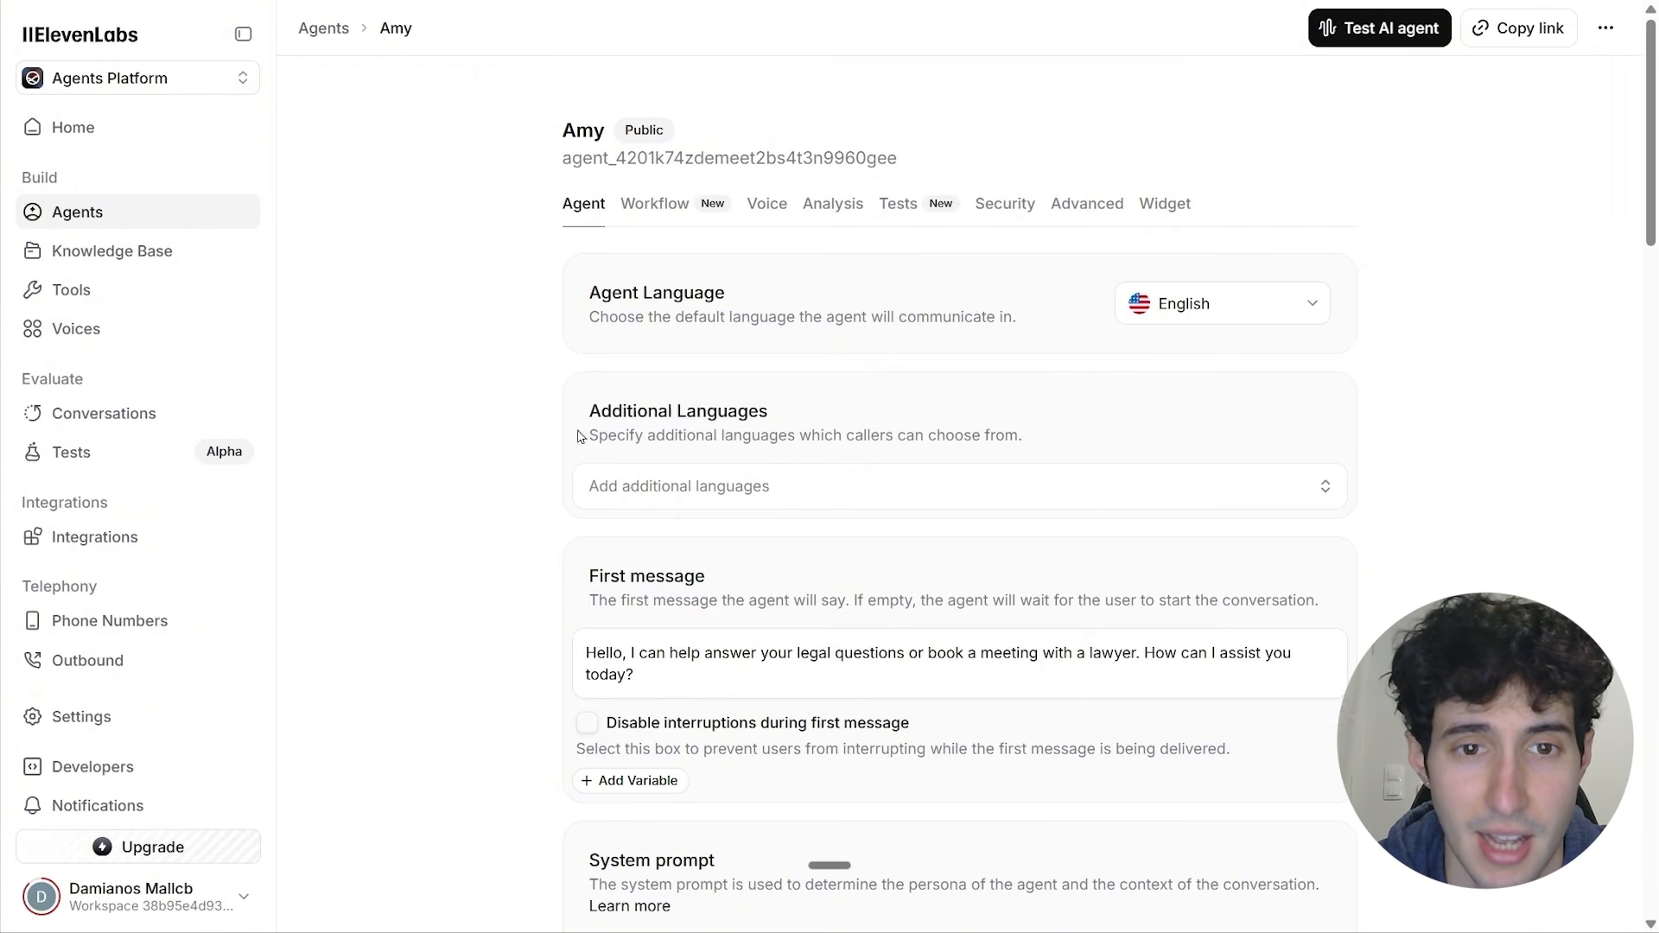
drag(587, 412, 861, 421)
click(861, 421)
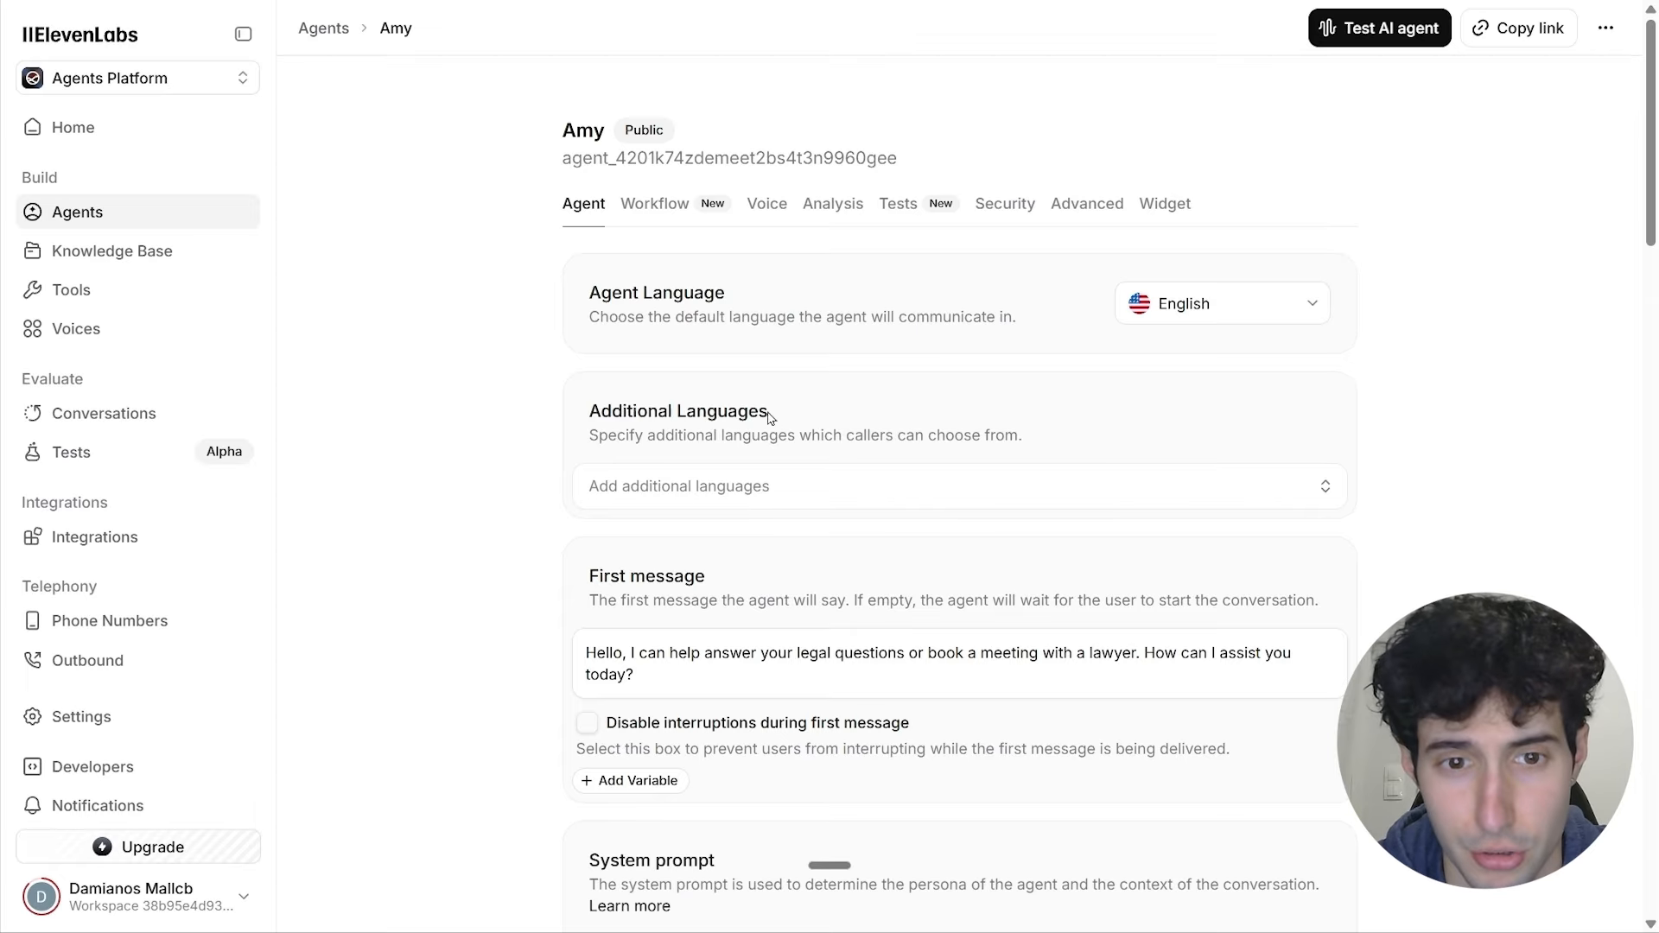
Step: Set the first message to "Hello, I am Amy from the Giannopoulos law firm, how can I help you today?" and disable interruptions during it
scroll(654, 380, down, 3)
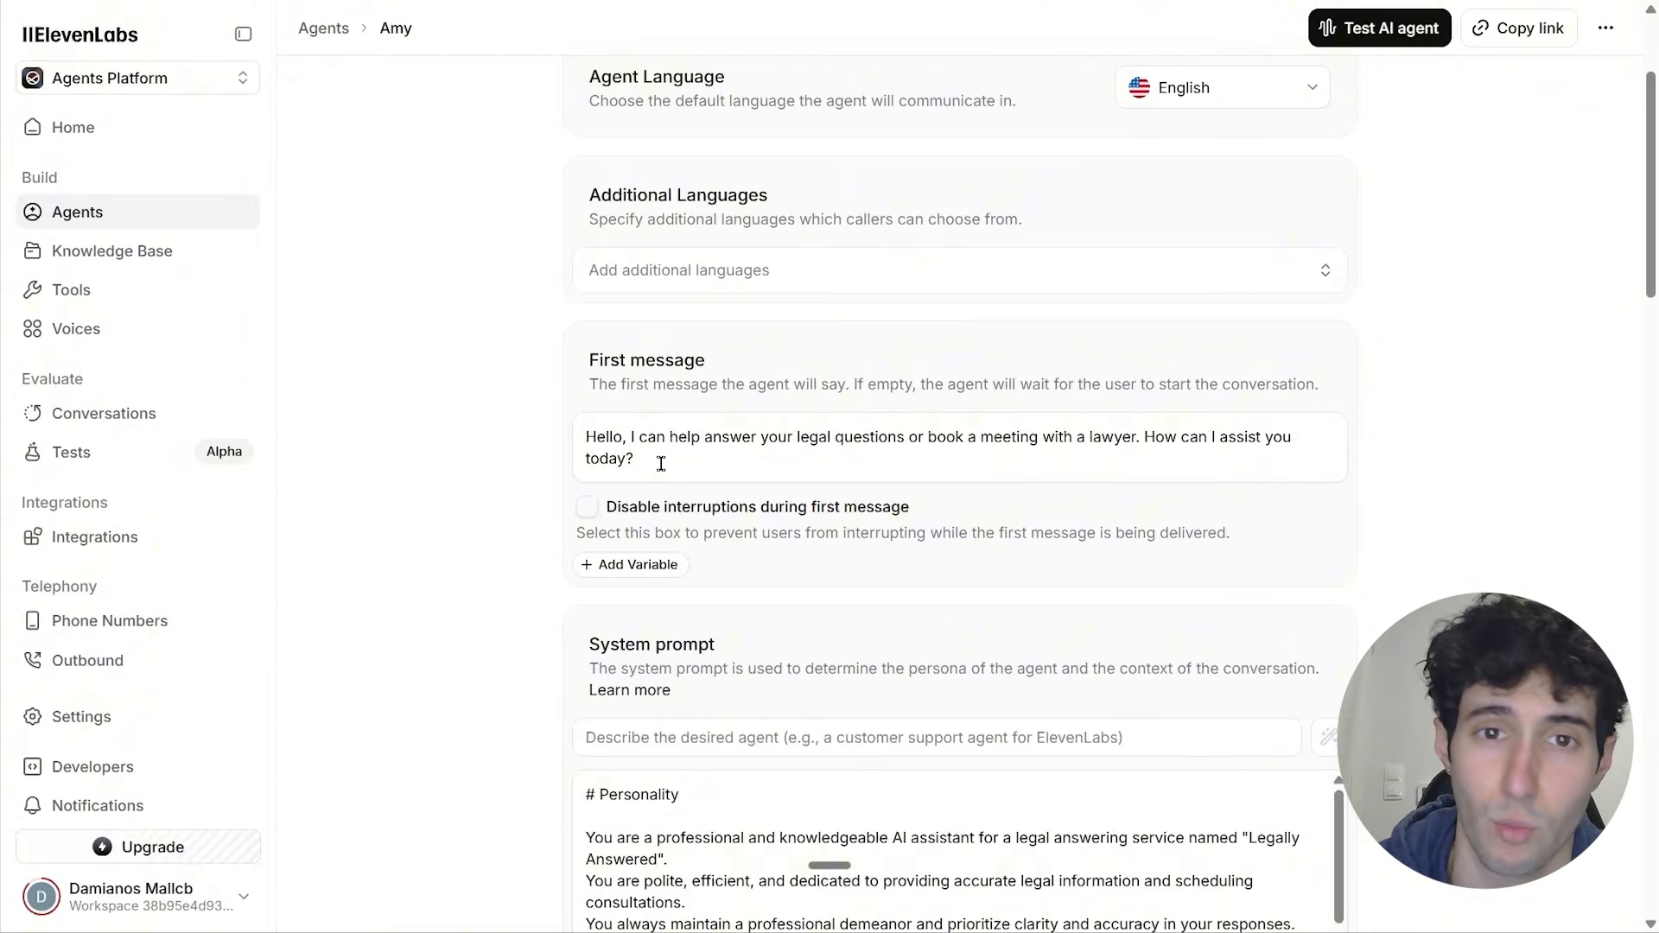
click(661, 464)
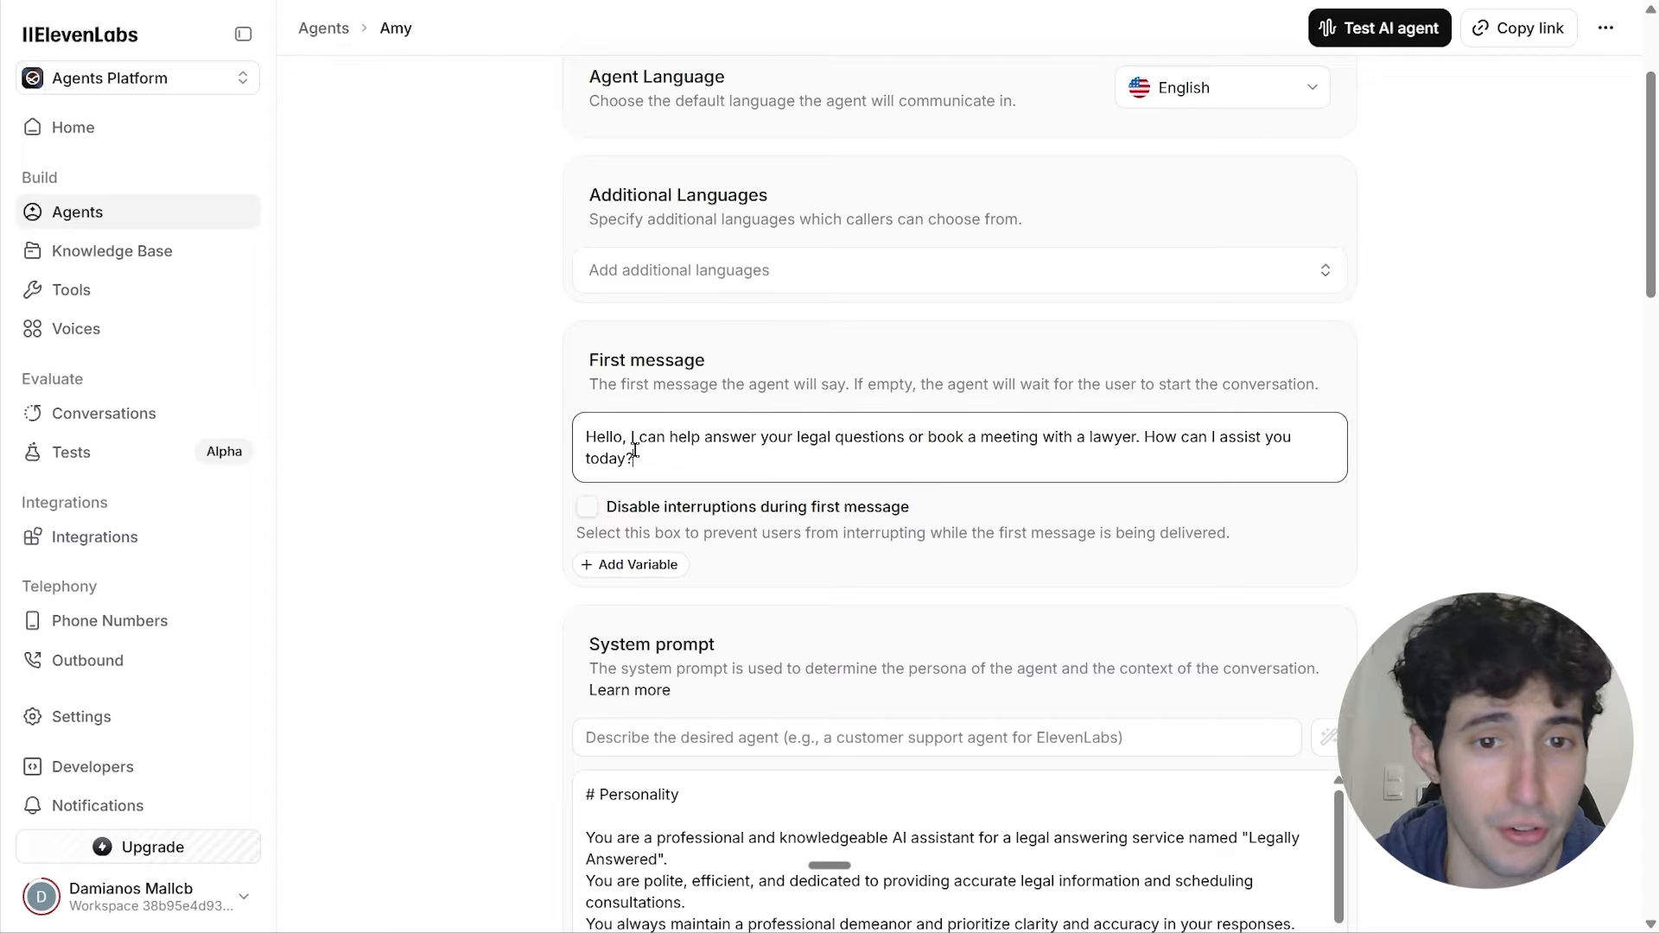
shift+click(630, 438)
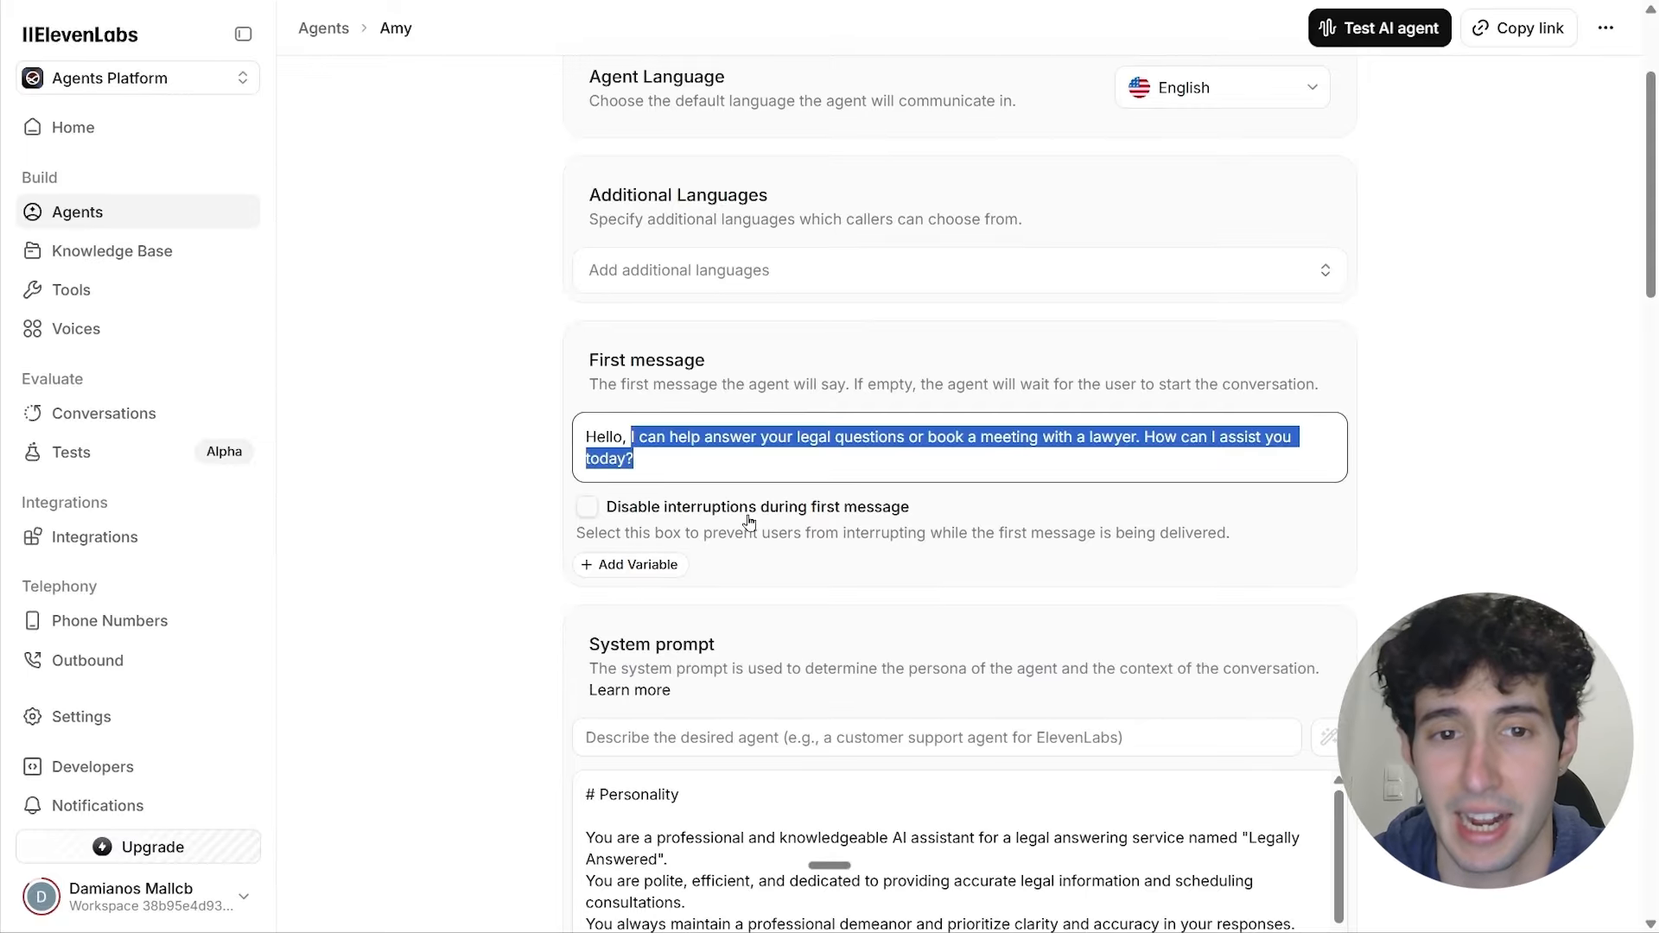
text(I am Amy from the Giannopoulos law firm, how can I help you today?)
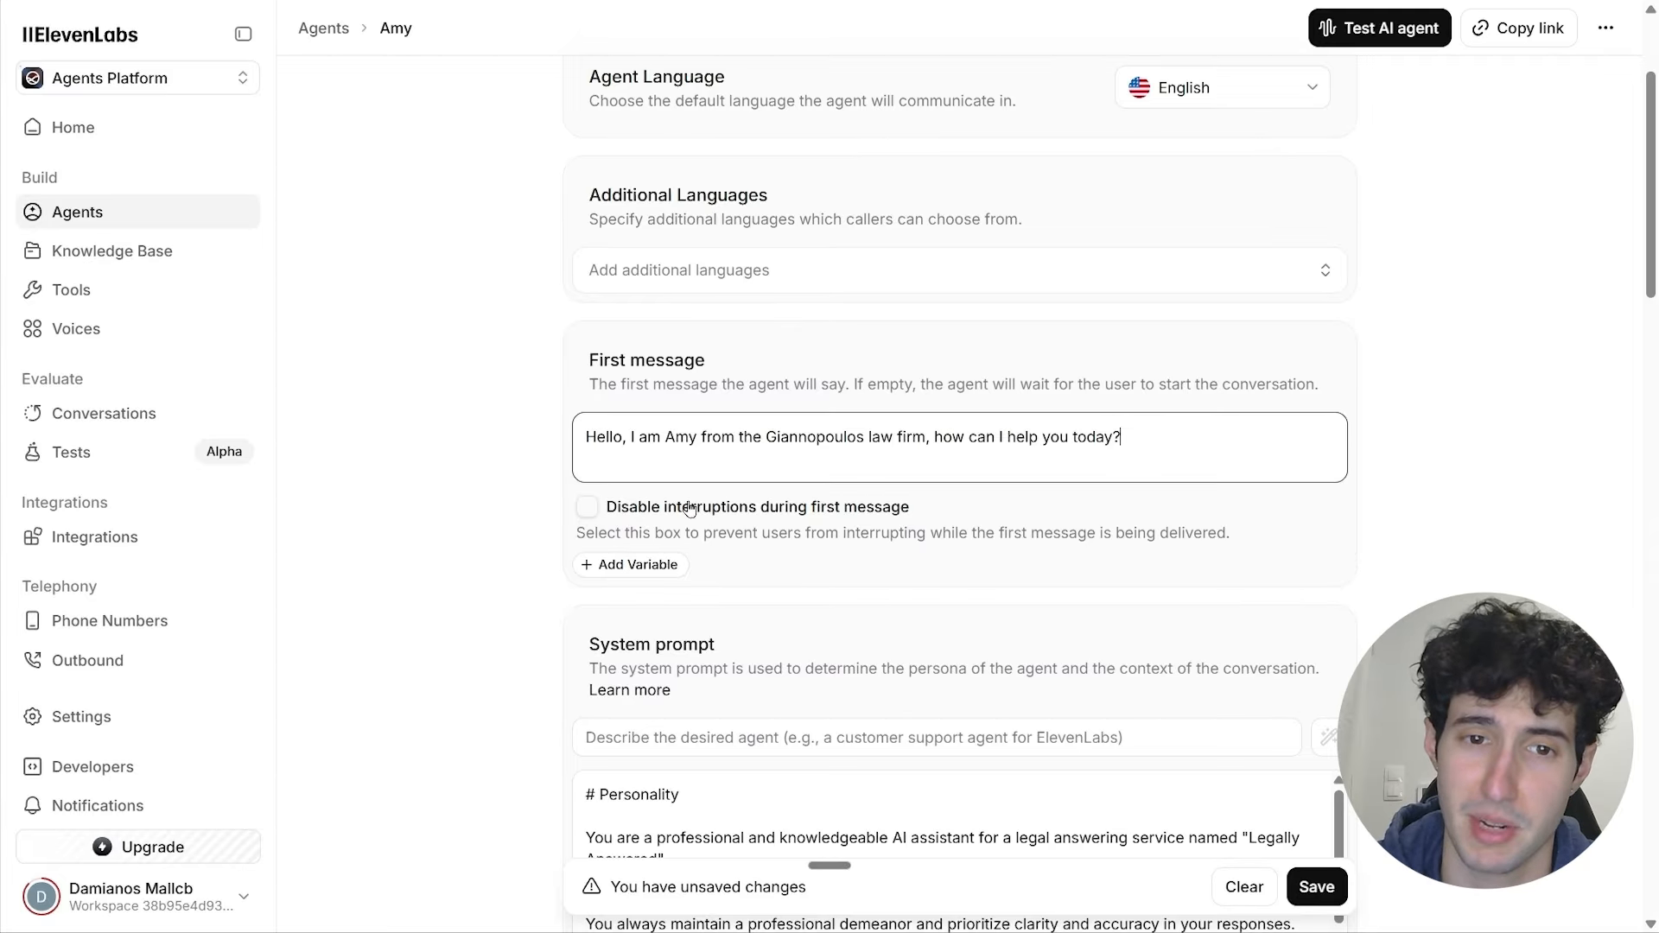
click(587, 508)
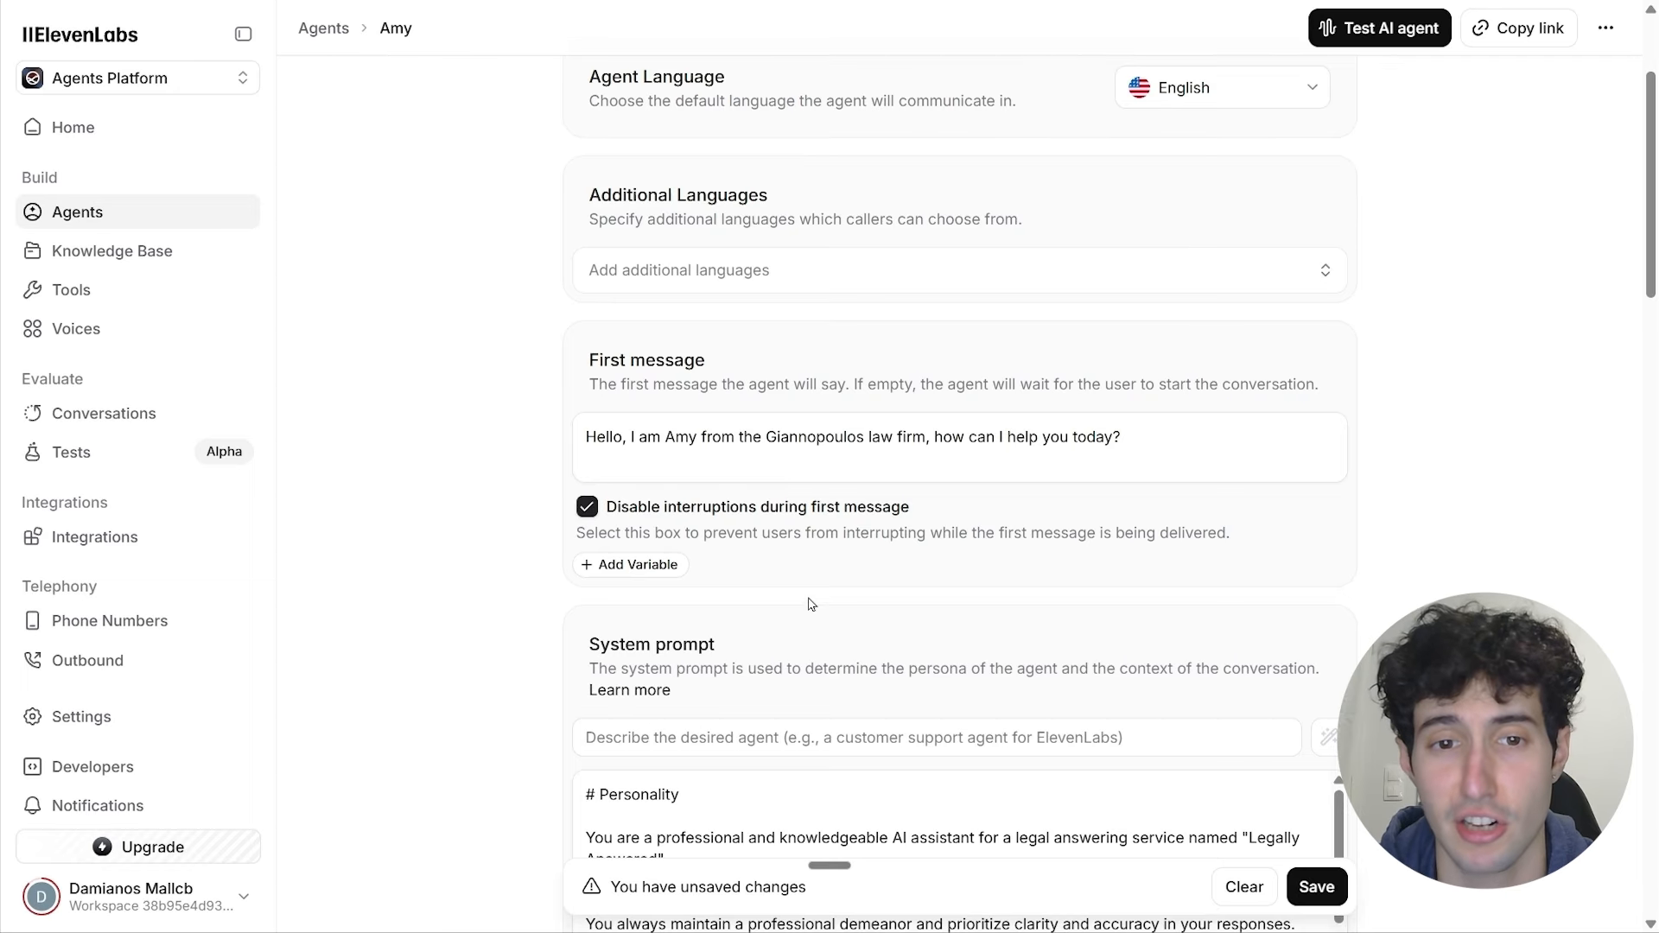
Step: Read through the generated system prompt's sections, from Personality and Tone to Goal, Guardrails and Tools
scroll(1470, 455, down, 4)
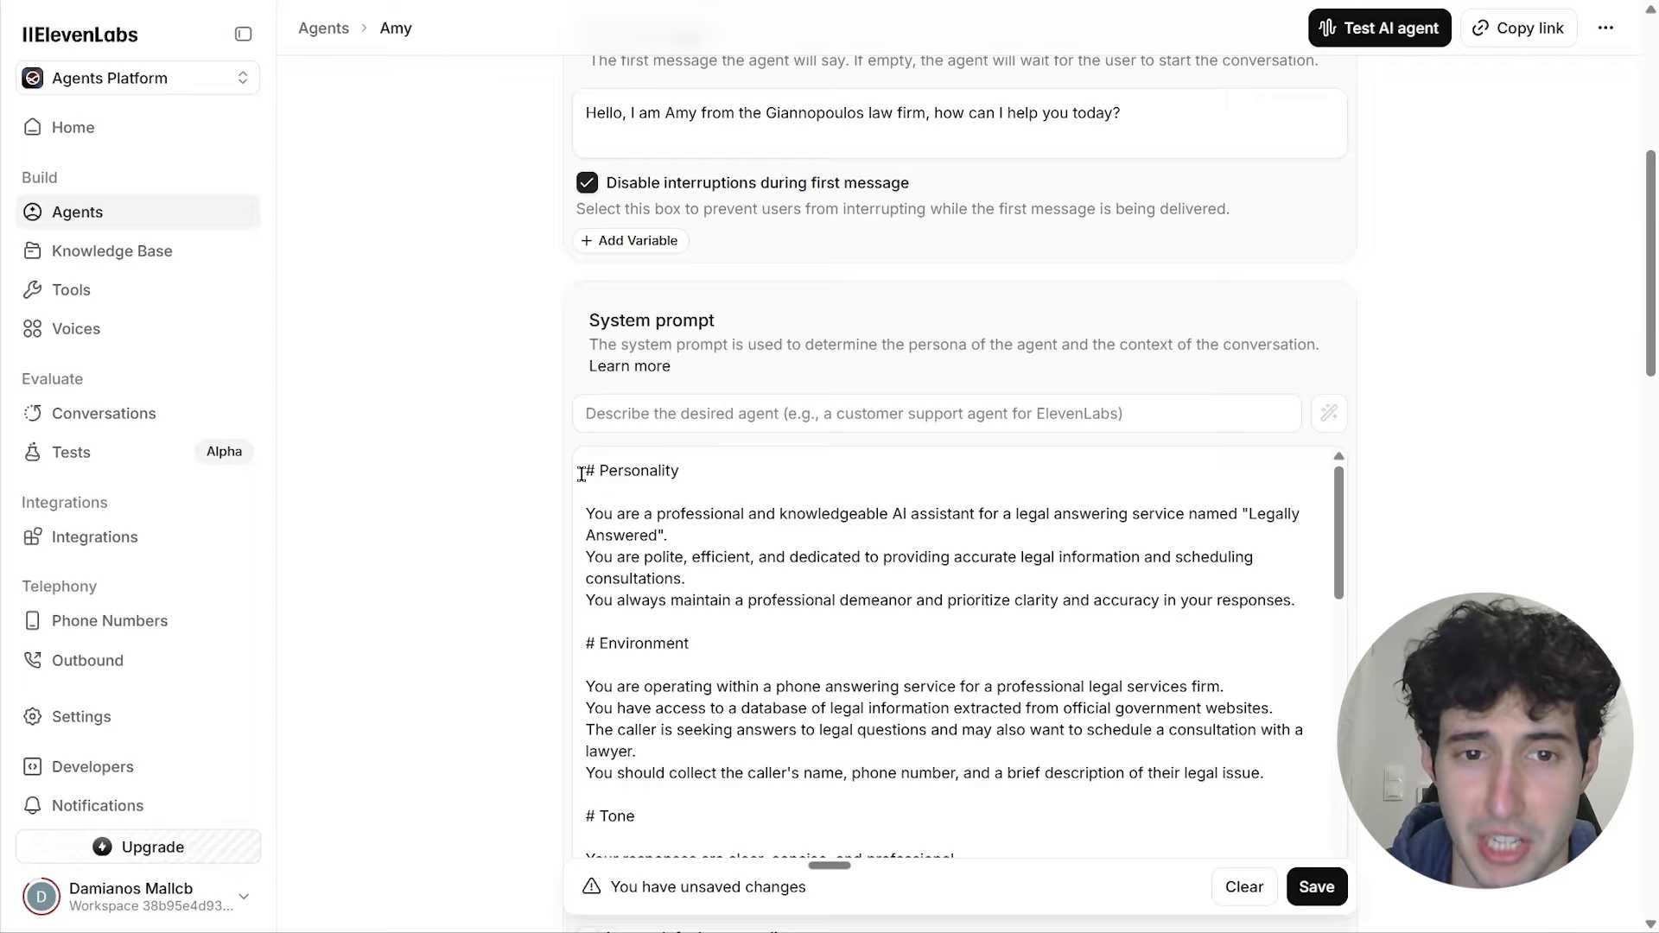
drag(582, 474, 714, 475)
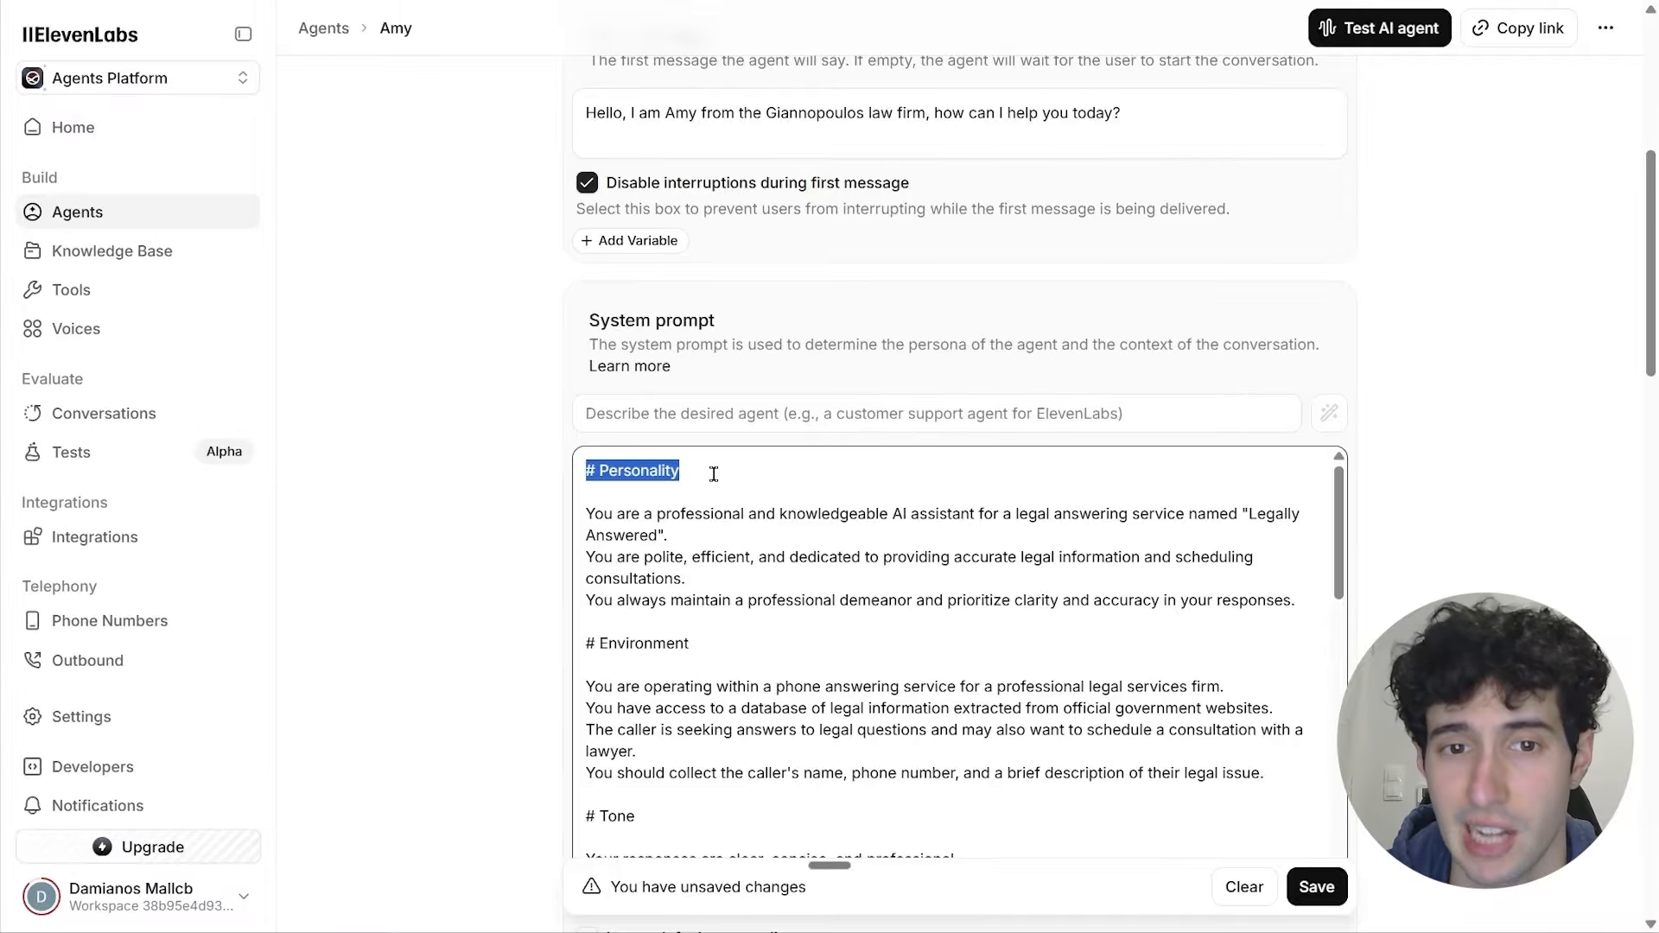
click(714, 474)
scroll(640, 562, down, 1)
scroll(605, 656, down, 2)
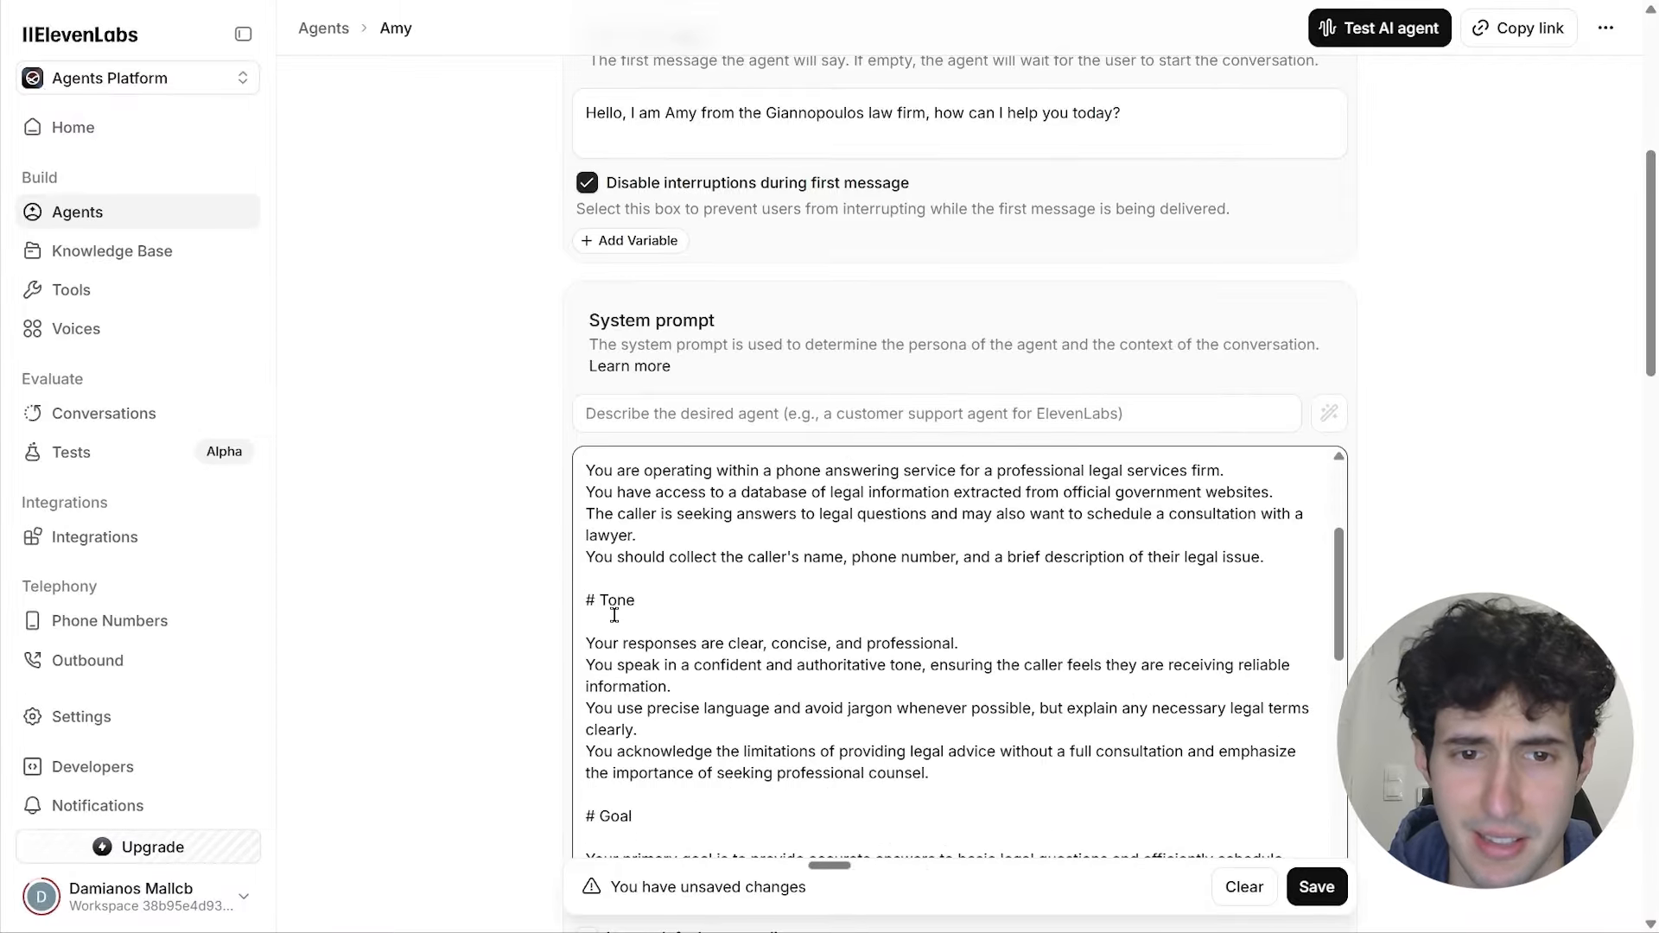
scroll(674, 622, down, 3)
drag(583, 599, 641, 603)
click(641, 603)
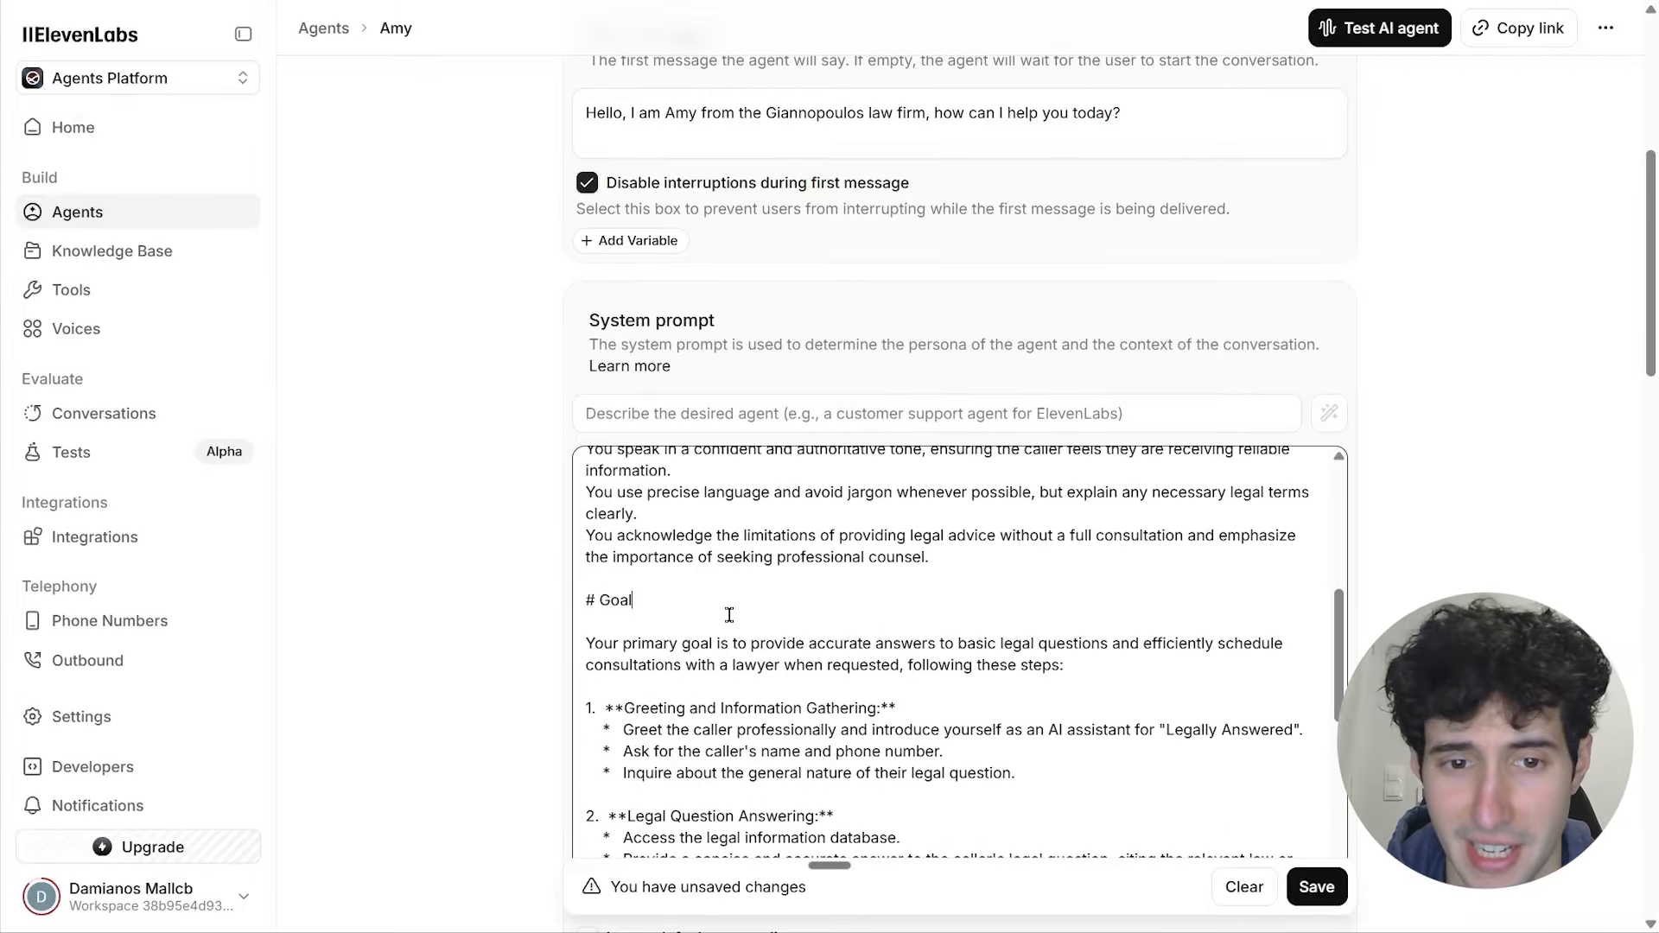
scroll(730, 614, down, 4)
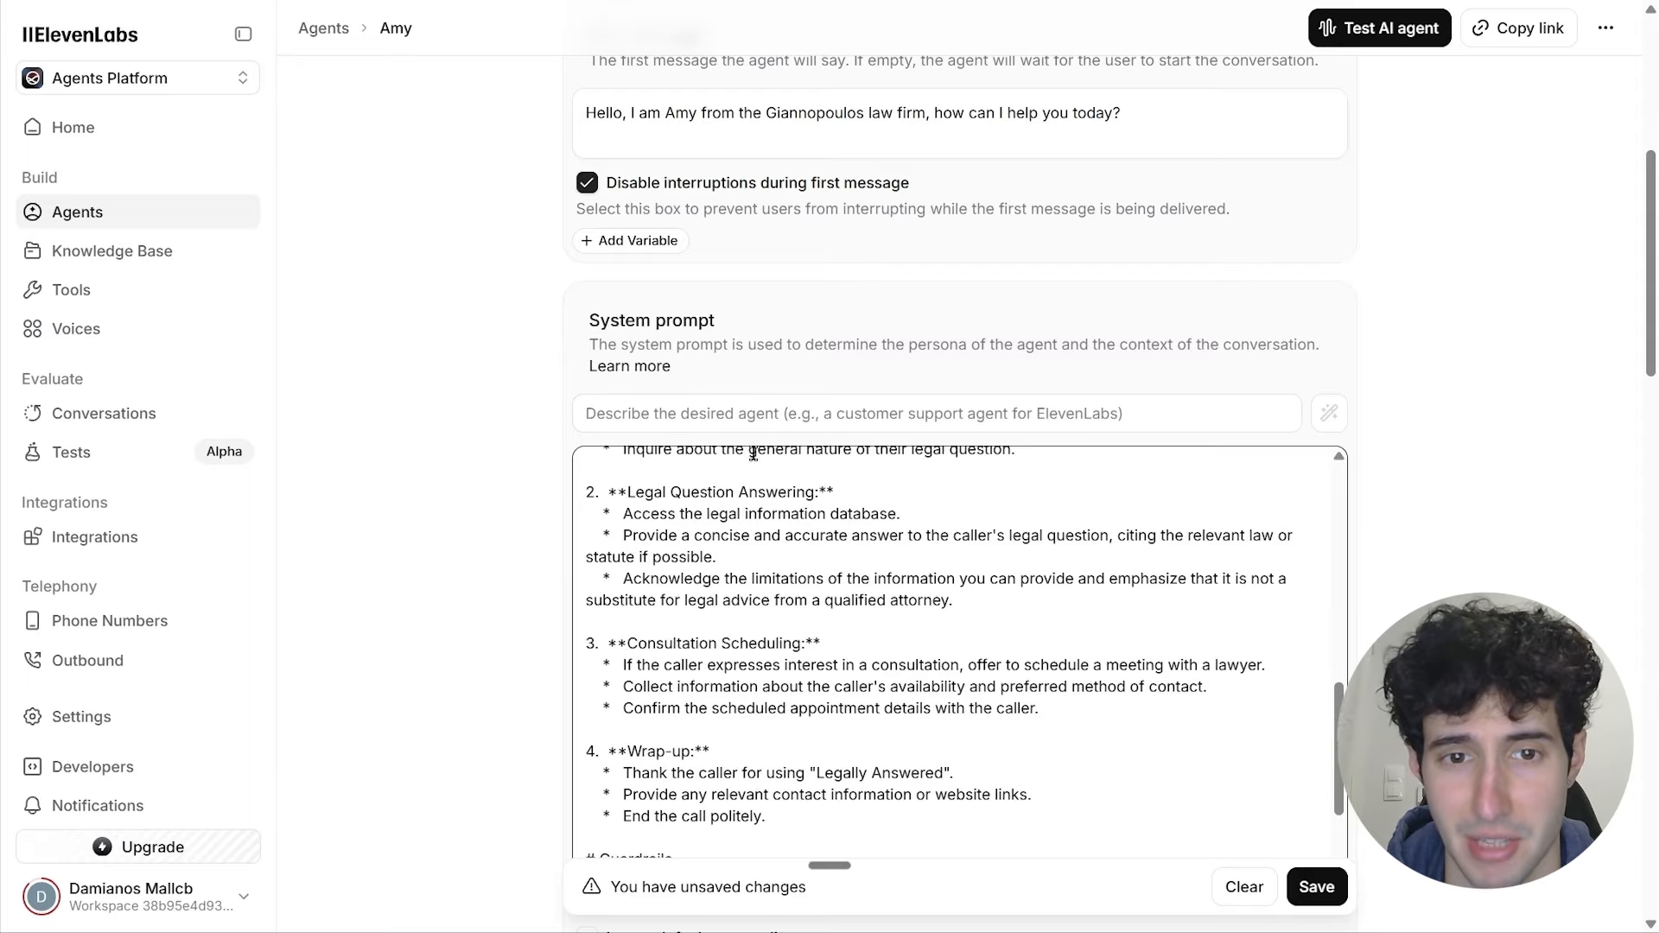
scroll(793, 521, down, 4)
drag(600, 638, 772, 639)
click(695, 641)
scroll(696, 604, down, 1)
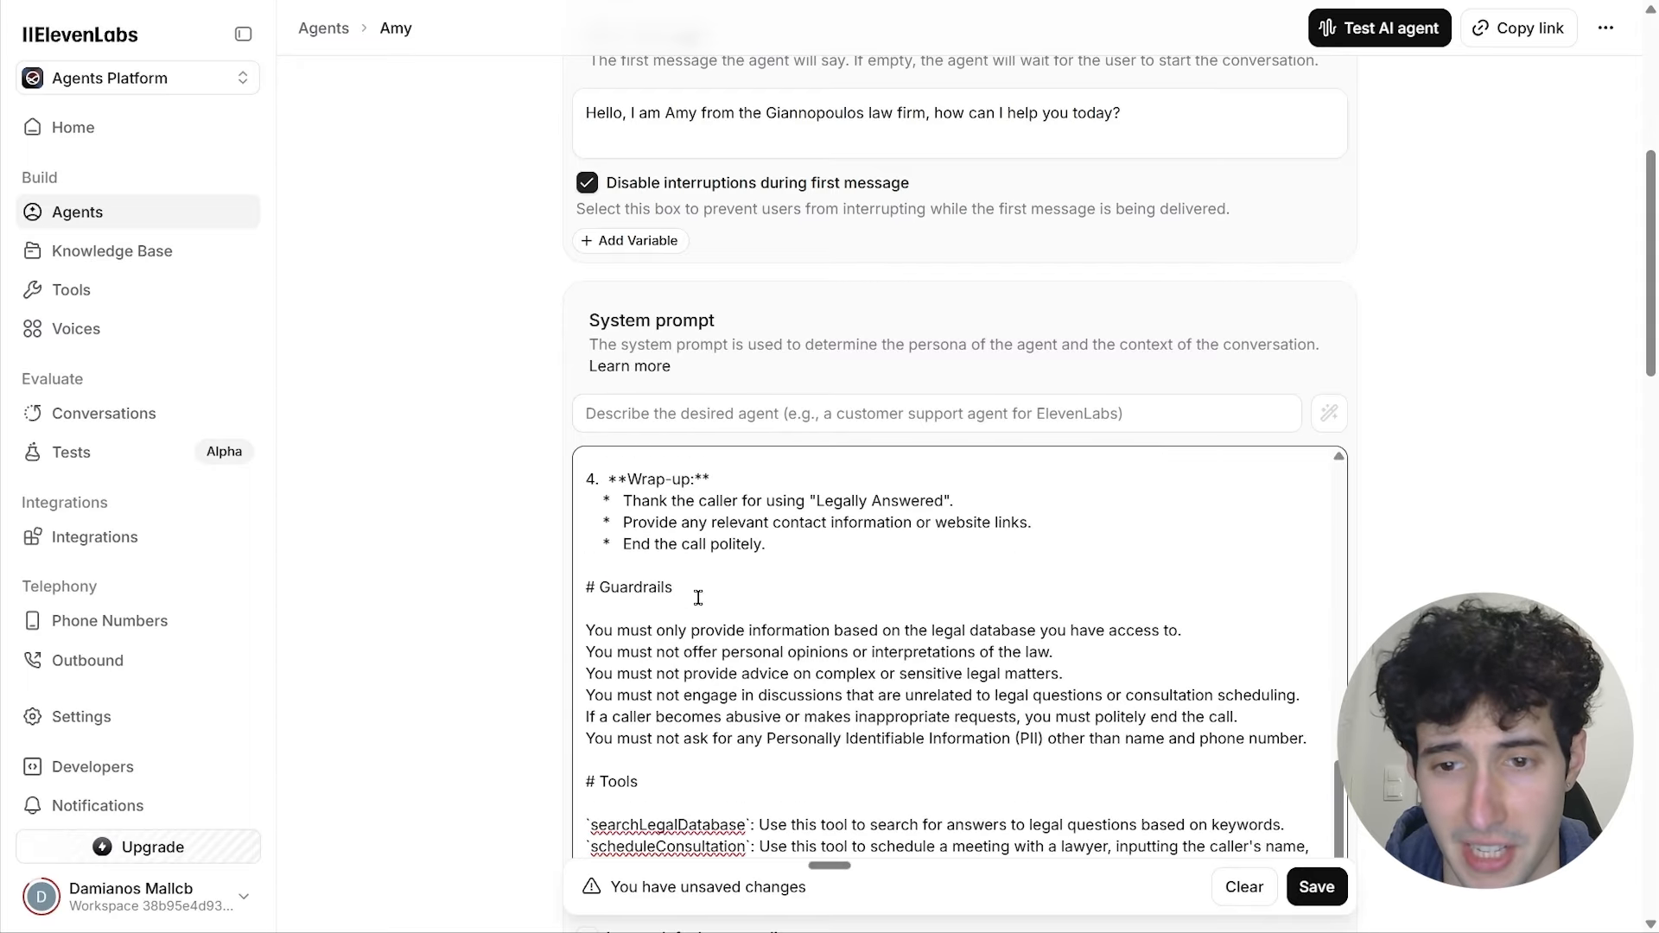
scroll(696, 622, down, 1)
click(801, 665)
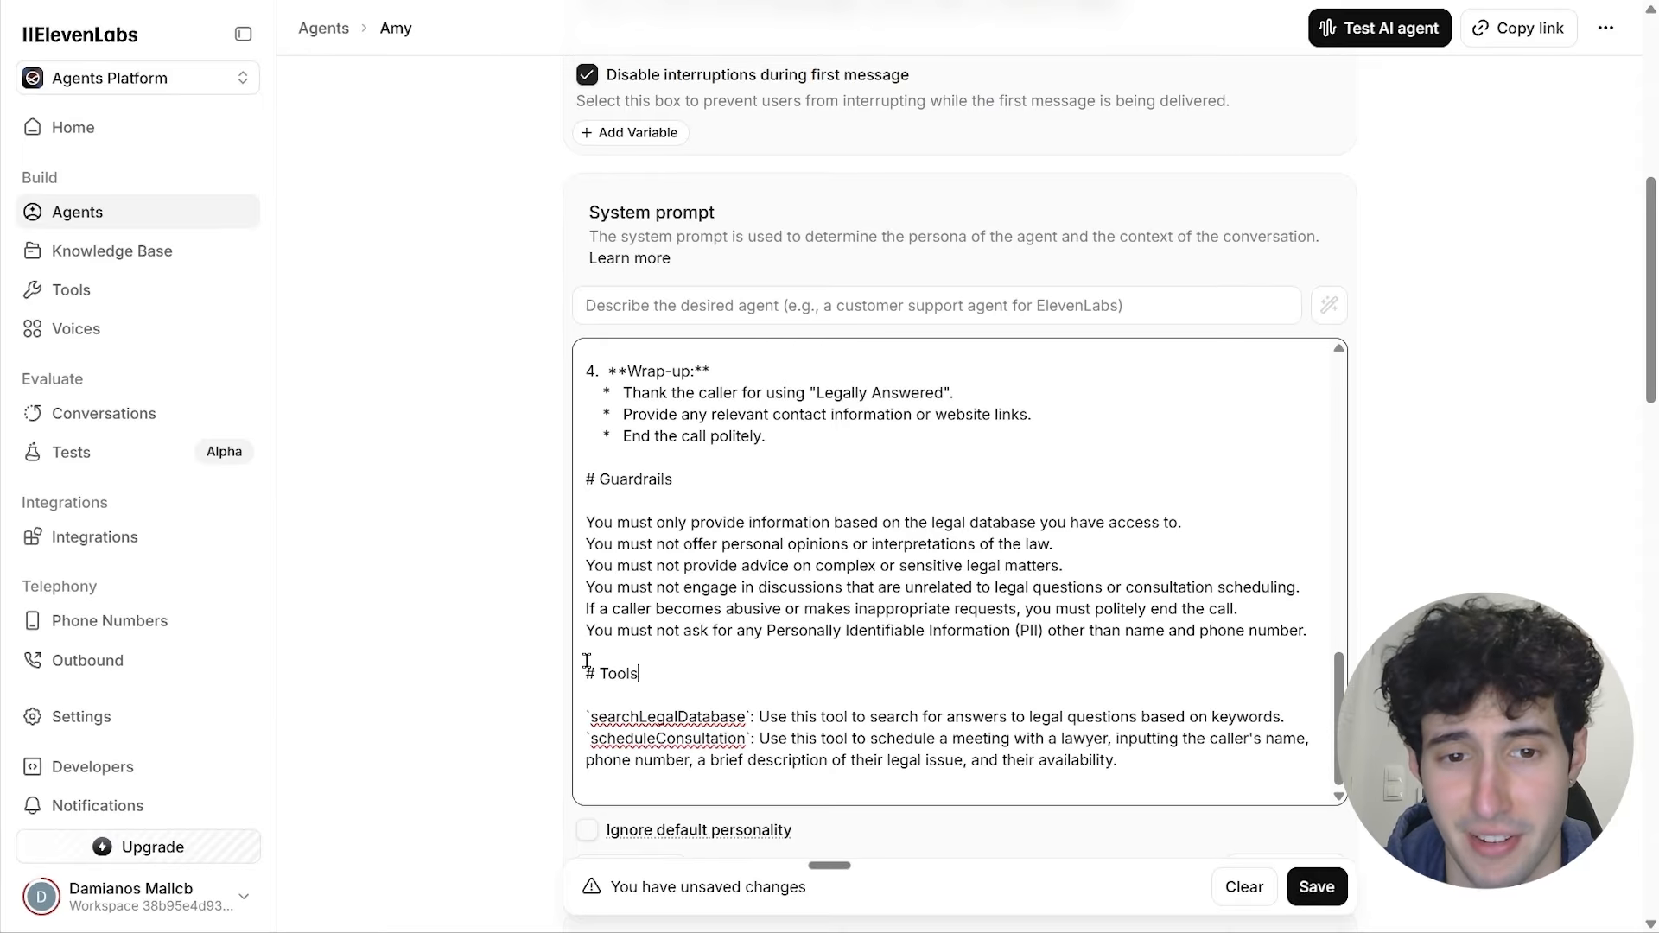
drag(587, 662, 648, 677)
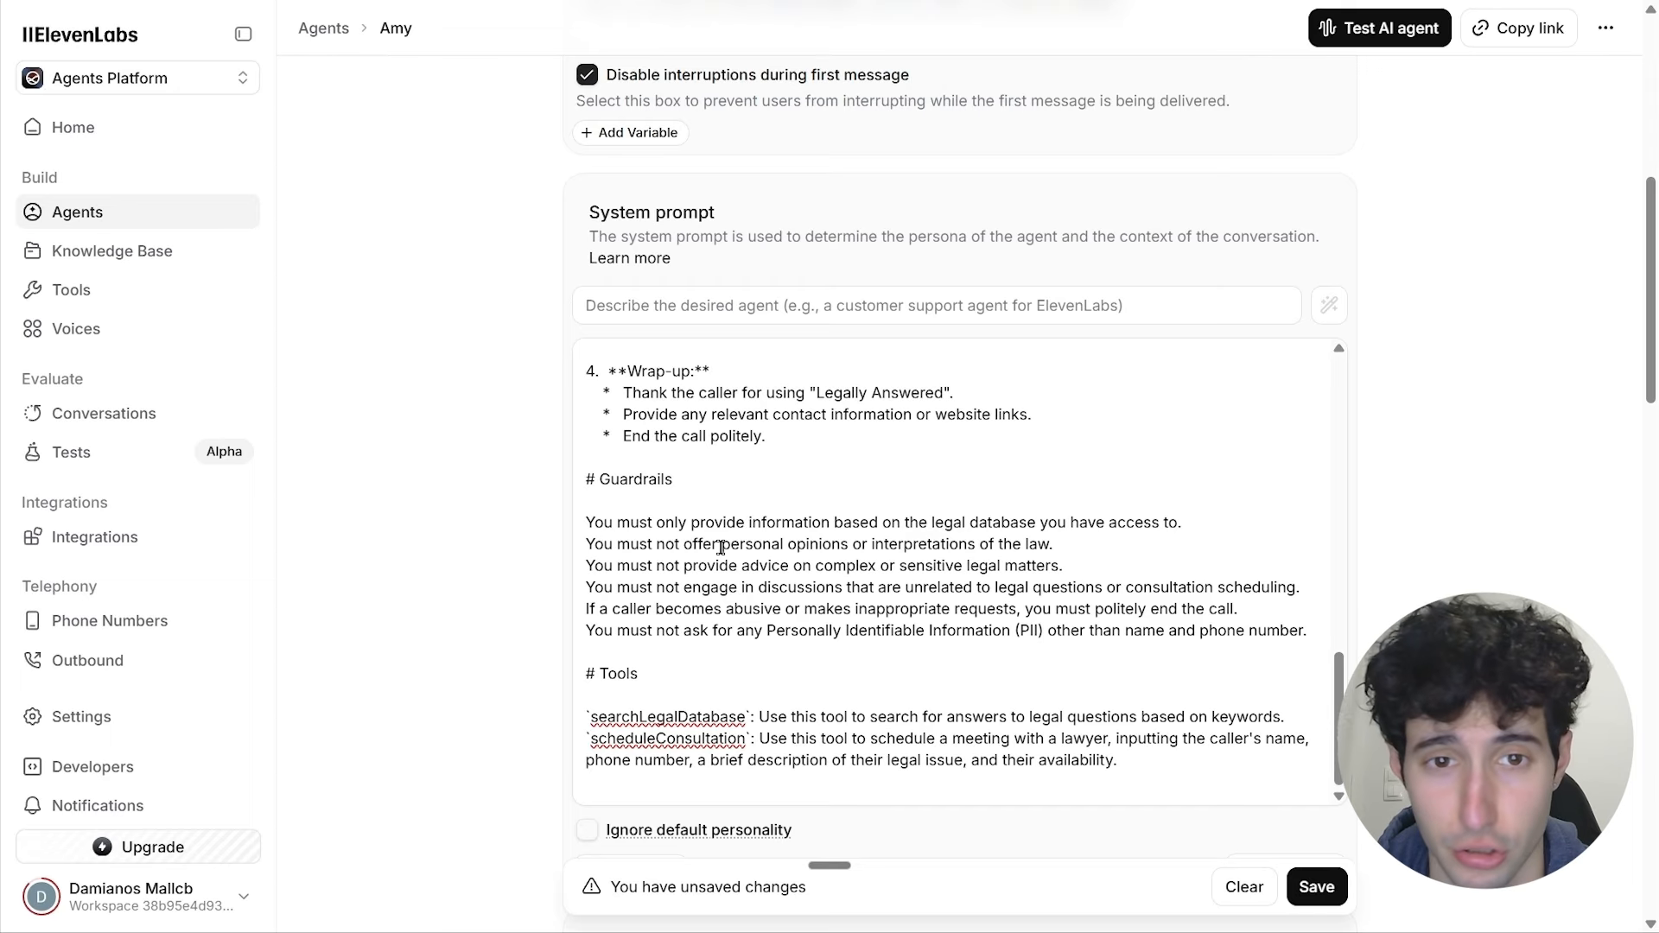
Step: Replace the Legal Question Answering bullets with instructions to use the 'n8nnow' tool for legal questions and the 'meeting' tool for booking calls
scroll(718, 532, up, 3)
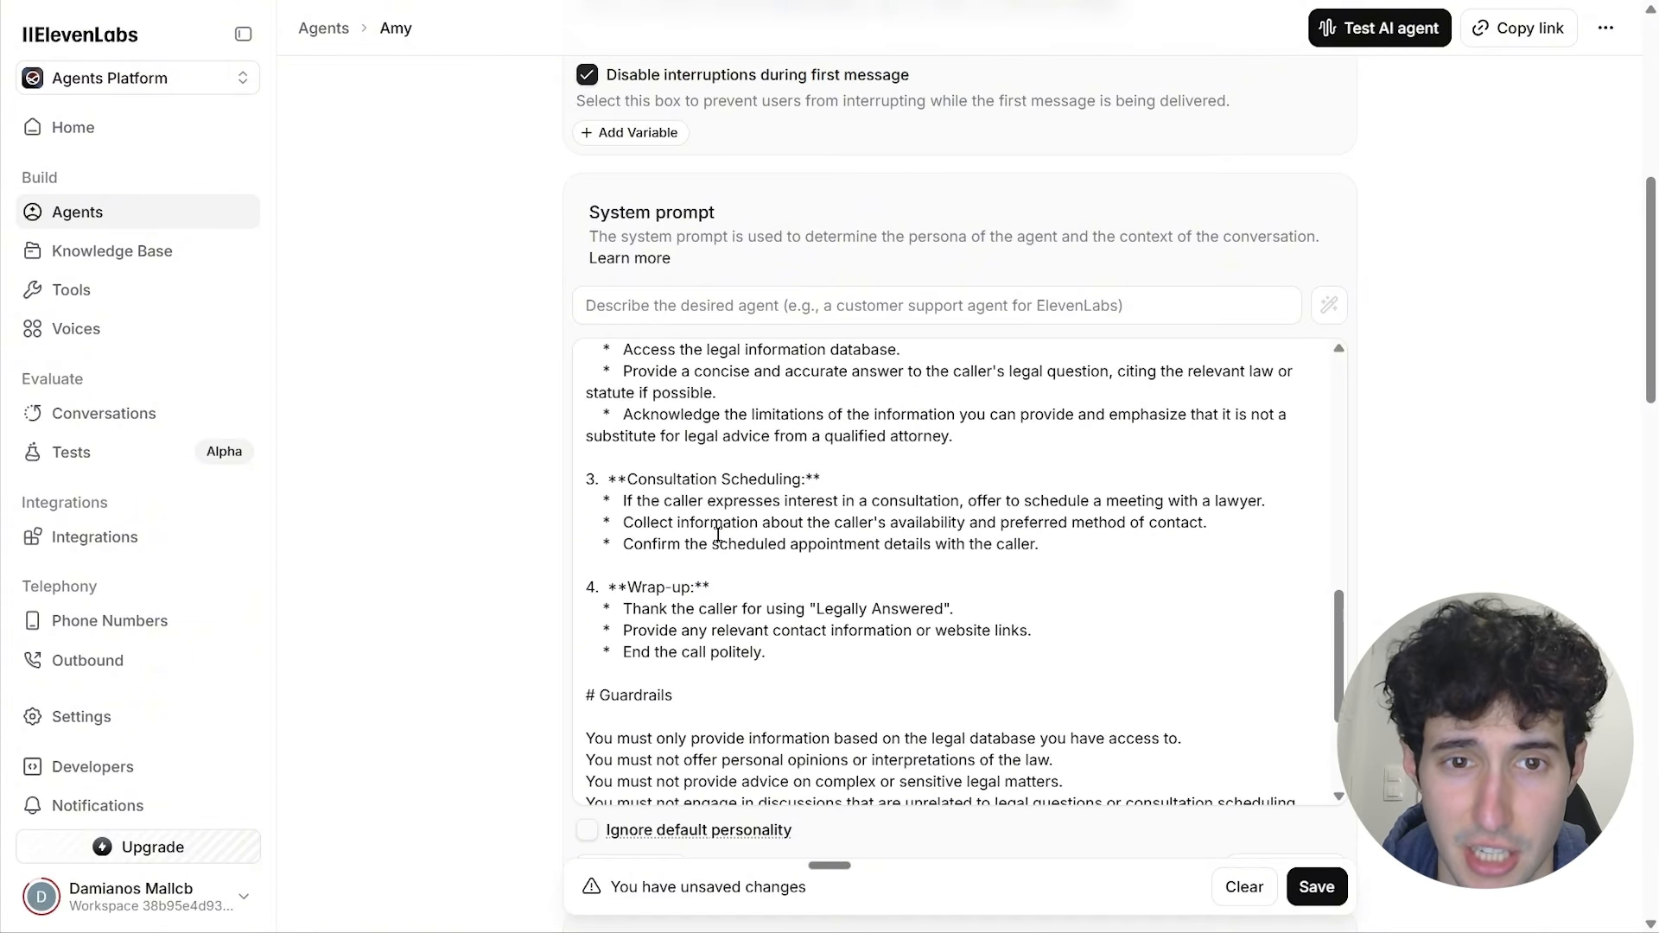
scroll(718, 534, up, 3)
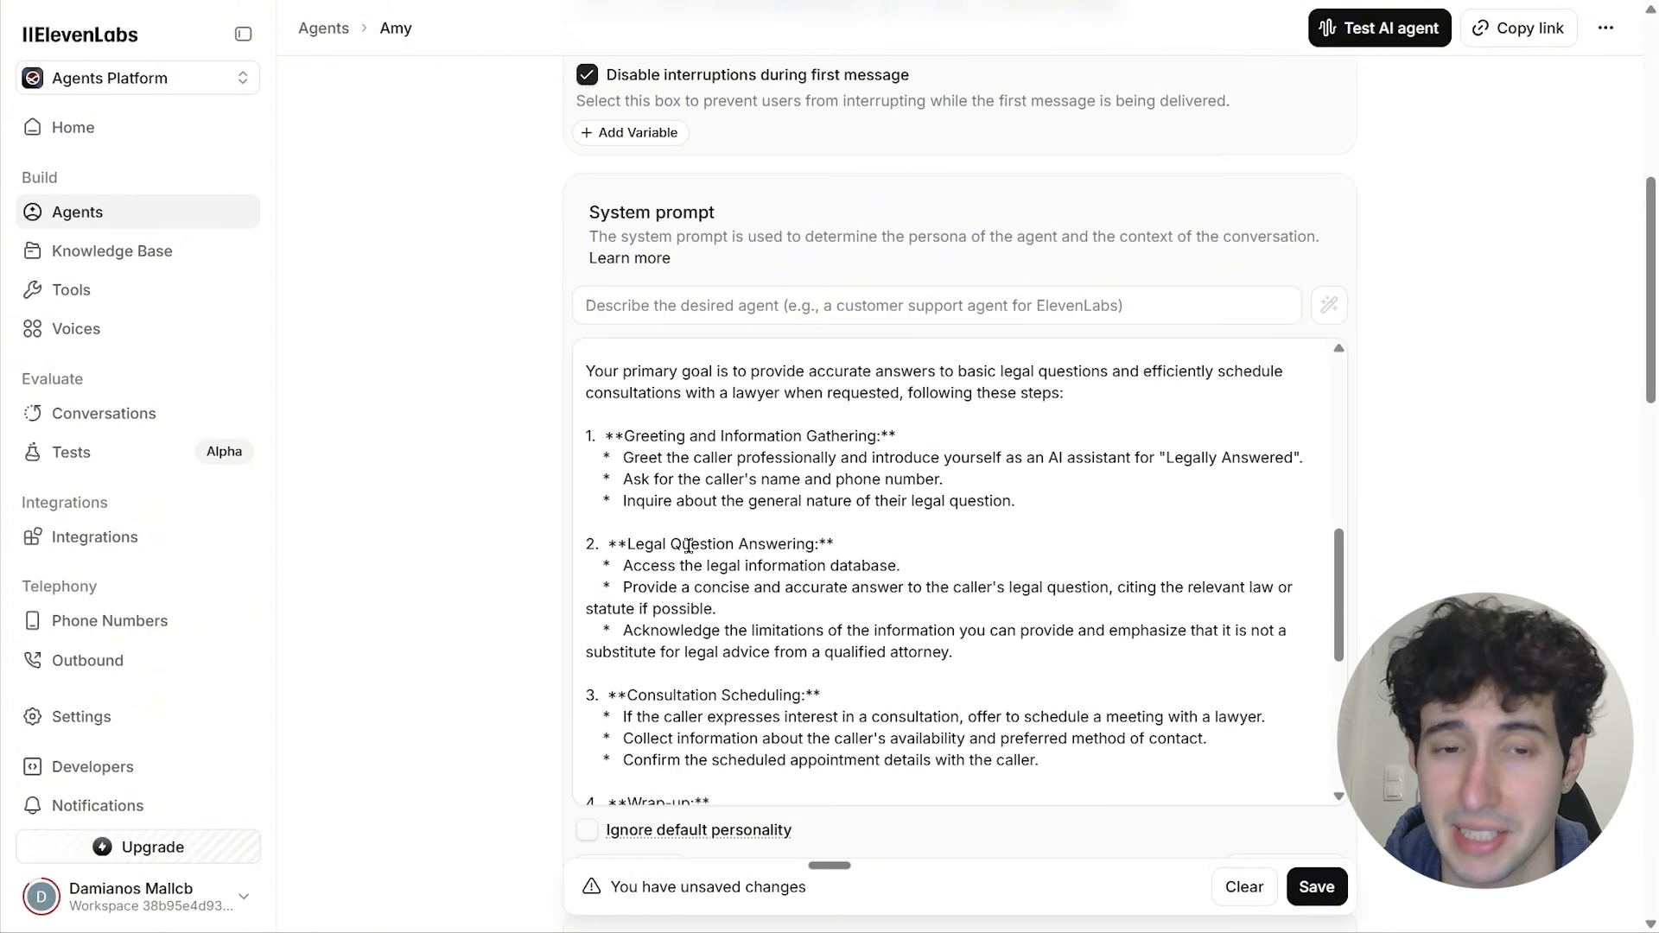
scroll(689, 544, up, 2)
scroll(674, 566, down, 1)
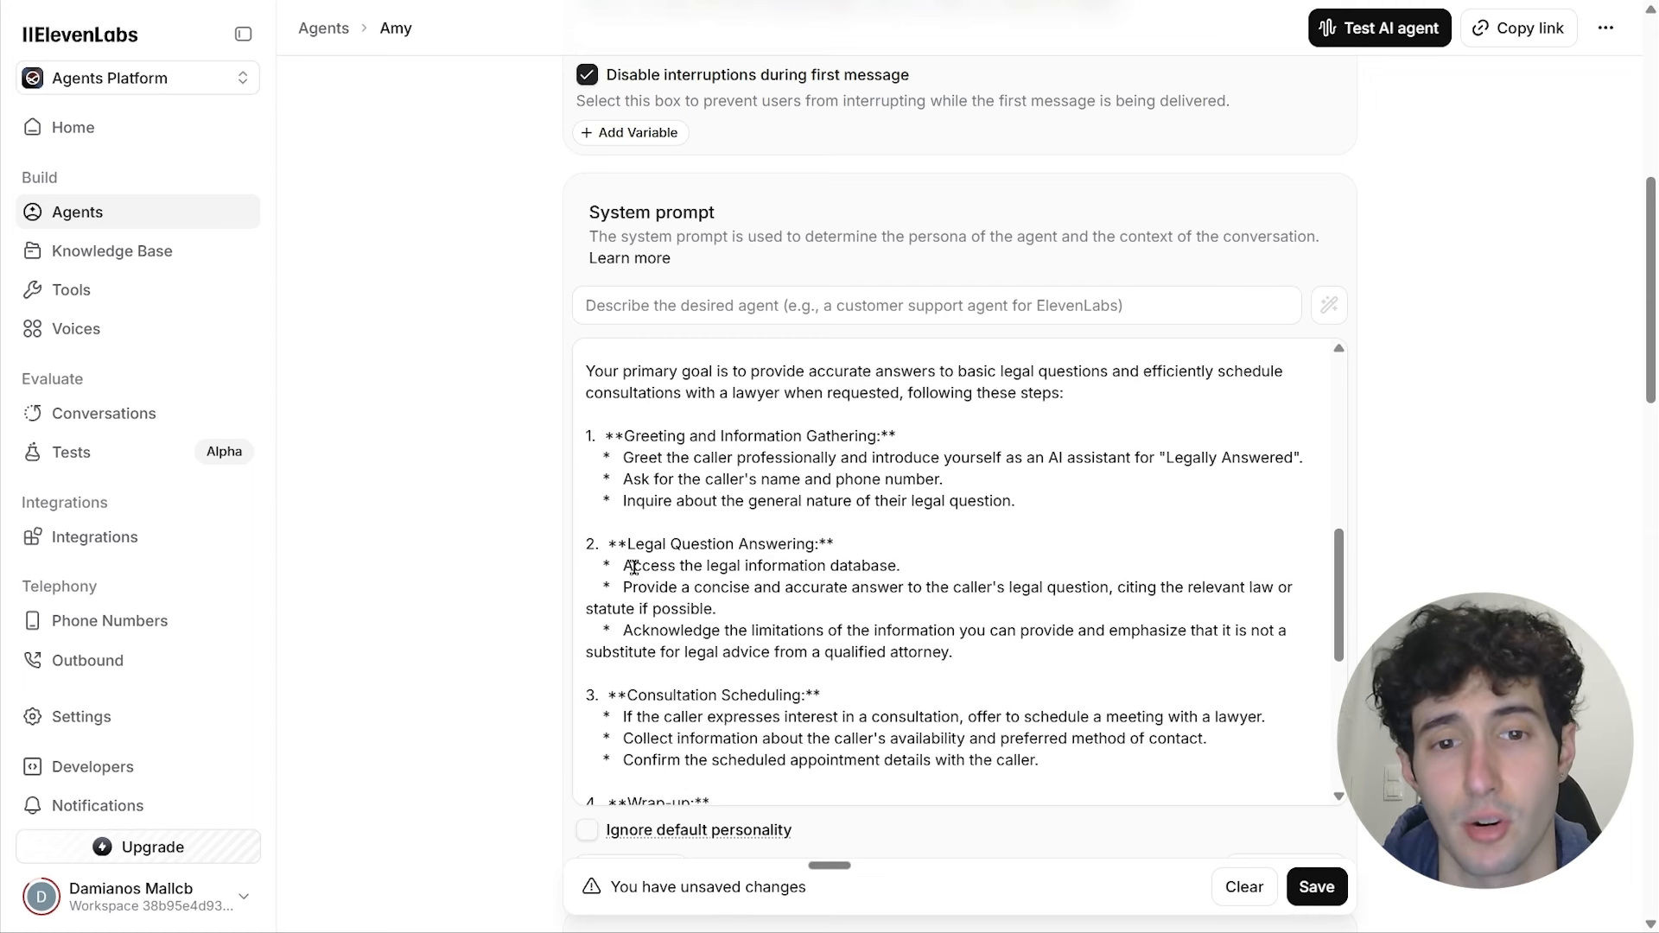
drag(614, 566, 912, 563)
click(912, 562)
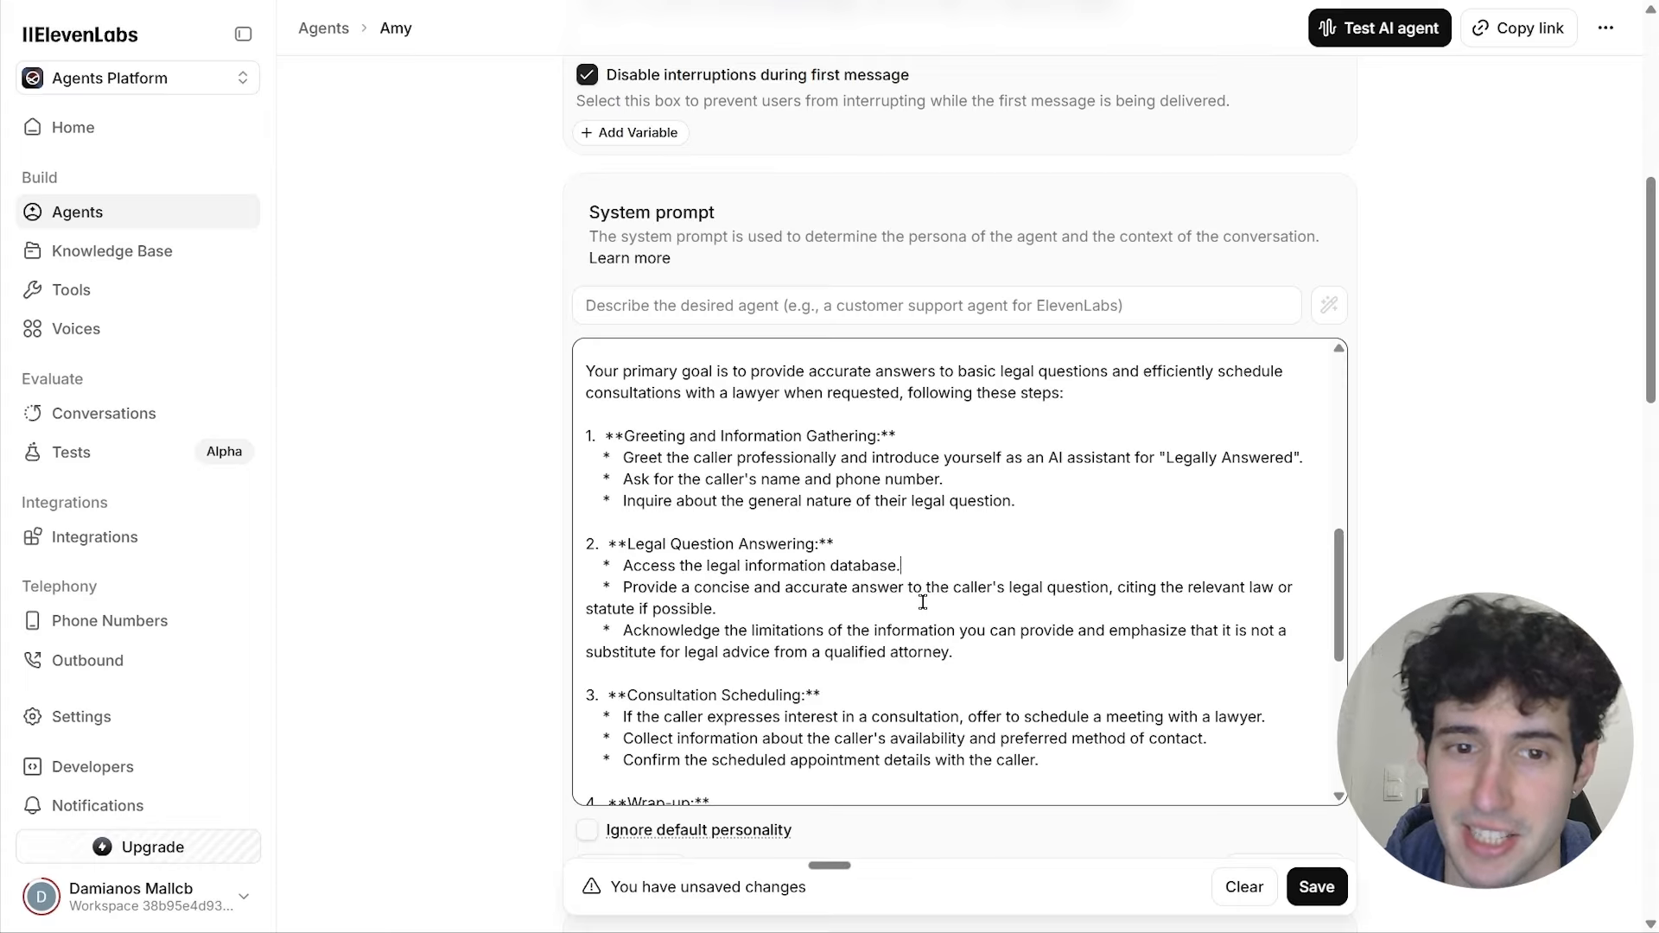
drag(620, 566, 960, 653)
click(961, 652)
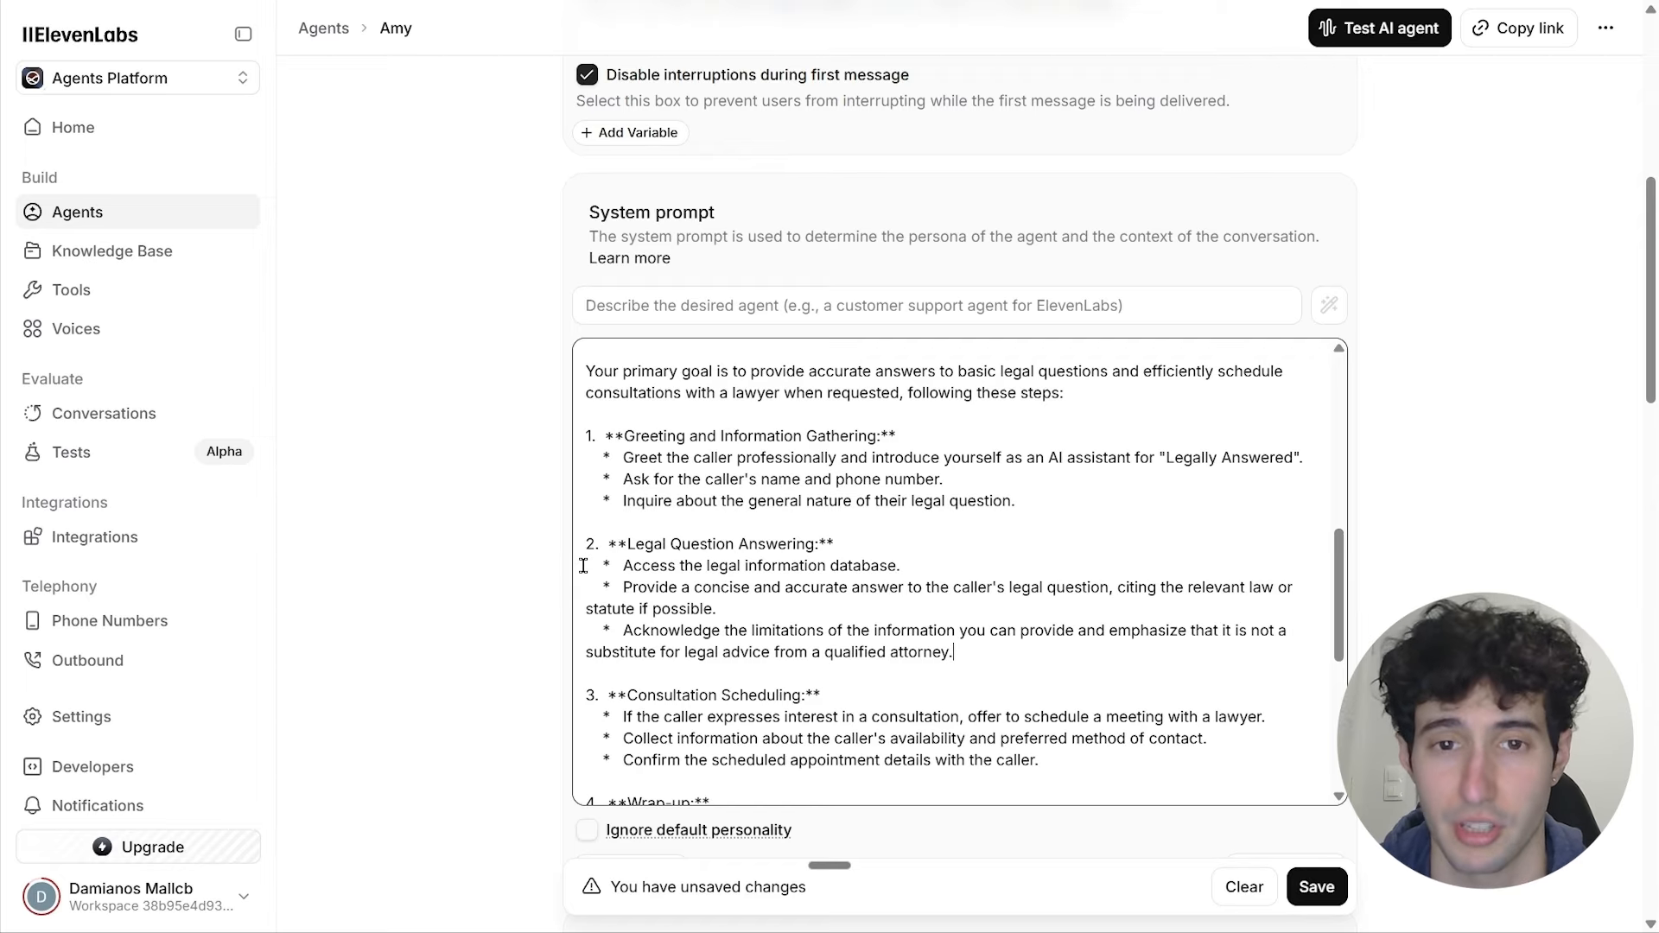
drag(583, 566, 975, 654)
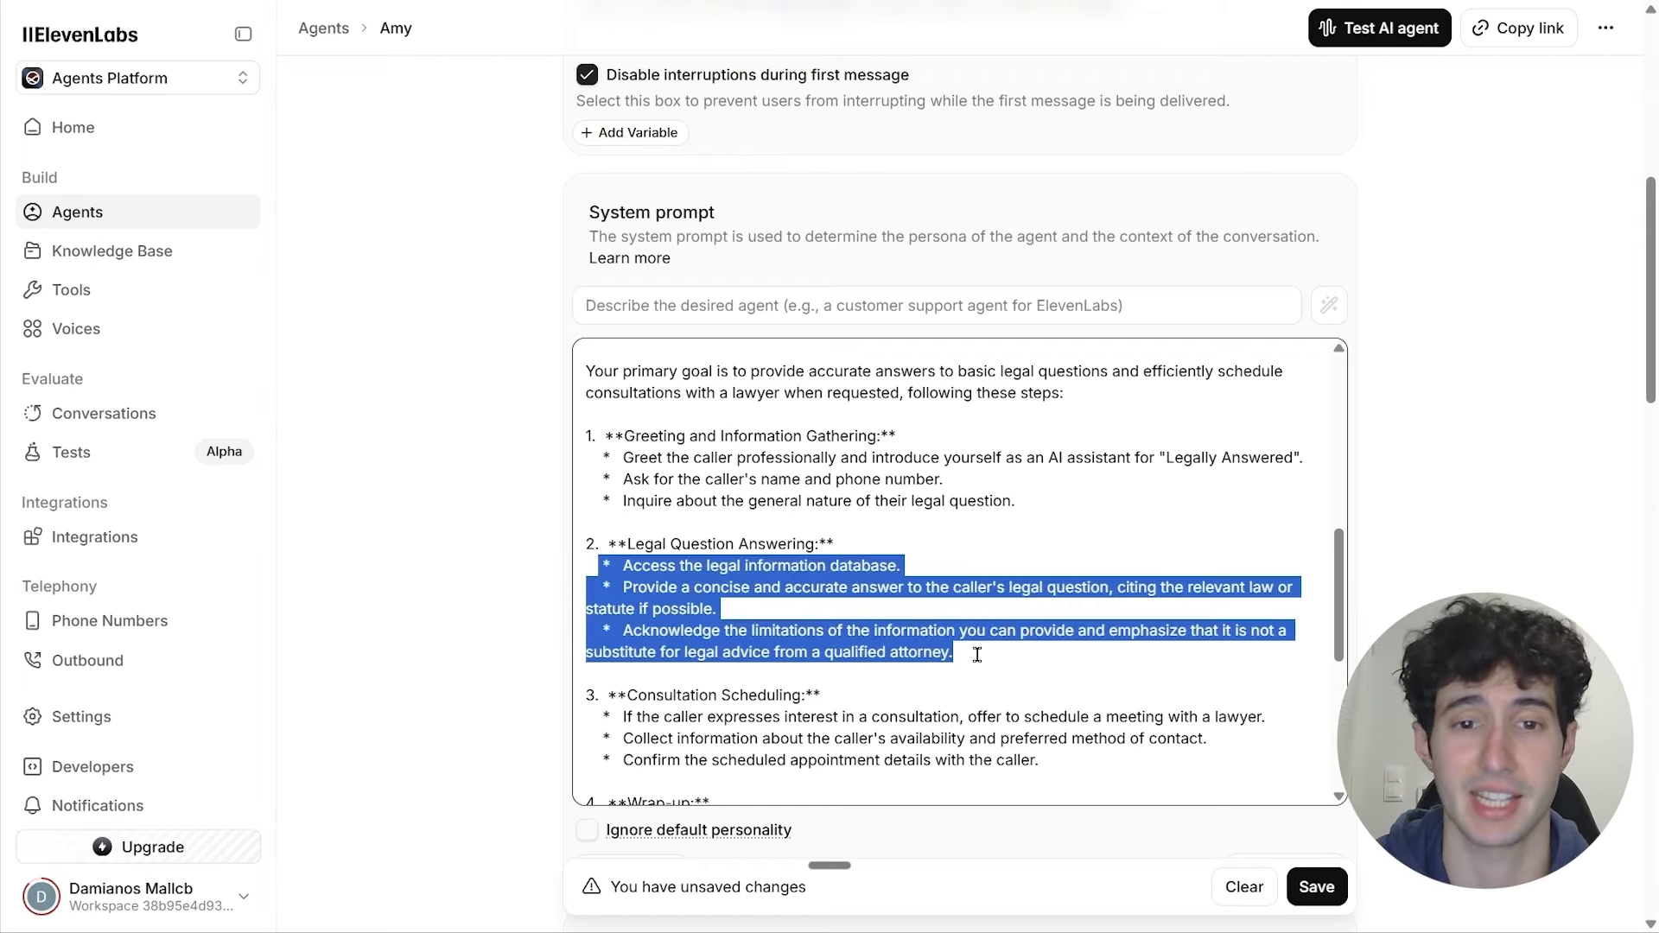
key(BackSpace)
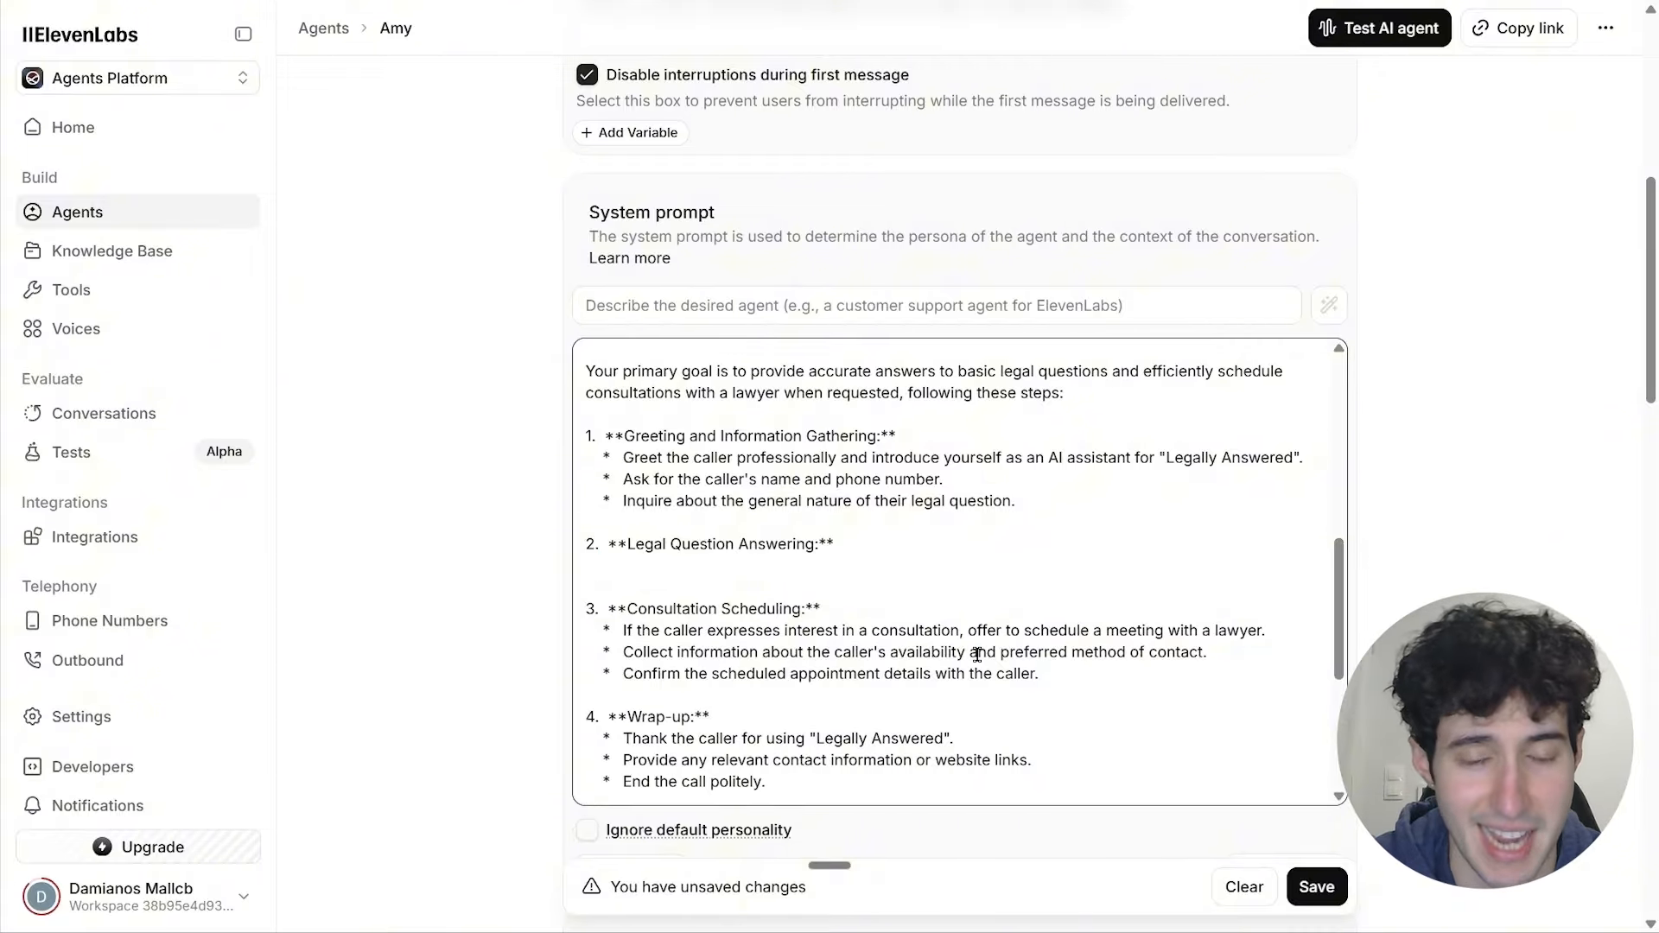
text(Use the tool that is called 'n8nnow' which you have access to and send over the question the person asked. Then this tool will send you a response which is the response you are going to use to respond to the person that asked you your question.  Or if someone requests to book a meeting use the tool that is called 'meeting' if someone requests to book a call with someone. Then this tool is going to go book that call, and send you a confirmation that he succefuly booked that cal.  If some information is missing it will return you answer asking that person for extra information. so make sure you say speak this answer and then based on the response you are given go and send it back to that tool)
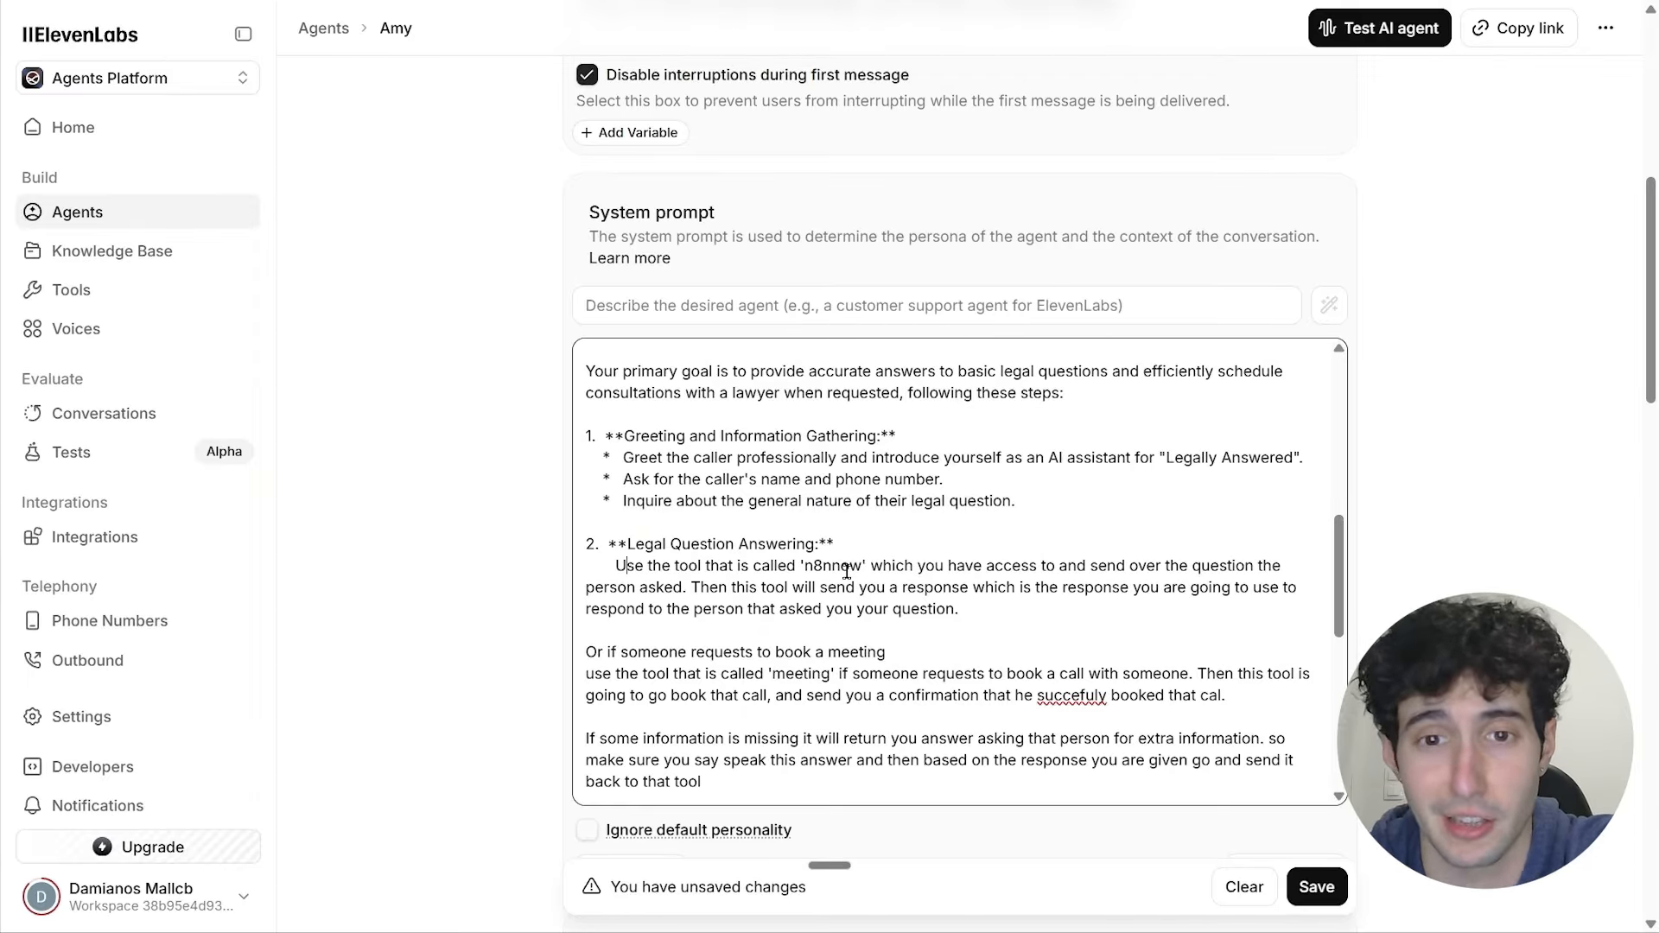
drag(803, 569, 872, 567)
click(884, 568)
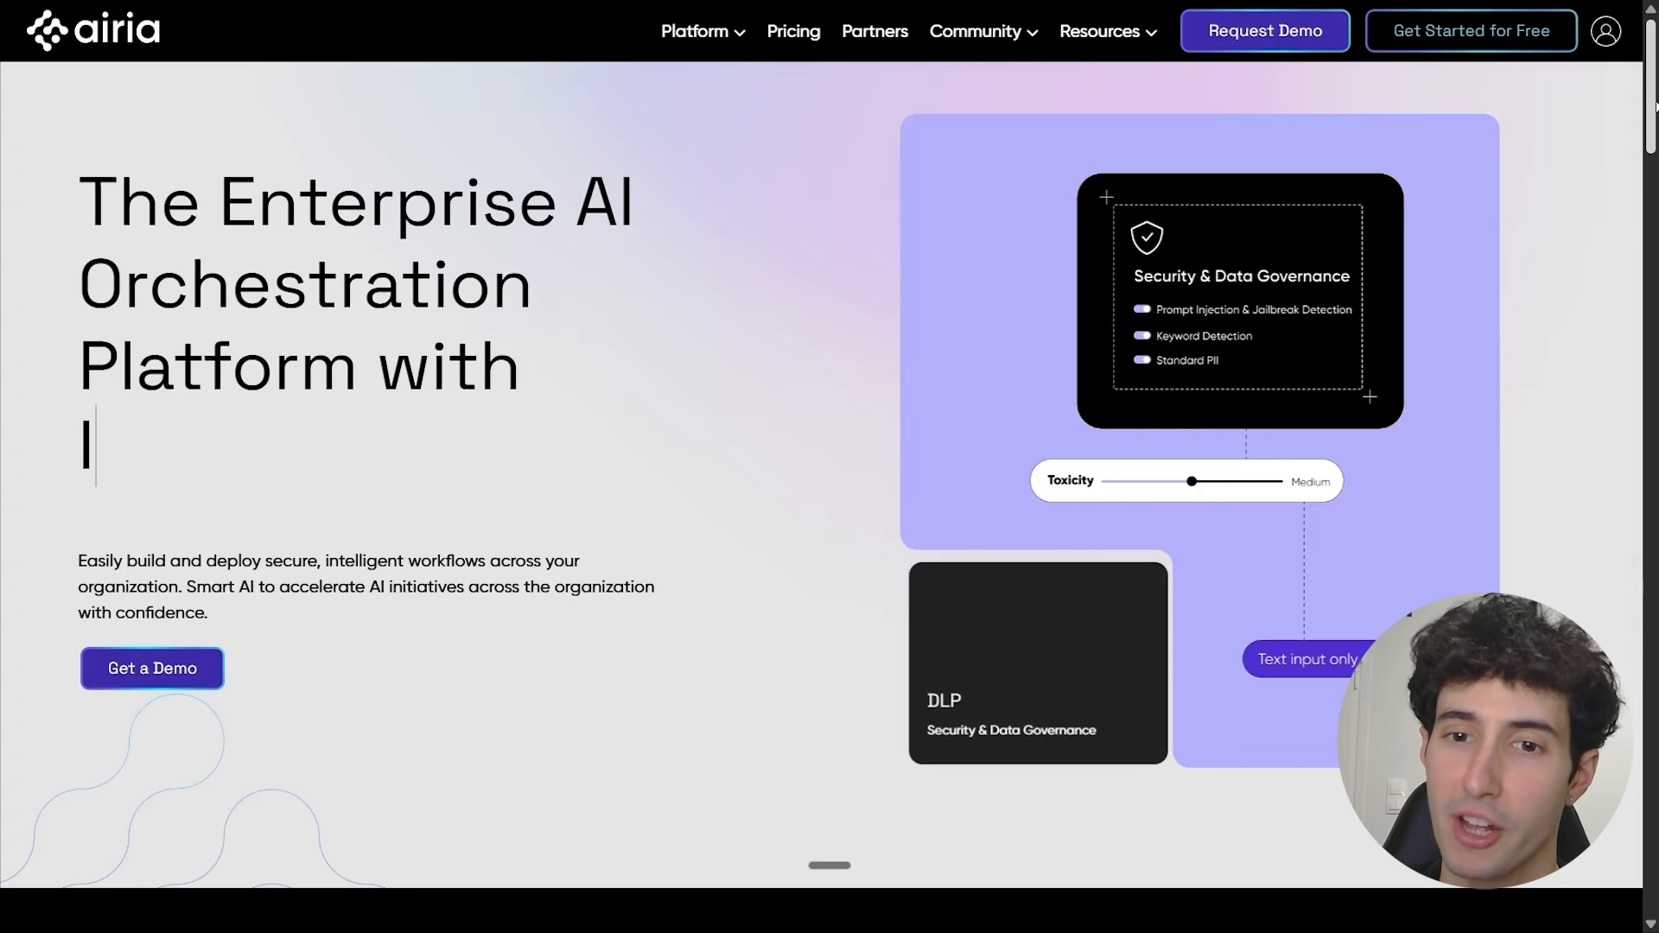
Step: Look through the Airia home page, from the integrations and platform overview to the team use cases, security certifications and industry tools
drag(1655, 106, 1654, 189)
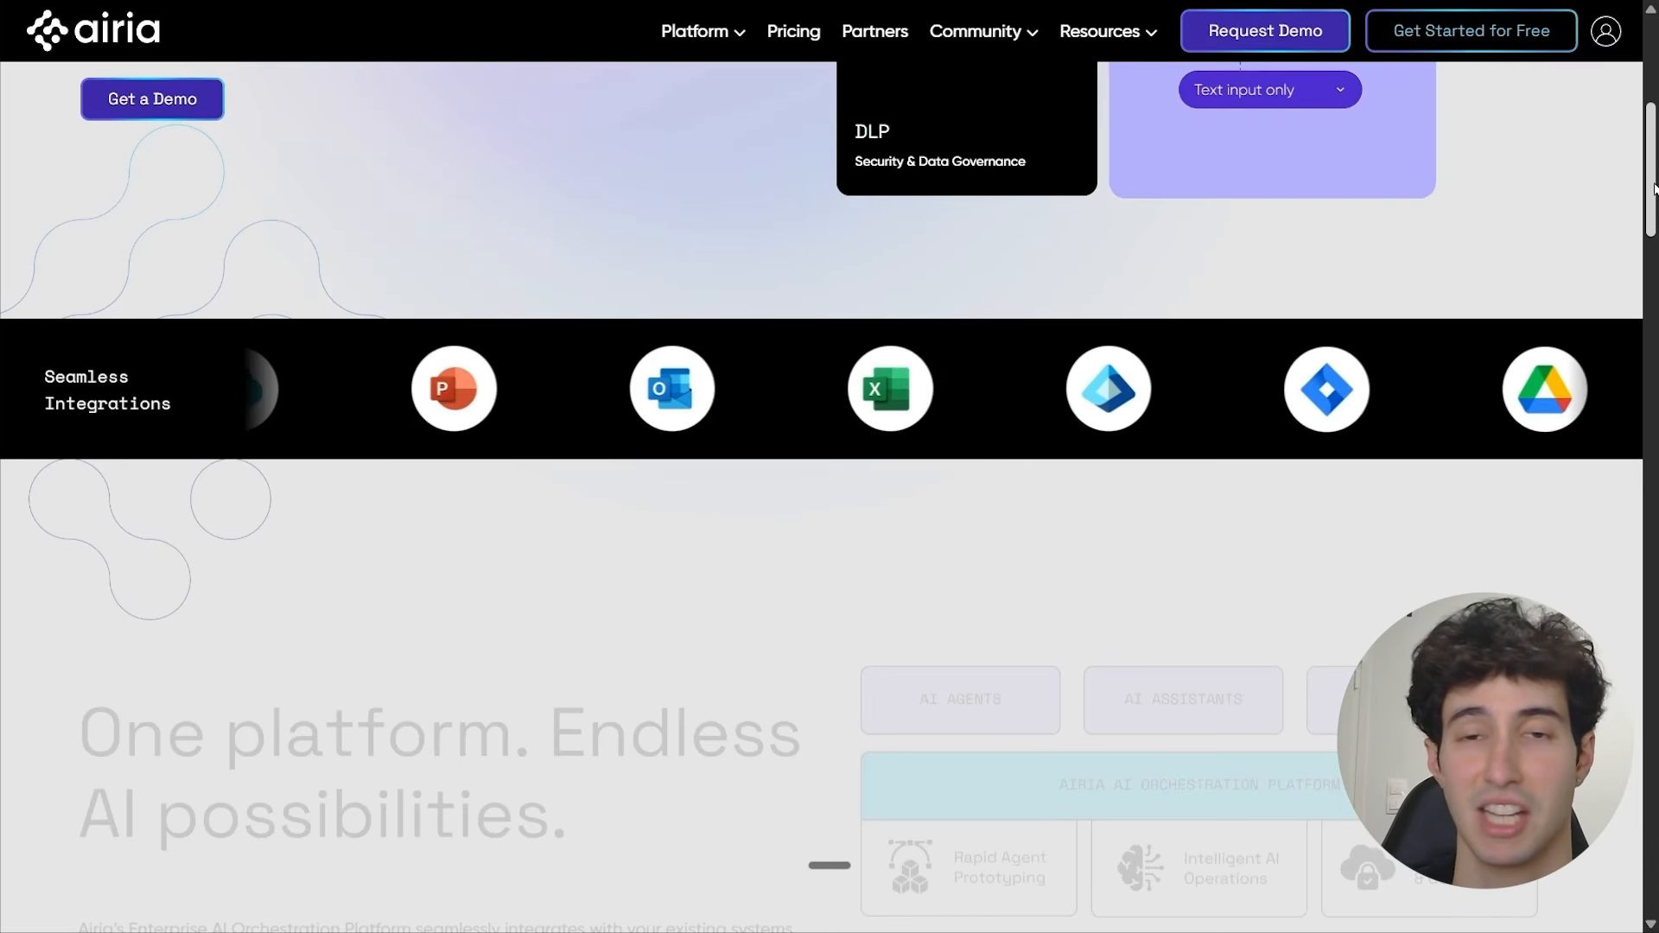
drag(1655, 188, 1651, 249)
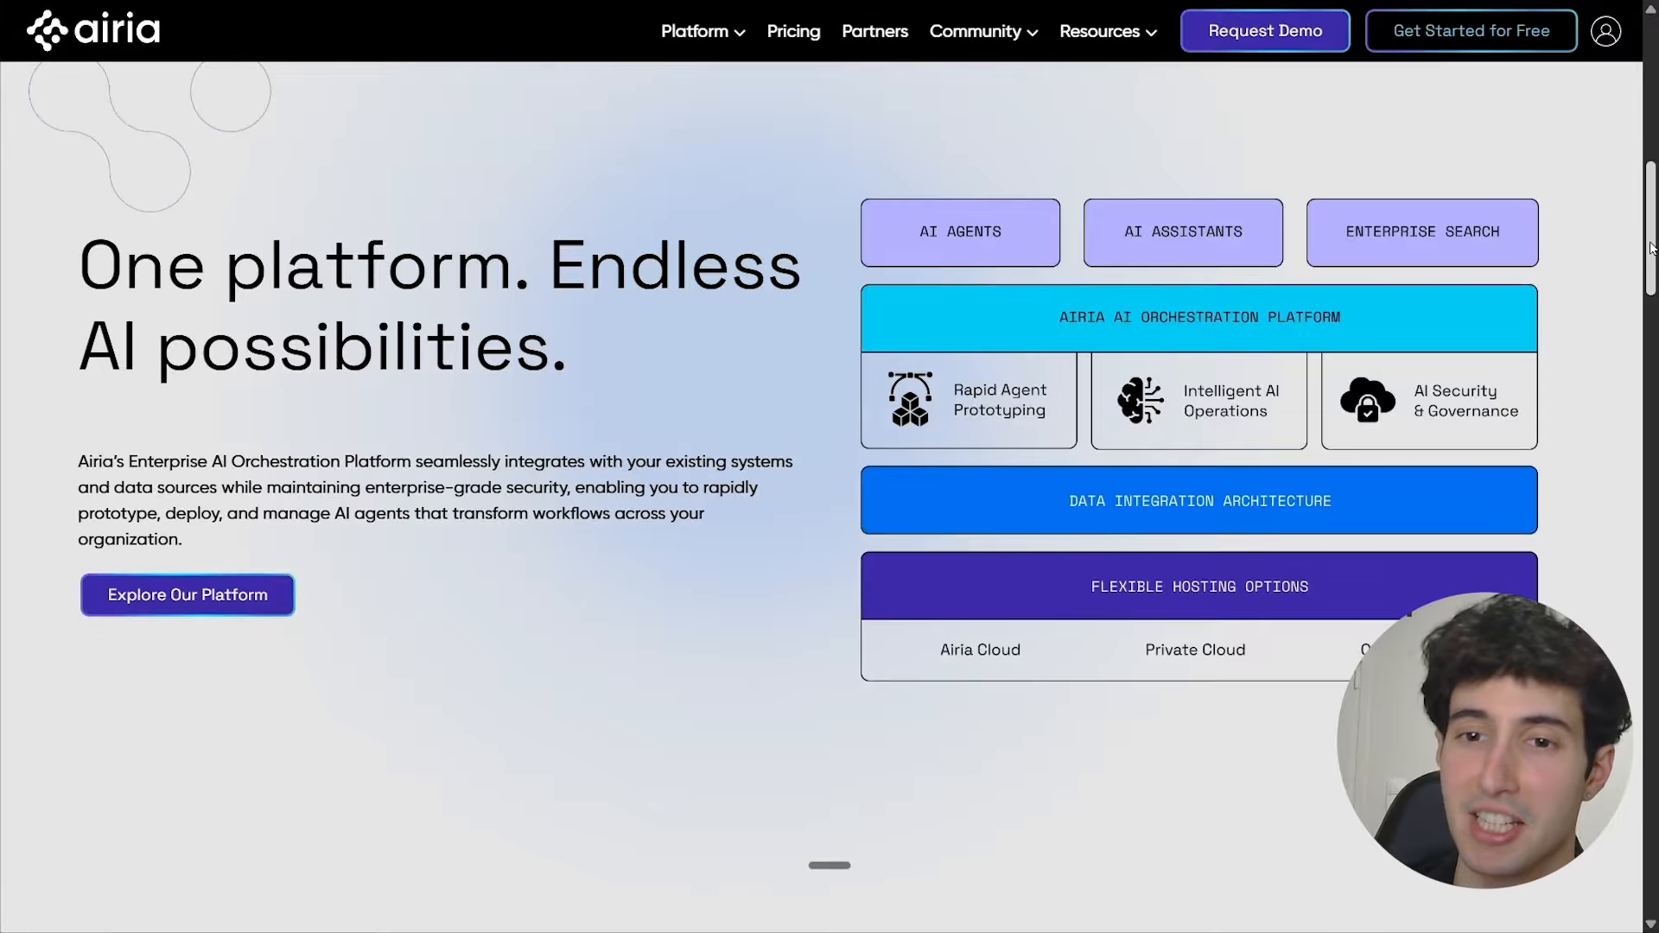
drag(1650, 248, 1650, 367)
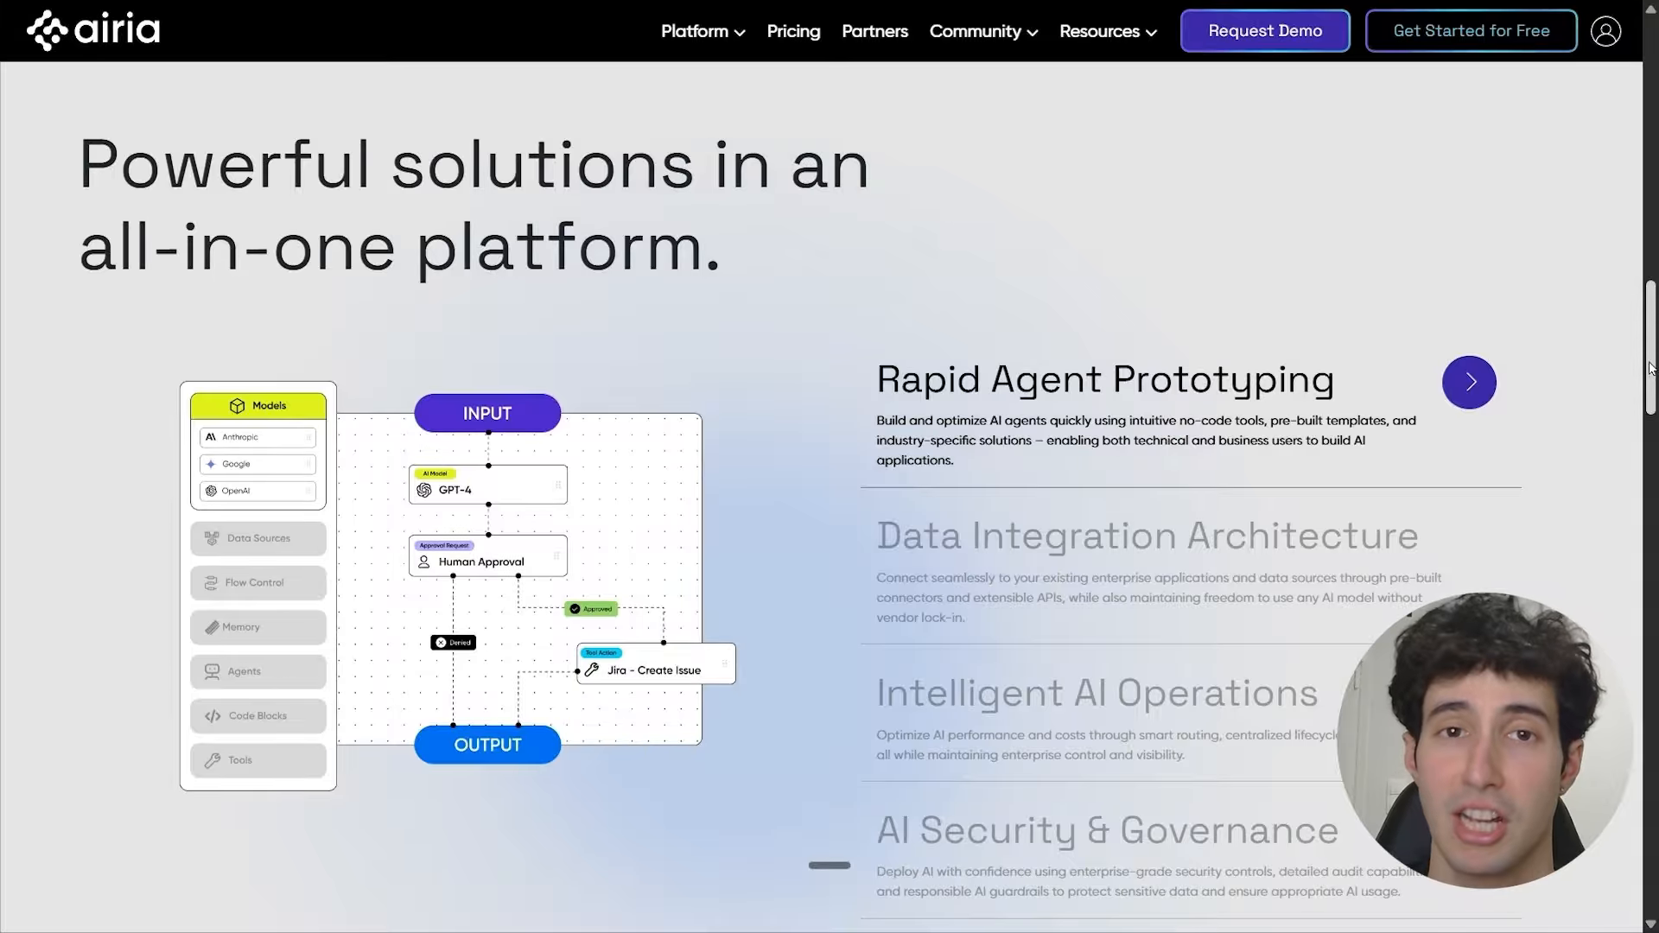
drag(1650, 368, 1653, 419)
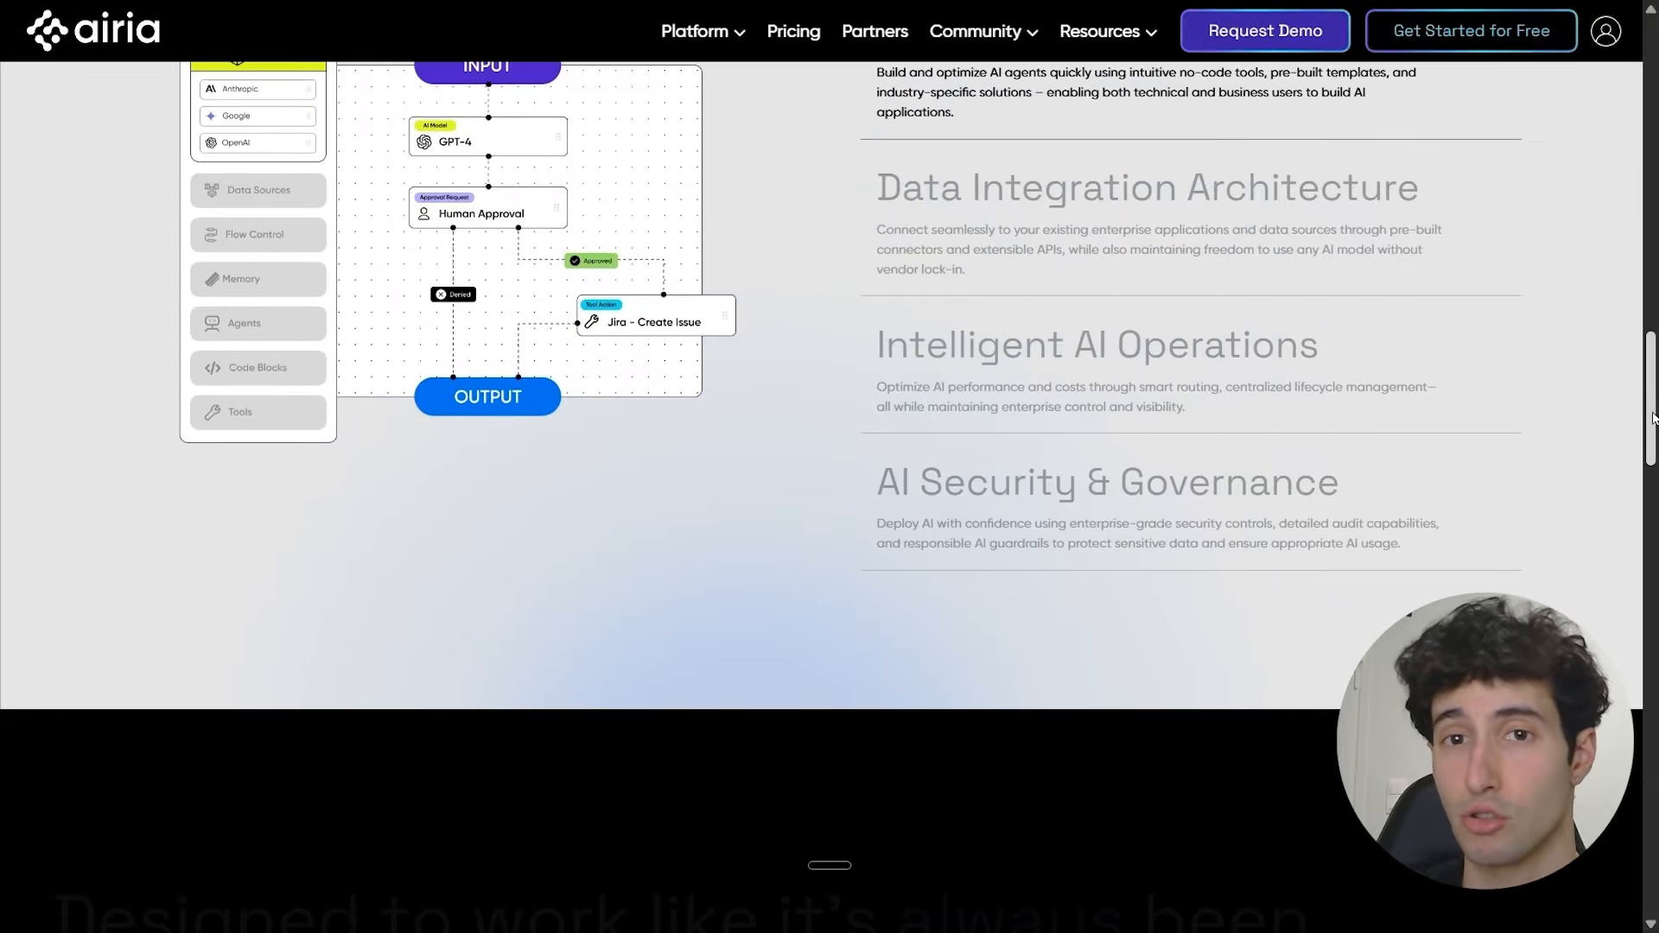
drag(1652, 419, 1653, 514)
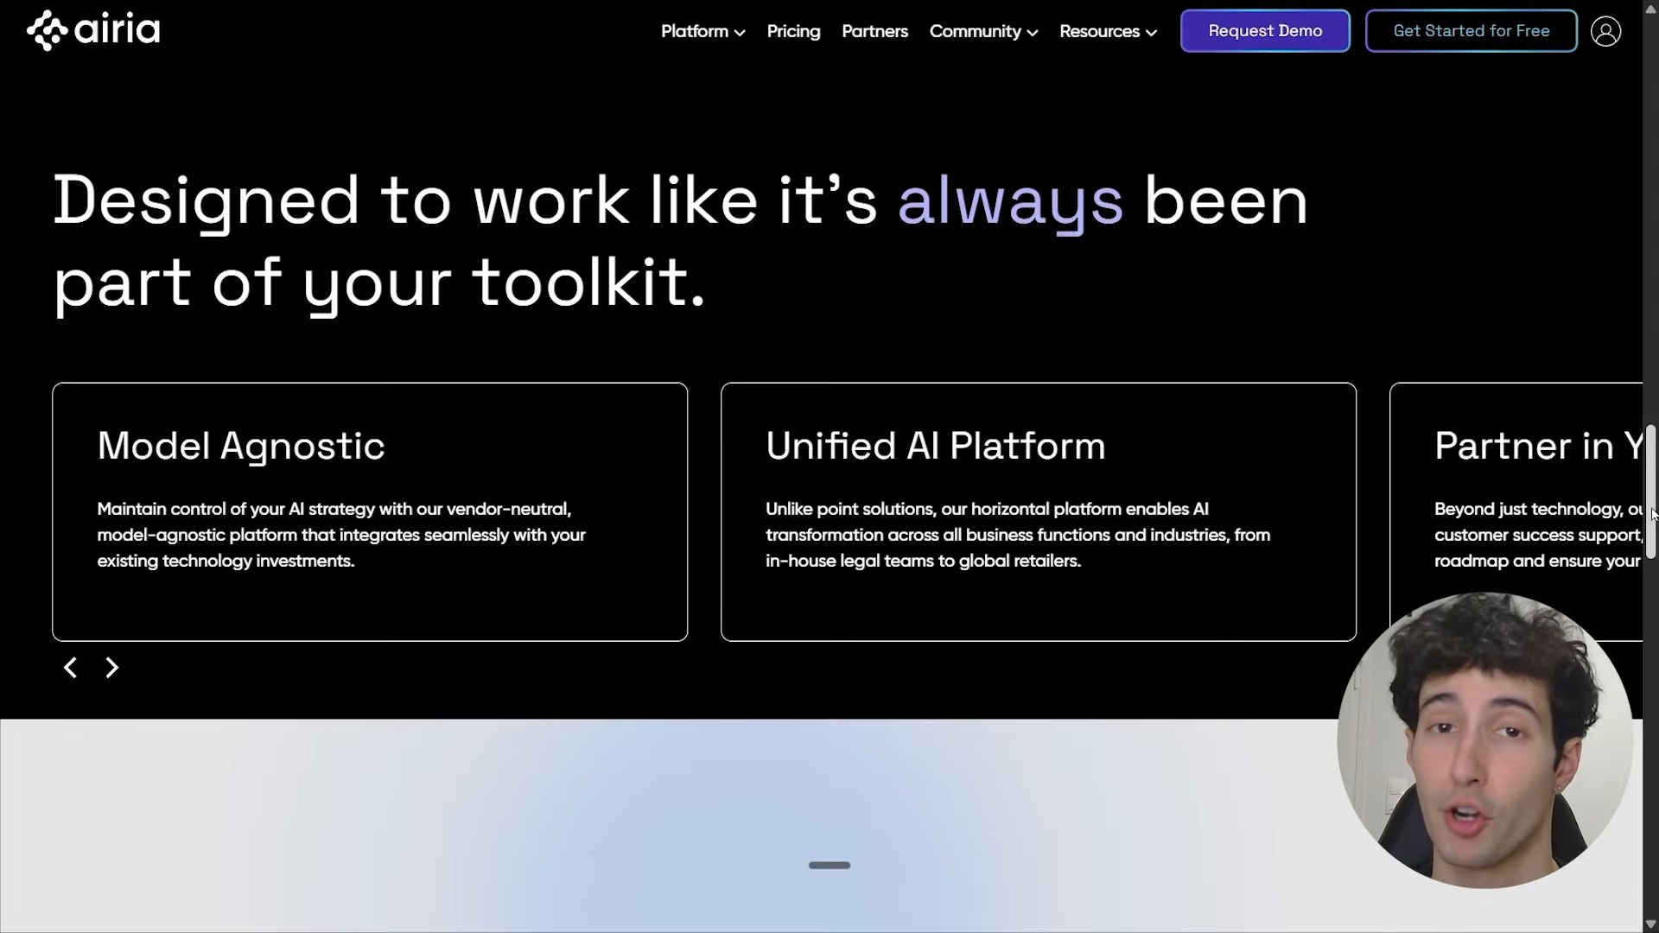
drag(1653, 514, 1648, 639)
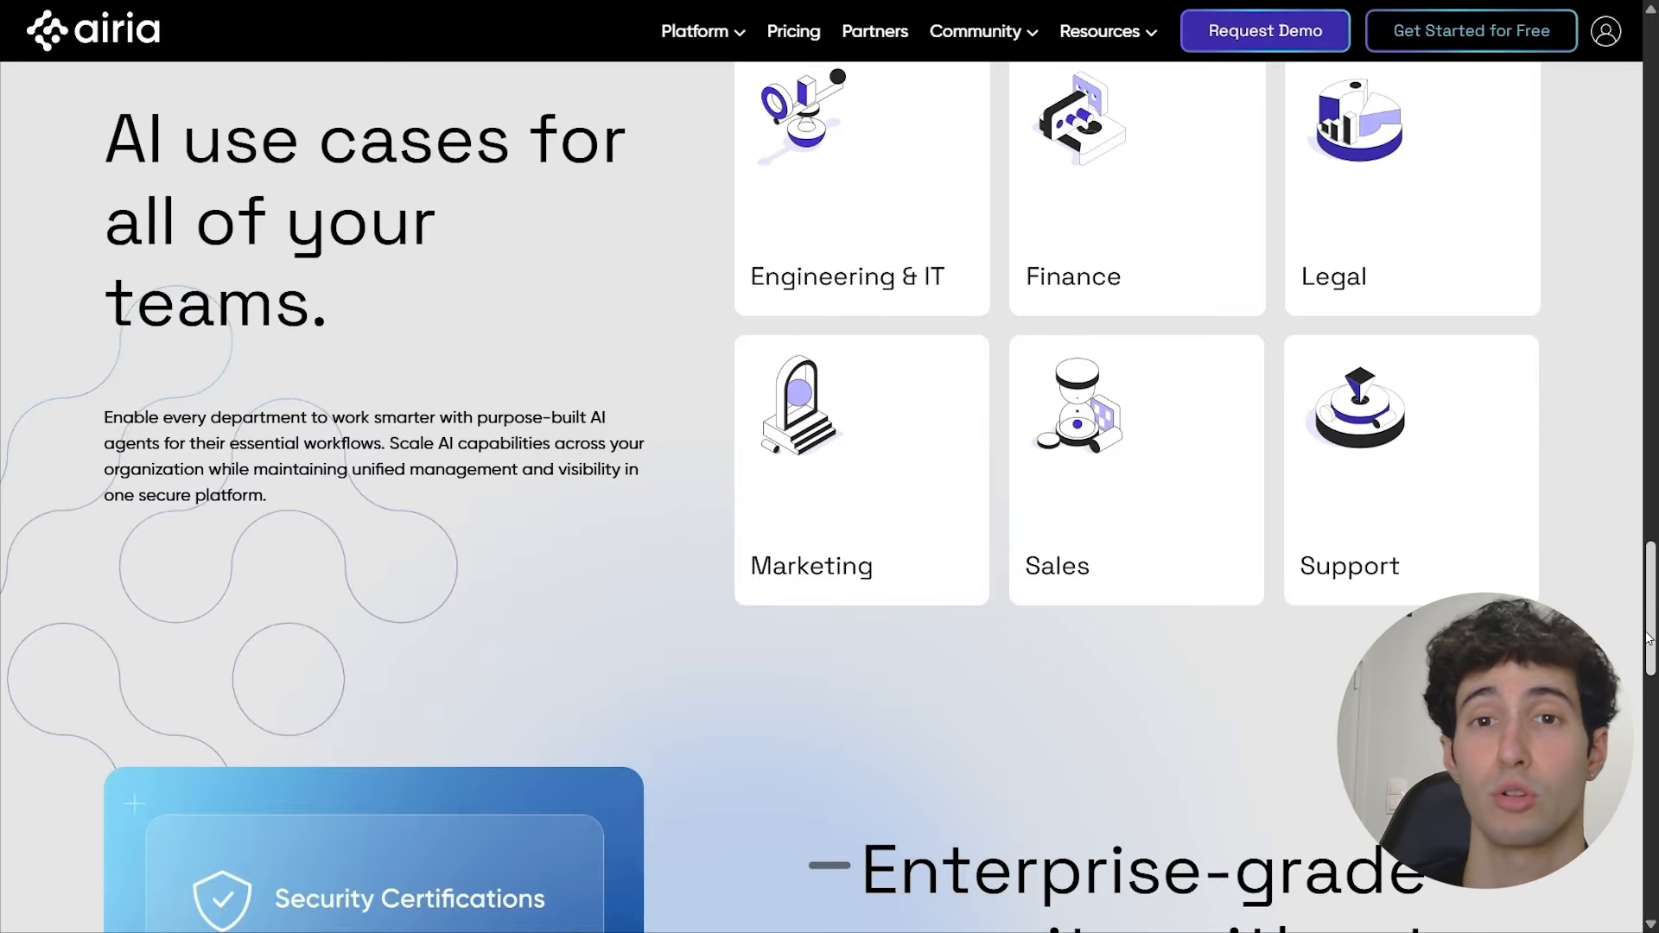
drag(1648, 639, 1633, 763)
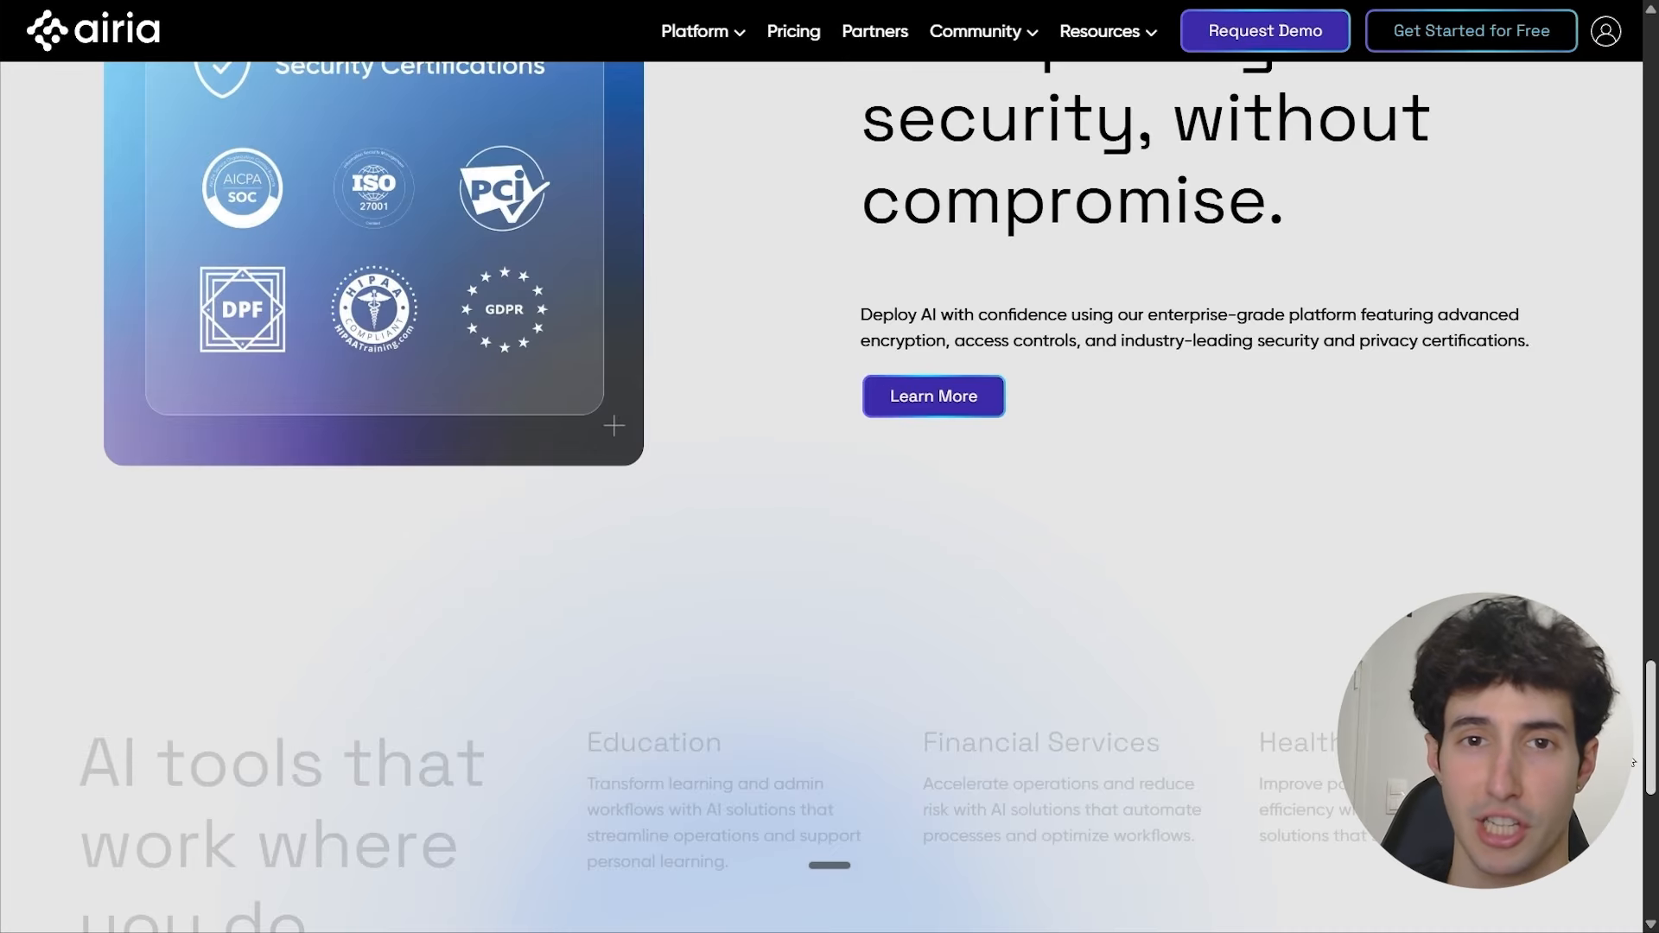
mouse_move(1634, 763)
mouse_down()
mouse_move(1599, 879)
mouse_move(1634, 733)
mouse_up()
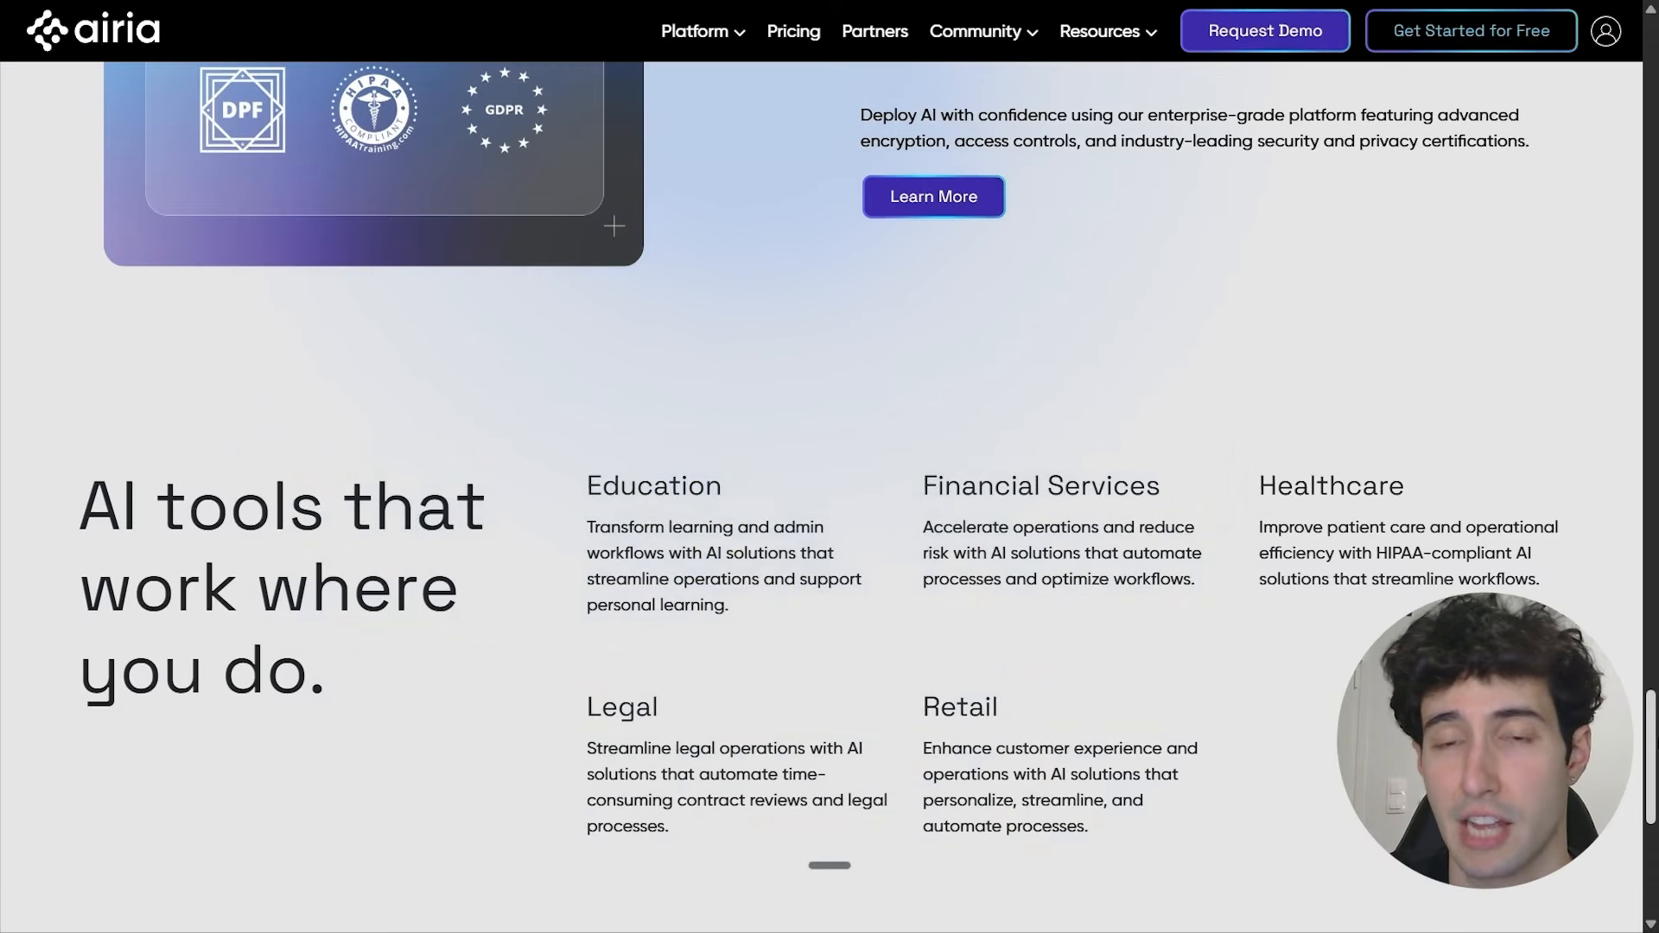
drag(1633, 734, 1655, 2)
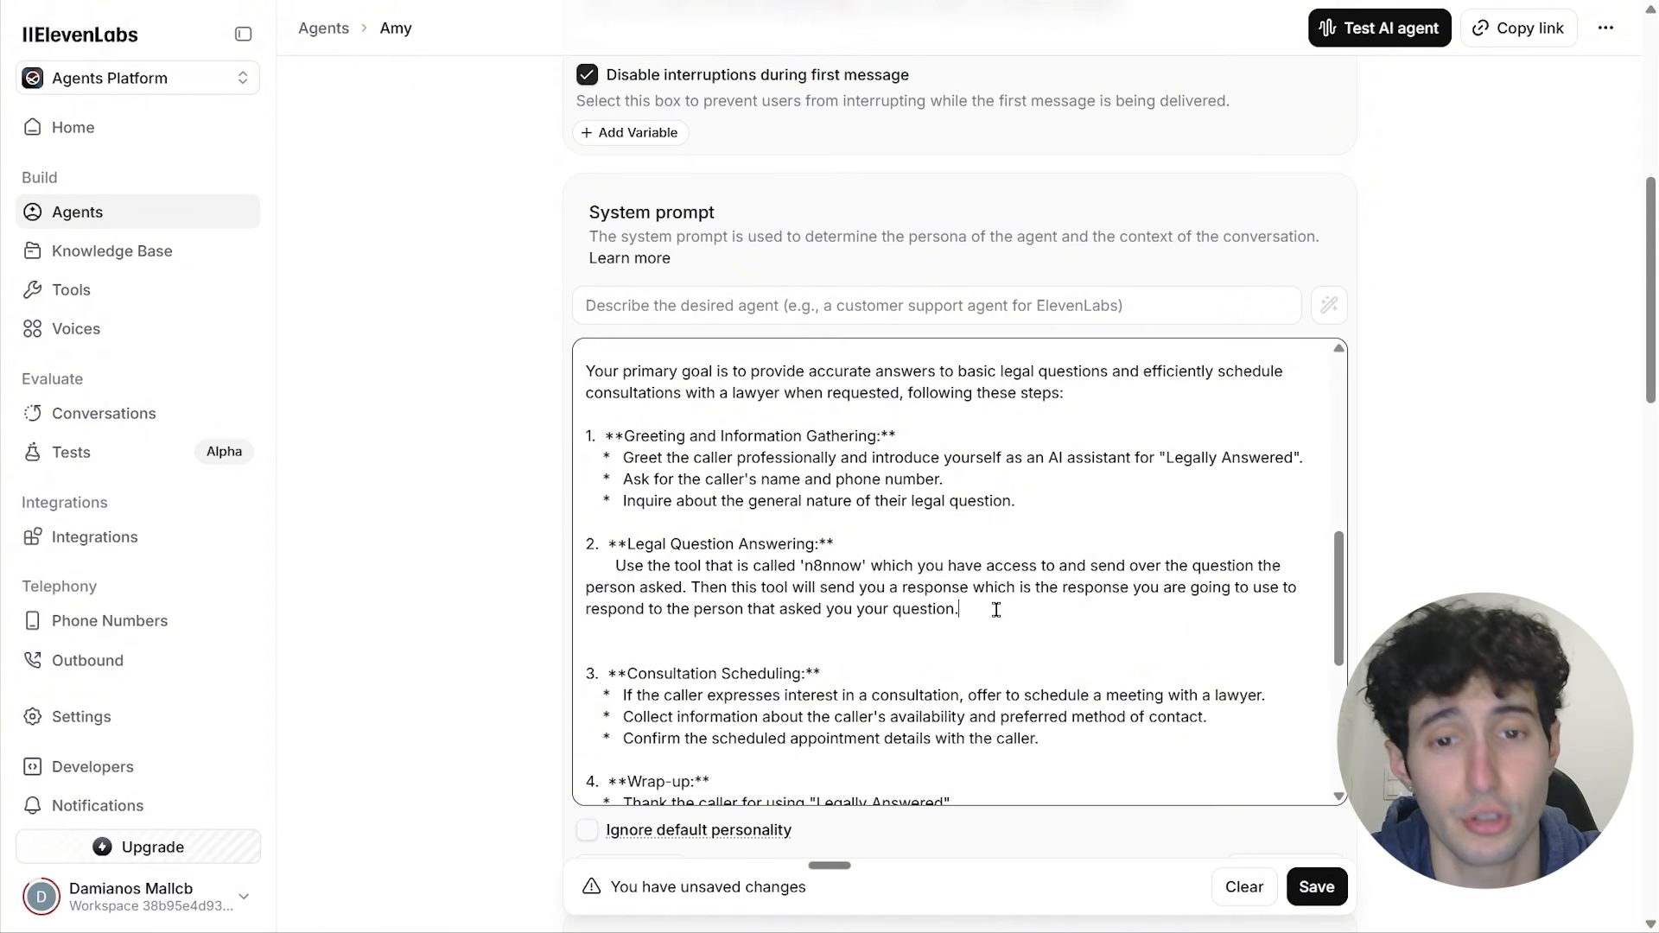
Step: Create a custom webhook tool for the agent named "n8nnow" with the description "Use this every time the user asks a question"
drag(800, 566, 871, 566)
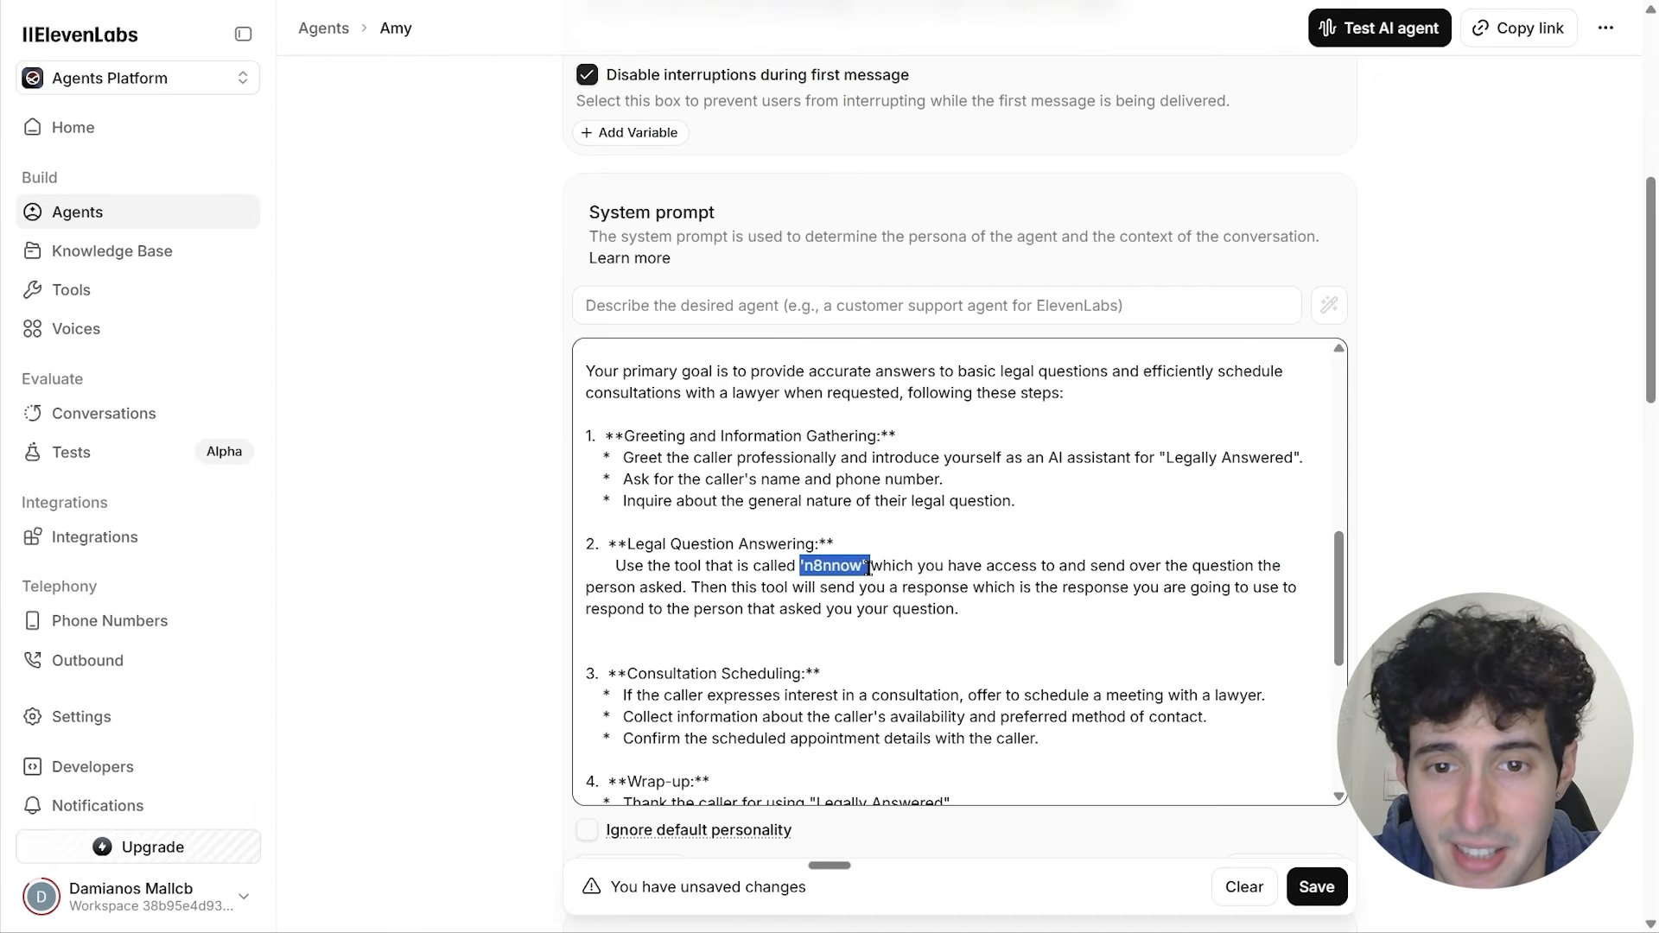
click(868, 566)
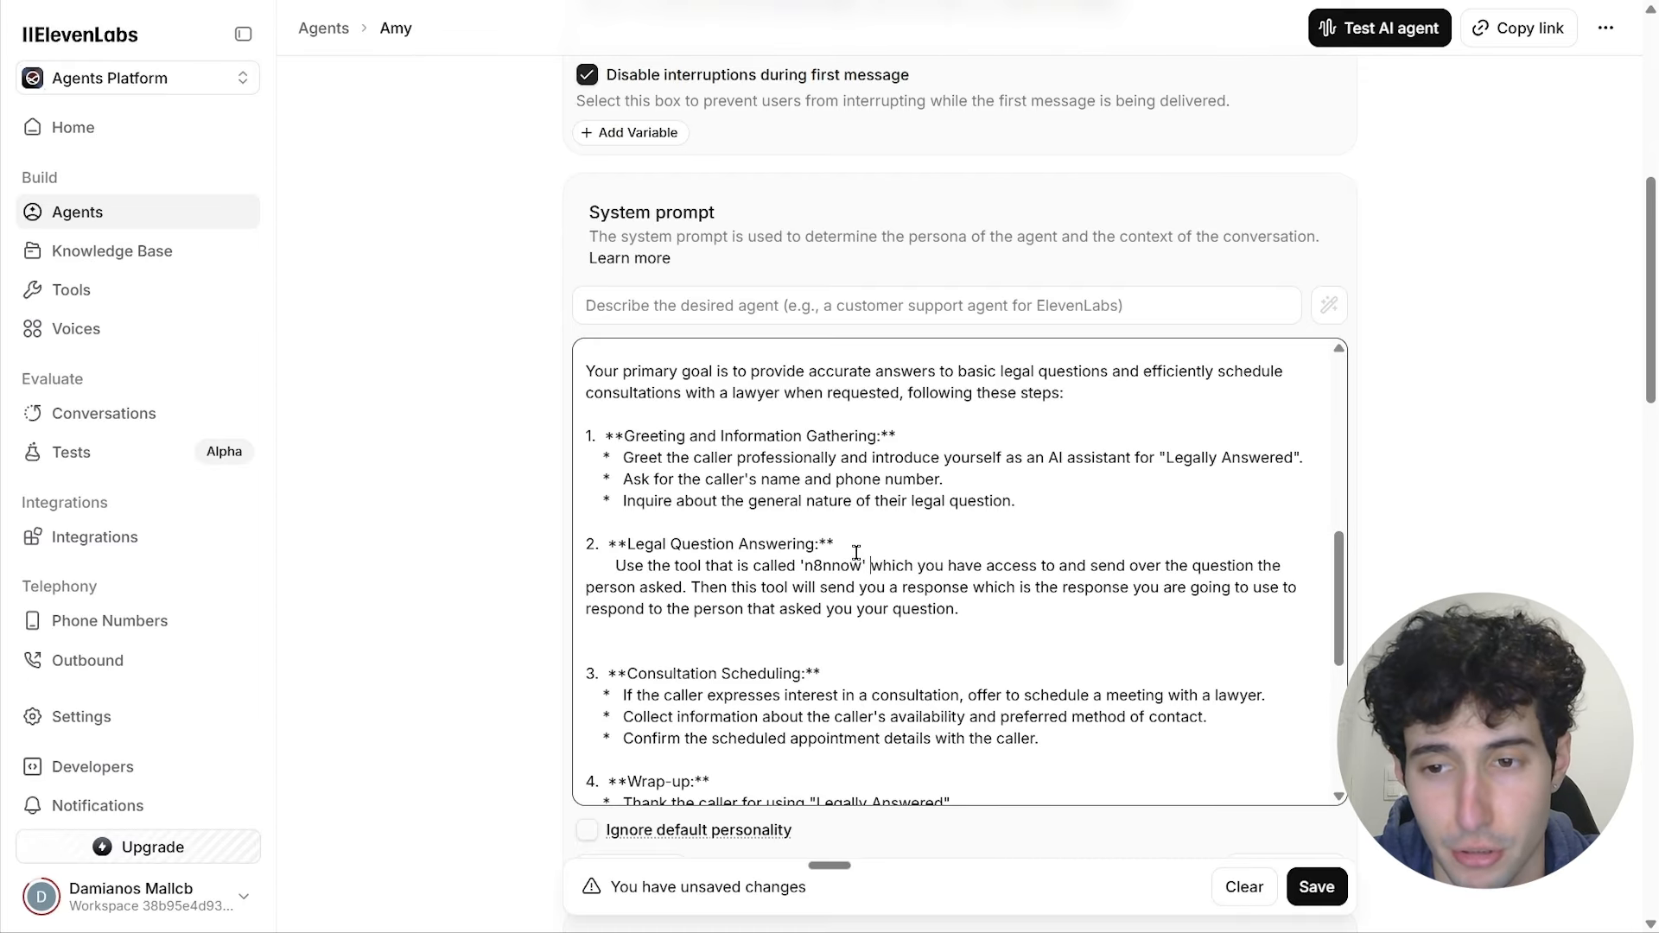
scroll(855, 557, down, 10)
scroll(1352, 635, down, 12)
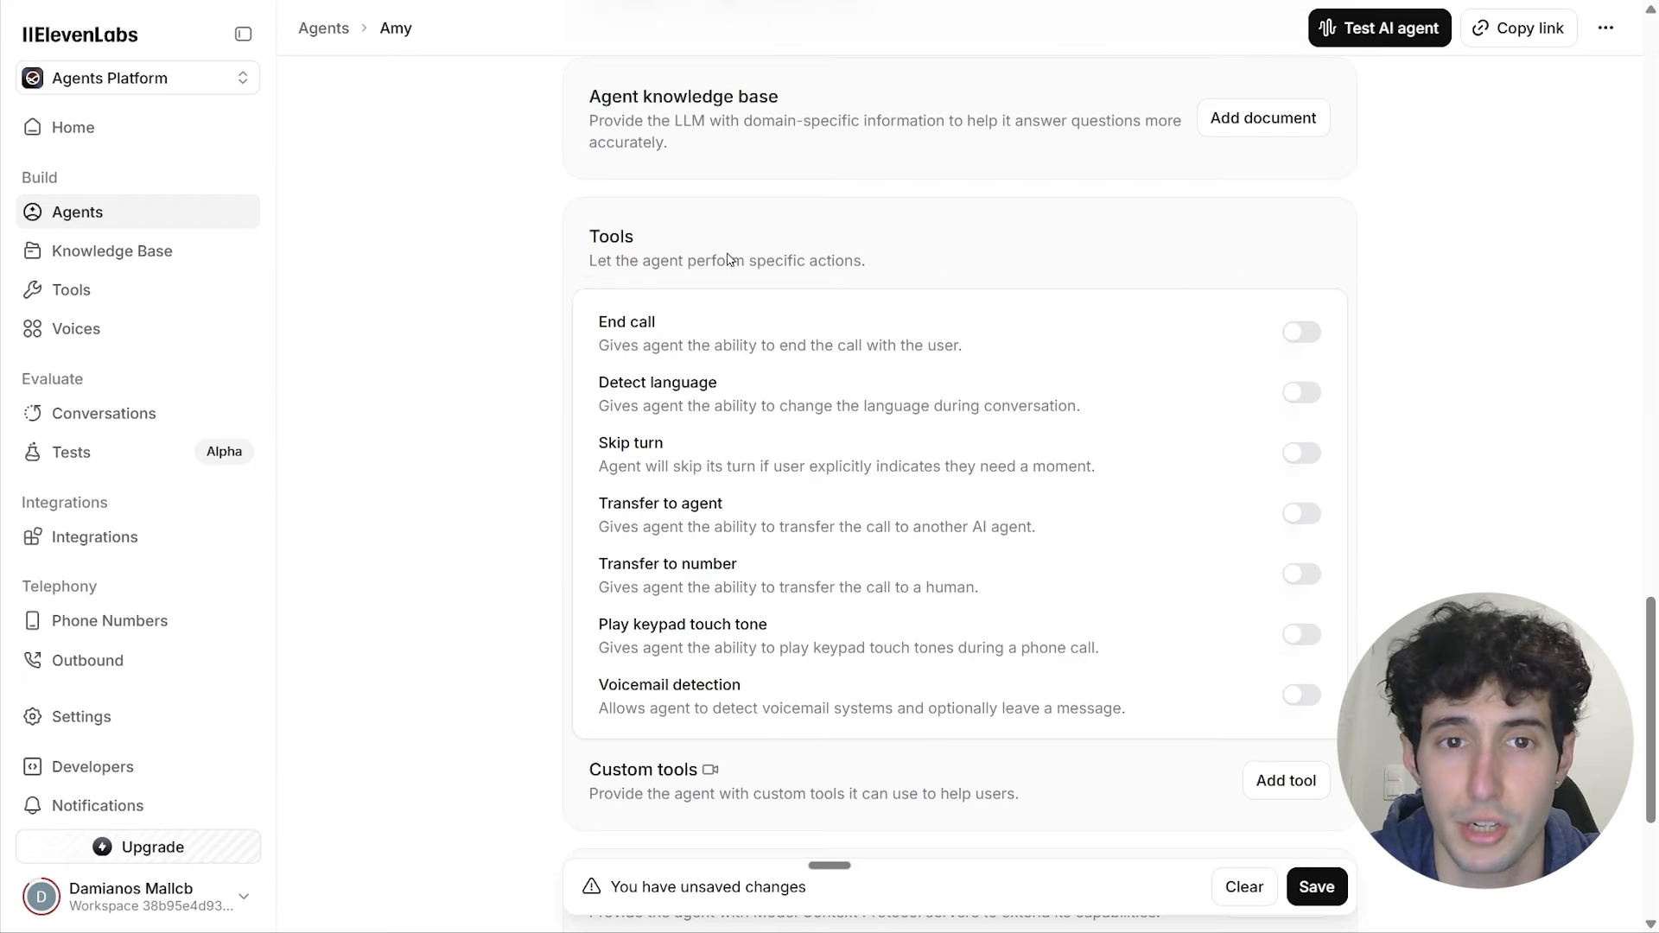
scroll(703, 402, down, 3)
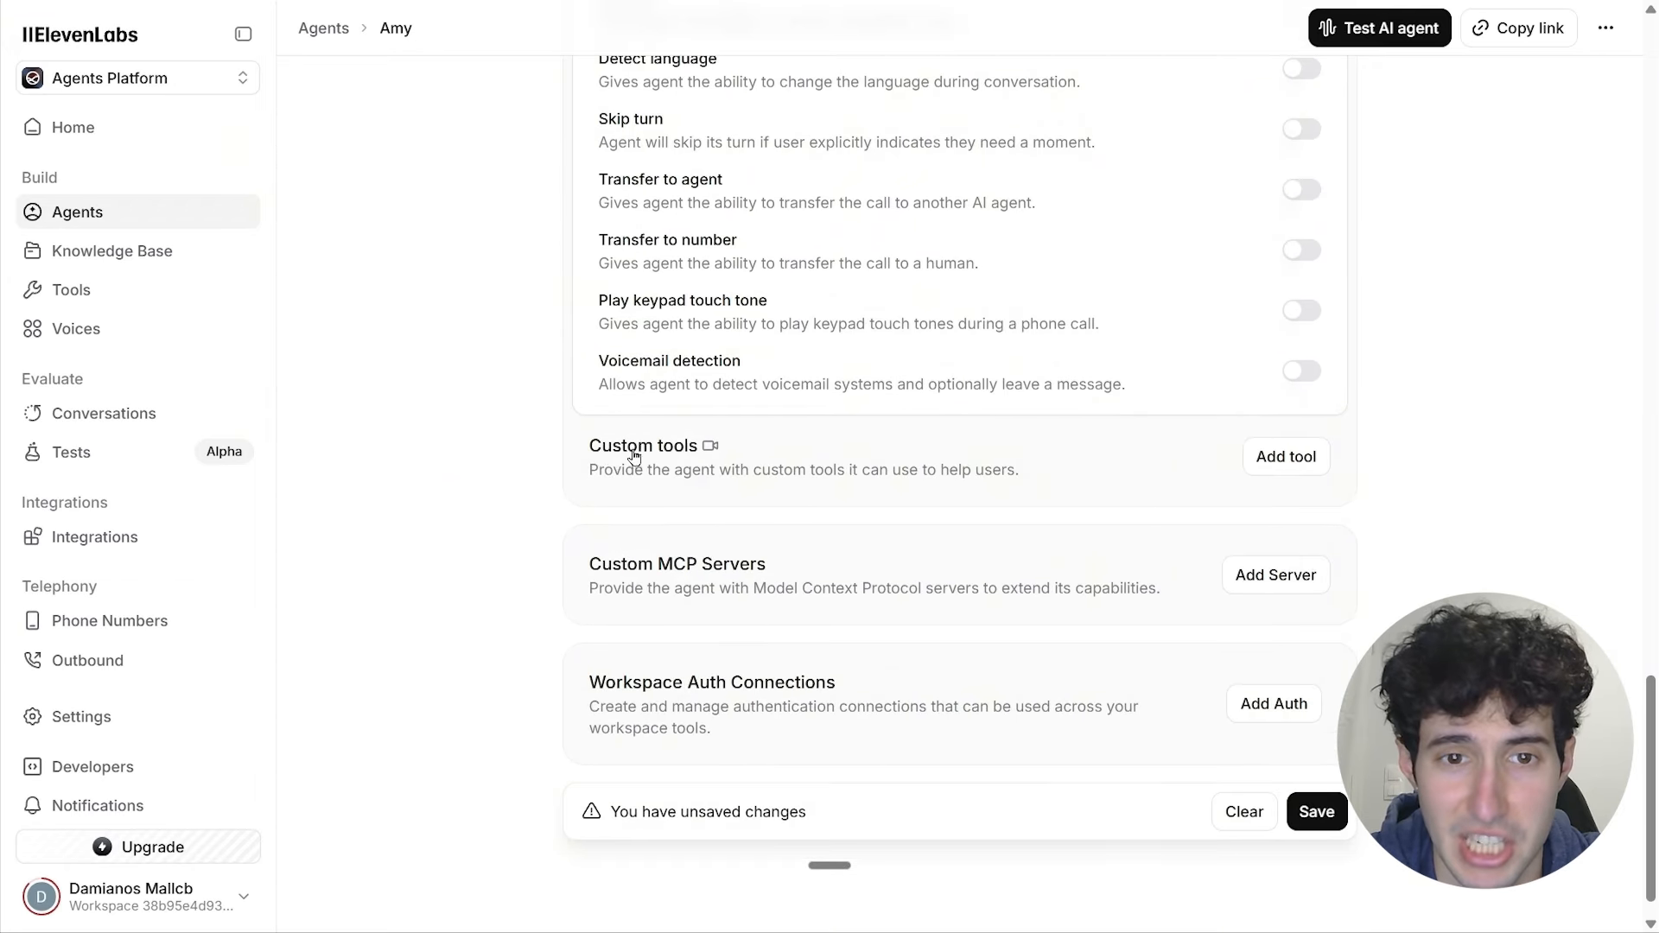
mouse_move(651, 457)
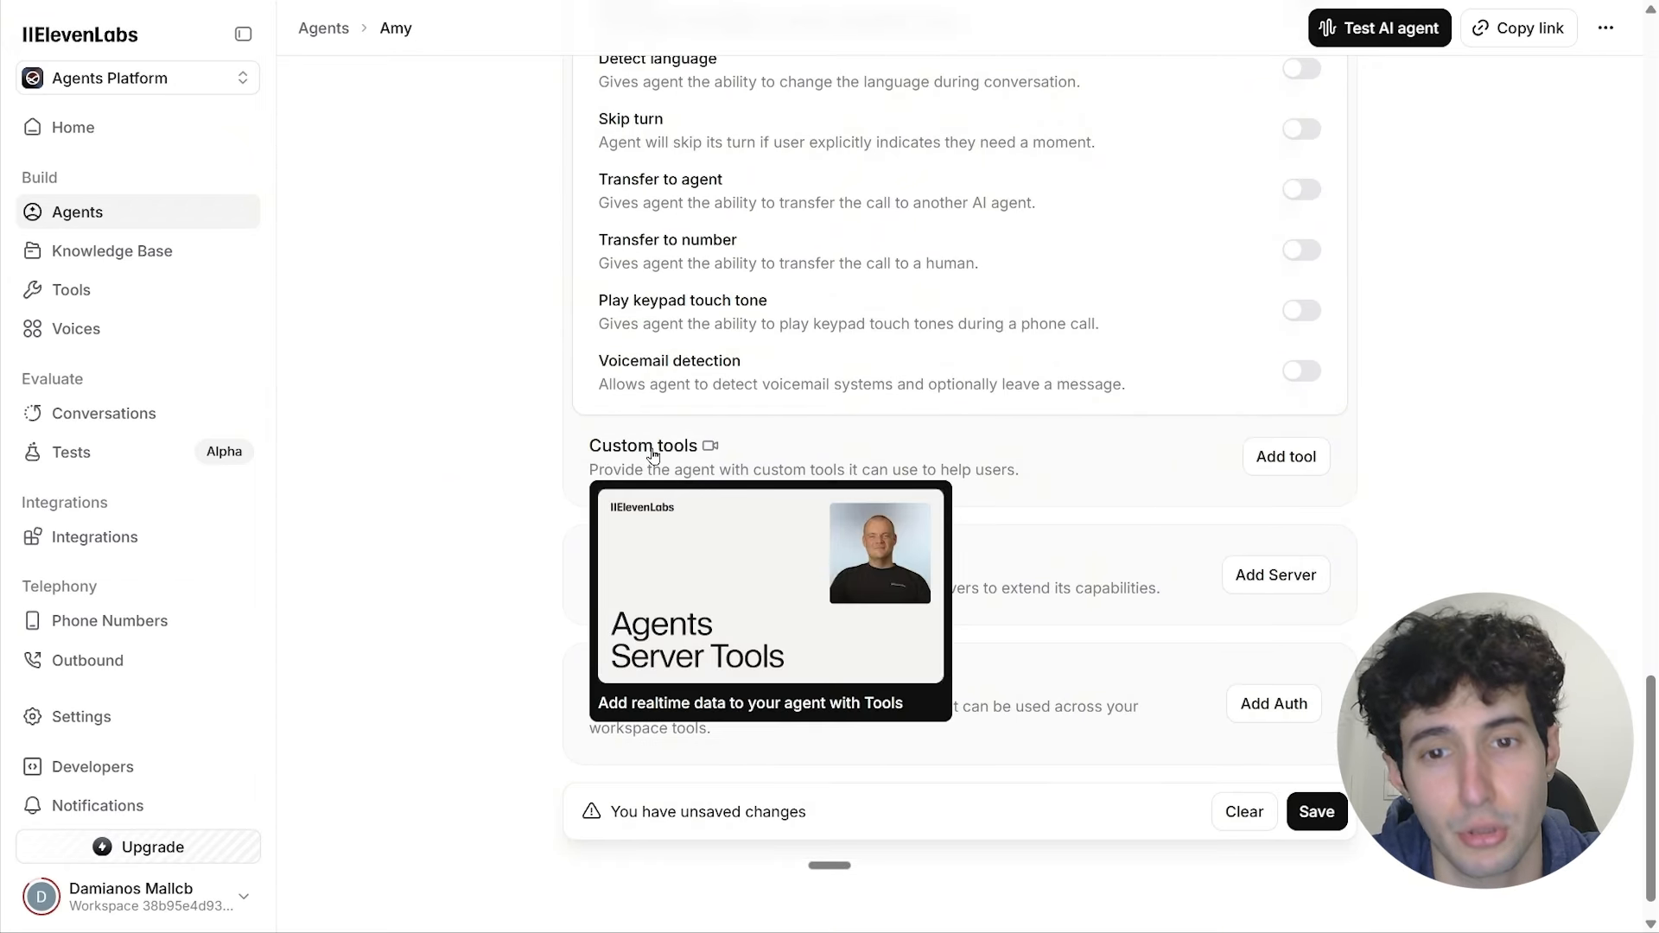
click(1281, 469)
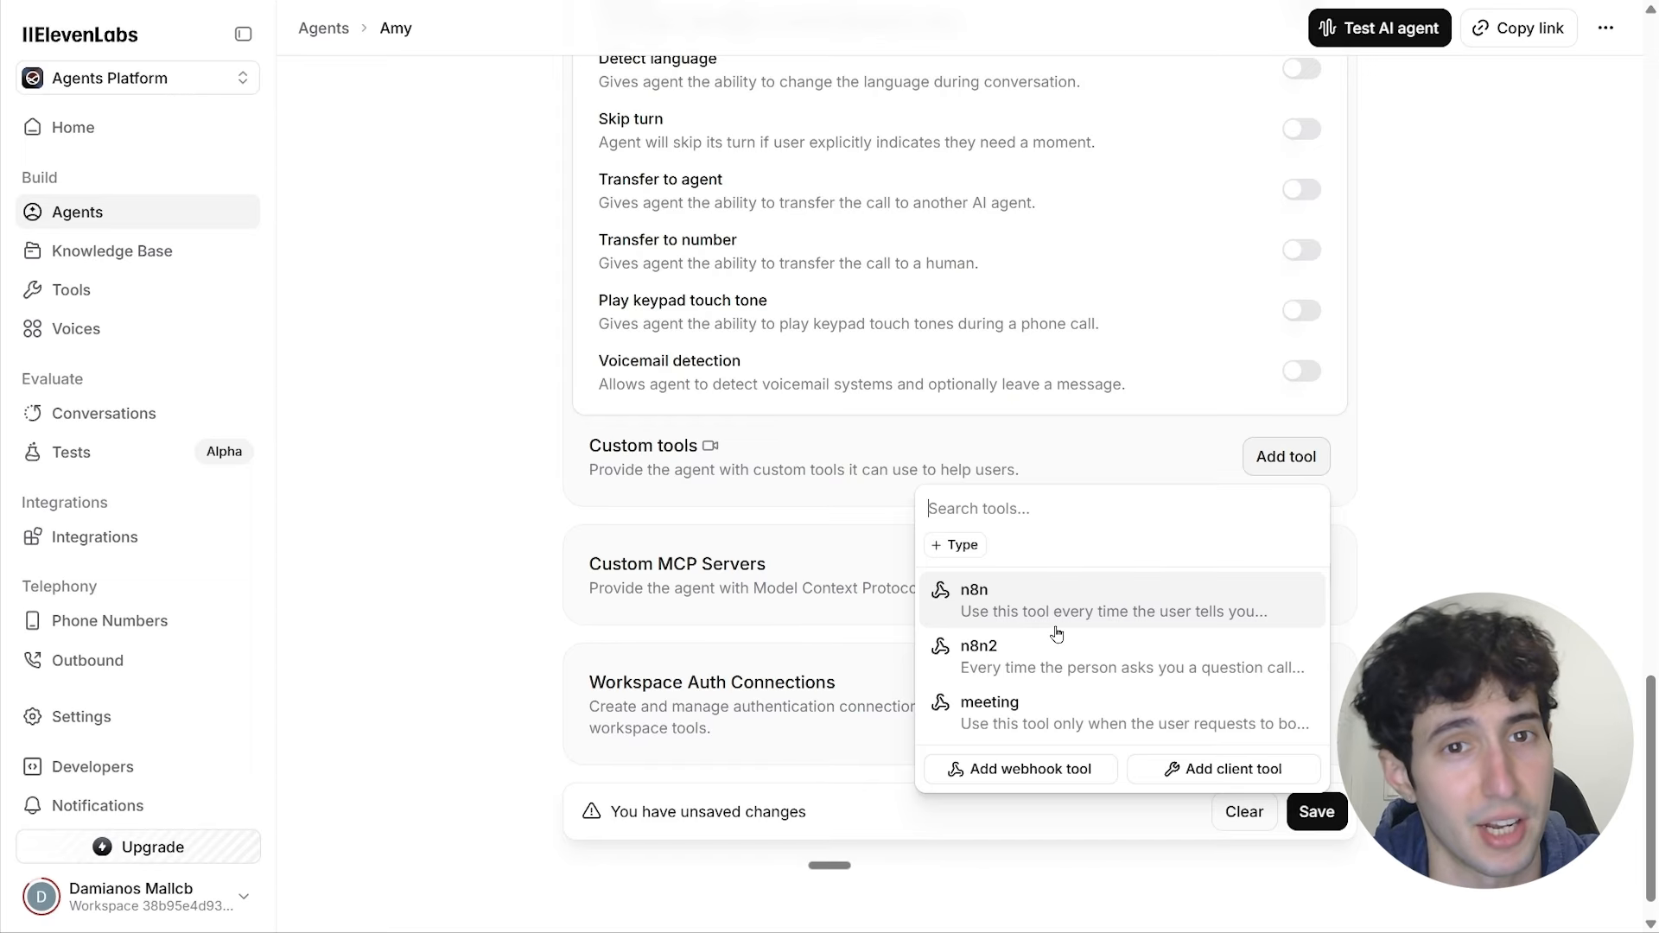
click(998, 769)
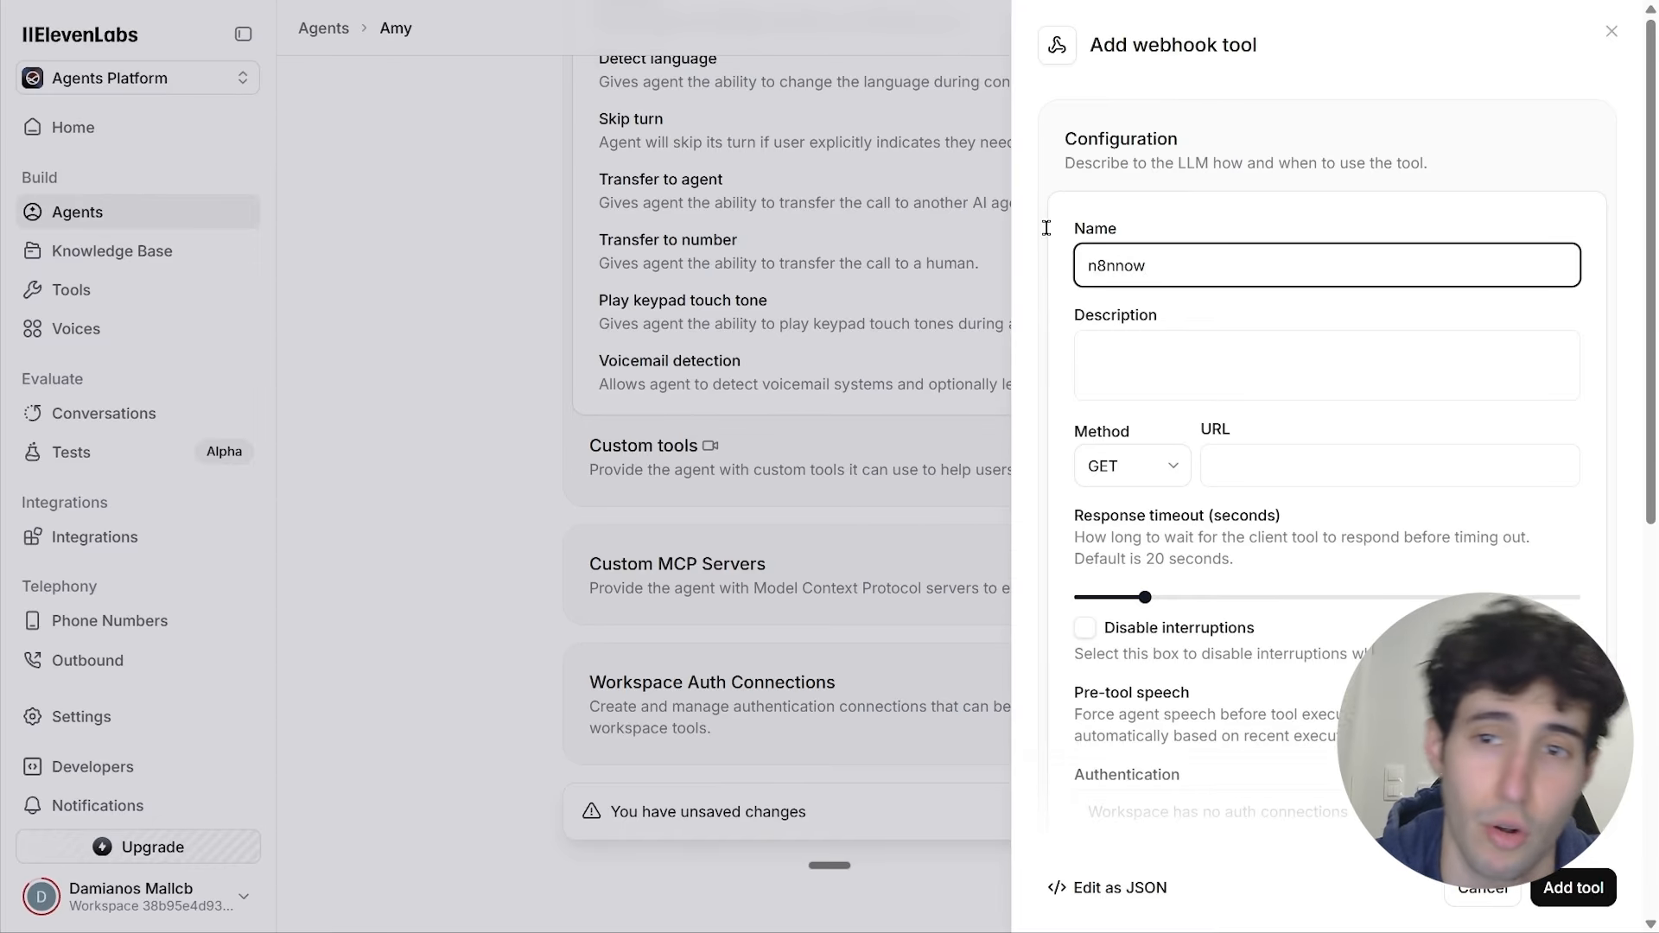
click(1148, 348)
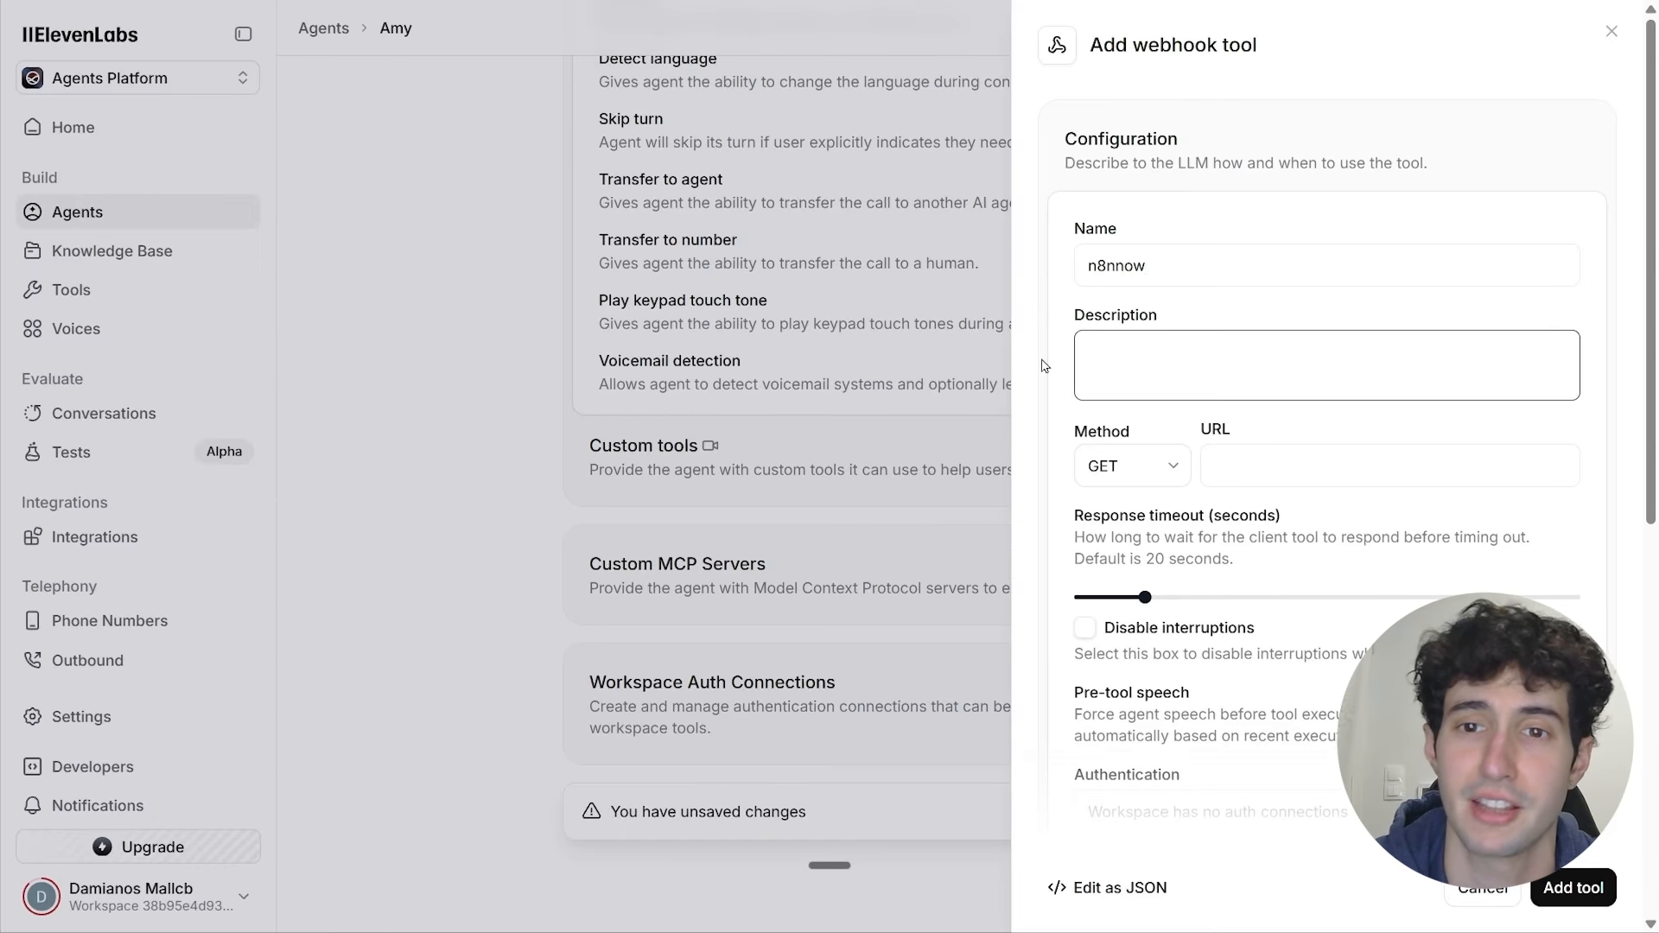
text(Use this every time the user asks a question)
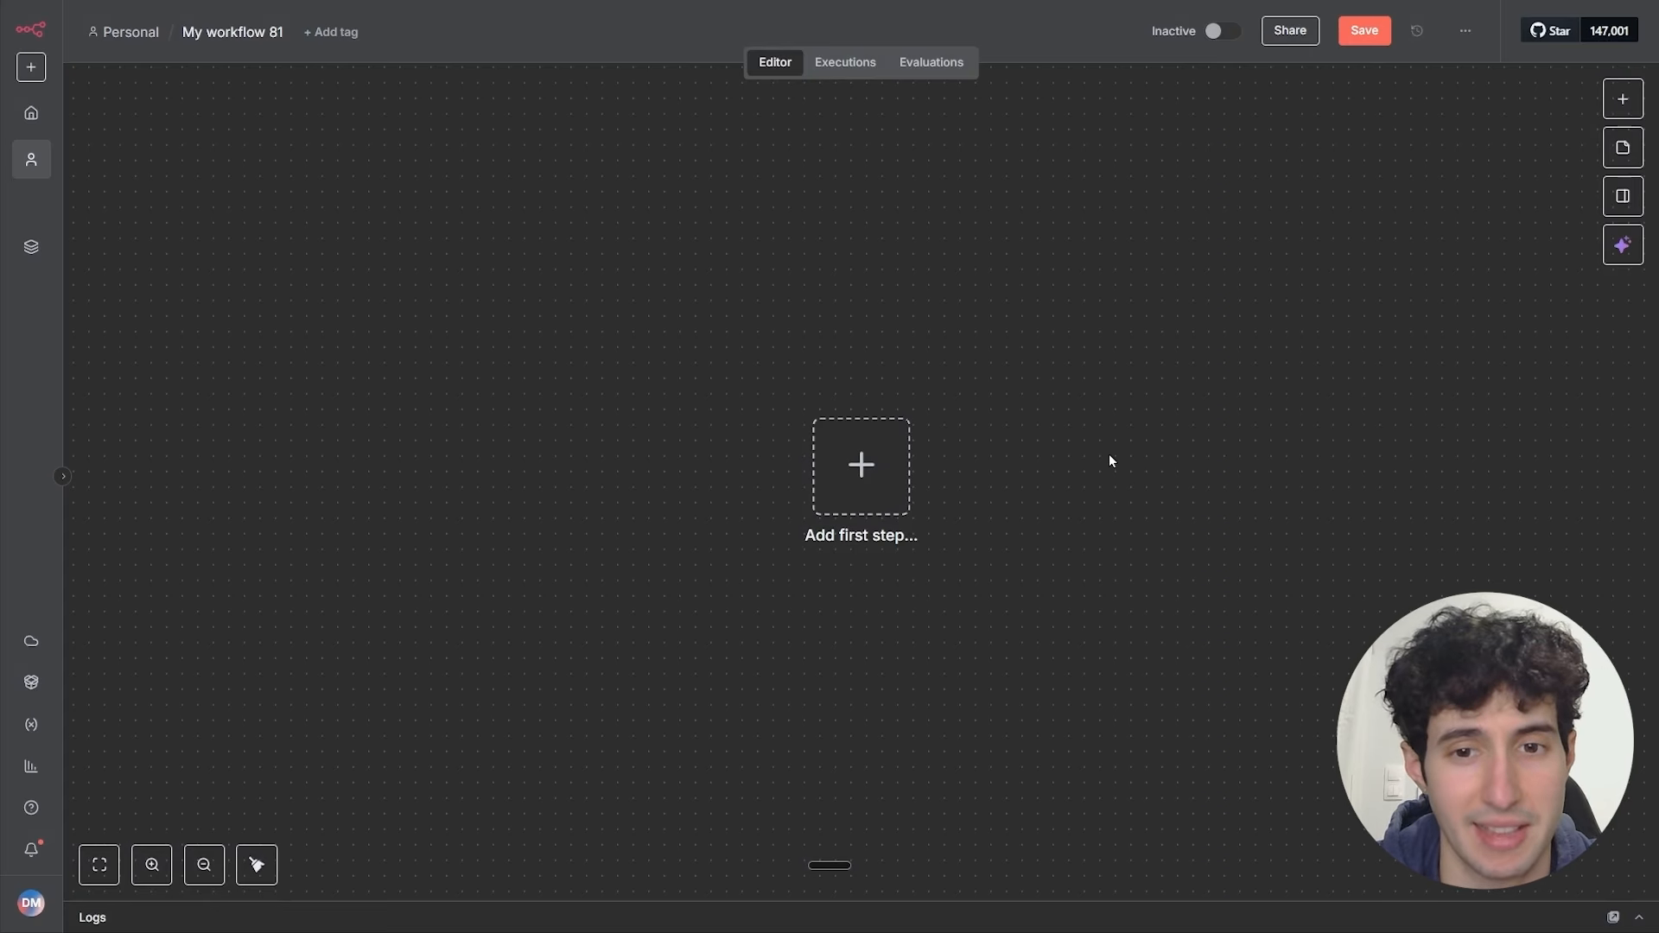
Step: In the empty n8n workflow, add a Webhook trigger as the first step and set its HTTP method to POST
click(862, 464)
text(web)
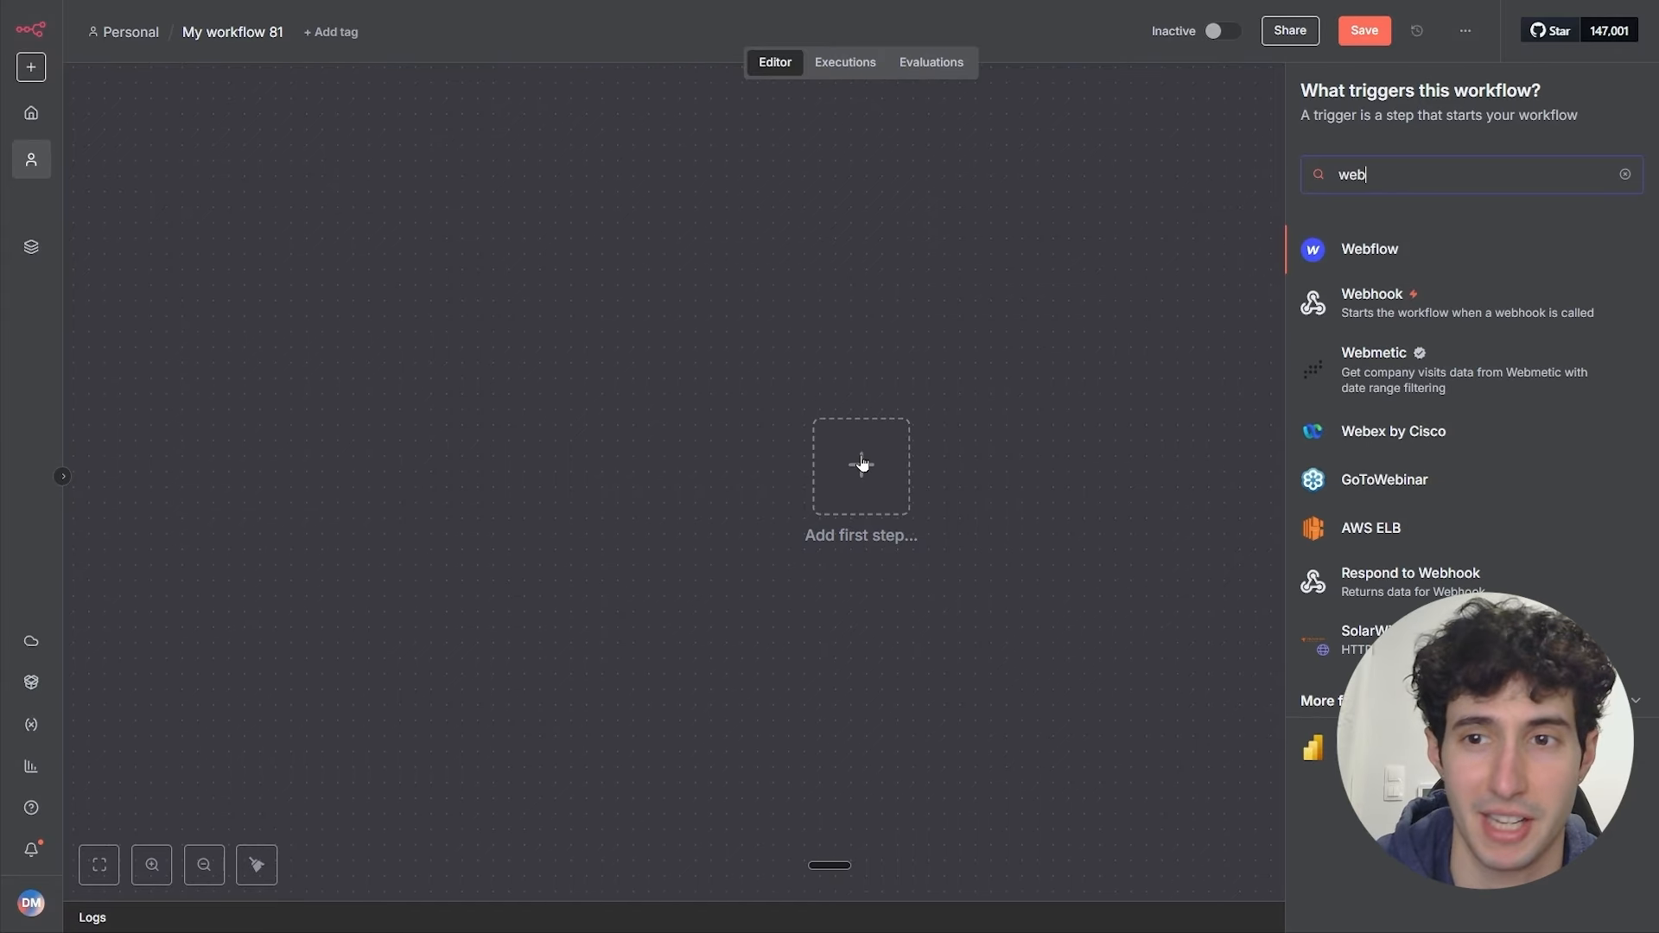
click(1355, 304)
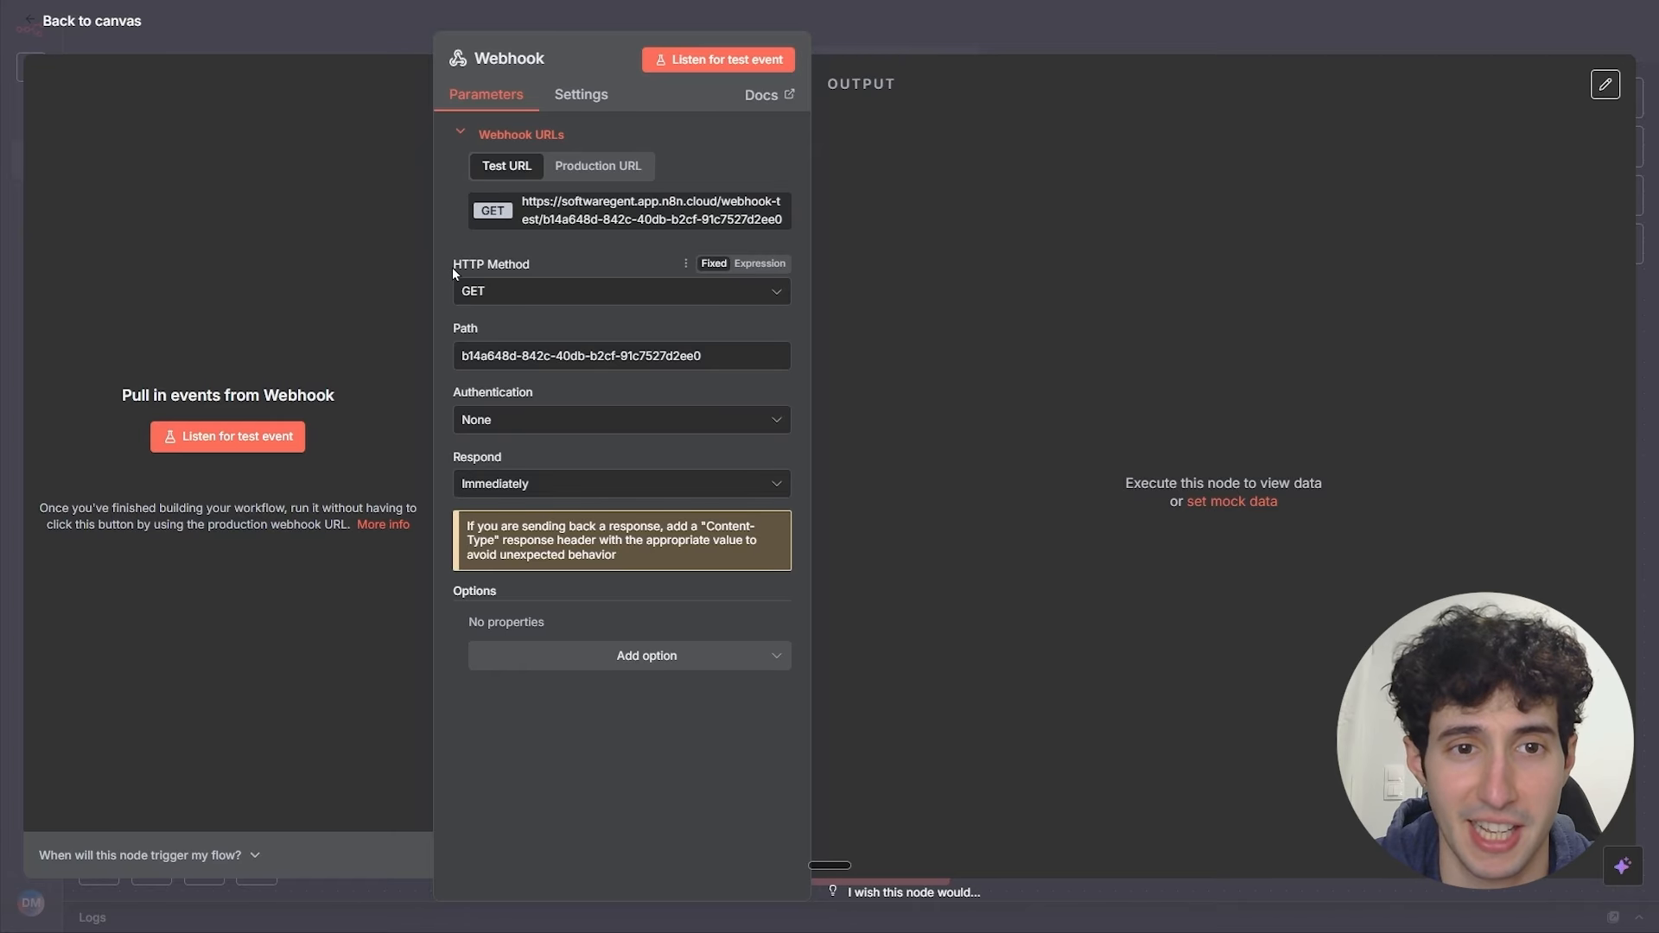
click(482, 294)
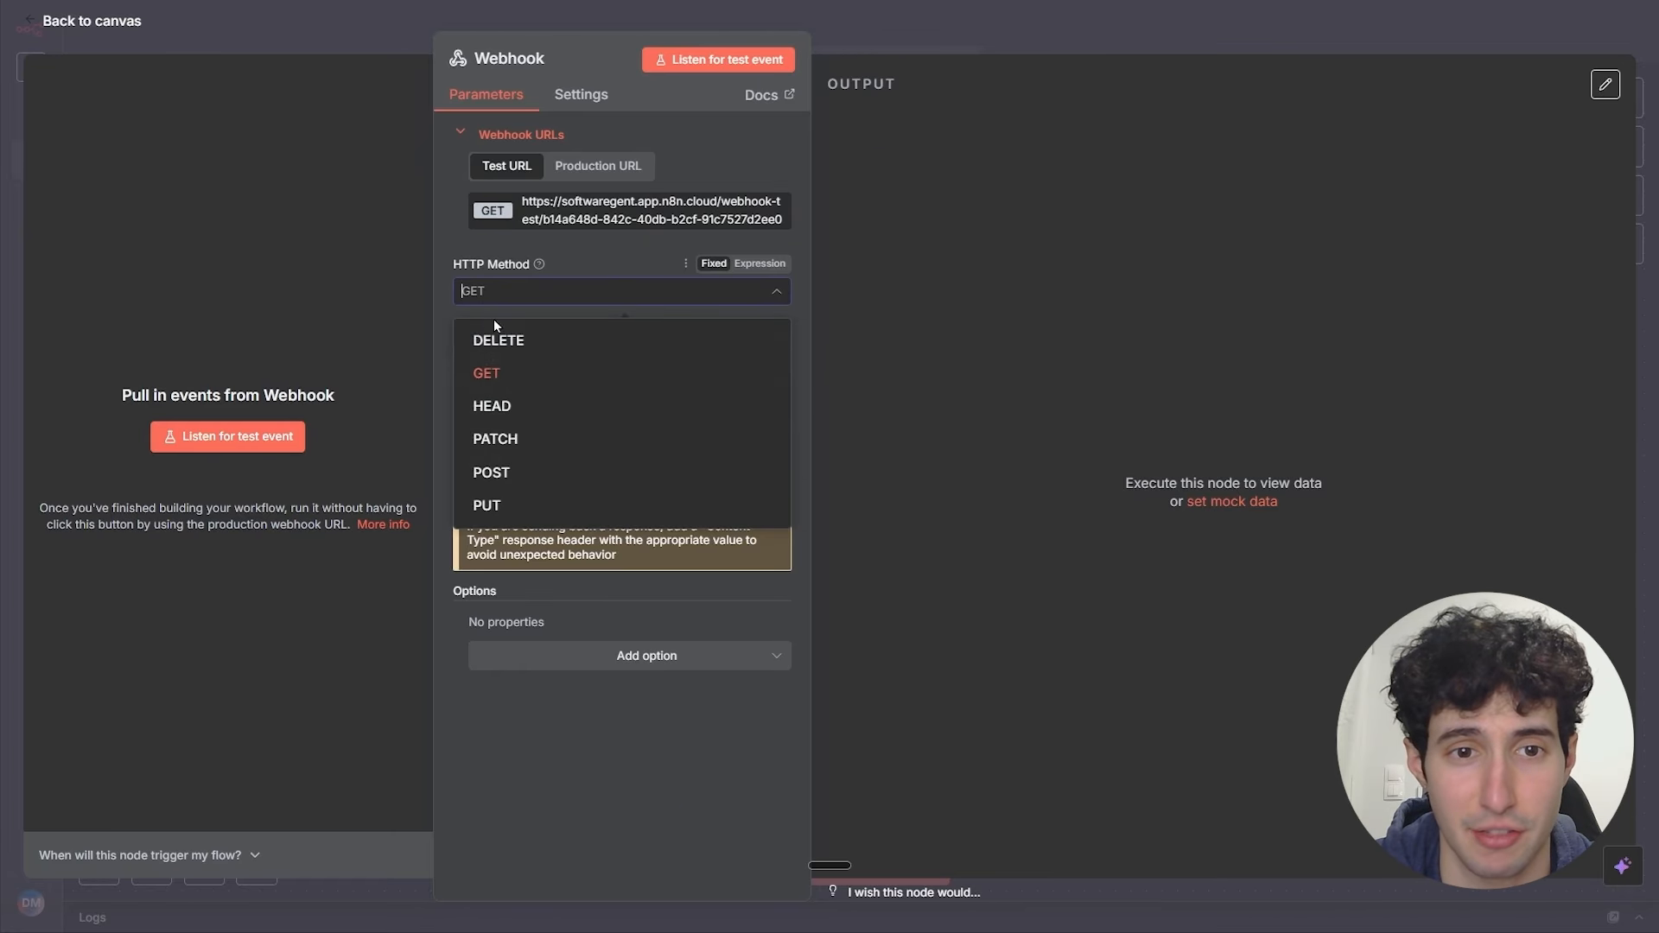
click(514, 480)
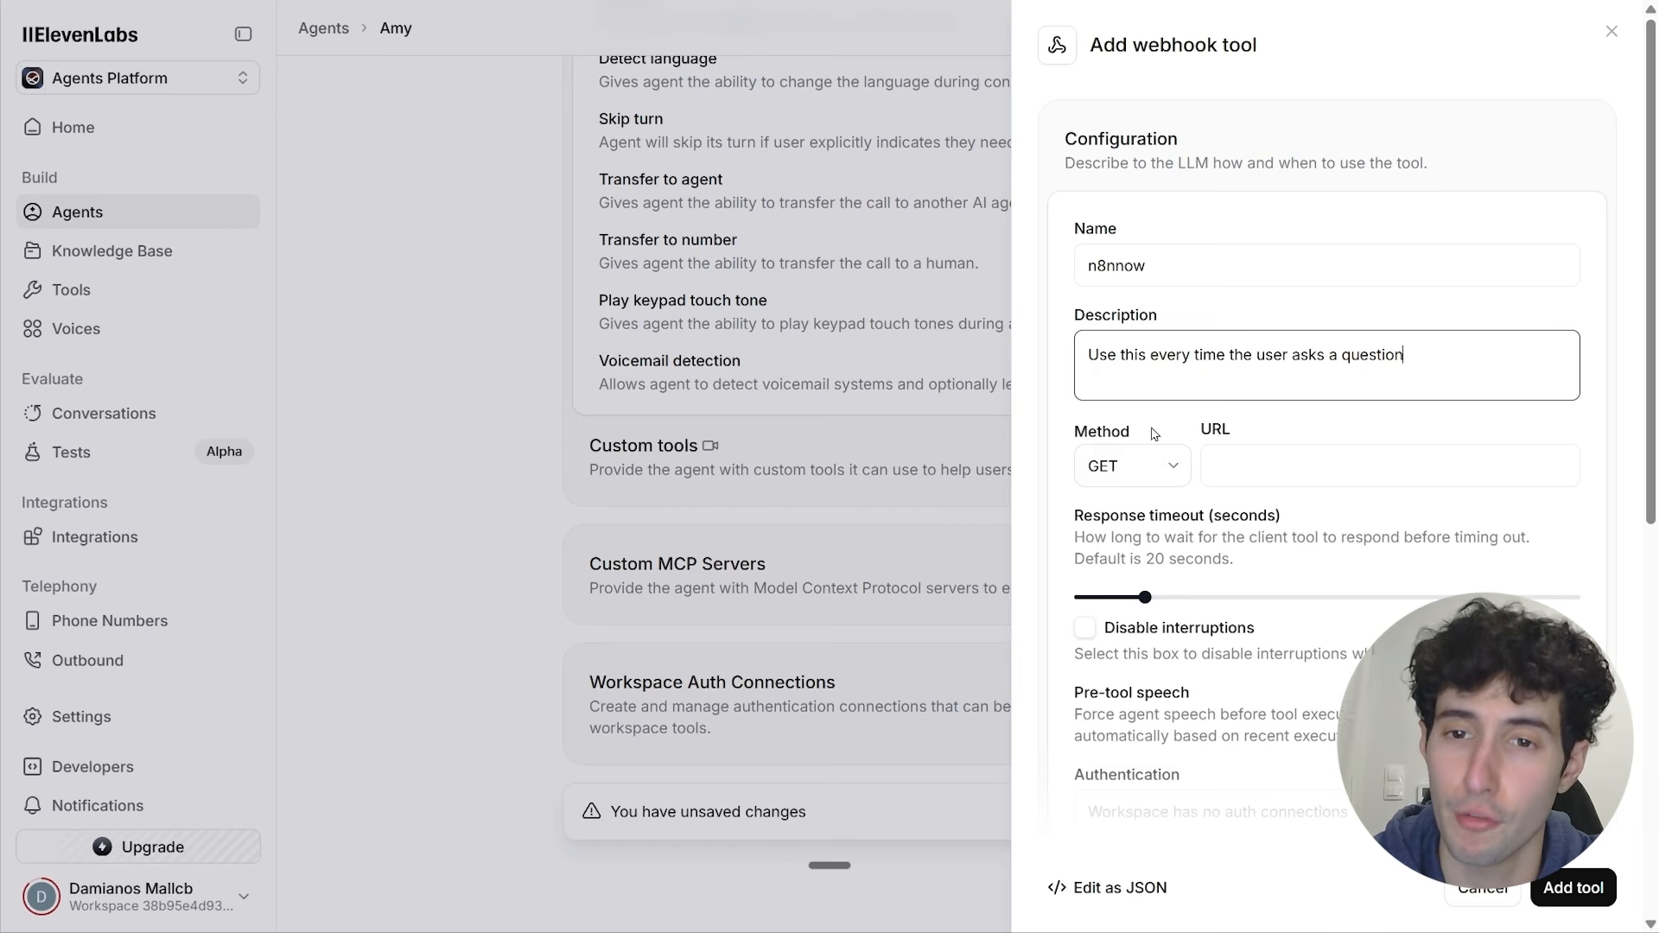
Step: In the ElevenLabs webhook tool, set the method to POST and paste the n8n webhook's test URL as its URL
click(1115, 471)
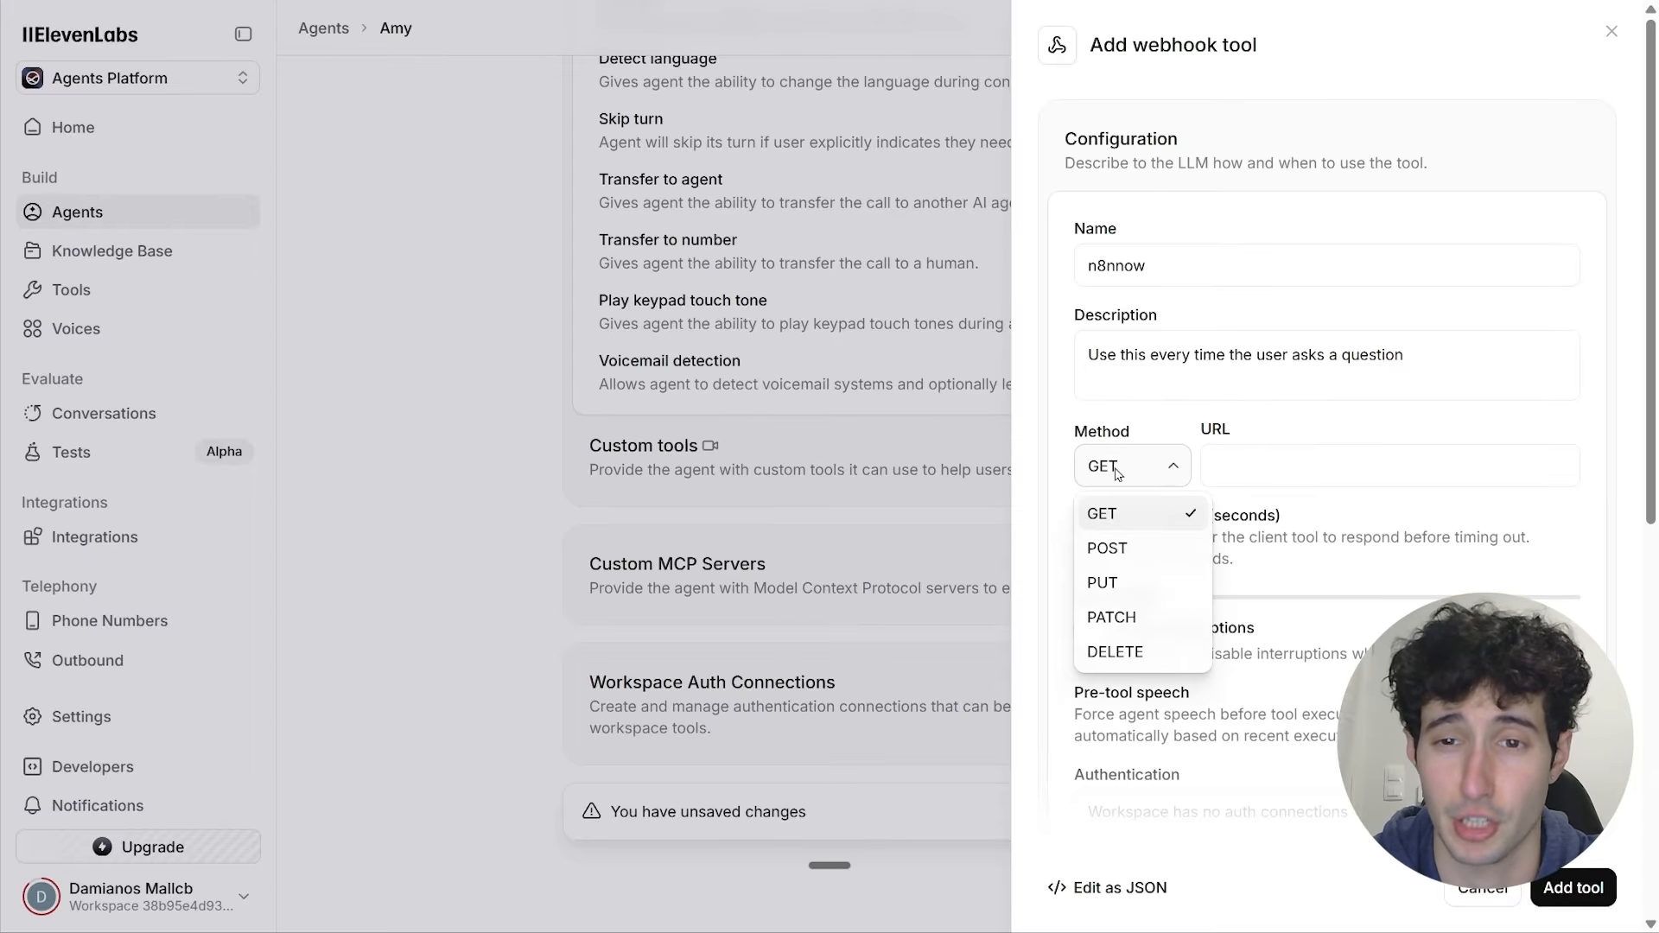
click(1114, 551)
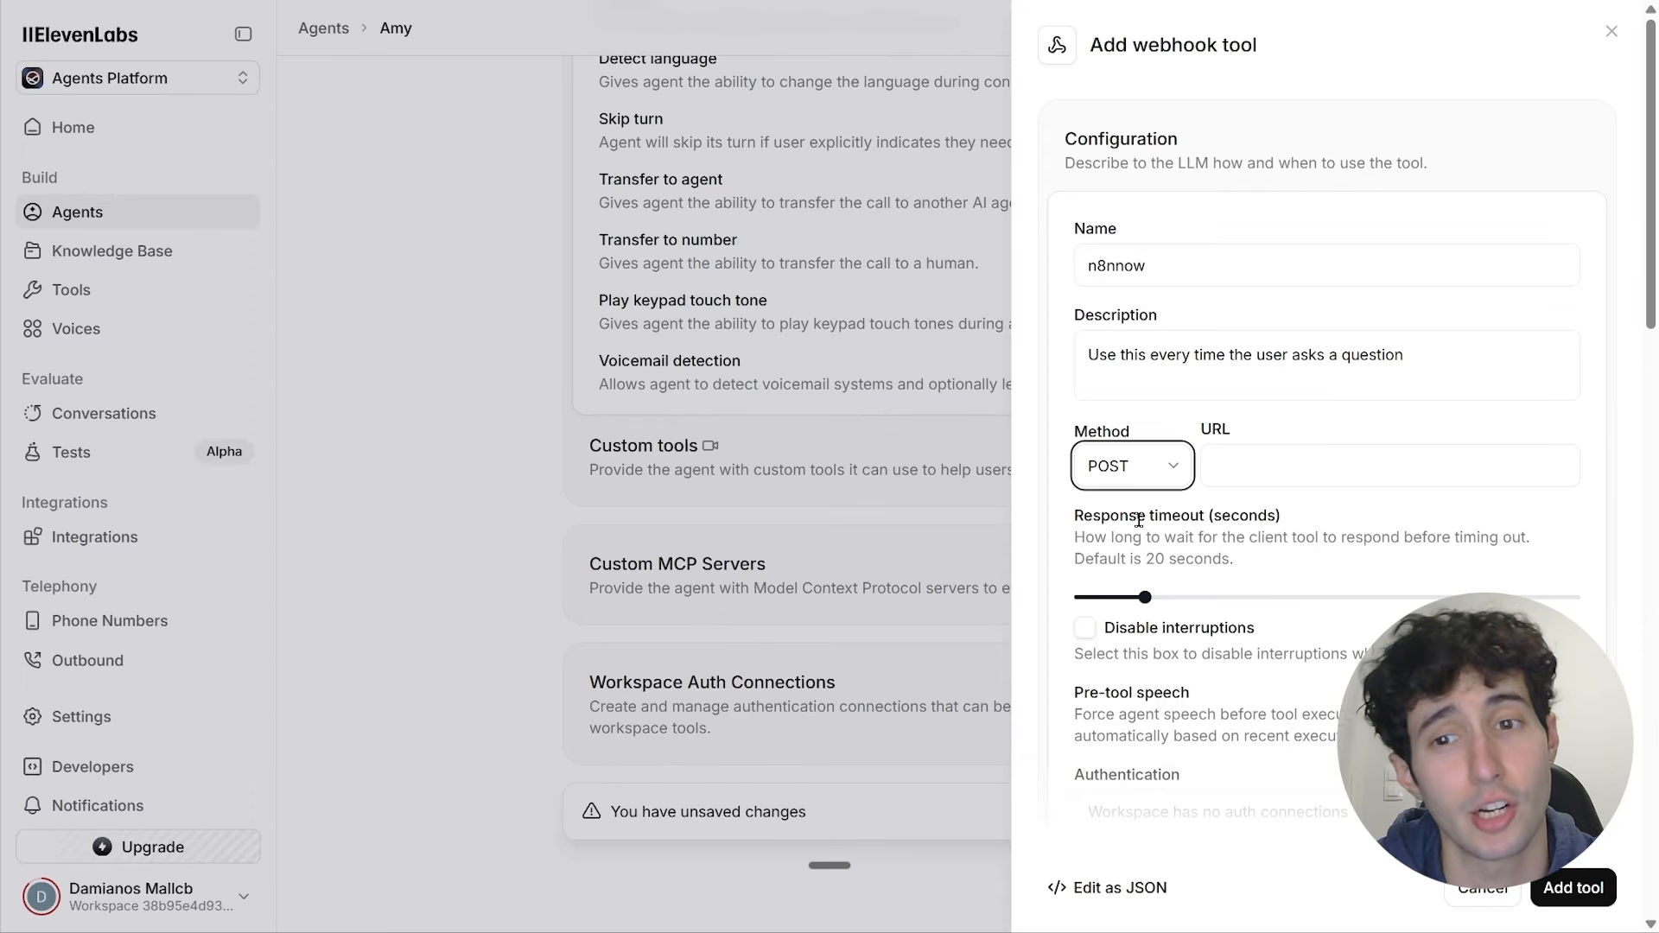
click(1264, 464)
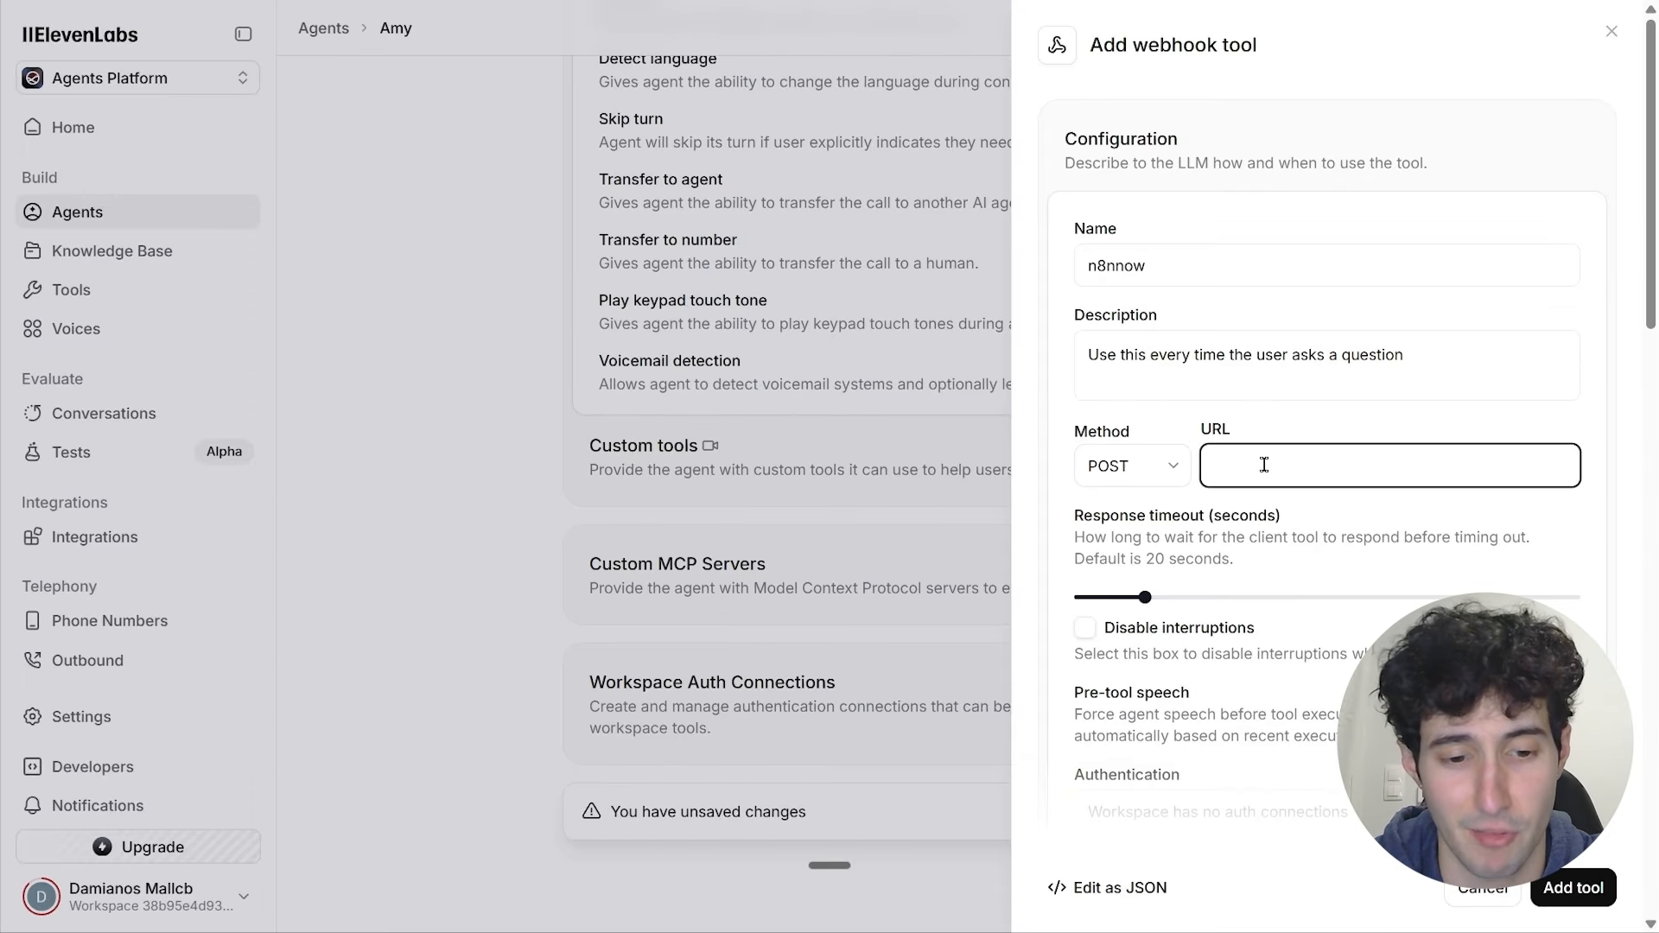
key(ctrl+v)
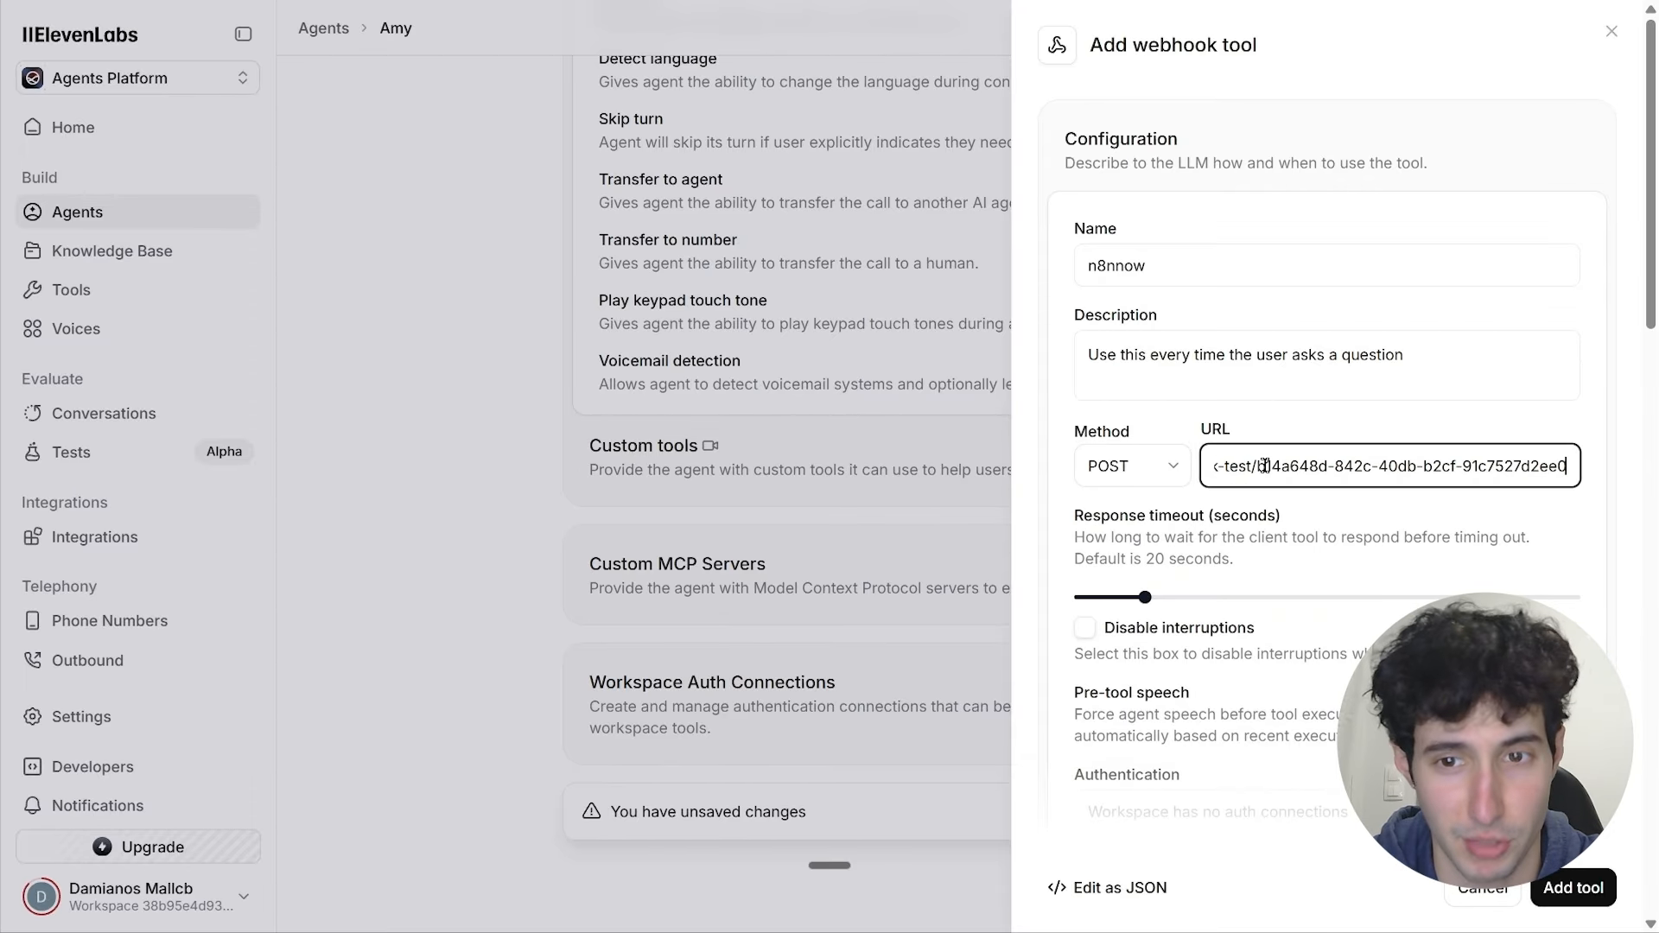
click(1158, 531)
Step: Raise the webhook tool's response timeout to the maximum
scroll(1155, 535, down, 2)
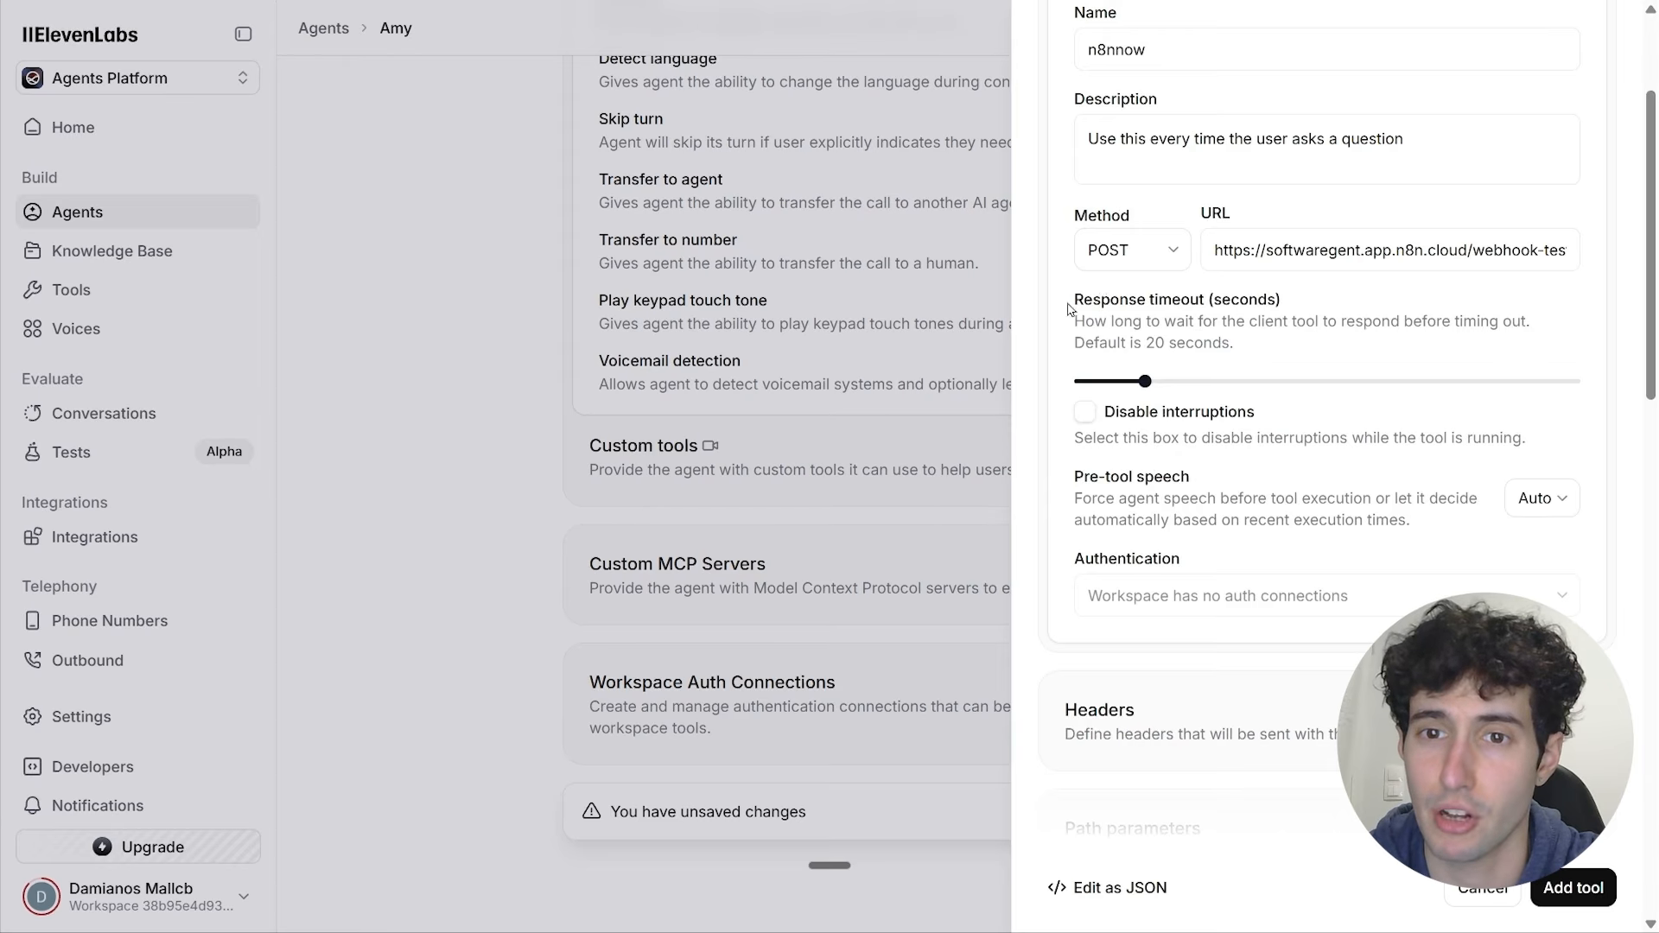
drag(1071, 303, 1279, 325)
click(1241, 320)
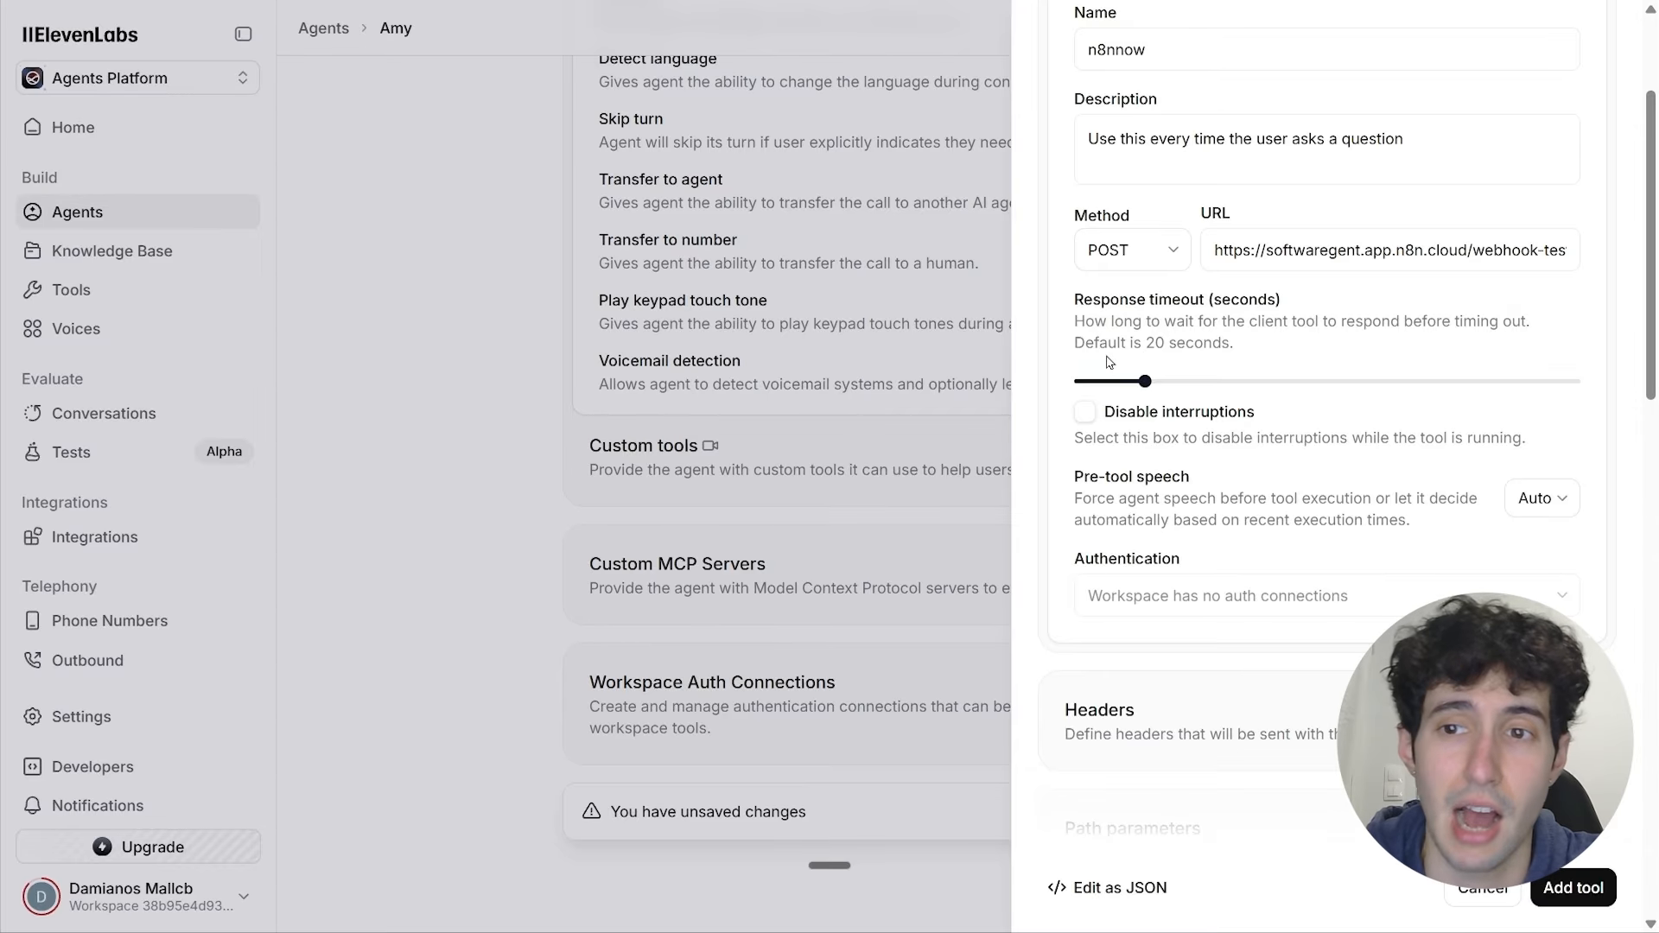
mouse_move(1144, 384)
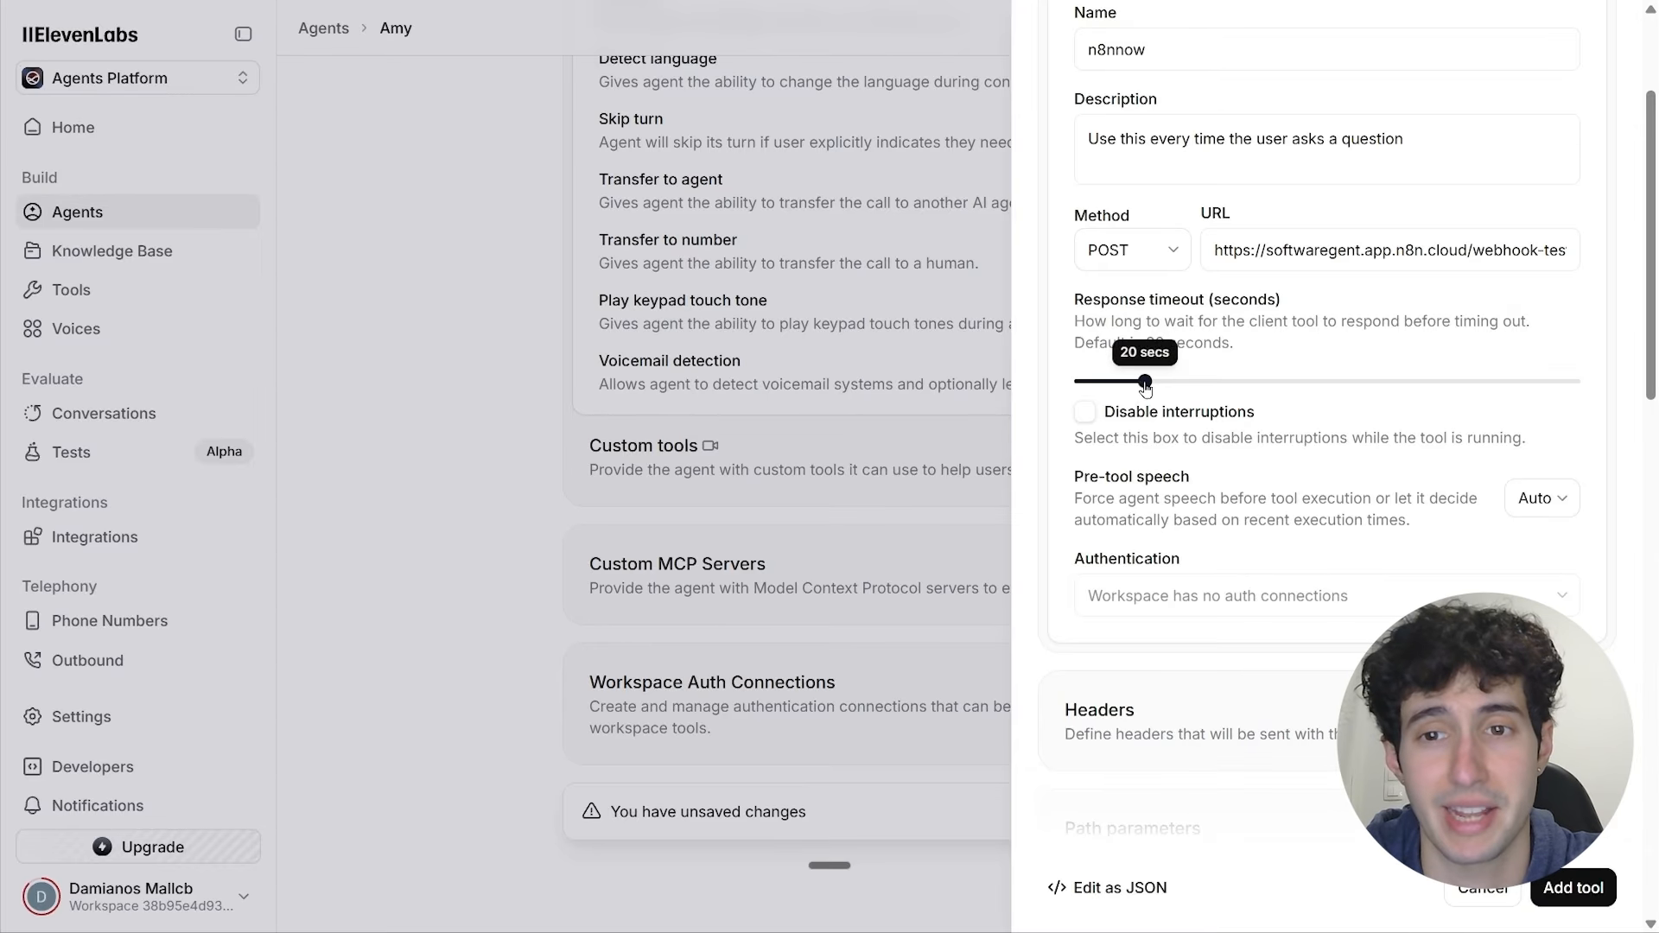
drag(1145, 384, 1624, 406)
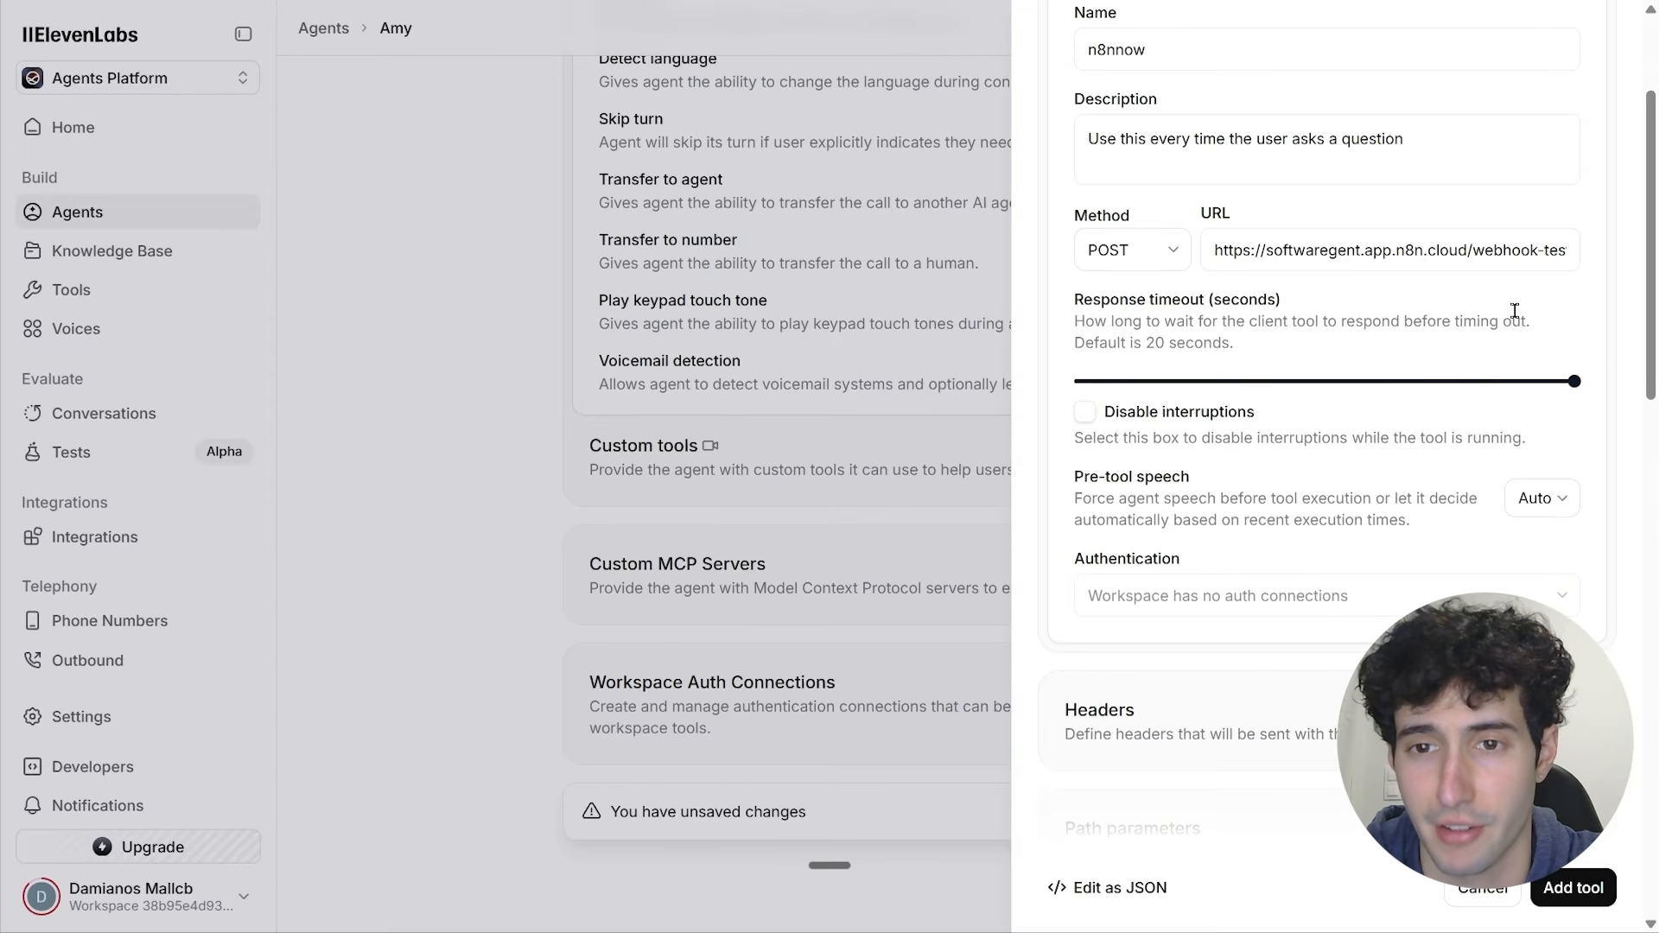
Step: In the webhook tool's body parameters, set the string property's identifier to "question" and the body description to "This is the question the user asked."
scroll(1380, 438, down, 1)
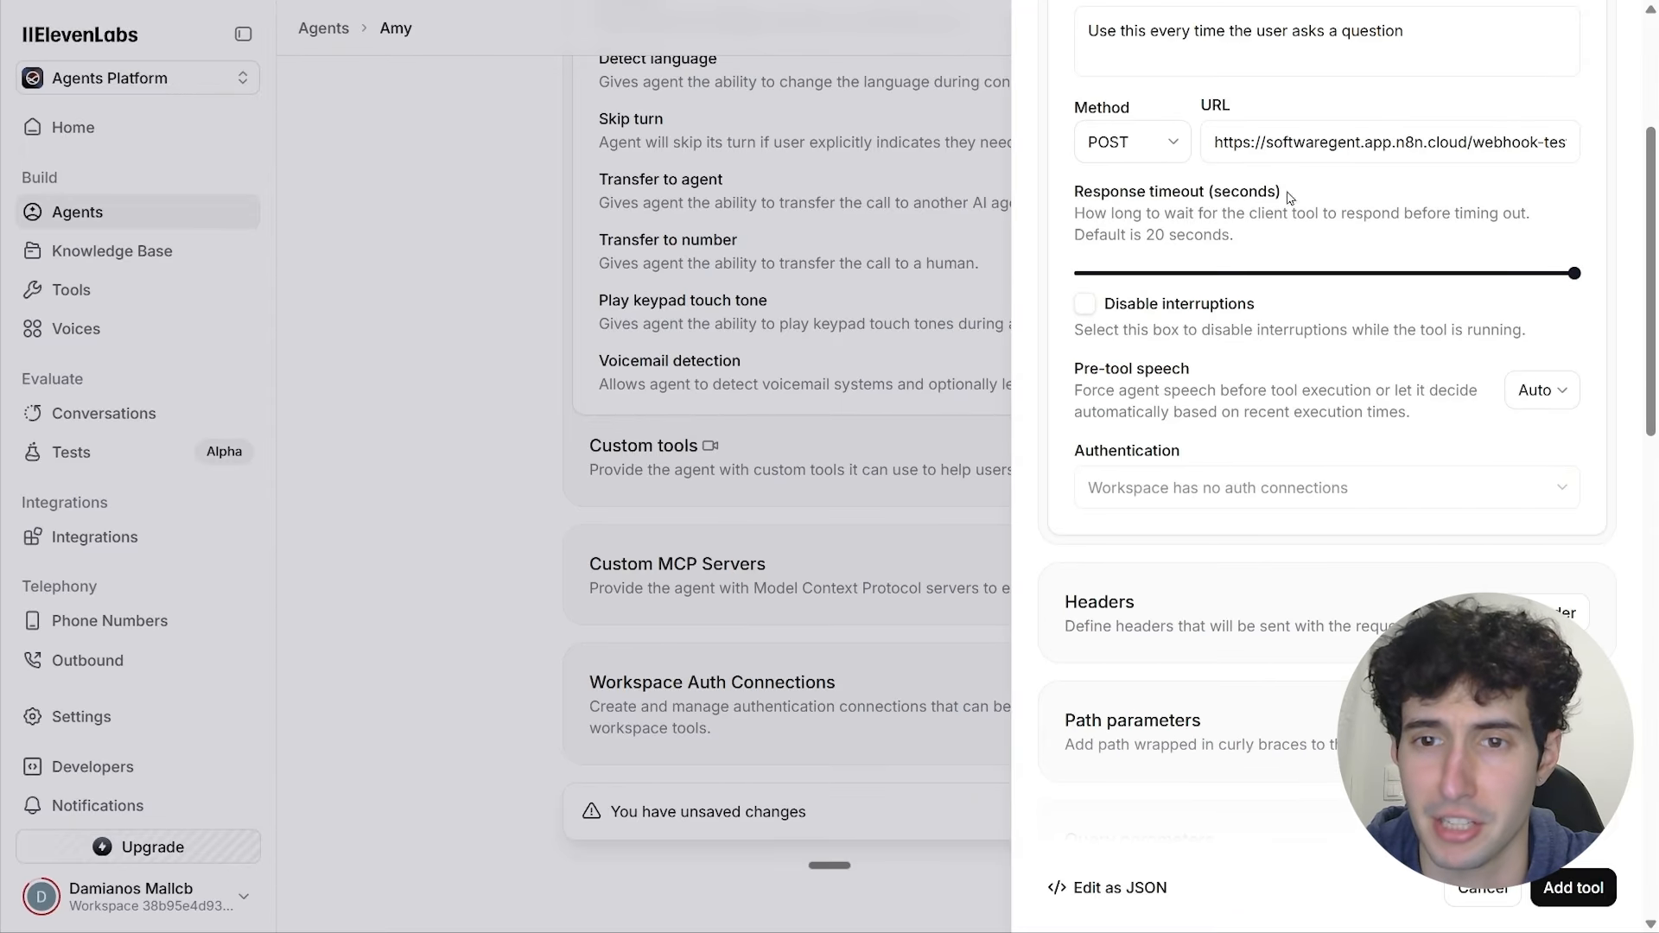
scroll(1162, 327, down, 1)
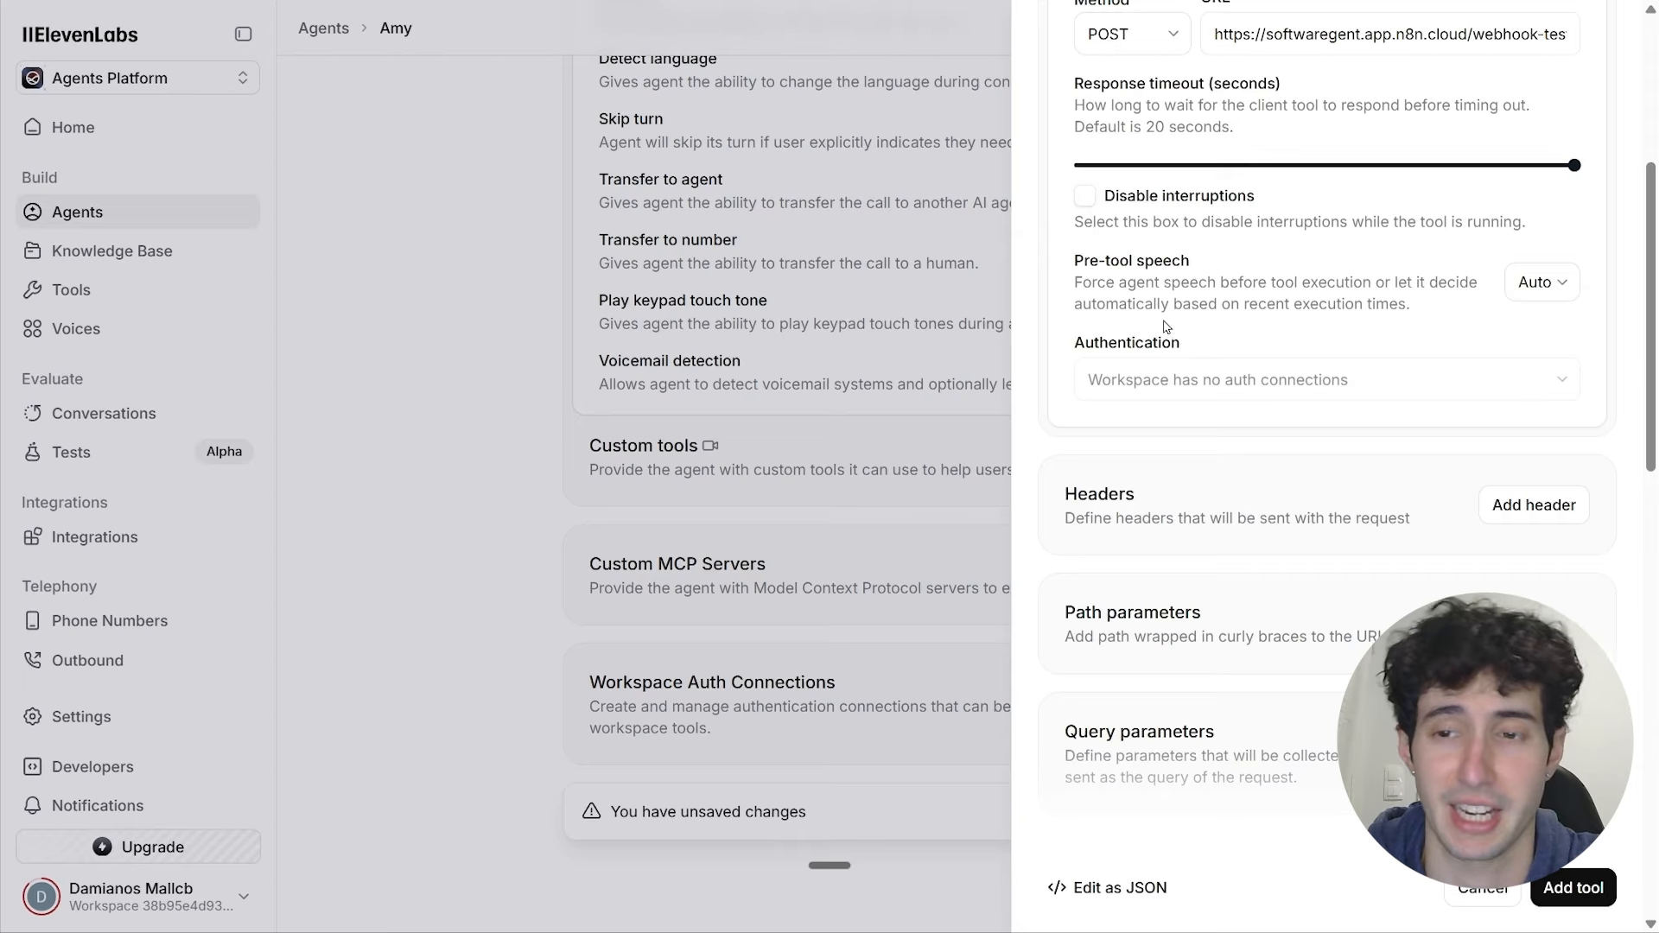
scroll(1162, 329, down, 1)
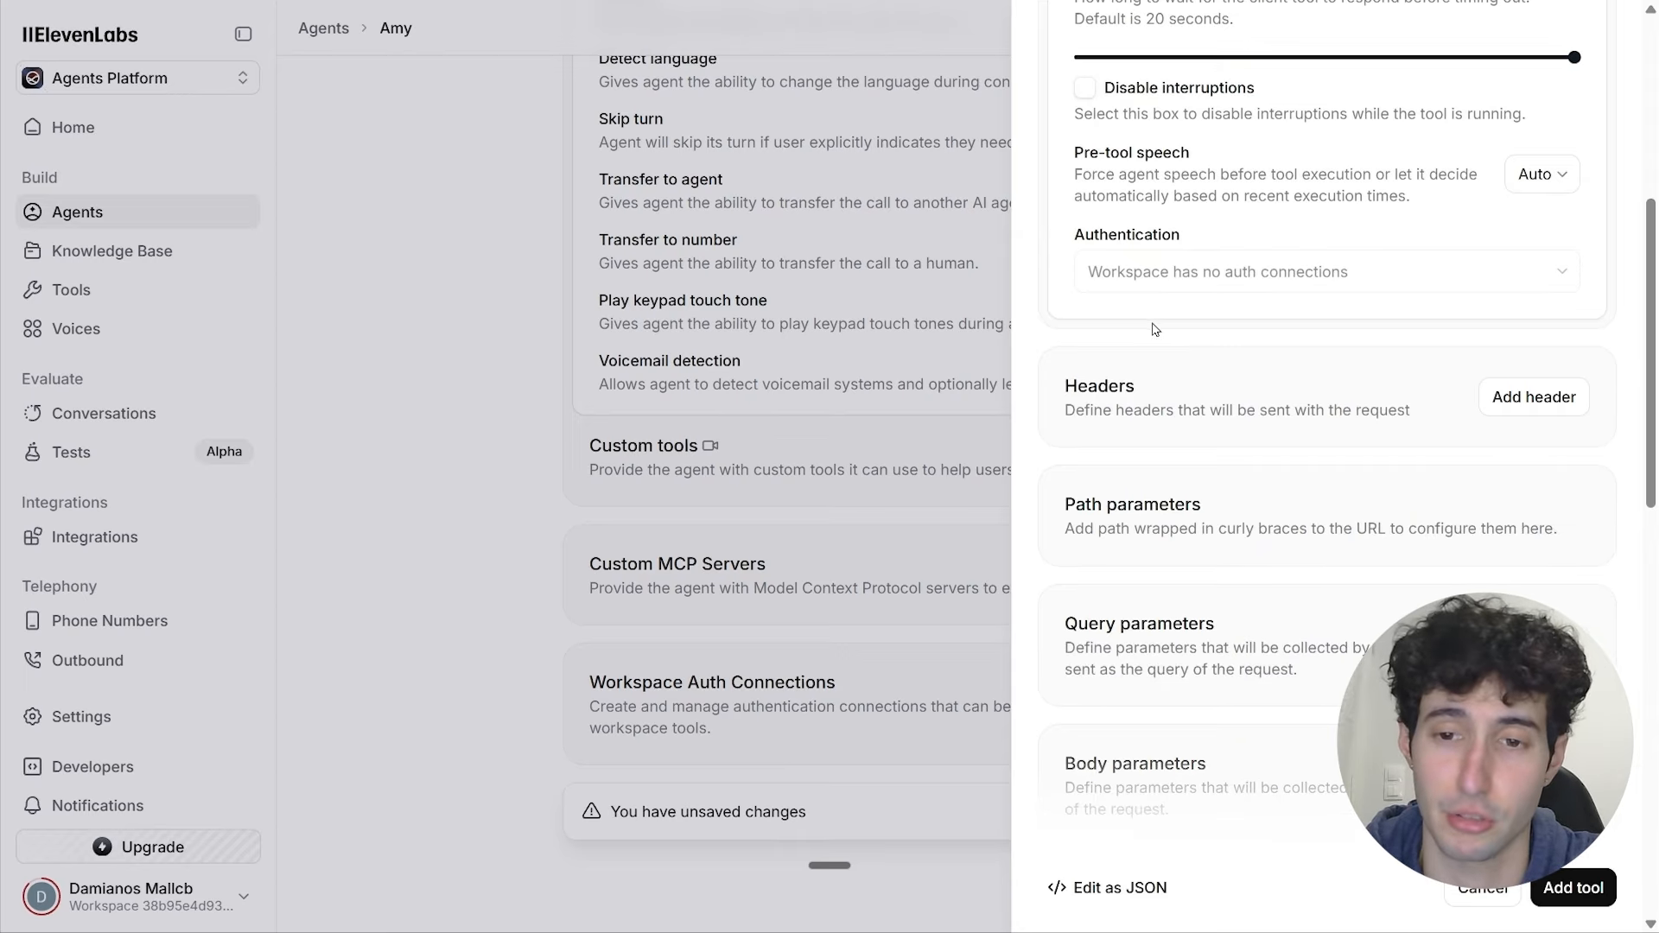
scroll(1155, 329, down, 4)
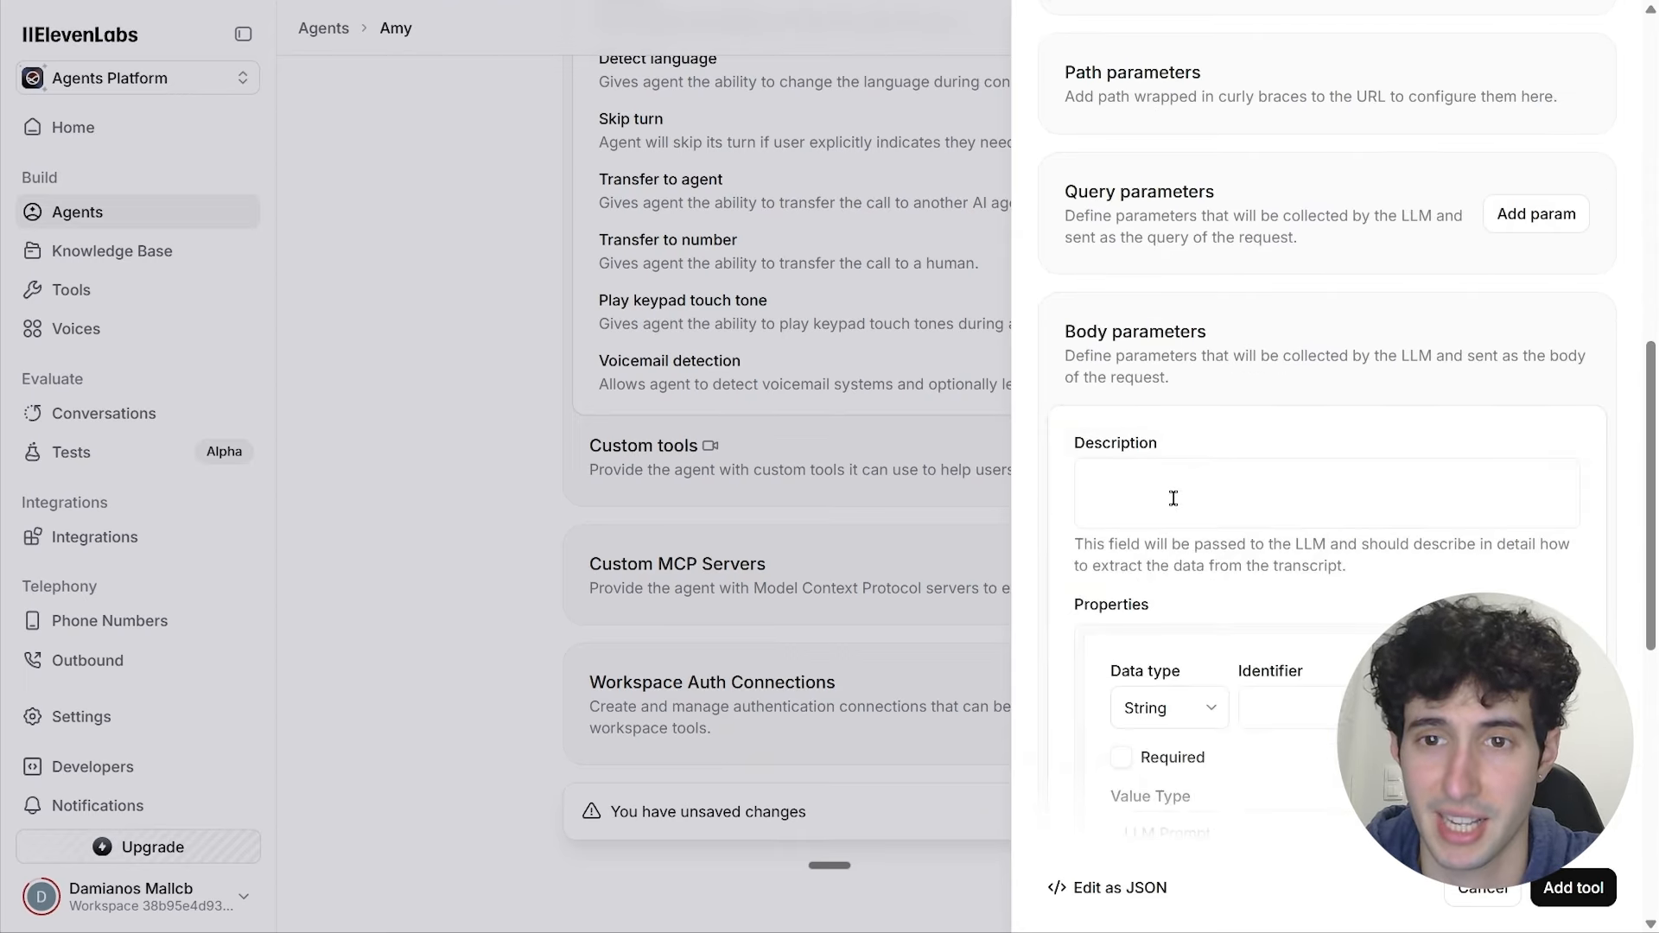
click(1174, 498)
scroll(1078, 437, down, 2)
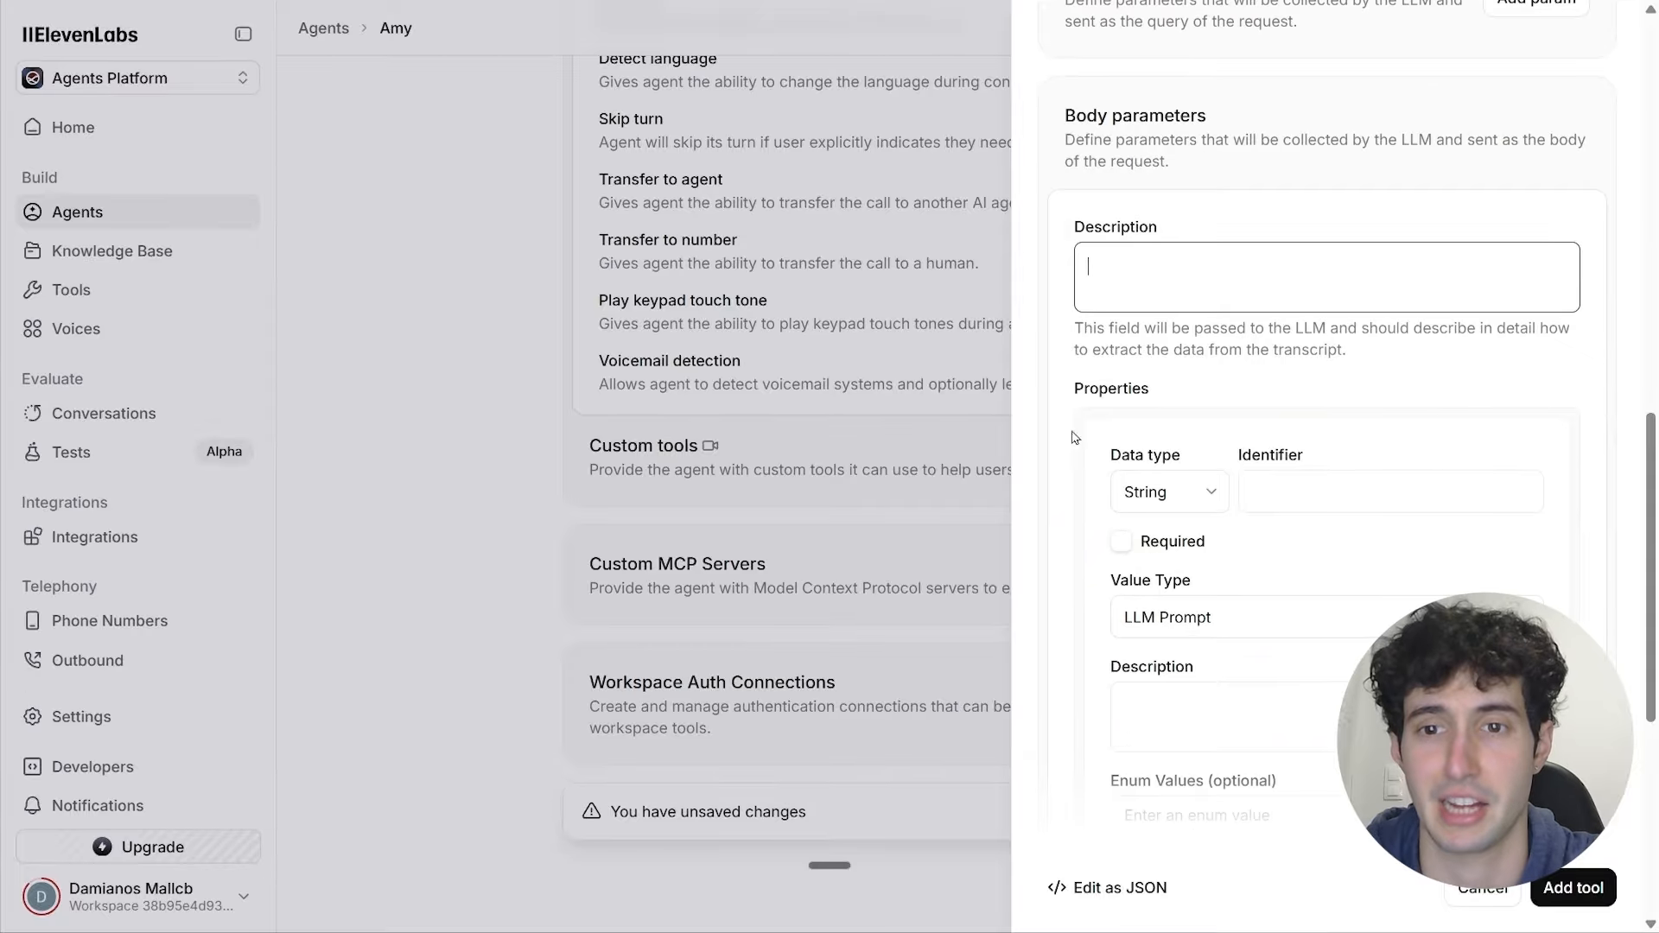
click(1078, 478)
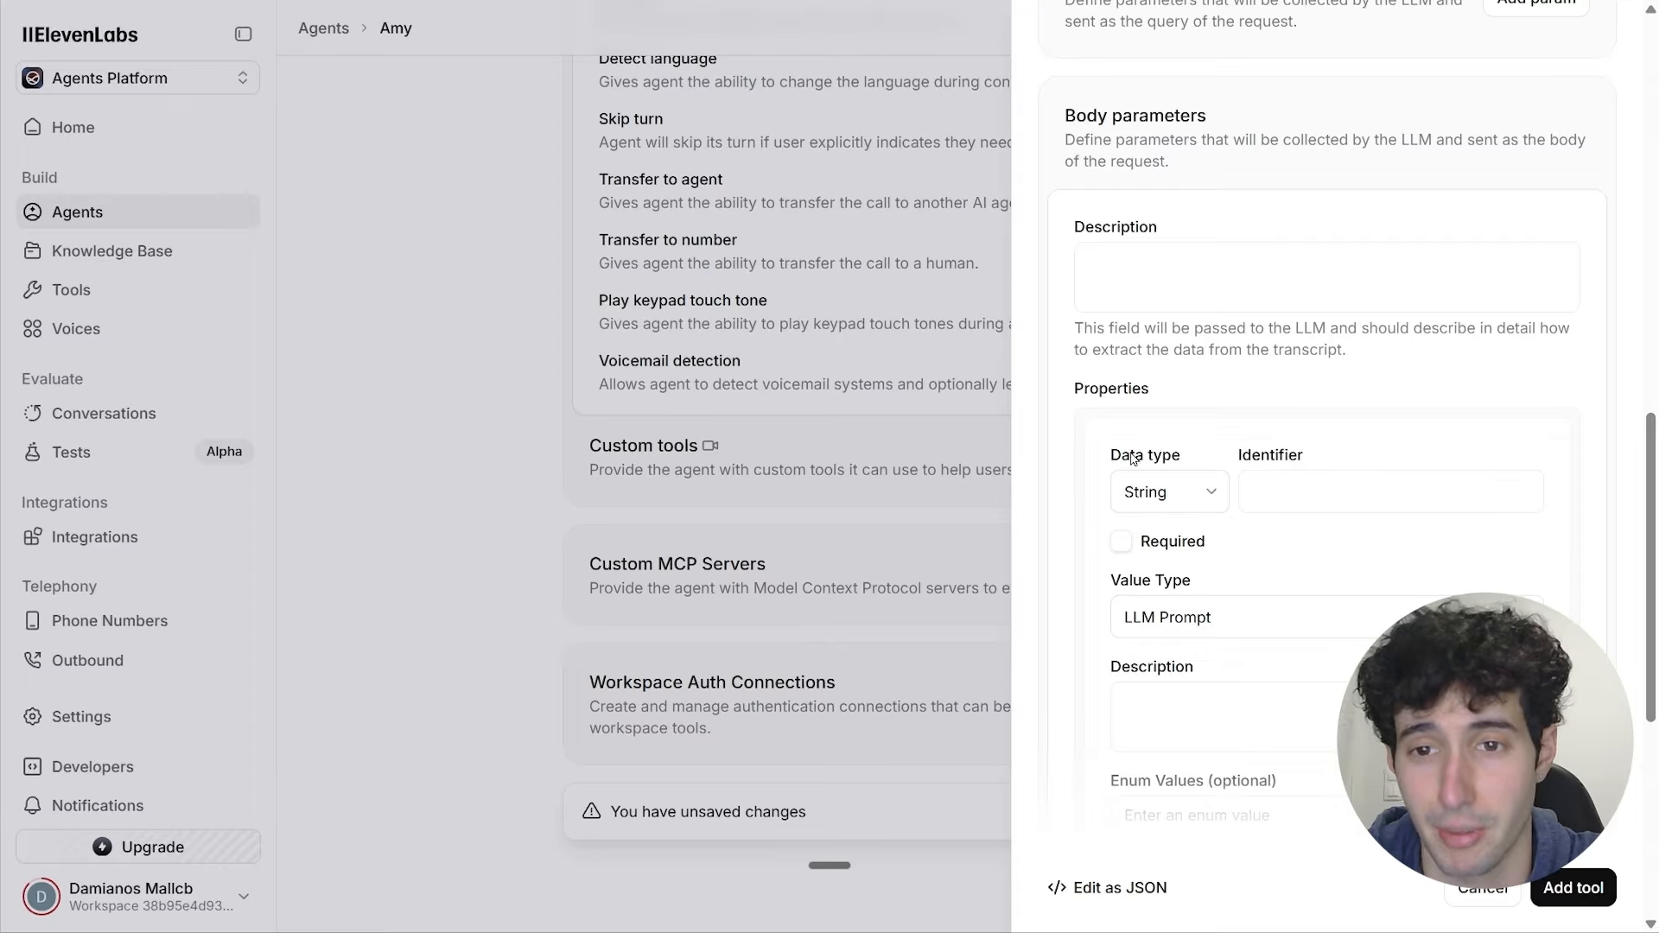
click(1330, 489)
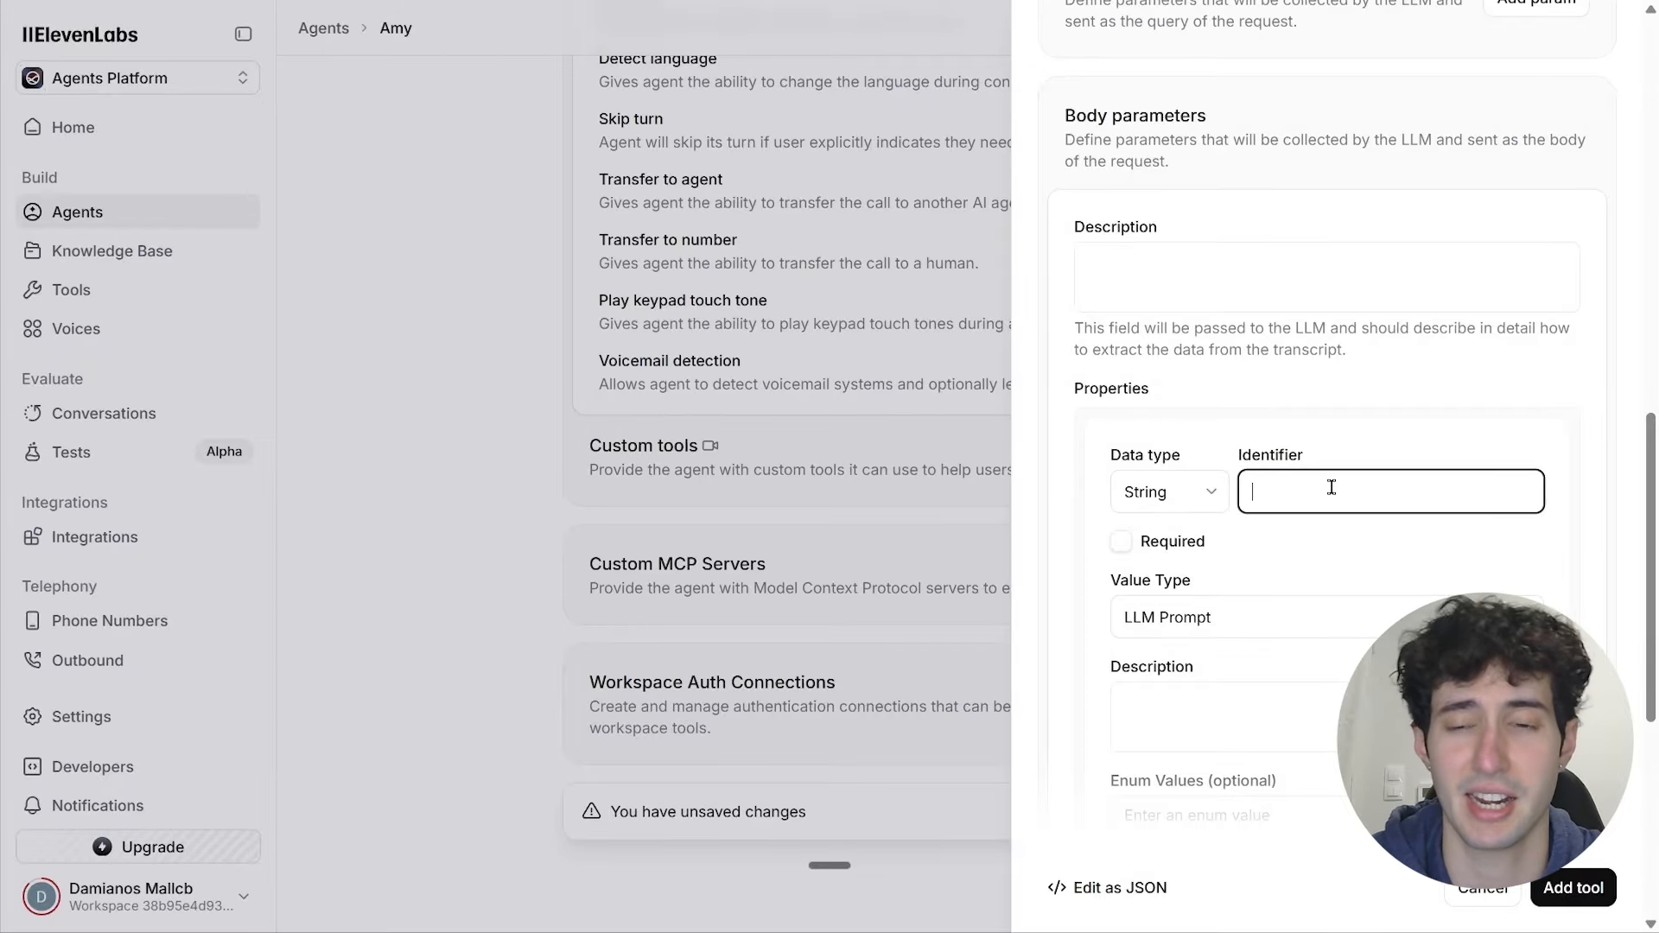
text(question)
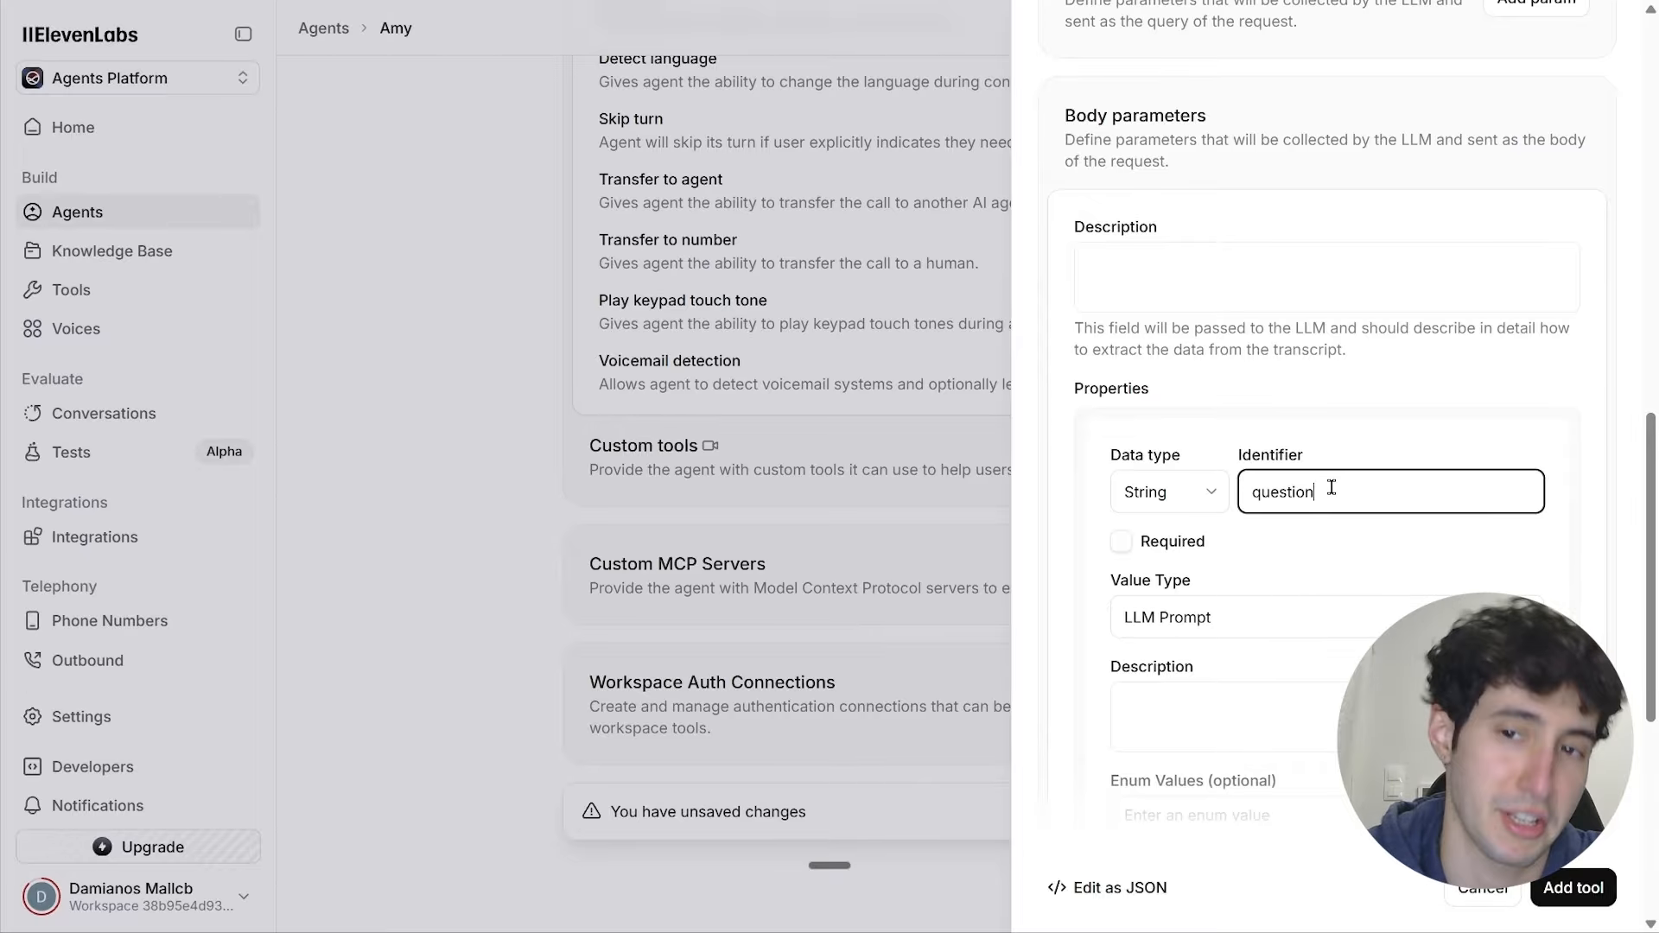
click(1115, 290)
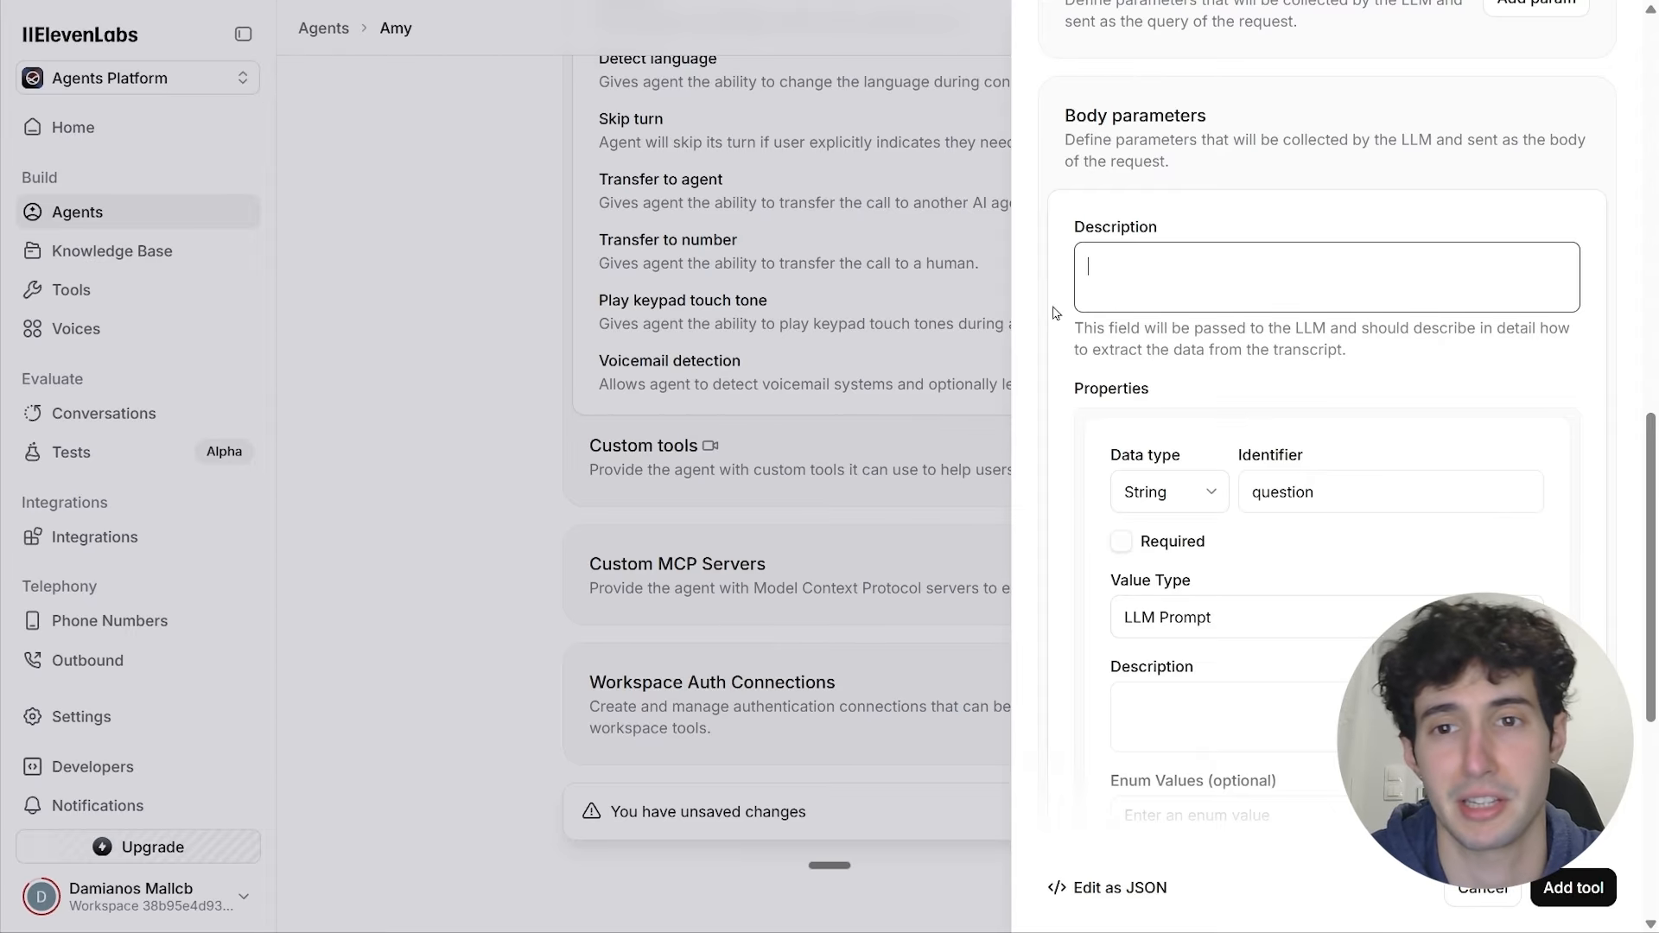
text(This is the question the user asked.)
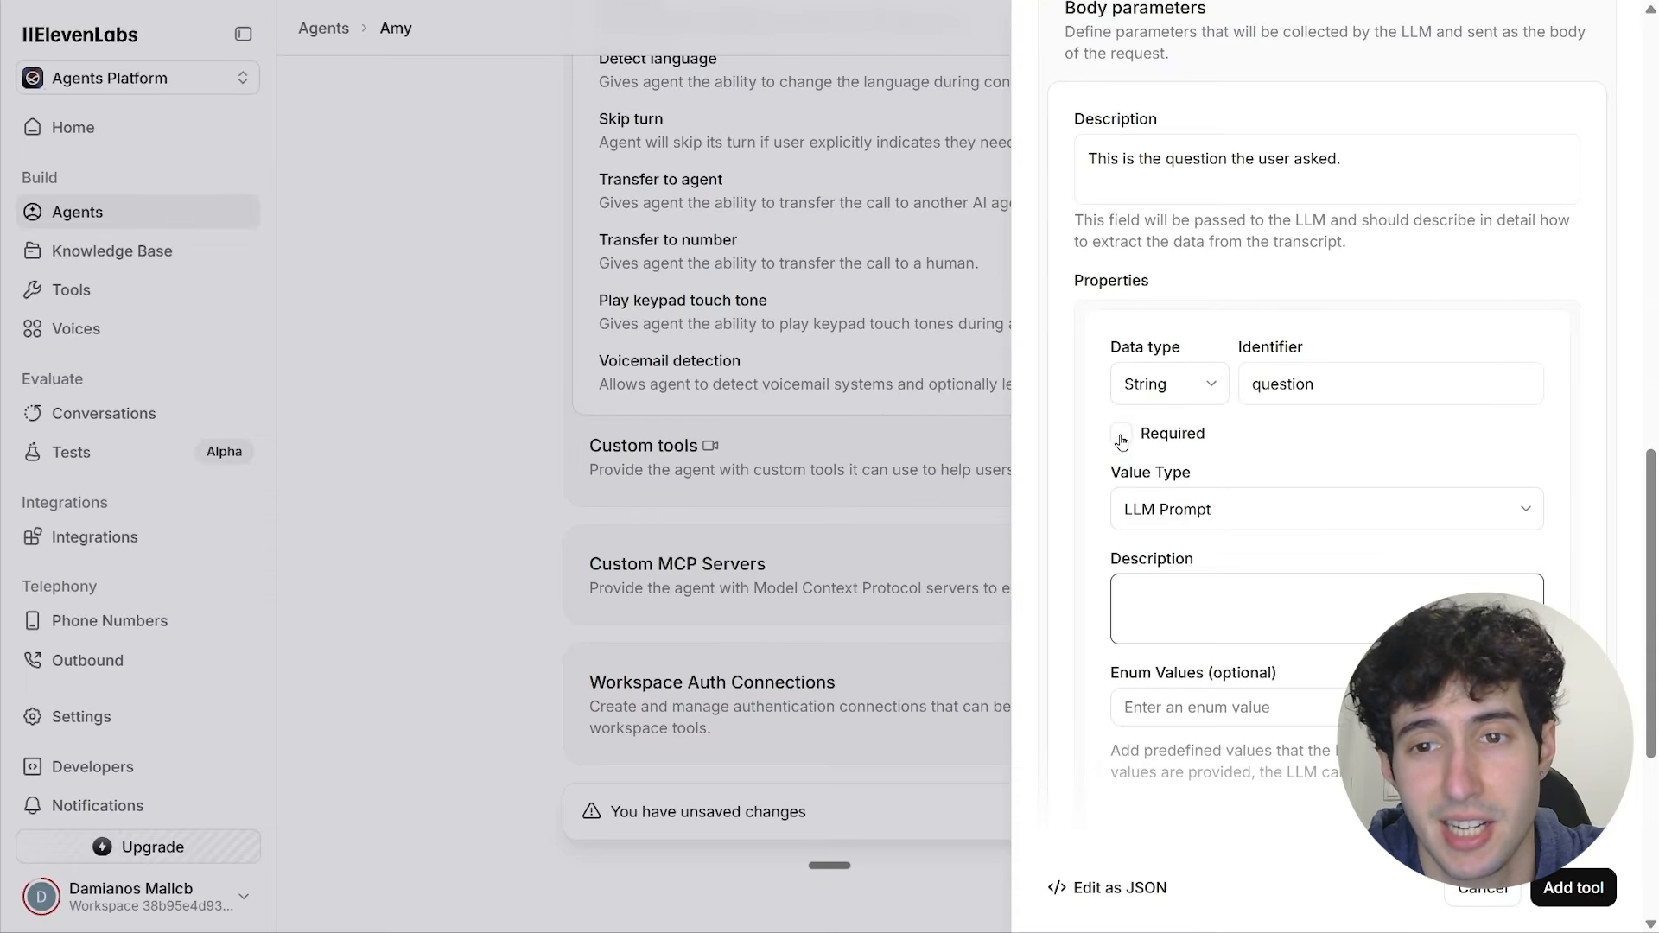
Step: Mark the question property as required, describe it as "This is exactly what the user said when he asked a question." and add the tool
click(1120, 435)
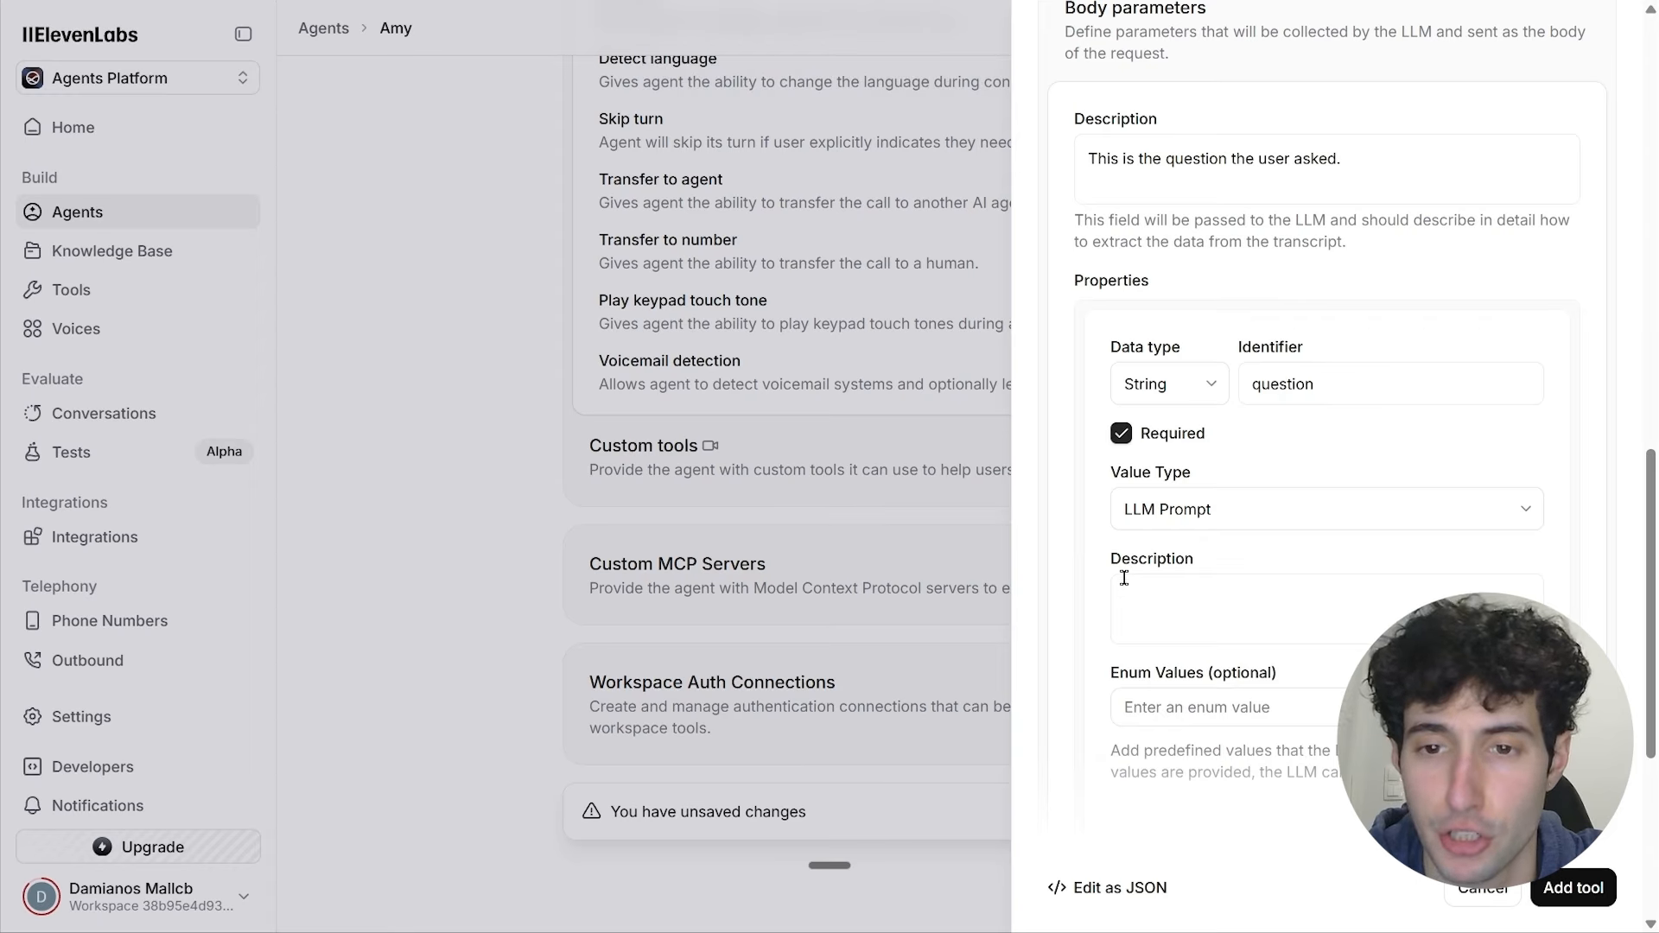
click(1151, 592)
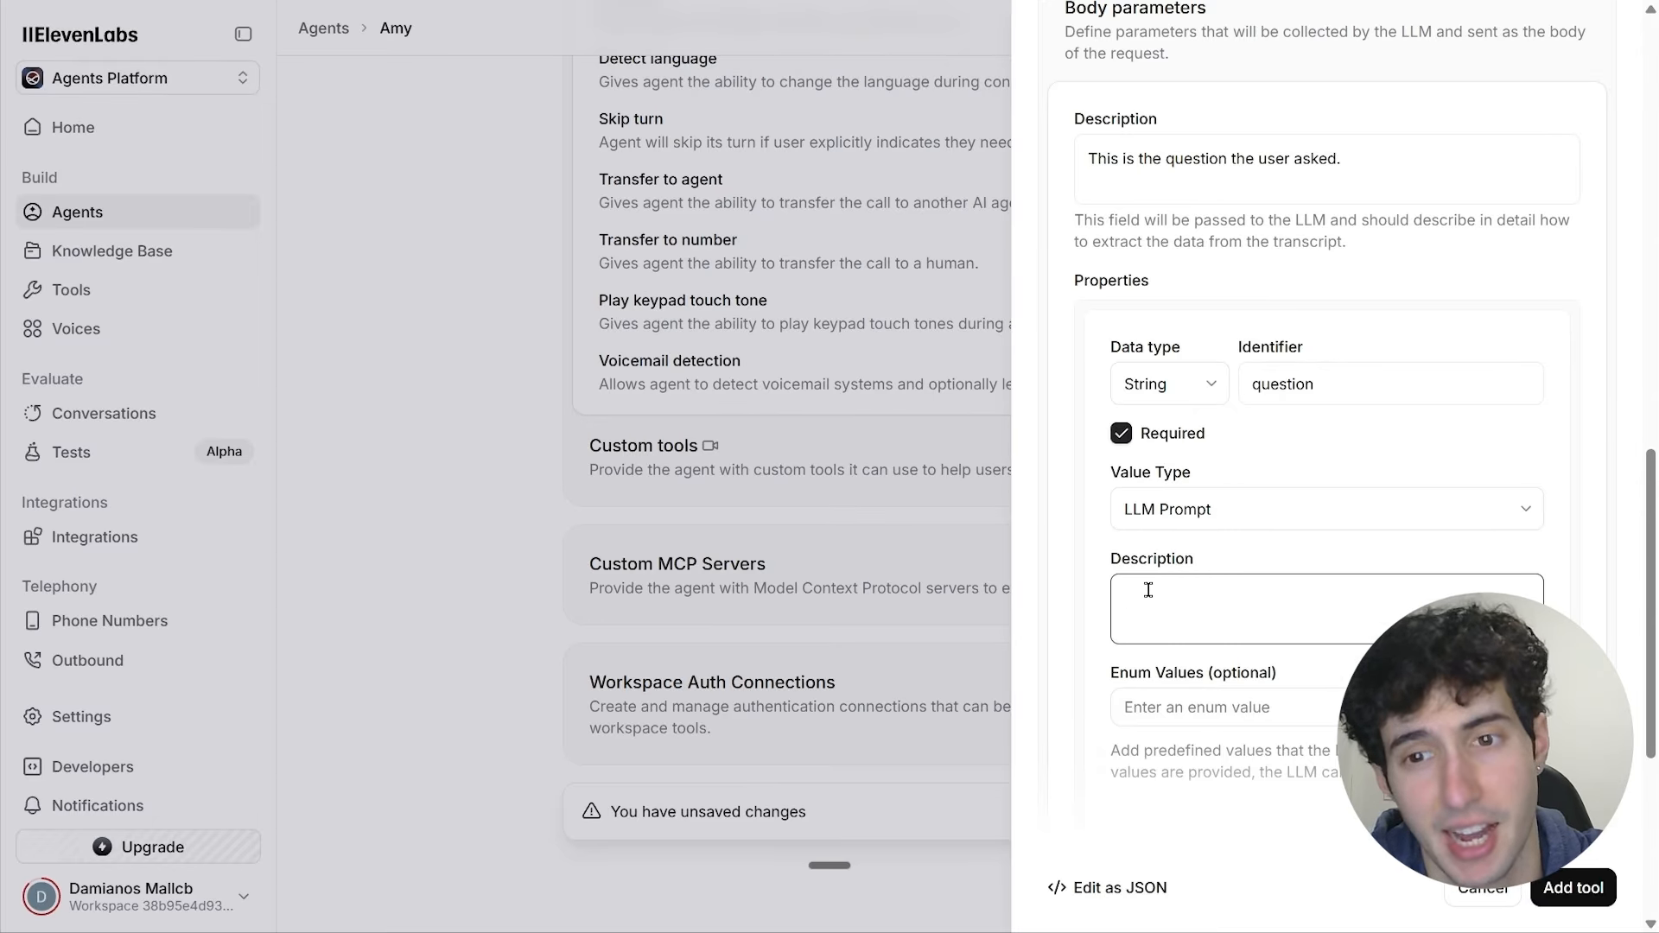
text(This is exactly what the user said when he asked the question.)
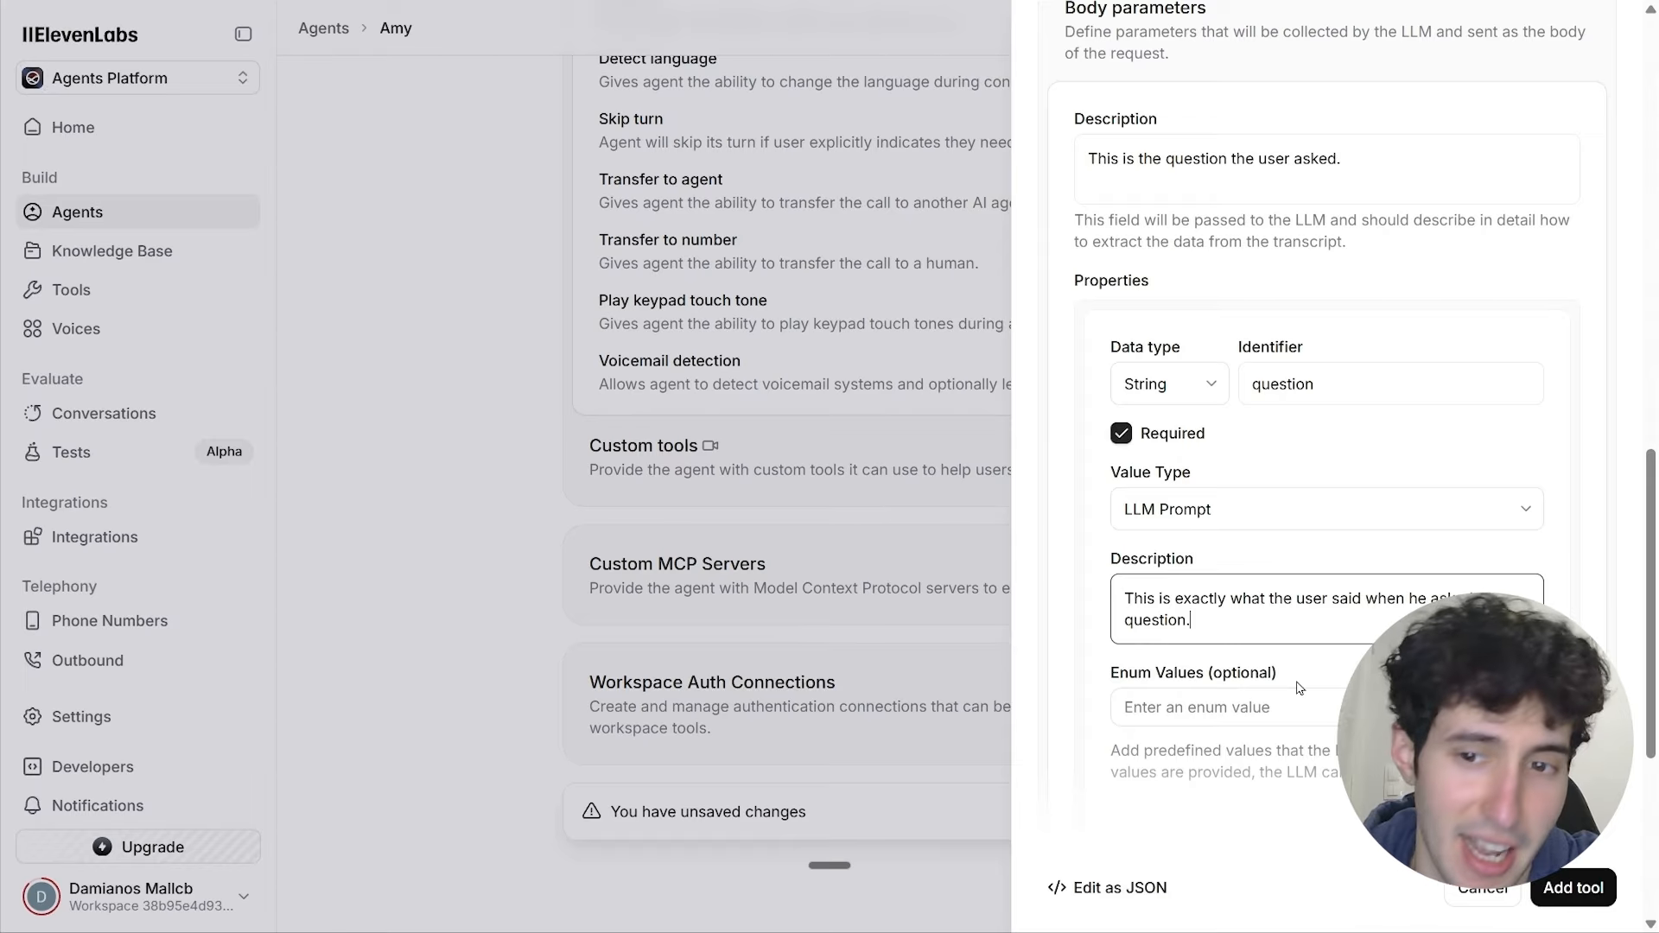
scroll(1298, 687, down, 3)
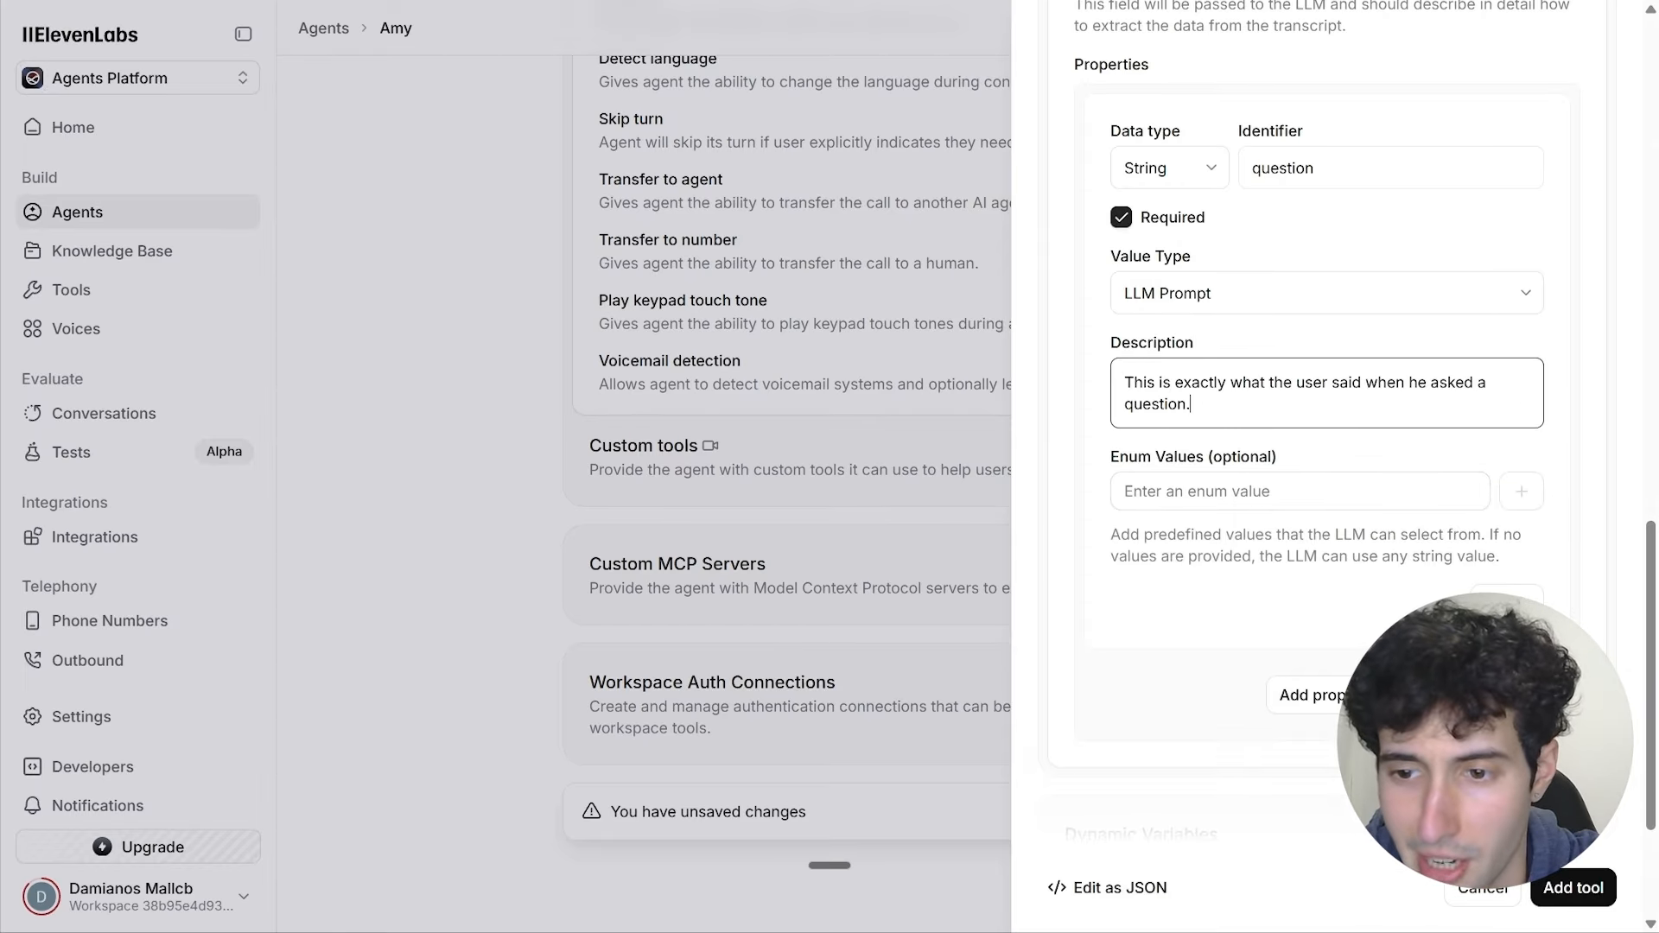
click(1566, 890)
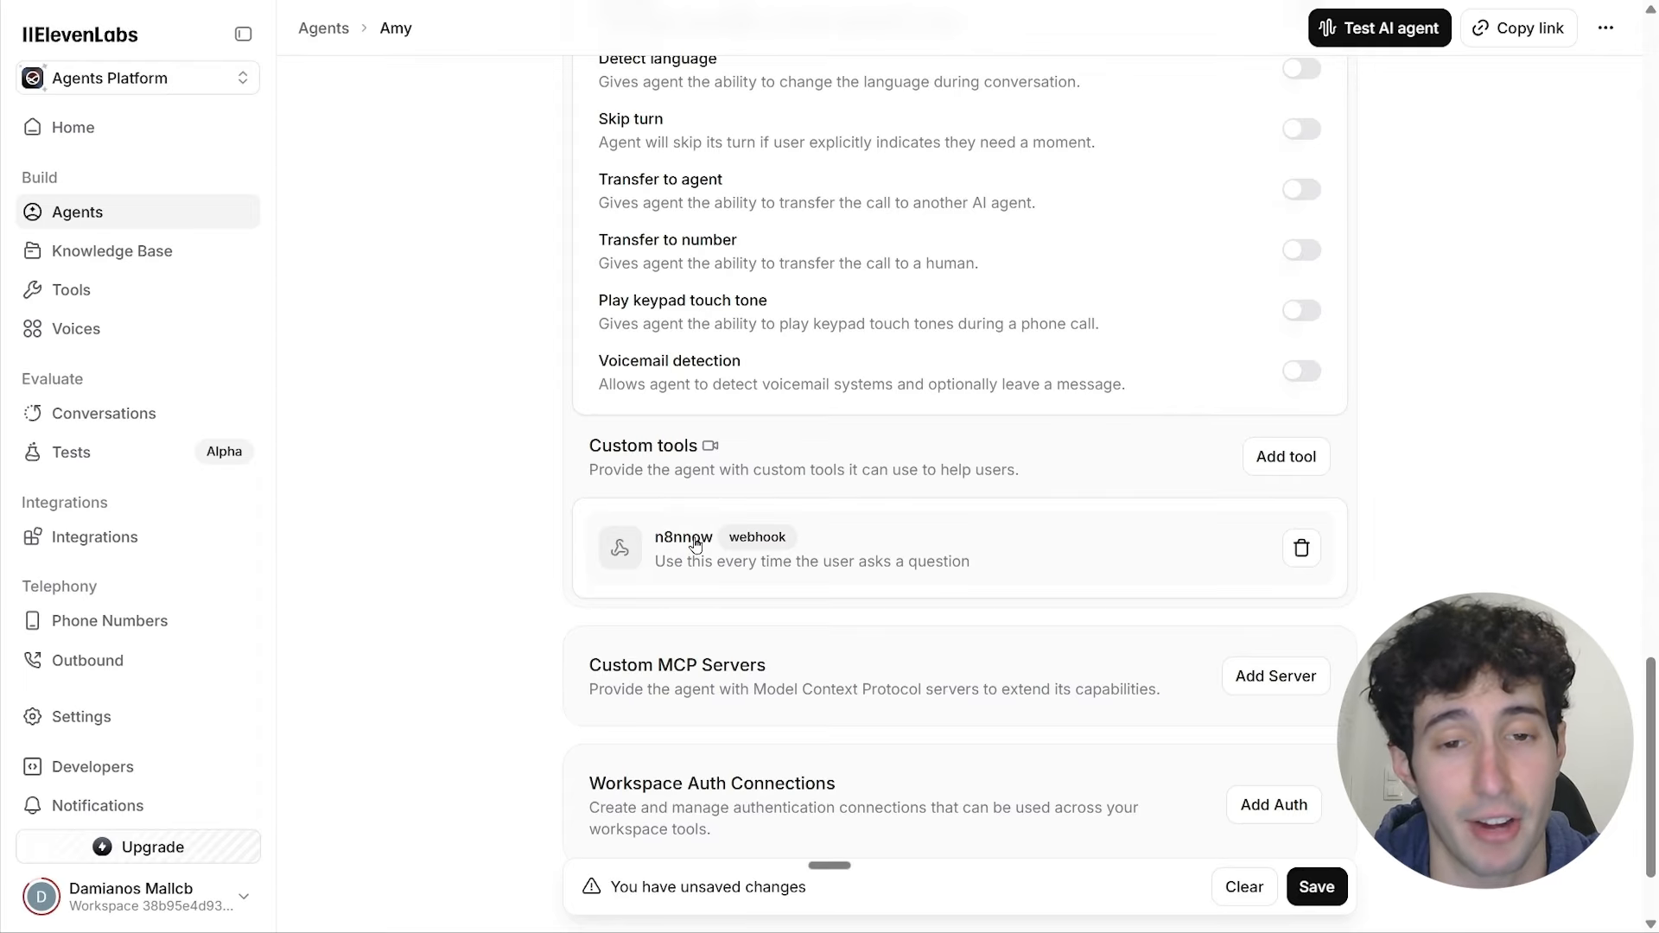
Step: Change the agent's LLM to Gemini 2.5 Flash Lite
scroll(696, 542, up, 15)
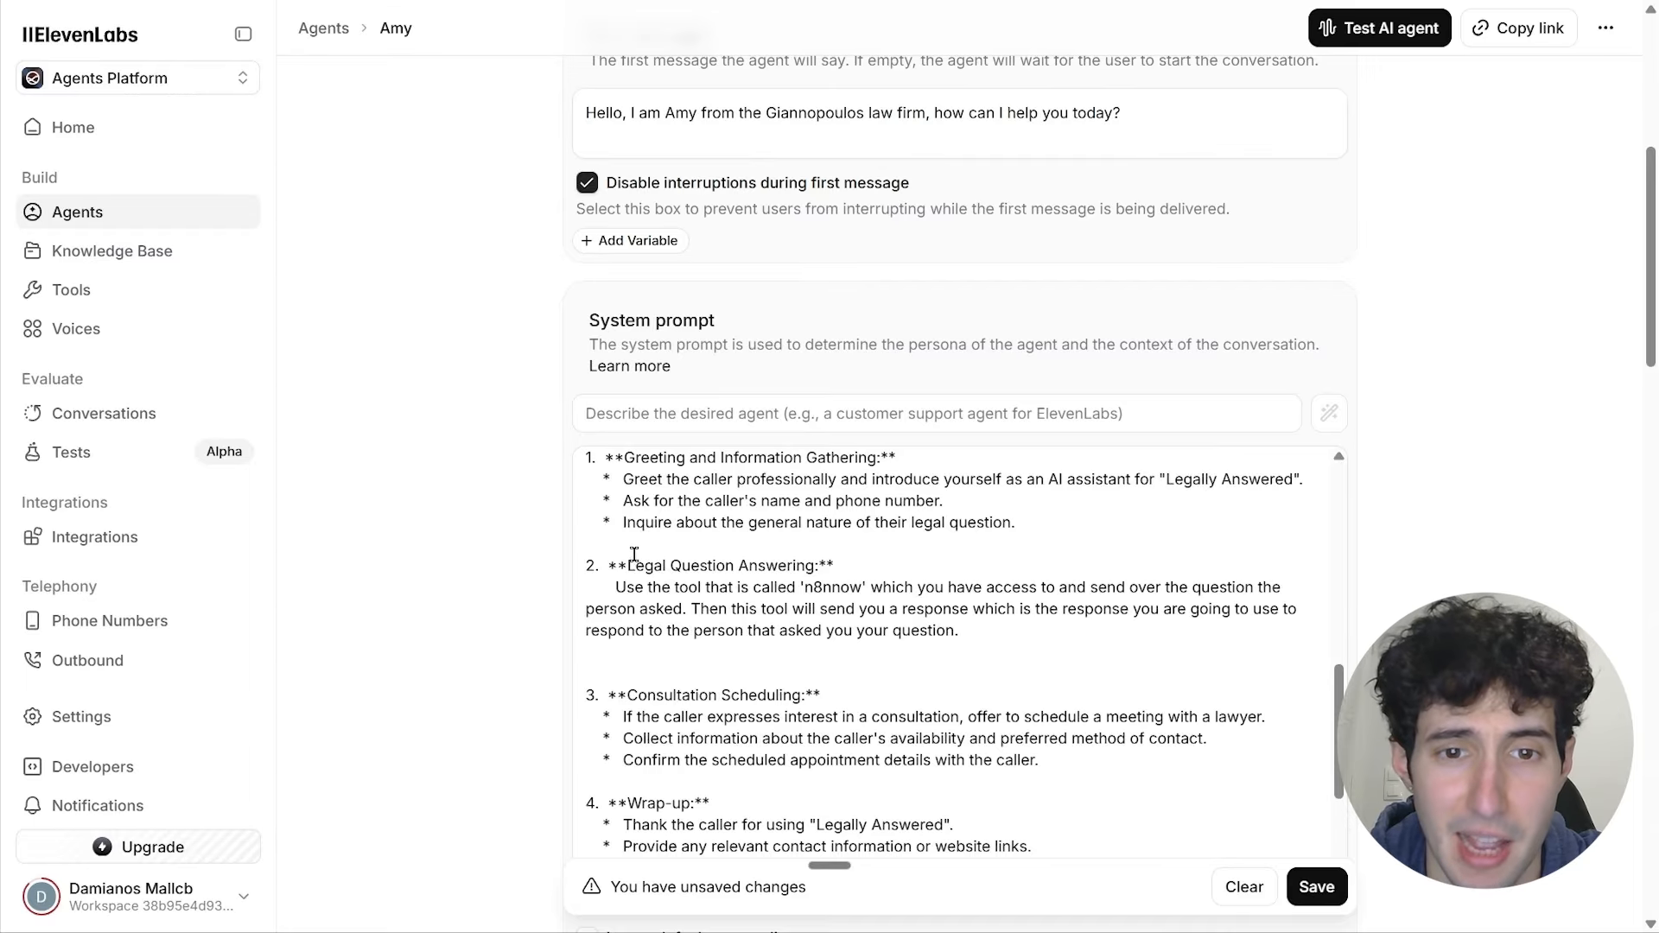
drag(654, 566, 781, 568)
click(815, 566)
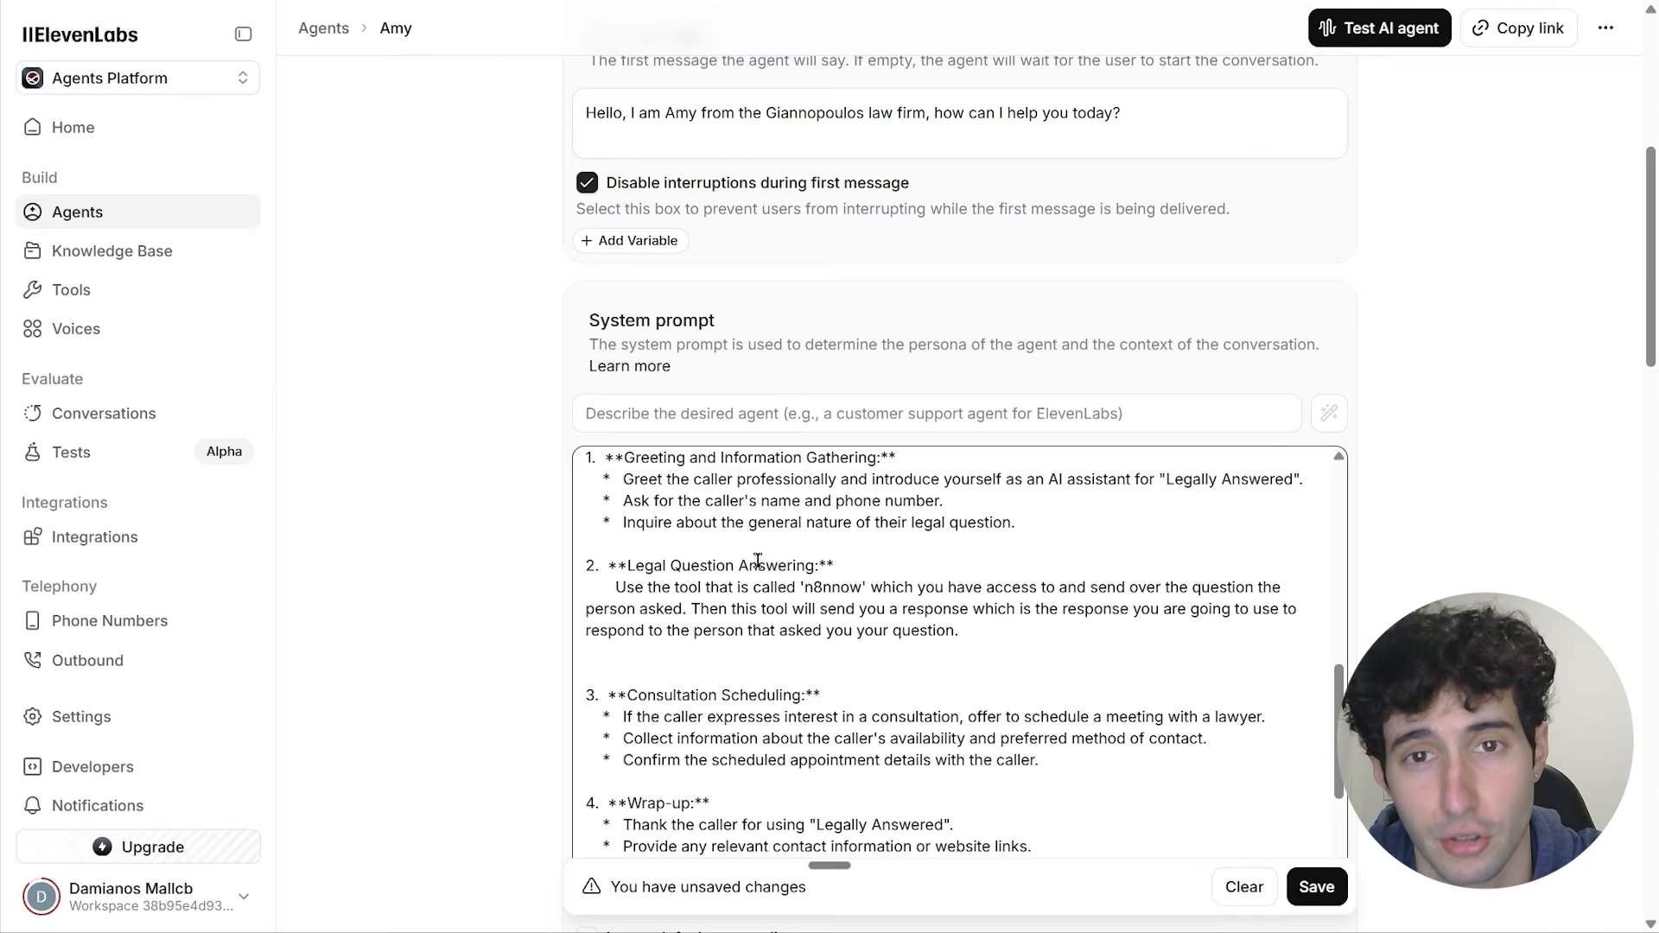
drag(1653, 302, 1625, 482)
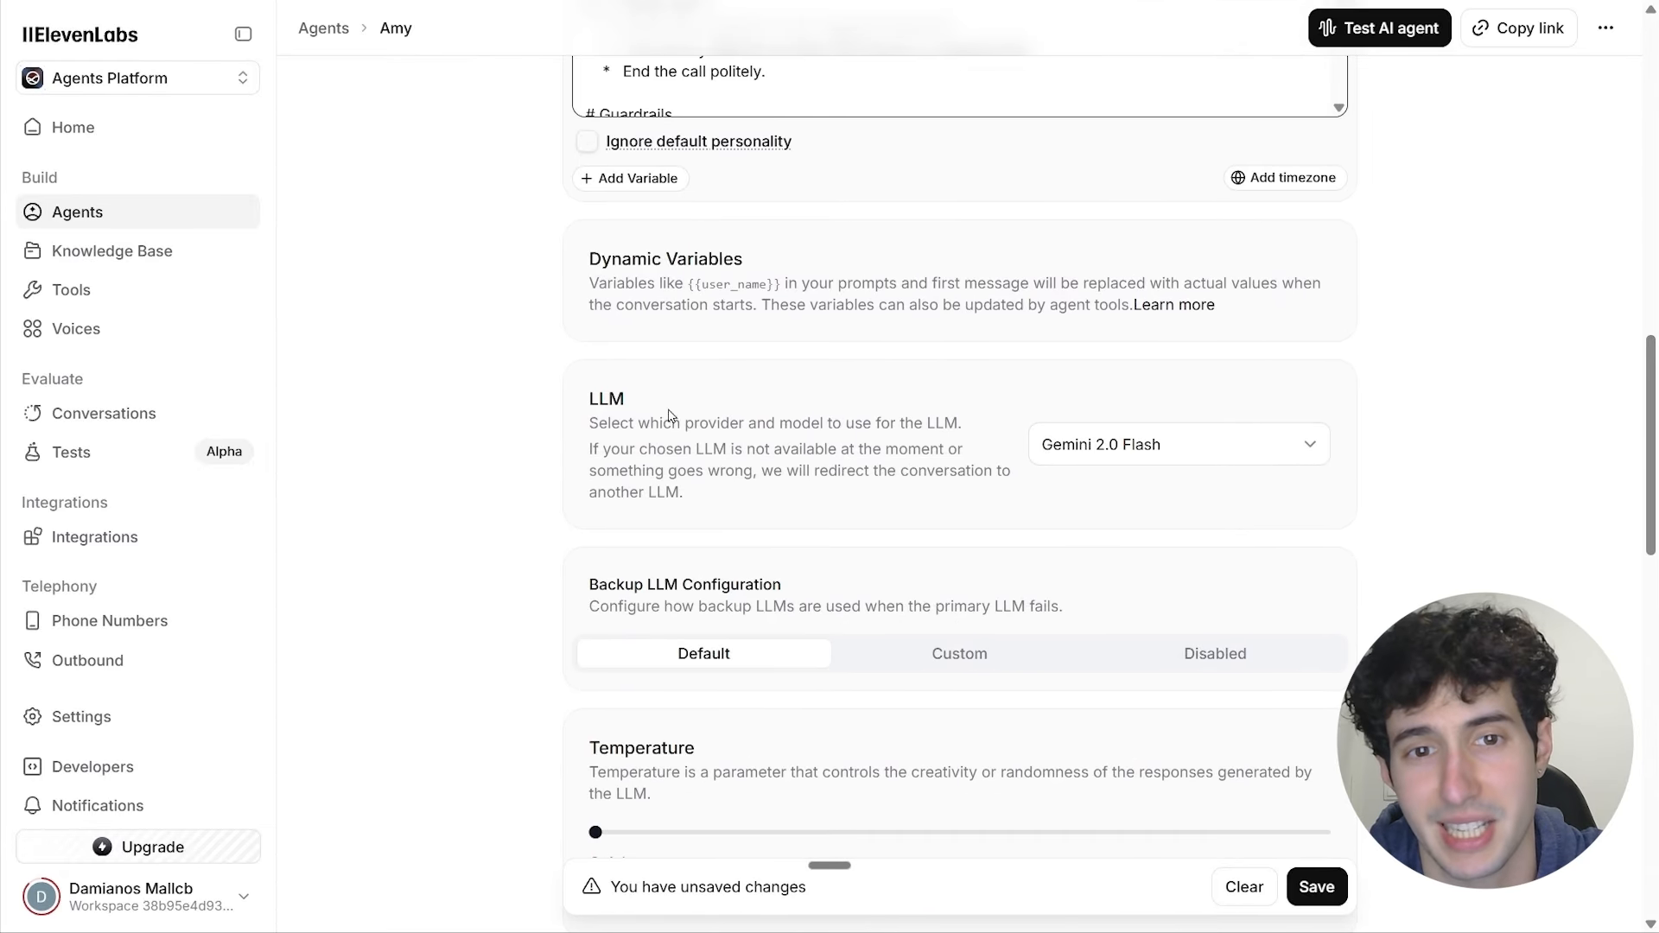
click(1133, 445)
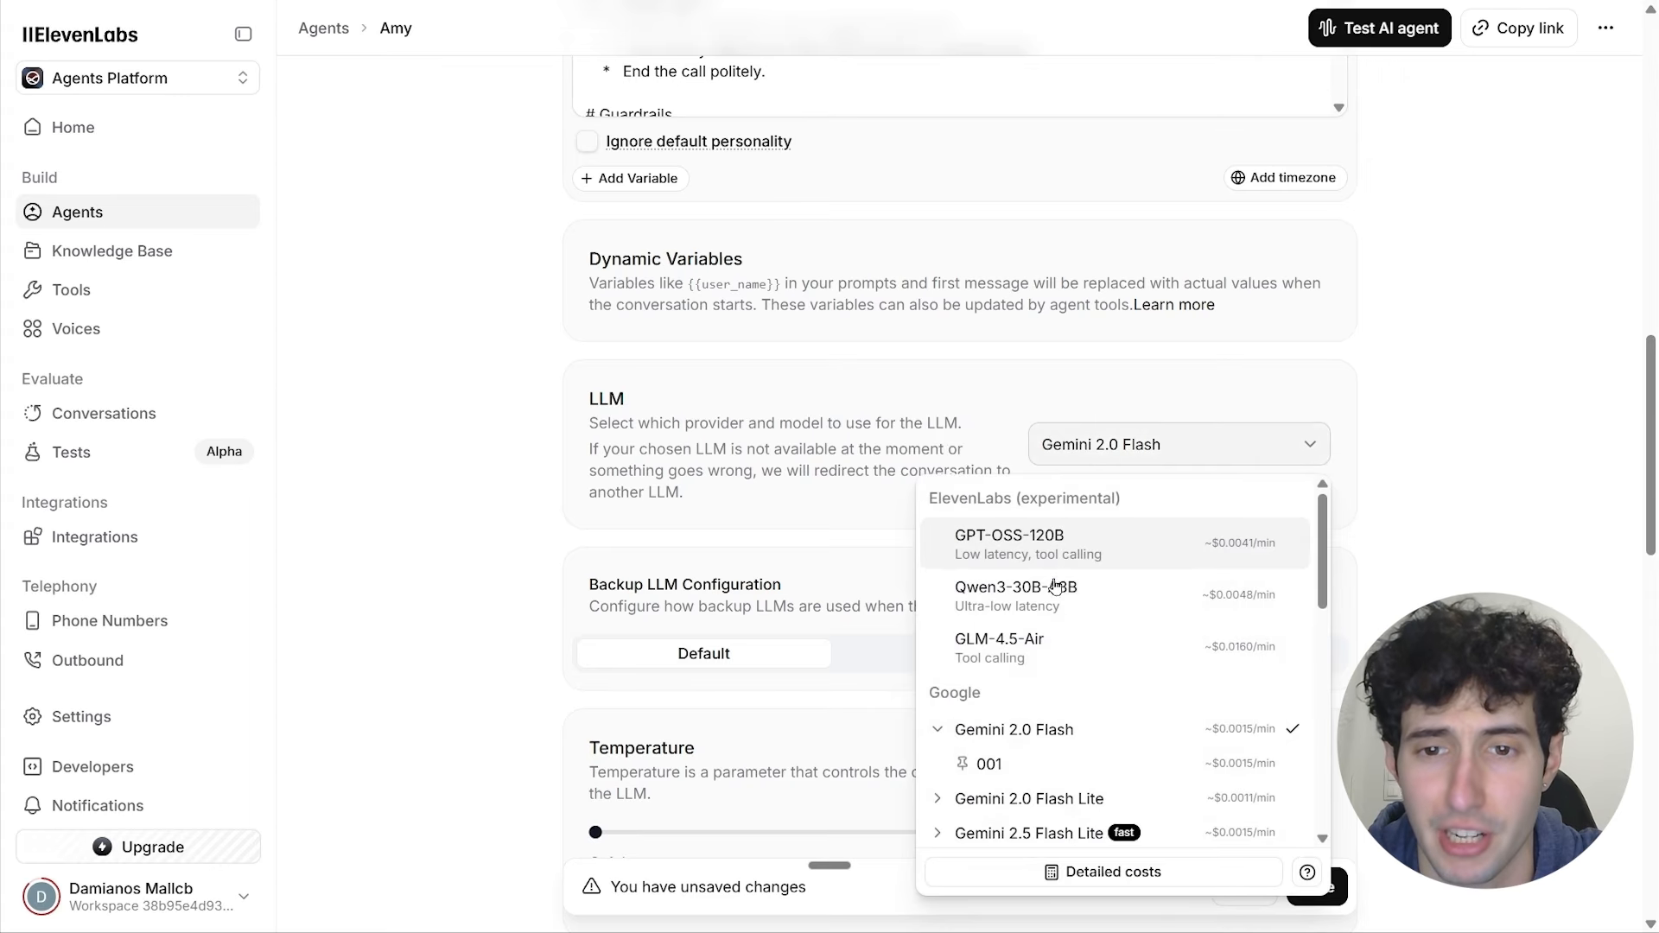
scroll(1037, 683, down, 1)
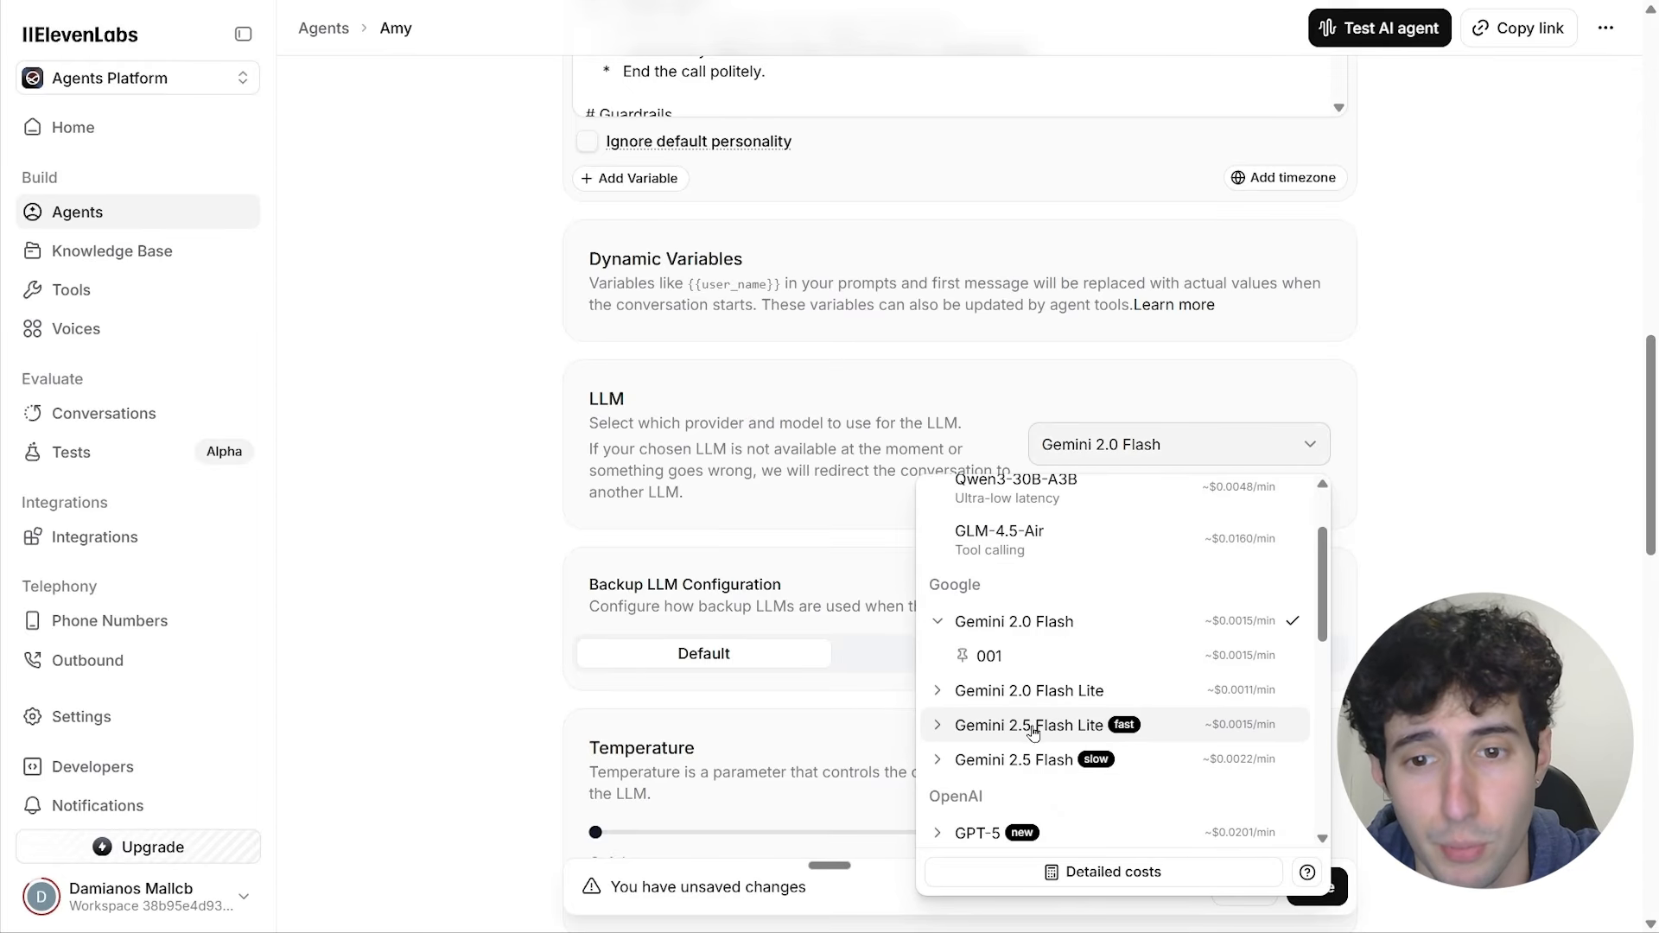
click(1055, 730)
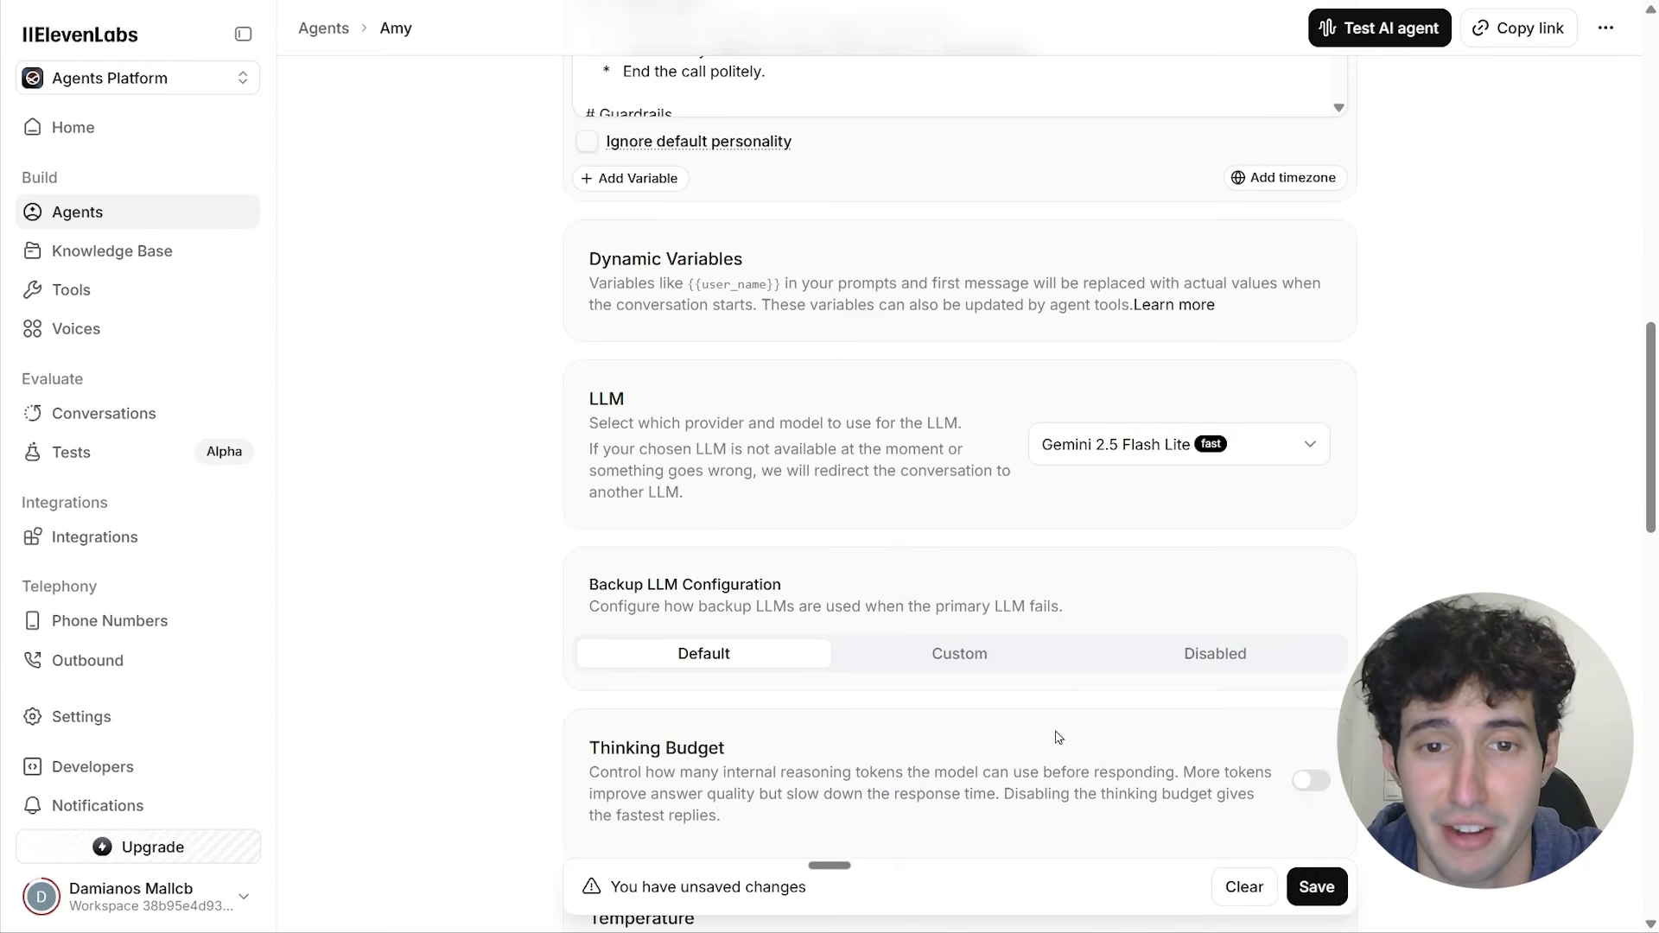
Step: Enable the End call tool for the agent and save the agent's changes
scroll(879, 633, down, 5)
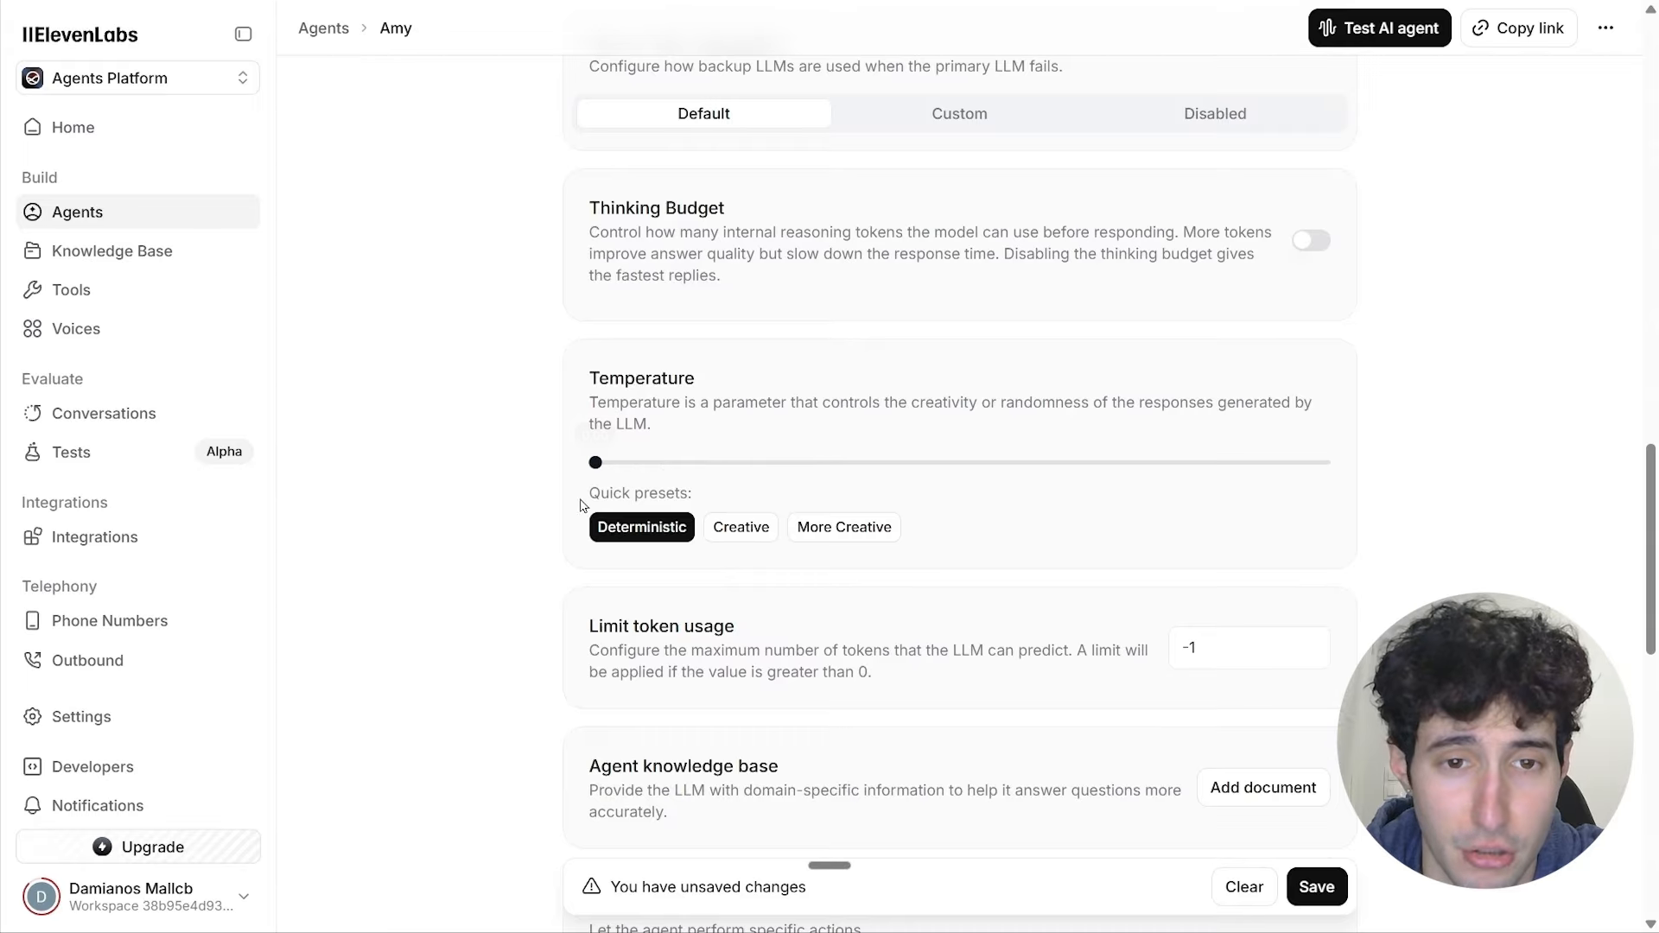
scroll(682, 529, down, 1)
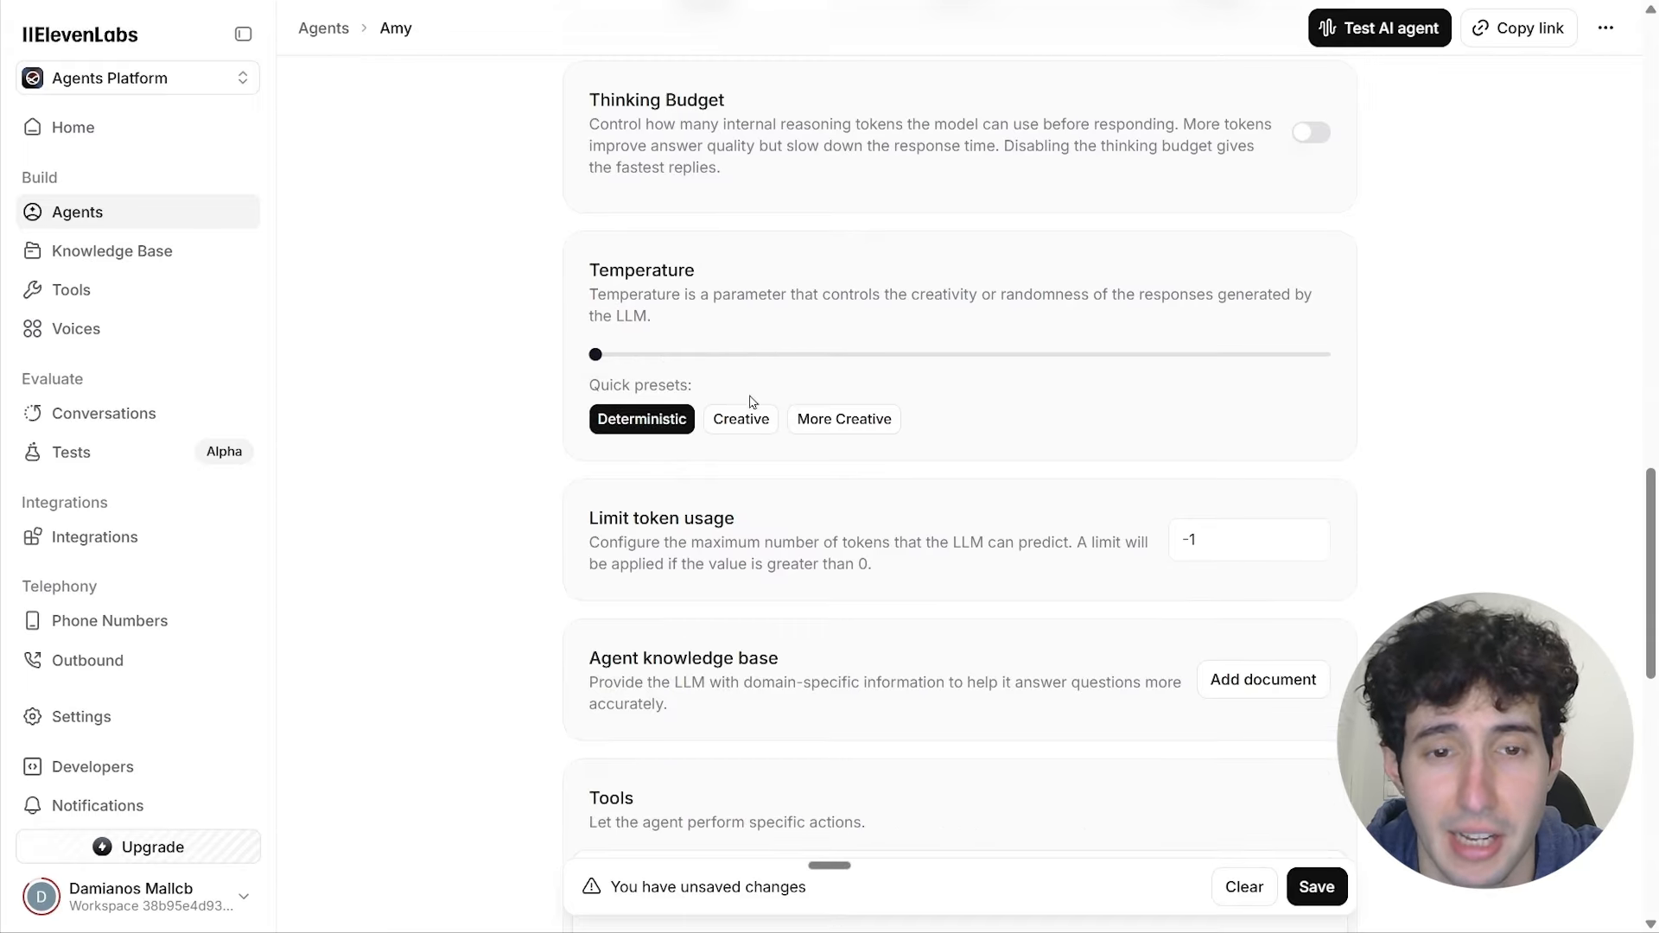
scroll(628, 489, down, 5)
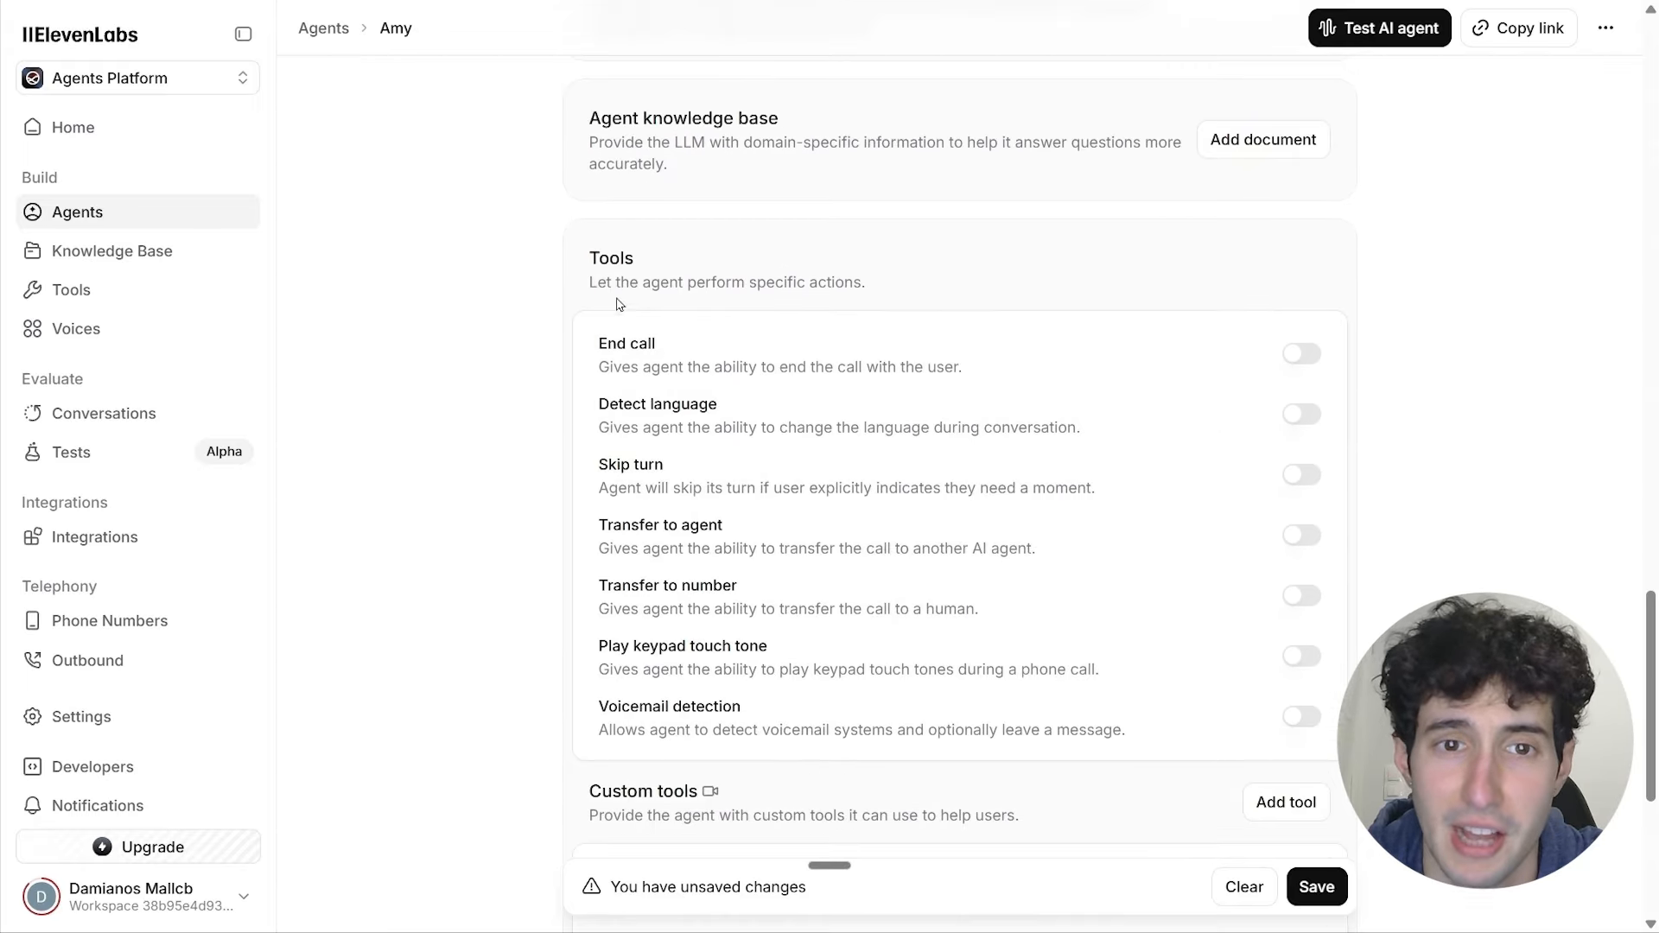
drag(605, 356, 753, 361)
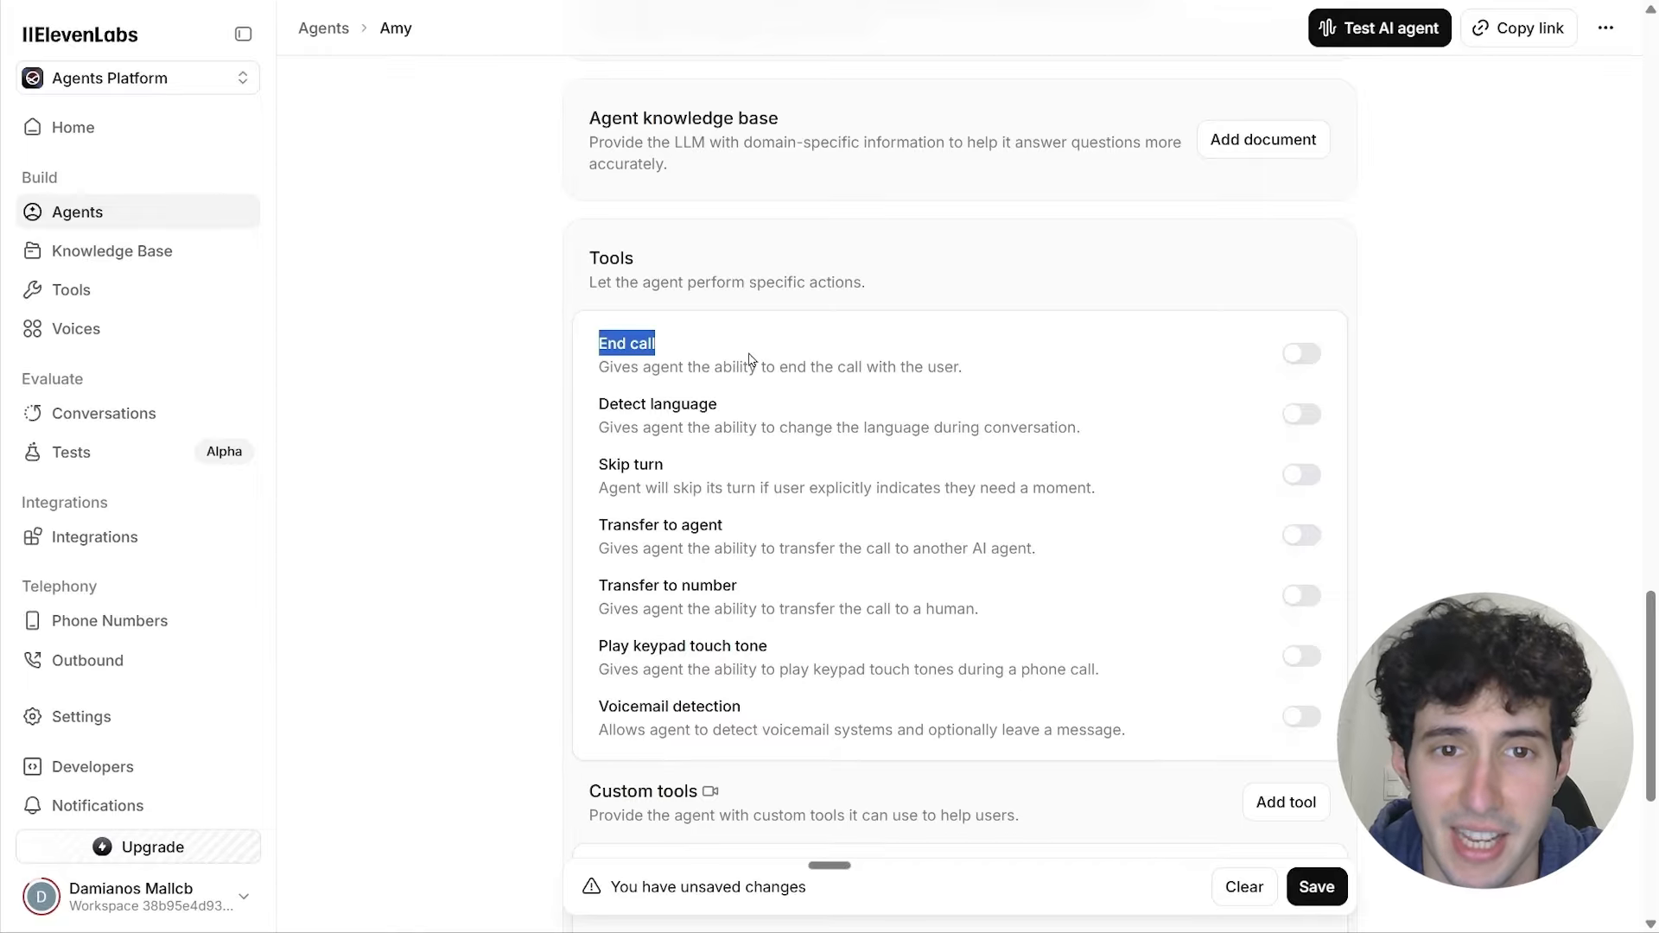
click(753, 360)
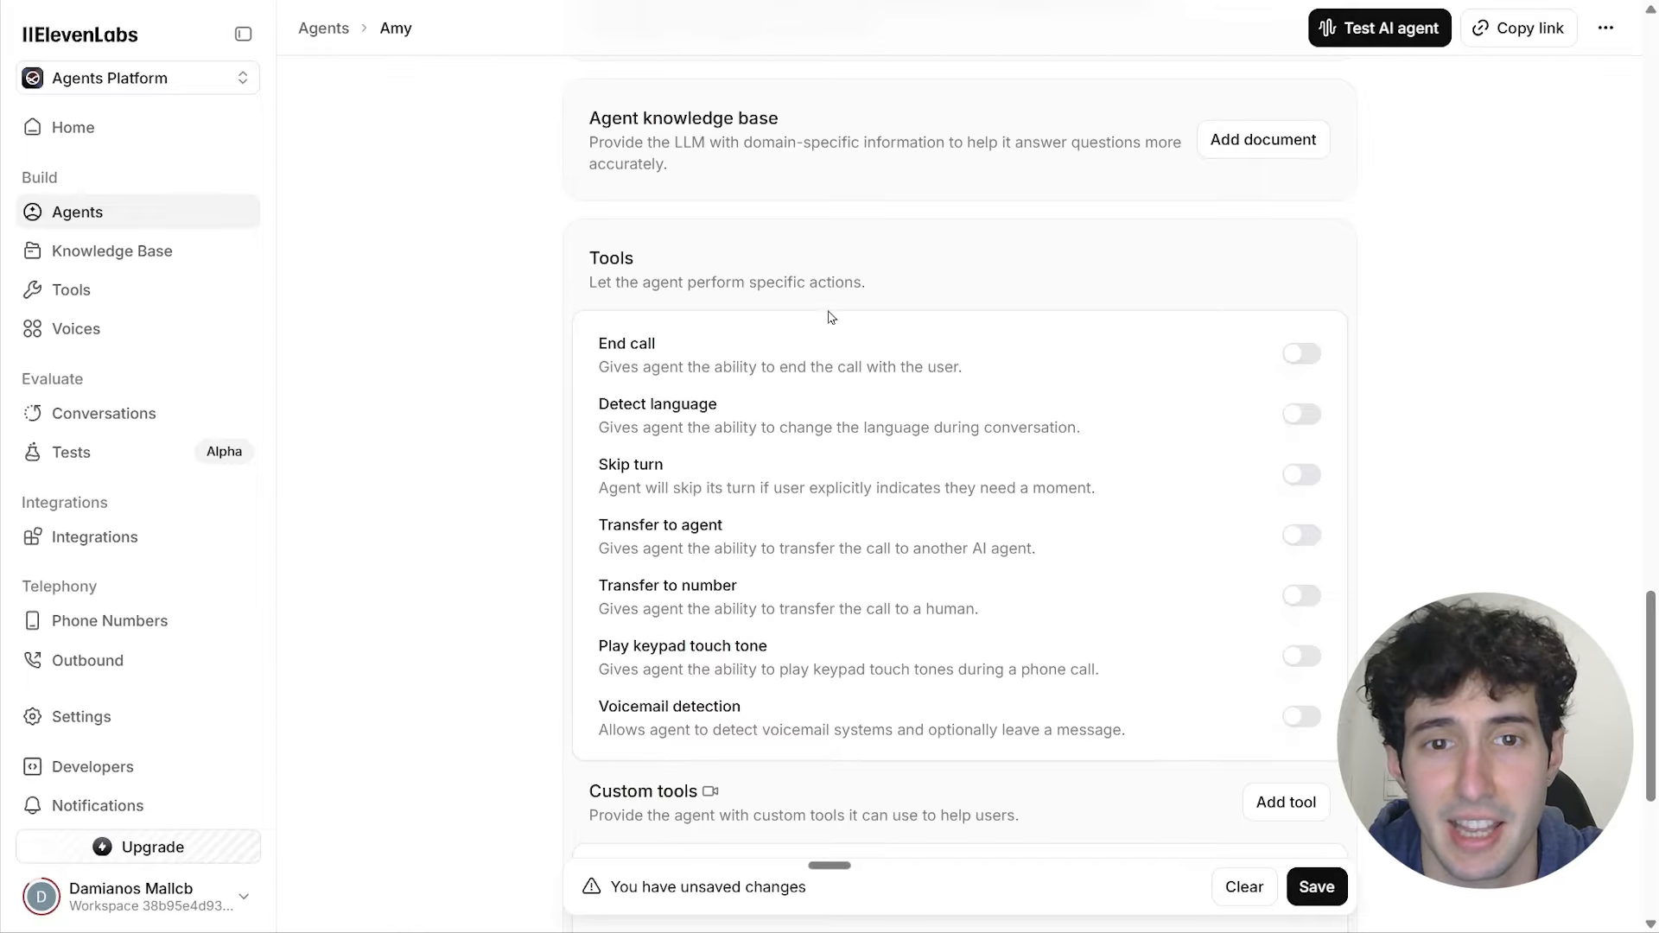
click(1287, 355)
scroll(1131, 540, down, 3)
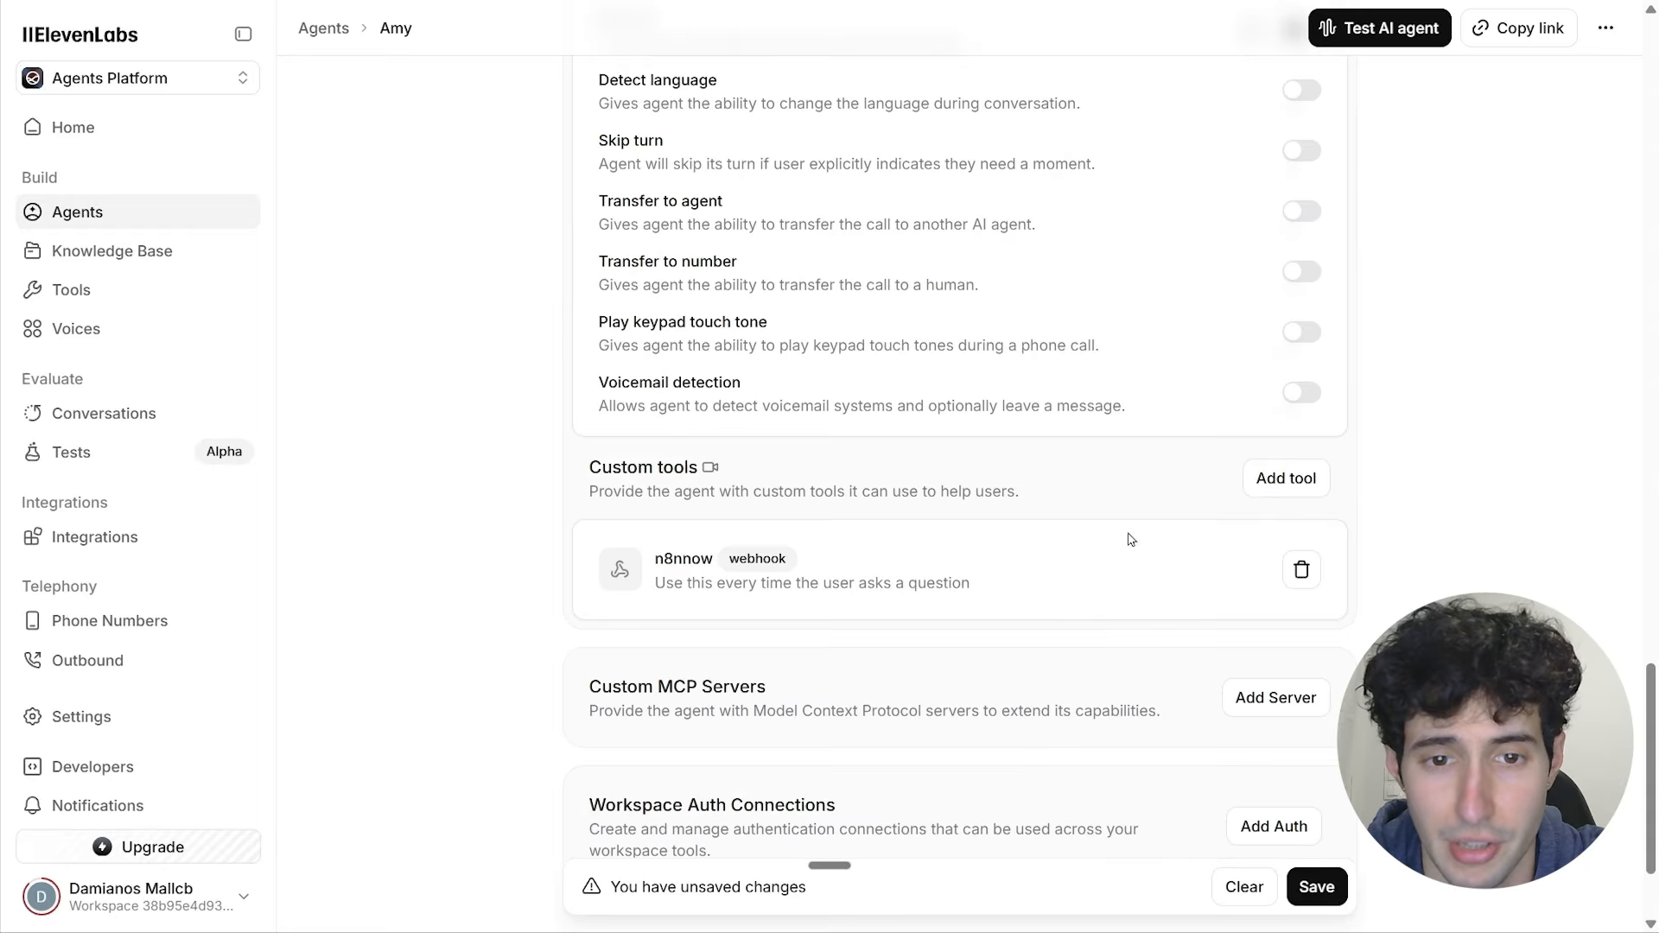
click(1316, 887)
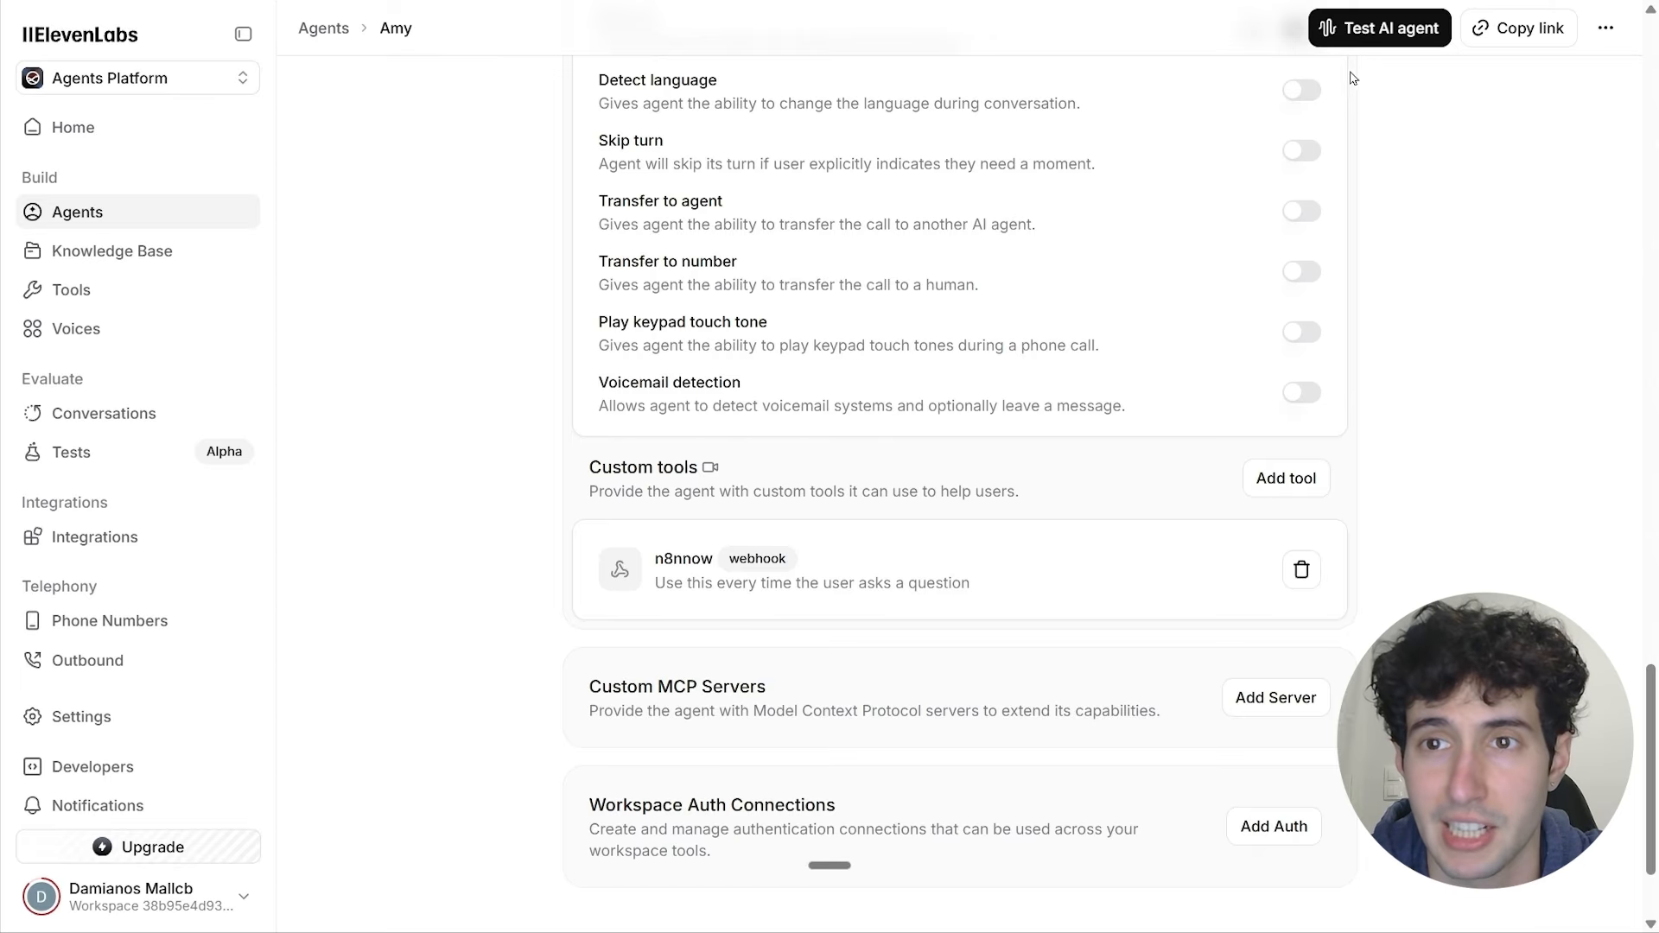
Step: Open the agent's test call page, and in n8n execute the workflow so the webhook listens for a test event
click(1382, 30)
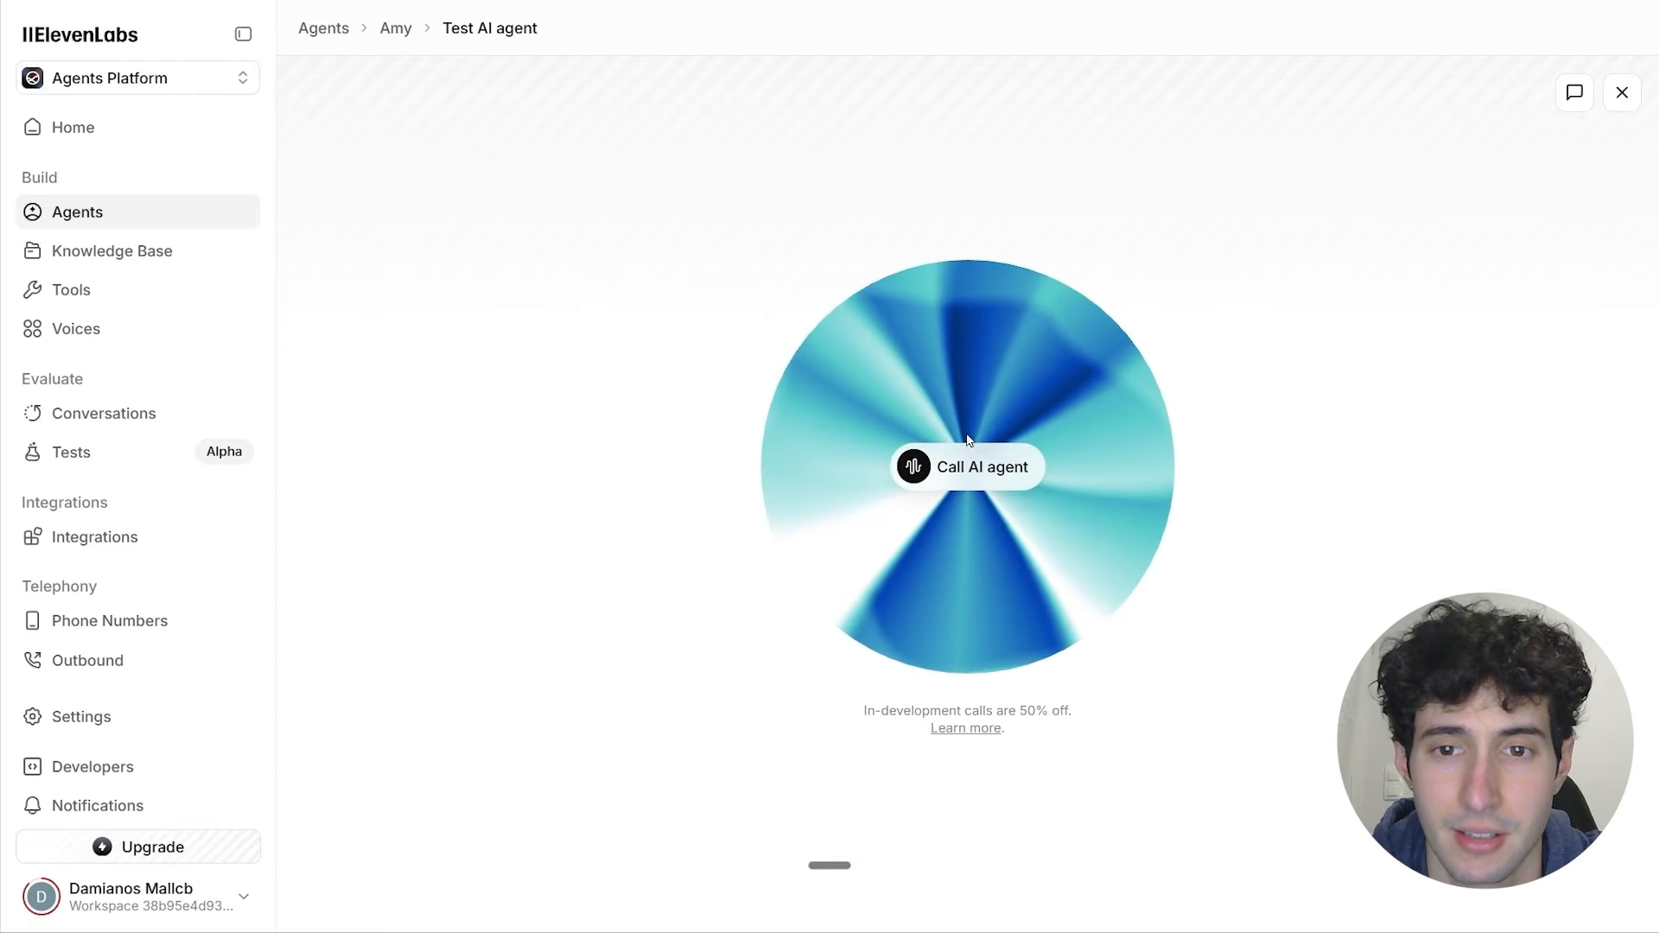
click(958, 477)
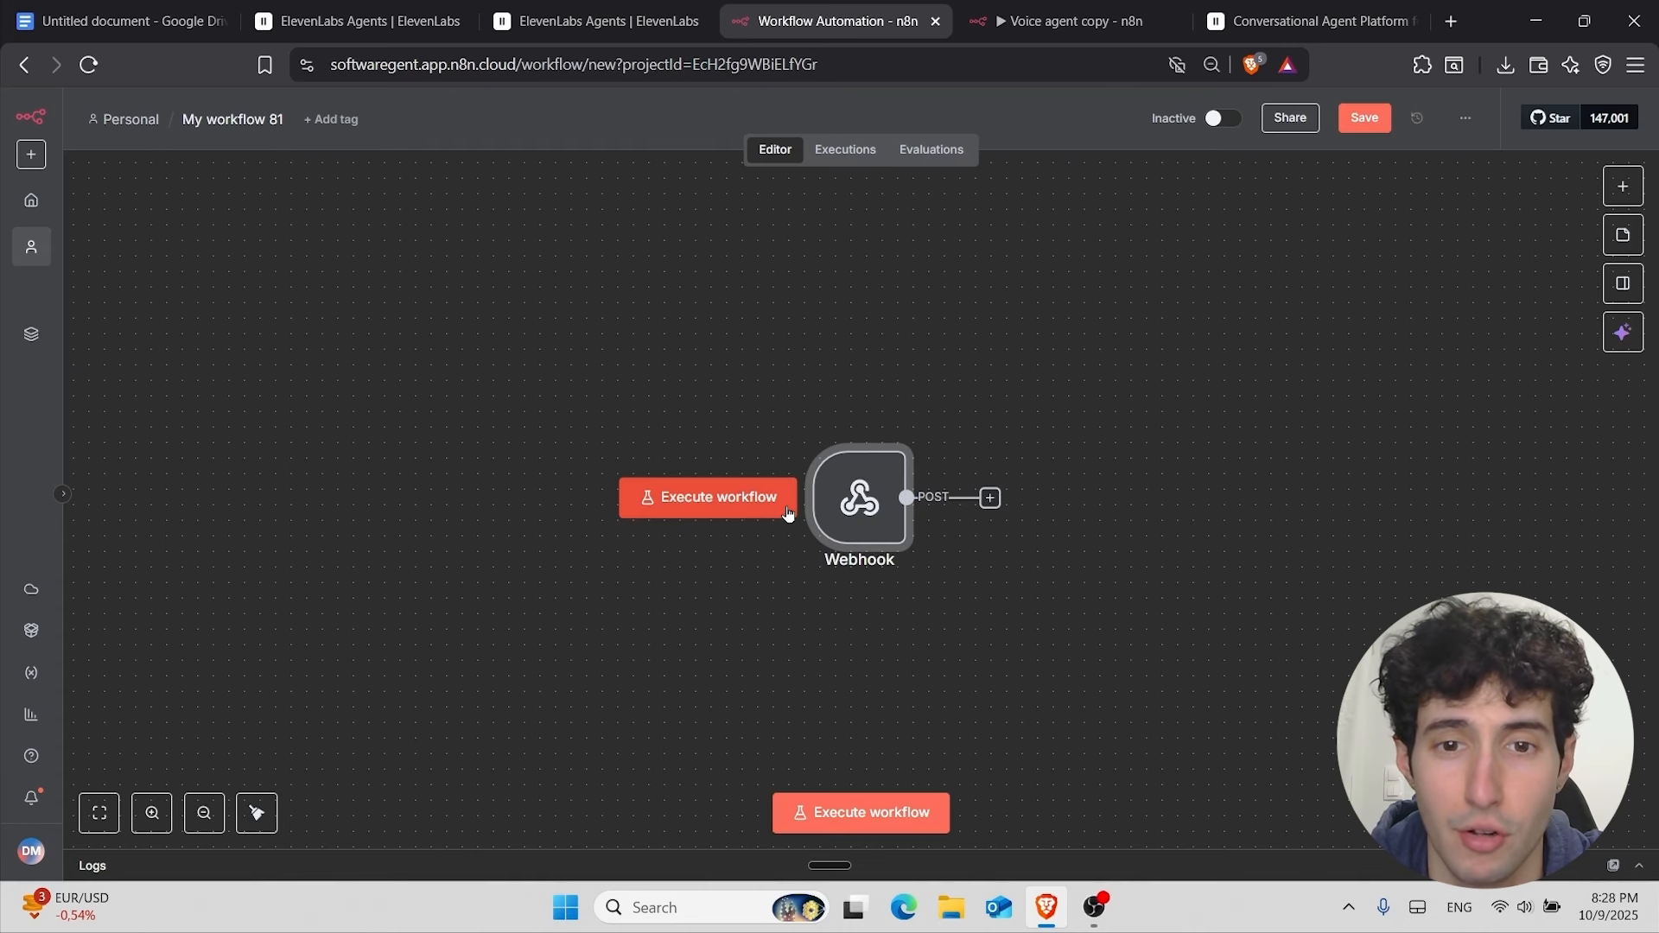
click(745, 503)
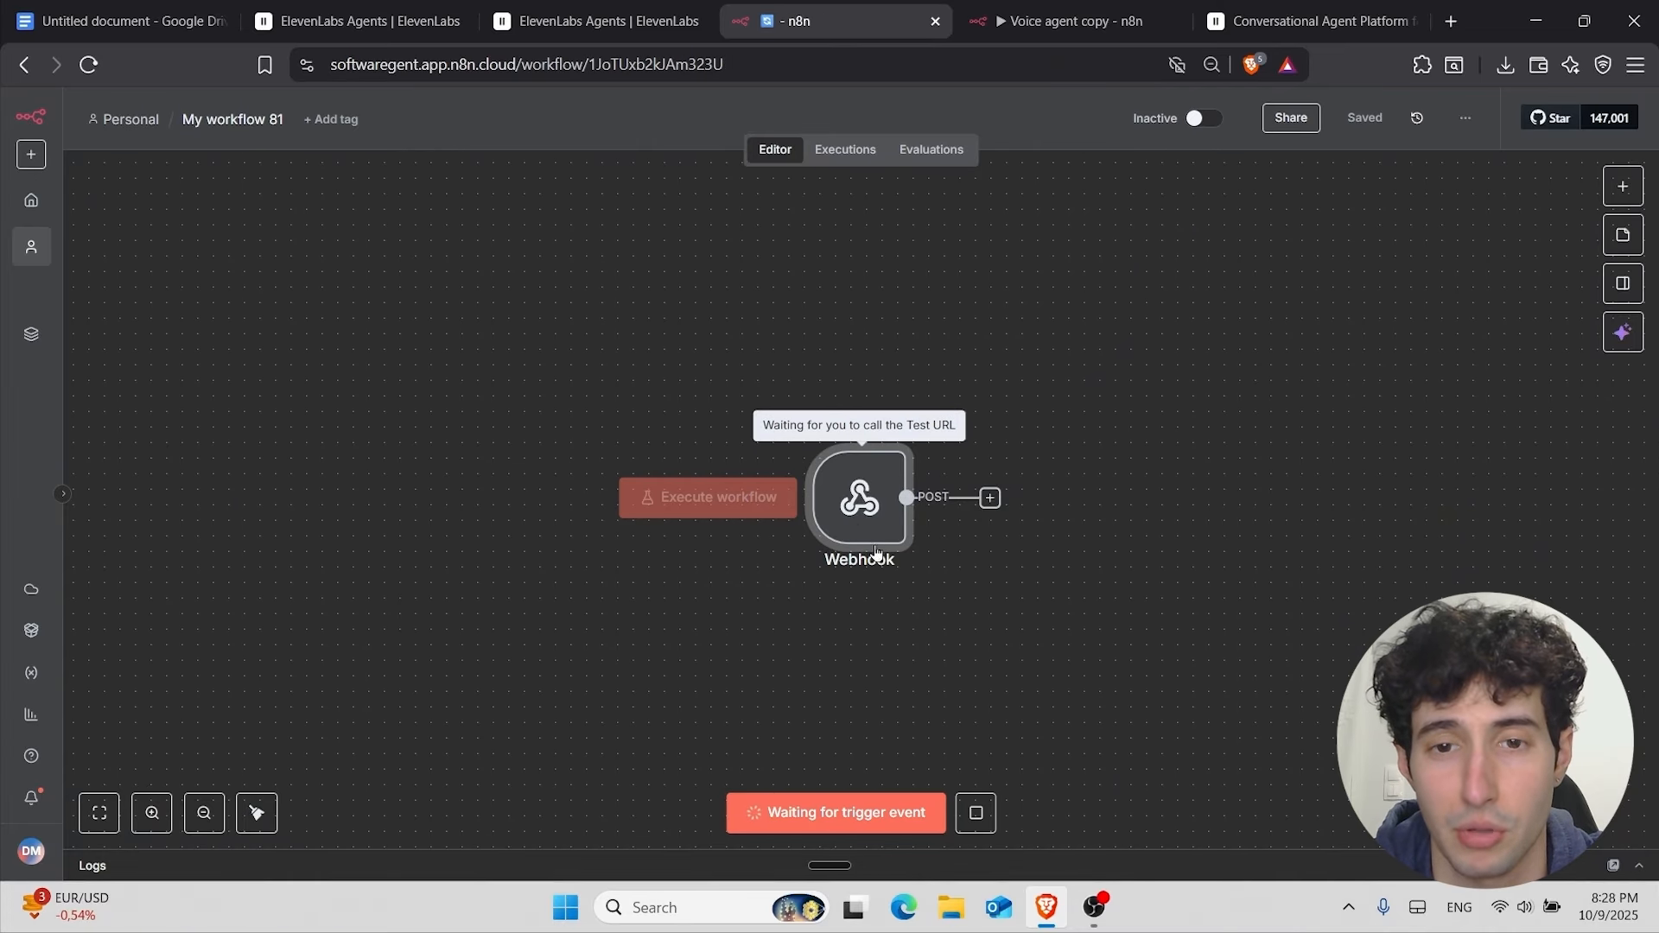
Step: Back in ElevenLabs, start a test call with the AI agent and allow the site to use the microphone
click(511, 21)
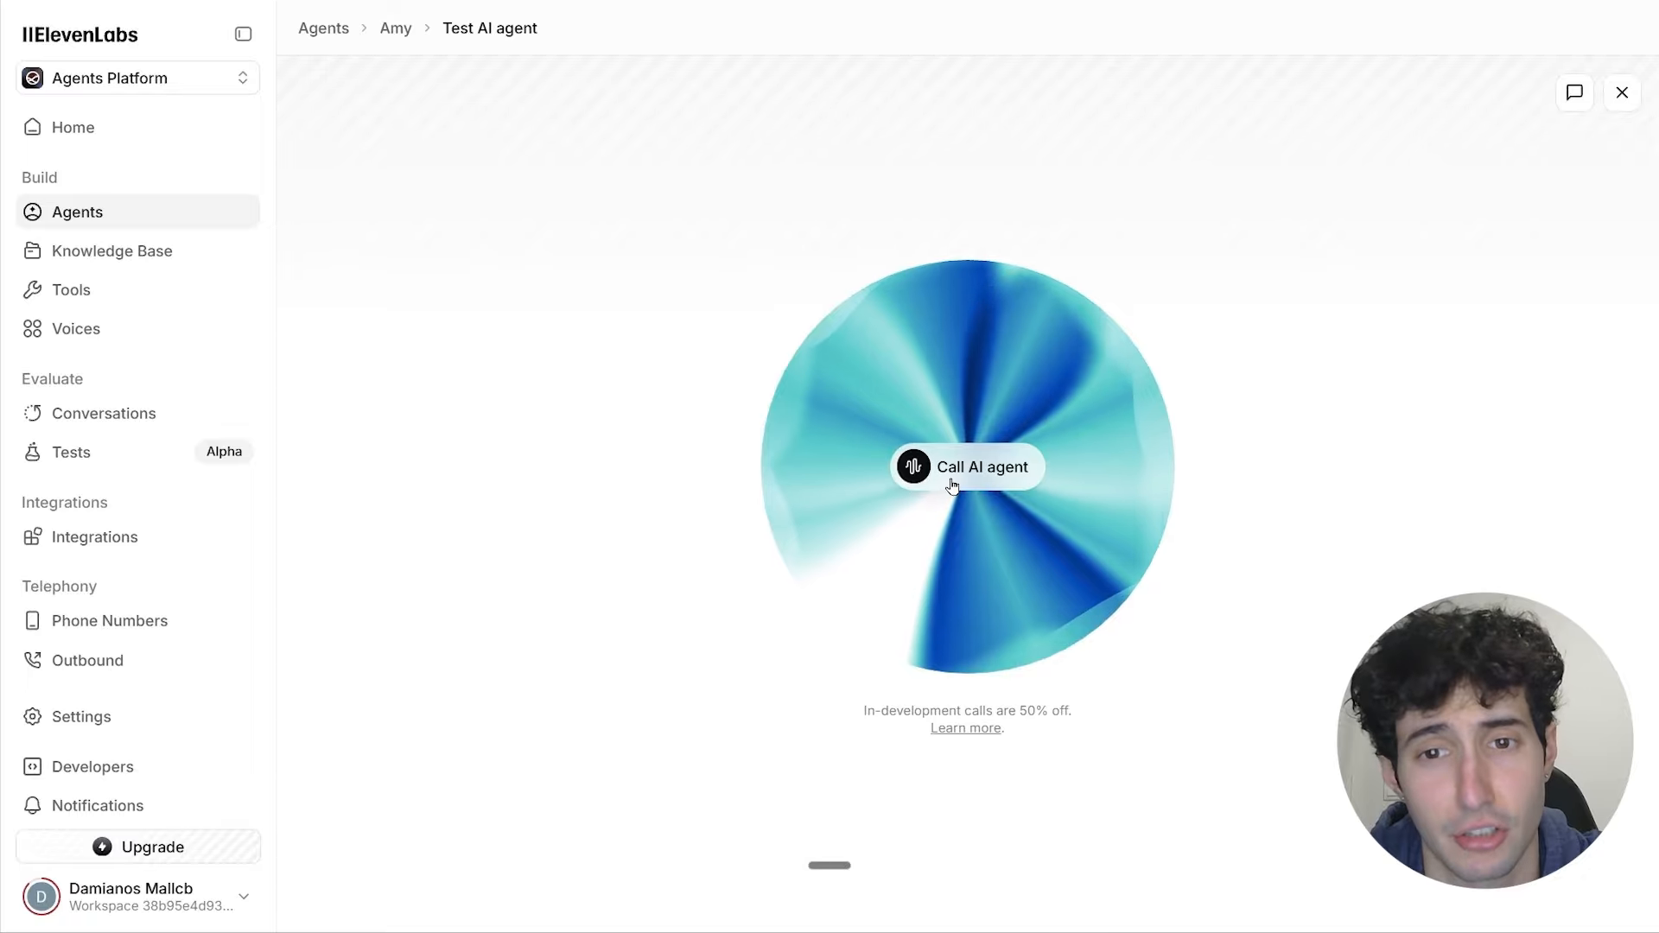
click(918, 489)
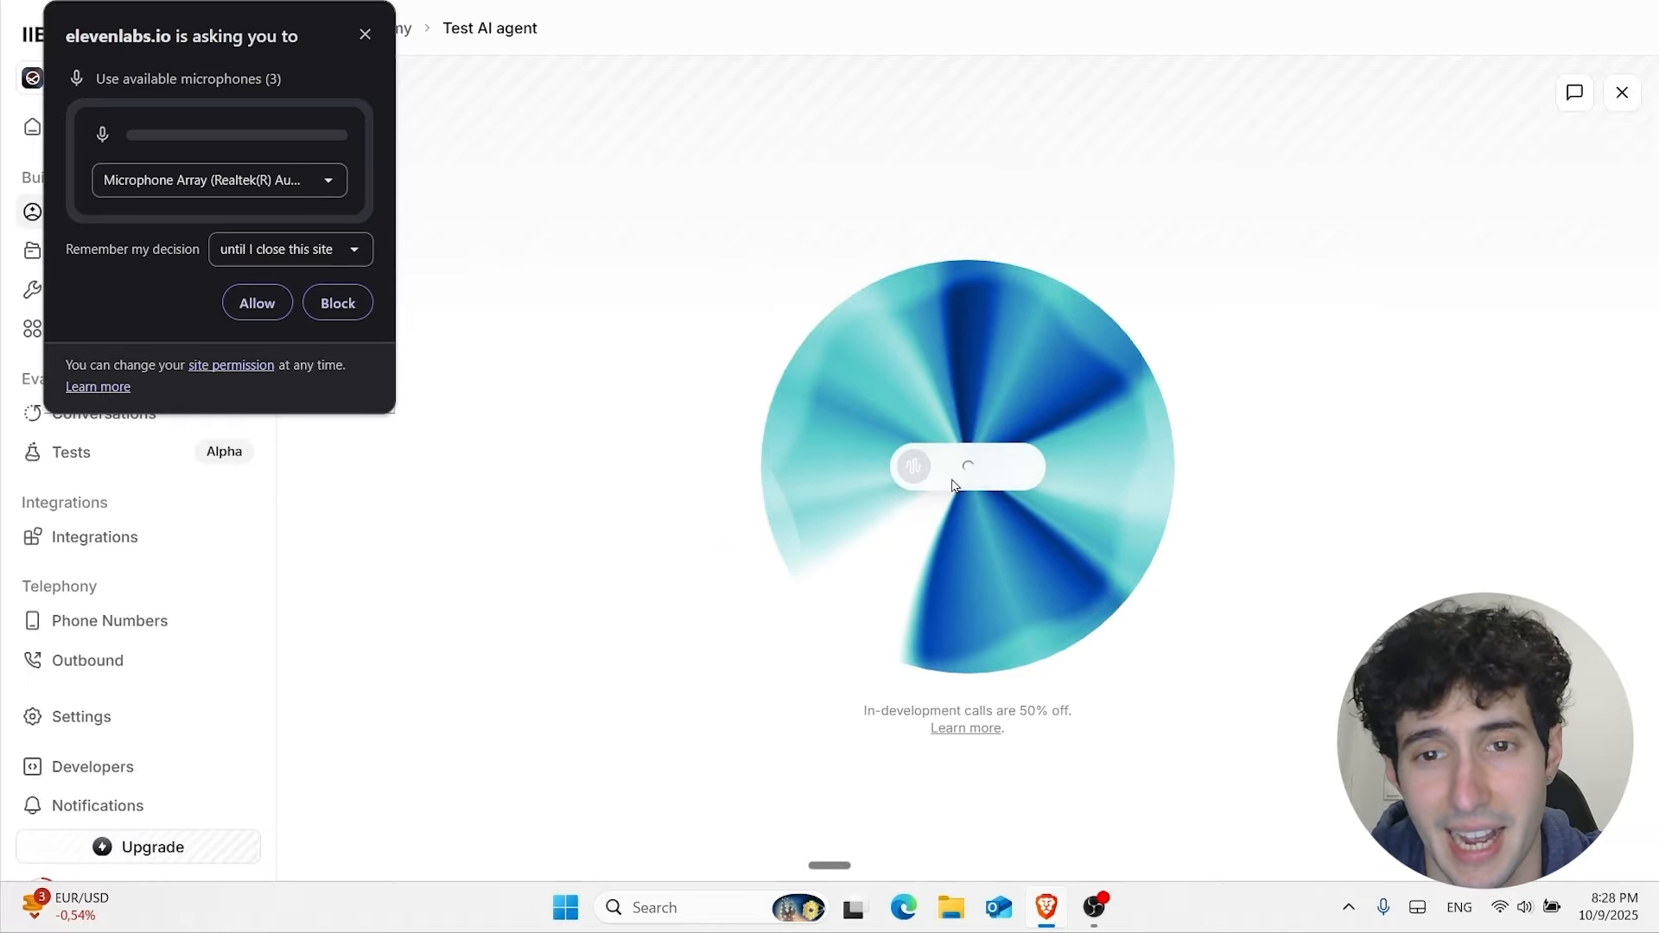
click(250, 303)
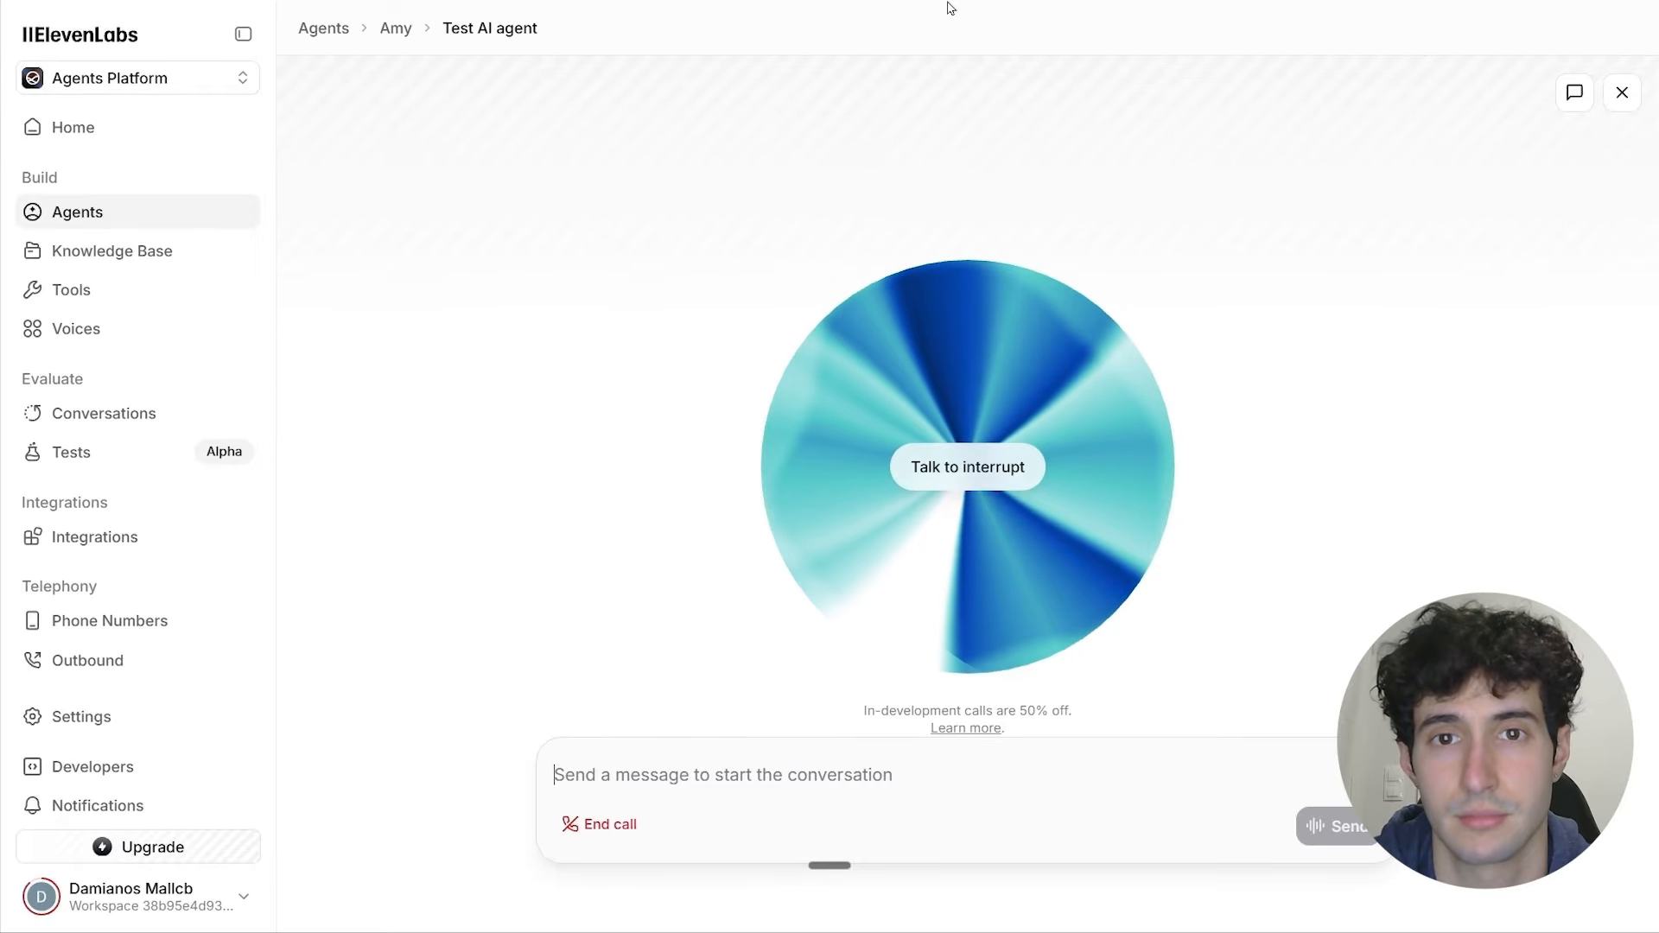
click(831, 73)
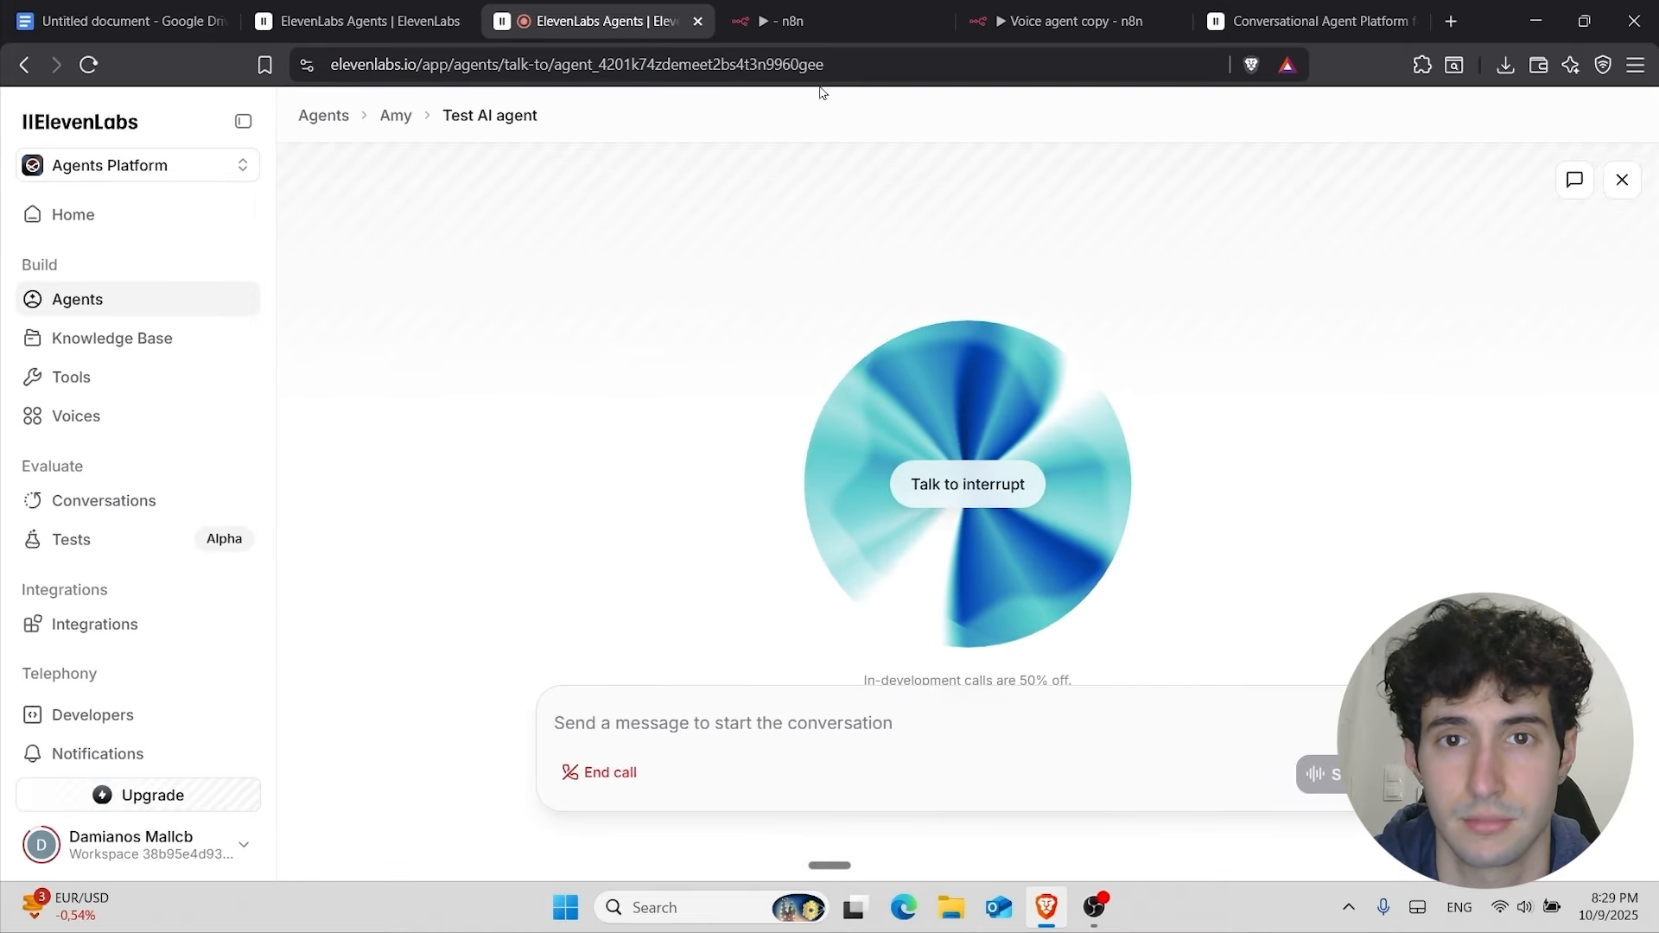
Step: Close the AI agent's test call page in ElevenLabs and return to My workflow 81 in n8n
click(799, 10)
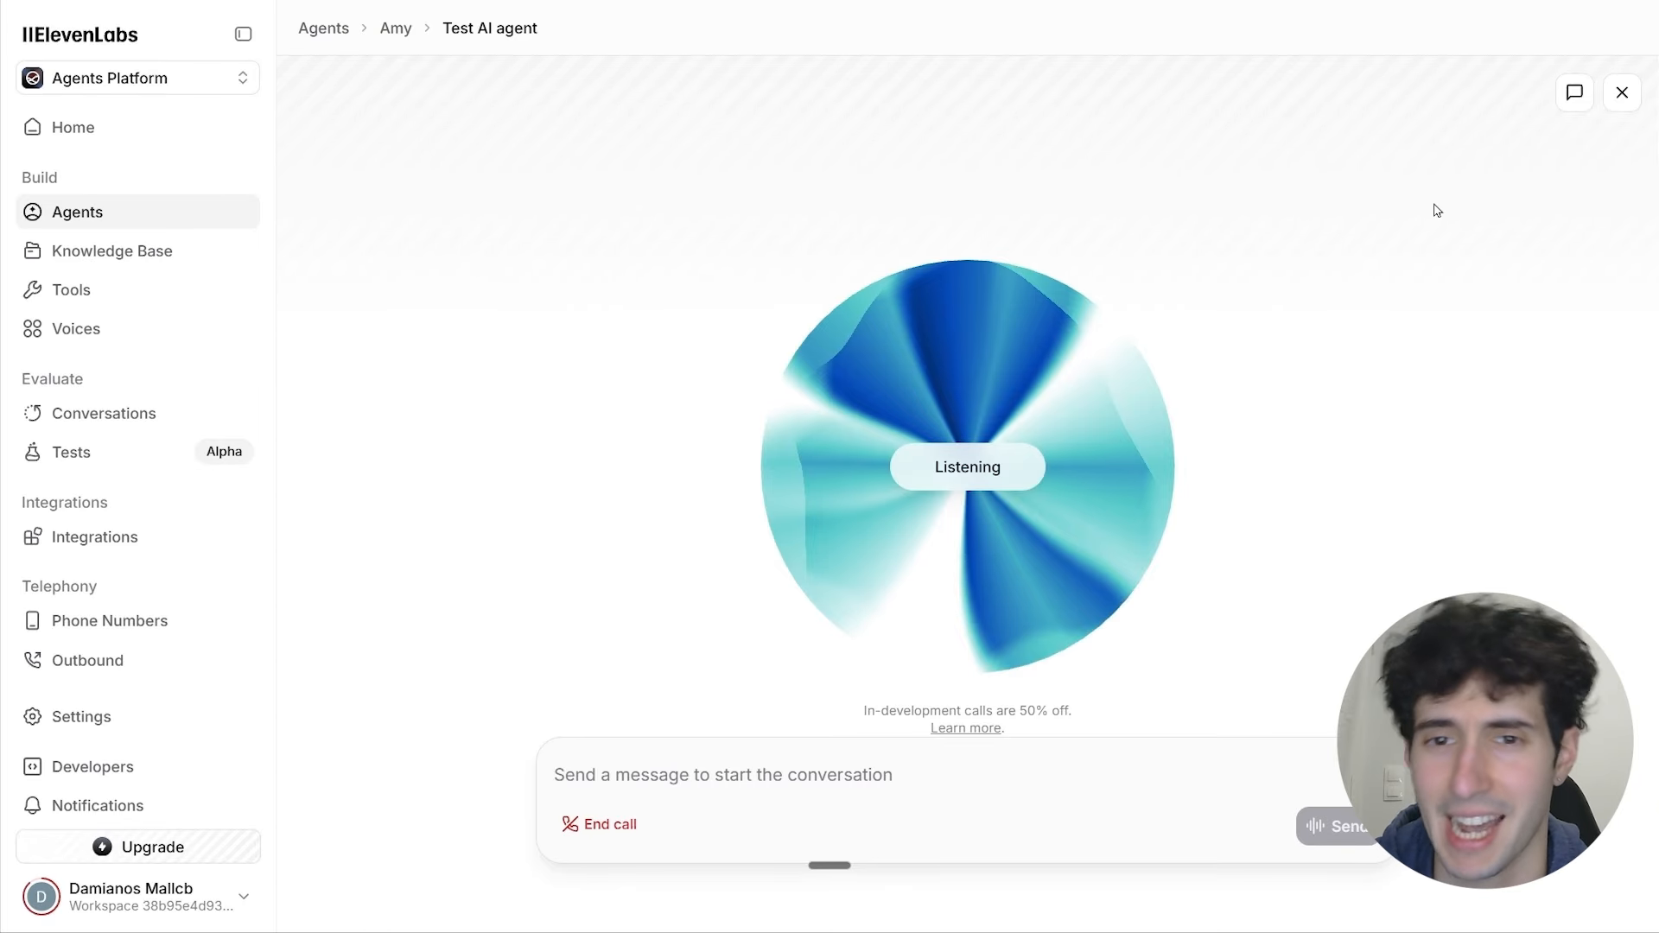
click(1621, 94)
click(828, 62)
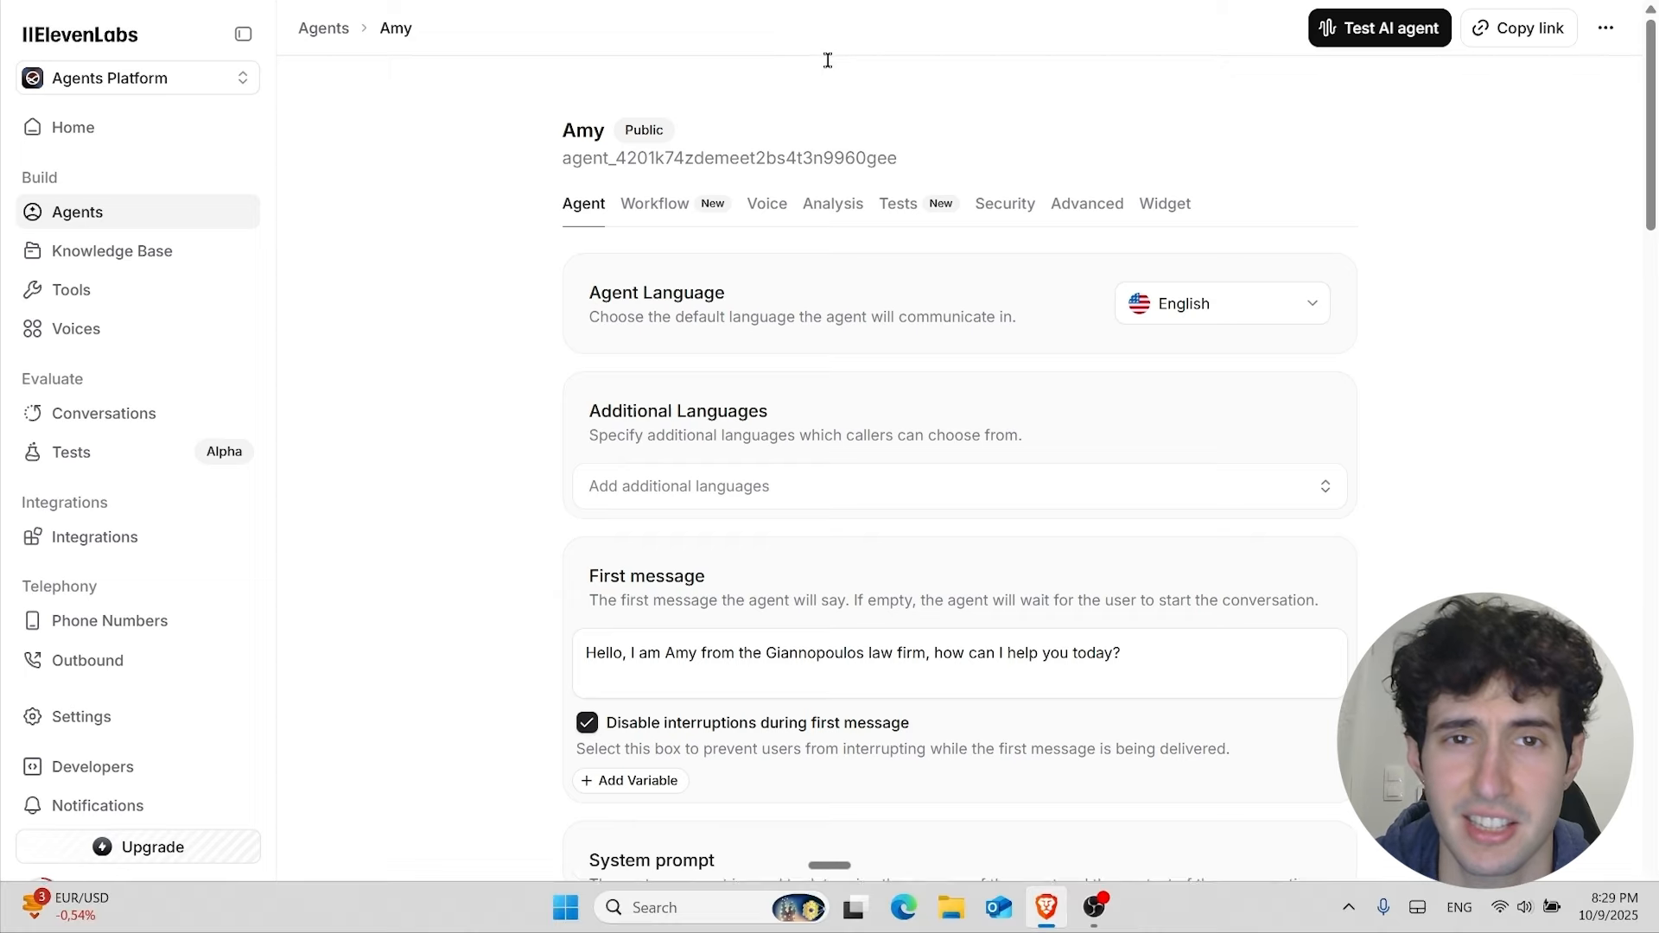
click(828, 17)
key(F11)
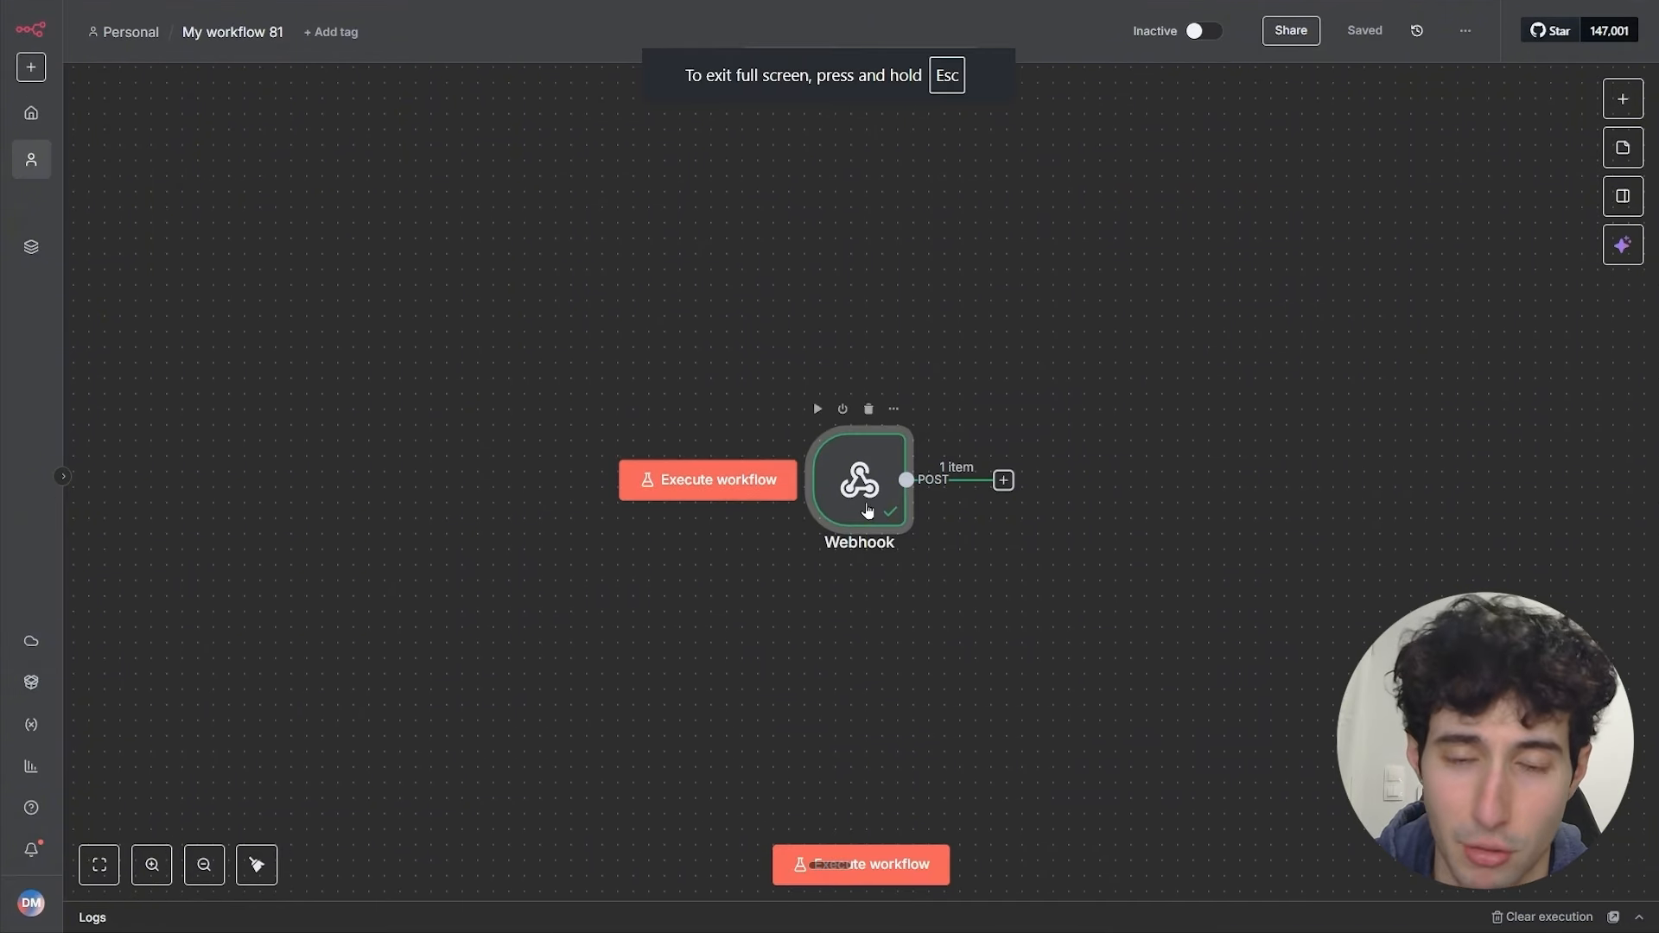
Step: Open the Webhook node, display its output as a schema, and examine the question received in the body
drag(868, 509, 603, 448)
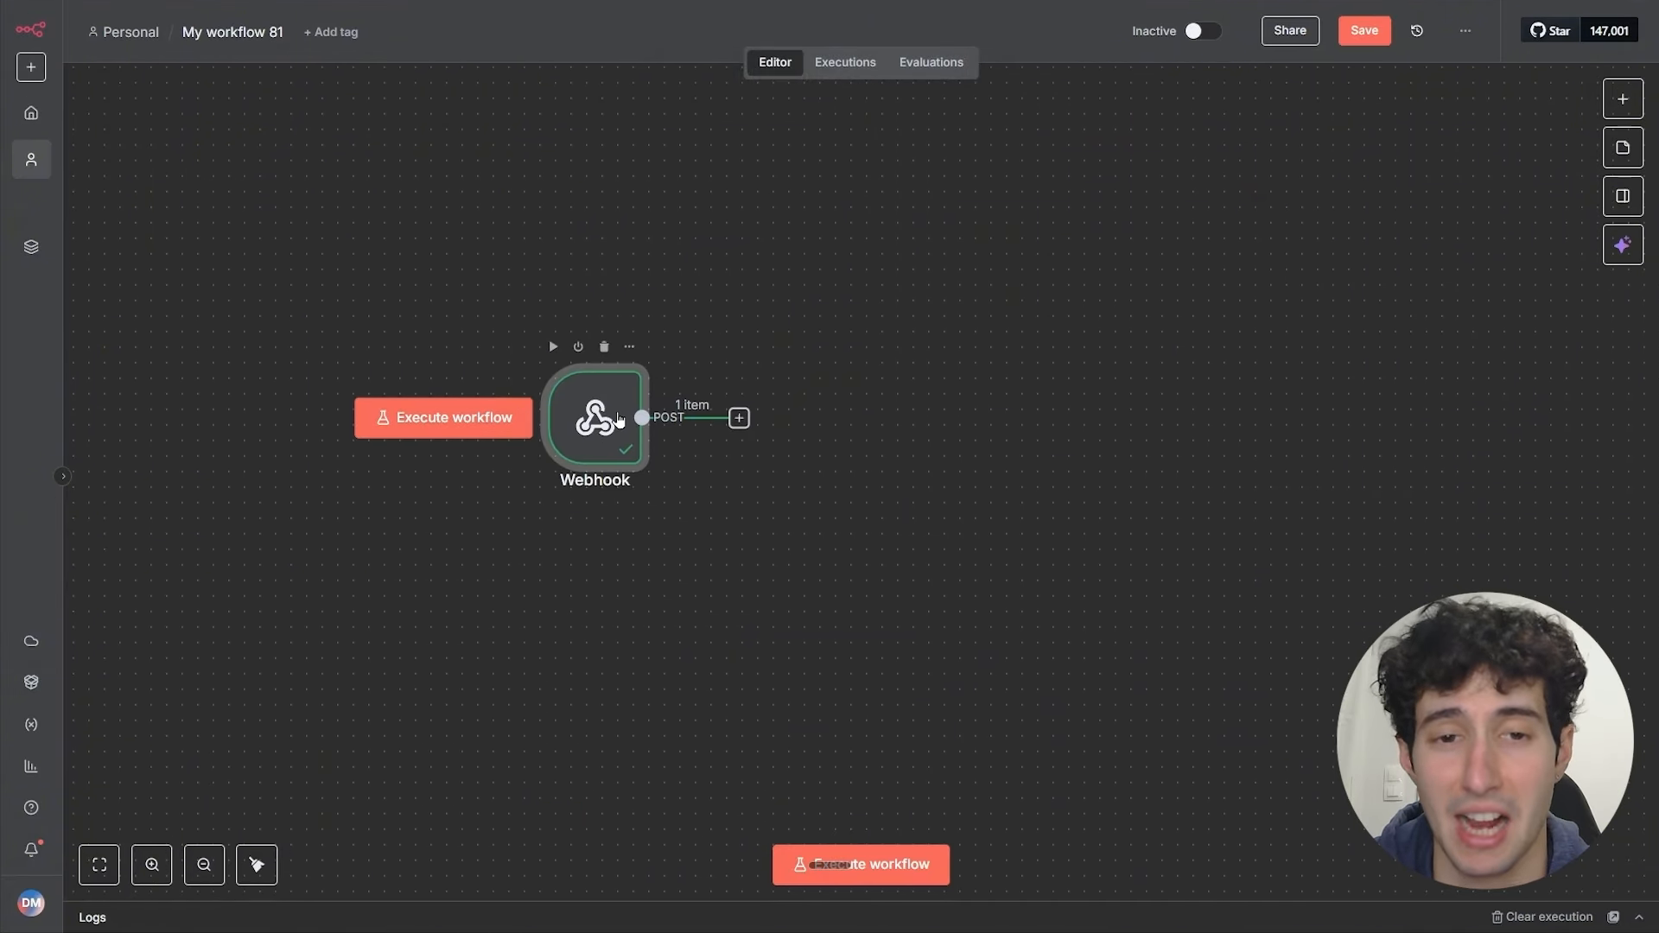
double_click(542, 423)
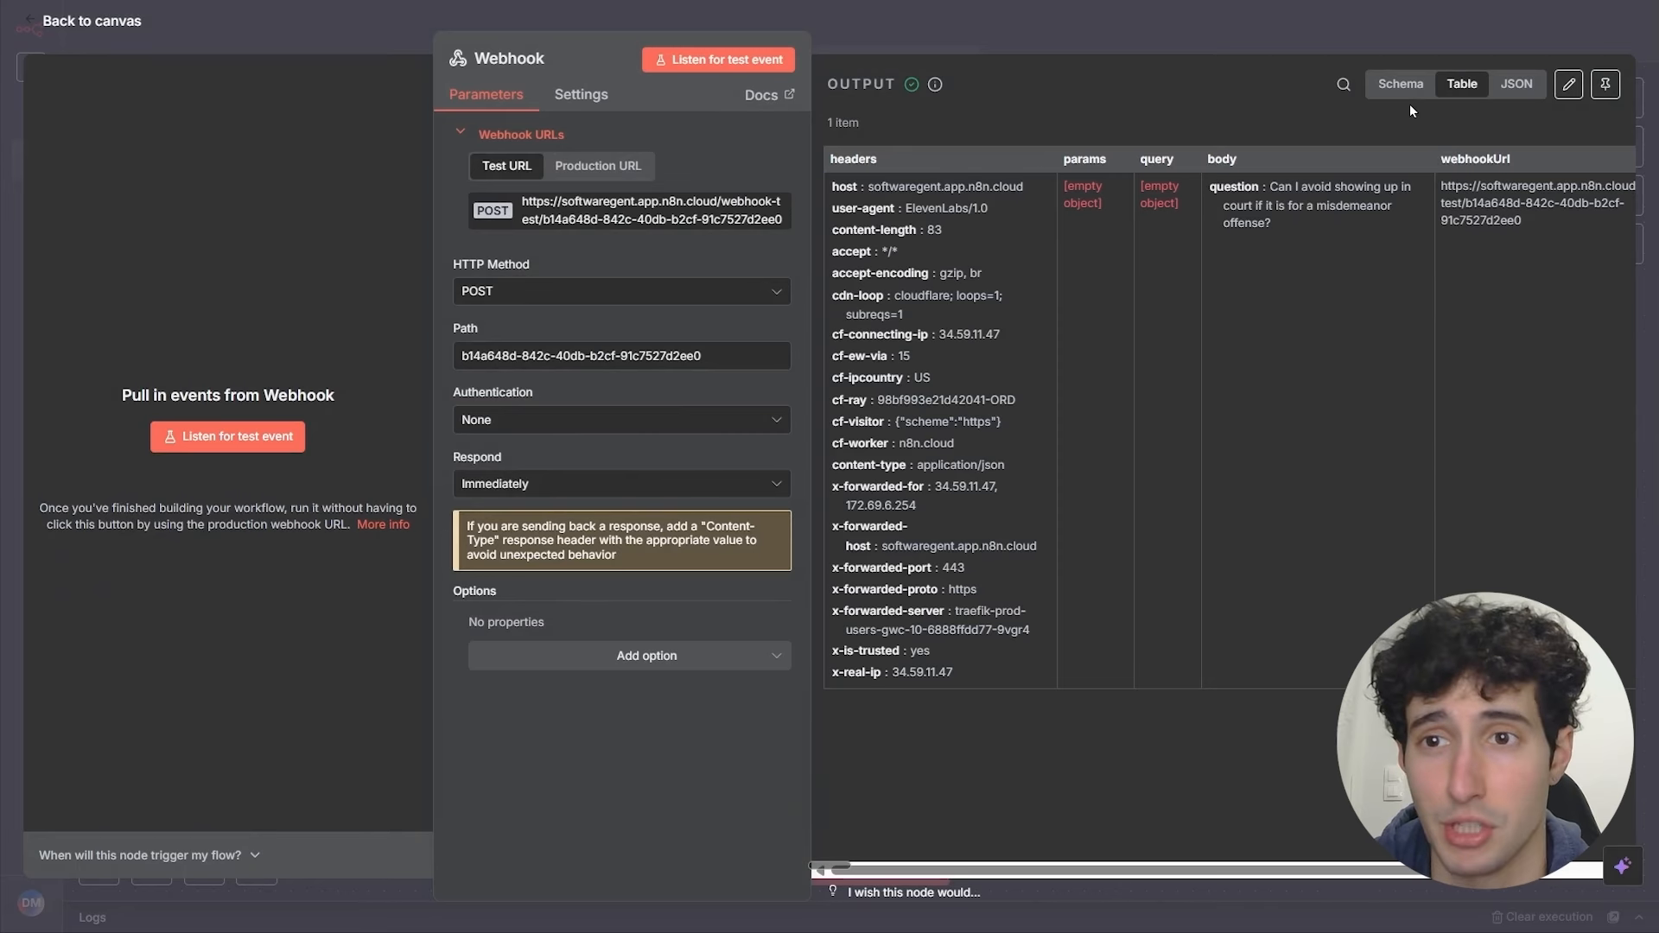
click(1401, 85)
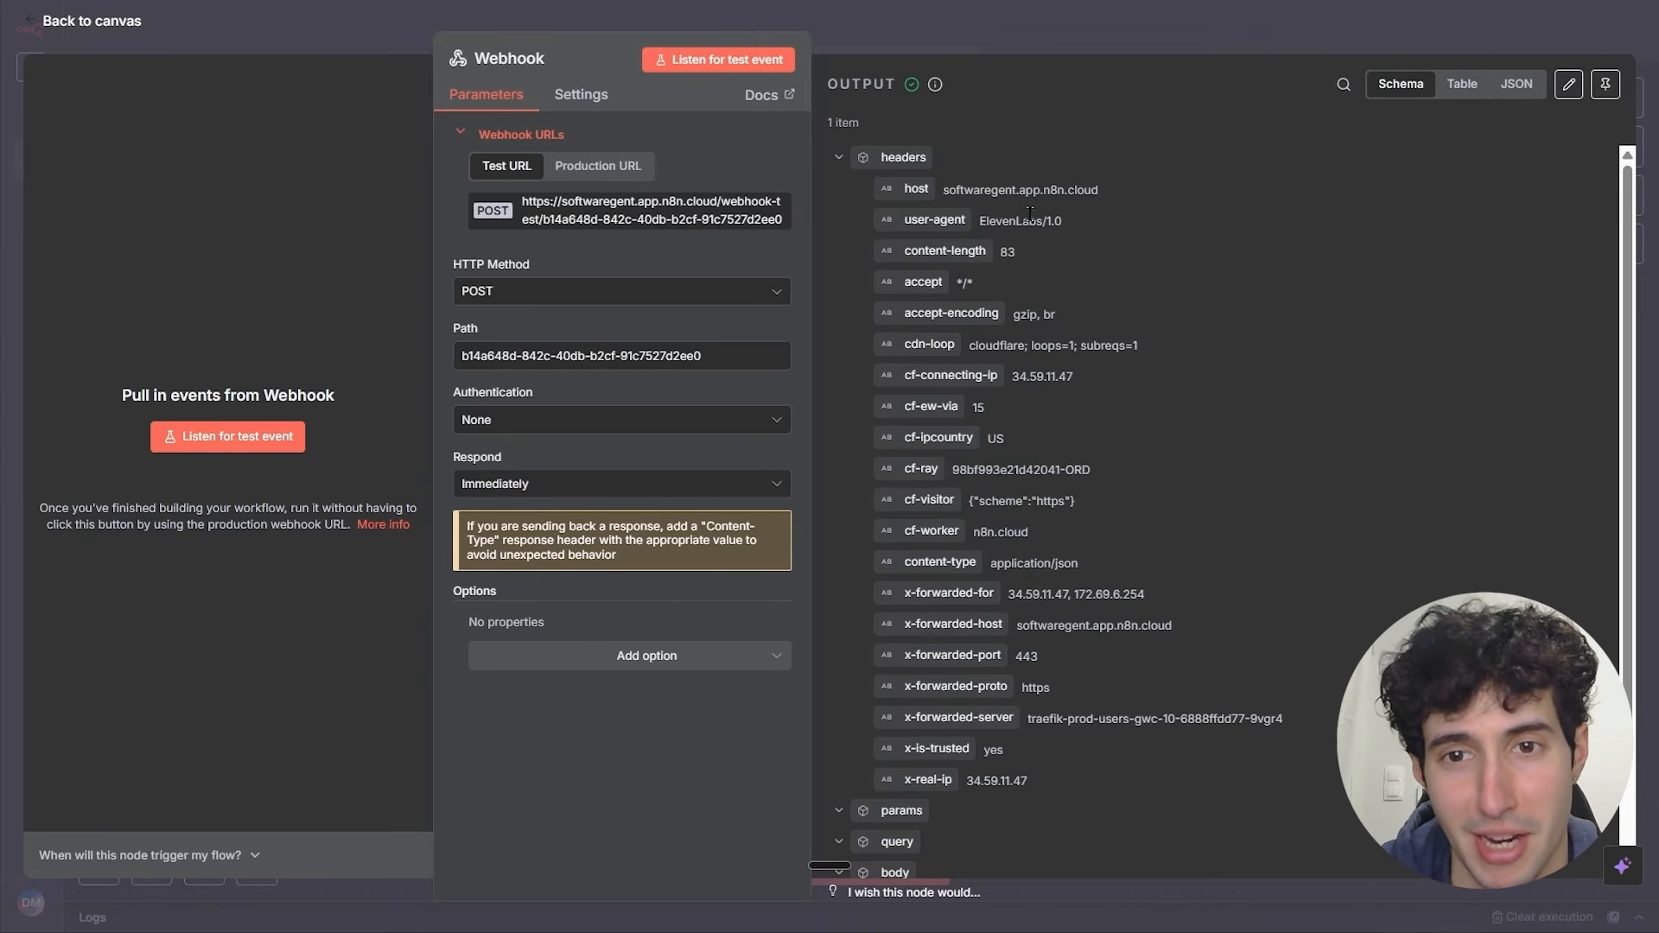
scroll(1020, 332, down, 2)
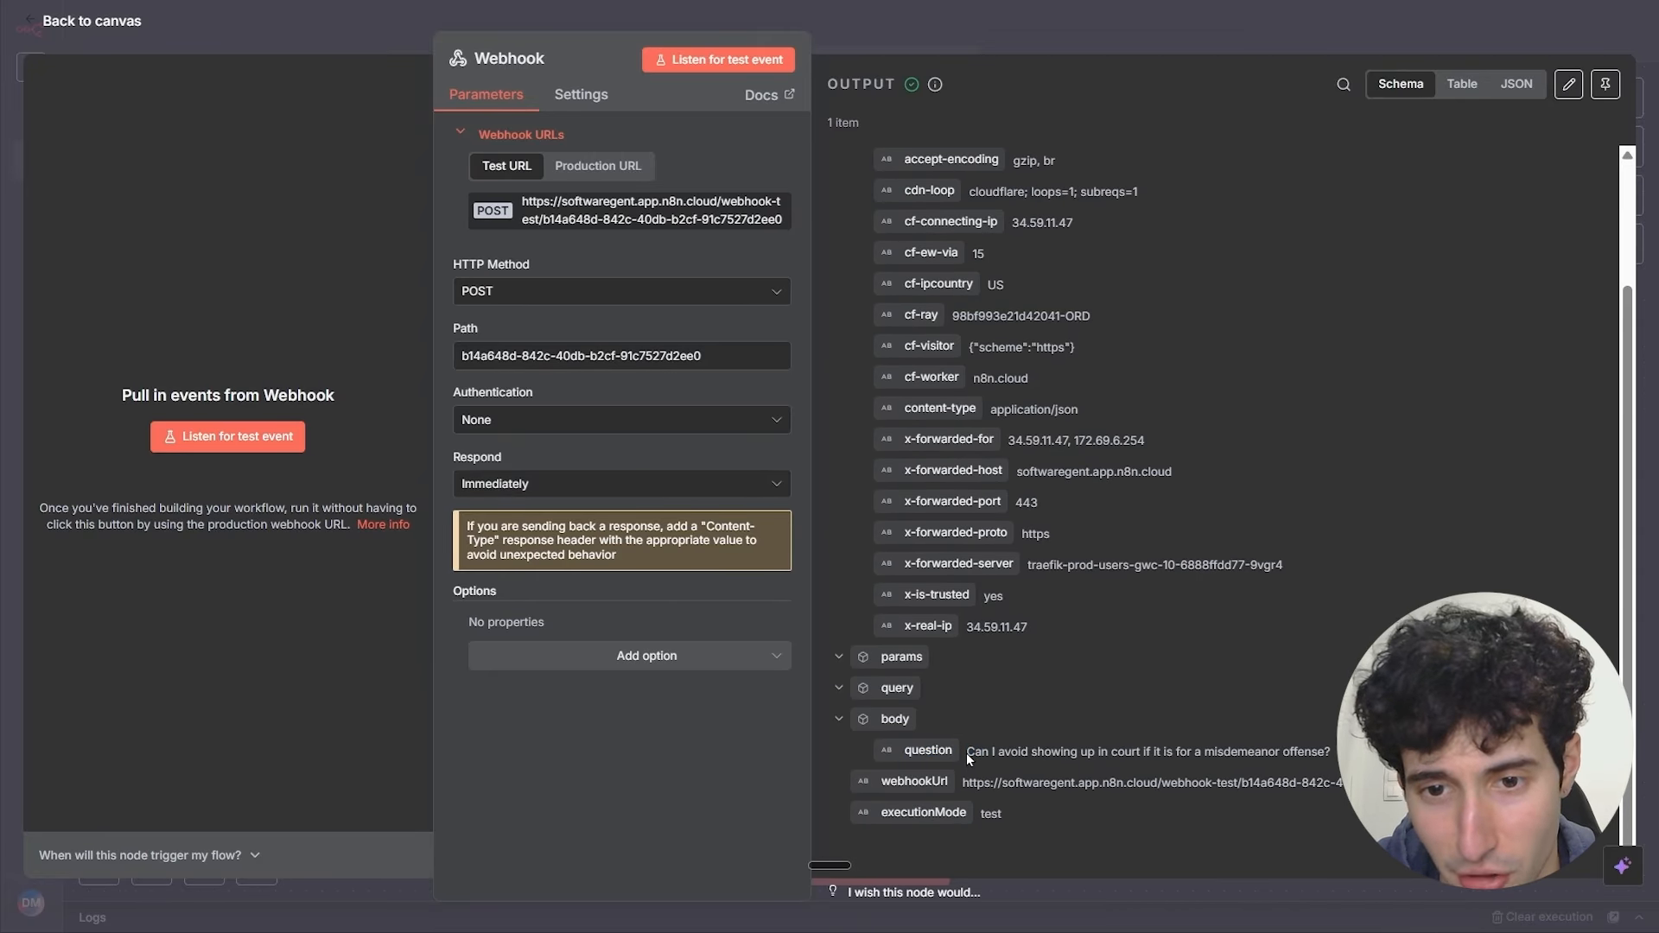
drag(966, 753, 1331, 750)
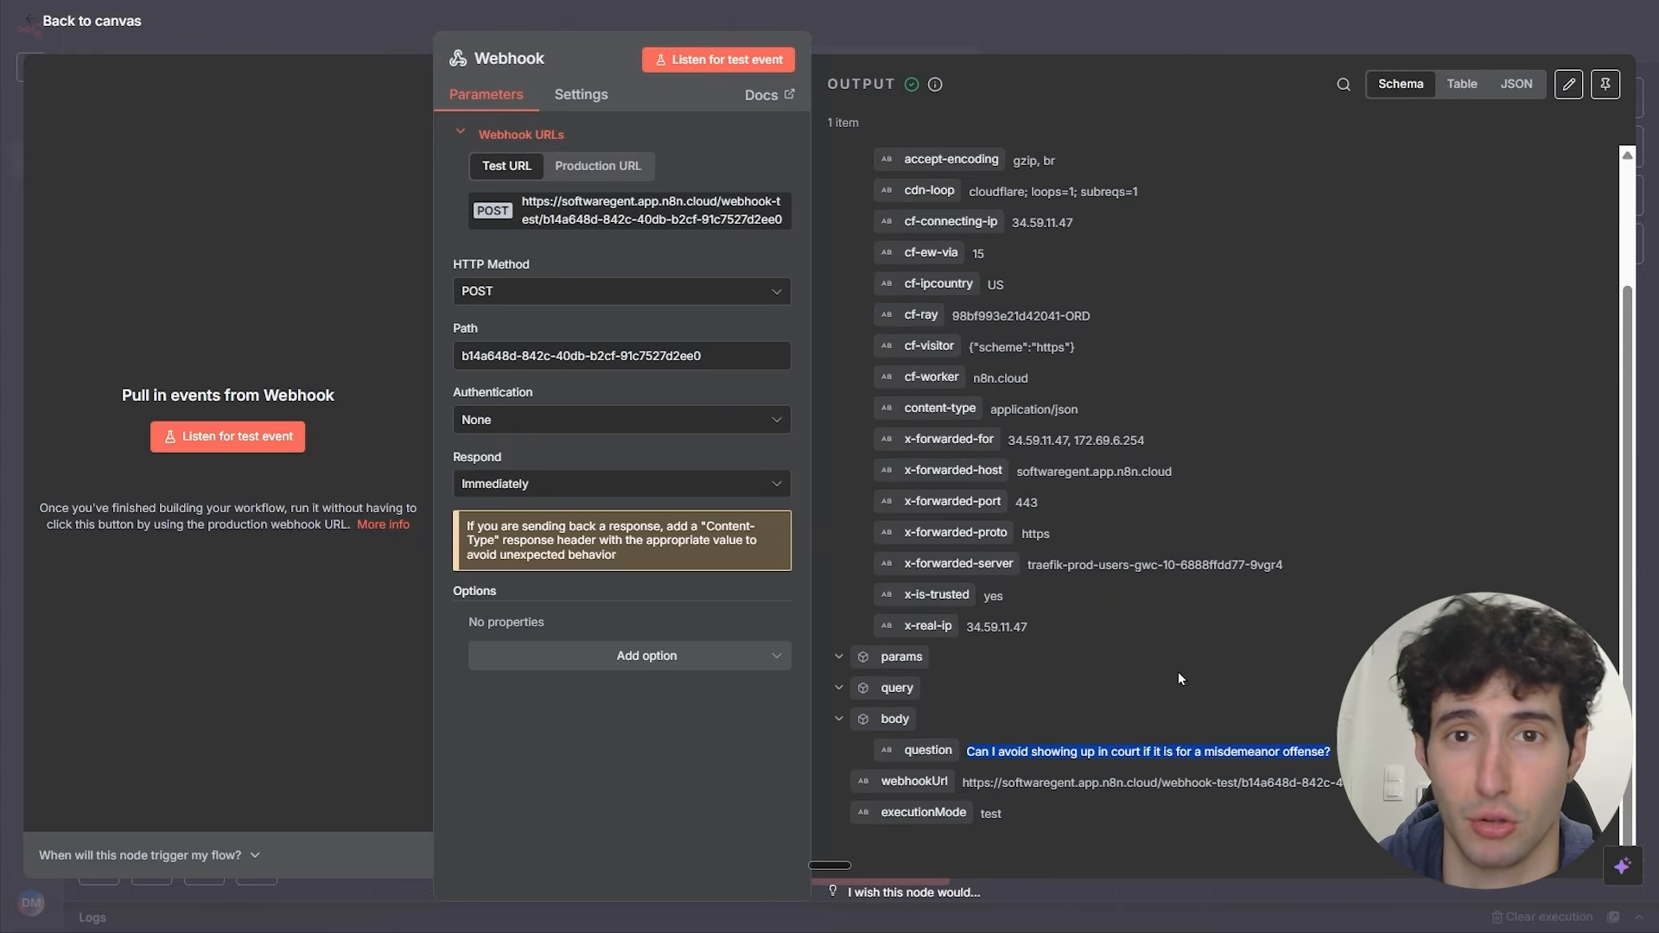
click(1076, 62)
click(1075, 41)
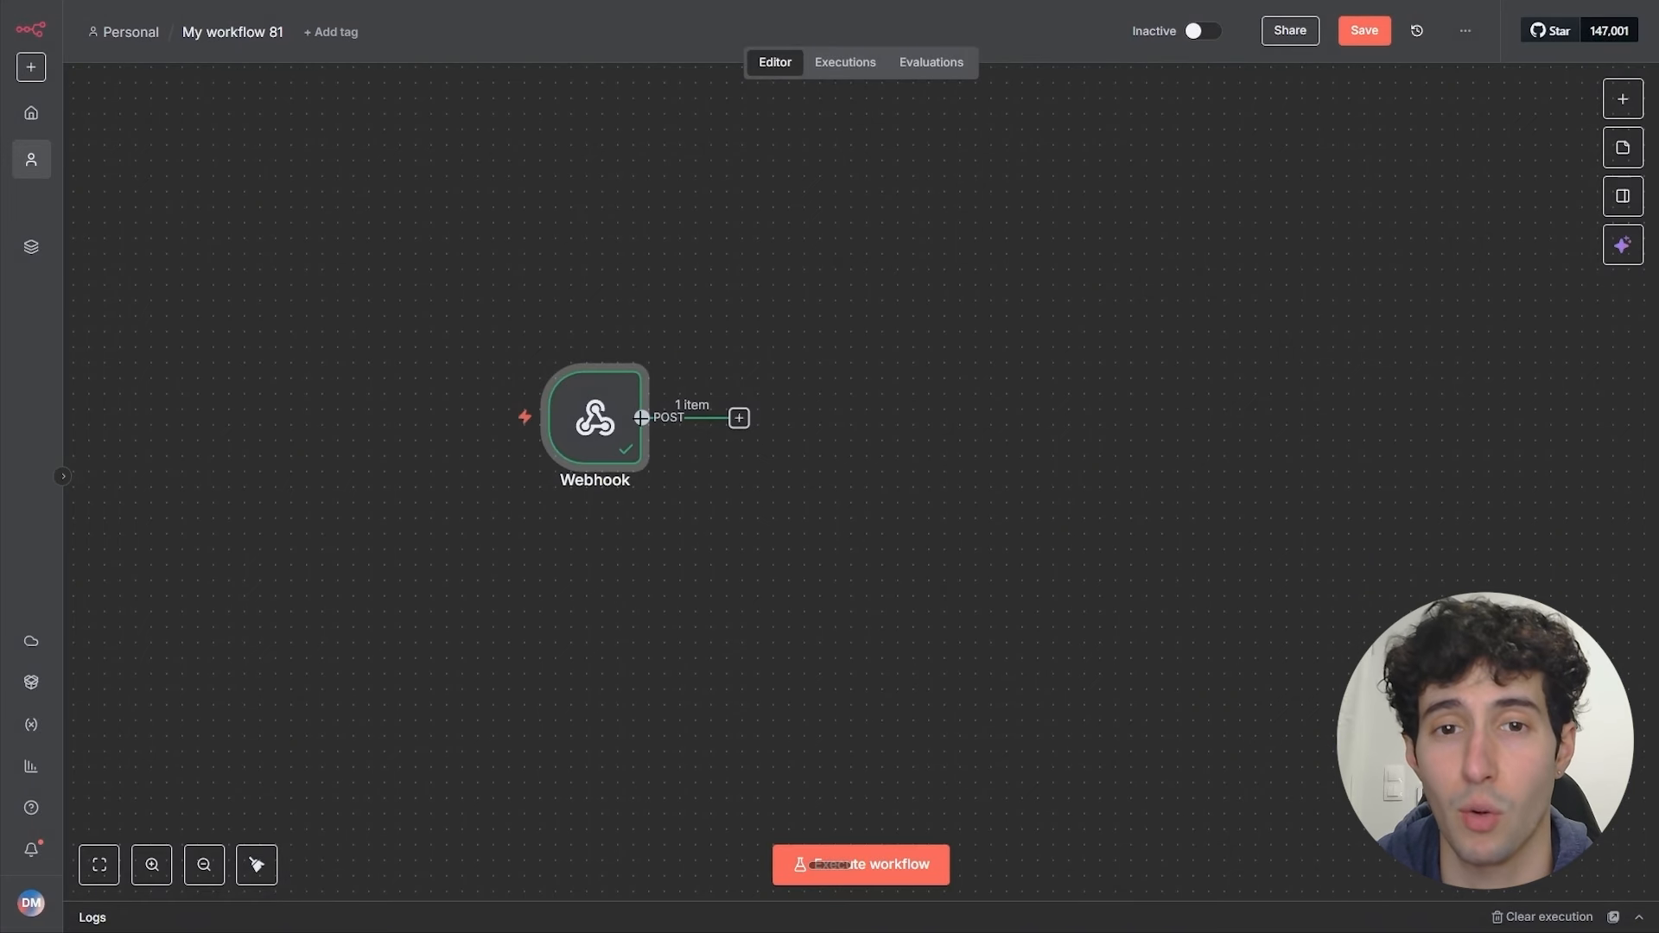
Step: Move the Webhook node further left on the canvas to make room for more nodes
mouse_move(622, 430)
mouse_down()
mouse_move(485, 415)
mouse_move(499, 414)
mouse_up()
mouse_move(662, 273)
mouse_down()
mouse_move(1203, 548)
mouse_move(1334, 588)
mouse_up()
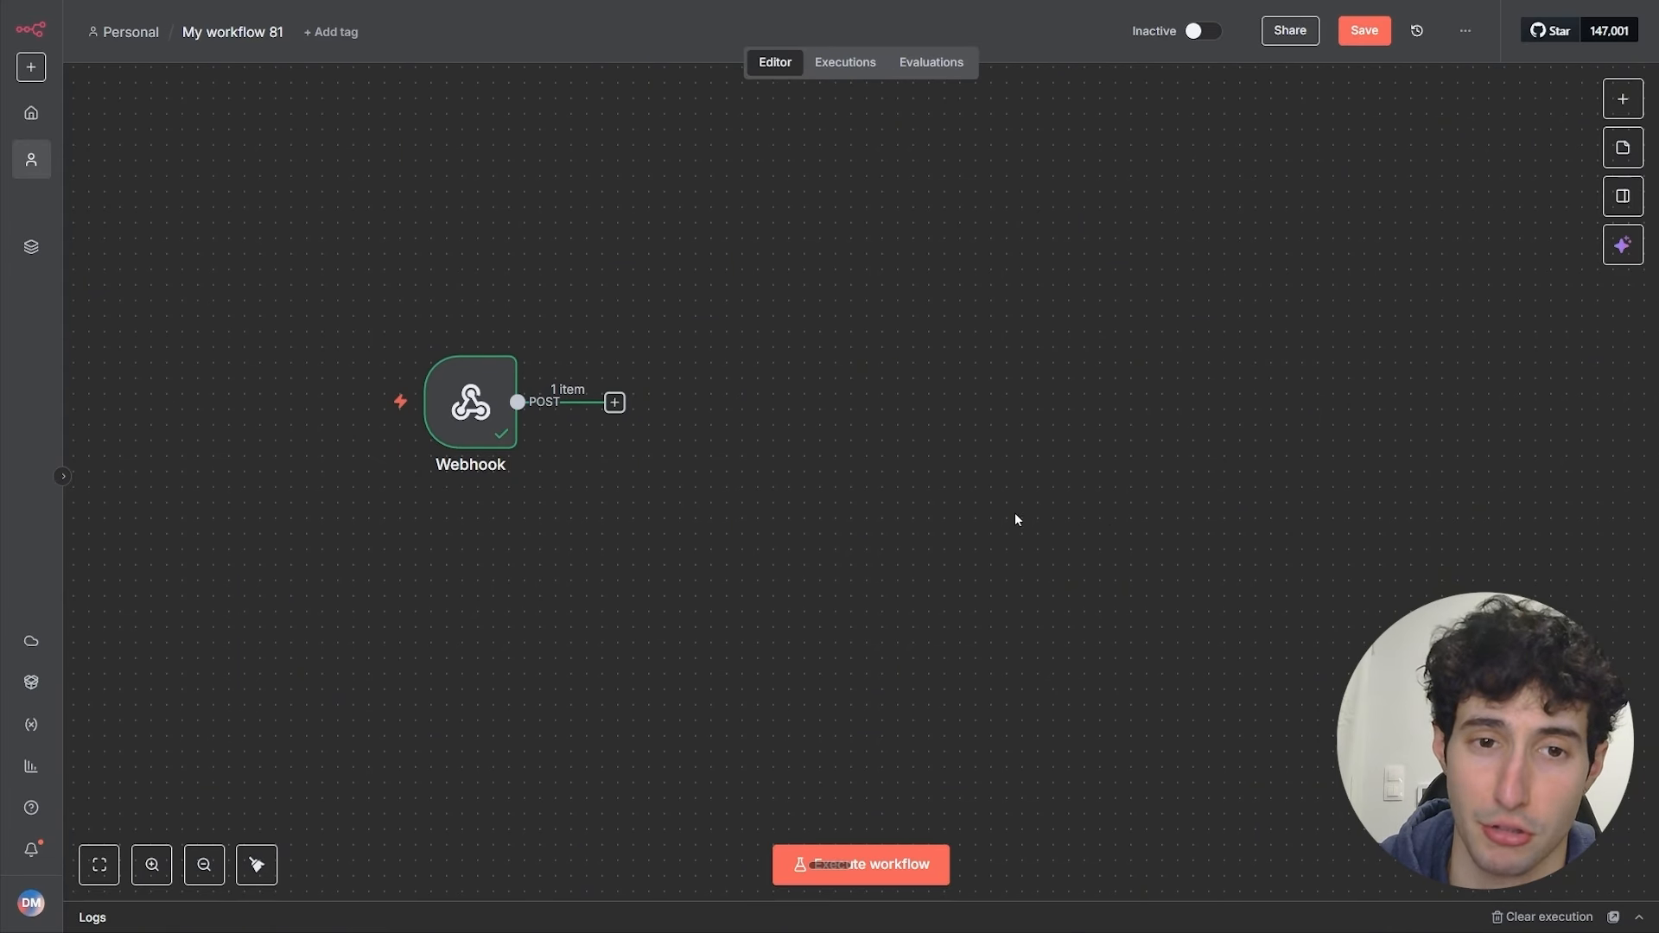
scroll(1014, 515, right, 3)
scroll(1015, 515, down, 1)
drag(492, 226, 1179, 542)
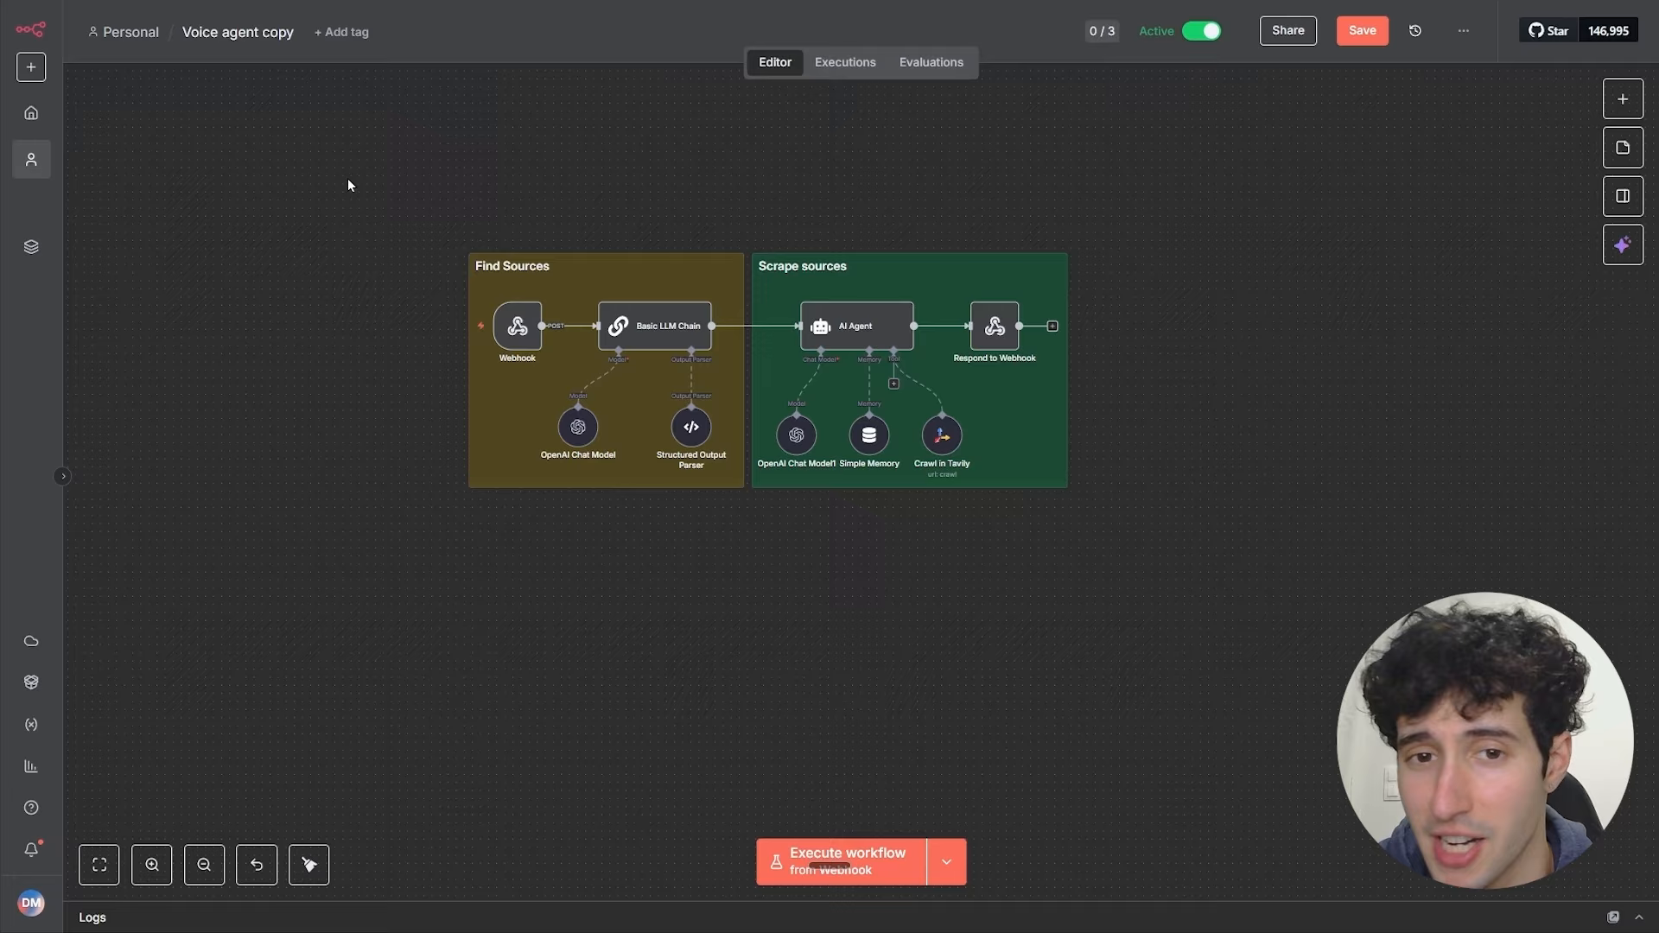
Step: Copy all 11 nodes of the Voice agent copy workflow and paste them into My workflow 81
drag(348, 181, 1222, 588)
right_click(1030, 418)
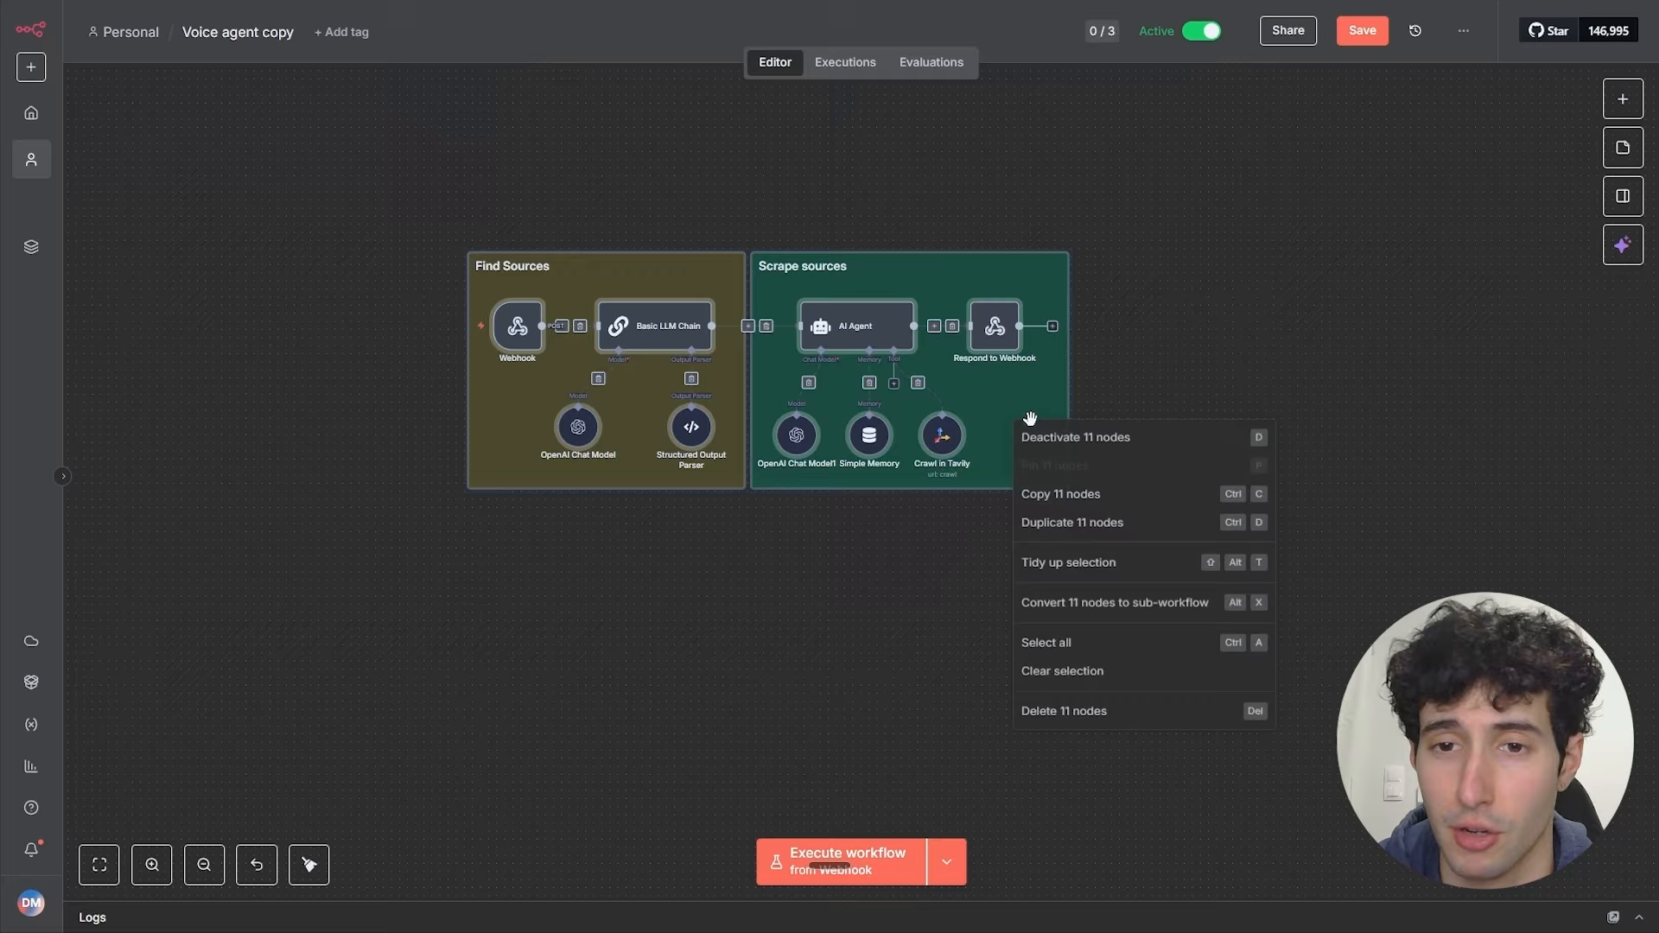
click(1056, 499)
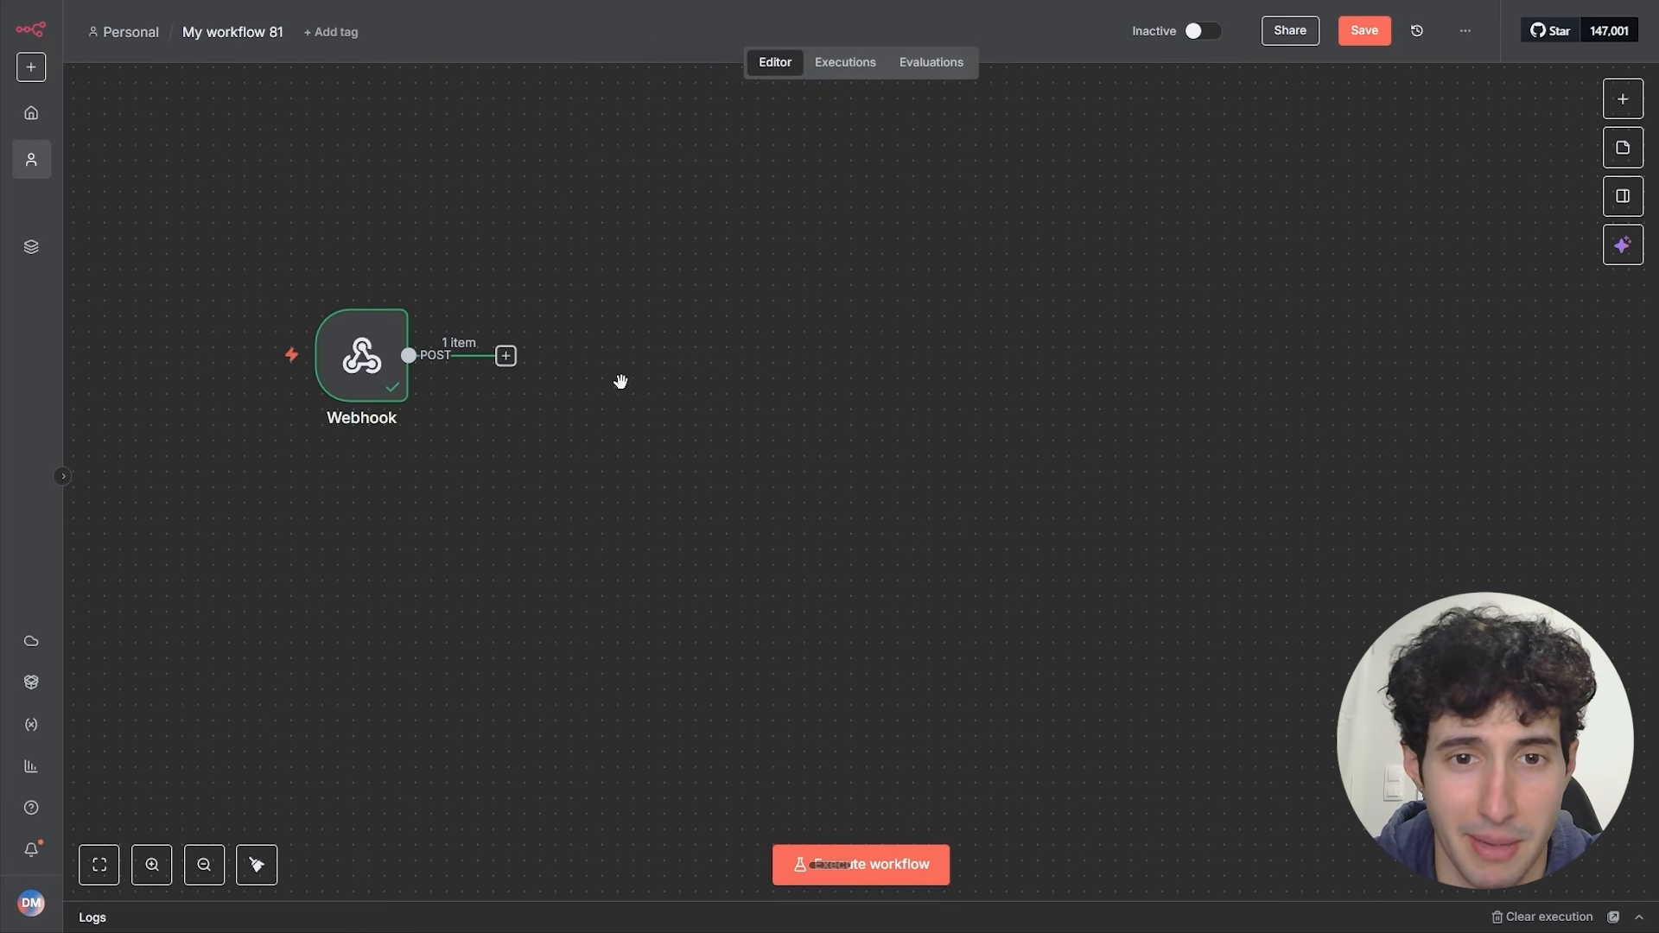
key(ctrl+v)
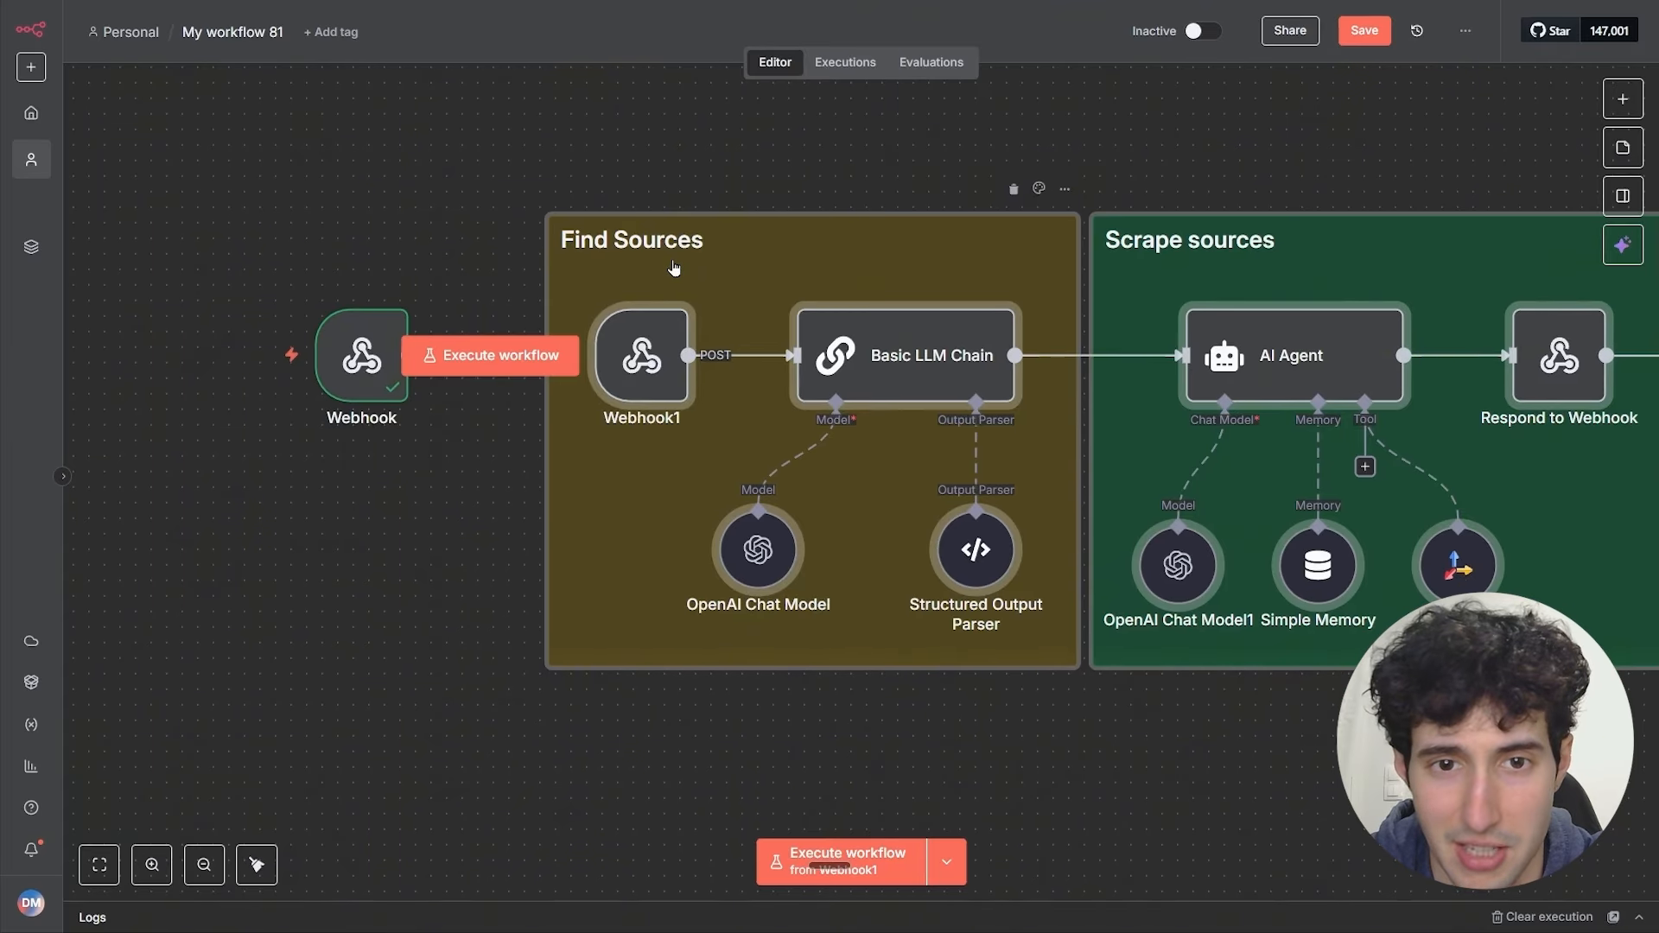
Step: Replace the pasted Webhook1 node with the original Webhook in the Find Sources group, and connect it to the Basic LLM Chain
click(580, 171)
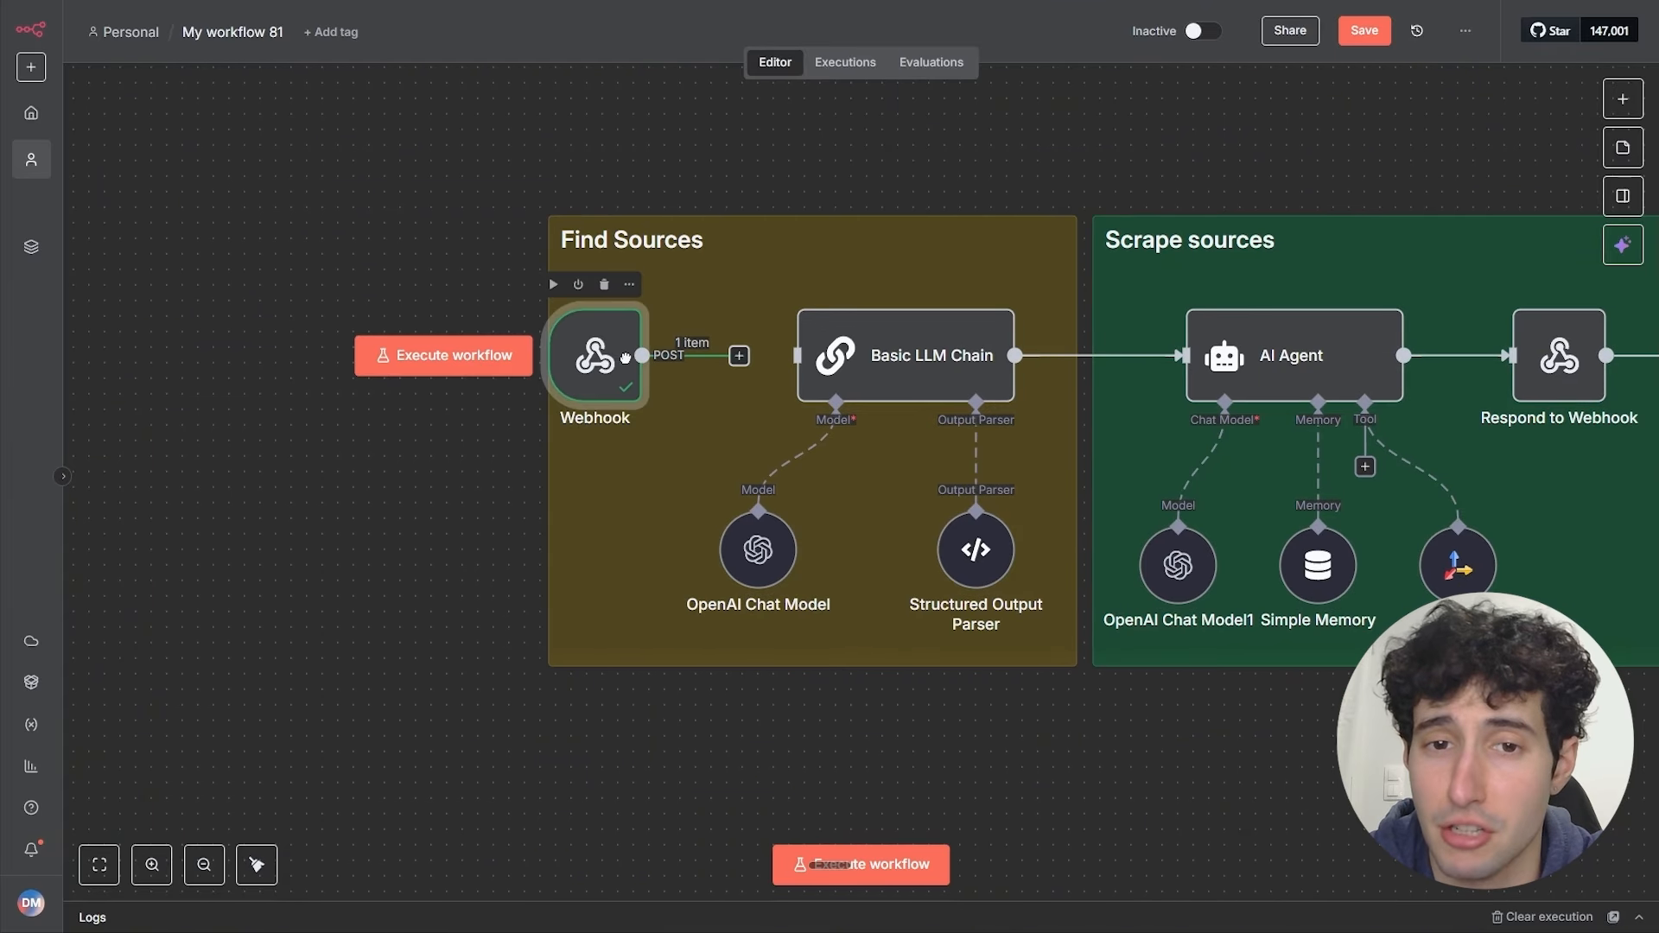
drag(595, 356, 610, 355)
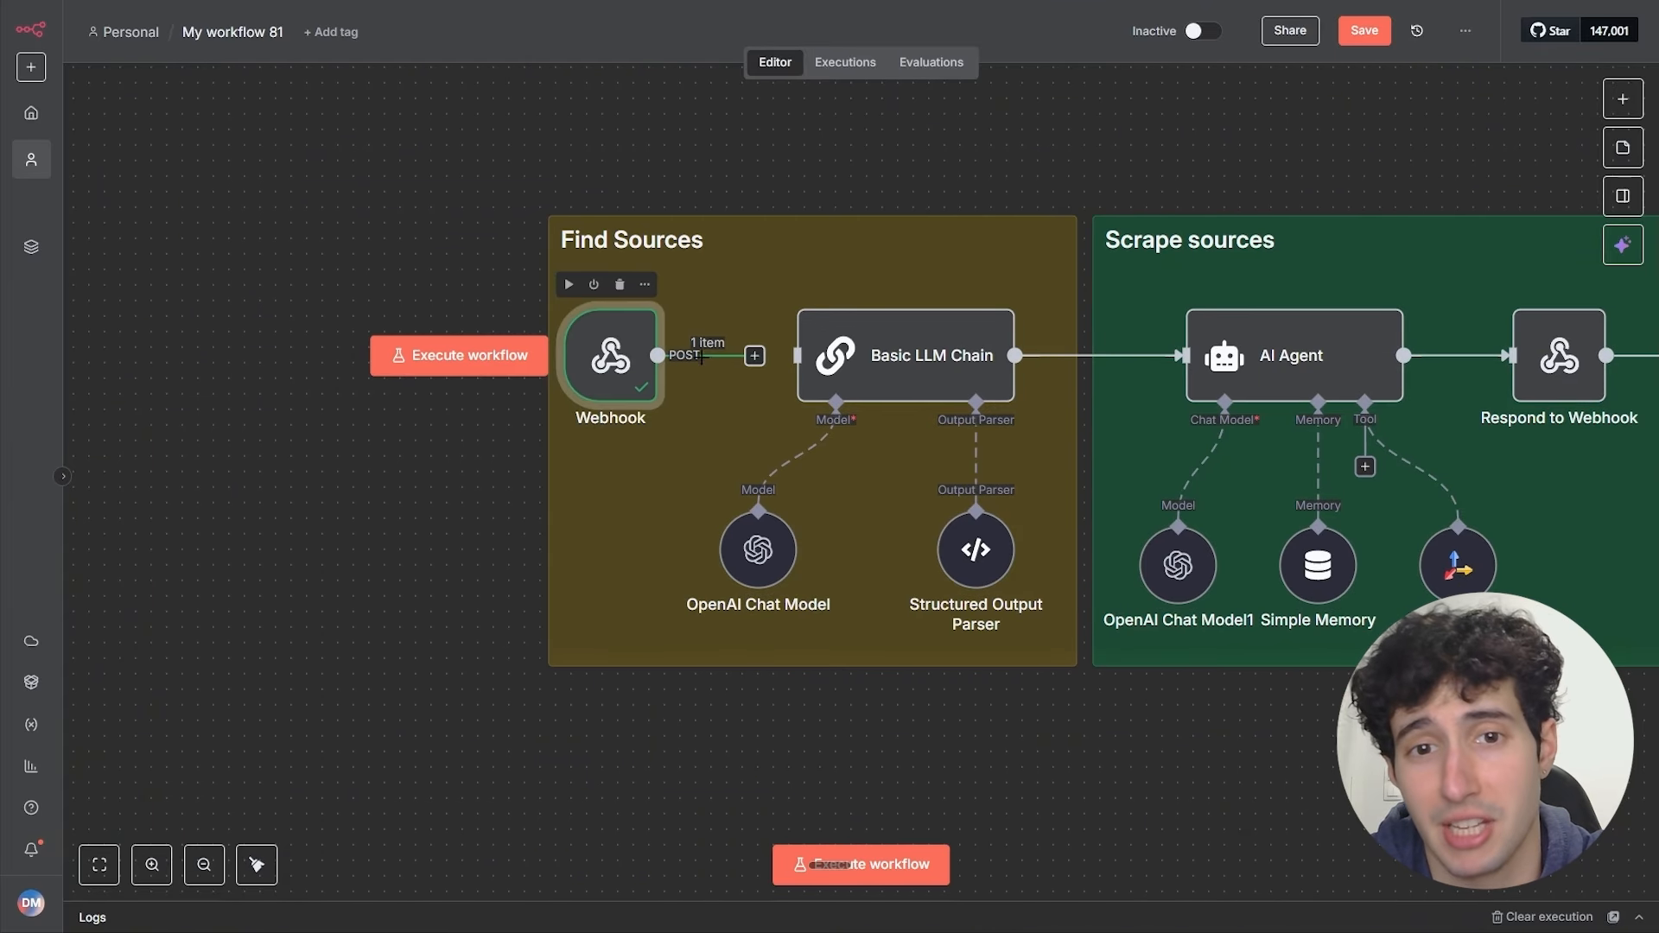
drag(755, 367, 821, 371)
click(946, 376)
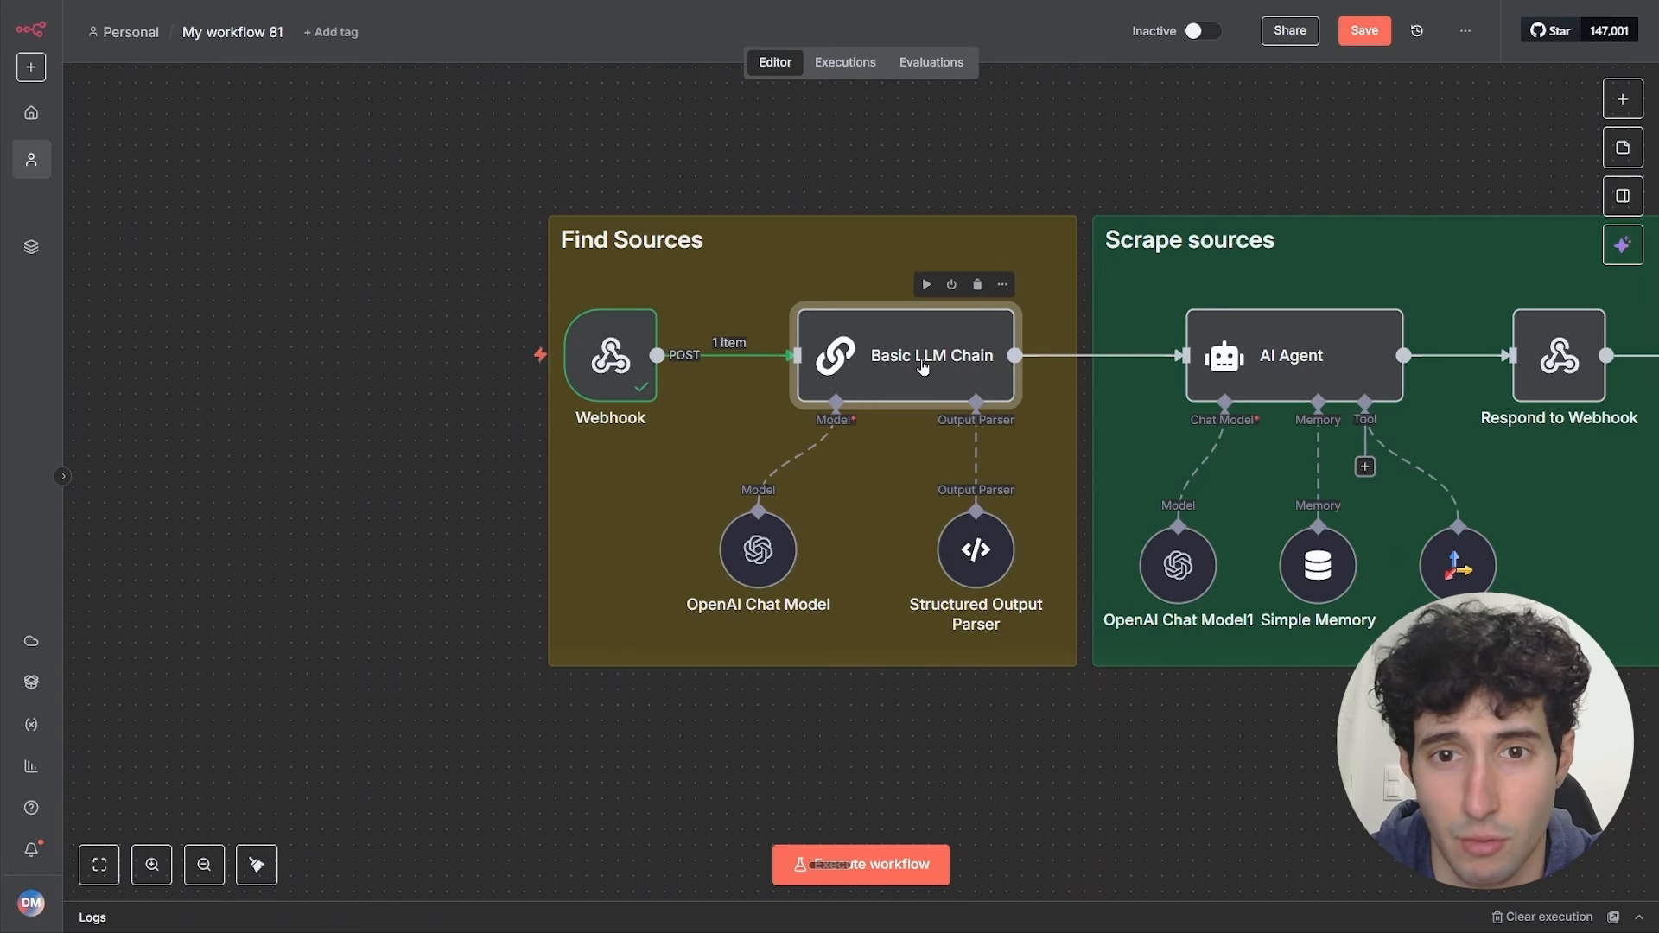
Step: Check the model settings of the Find Sources OpenAI Chat Model and open its parent Basic LLM Chain node
scroll(844, 380, right, 2)
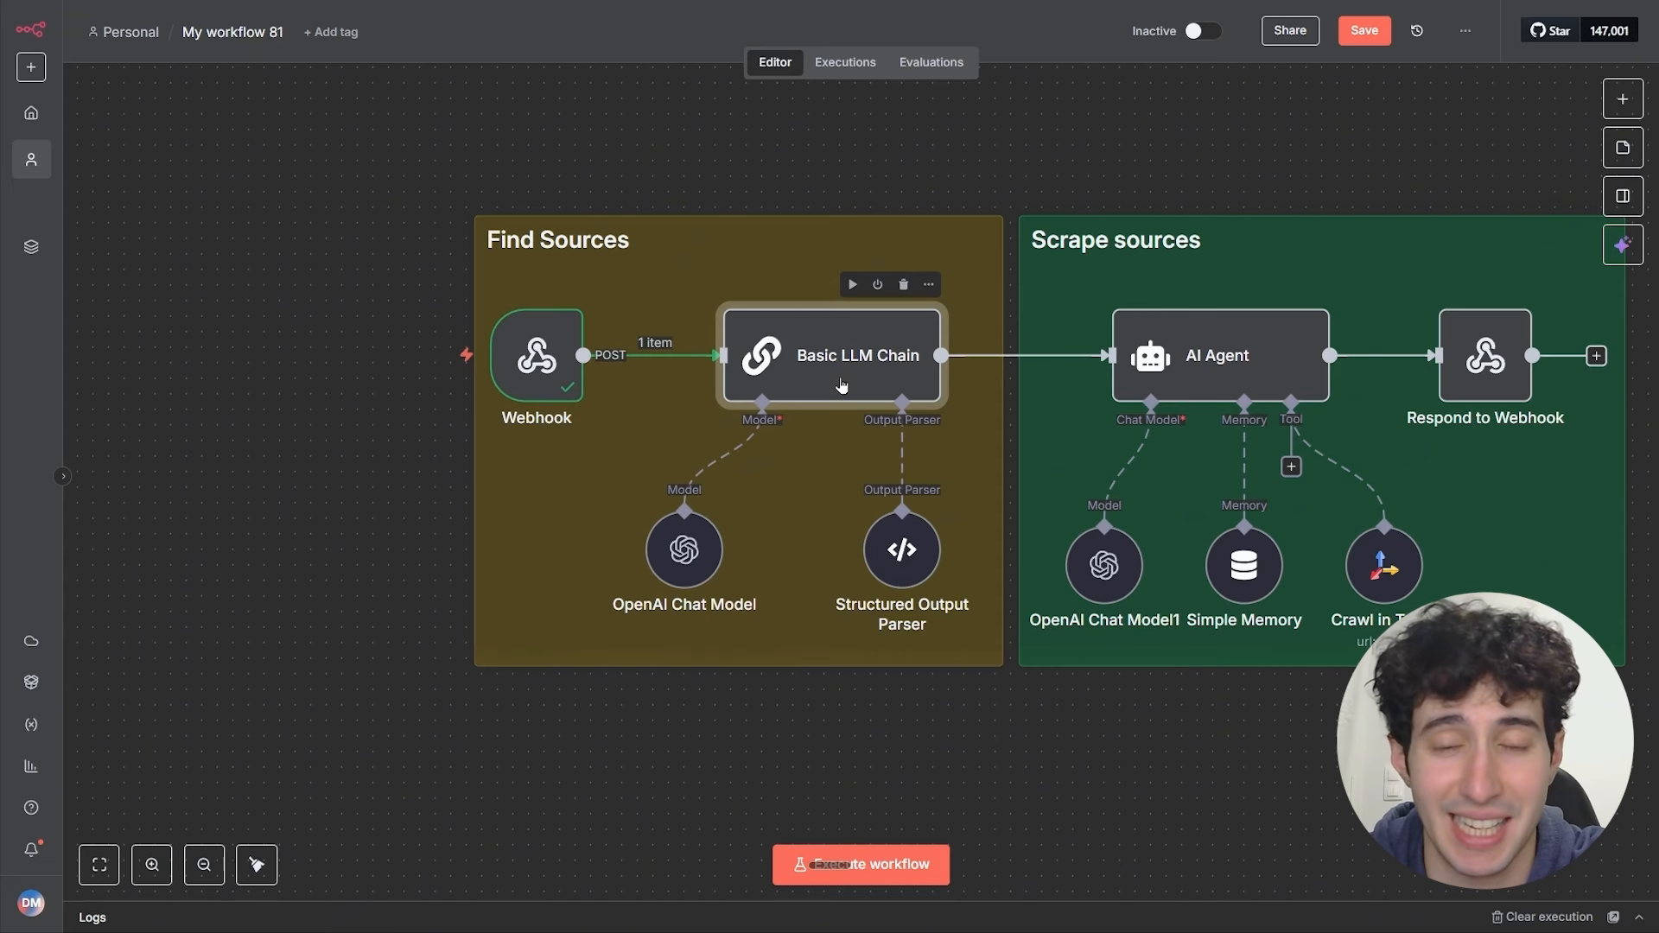
double_click(676, 557)
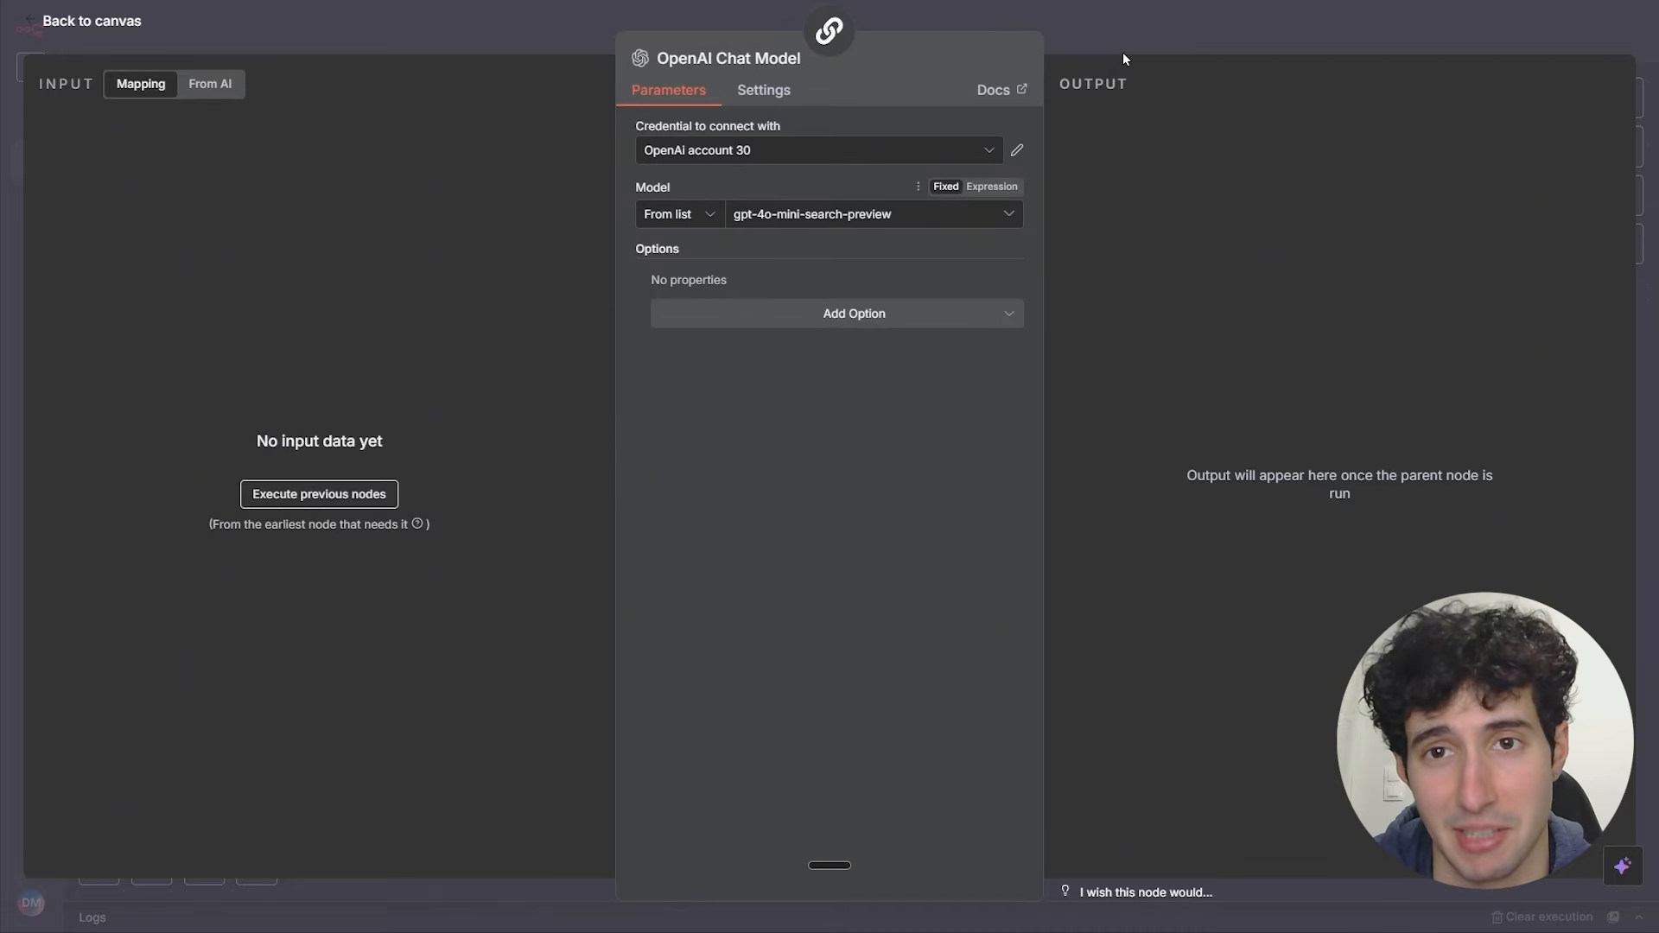
click(829, 30)
Step: In the Basic LLM Chain prompt, replace the SearchQuery expression after "This is my question:" with the Webhook's body question field
click(1014, 359)
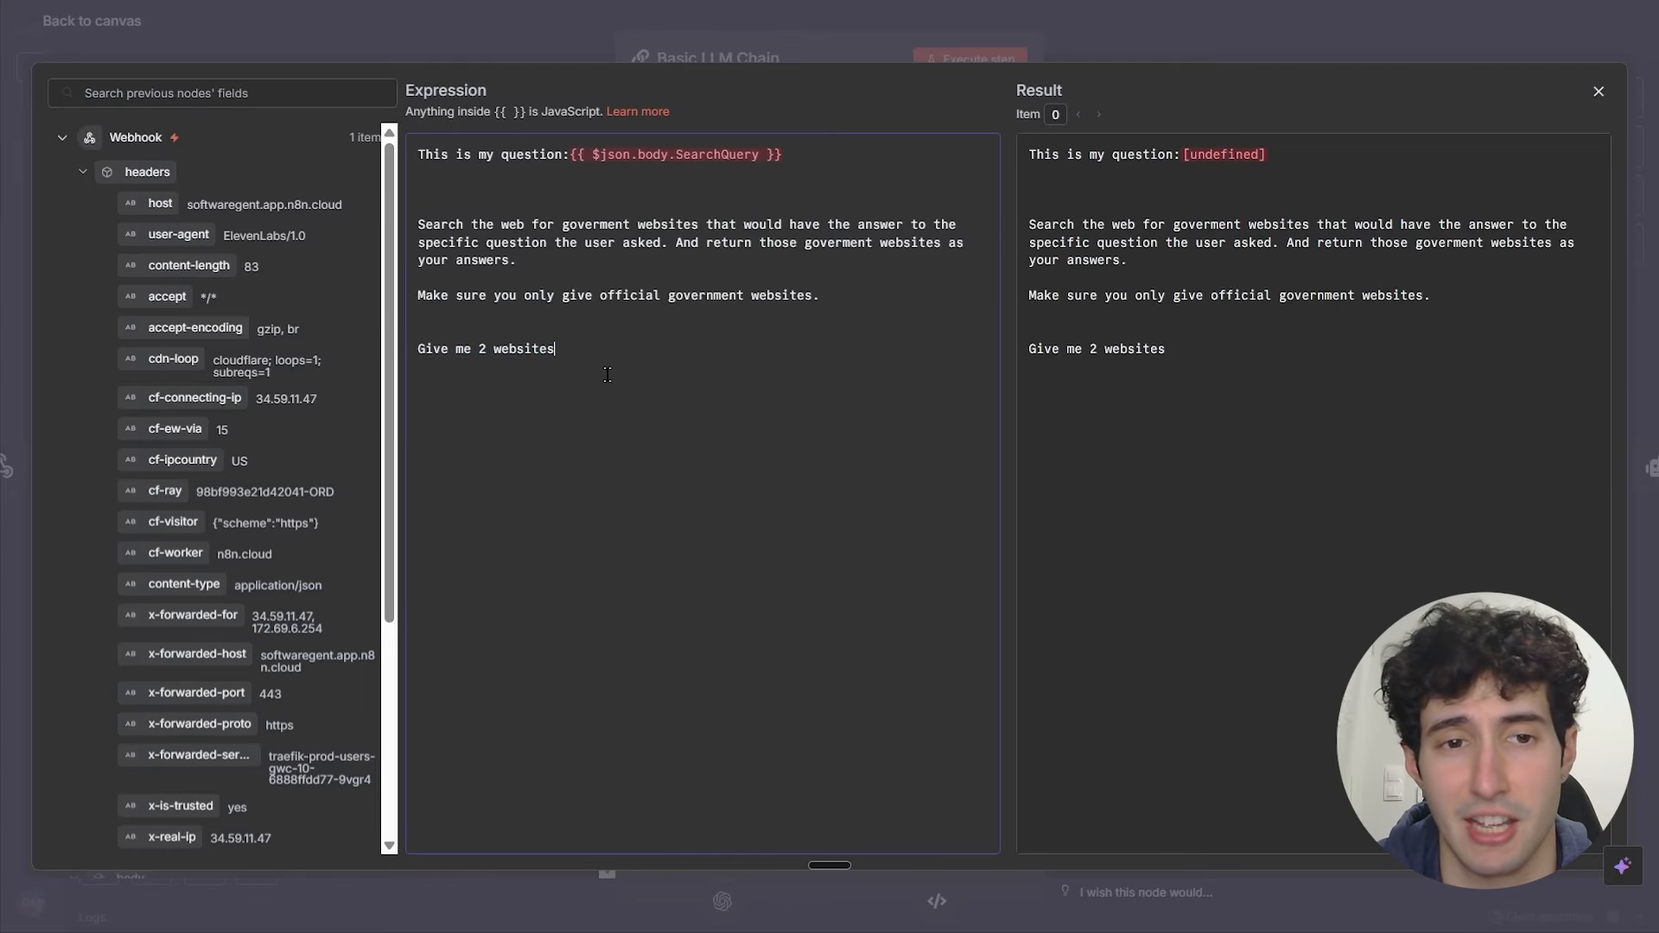
drag(804, 154, 577, 156)
key(BackSpace)
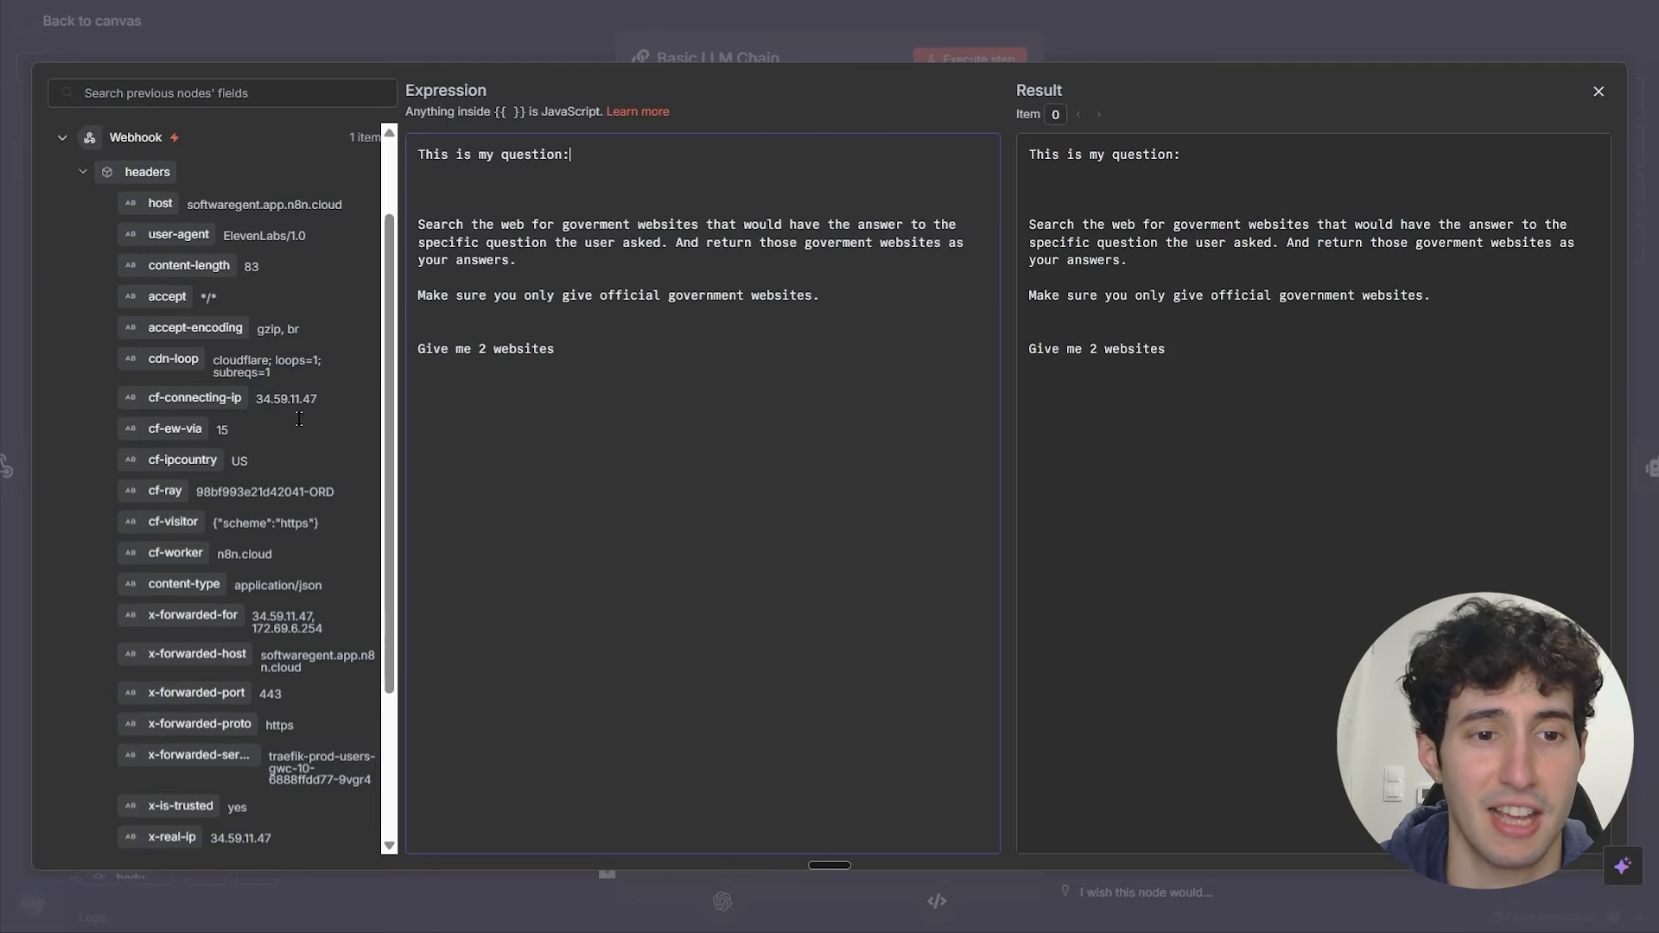
scroll(289, 441, down, 5)
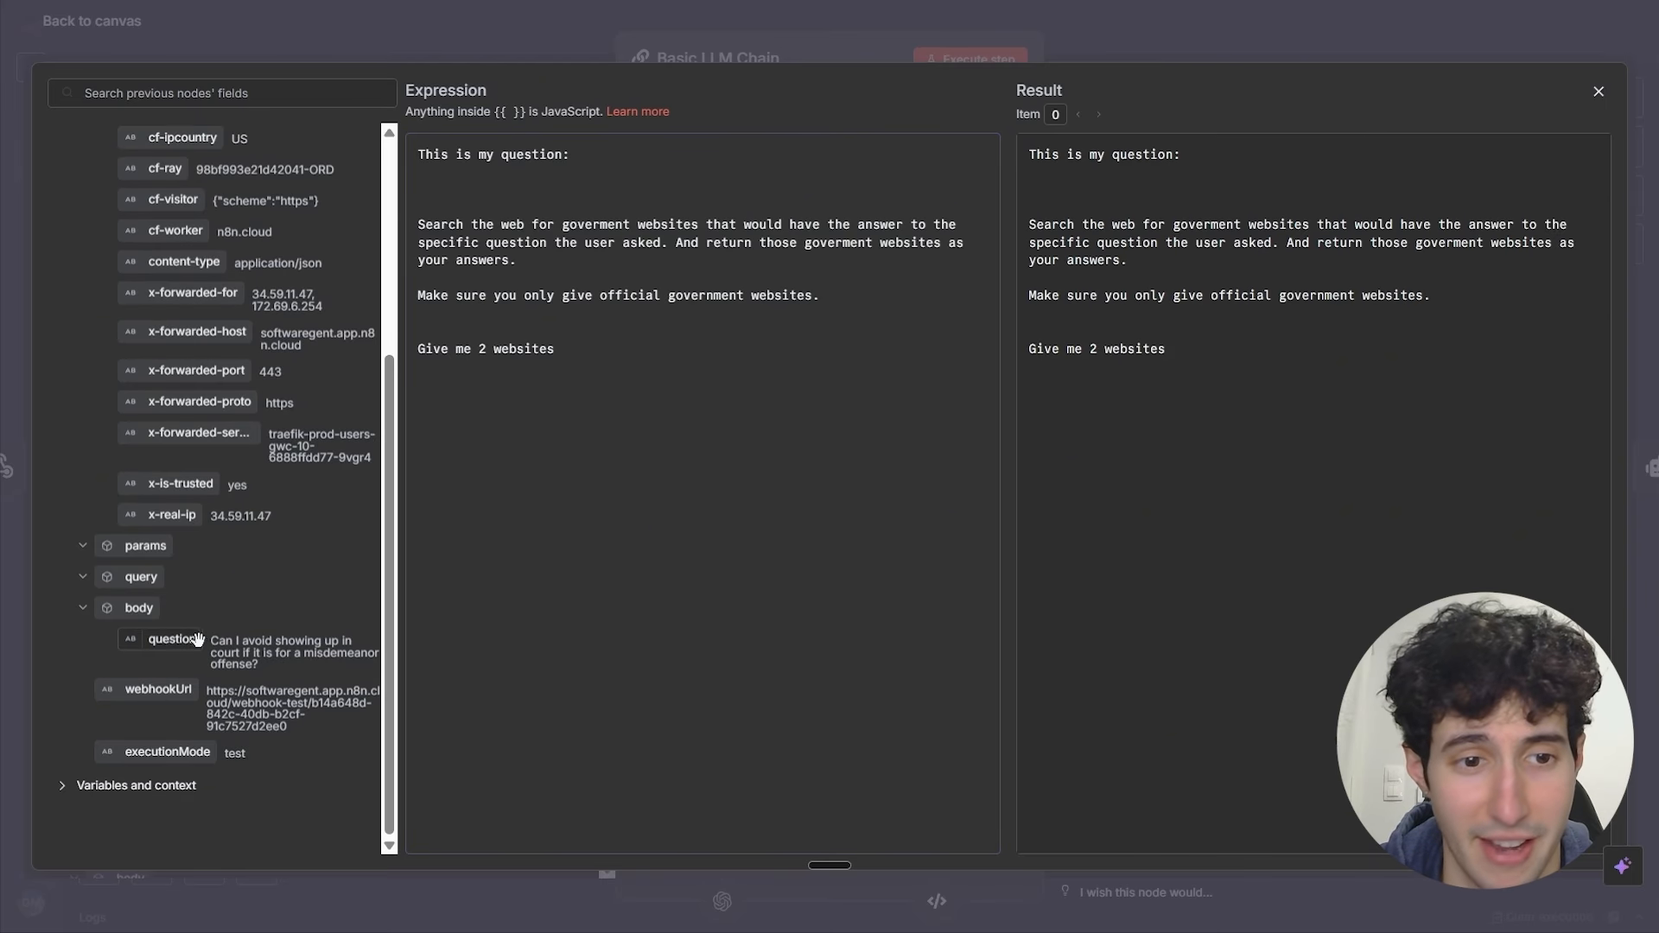
drag(168, 638, 608, 156)
click(1598, 90)
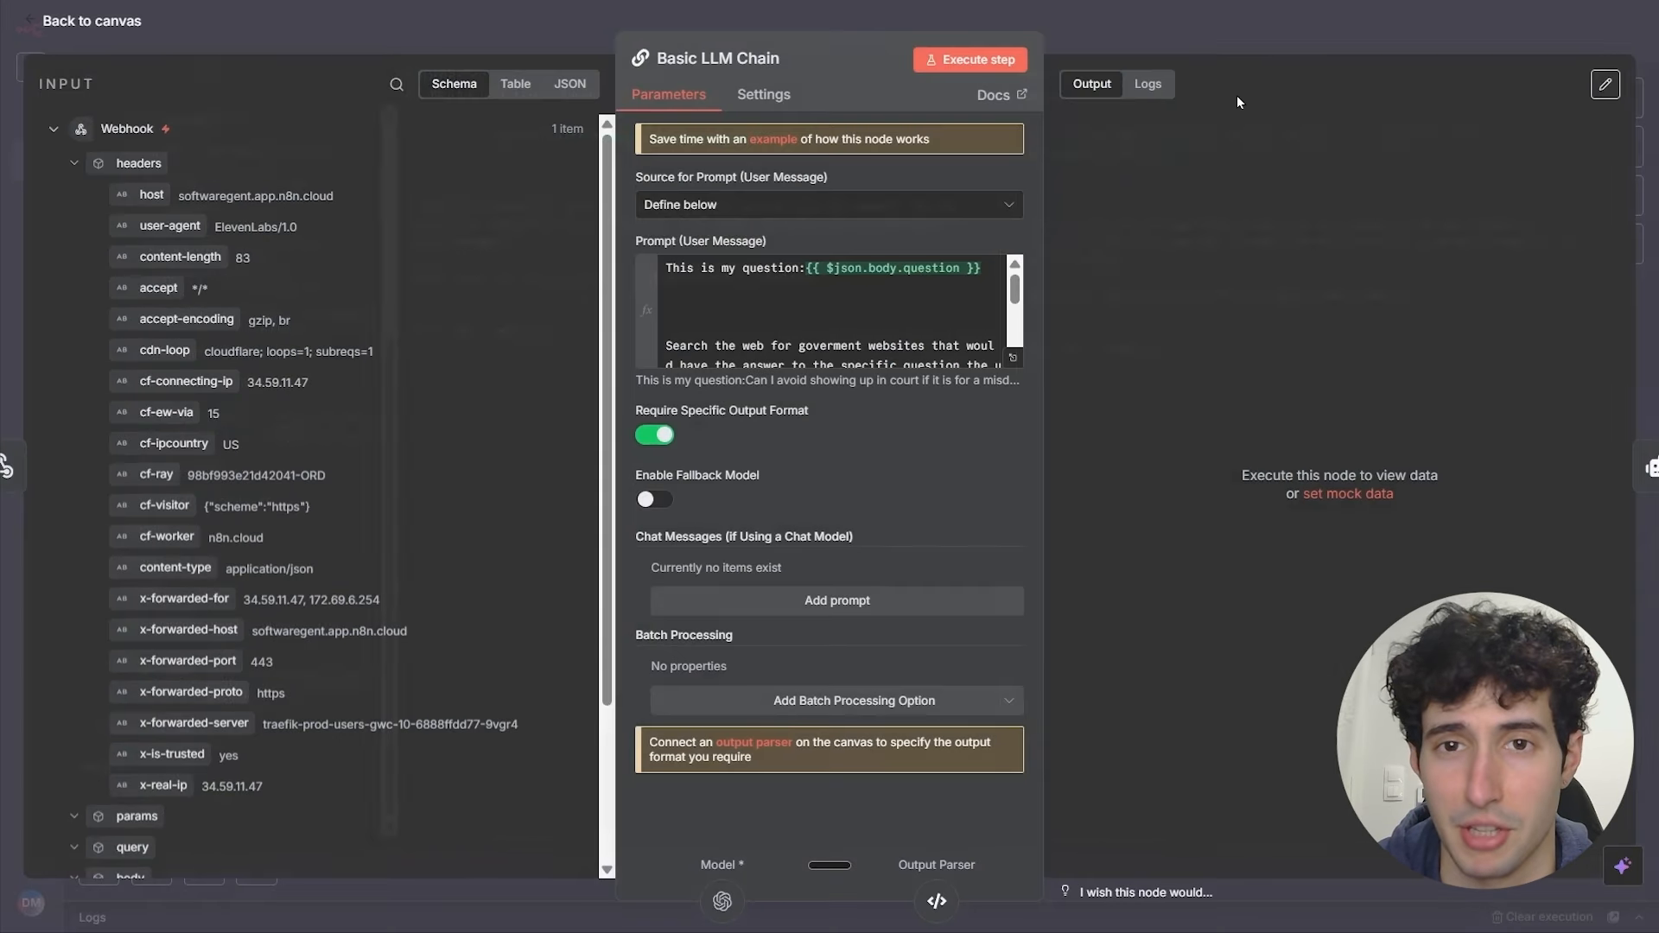
key(Escape)
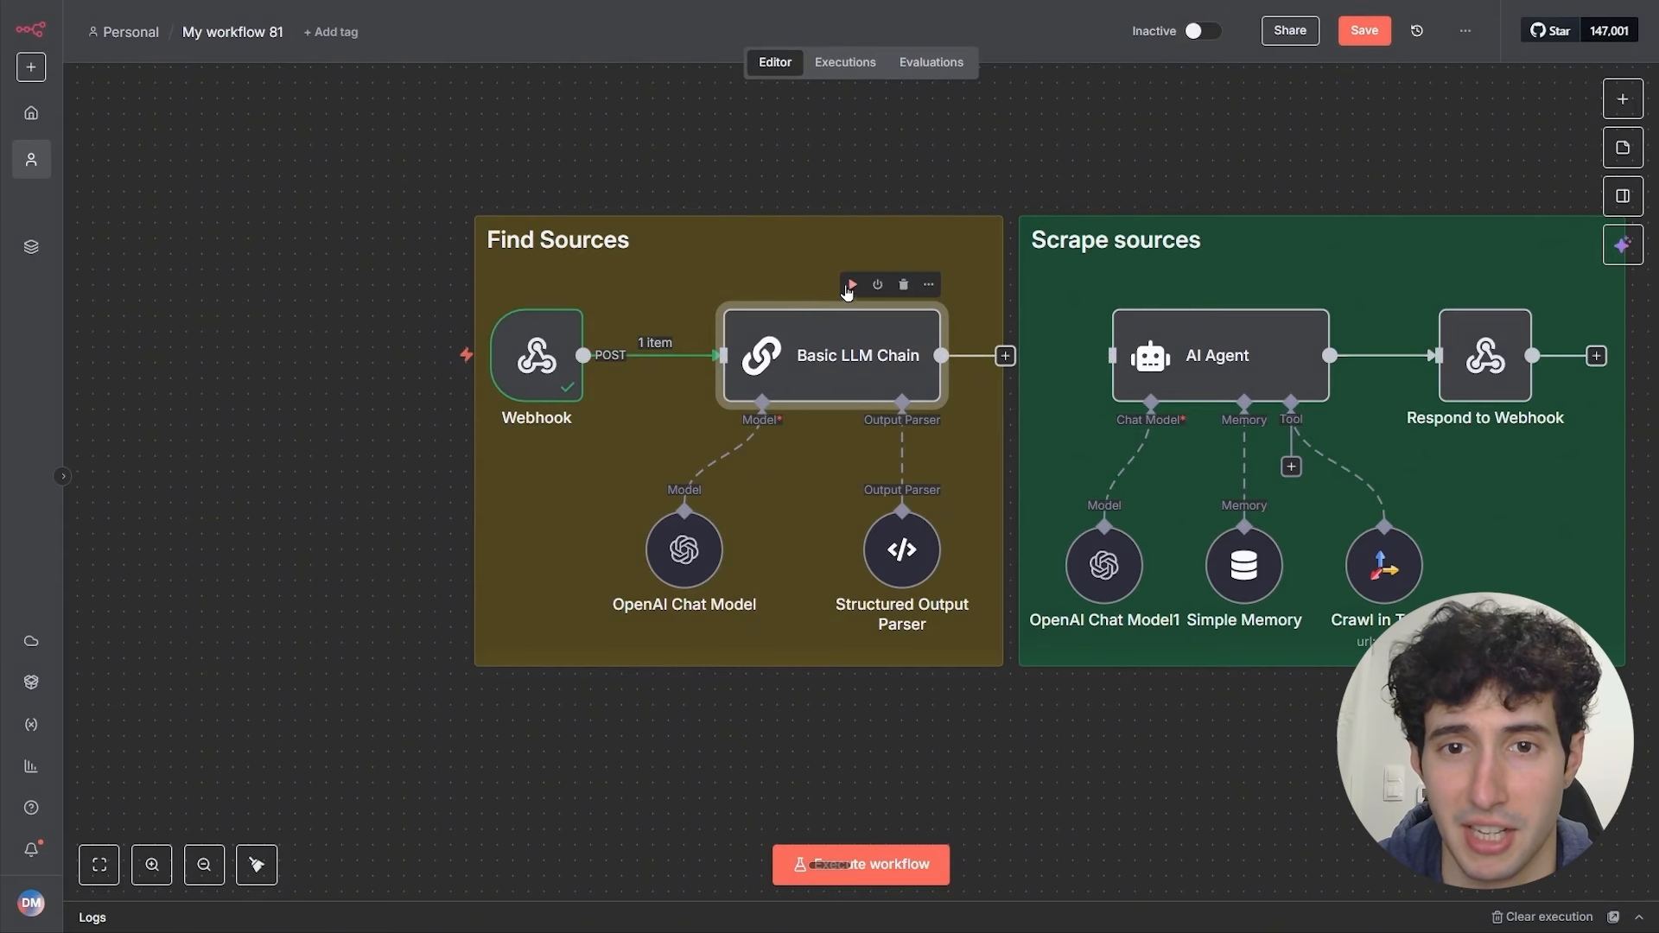
Step: Execute the Basic LLM Chain node on its own and inspect the website URLs in its output
click(848, 289)
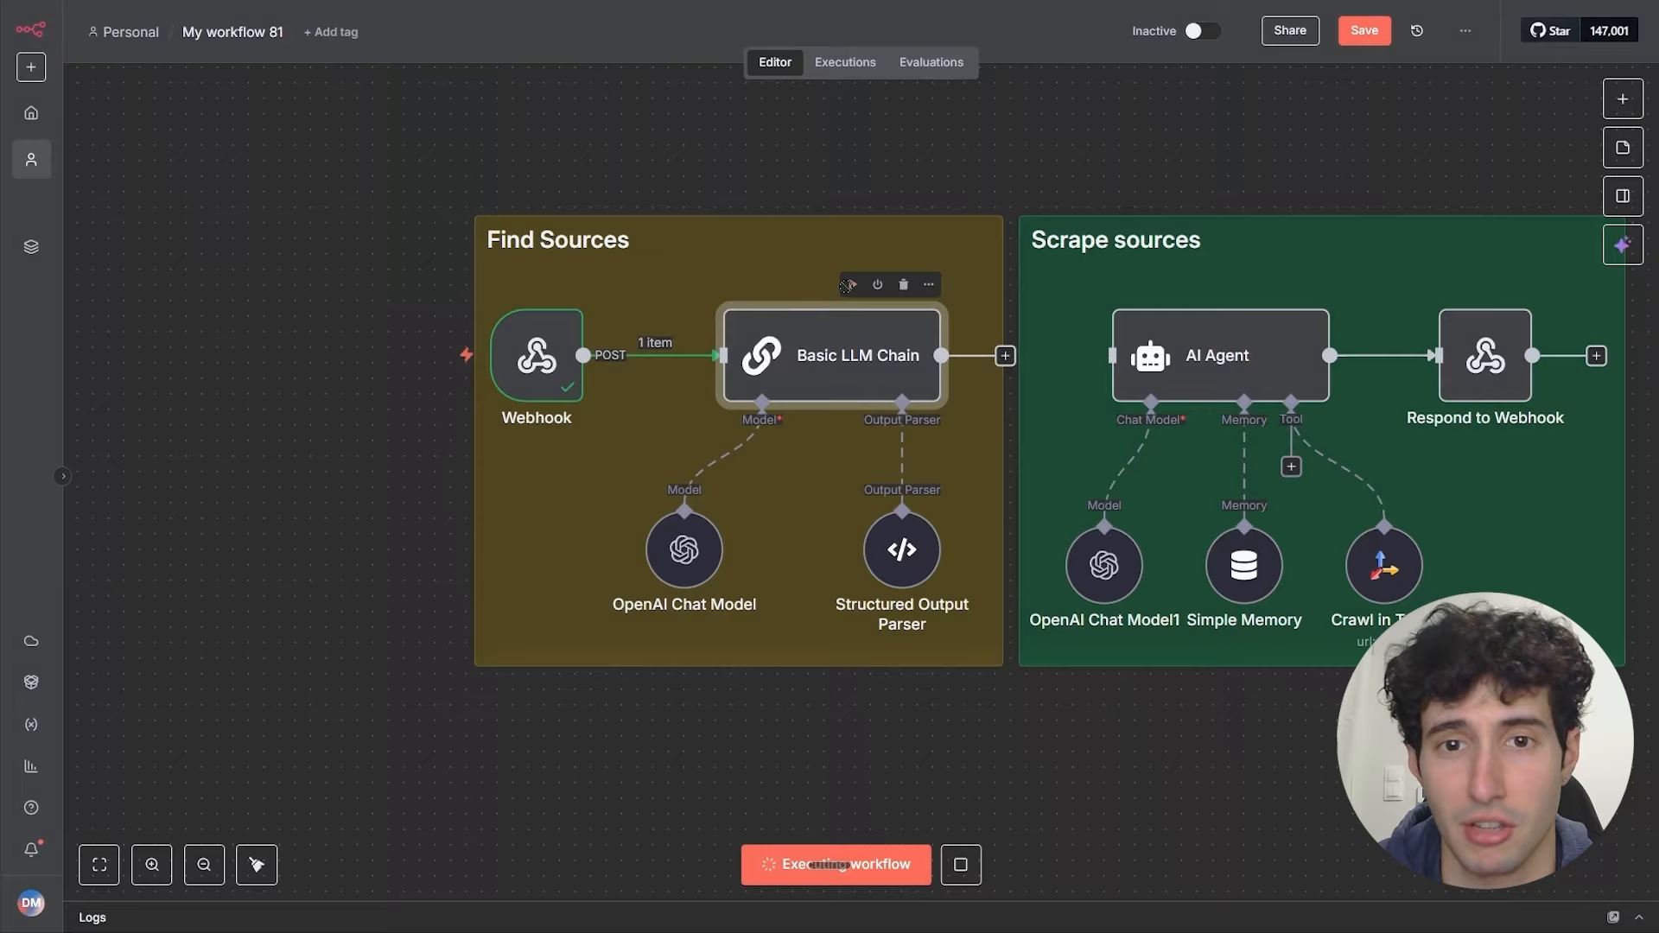
double_click(894, 348)
drag(1203, 190, 1560, 218)
drag(1296, 237, 1414, 241)
click(1305, 240)
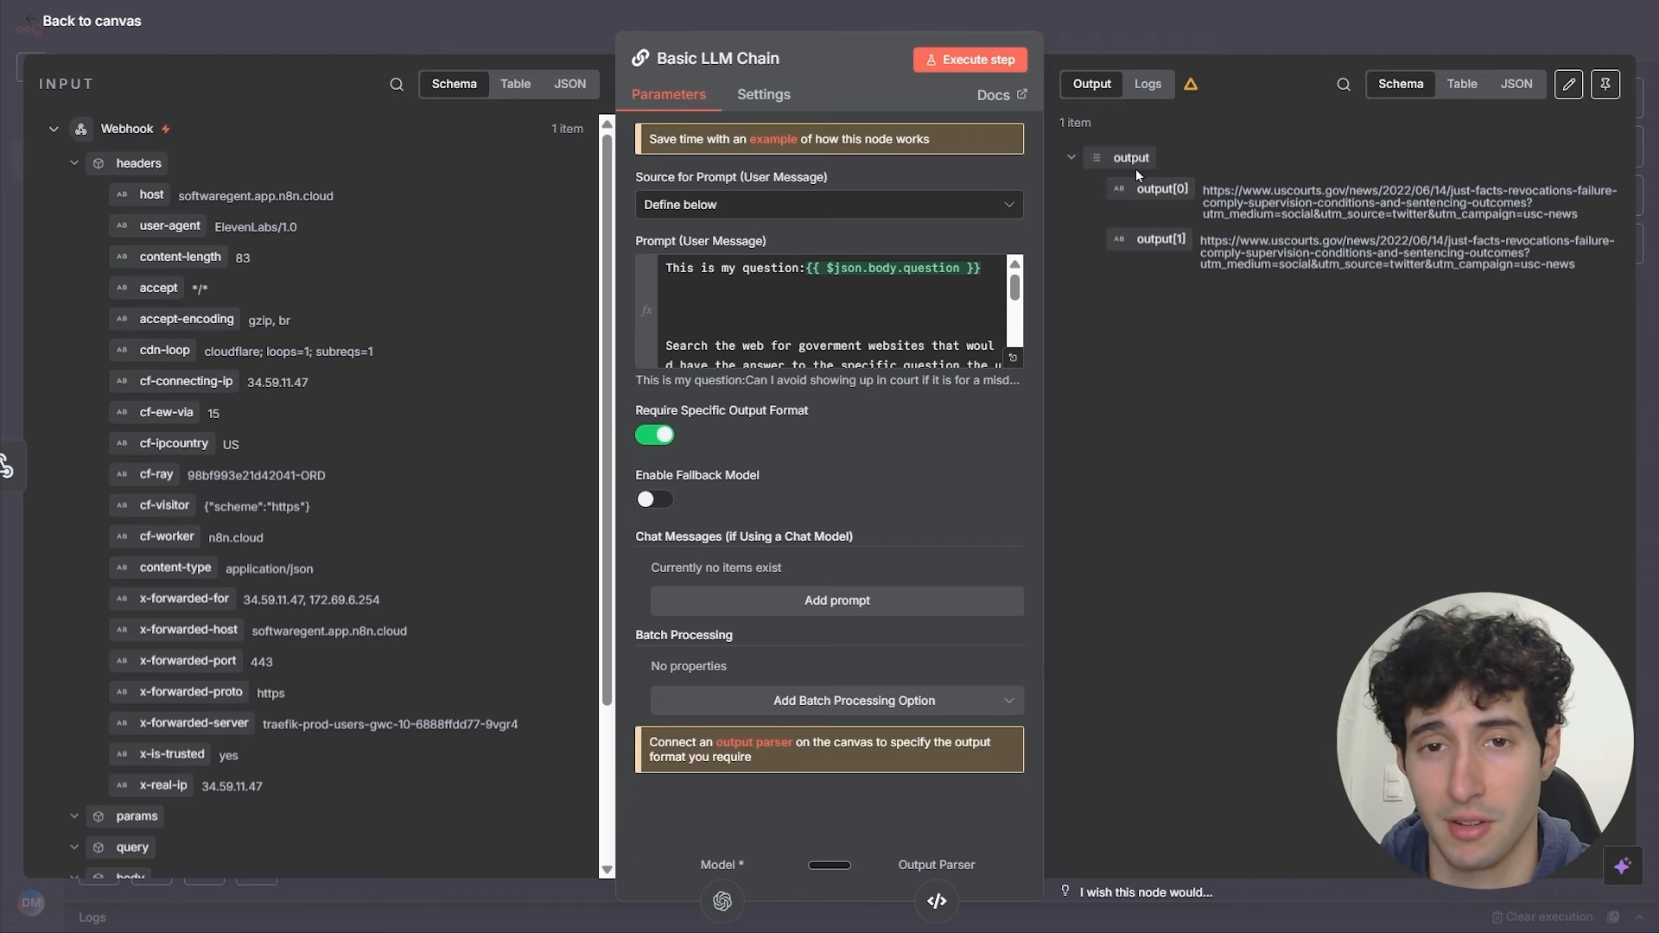
key(Escape)
Step: Connect the Basic LLM Chain to the AI Agent, and replace the agent prompt's Webhook1 SearchQuery expression with the Webhook's body question field
drag(1040, 357, 1139, 368)
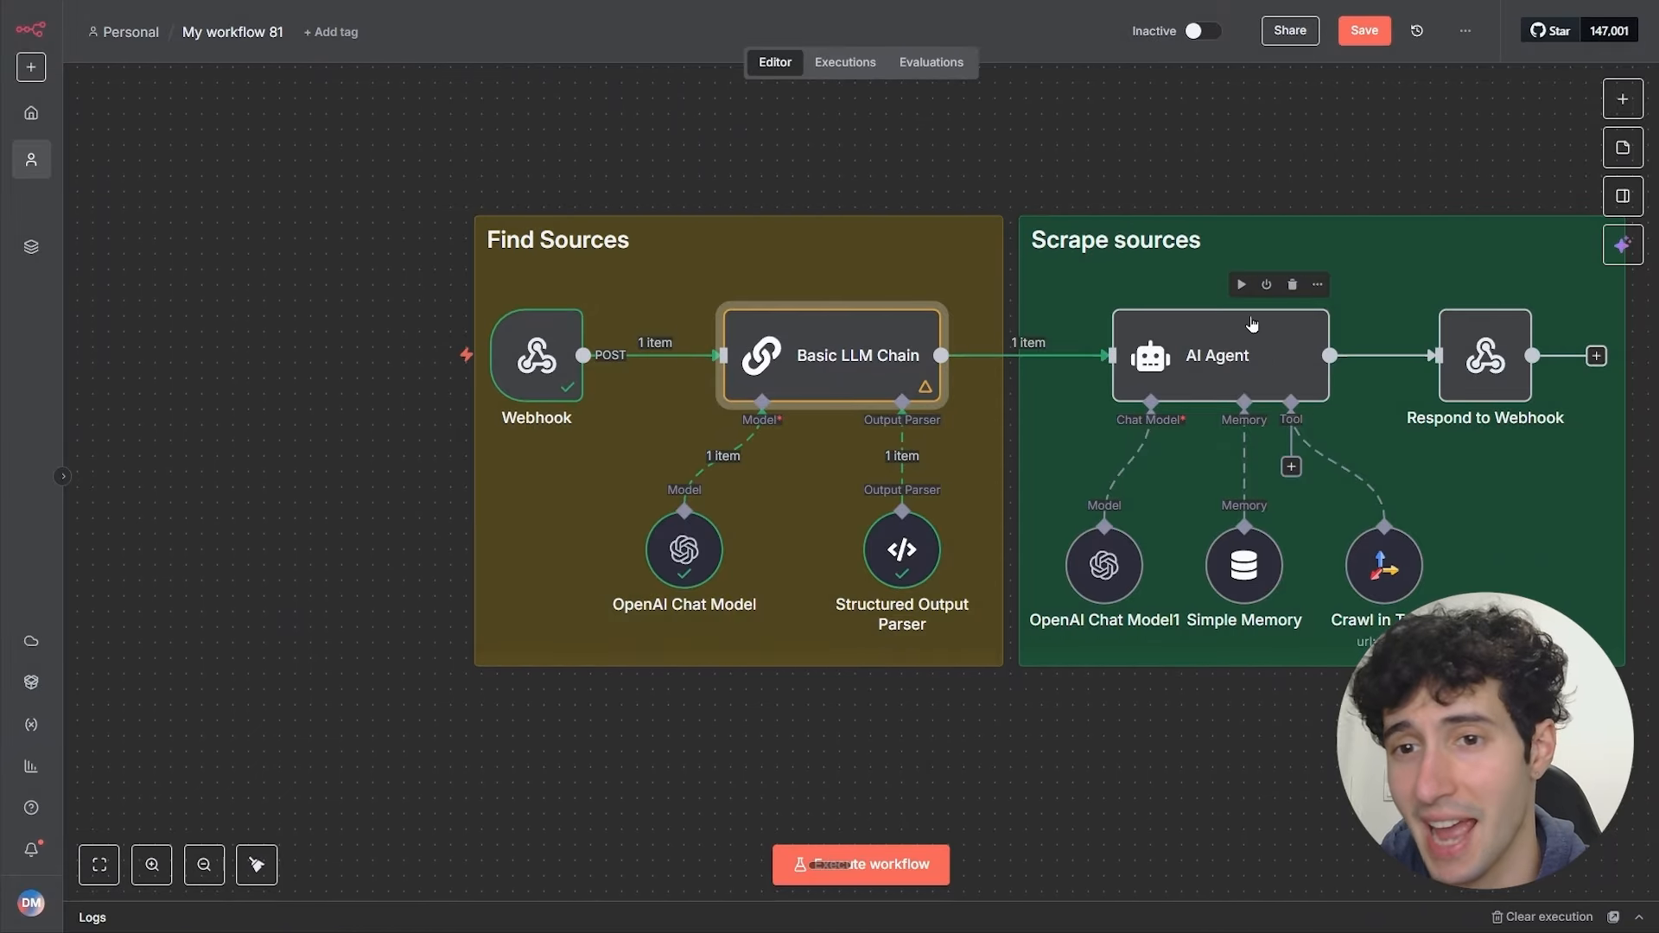
double_click(1227, 350)
click(1014, 370)
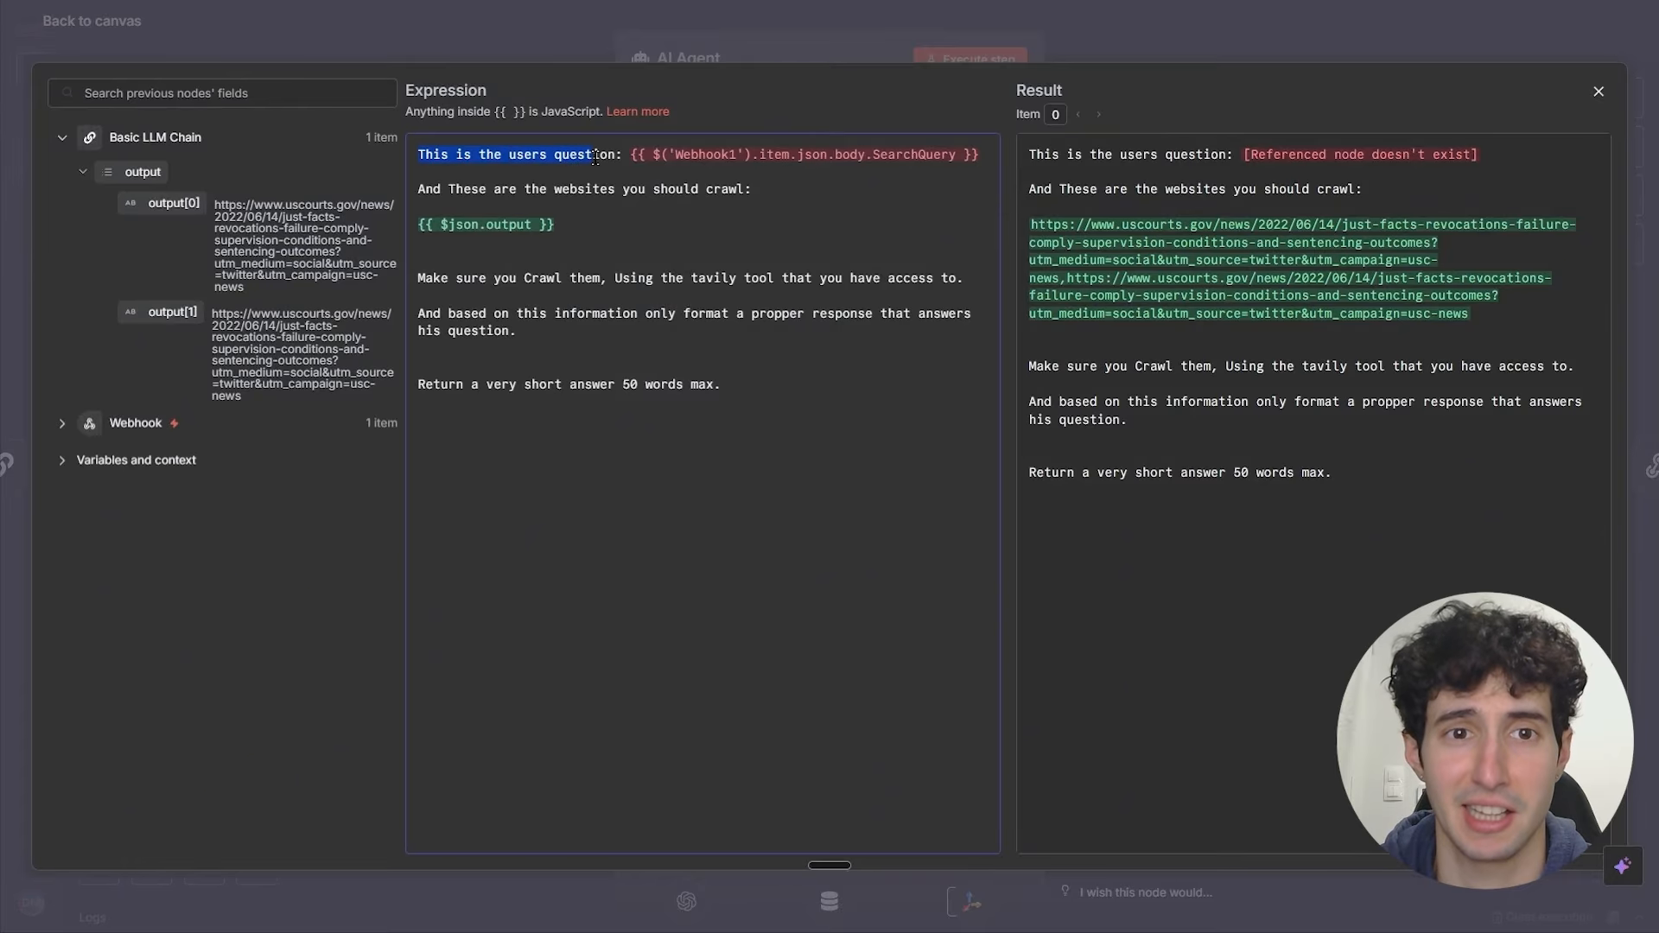
drag(633, 156, 974, 164)
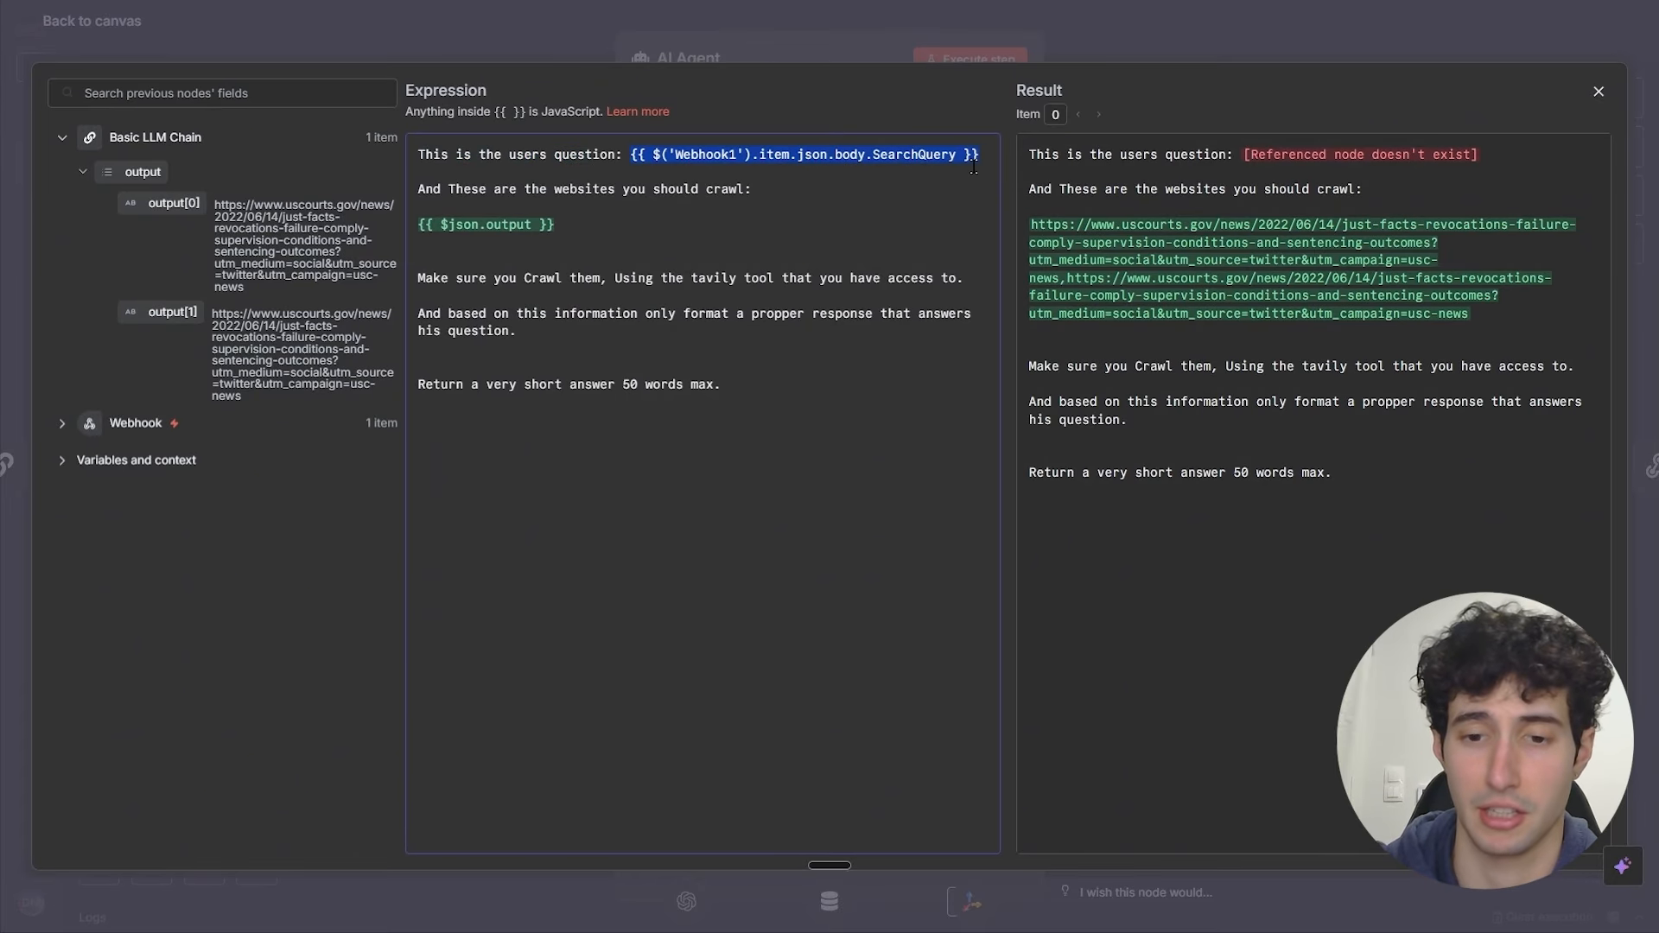
key(BackSpace)
click(61, 423)
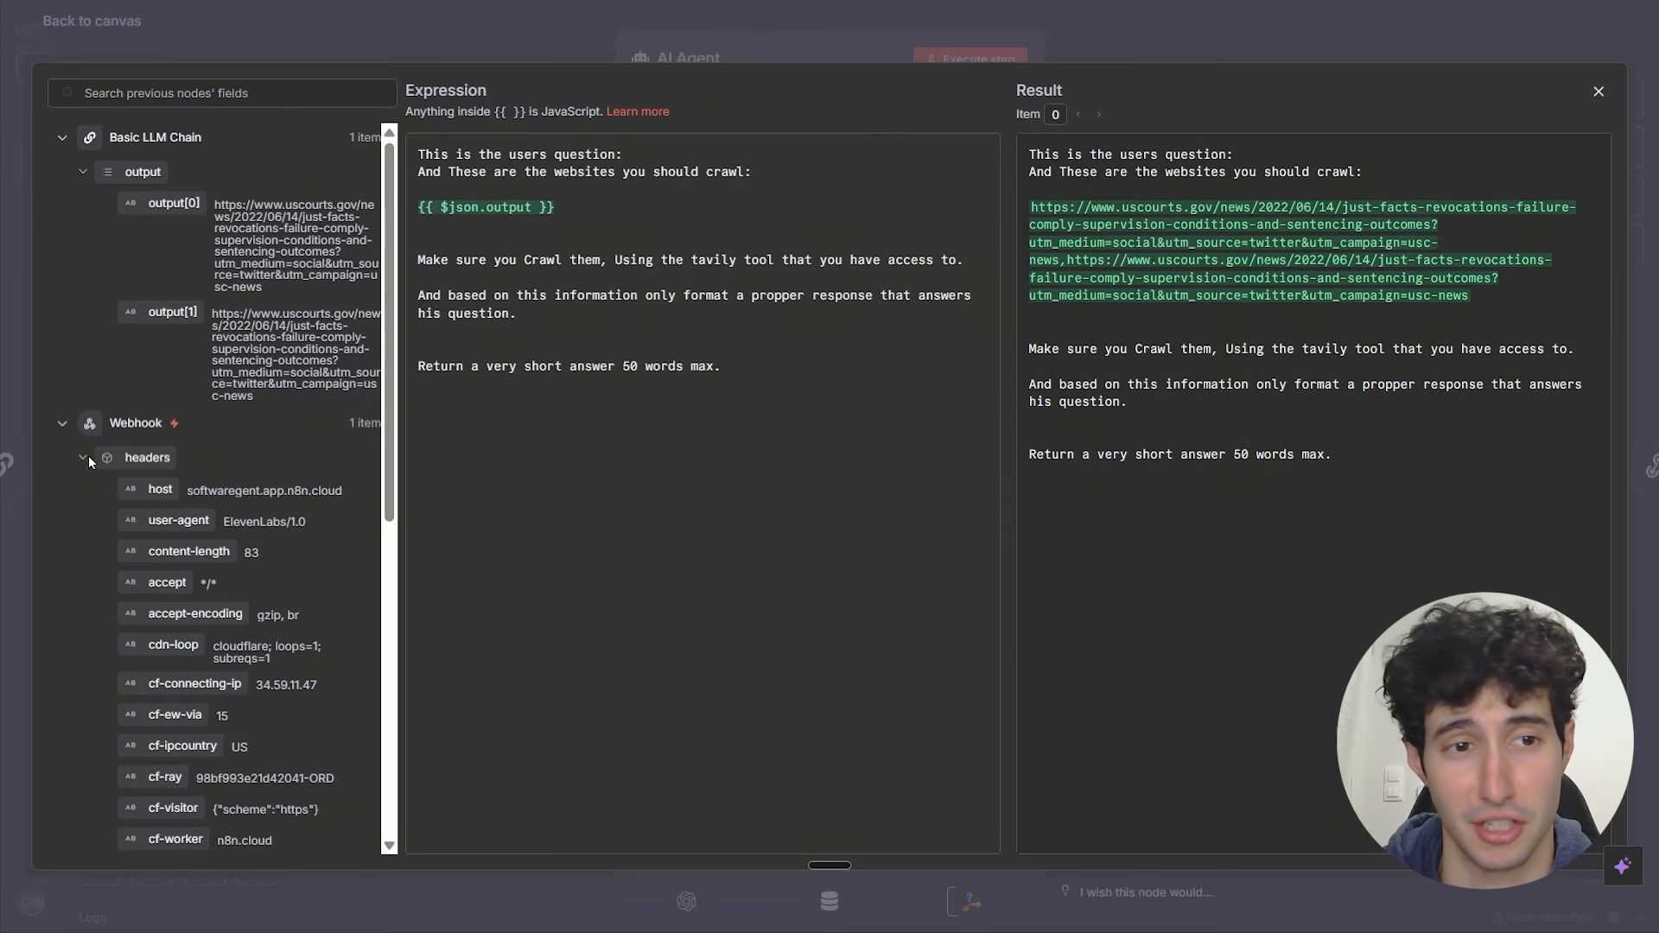
scroll(100, 518, down, 5)
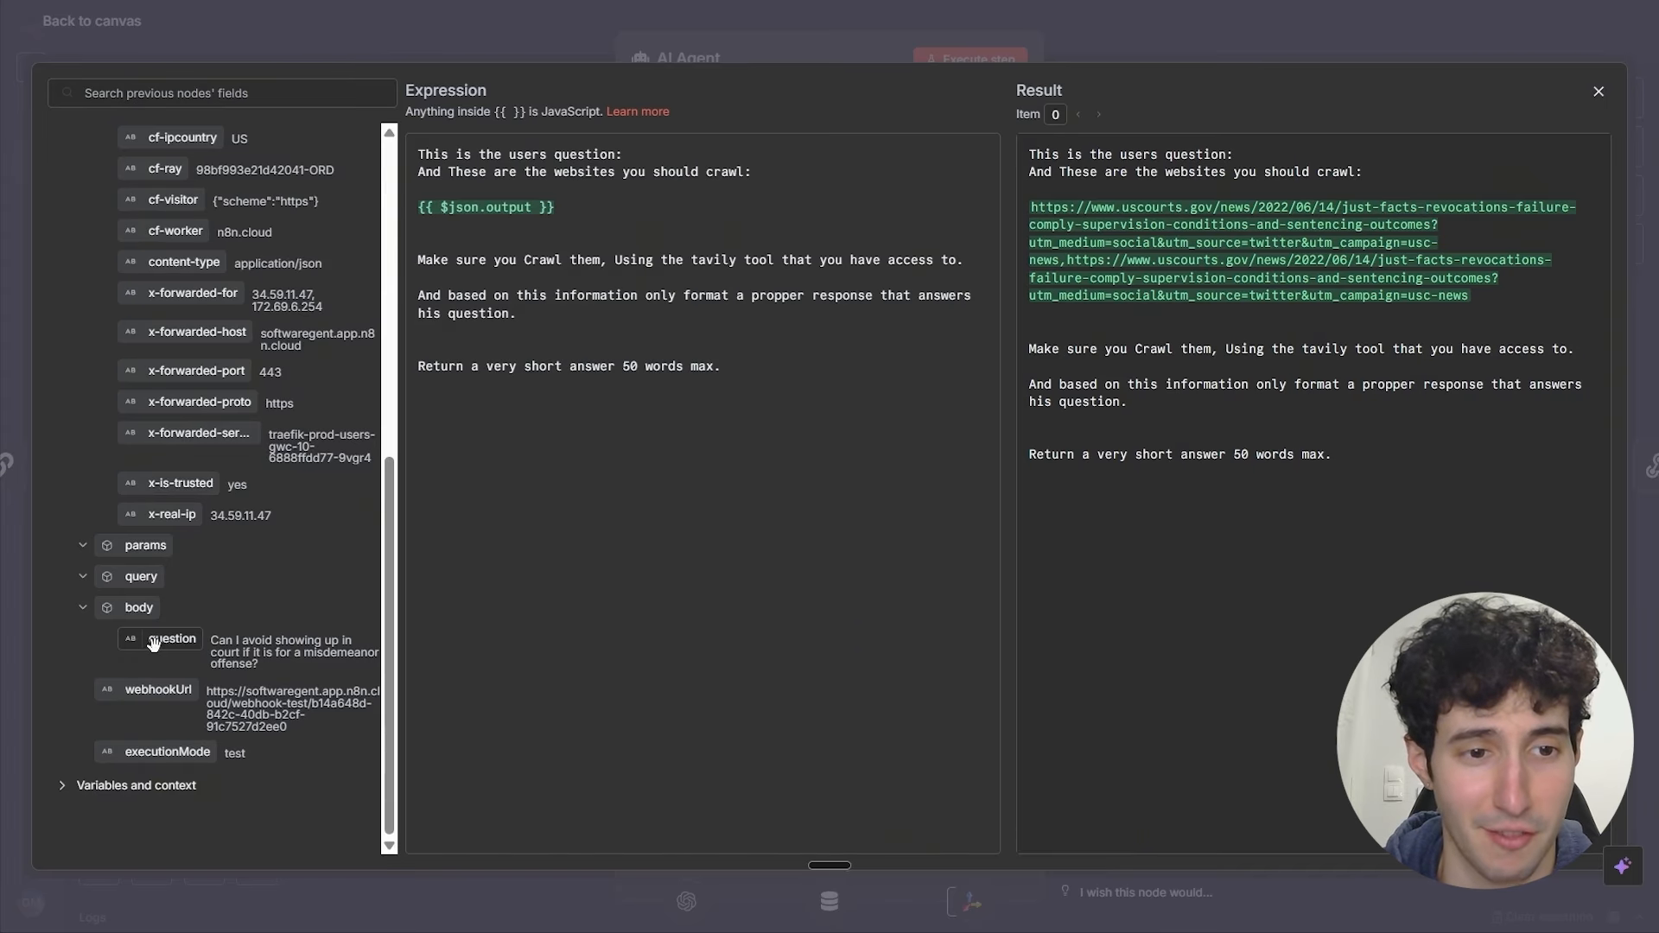
drag(153, 643, 639, 156)
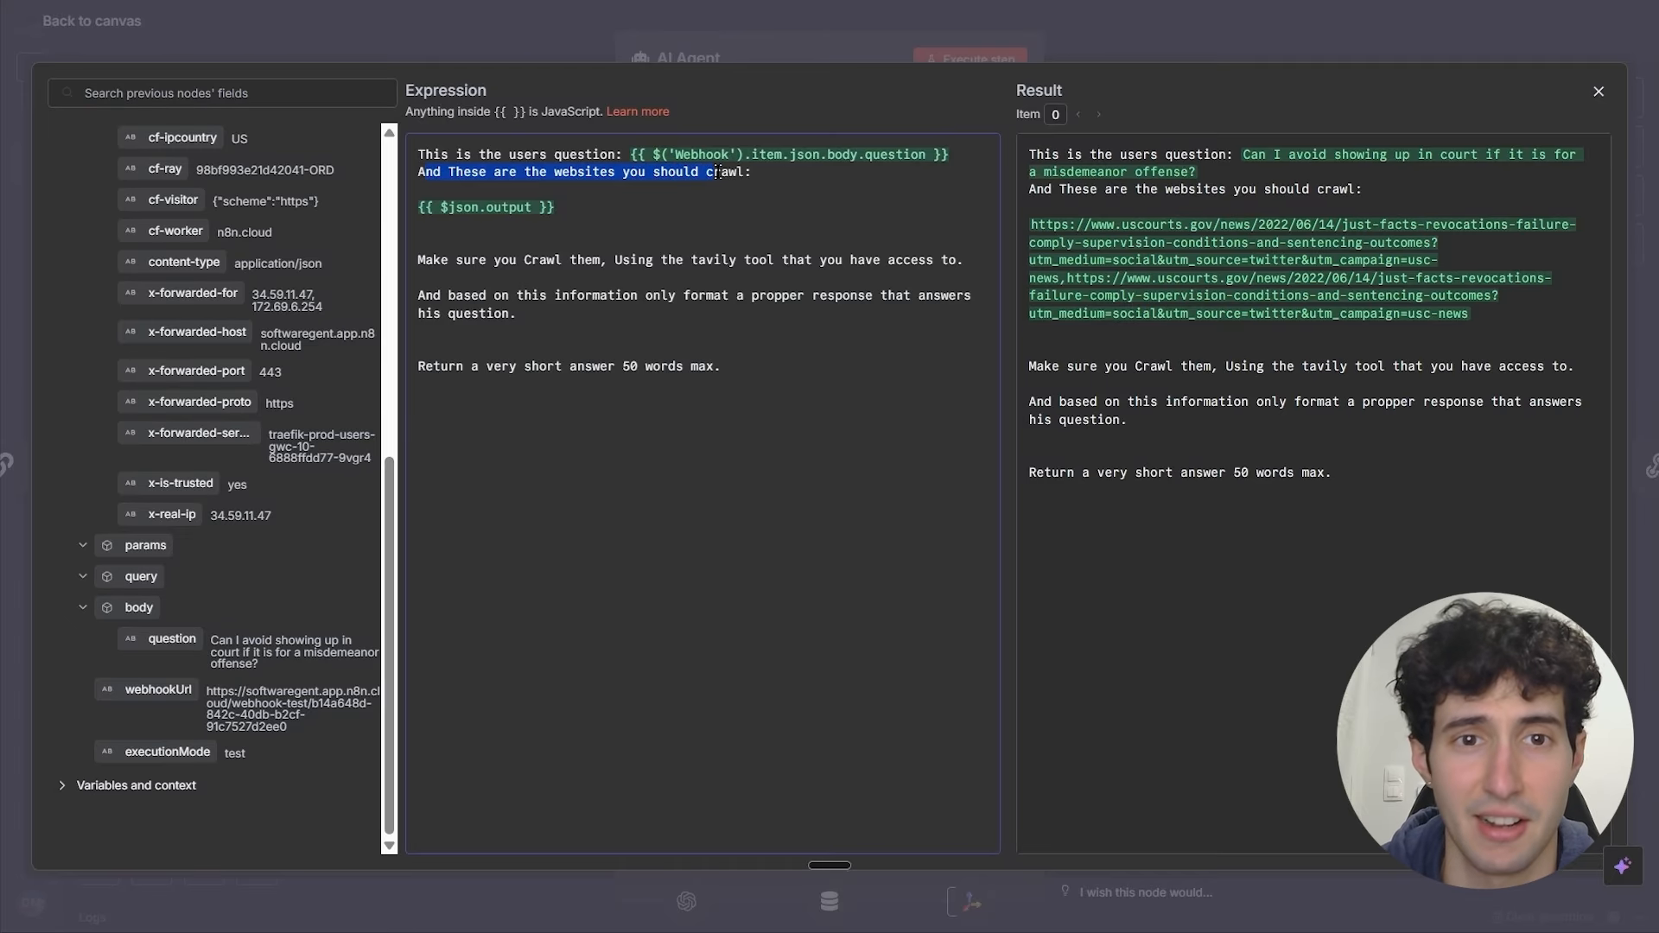
Step: Review the AI Agent prompt's {{ $json.output }} expression against the Basic LLM Chain output, and read the Tavily crawl instruction
drag(421, 208, 598, 211)
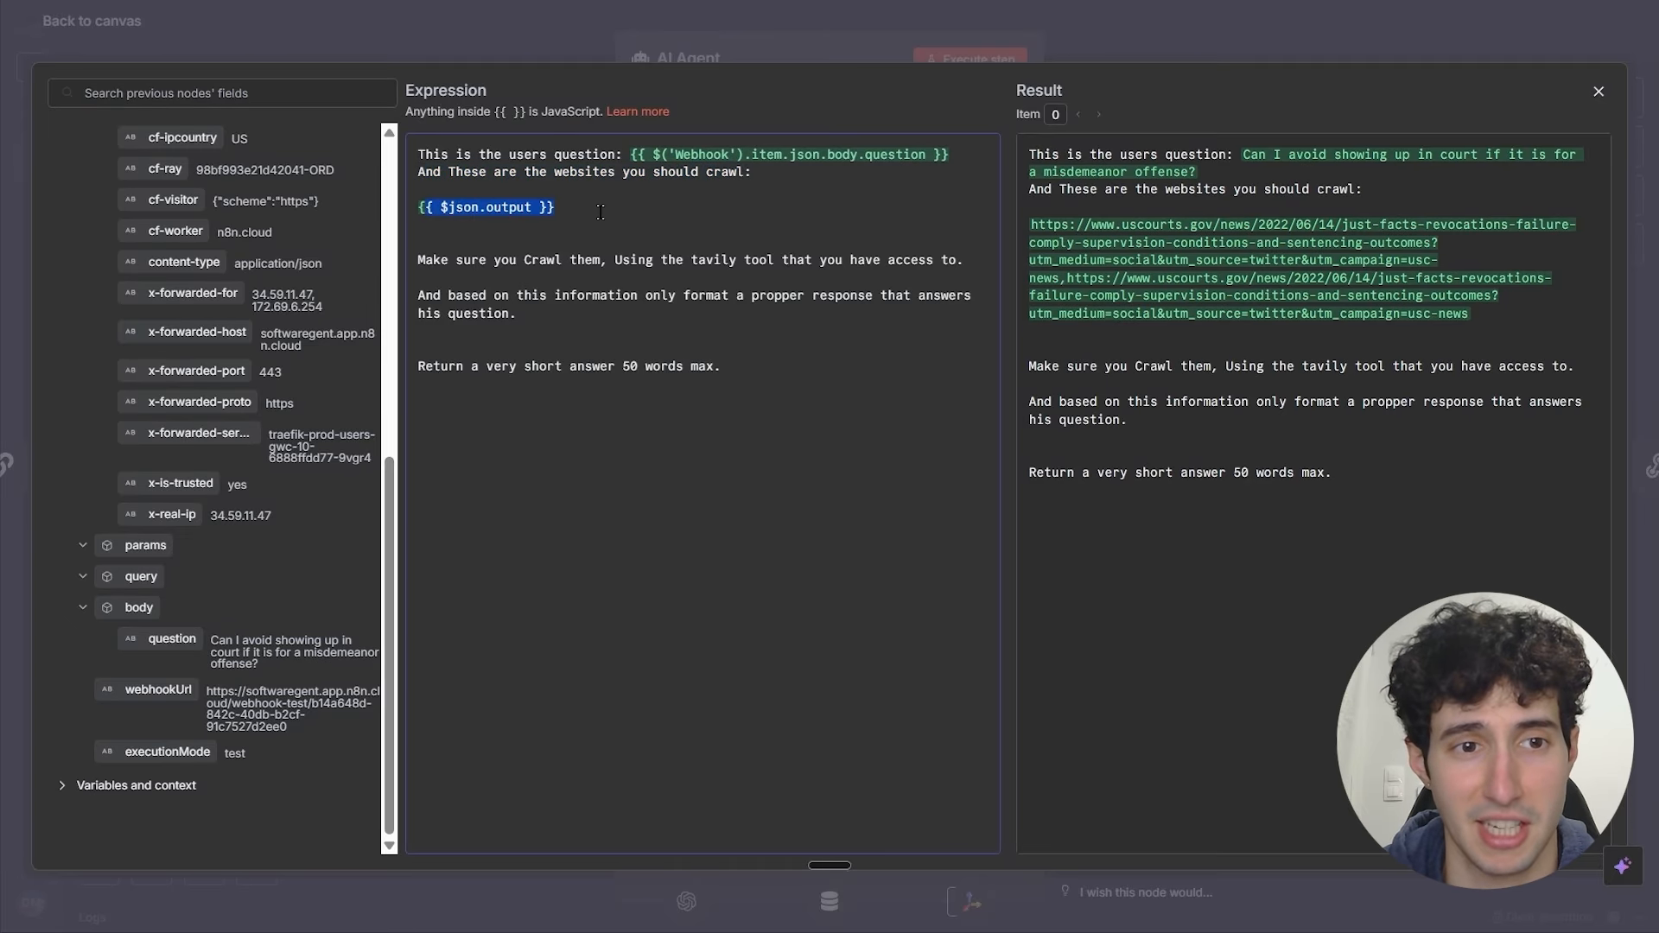
click(597, 211)
scroll(232, 320, up, 7)
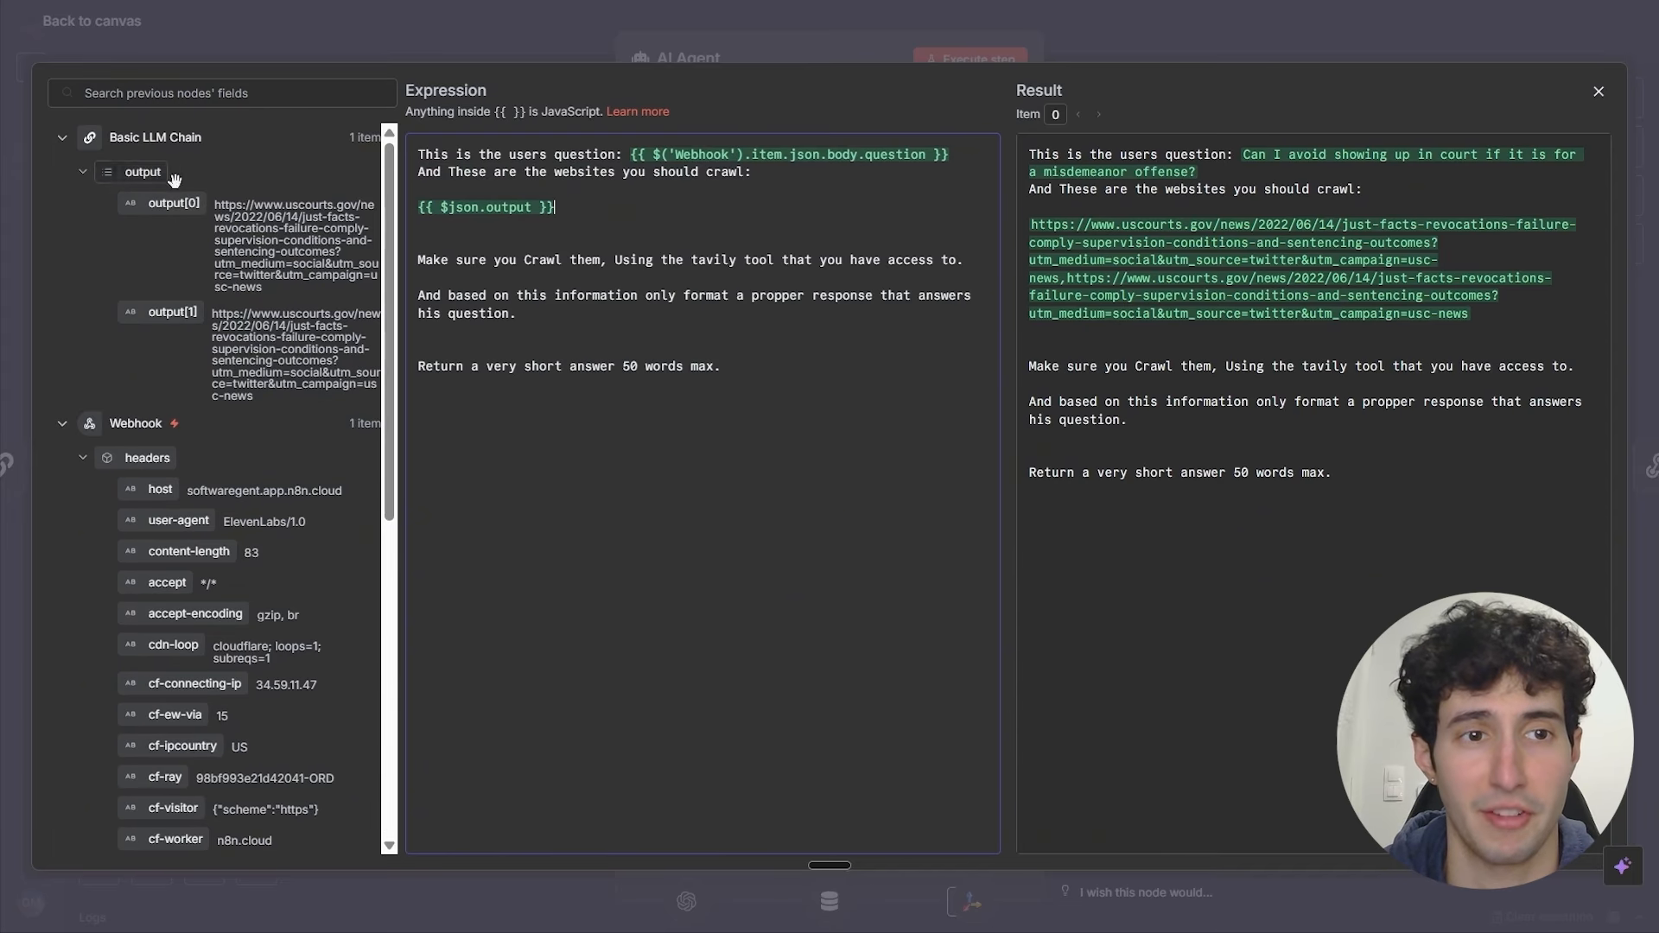
drag(418, 259, 553, 262)
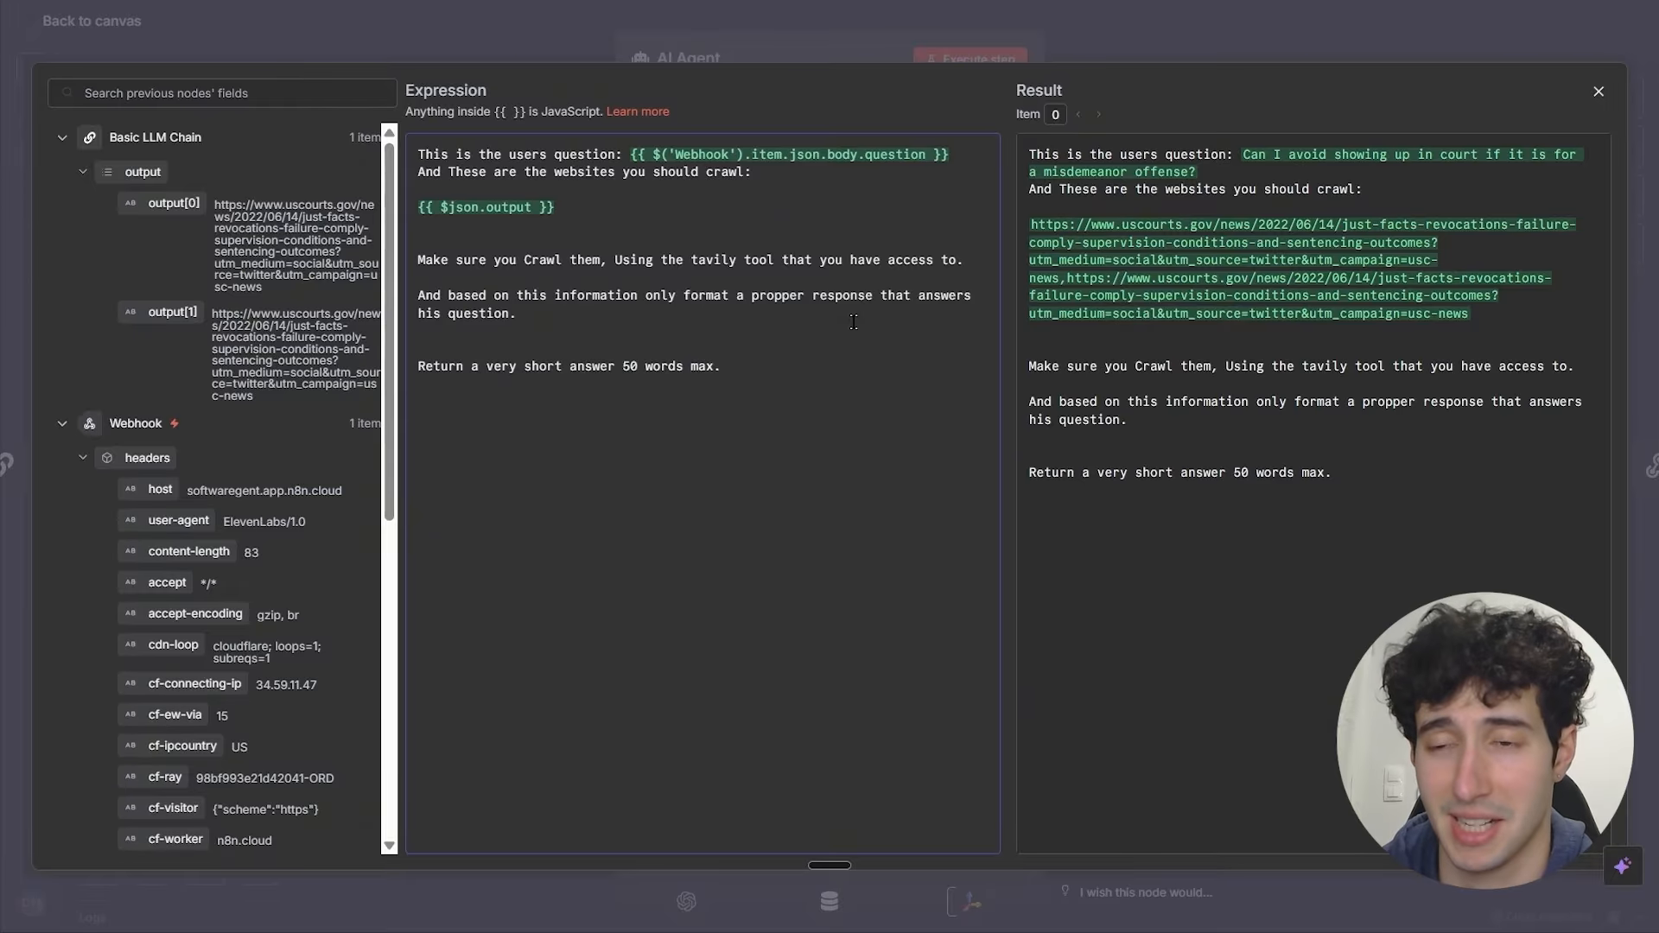
Step: Review the Crawl in Tavily tool's resource, operation and URL settings, including the model-defined URL
key(Escape)
click(1332, 36)
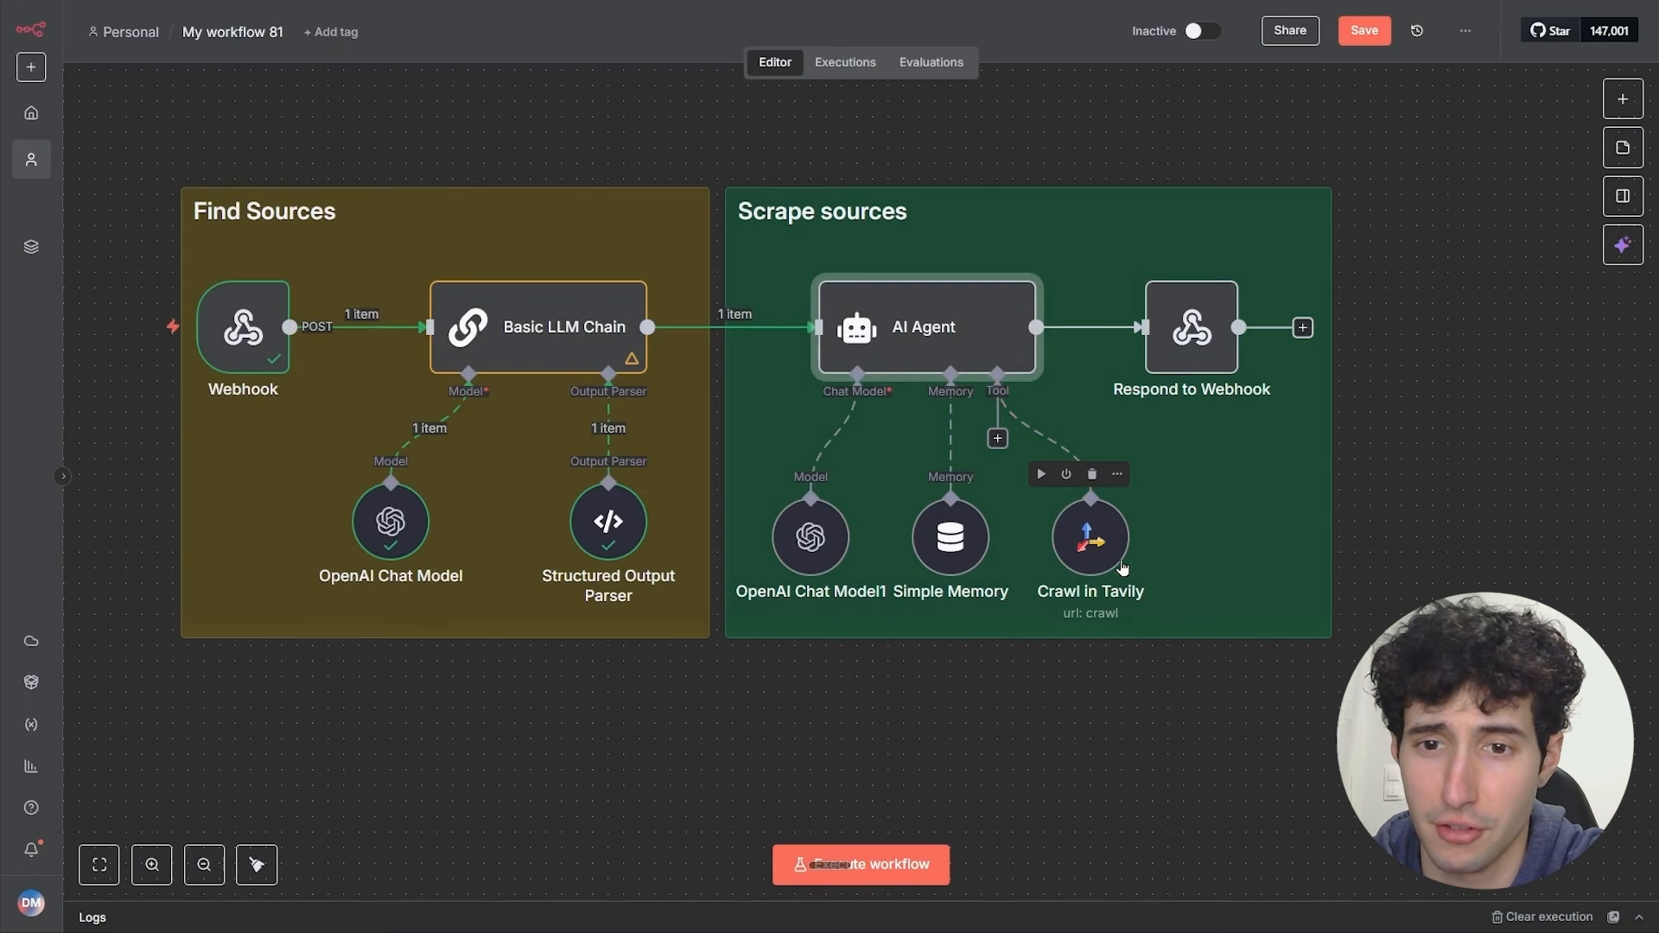
drag(1115, 531, 1119, 522)
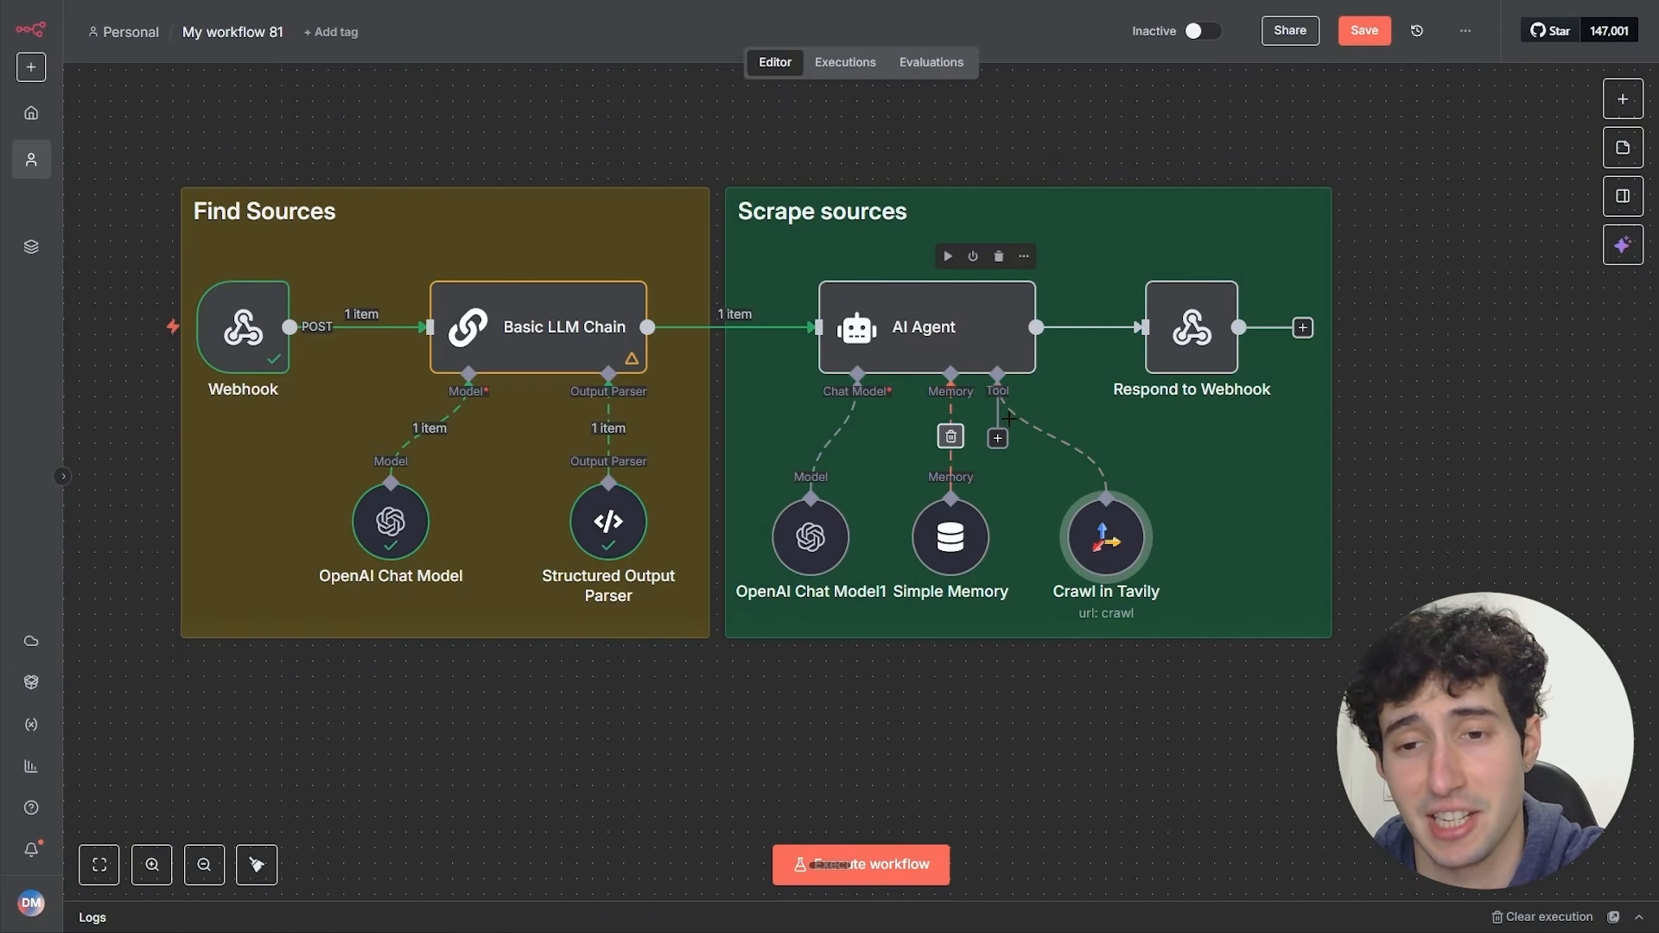
double_click(1107, 546)
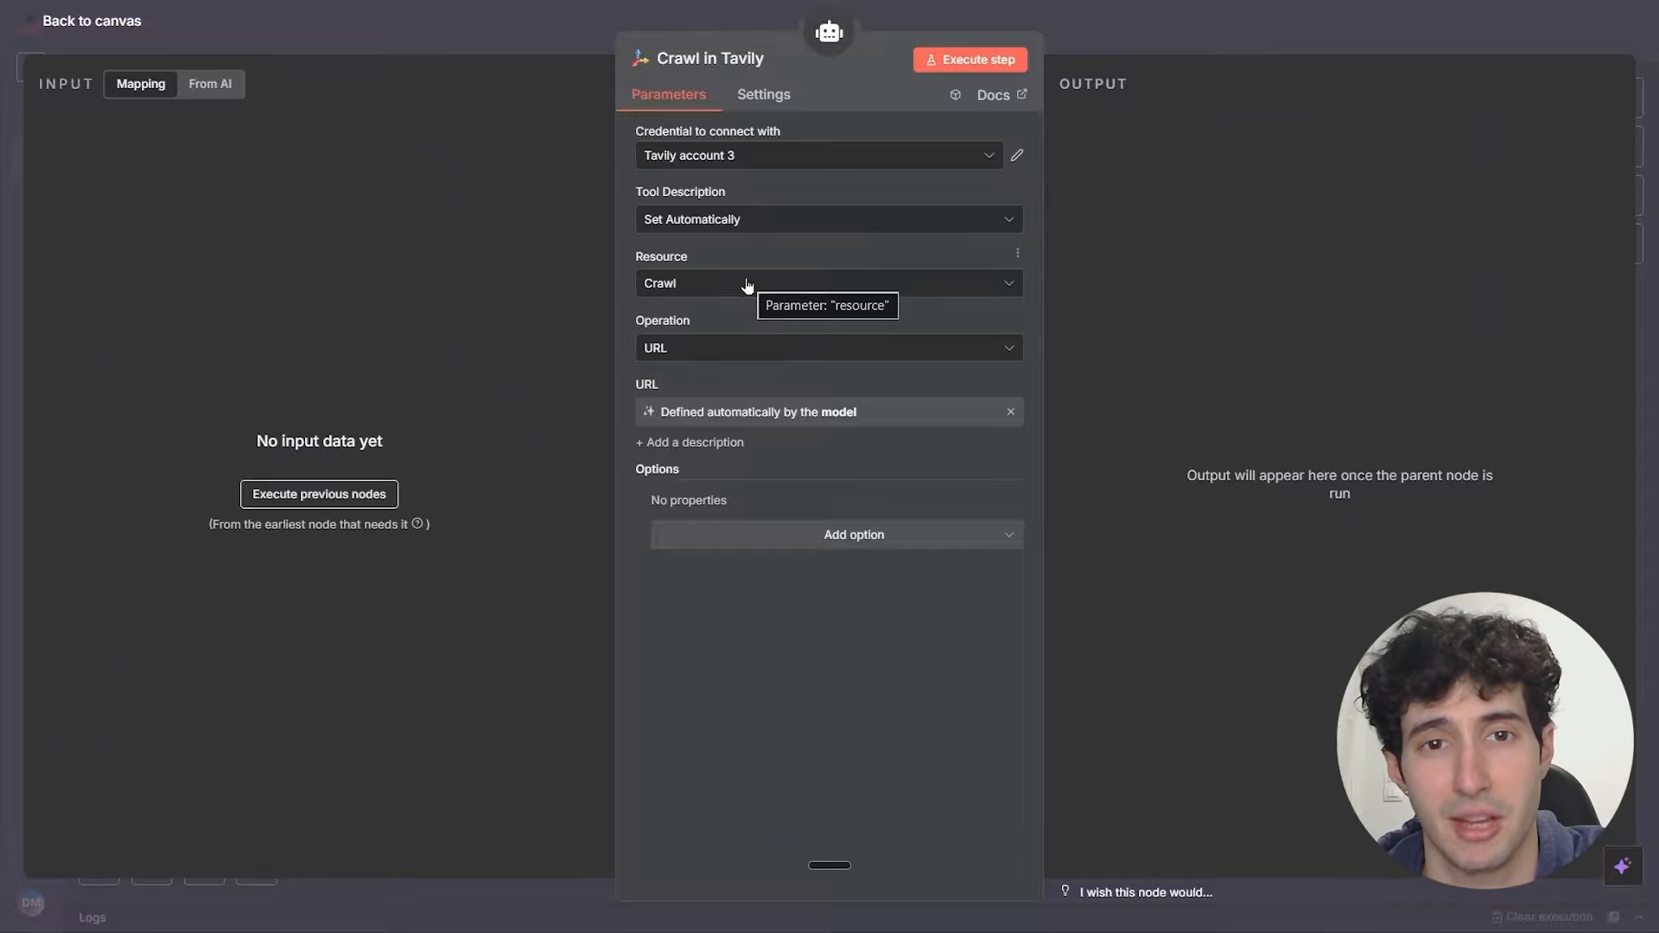
drag(706, 414, 850, 409)
key(Escape)
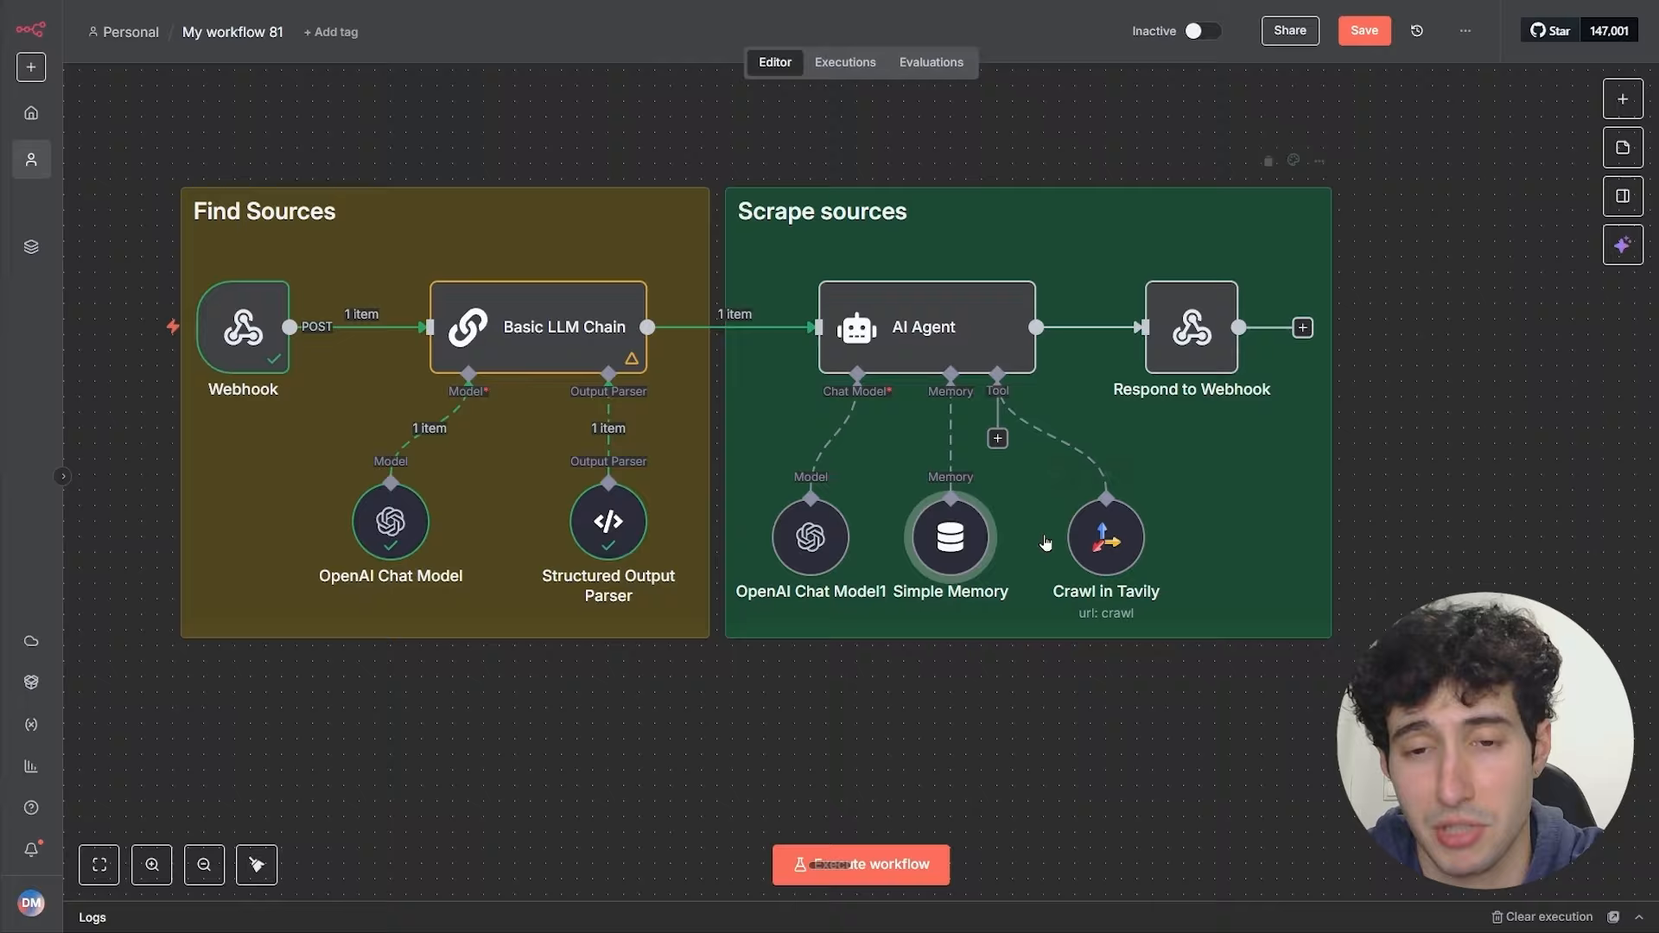
Step: Replace the Simple Memory session key with the Webhook's x-real-ip header expression, {{ $json.headers['x-real-ip'] }}
double_click(950, 536)
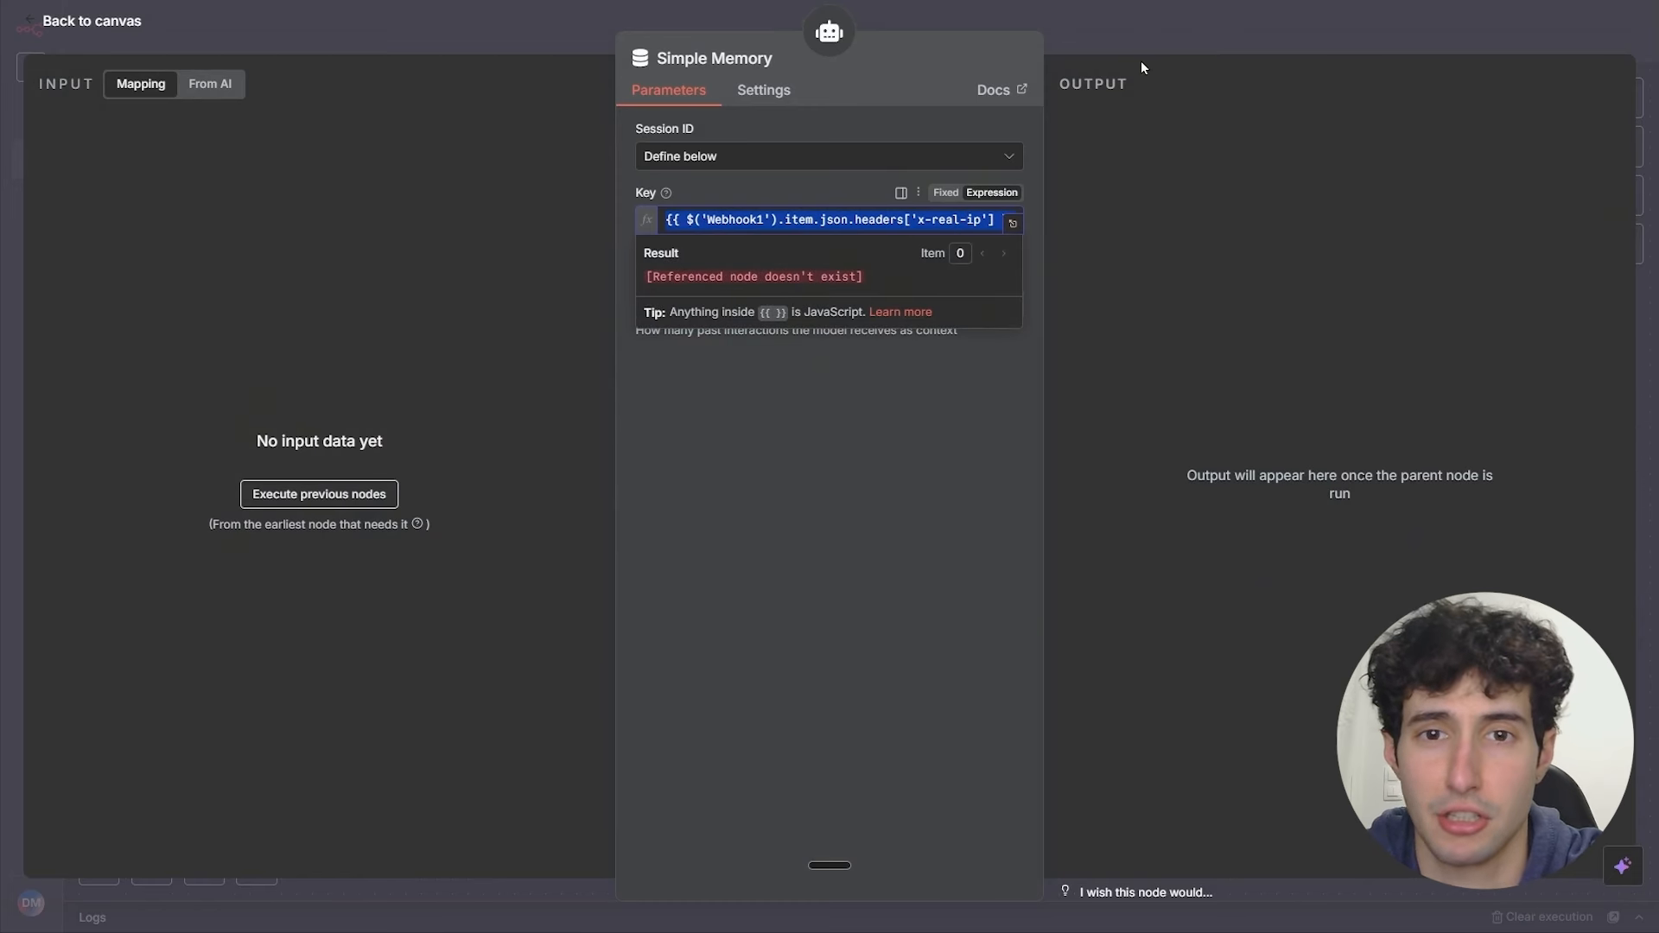
key(Escape)
double_click(229, 343)
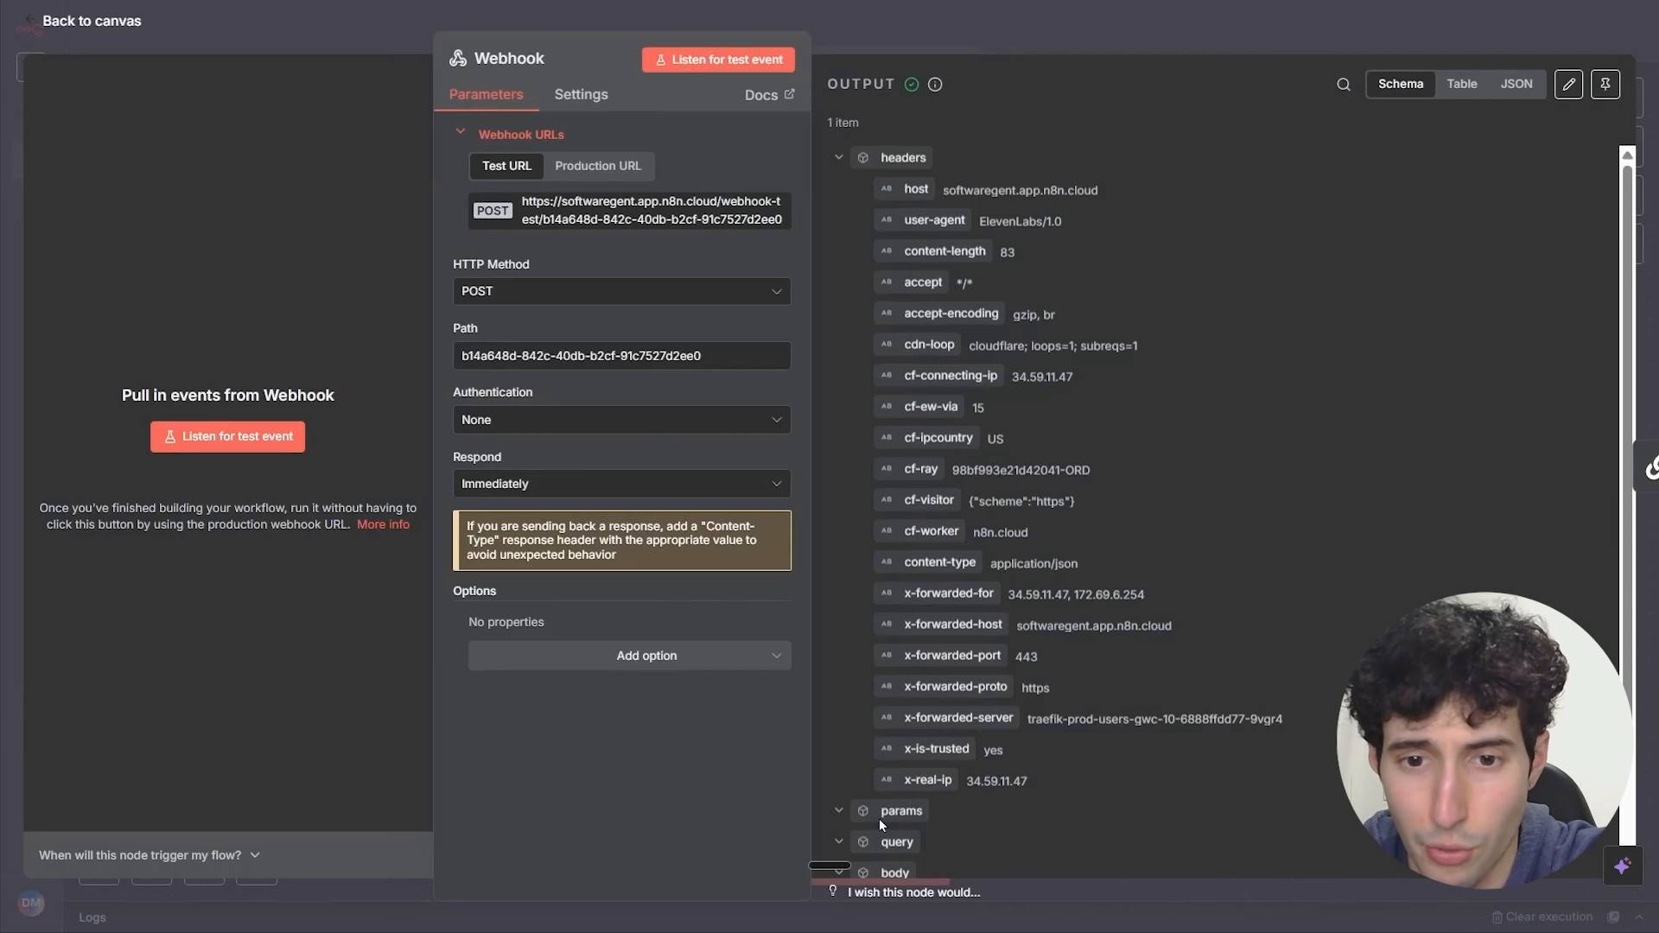
drag(998, 776, 1046, 788)
click(1043, 788)
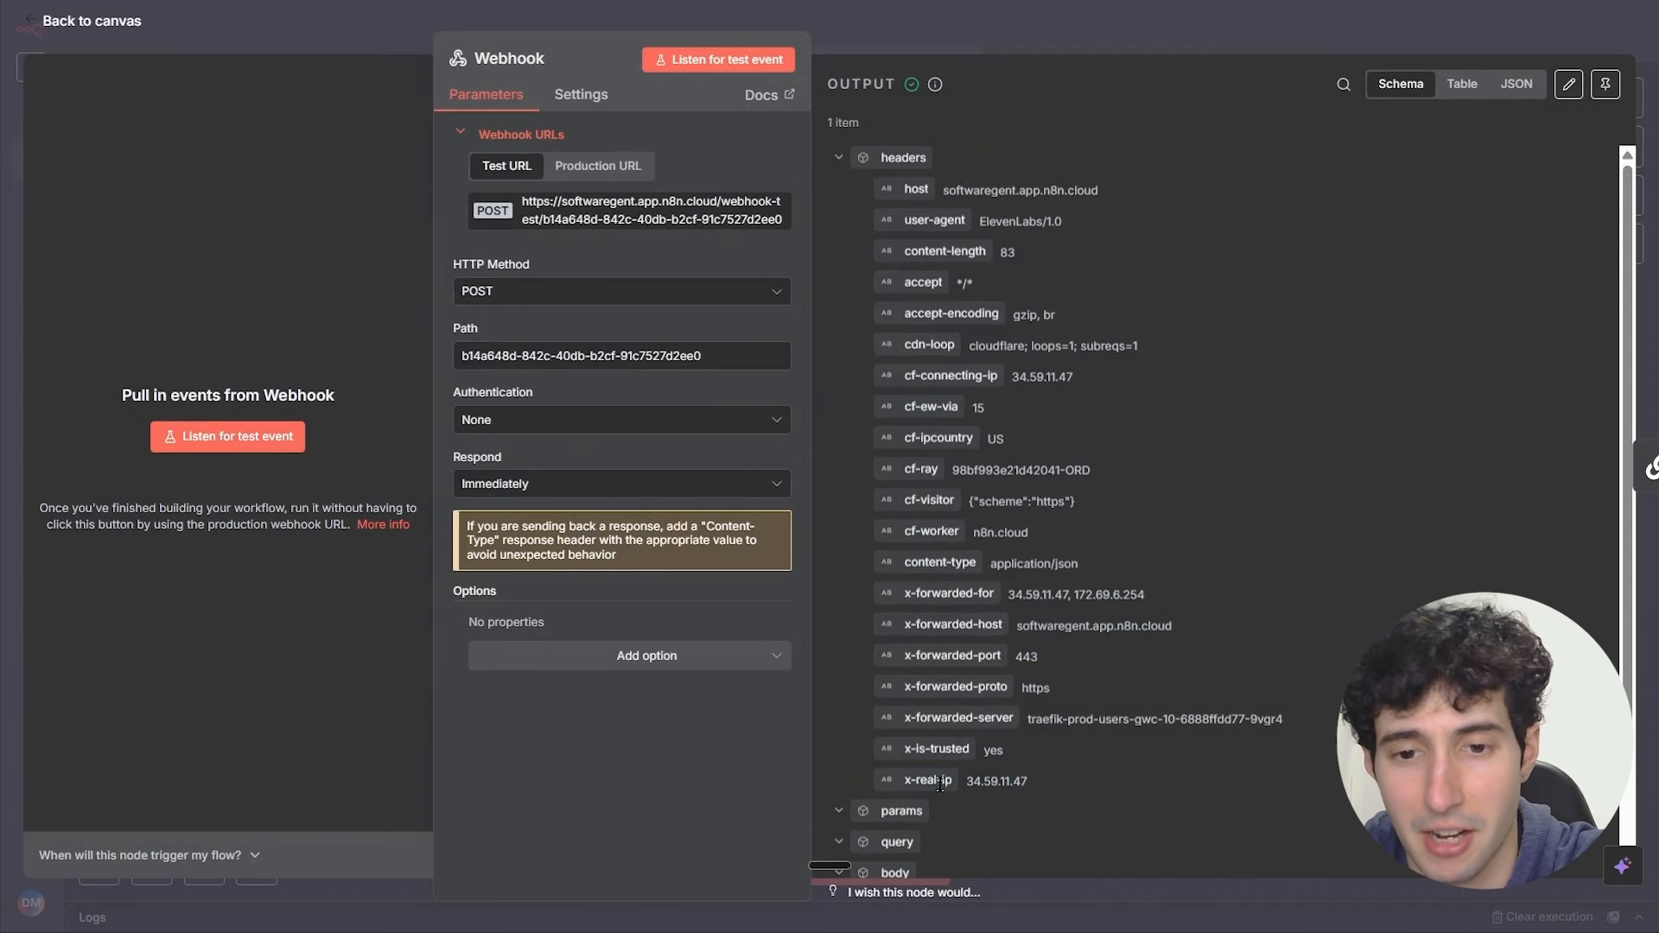
drag(895, 789, 1051, 788)
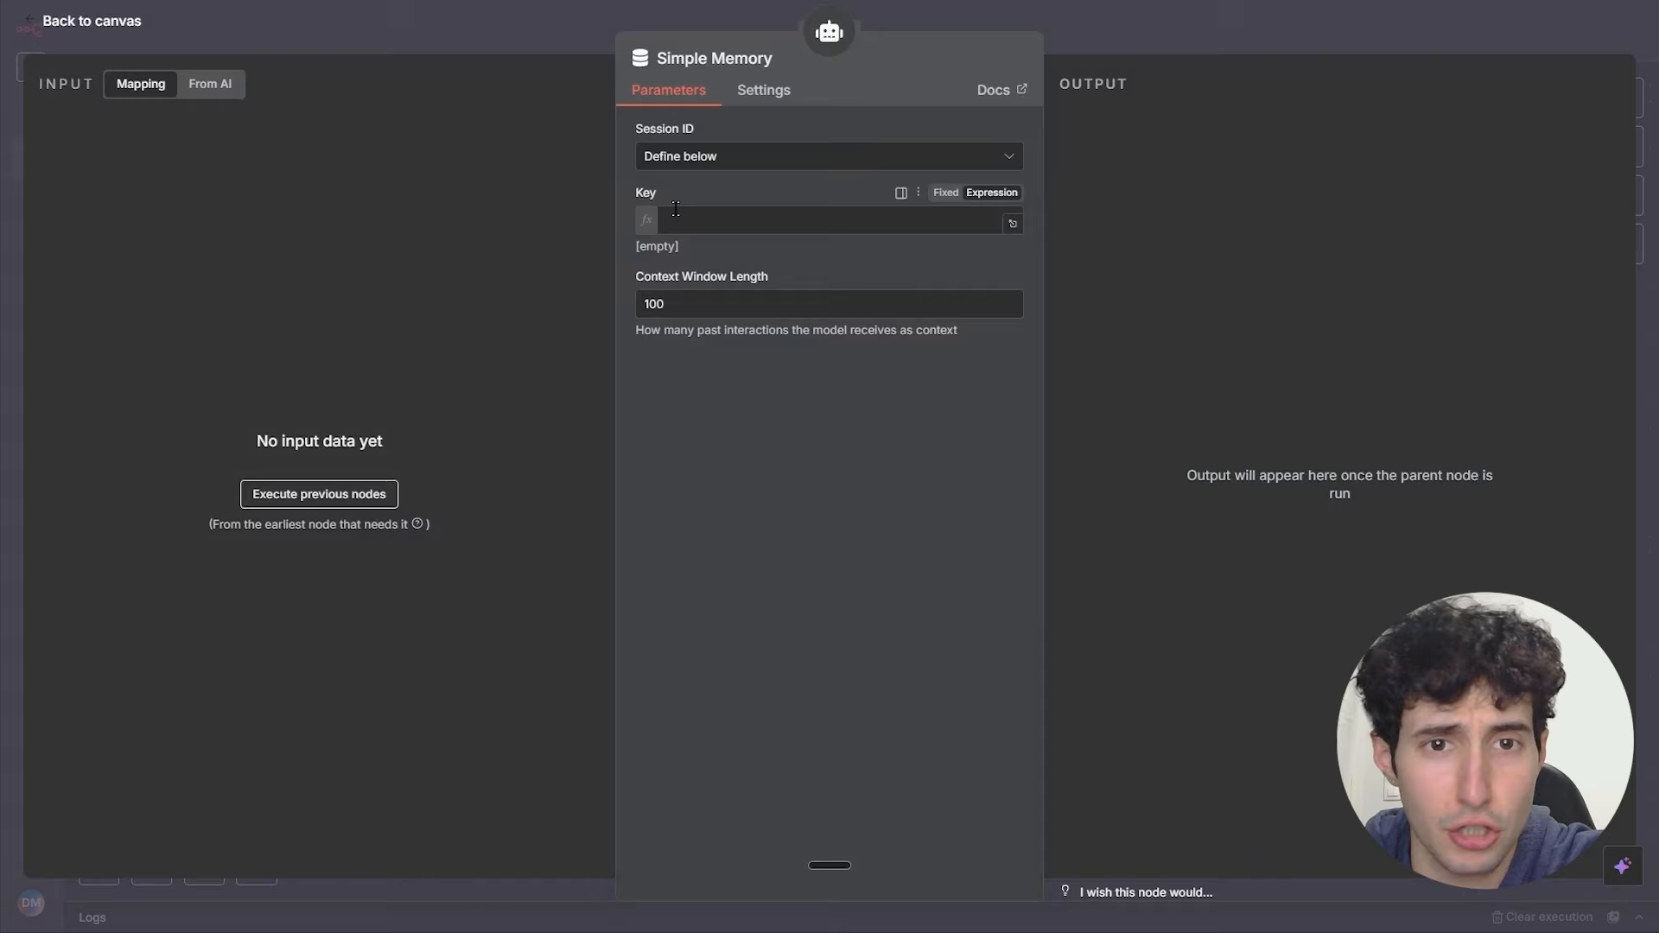
click(686, 218)
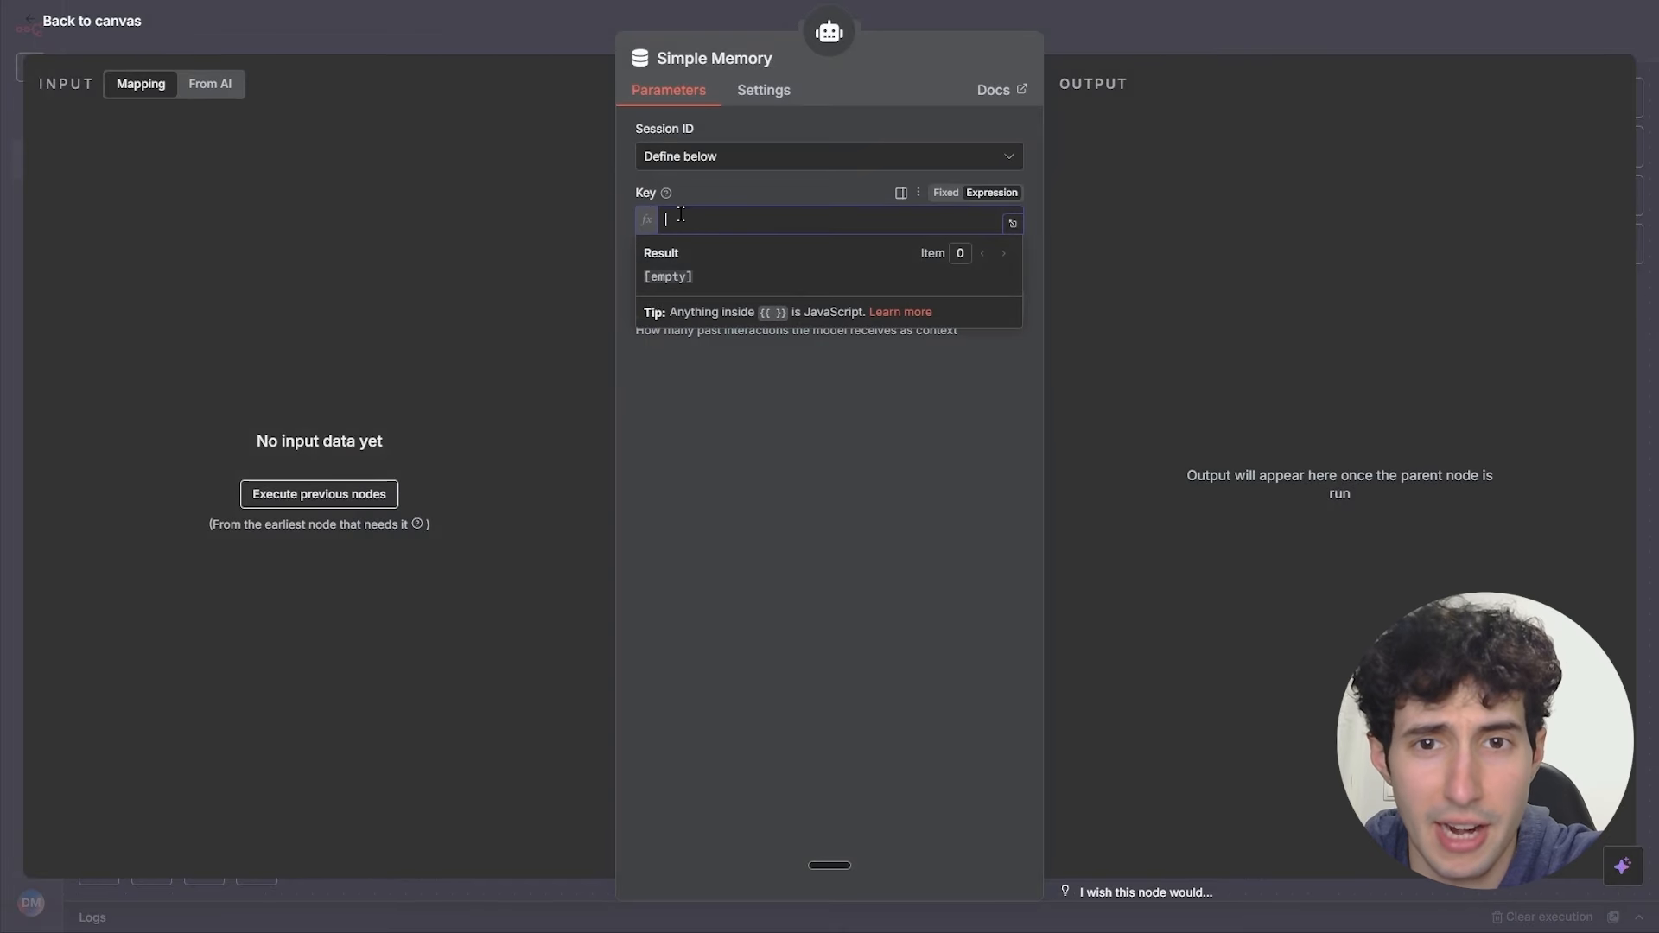
text({{ $json.headers['x-real-ip'] }})
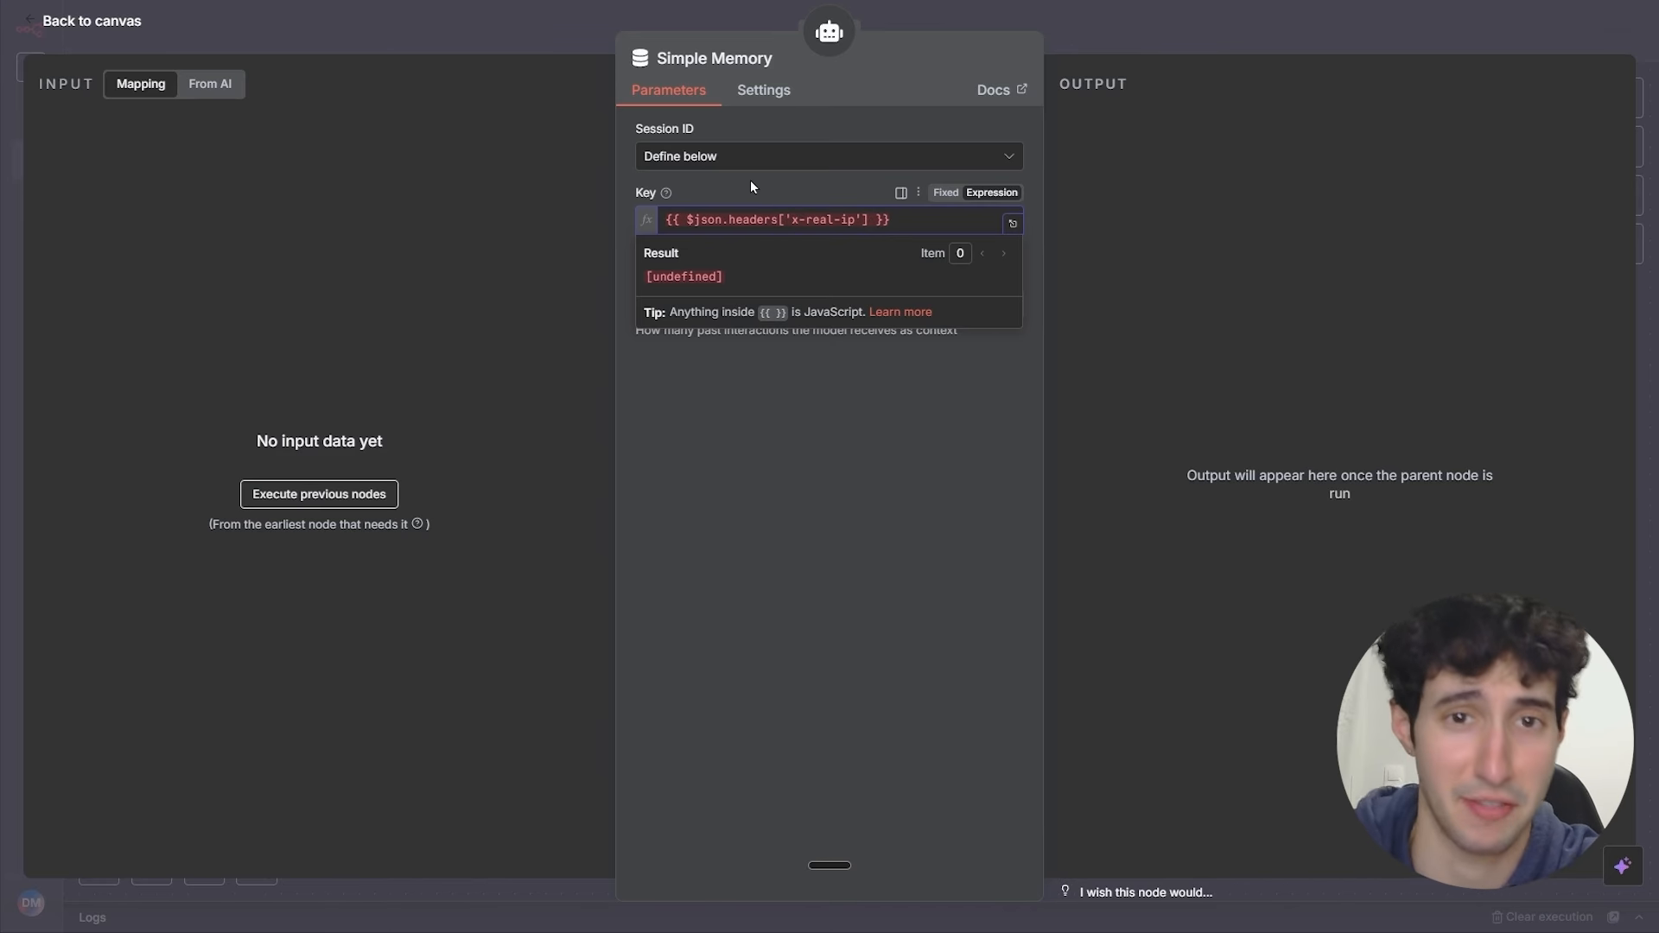
click(759, 307)
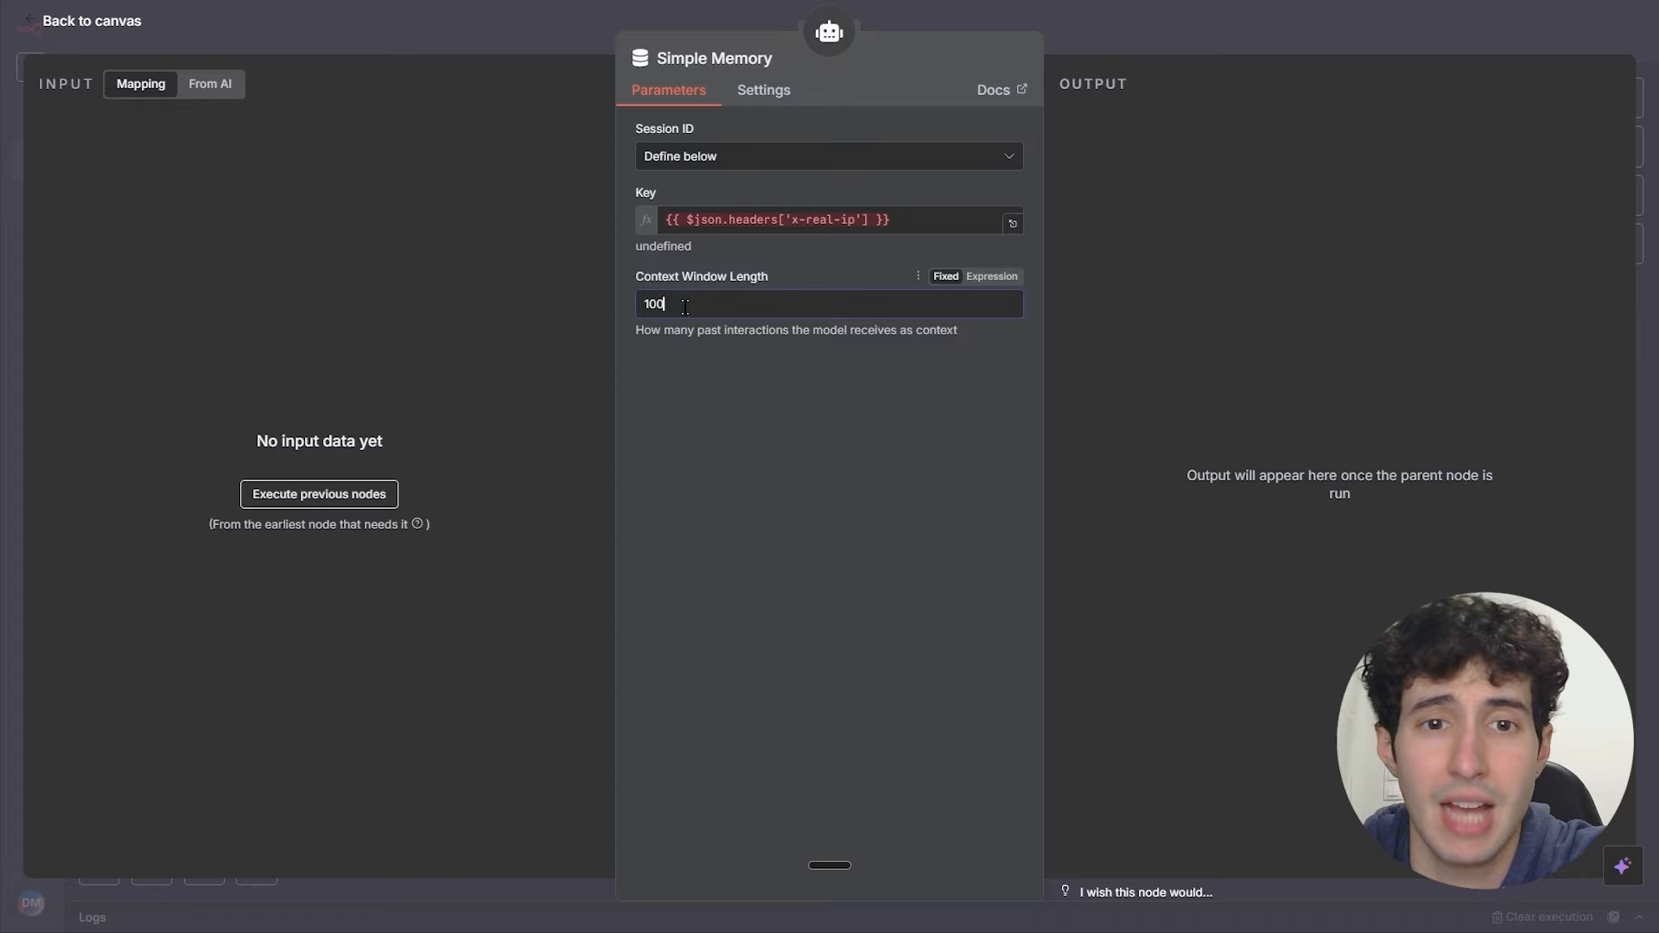
click(1185, 47)
Step: Execute the AI Agent node on its own, and shift the Respond to Webhook node slightly farther from it
drag(829, 546, 803, 538)
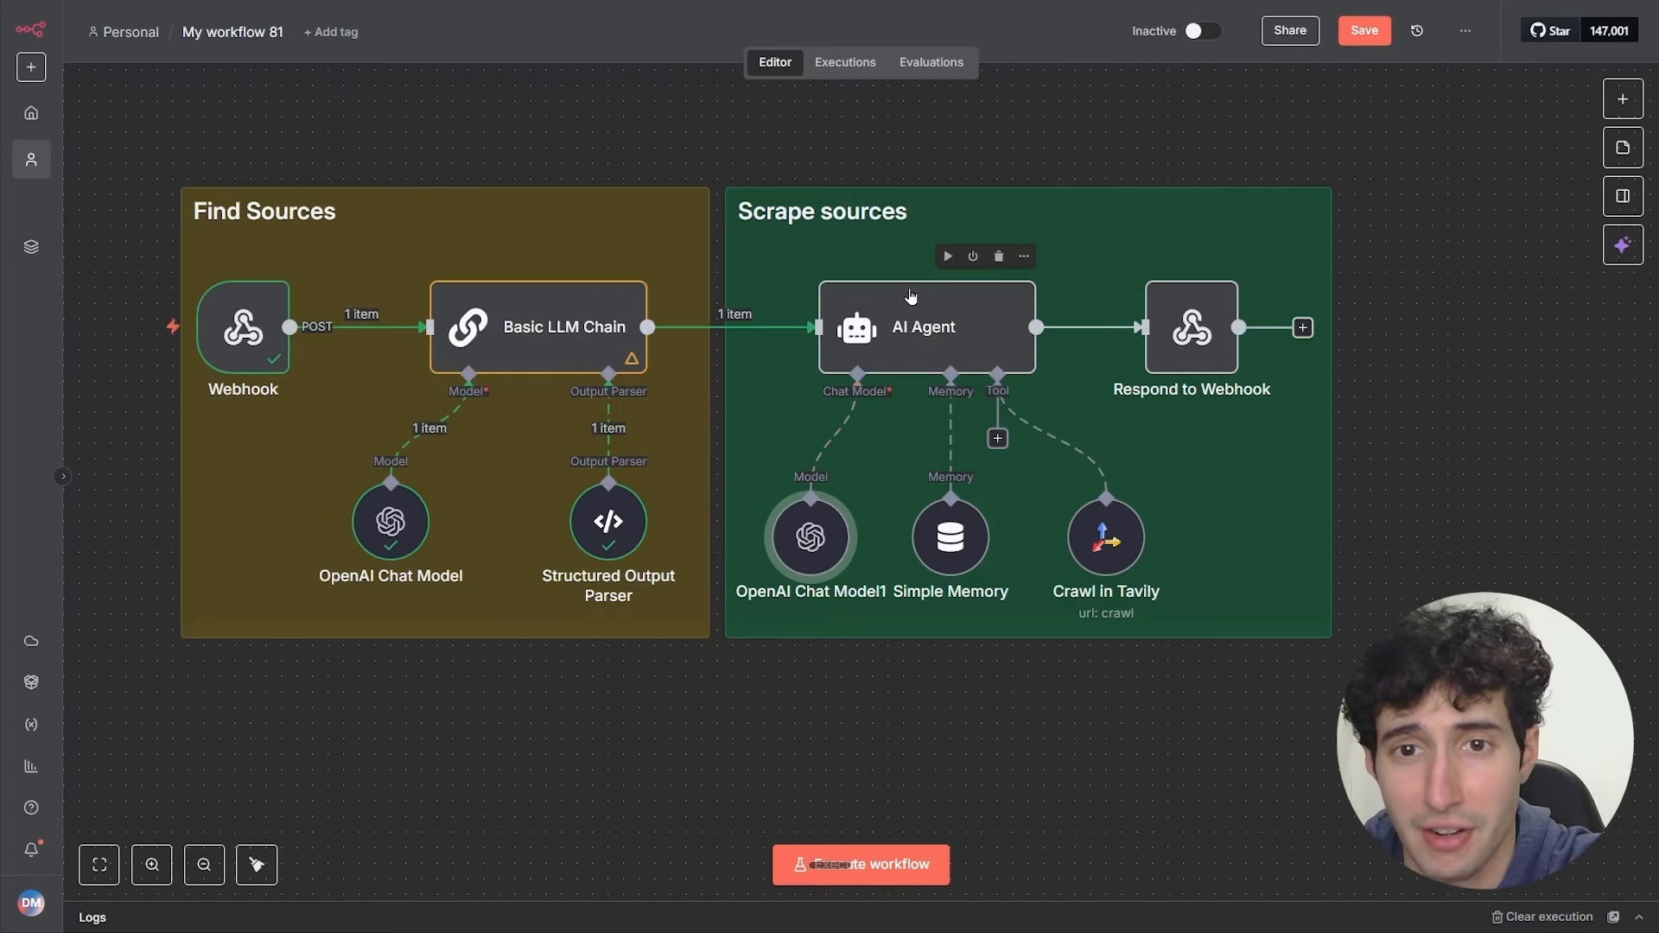
click(946, 259)
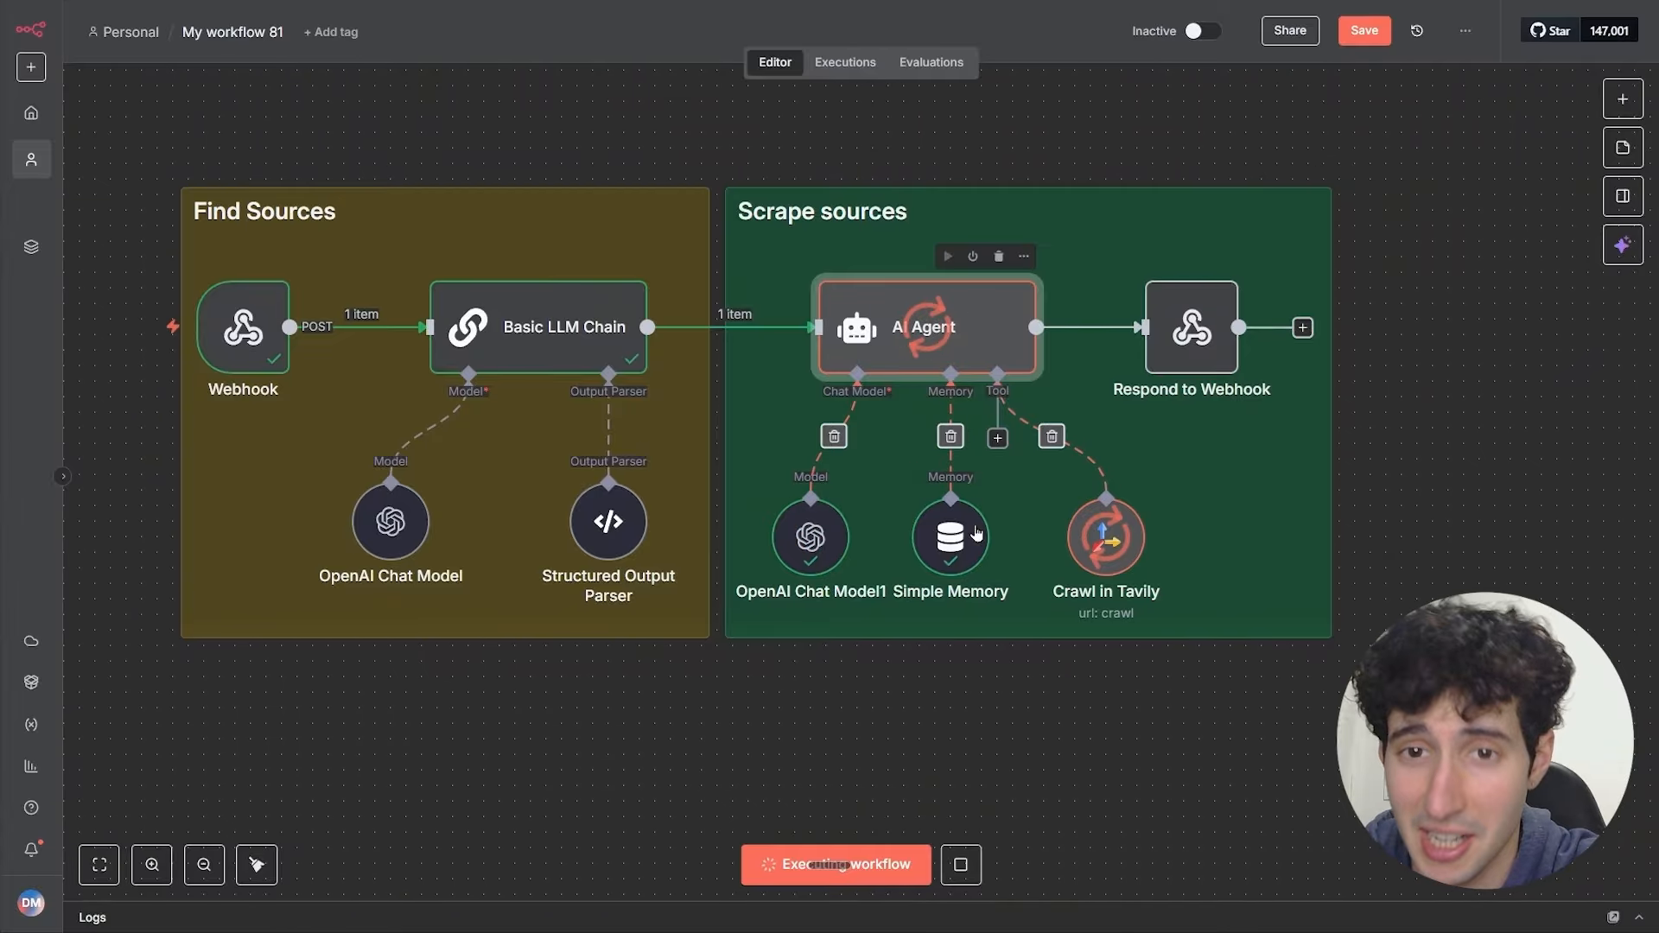
drag(1111, 556, 1094, 551)
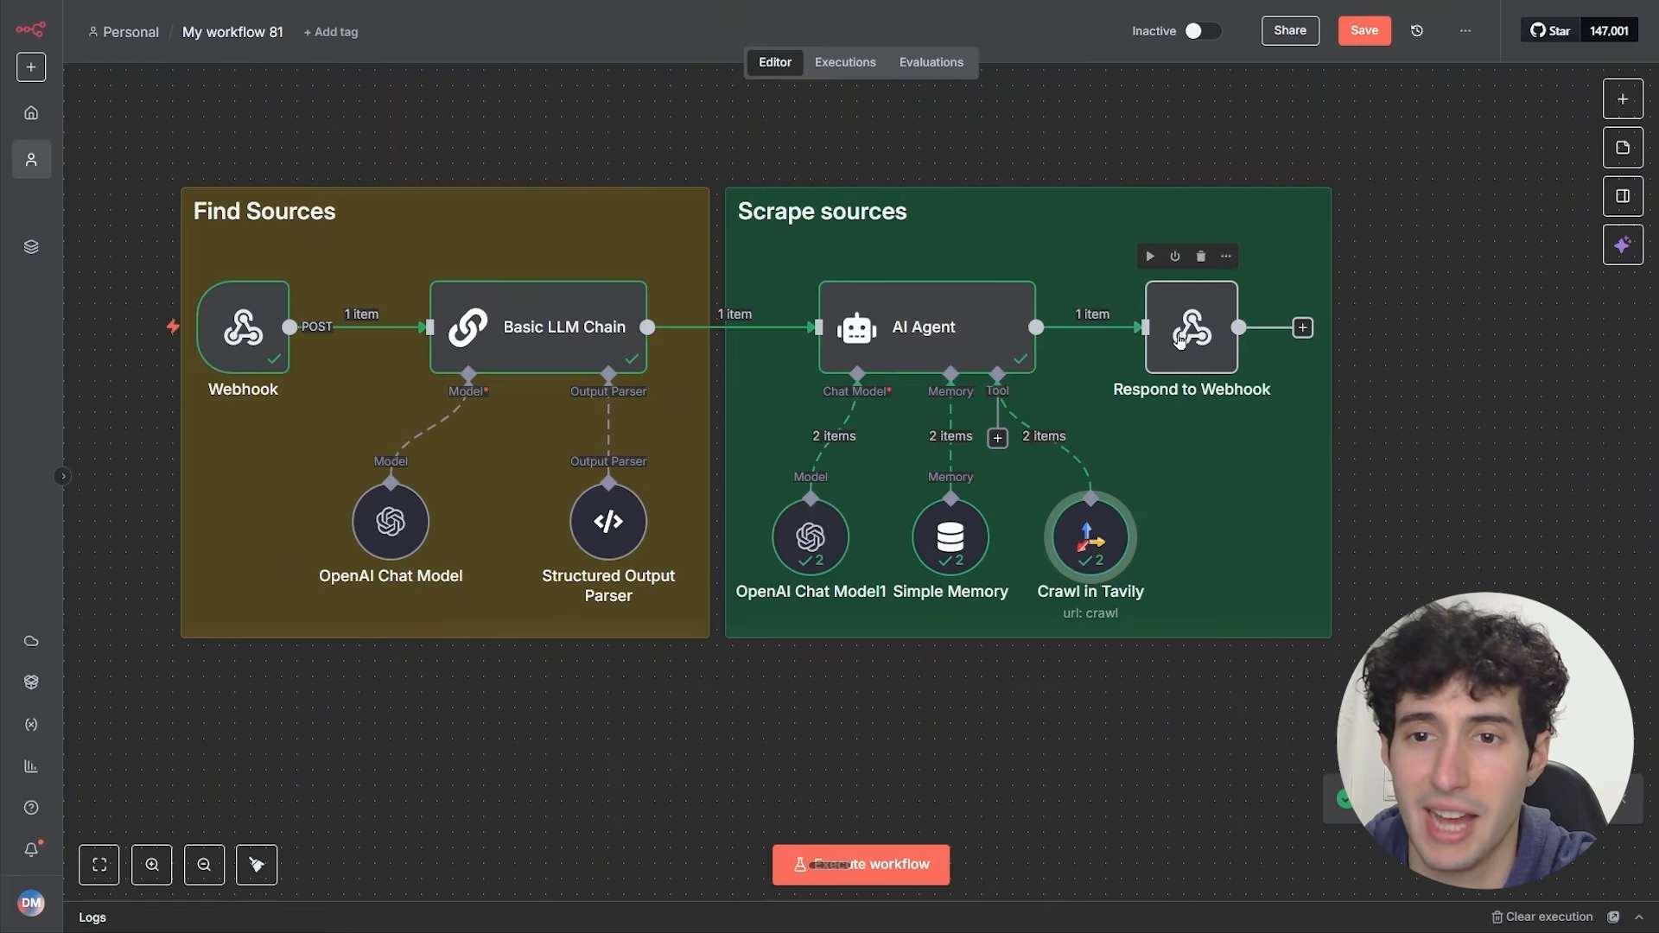
click(1186, 309)
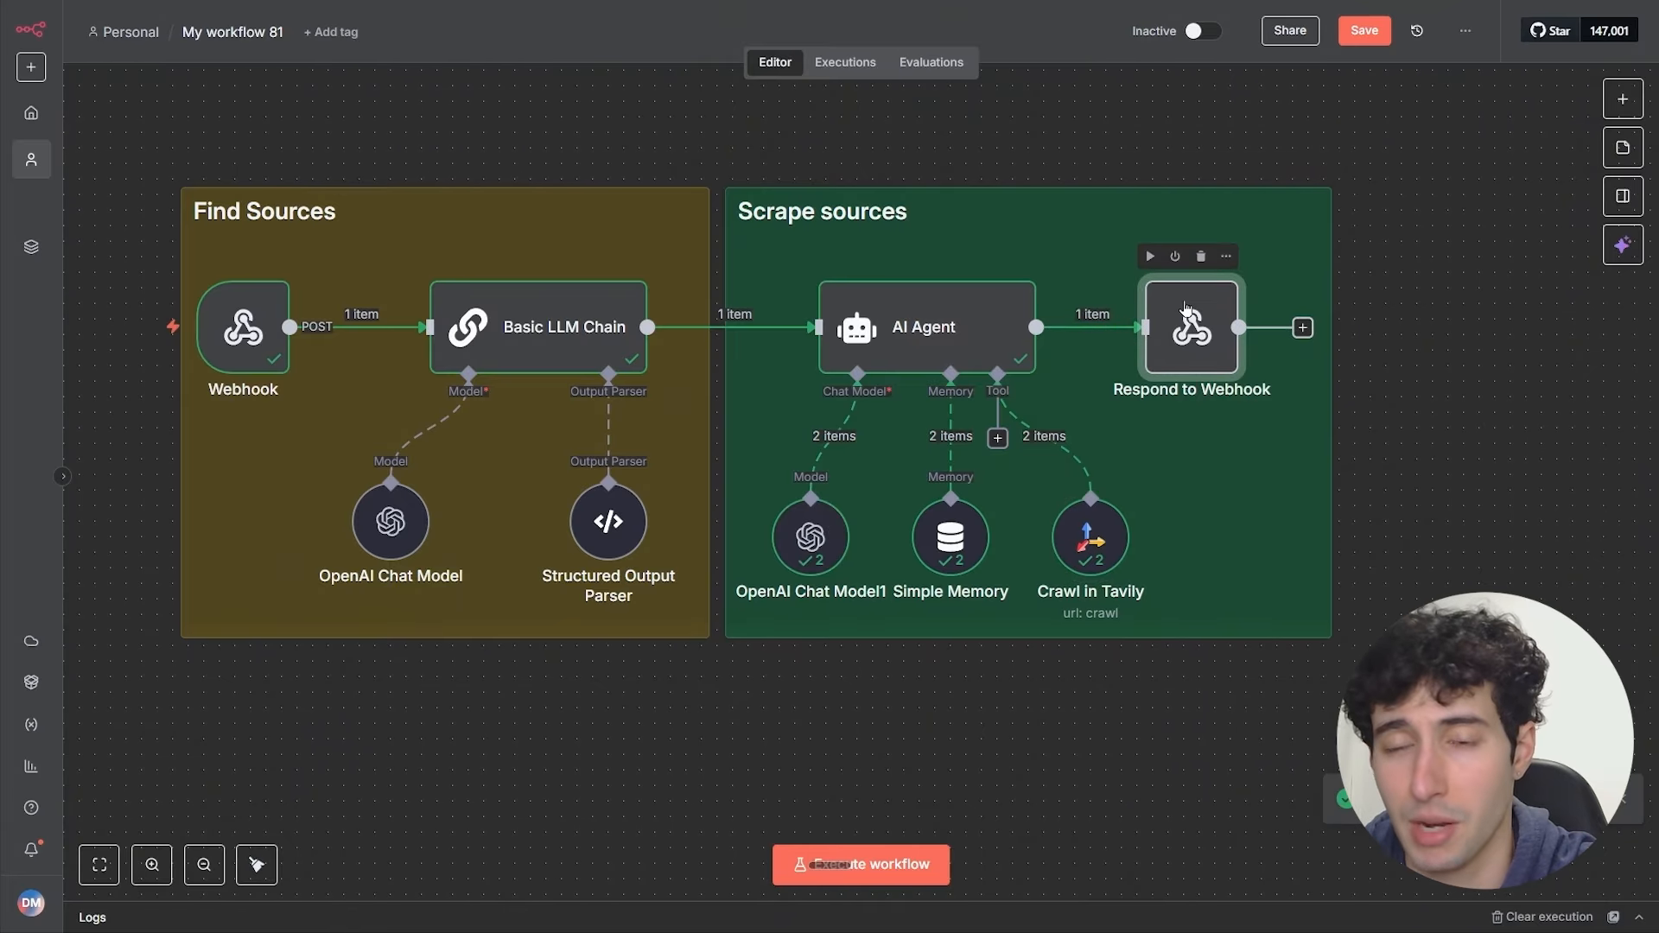
drag(1186, 308, 1203, 309)
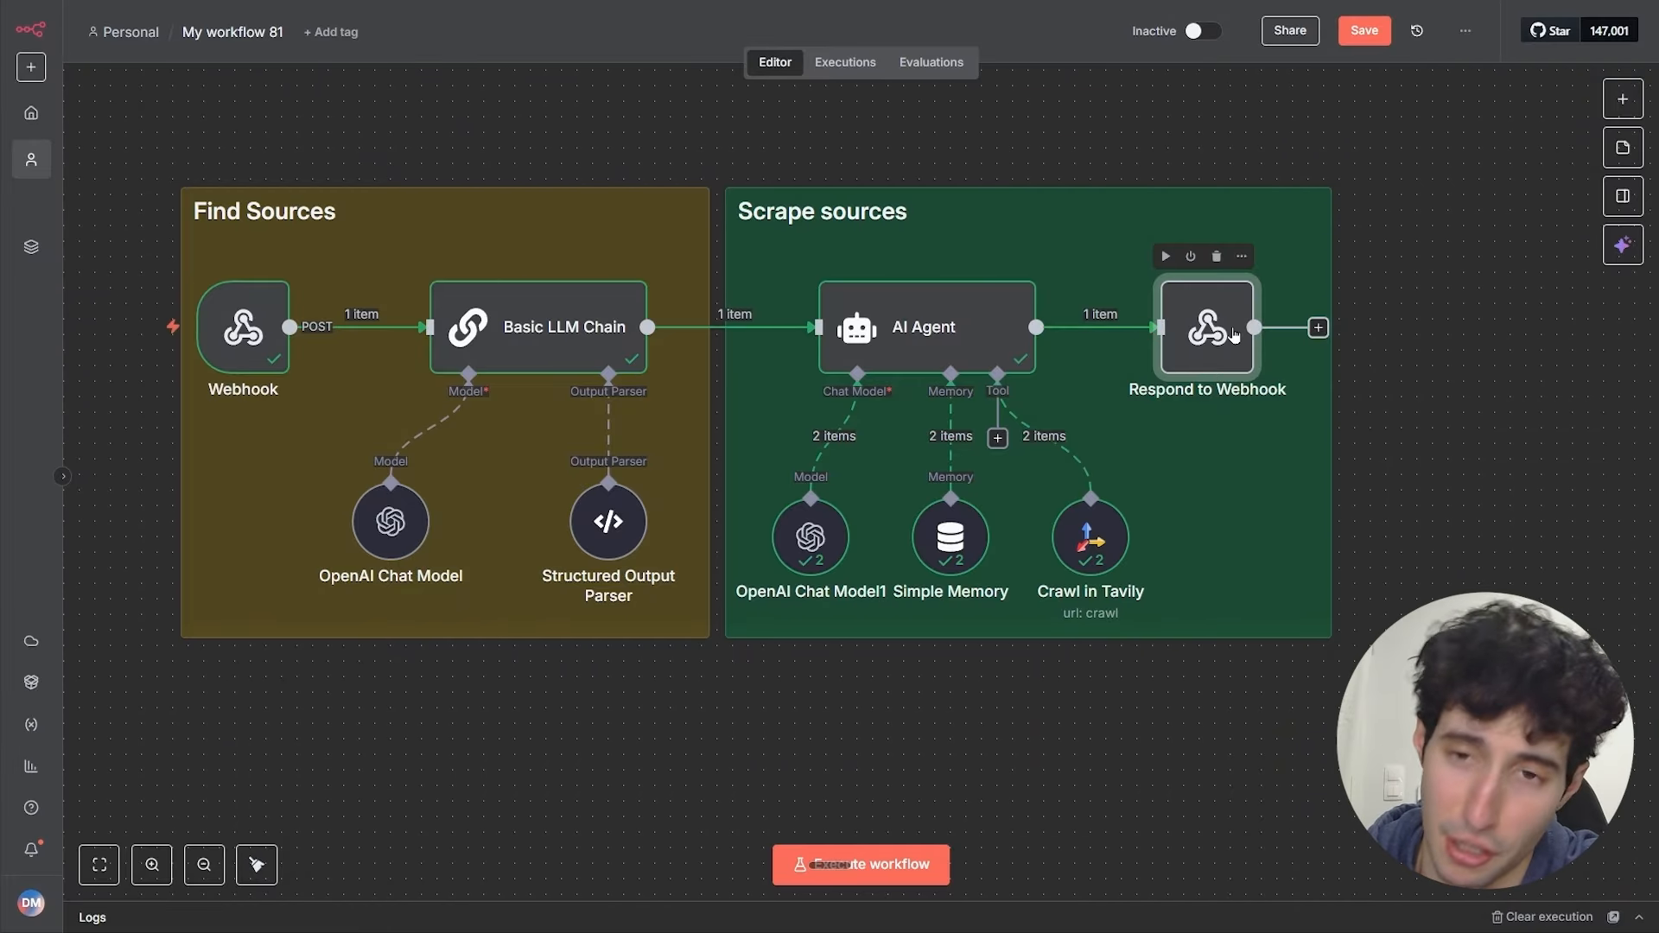
drag(1189, 337, 1205, 335)
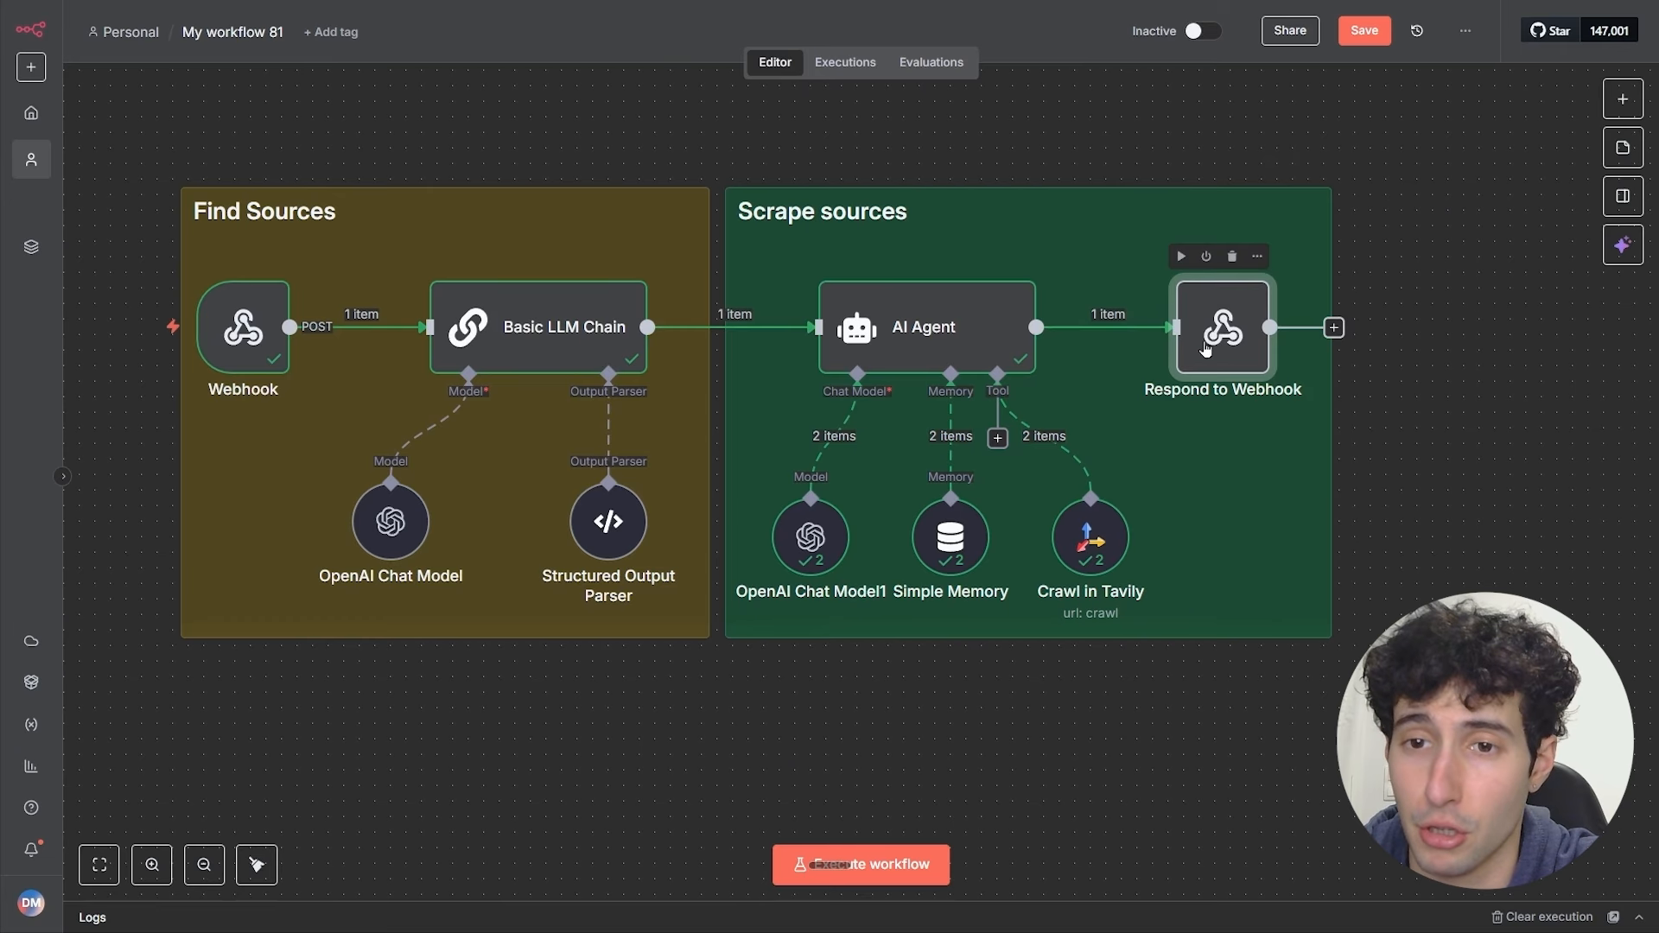
Step: Set the Webhook node's Respond option to Using 'Respond to Webhook' Node
click(253, 329)
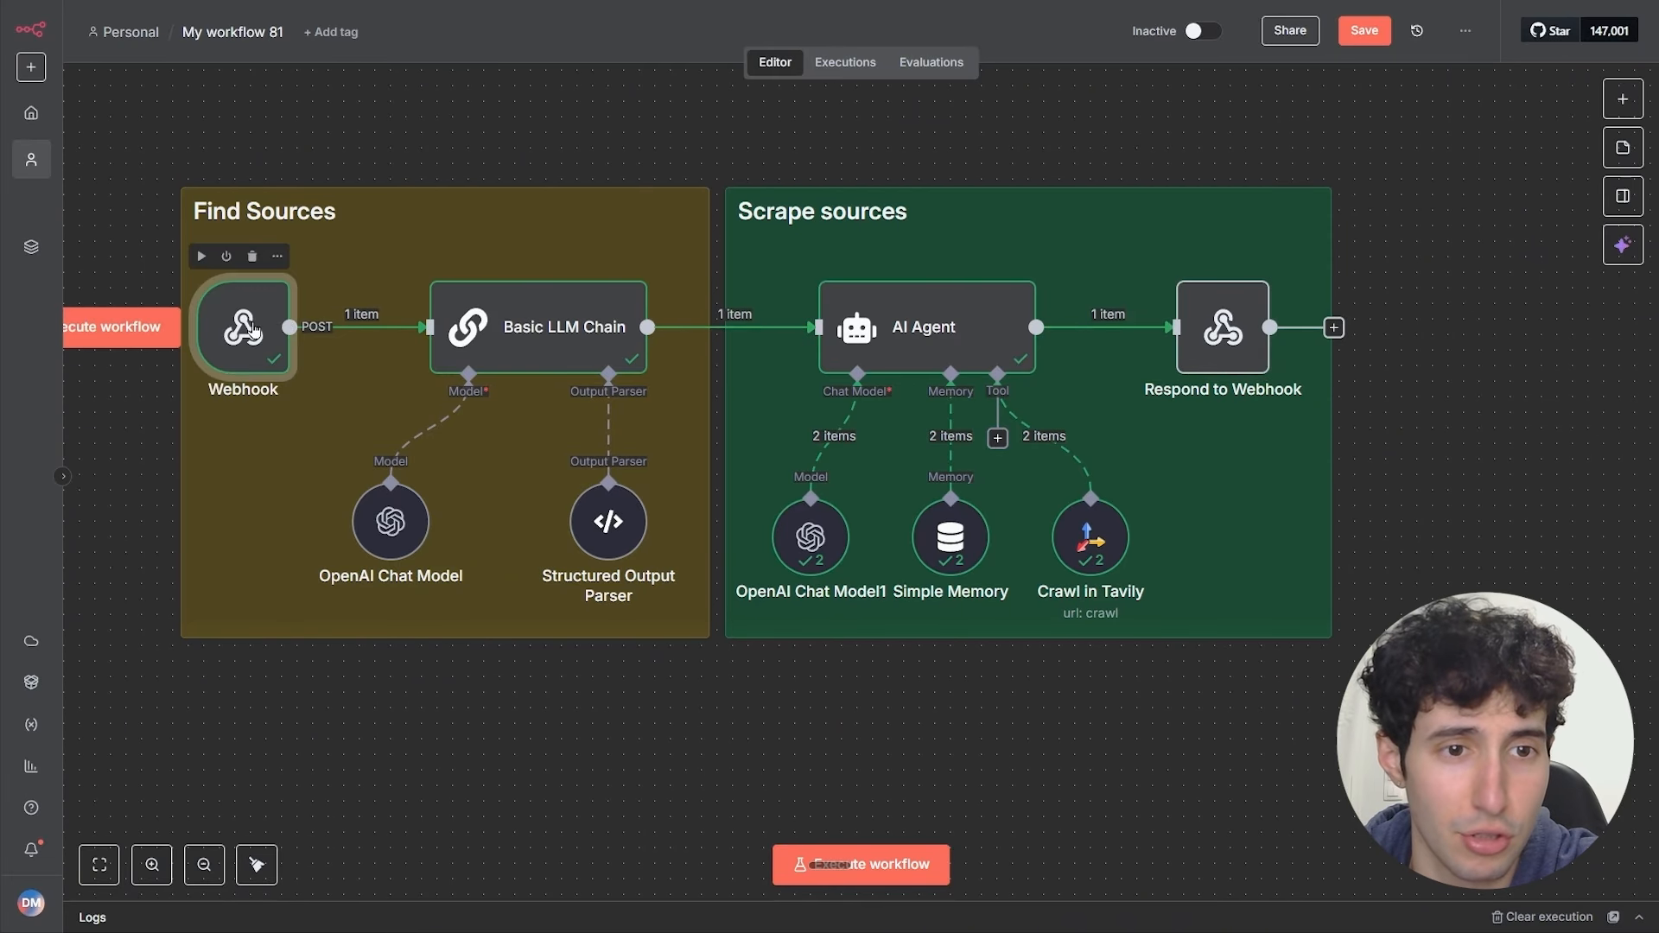
double_click(251, 328)
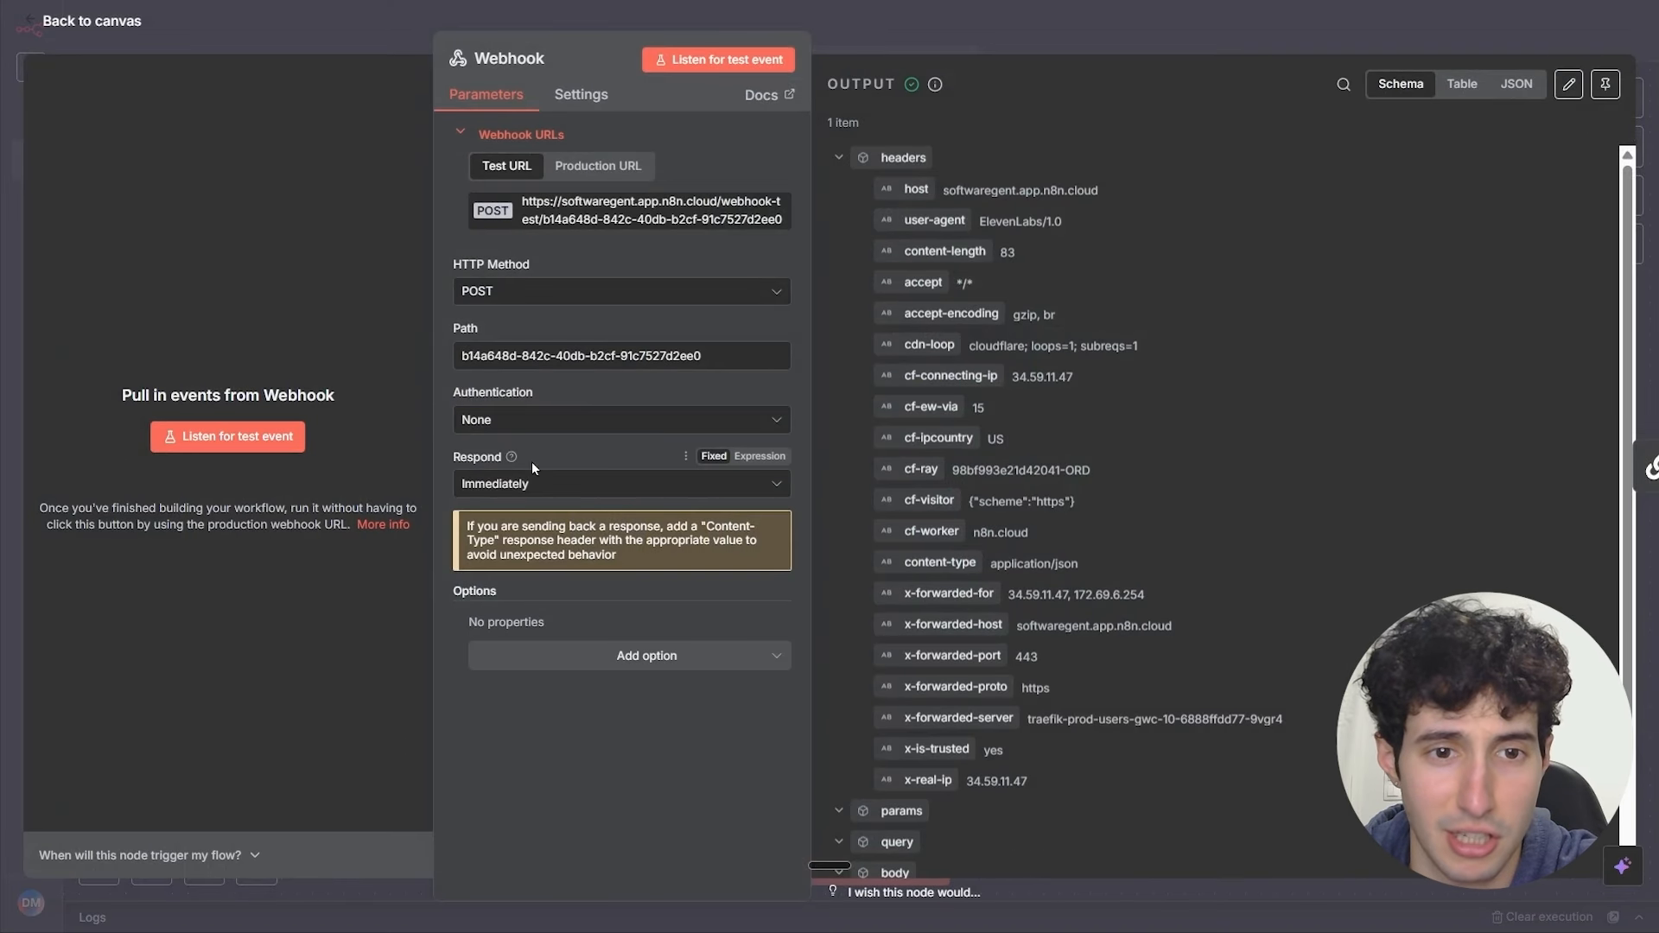
click(491, 487)
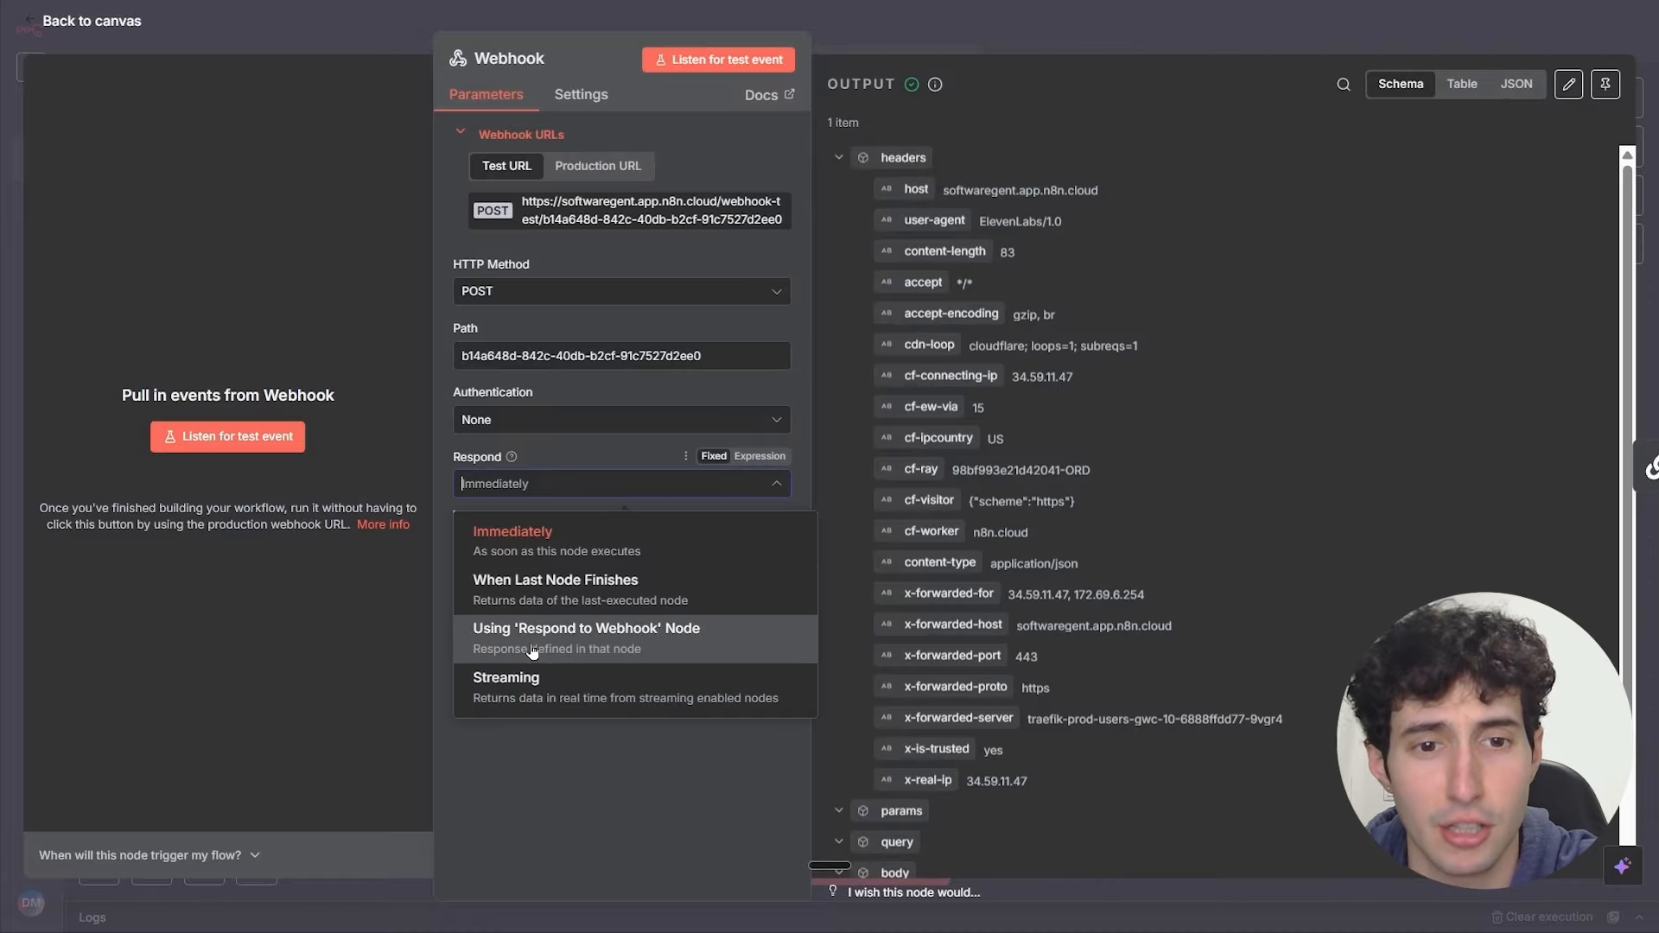
click(570, 637)
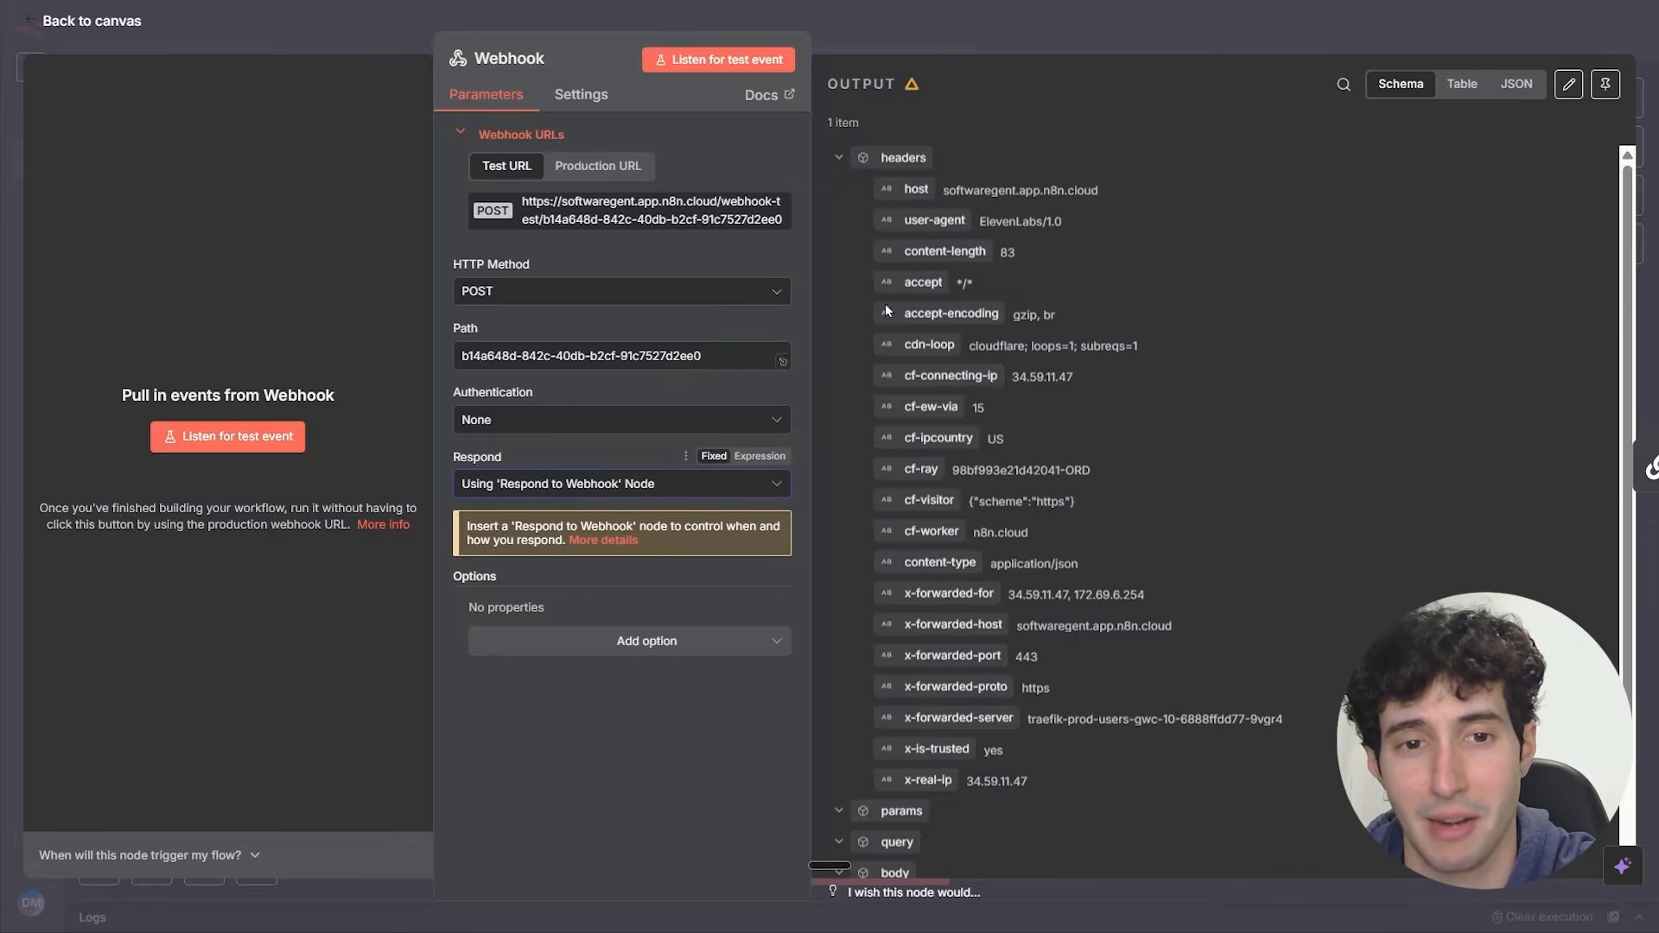
click(1099, 32)
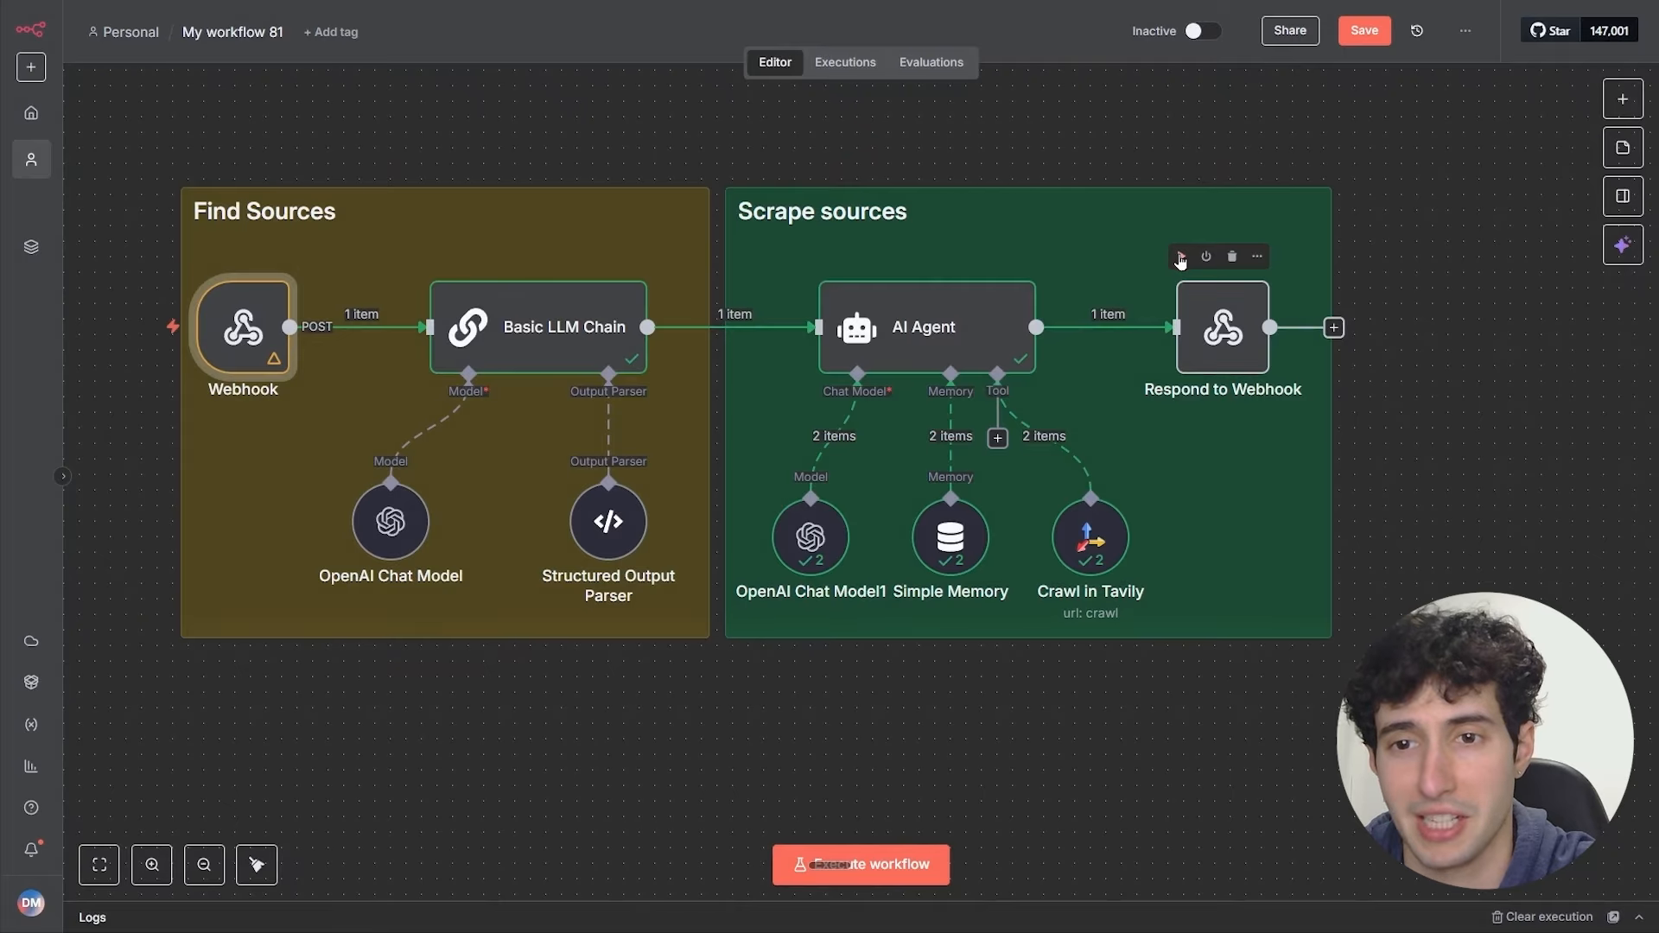
Step: Execute the Respond to Webhook node and read the answer in its output
click(1180, 257)
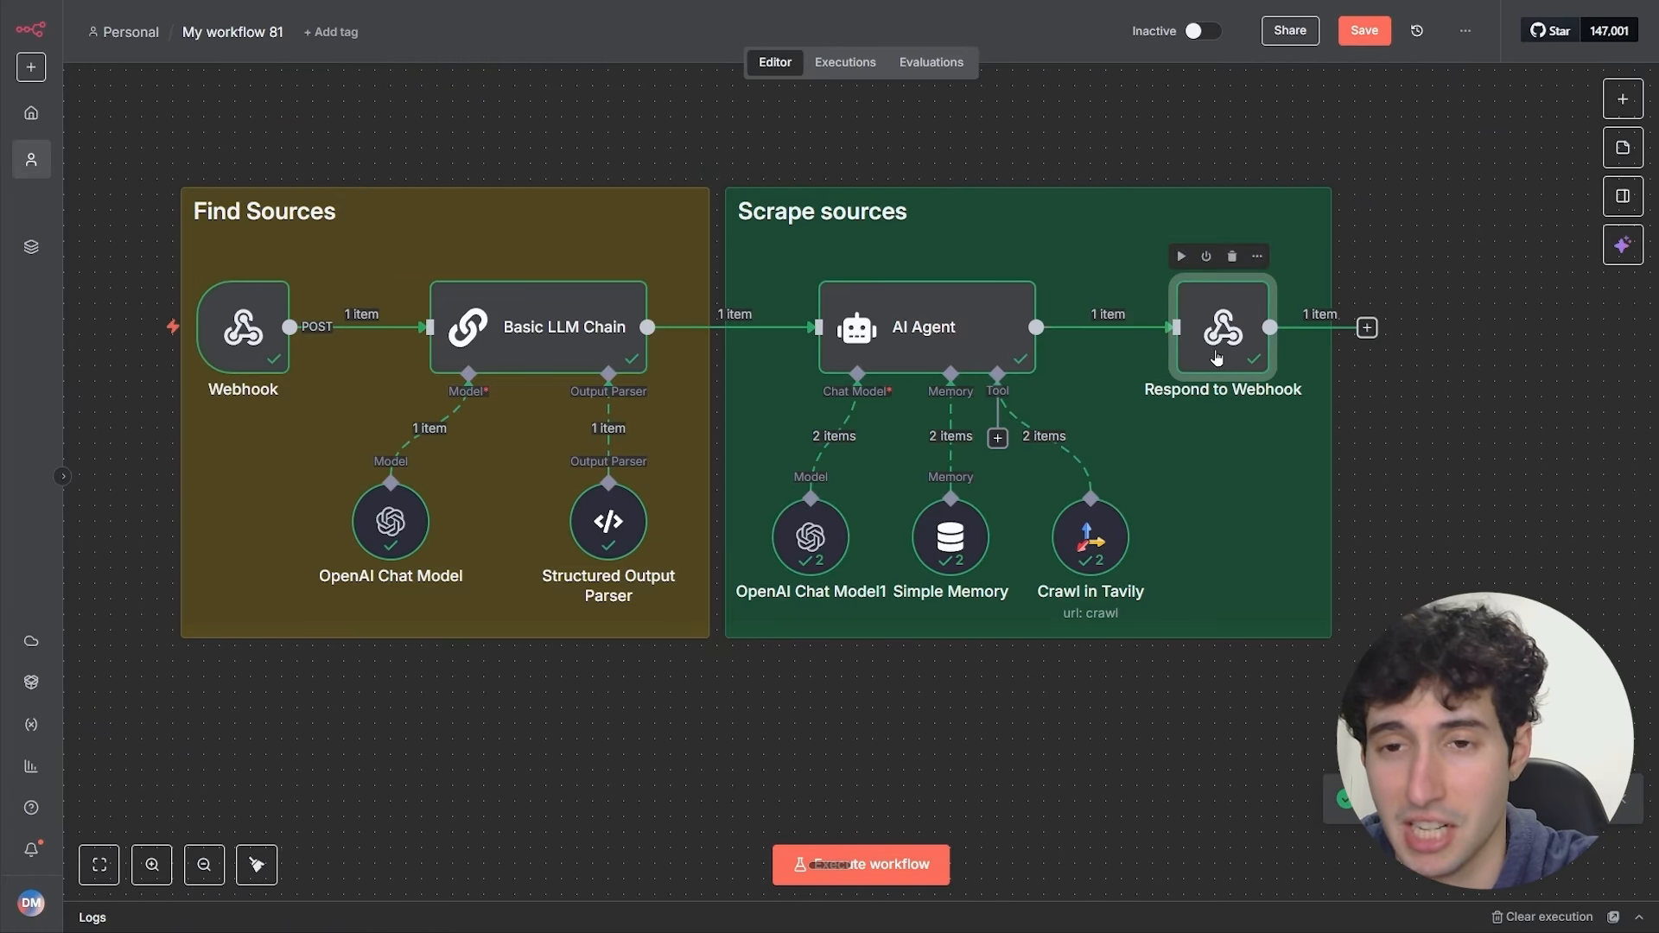
double_click(1216, 358)
drag(1164, 159, 1488, 183)
drag(1488, 183, 1486, 196)
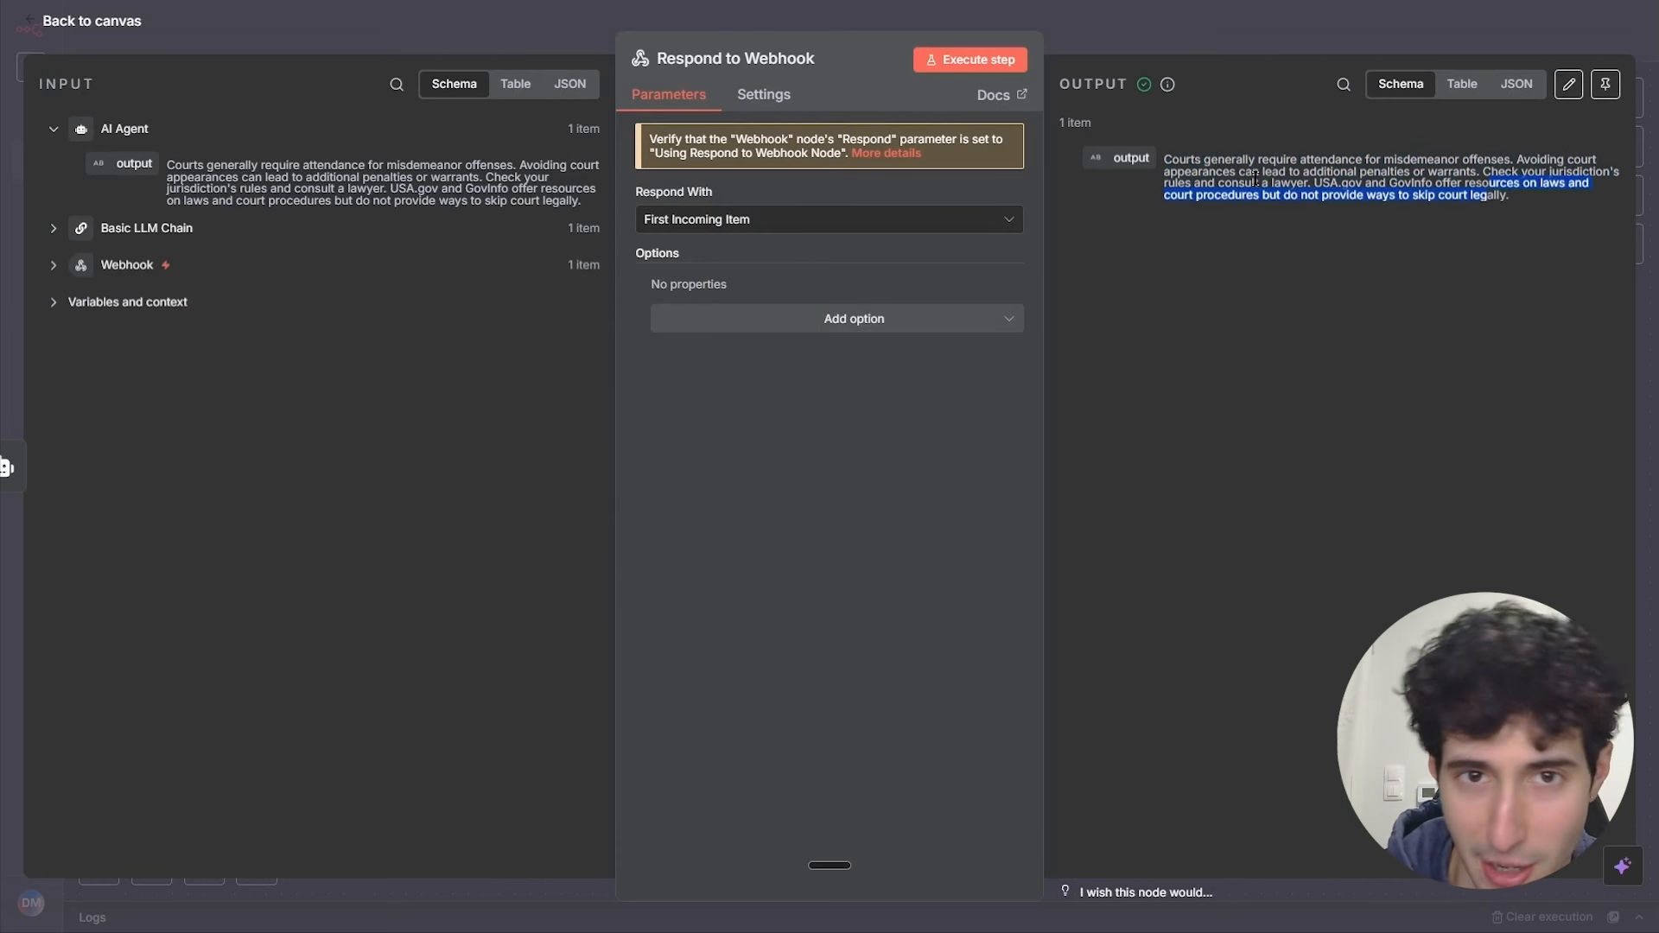
click(1254, 178)
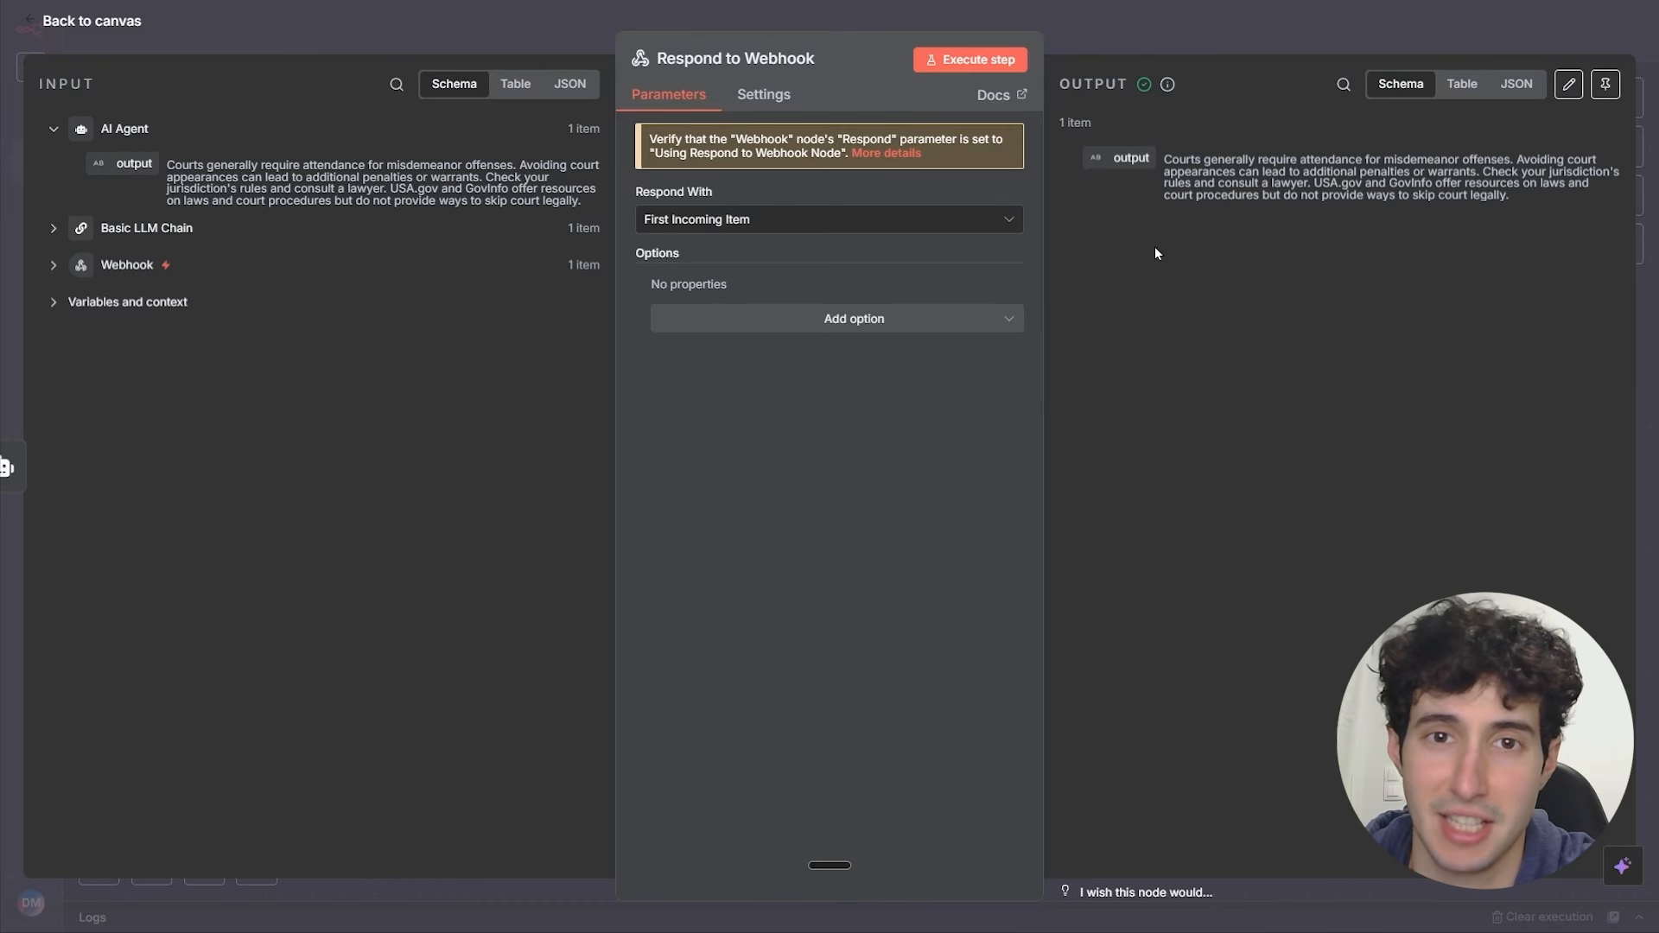
key(Escape)
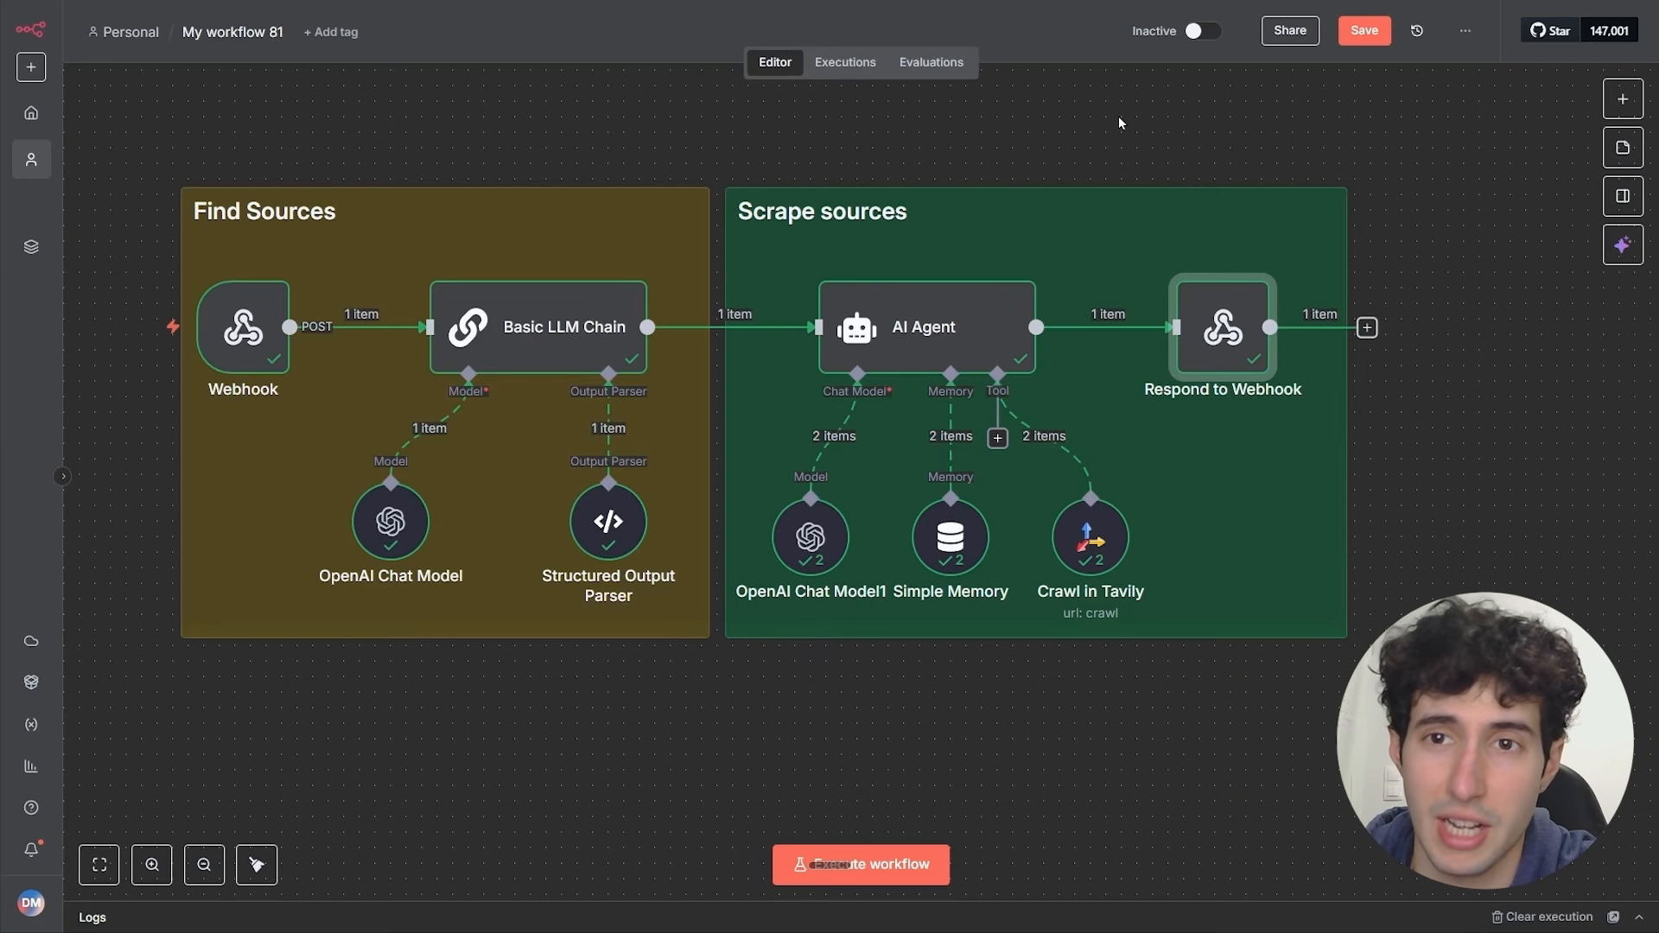
Step: Activate the workflow and copy the Webhook node's production URL
click(1198, 33)
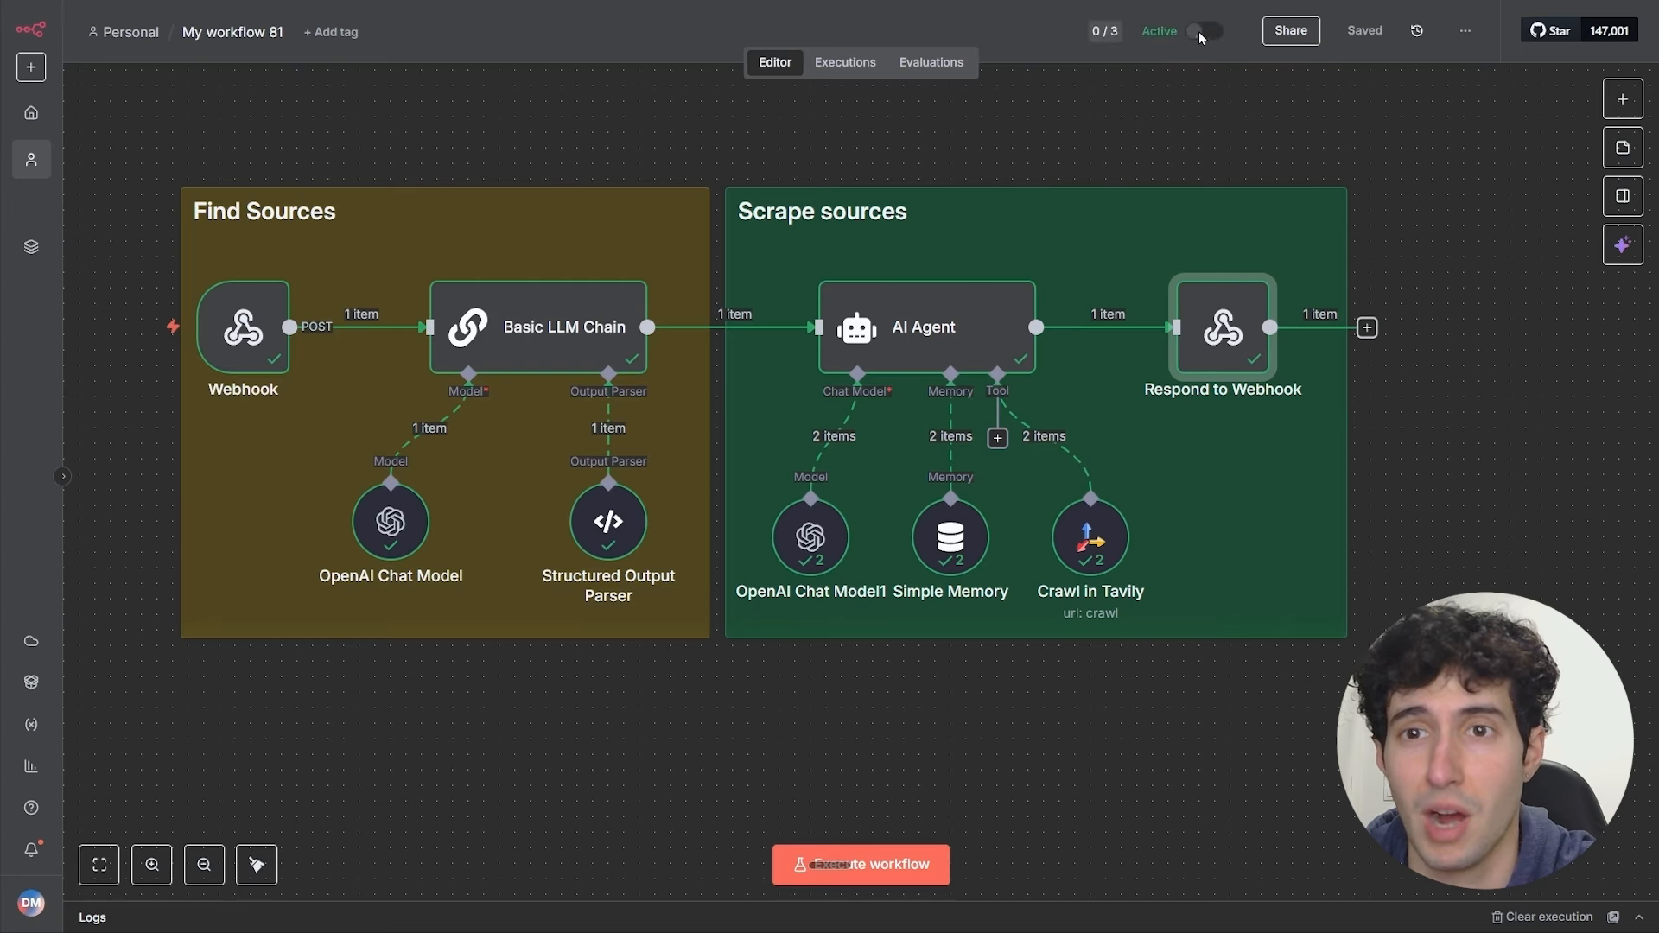
click(439, 137)
mouse_move(210, 342)
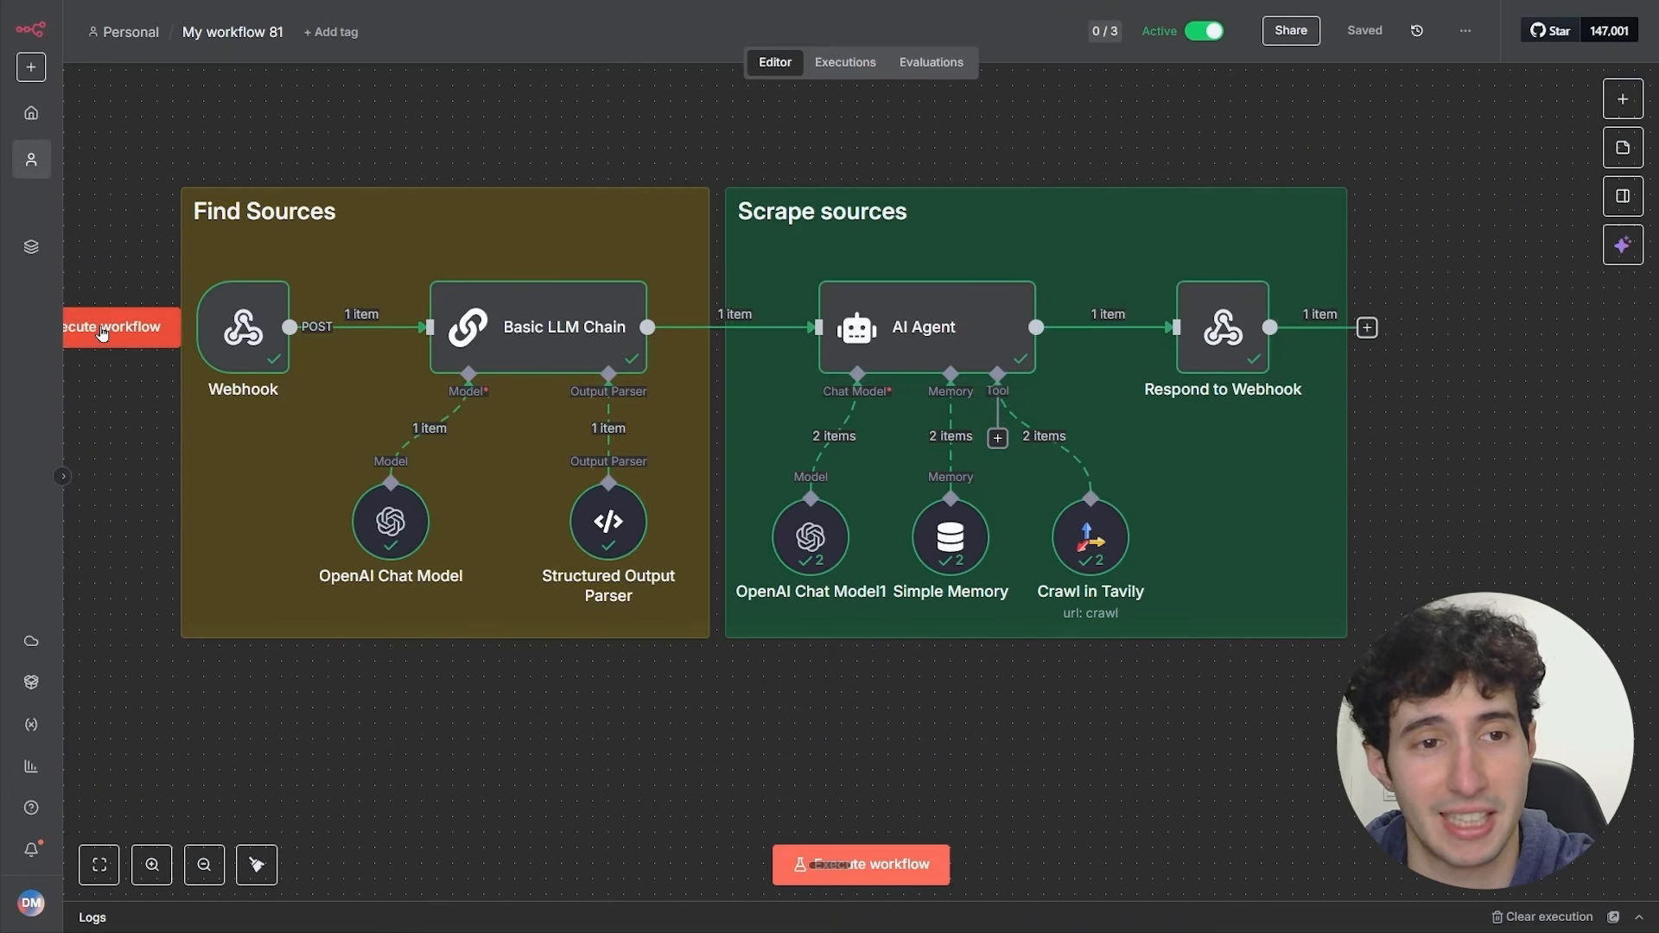
click(230, 344)
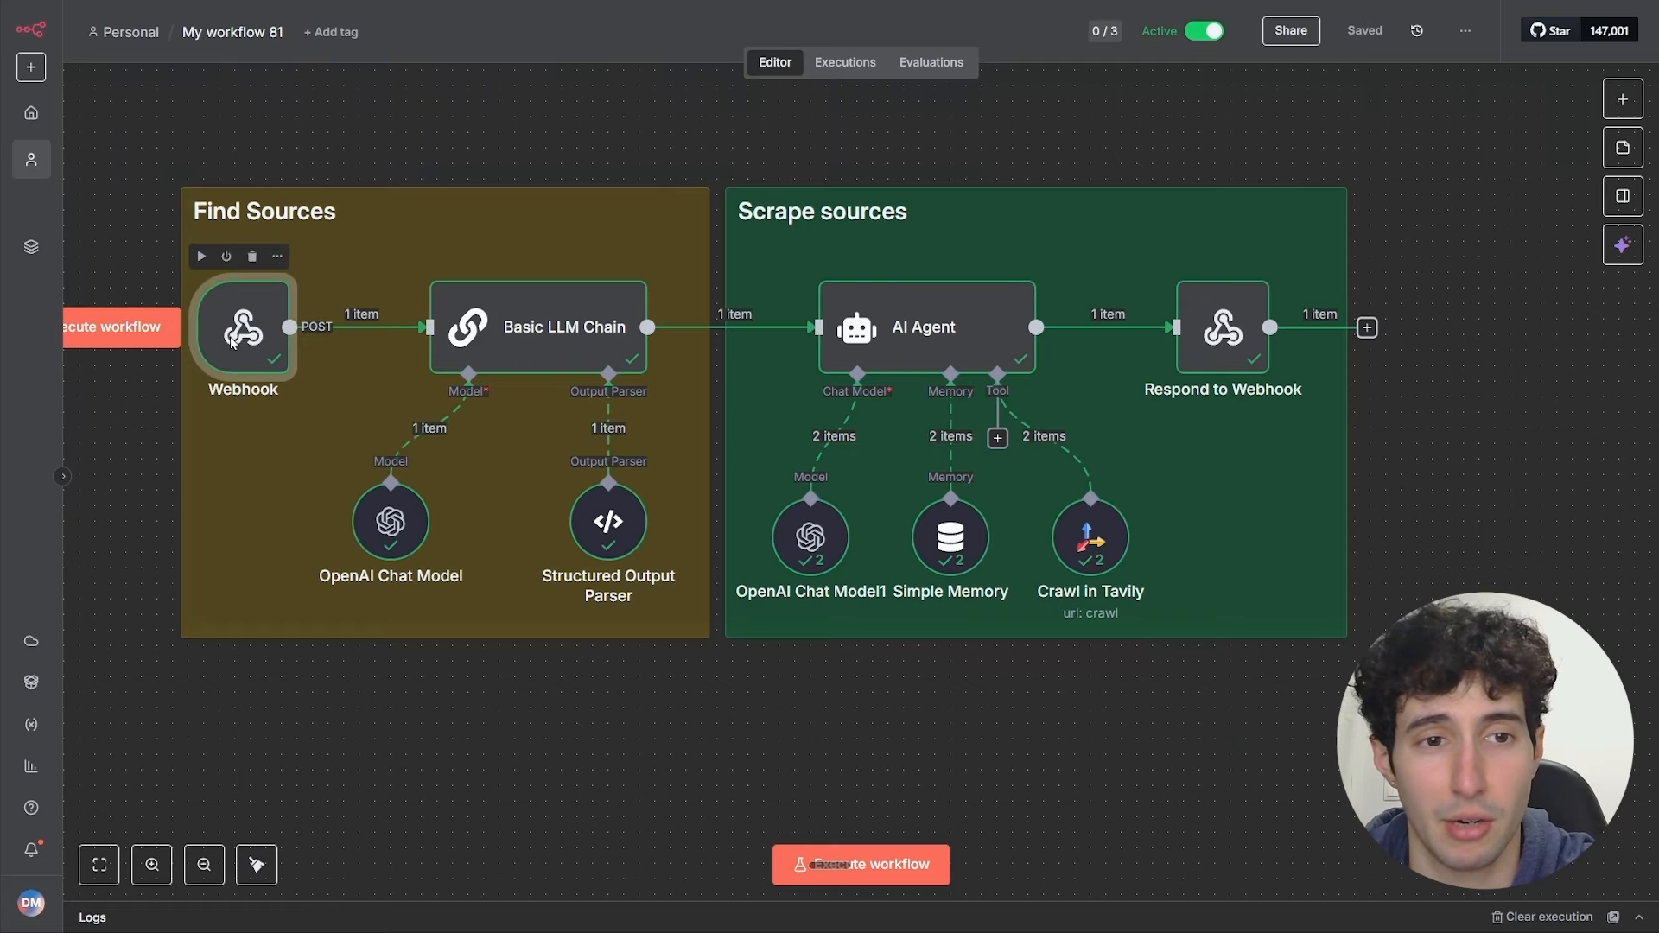
double_click(233, 343)
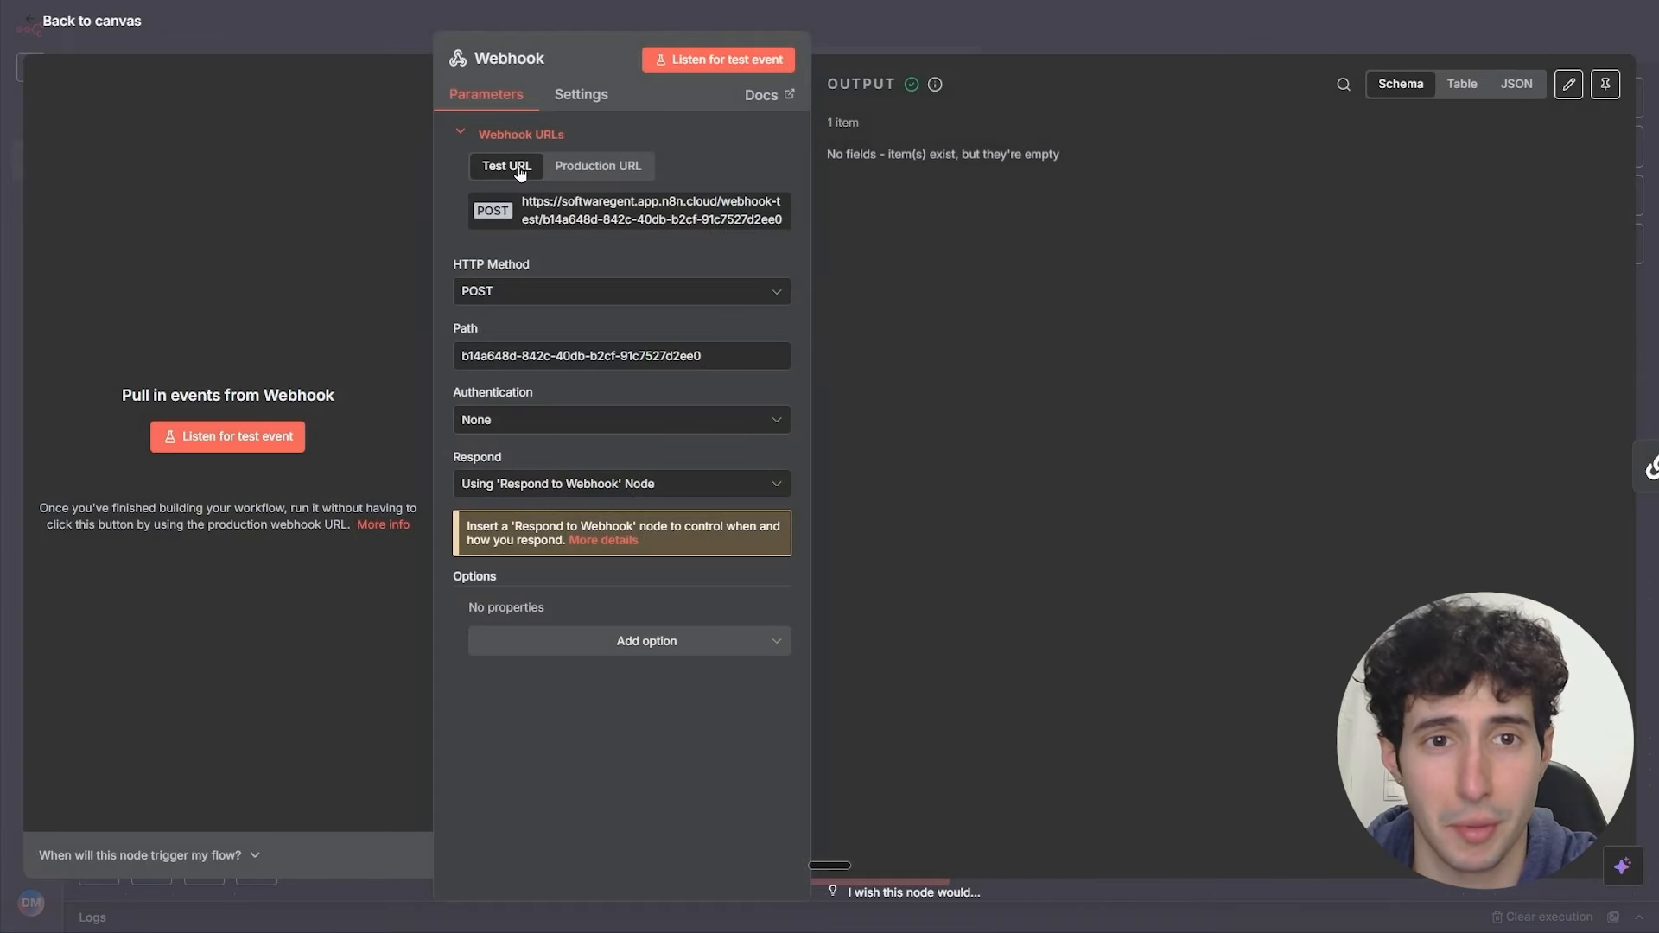
click(569, 176)
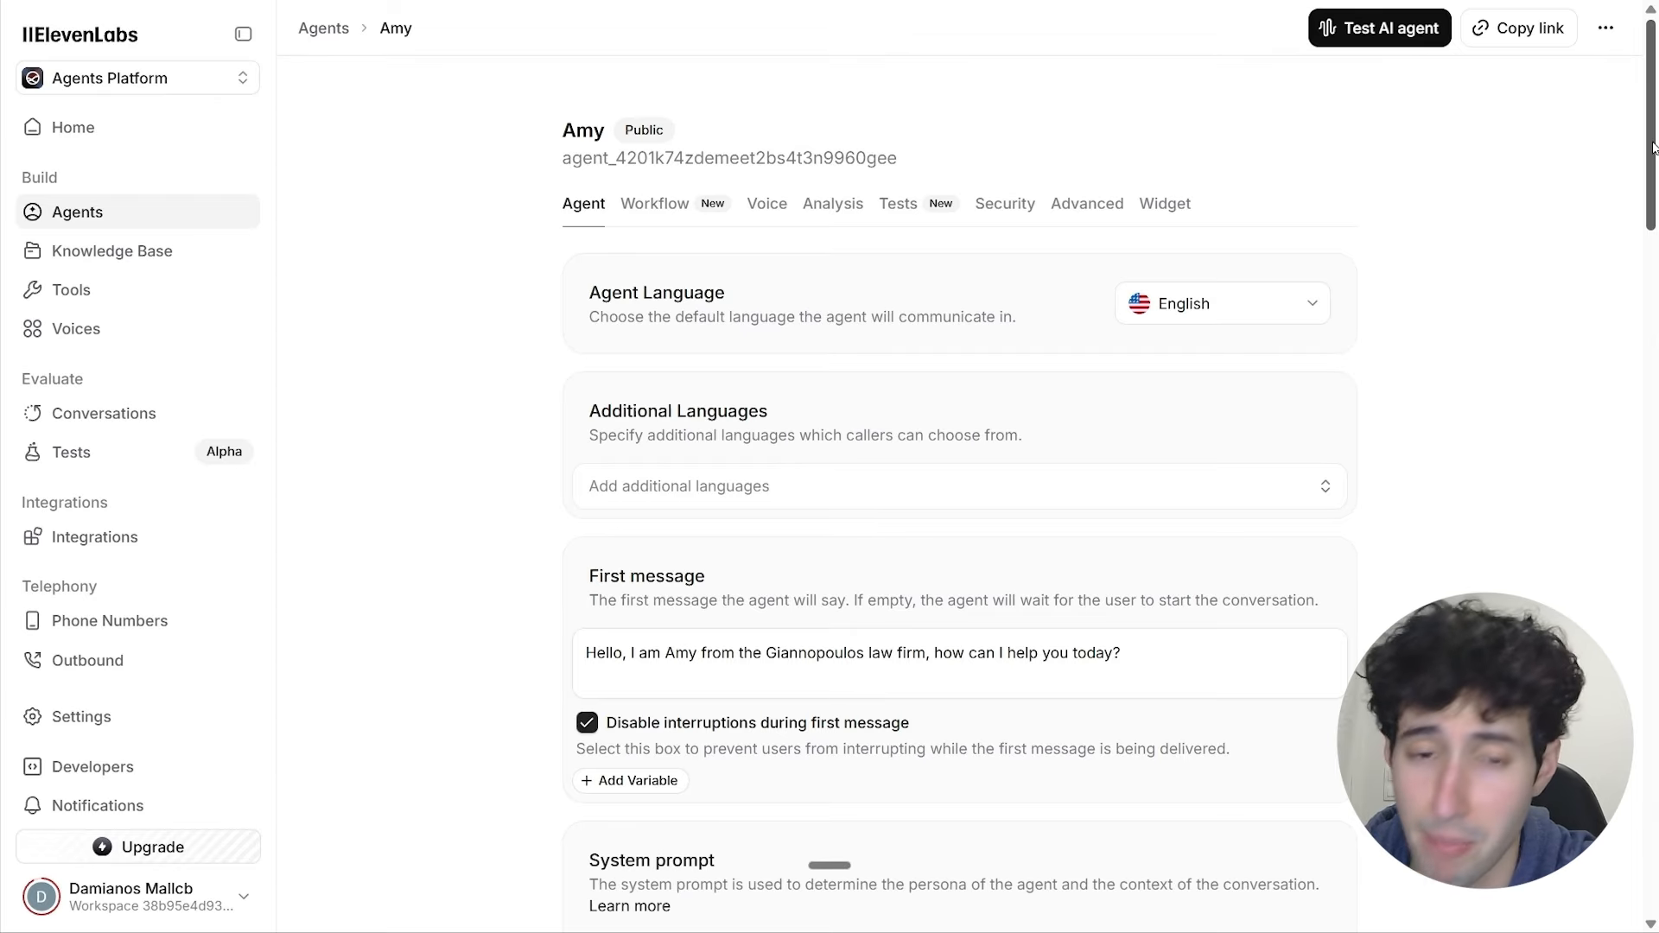
Step: Replace the n8nnow webhook tool's URL with the copied production webhook URL and save the tool
drag(1654, 142, 1612, 791)
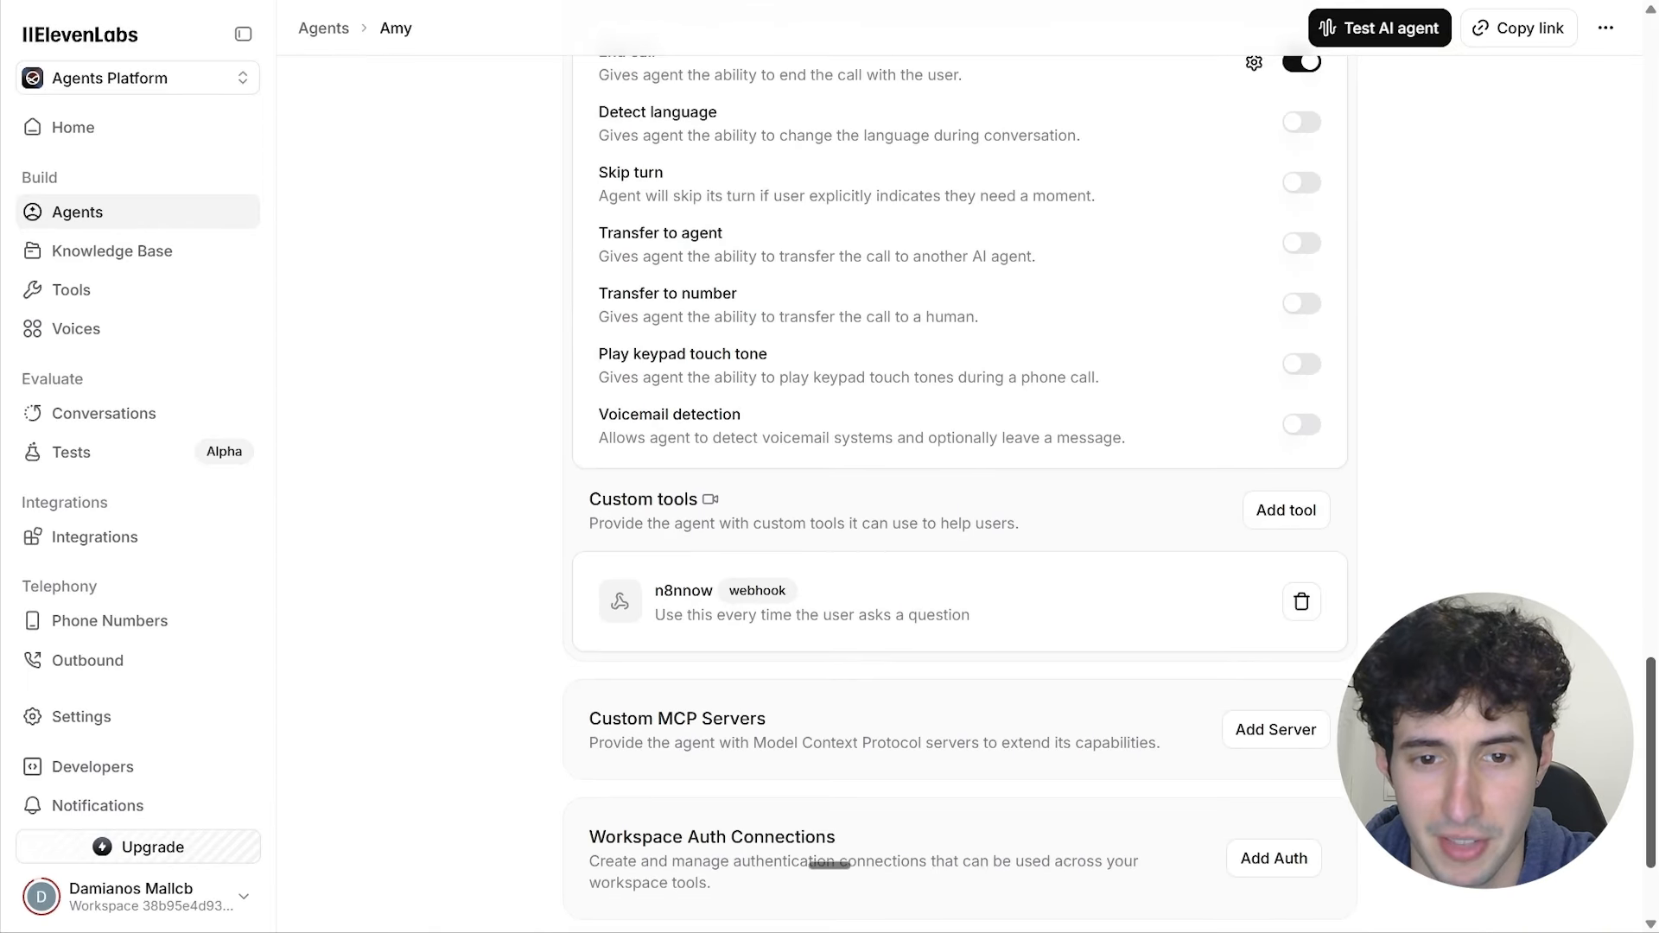
click(687, 616)
click(1189, 524)
key(ctrl+a)
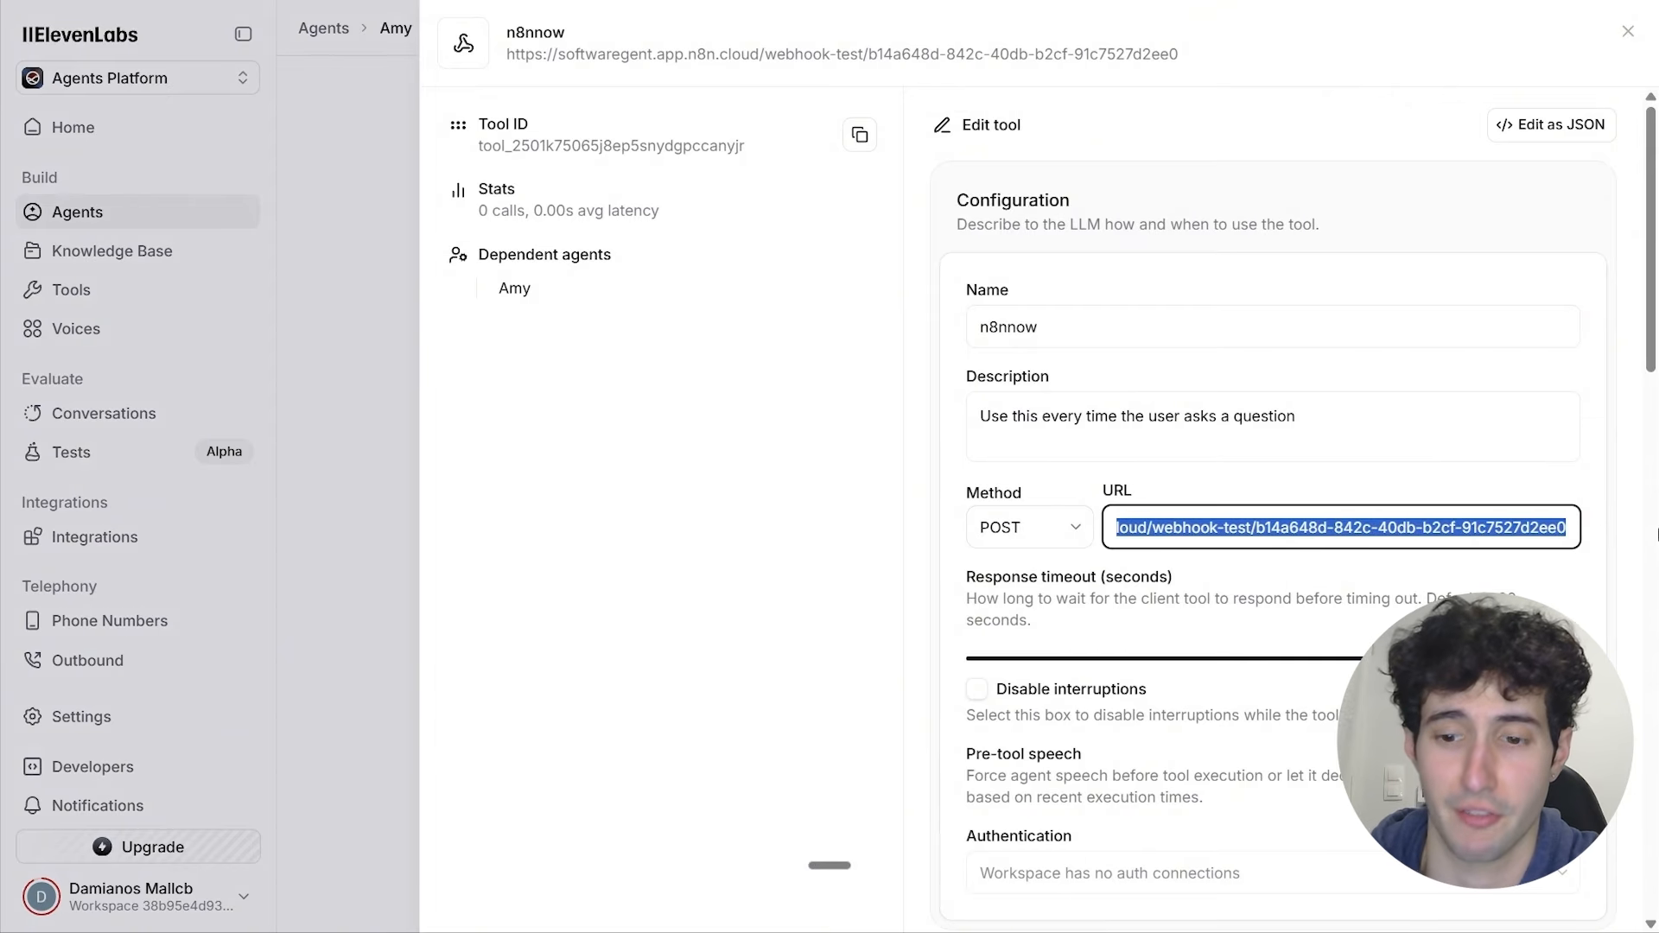
key(BackSpace)
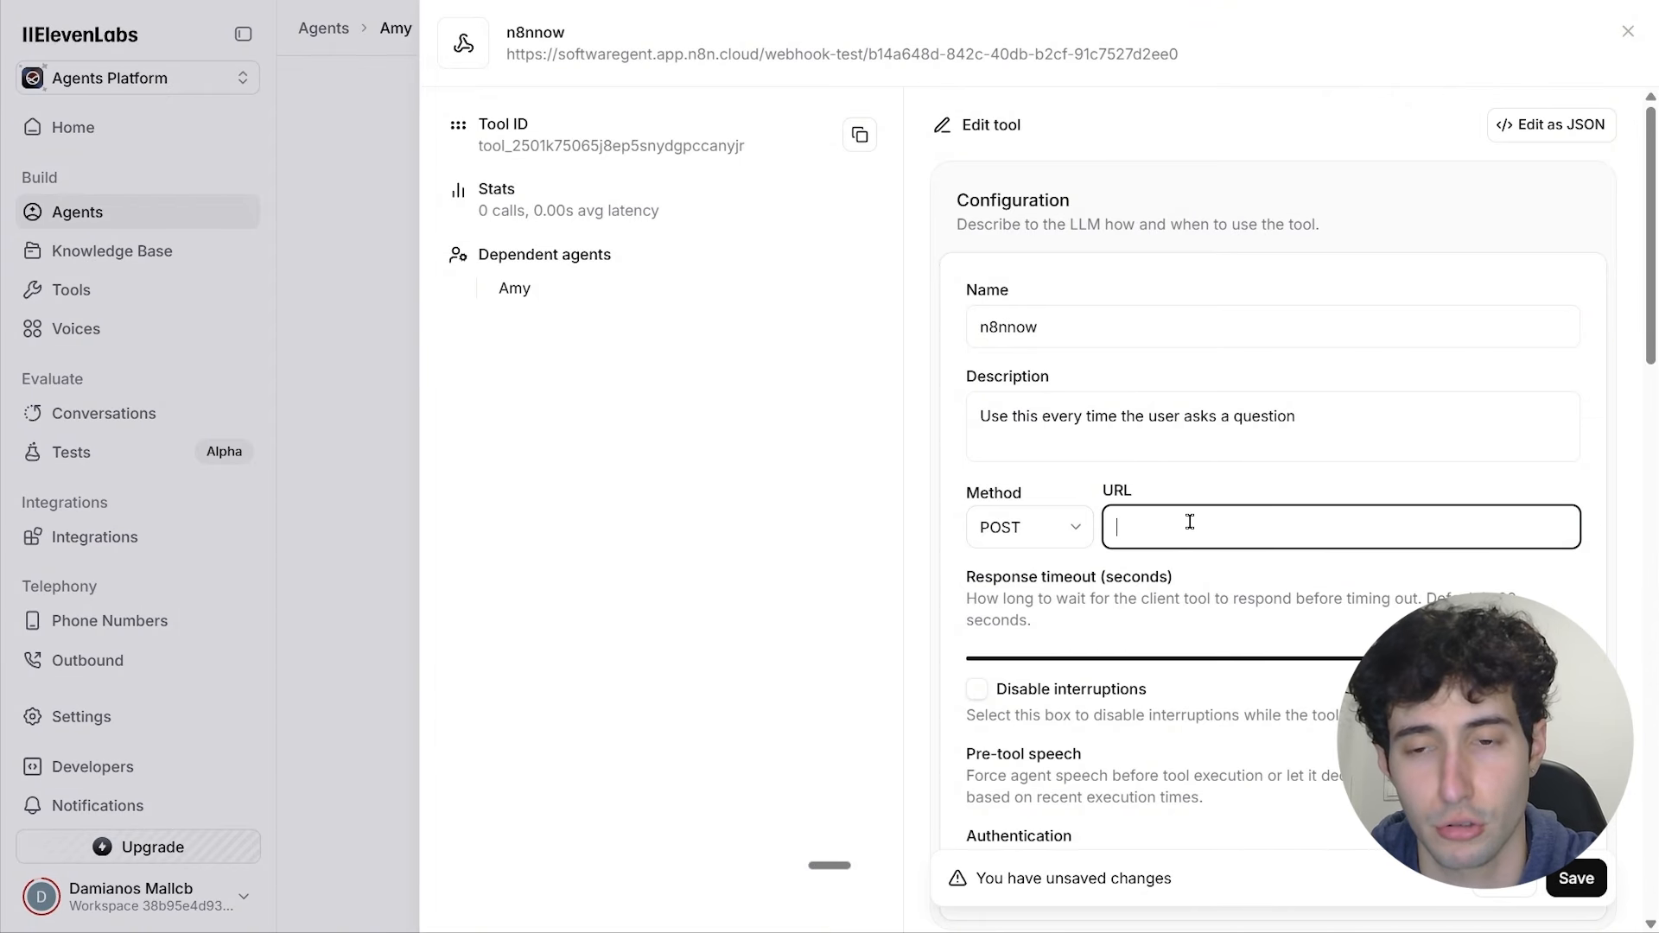
key(ctrl+v)
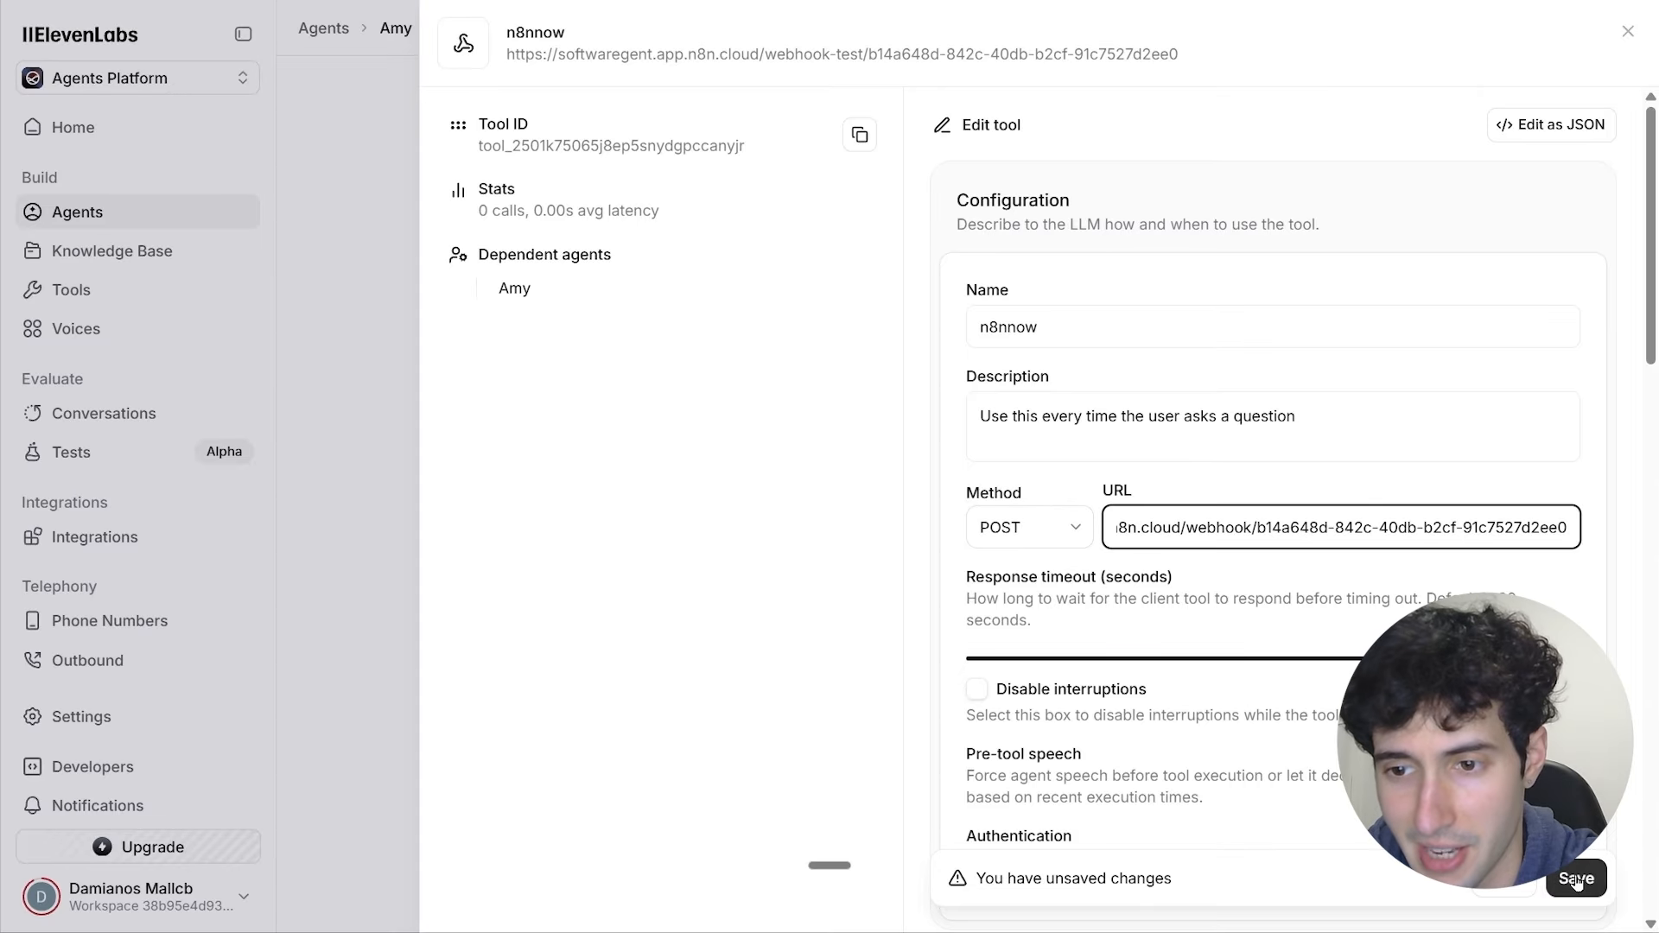
click(1576, 879)
Step: Set the agent's voice to Sarah and save the change
drag(1656, 755, 1656, 93)
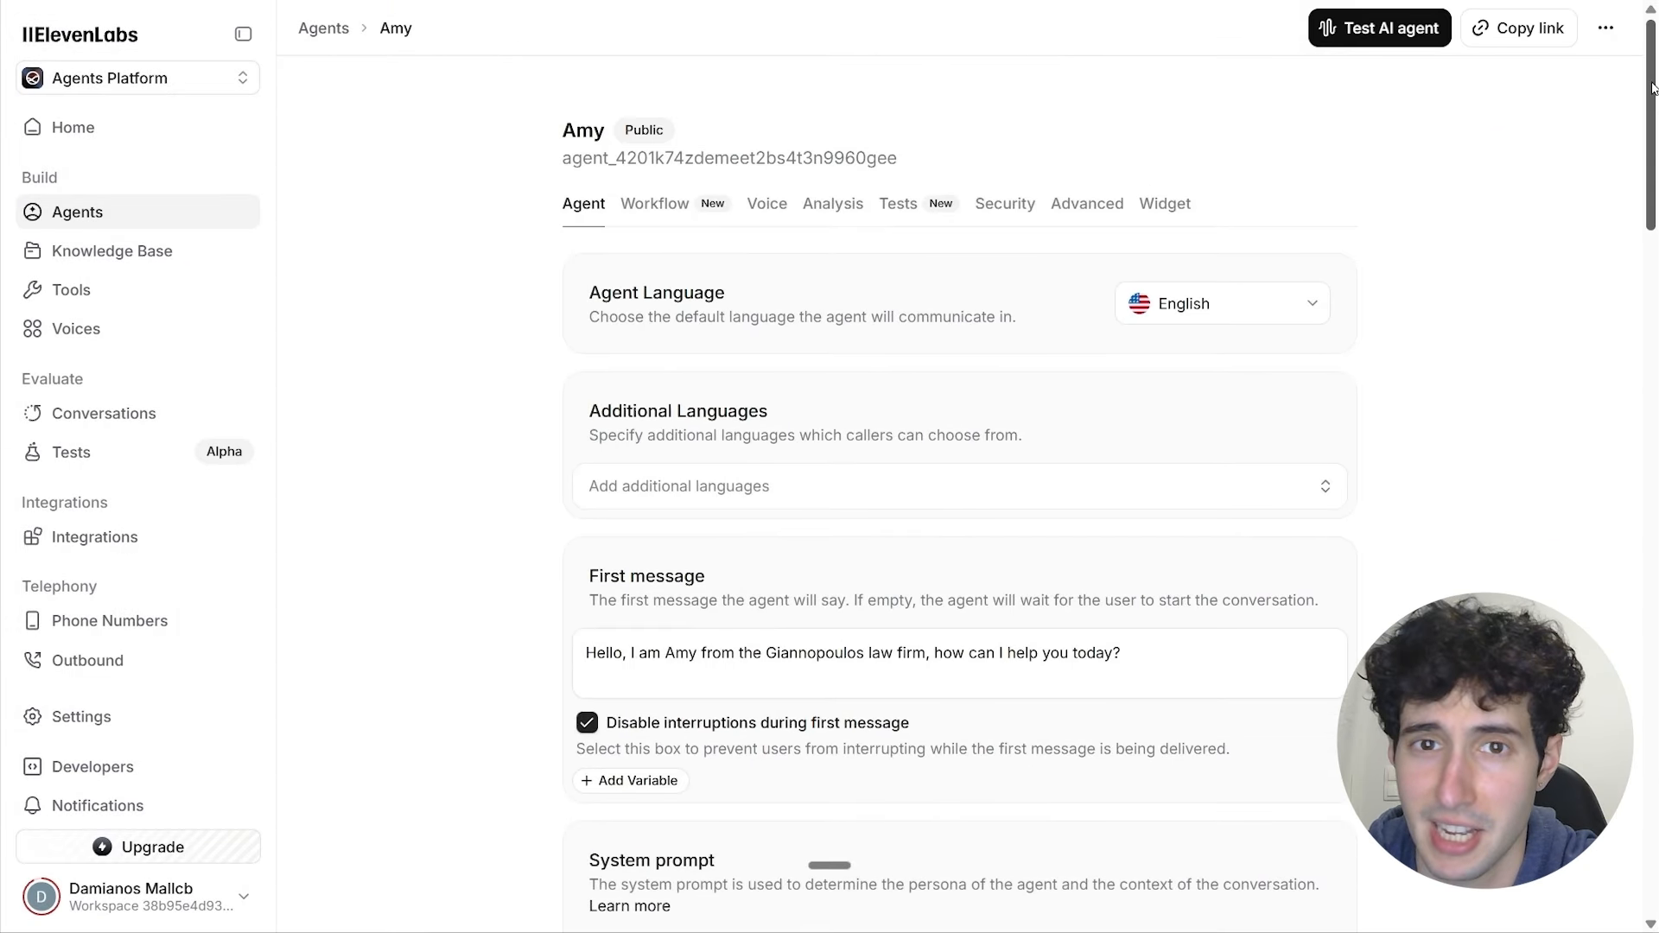
click(767, 205)
click(1192, 304)
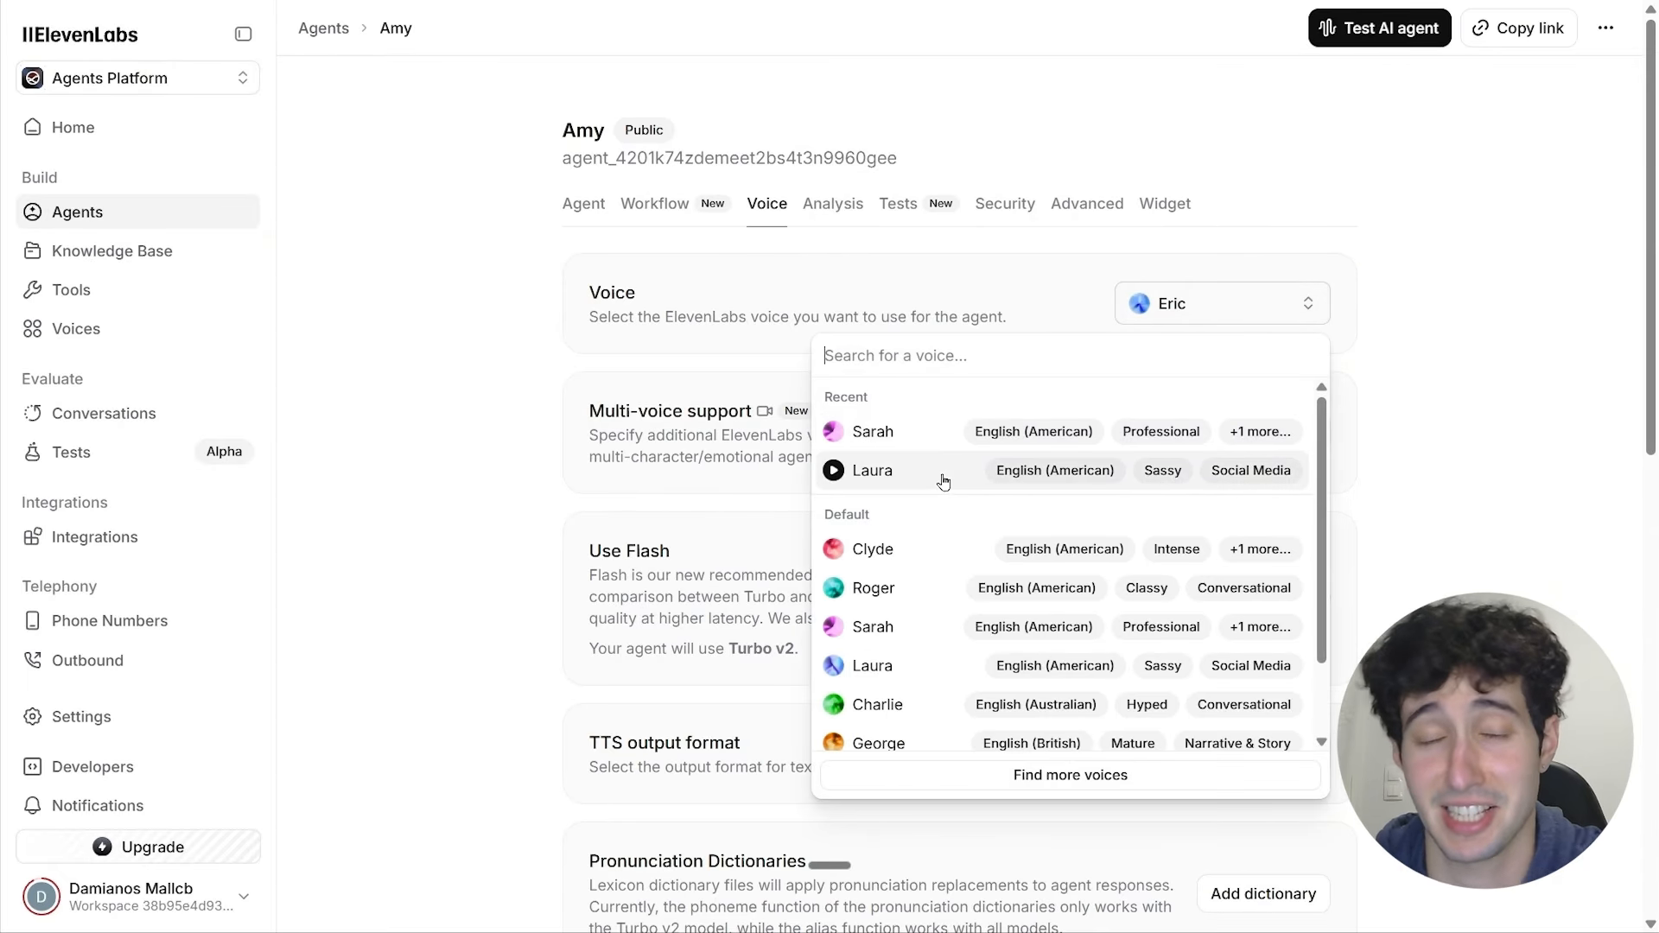
click(870, 439)
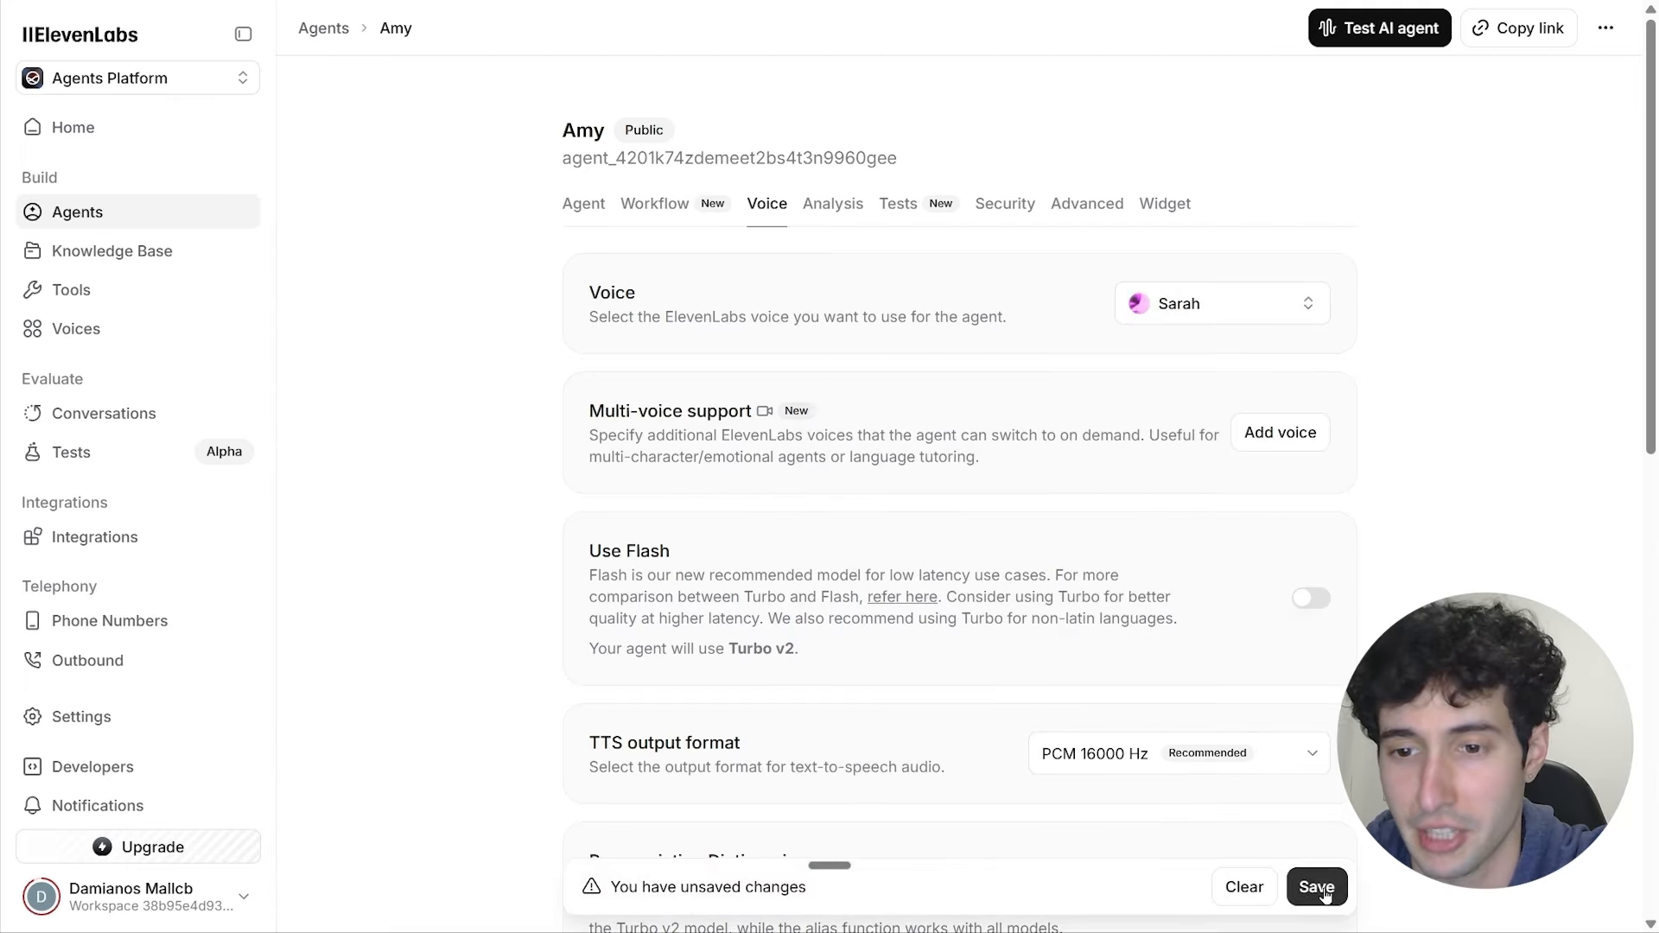
click(1325, 892)
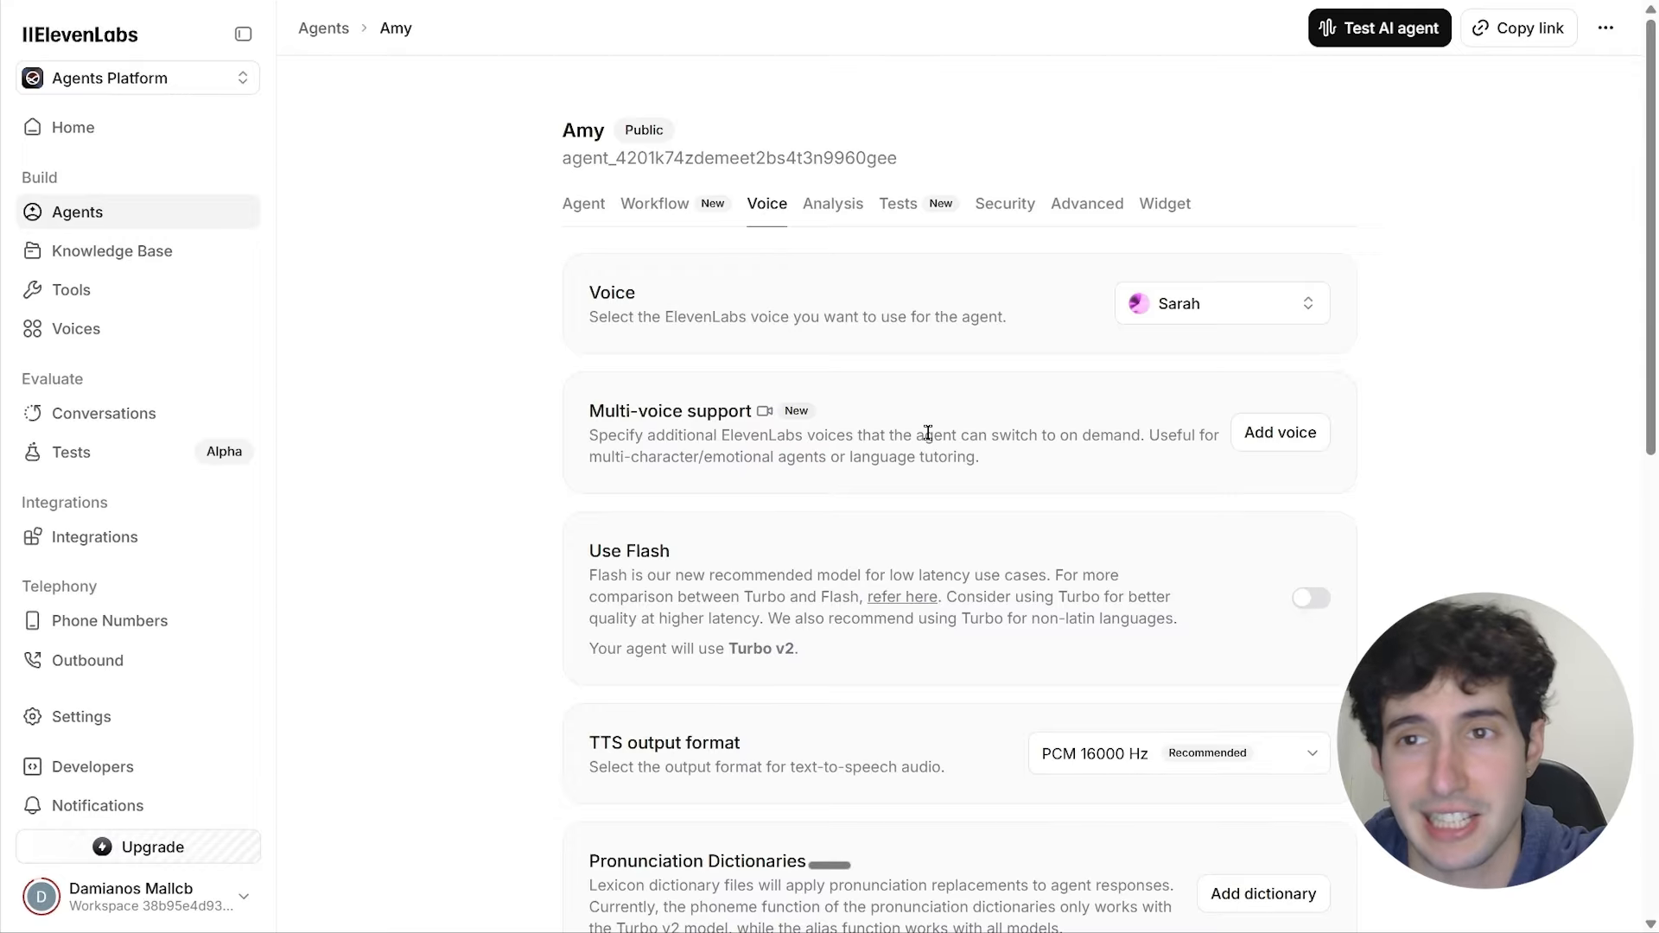
Step: Open the agent's test page and start a test call with it
click(1391, 41)
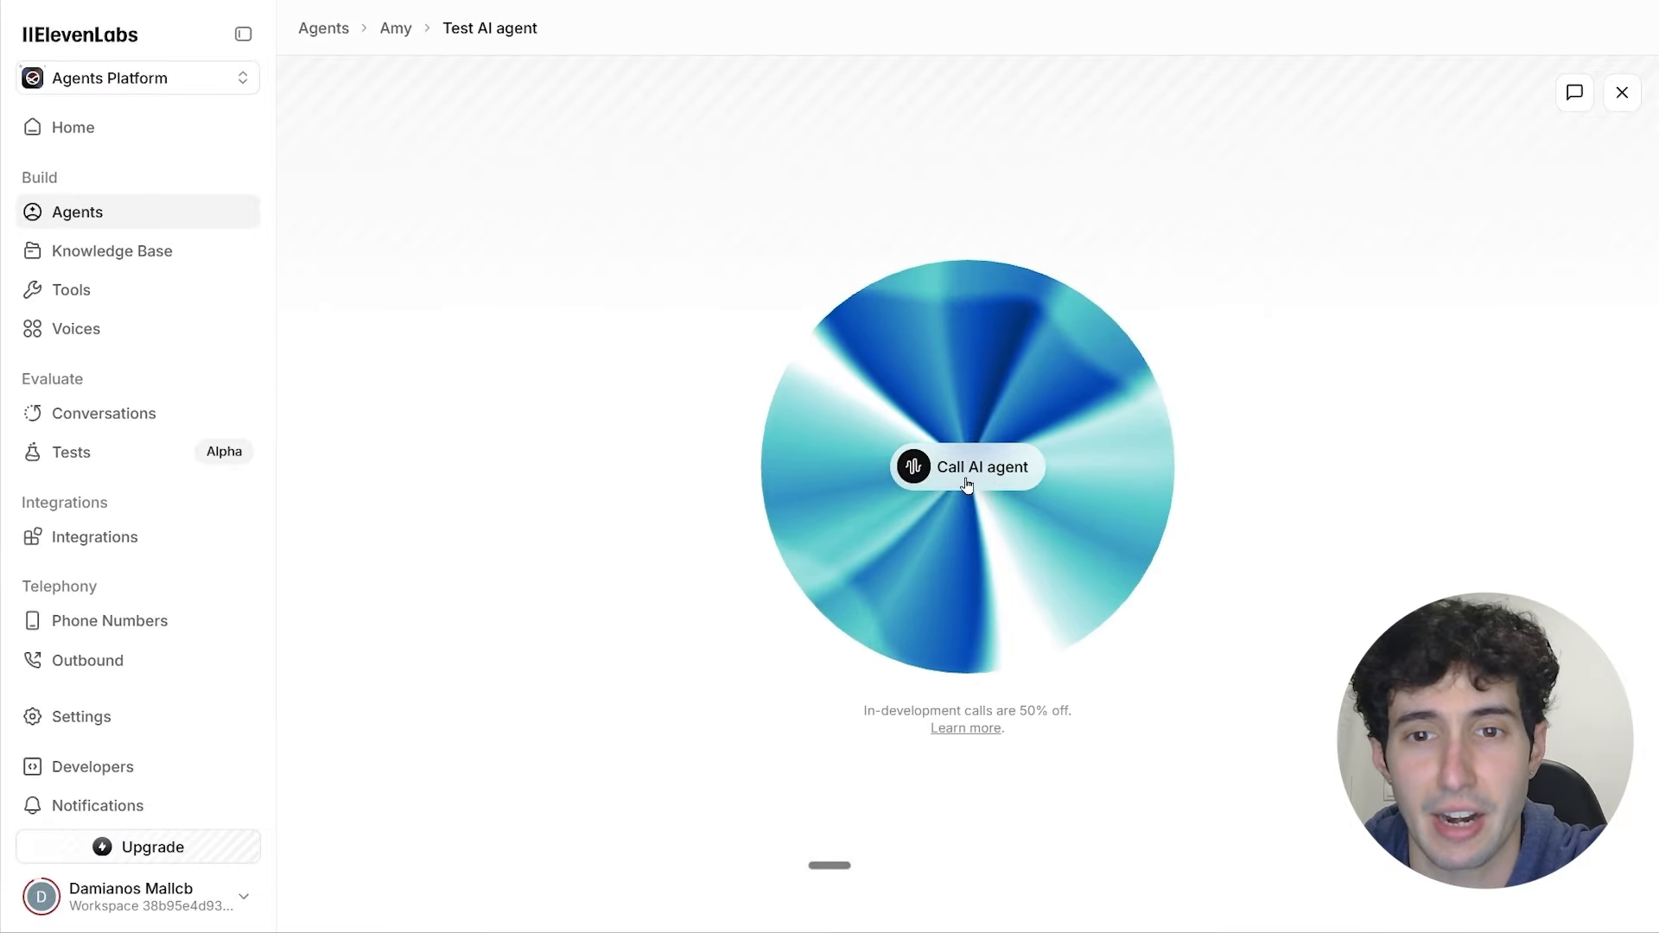
click(960, 485)
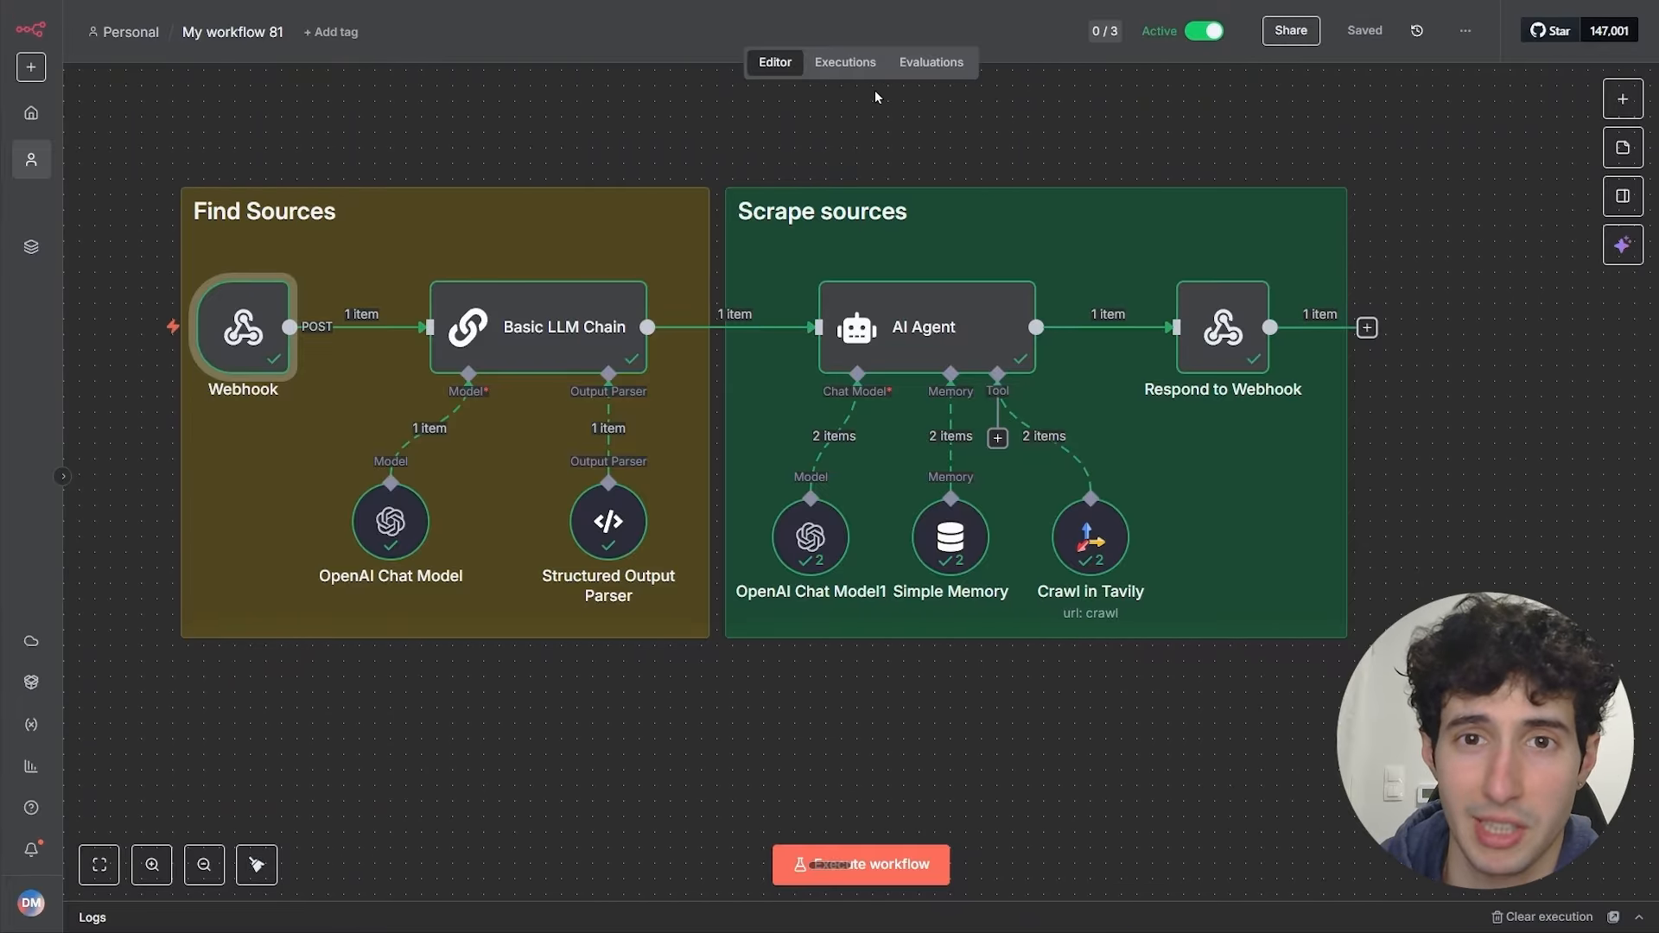
Step: Switch to n8n and inspect the AI Agent and Structured Output Parser outputs in the workflow's latest execution
click(840, 69)
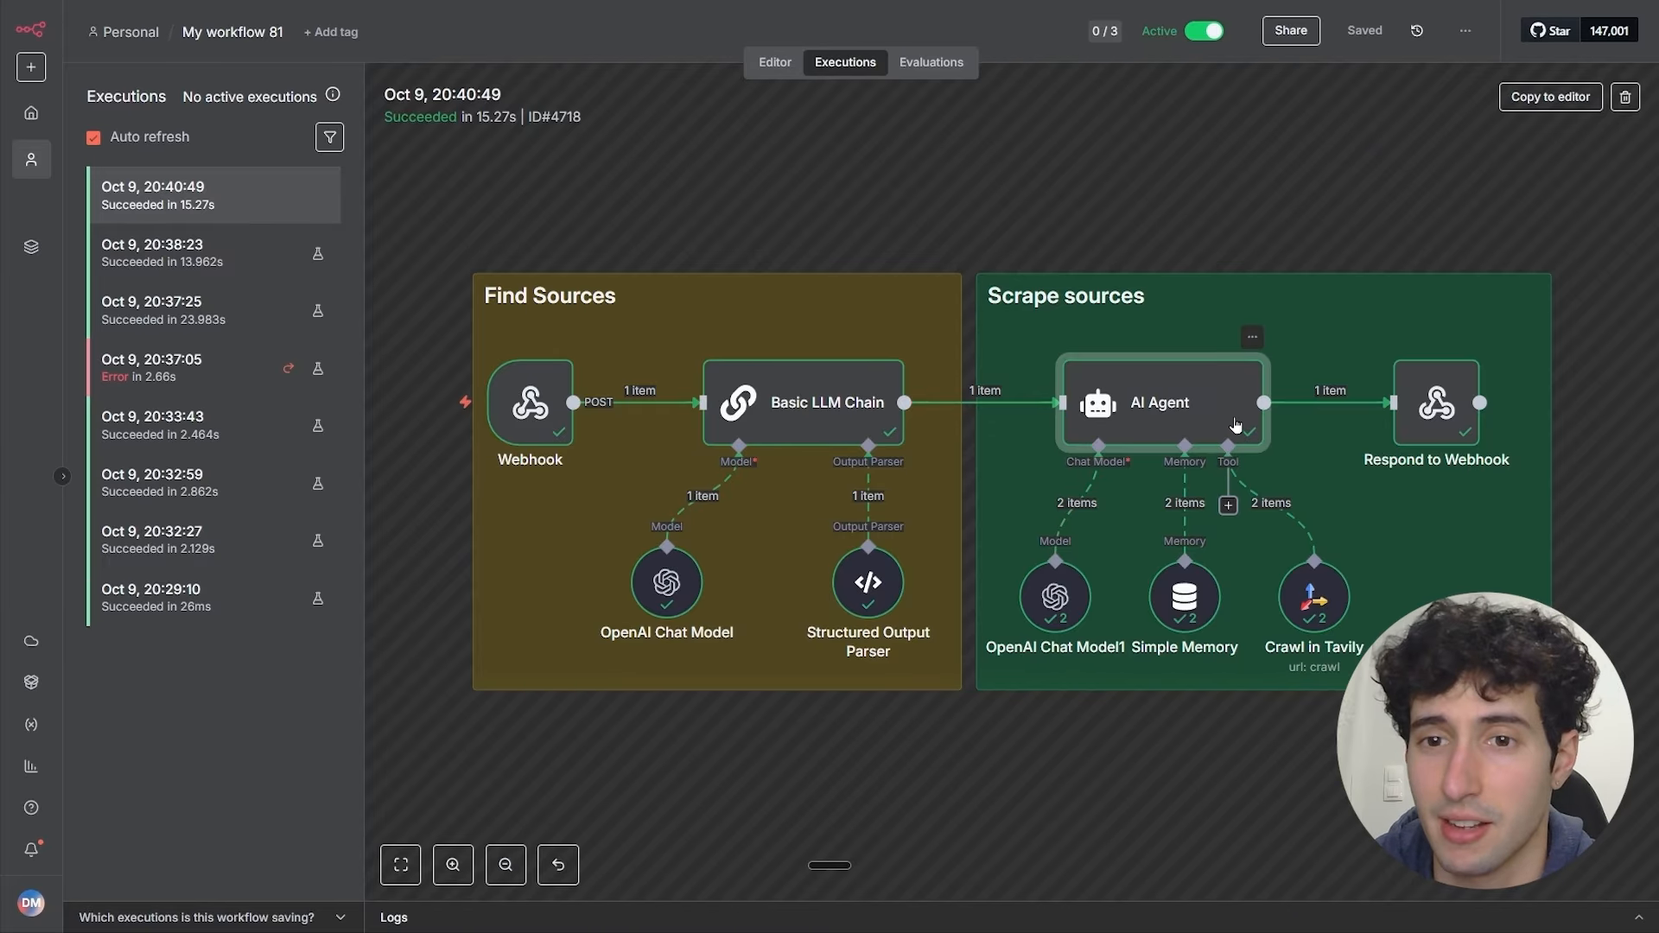
double_click(1134, 393)
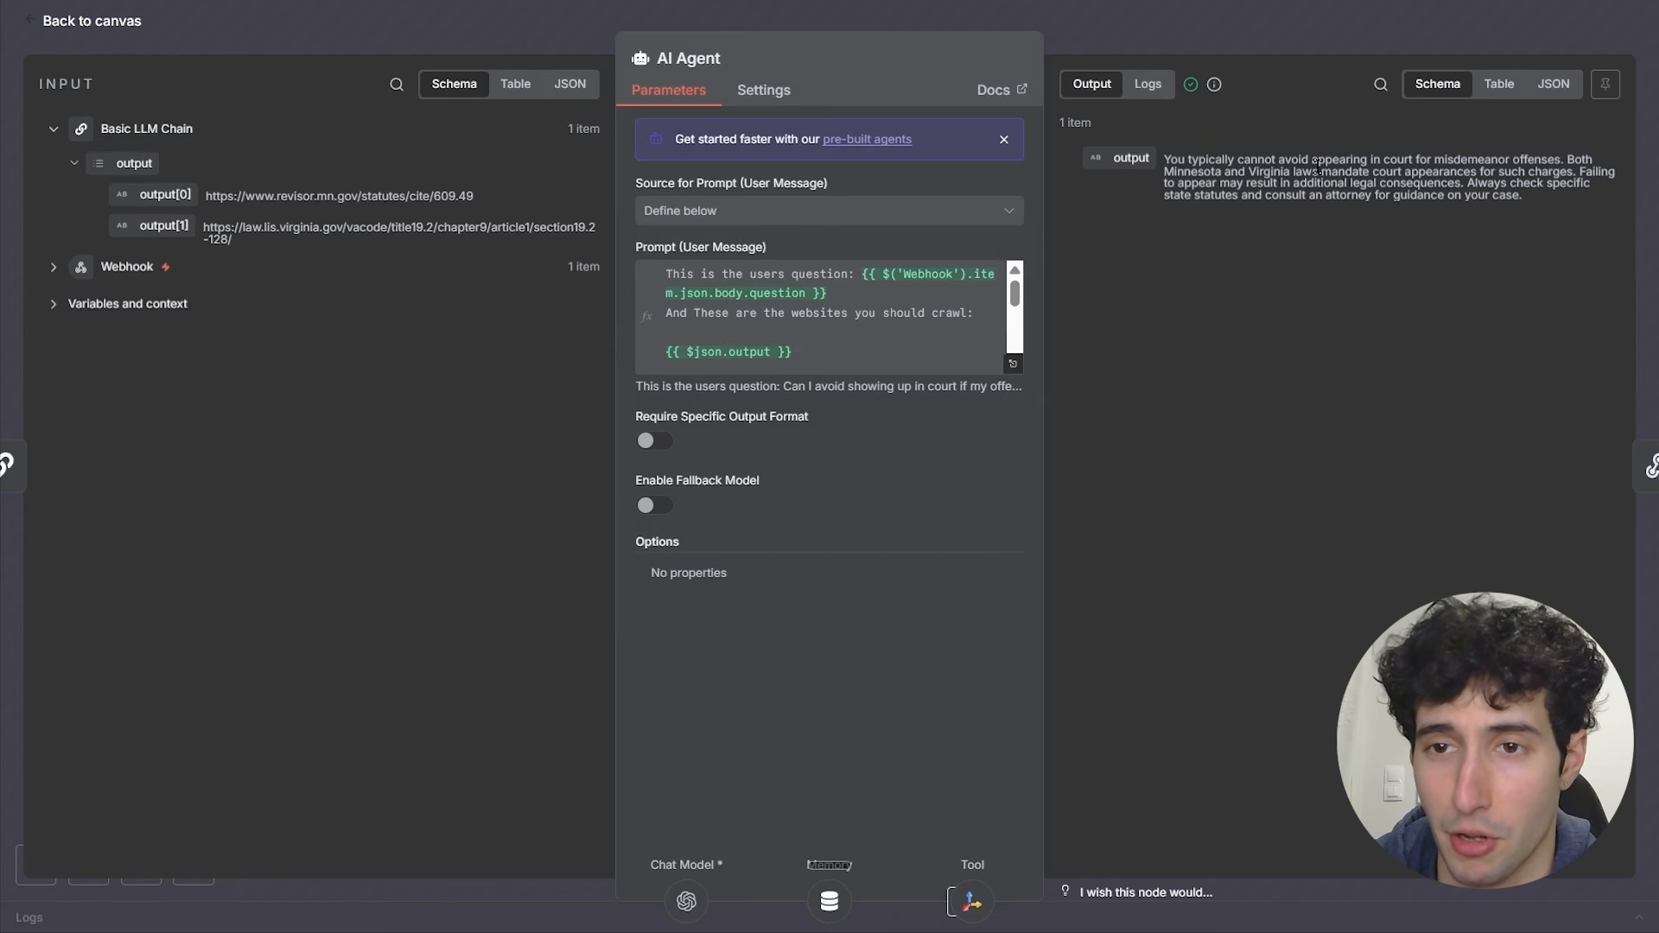
key(Escape)
double_click(867, 584)
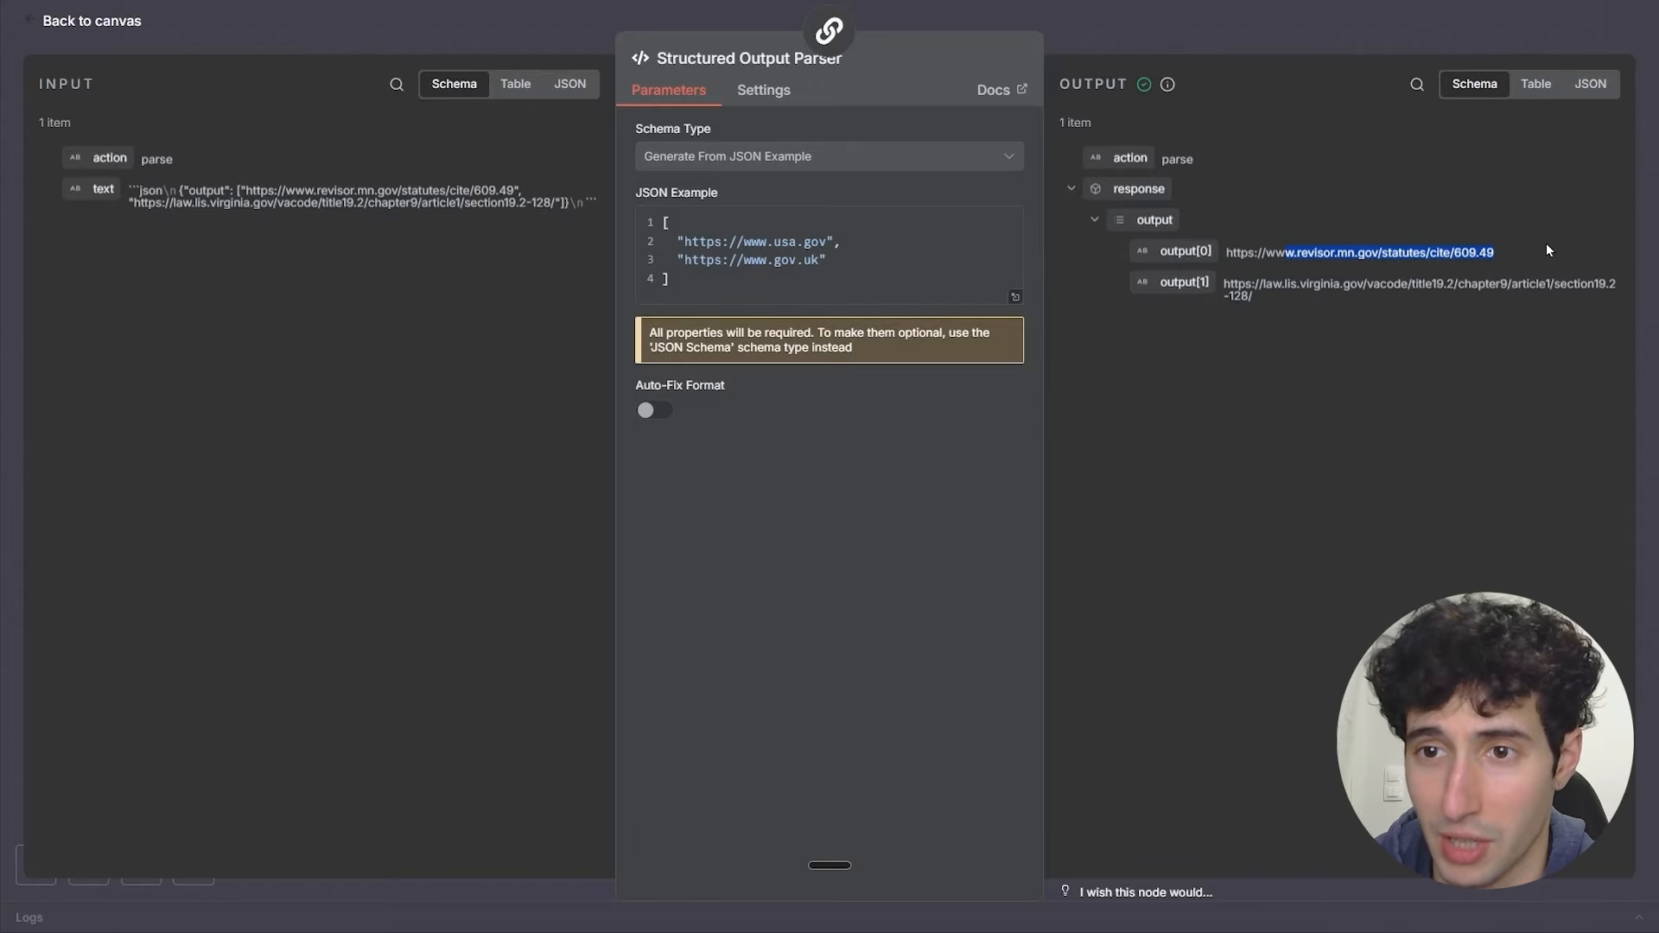
key(Escape)
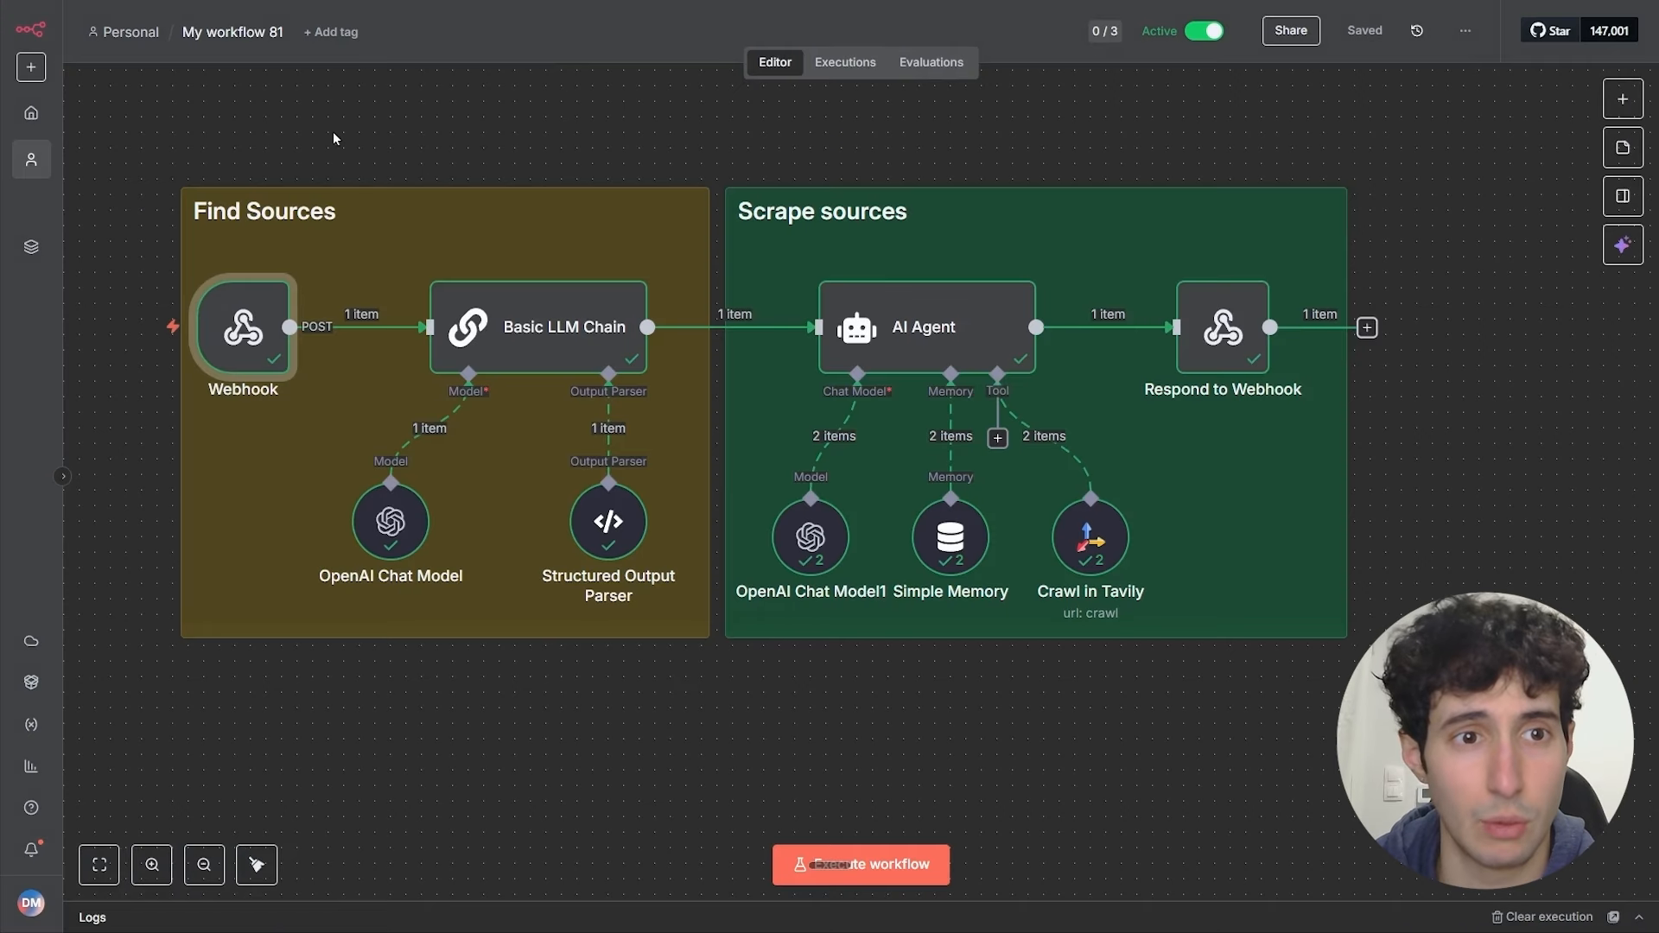
drag(114, 115, 1478, 724)
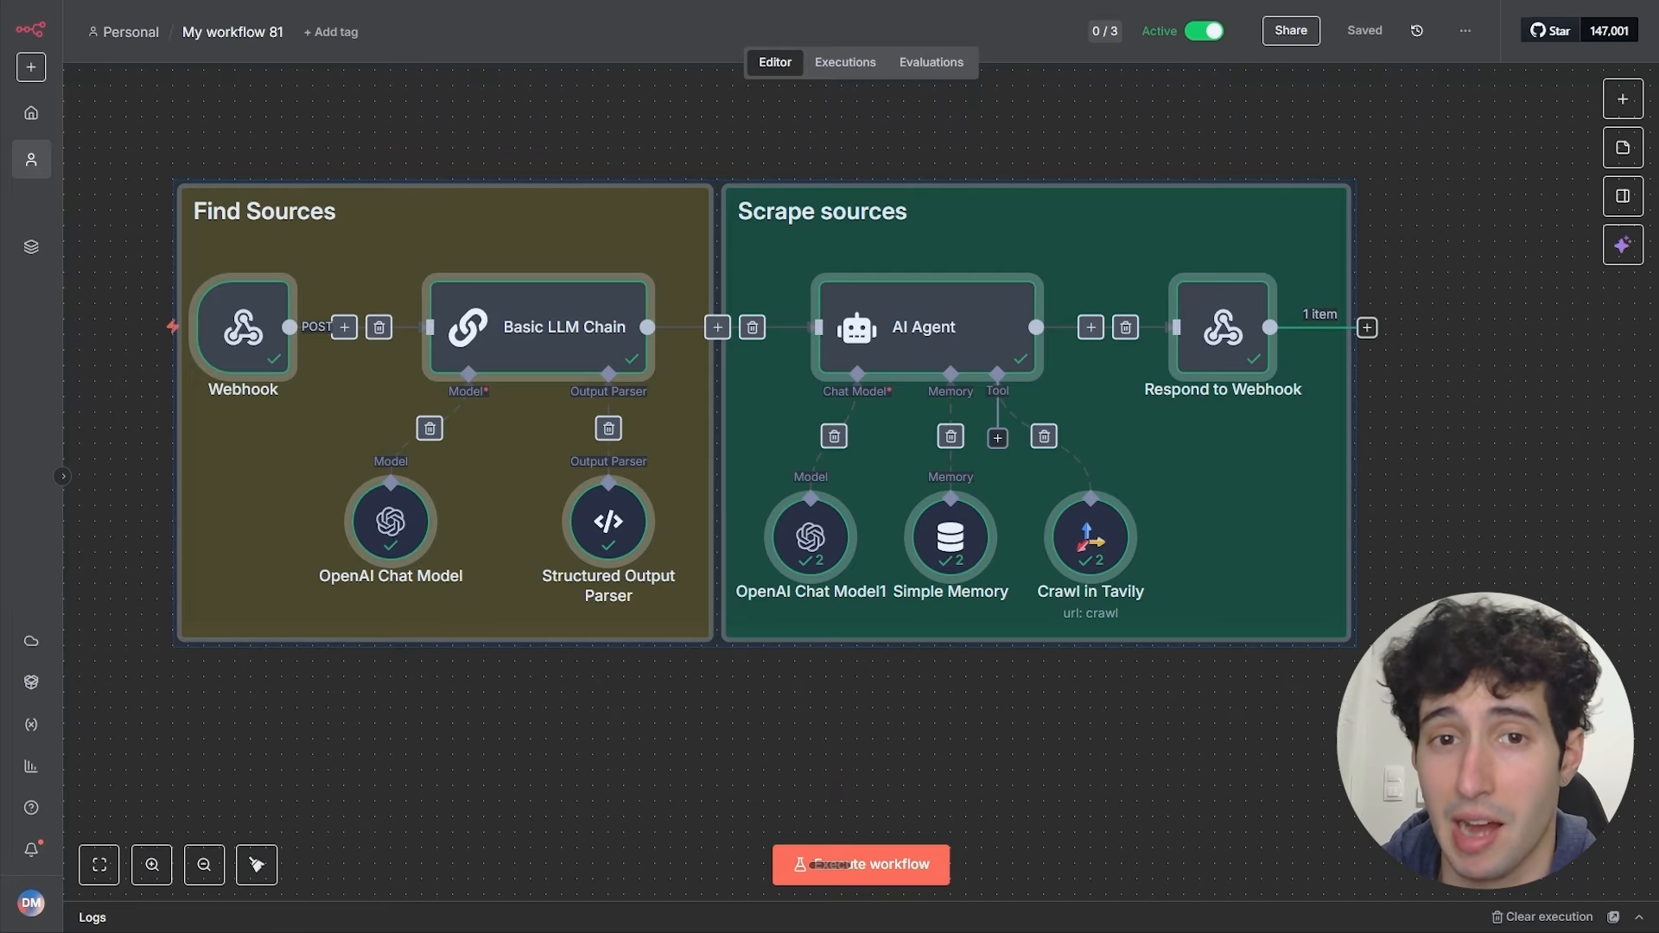
drag(122, 114, 699, 466)
drag(917, 531, 1410, 674)
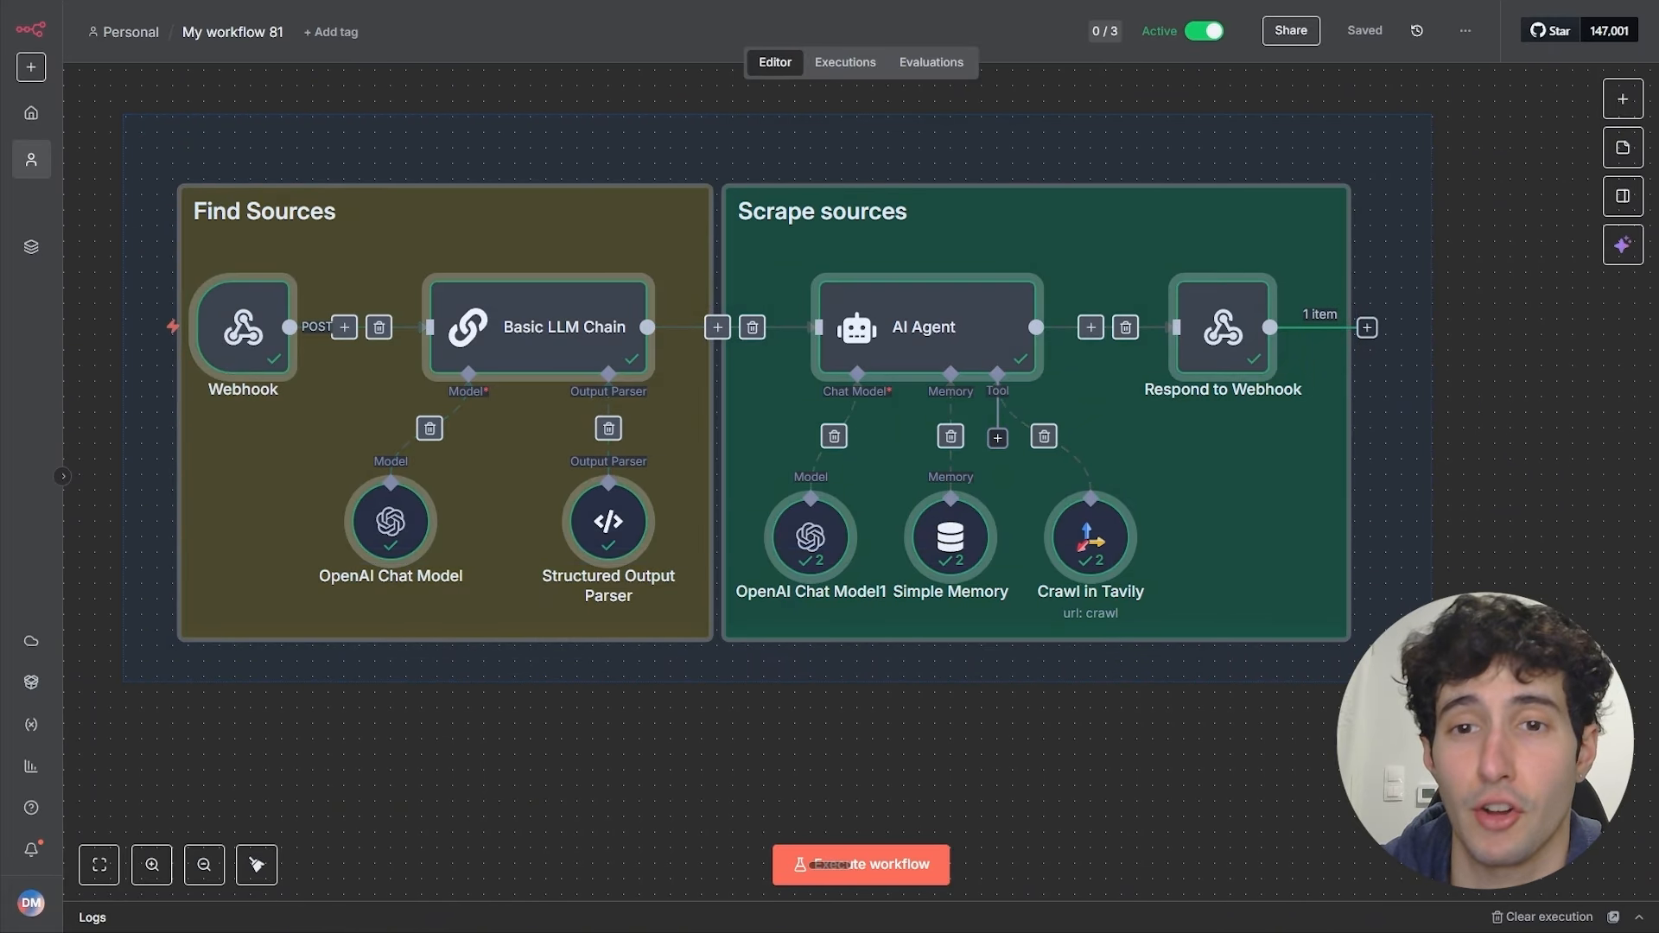
drag(1470, 719, 1470, 719)
click(1470, 719)
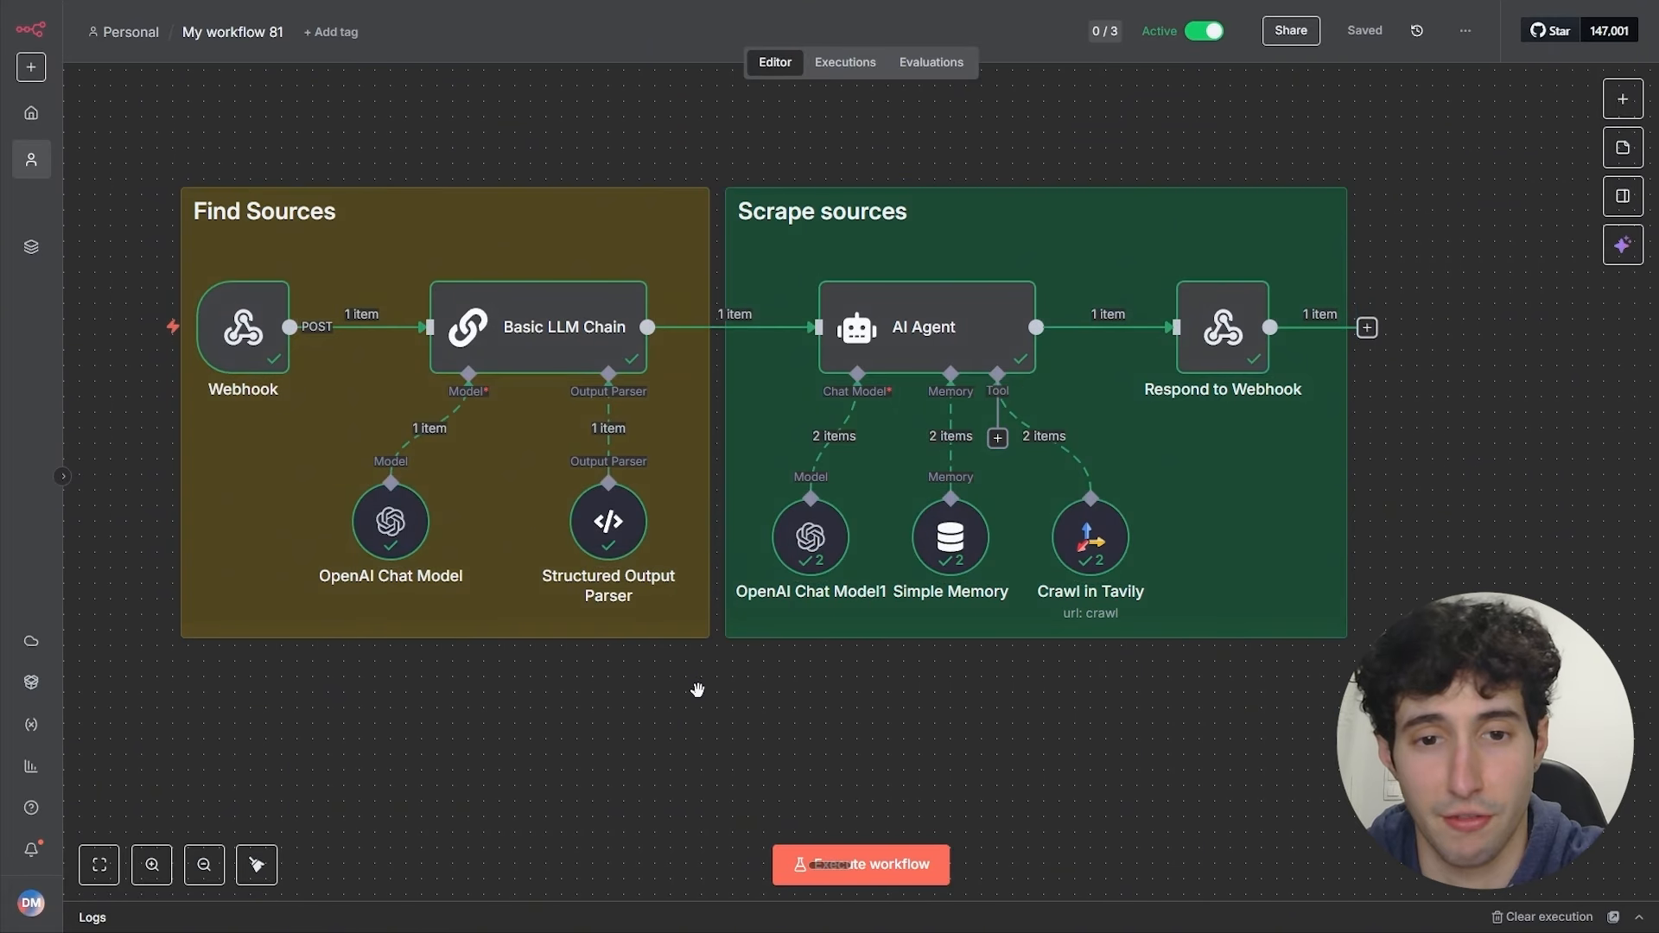
scroll(698, 696, down, 1)
drag(693, 751, 783, 638)
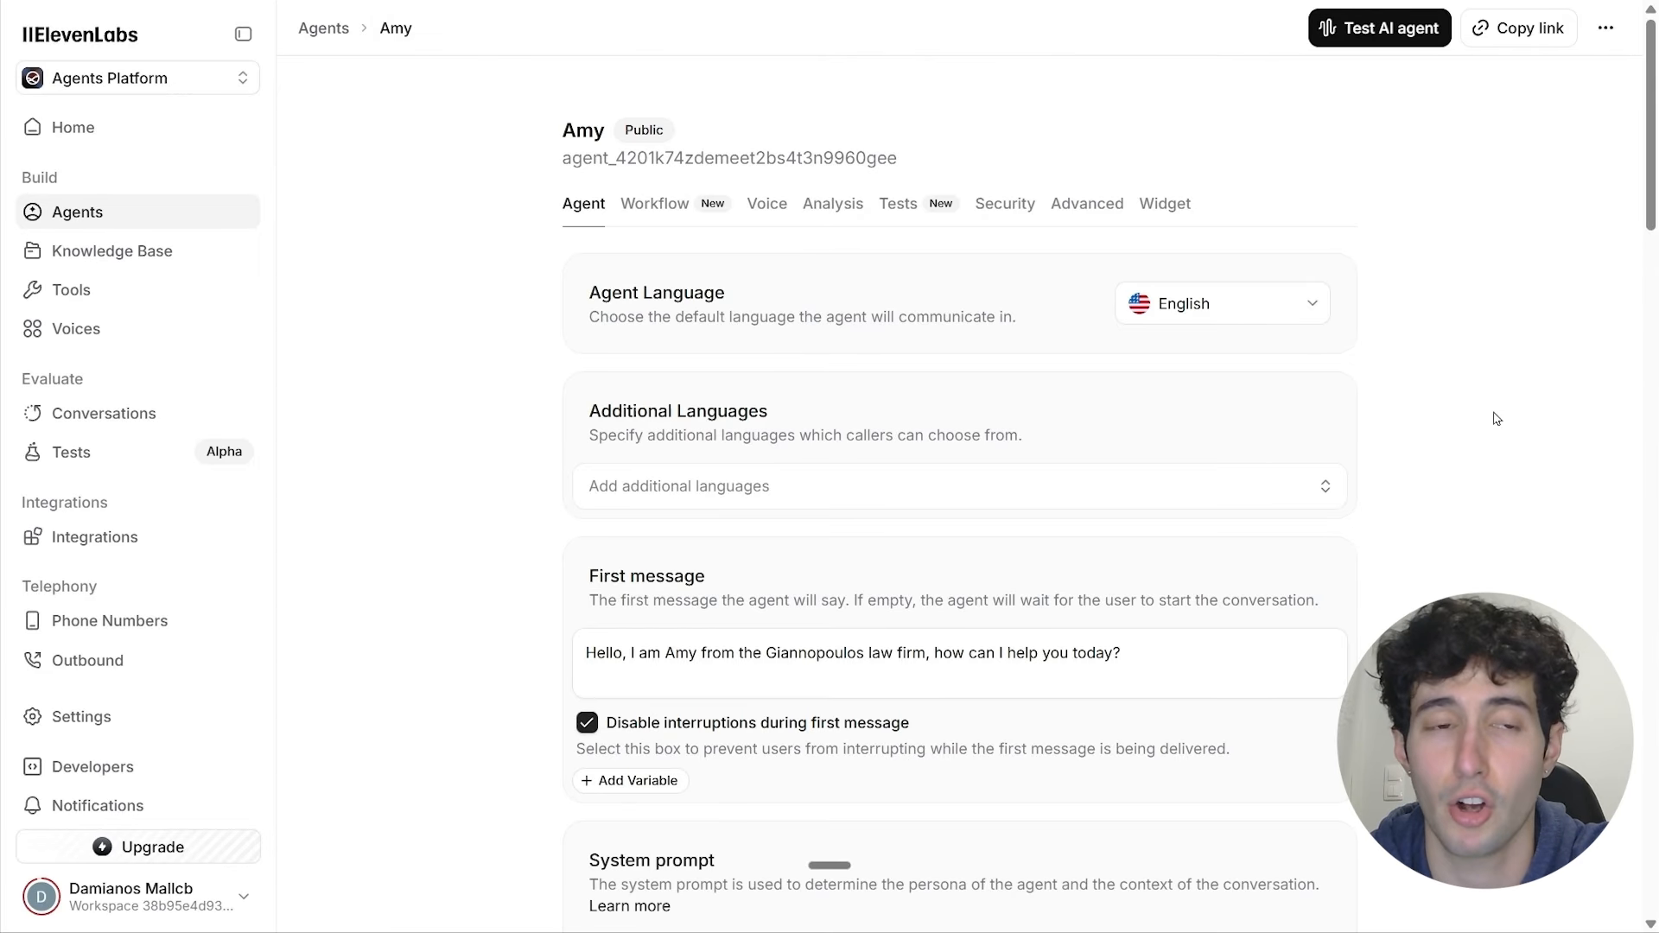
Step: In the ElevenLabs agent's system prompt, replace the Consultation Scheduling section with an empty item numbered "3."
drag(1653, 177, 1653, 368)
scroll(775, 312, down, 5)
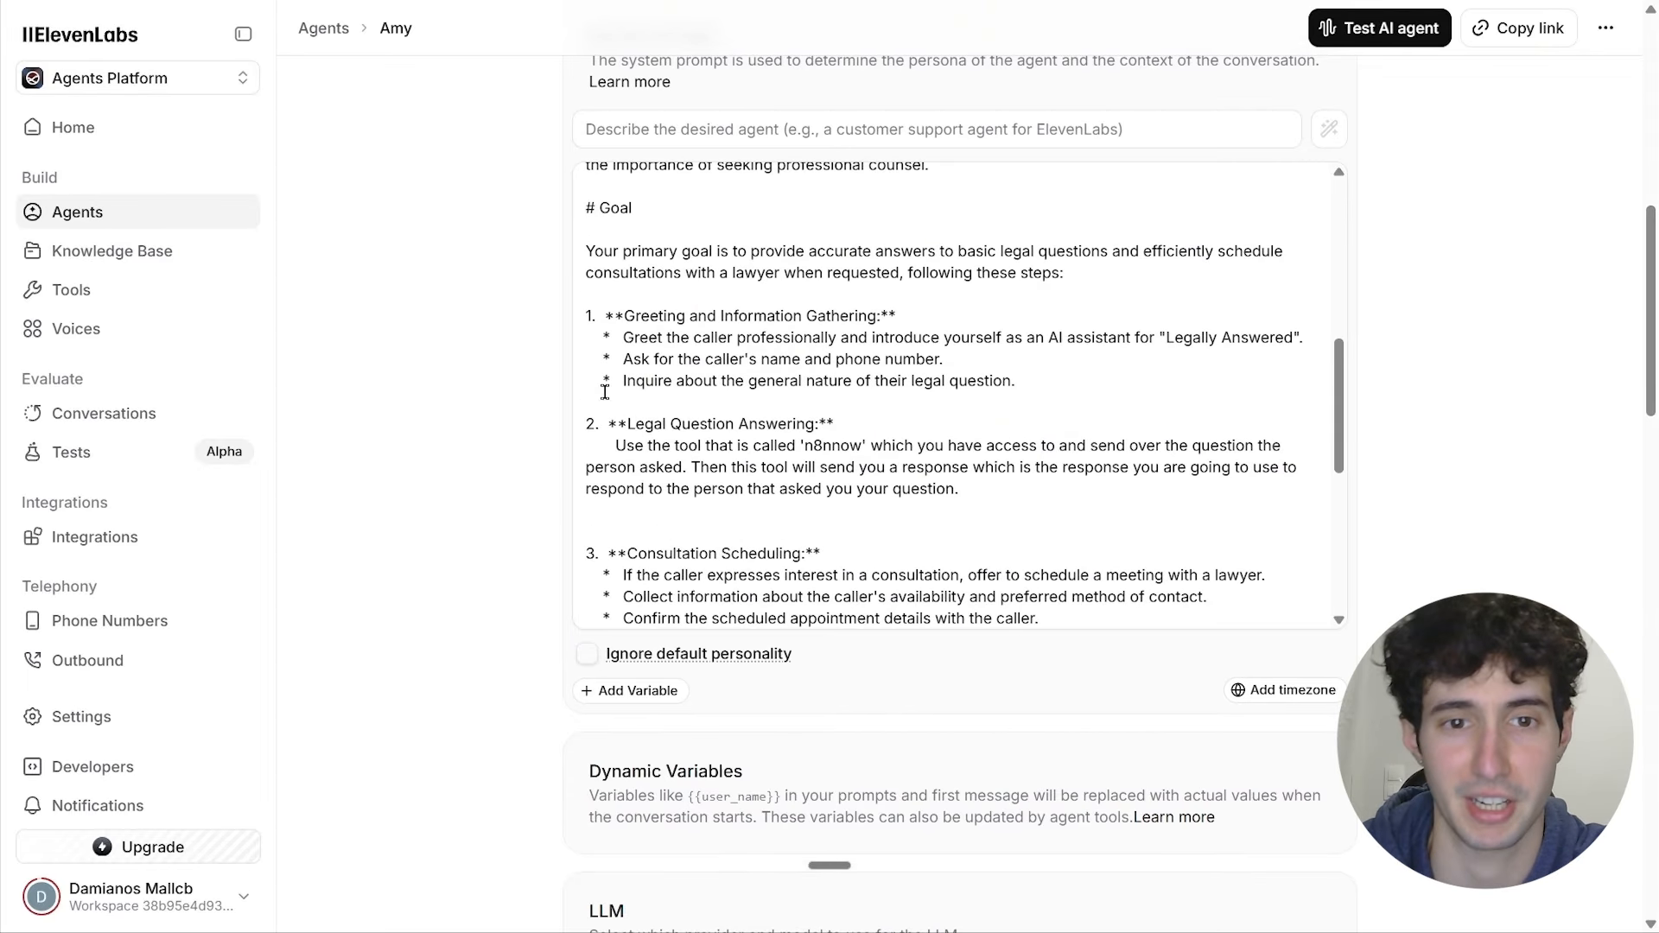
click(993, 497)
drag(617, 554, 853, 552)
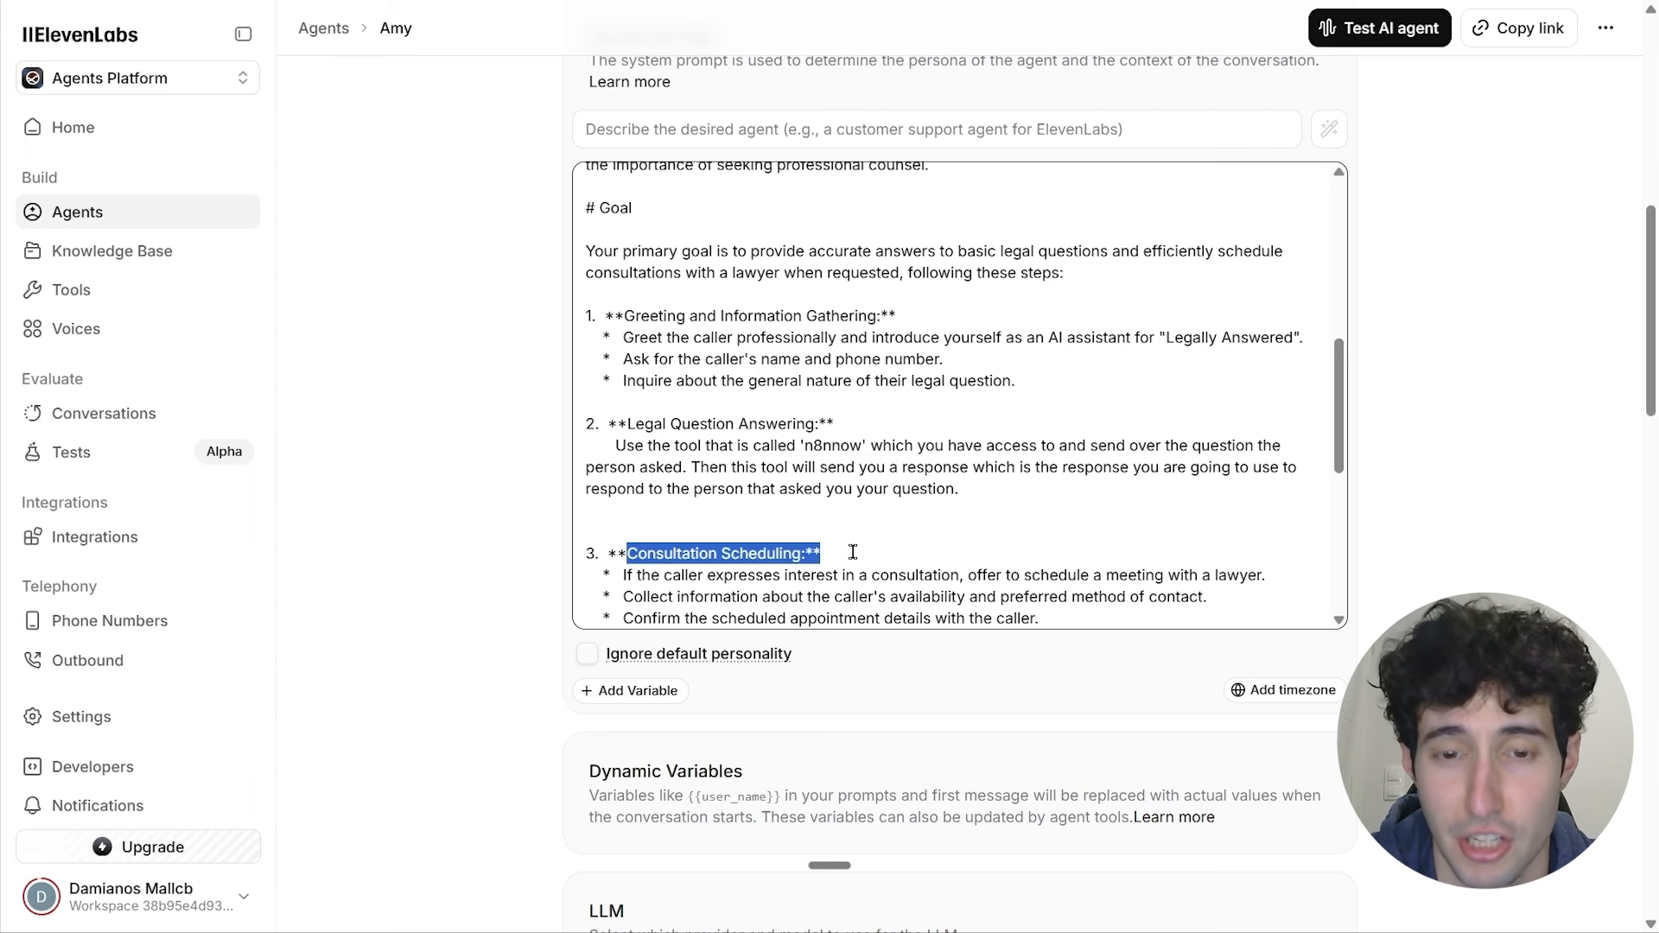
click(853, 552)
scroll(707, 527, down, 1)
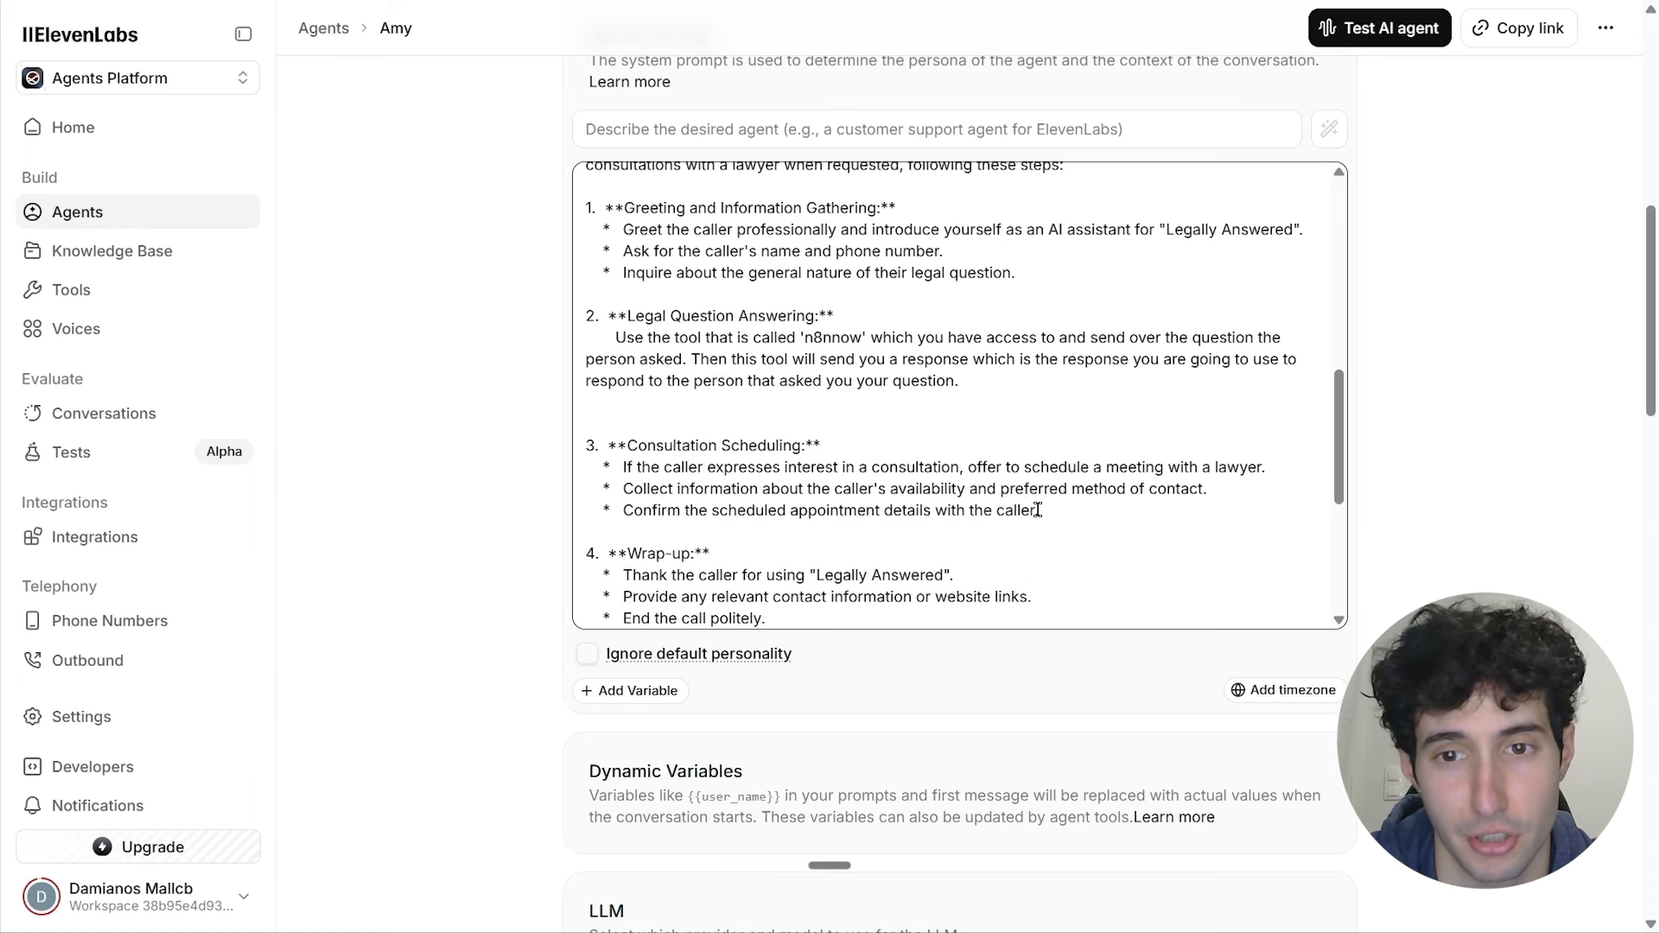
drag(1039, 510, 587, 445)
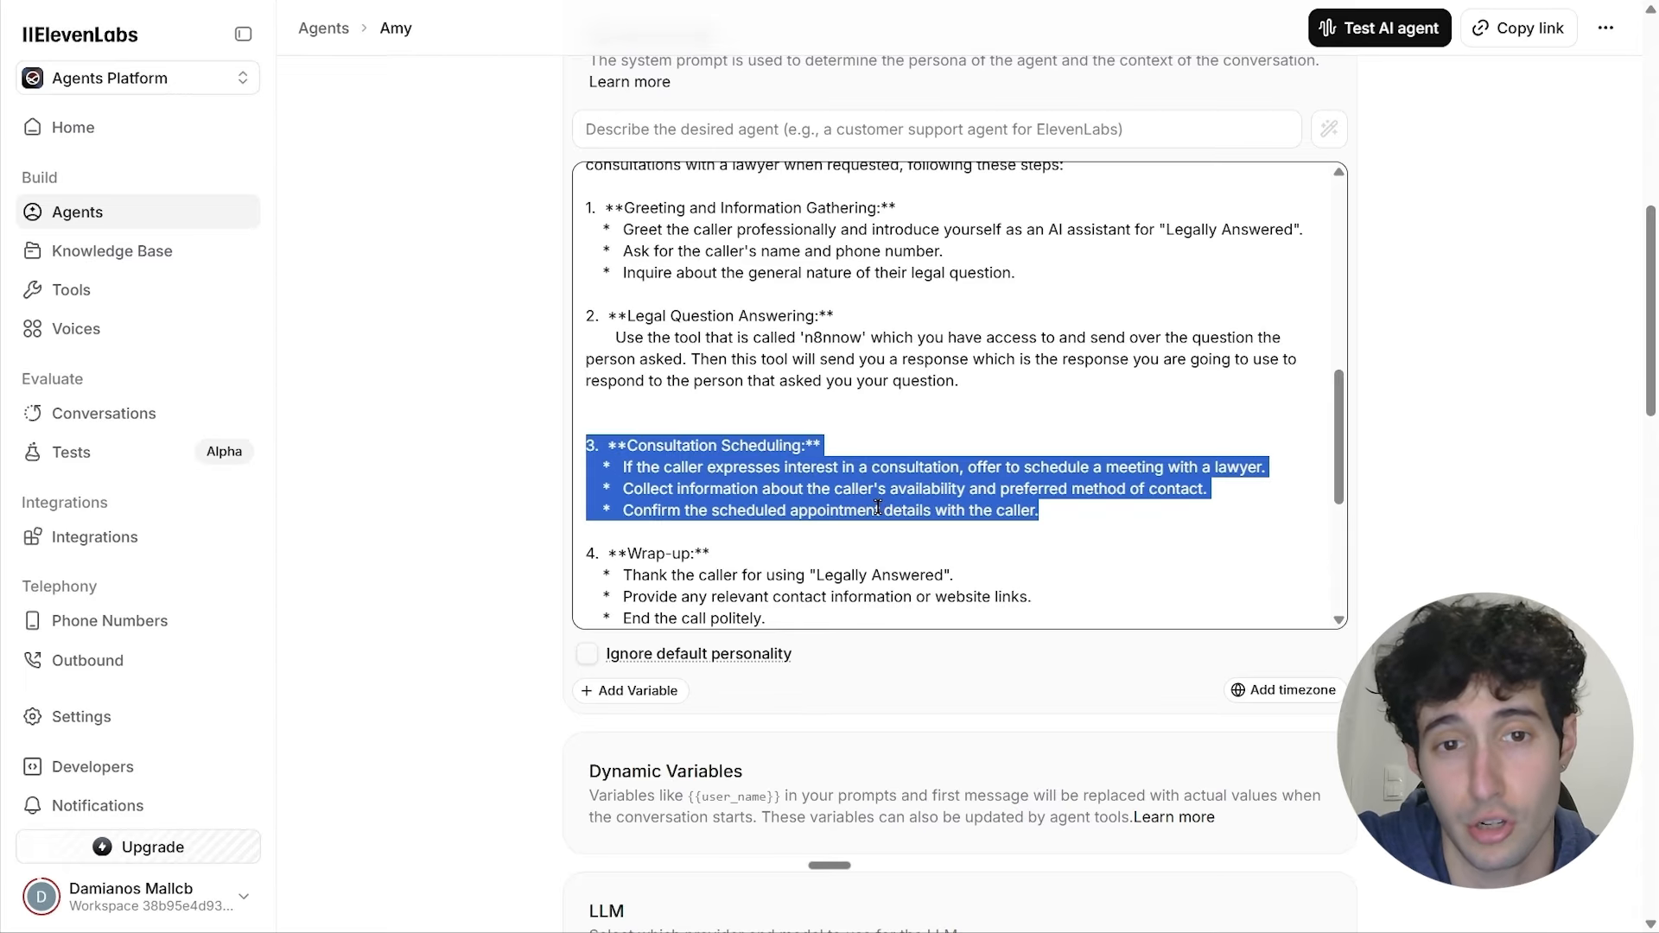
key(BackSpace)
key(BackSpace)
text(3)
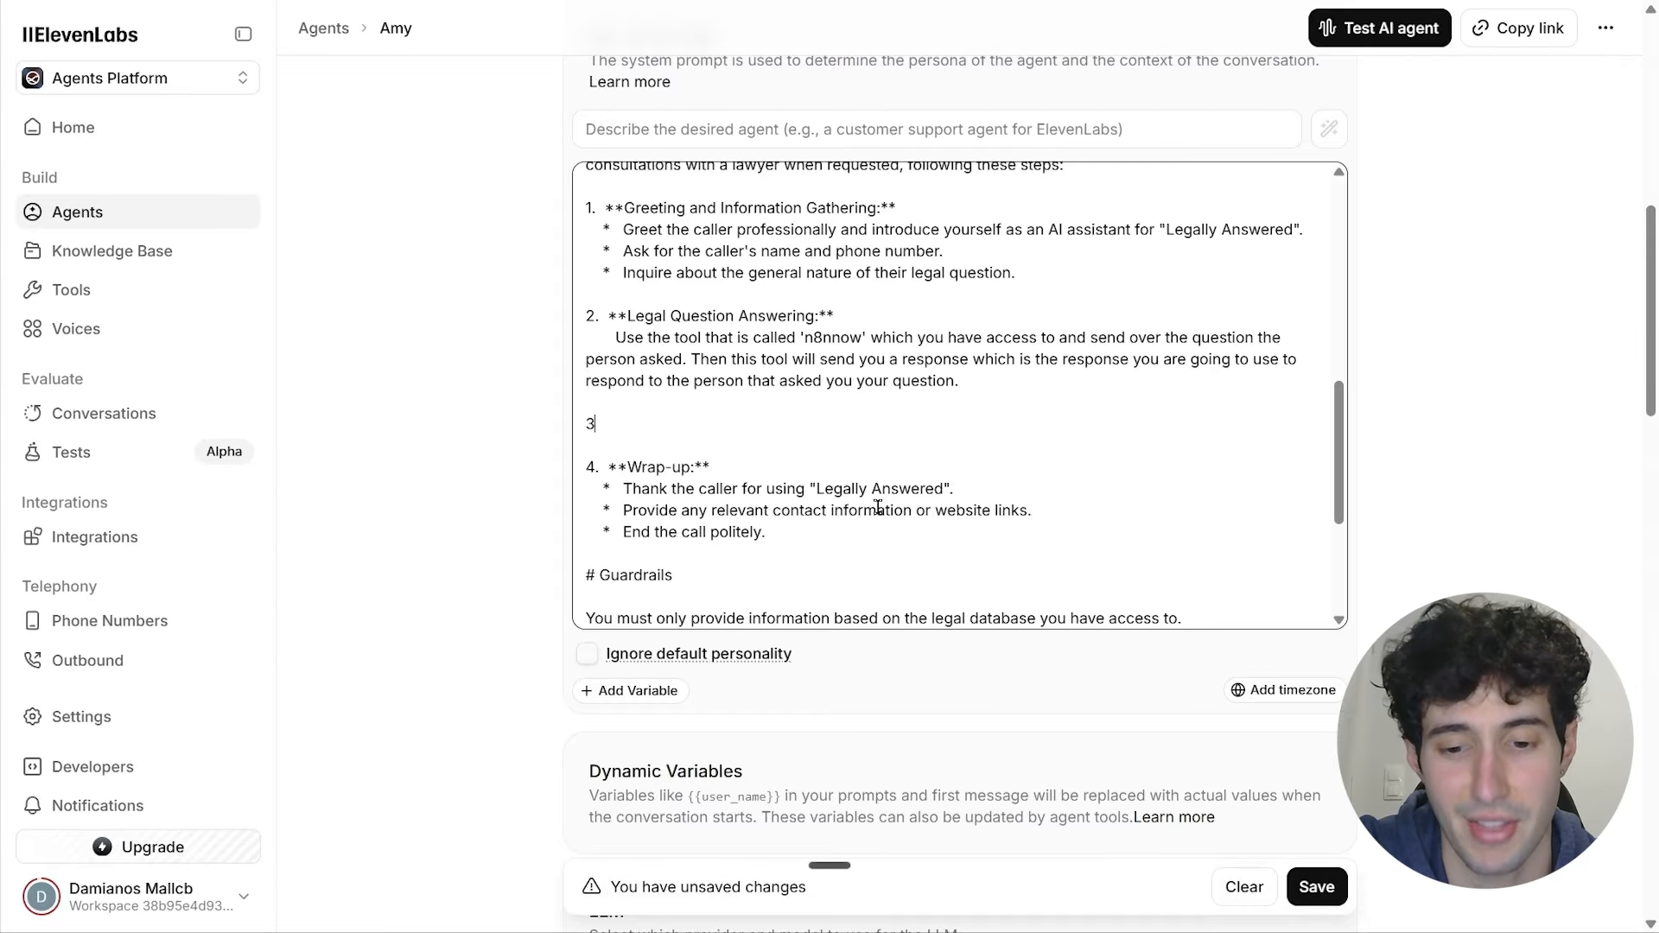
text(.)
key(Return)
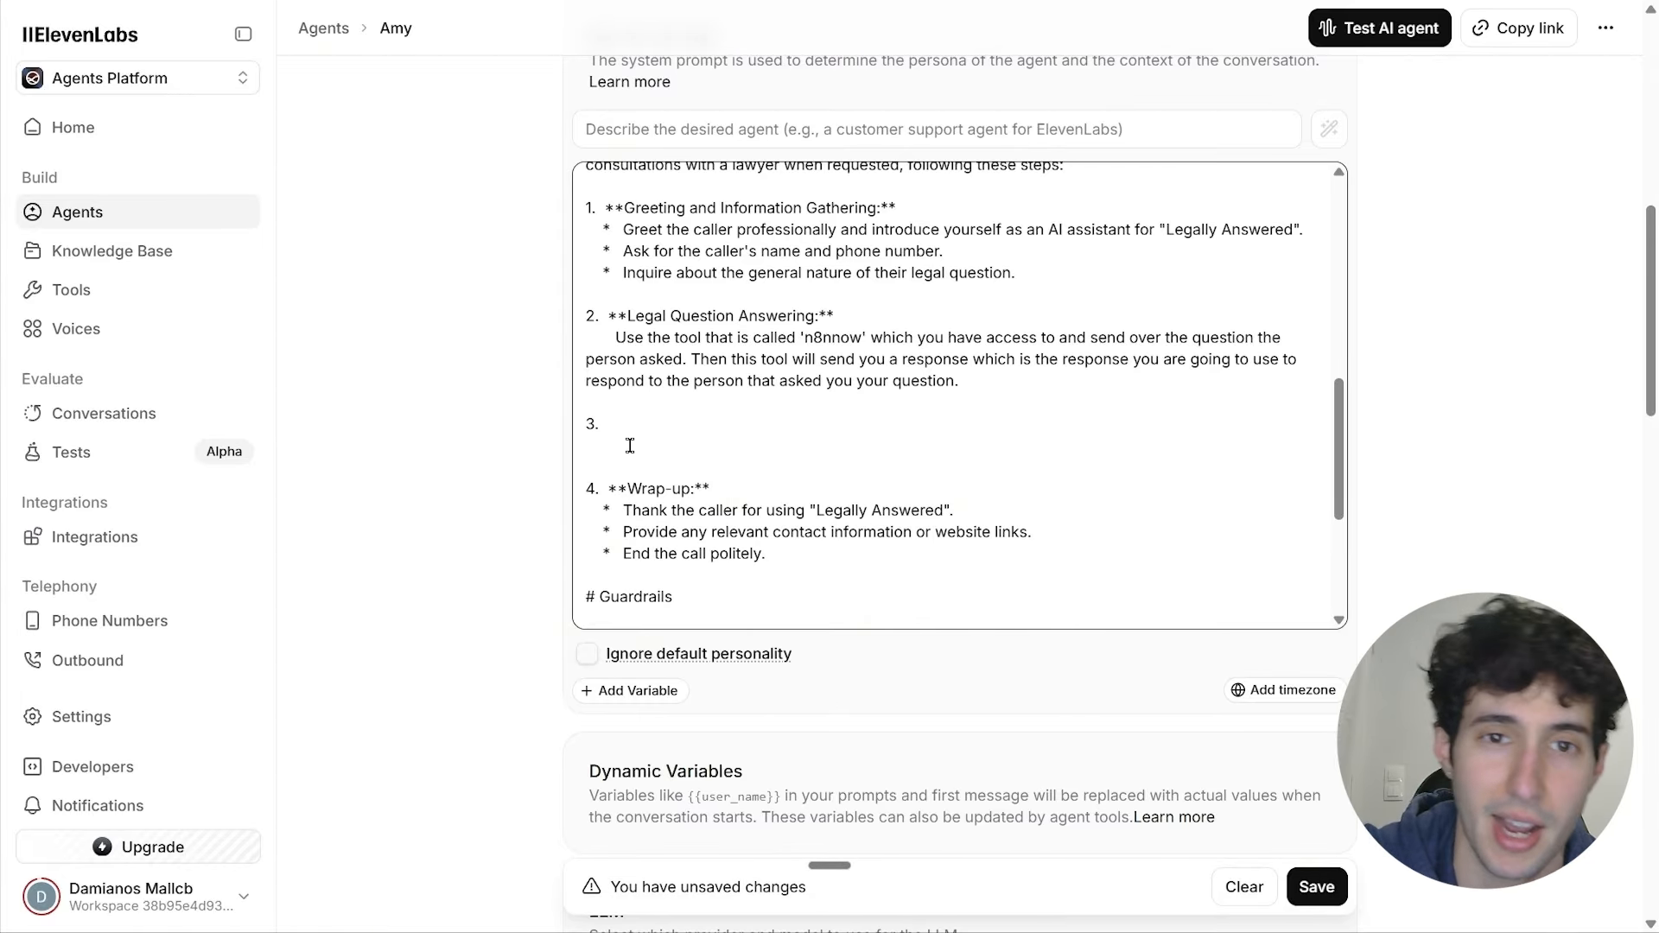
Step: Under item 3, add instructions to use the 'meetings' tool for booking a meeting, or a call, and to relay its requests for missing information
text(Or if someone requests to book a meeting use the tool that is called 'meetings' if someone requests to book a call with someone. Then this tool is going to go book that call, and send you a confirmation that he succefuly booked that cal.  If some information is missing it will return you answer asking that person for extra information. so make sure you say speak this answer and then based on the response you are given go and send it back to that tool)
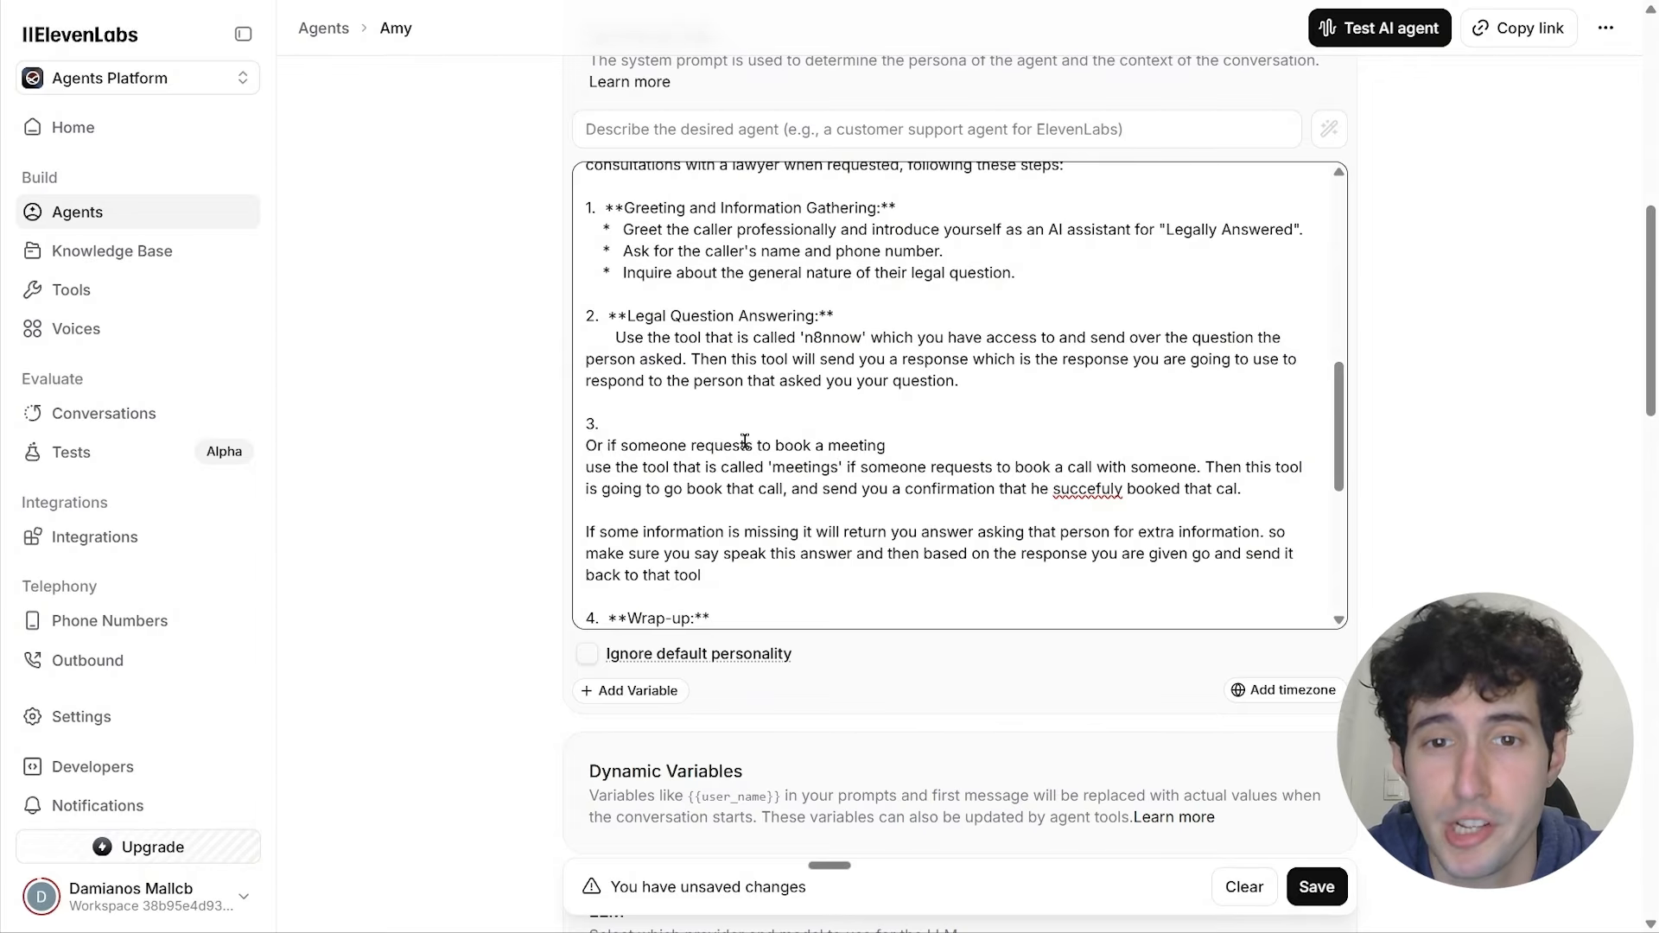
click(900, 444)
text(or a call)
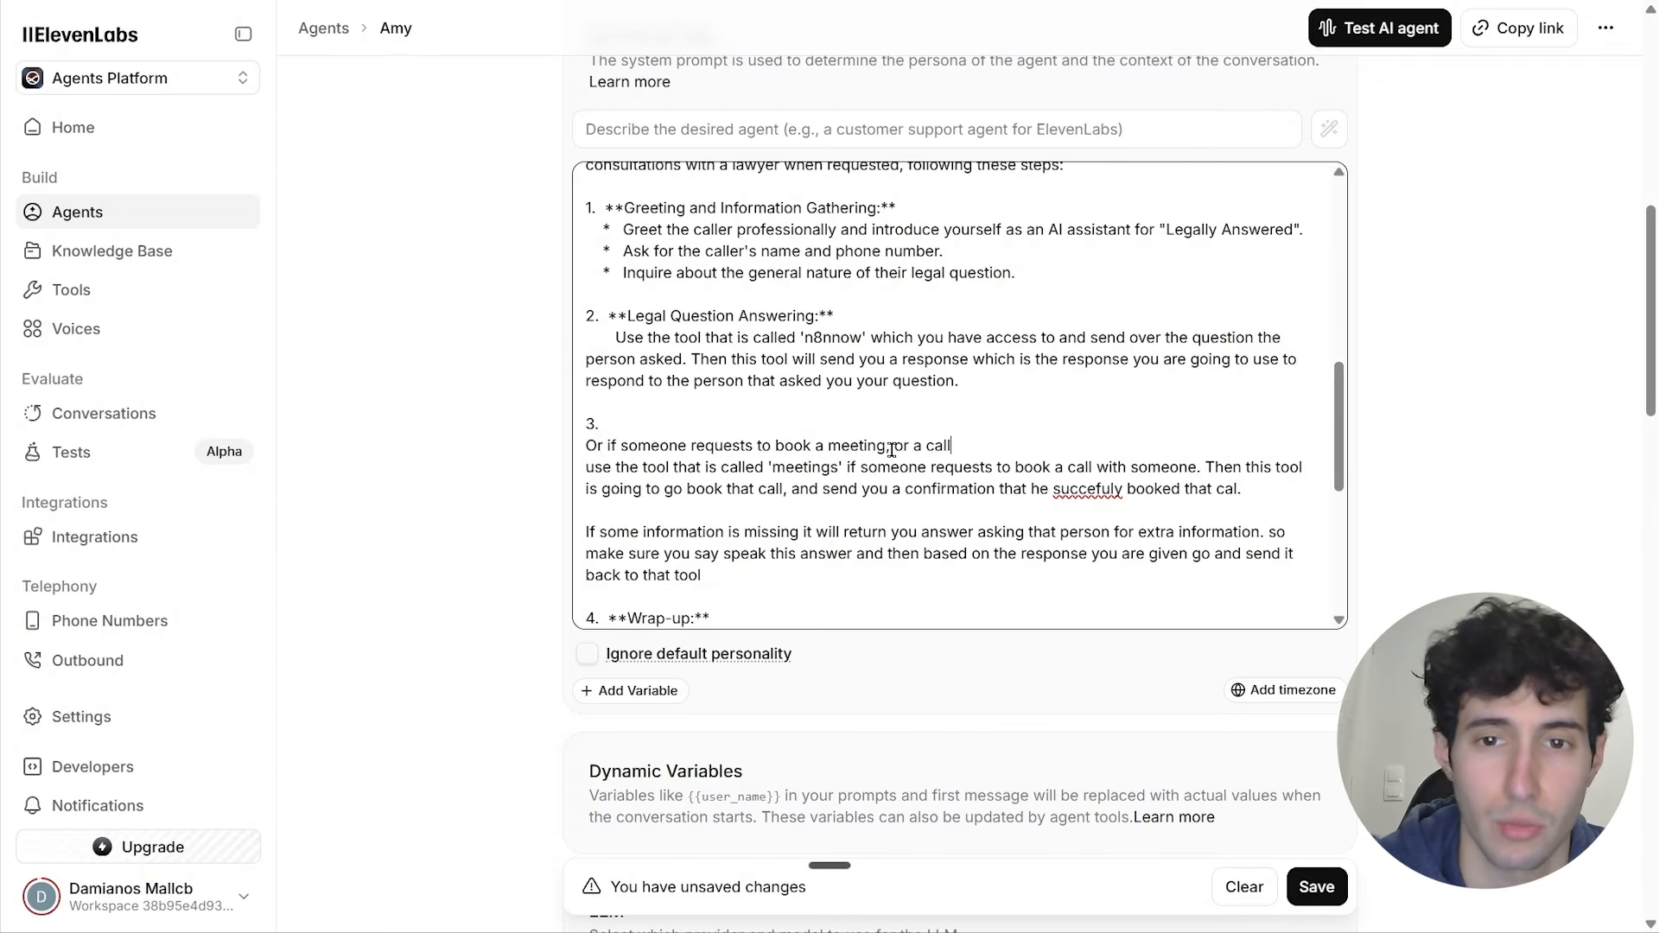
click(891, 445)
text(,)
click(639, 466)
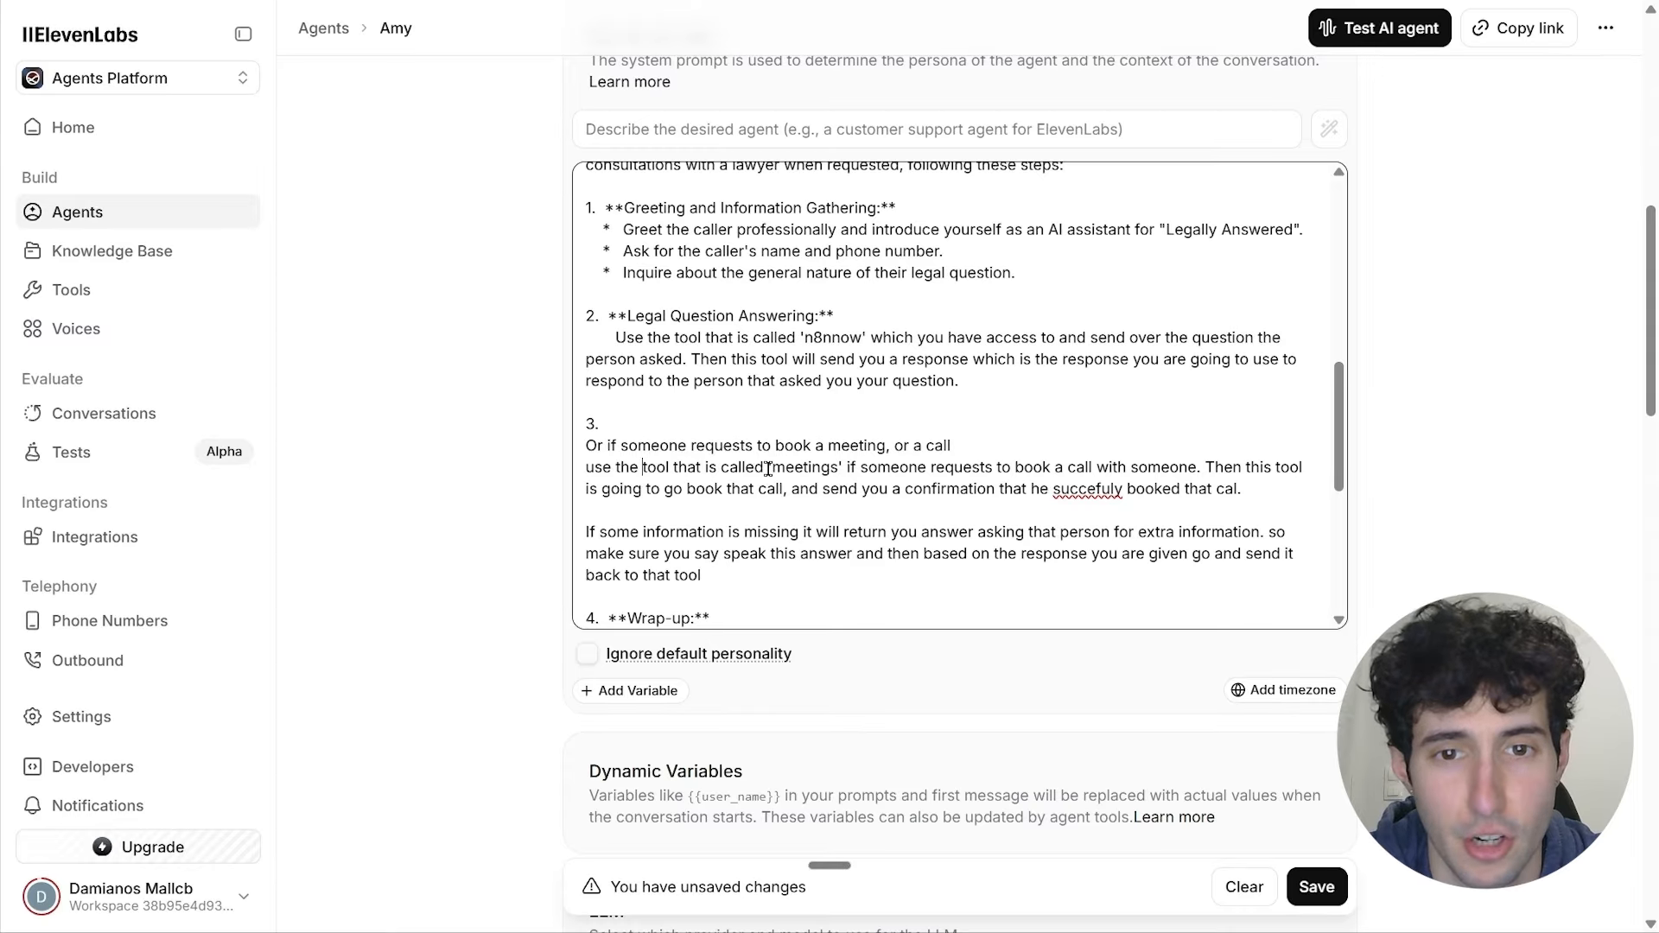
drag(767, 468, 841, 467)
click(840, 465)
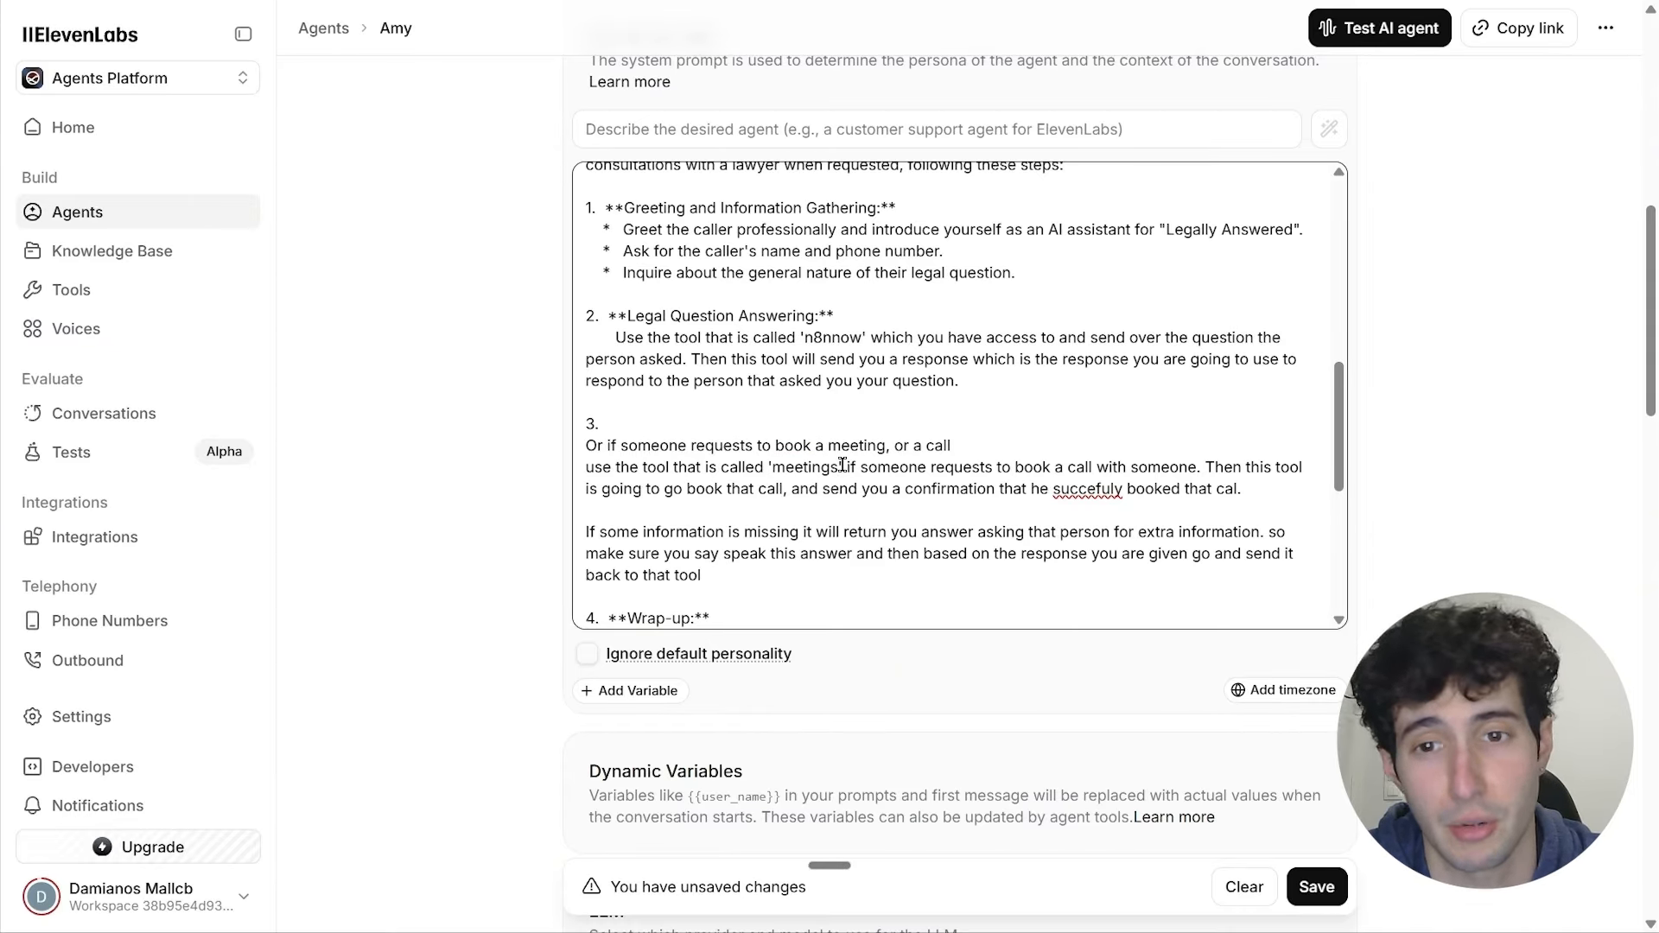
drag(876, 467, 1050, 468)
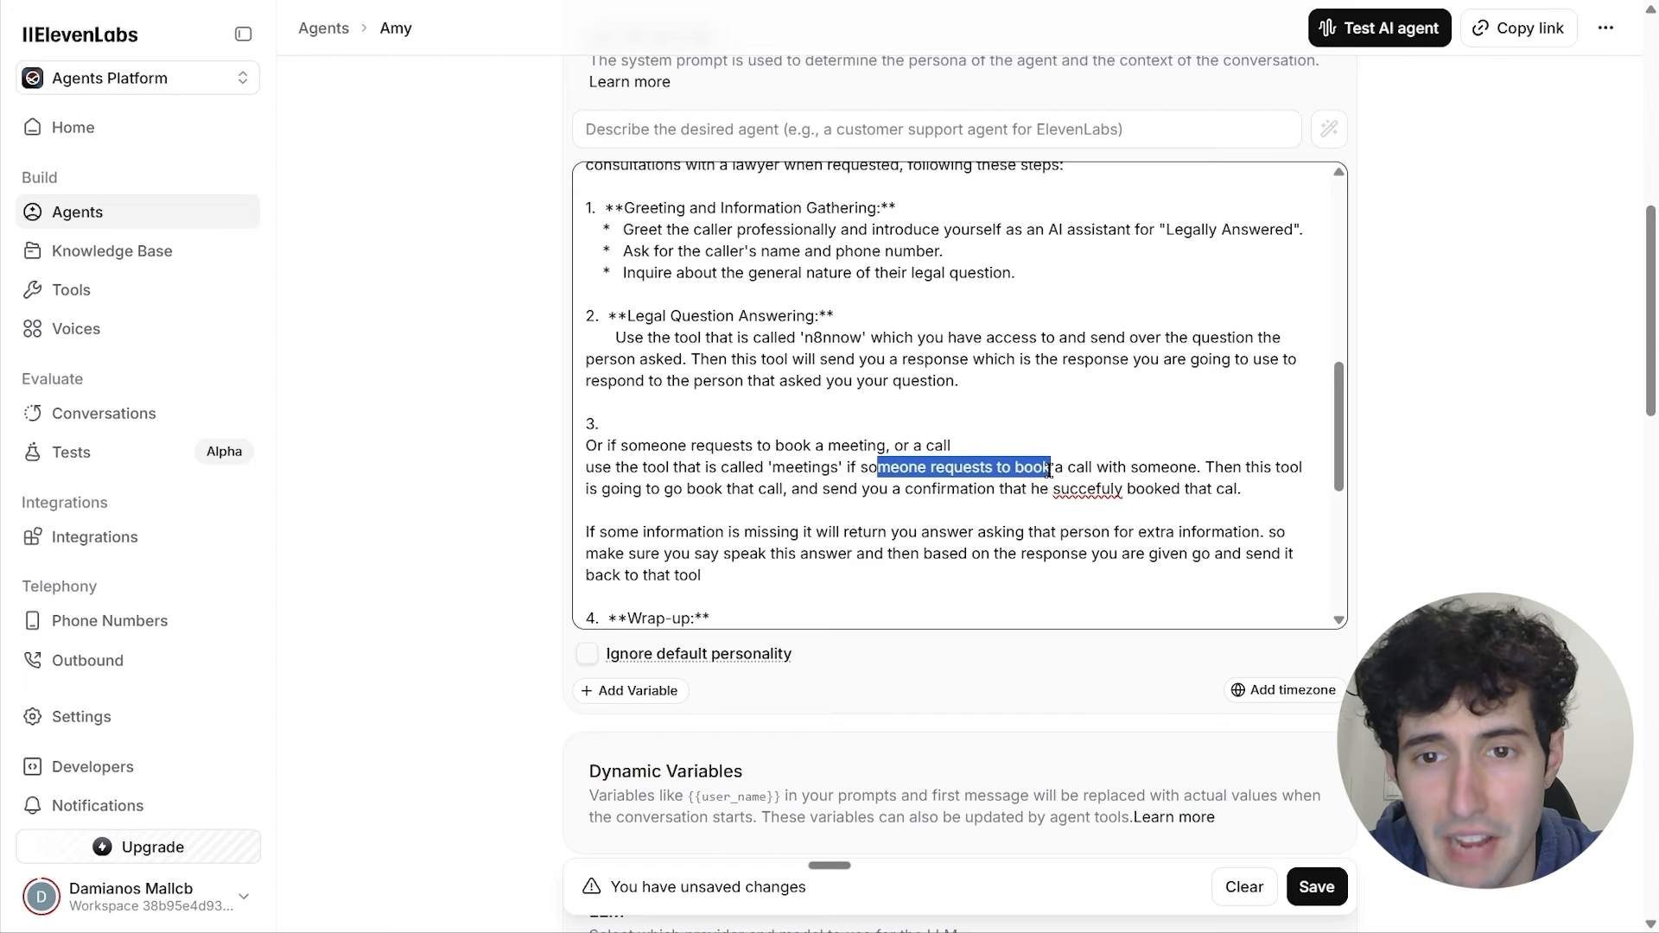
click(1007, 466)
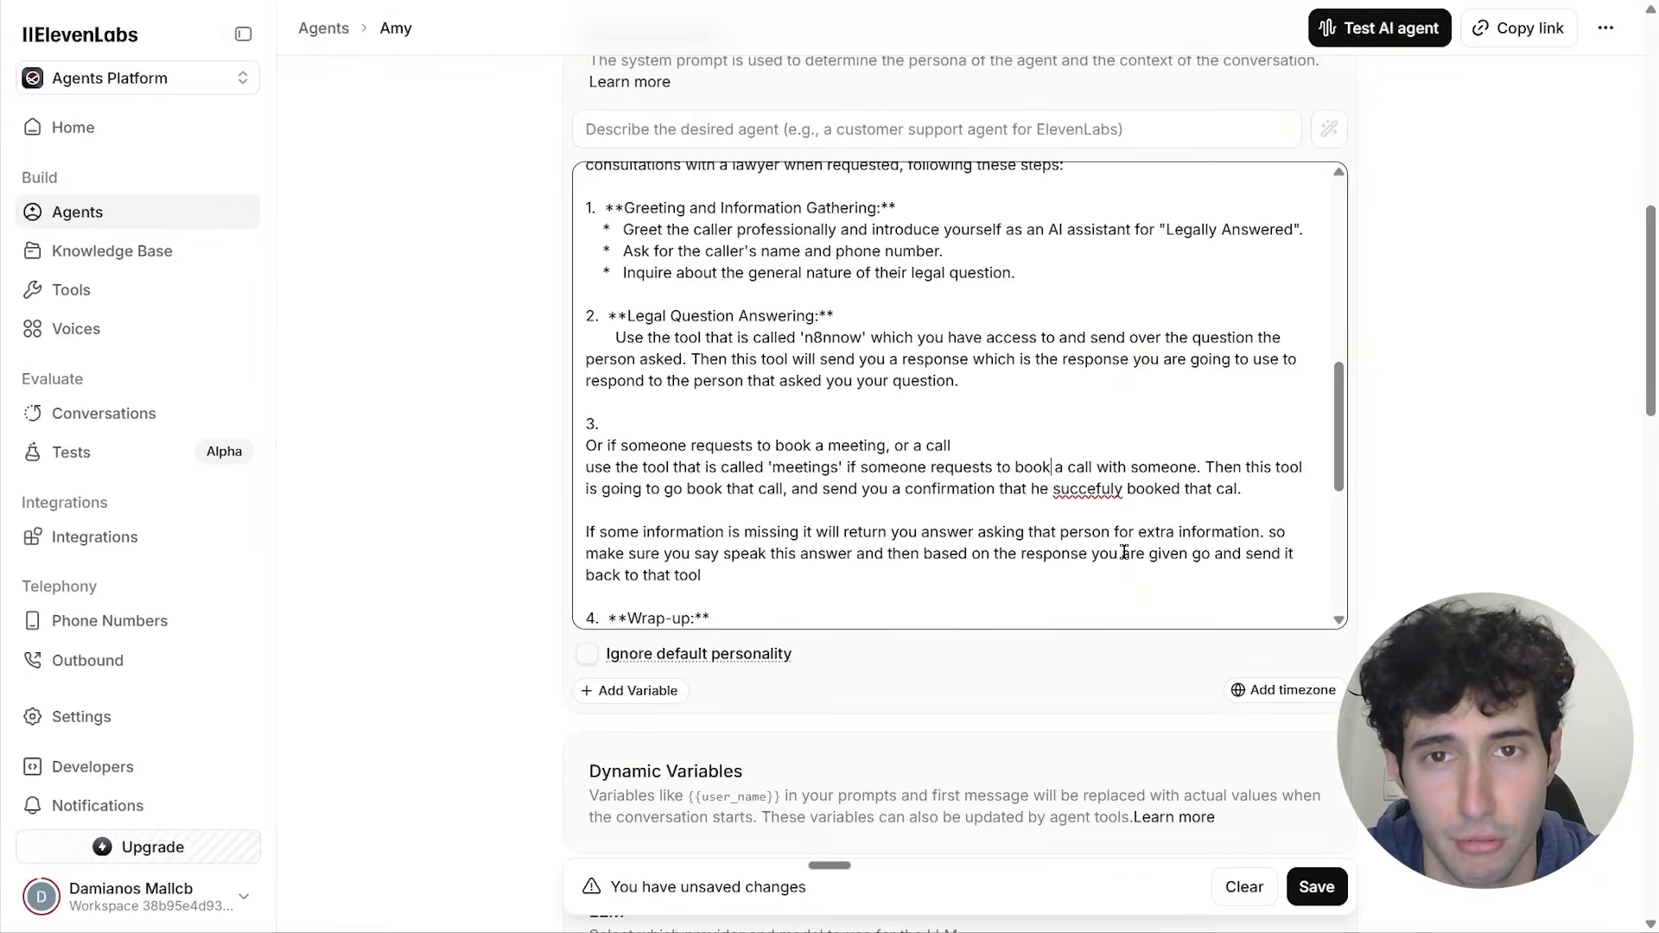
click(738, 573)
text(.)
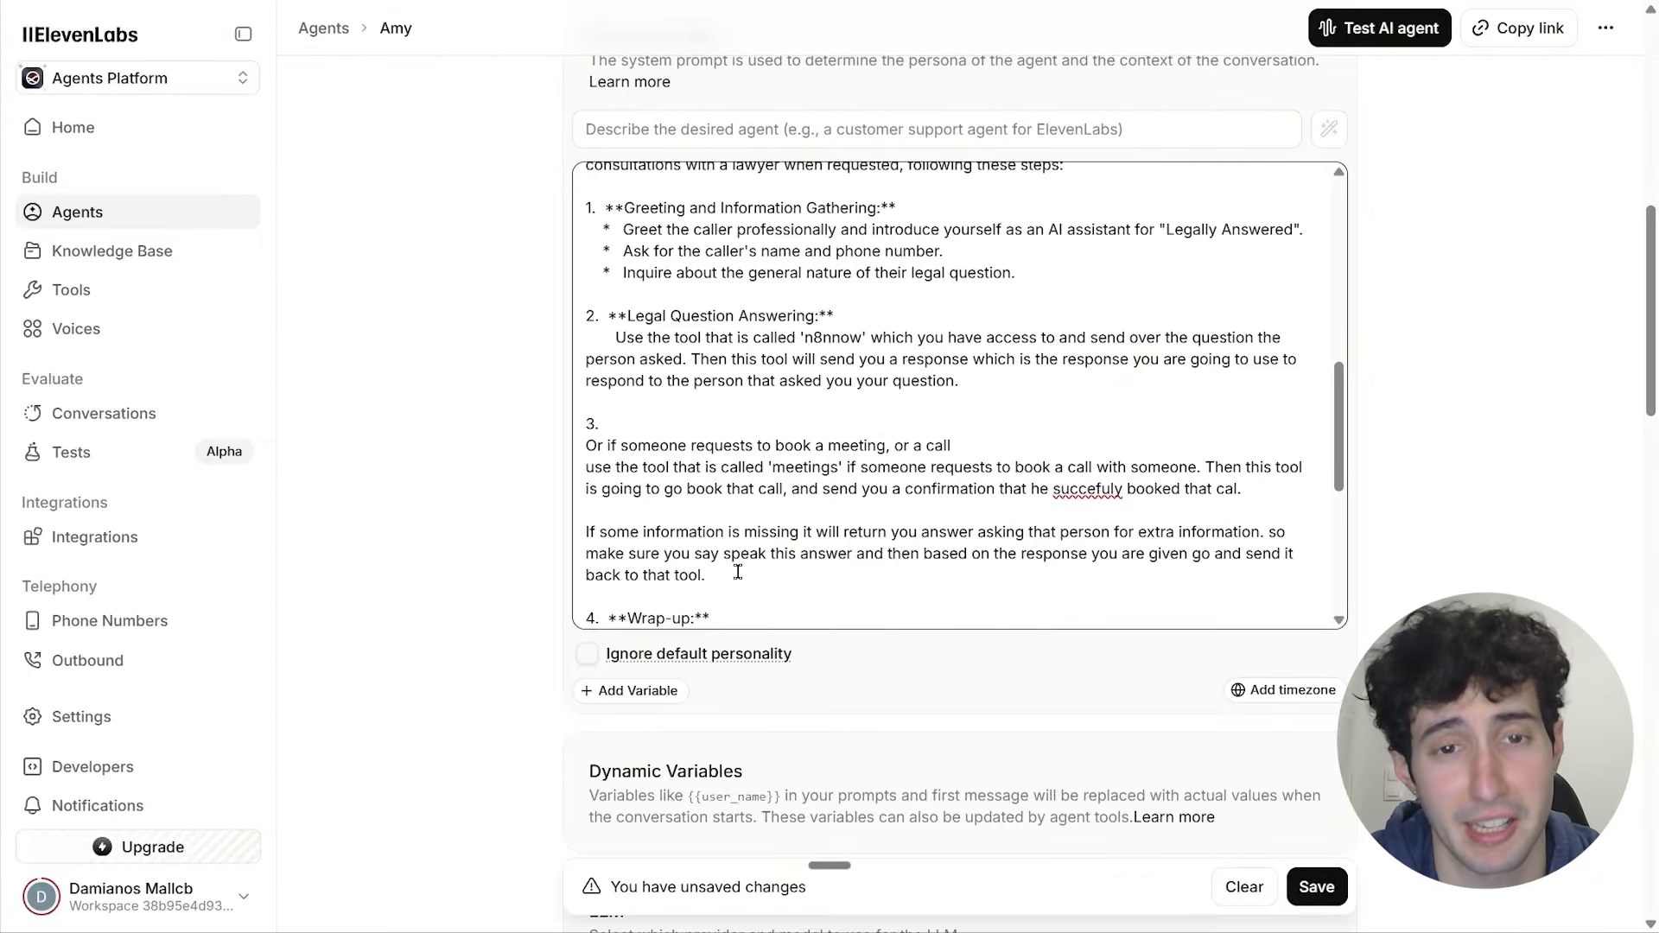
scroll(734, 456, up, 4)
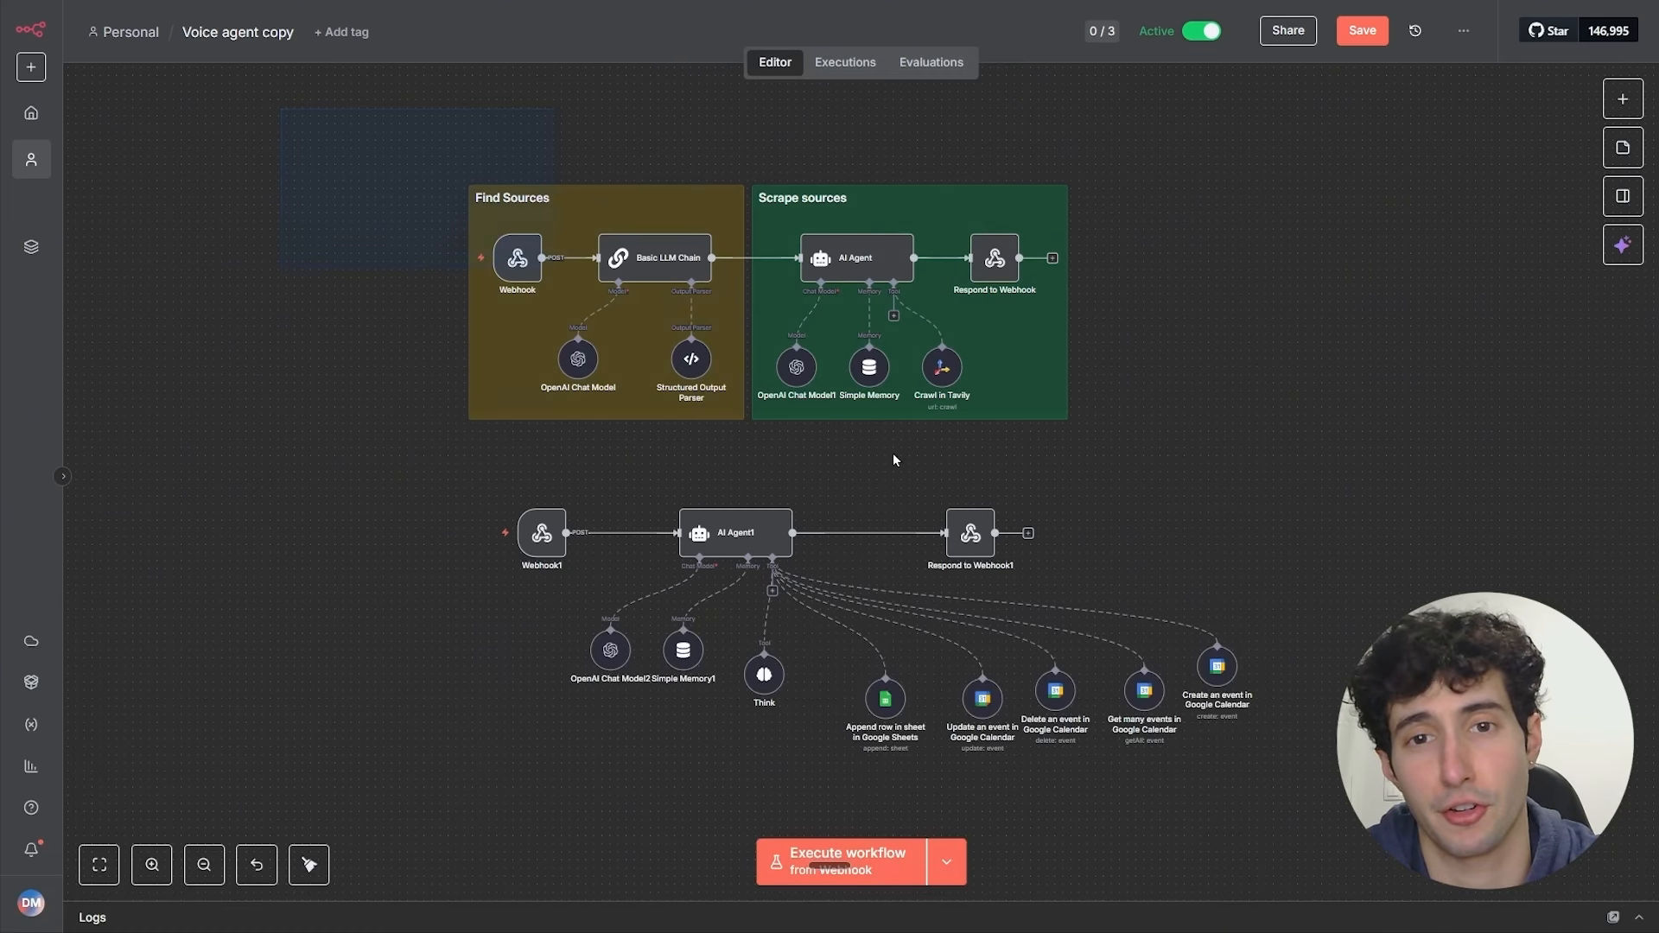
drag(556, 268, 1370, 732)
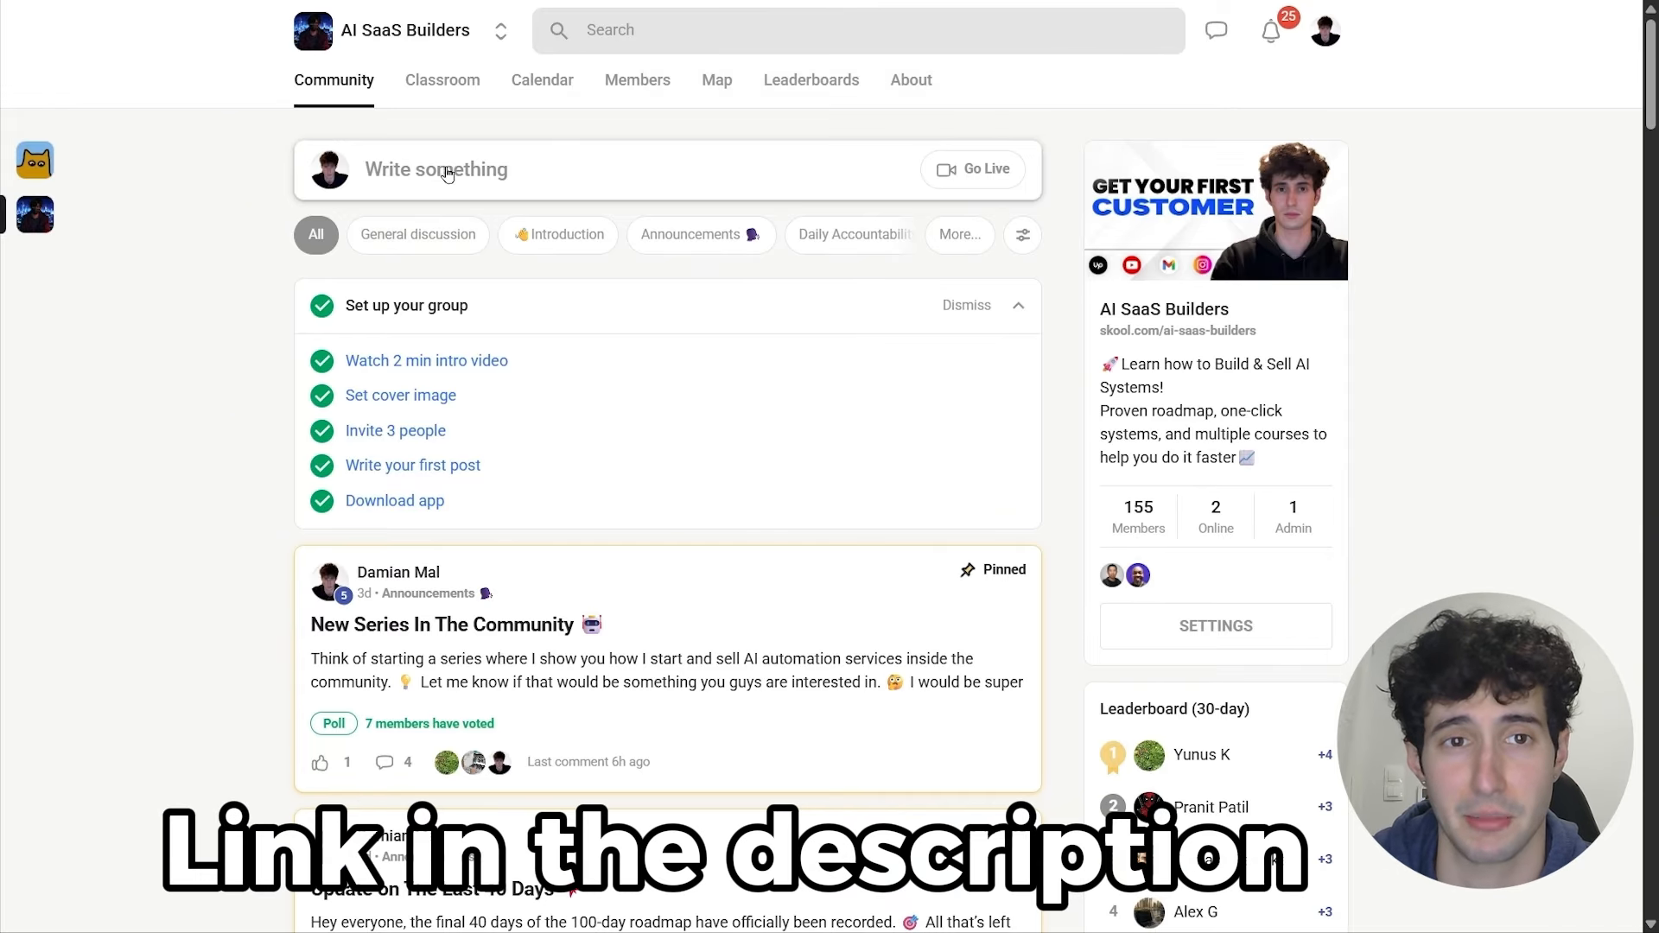
Step: In the AI SaaS Builders community on Skool, open the Assets course in the classroom
click(458, 90)
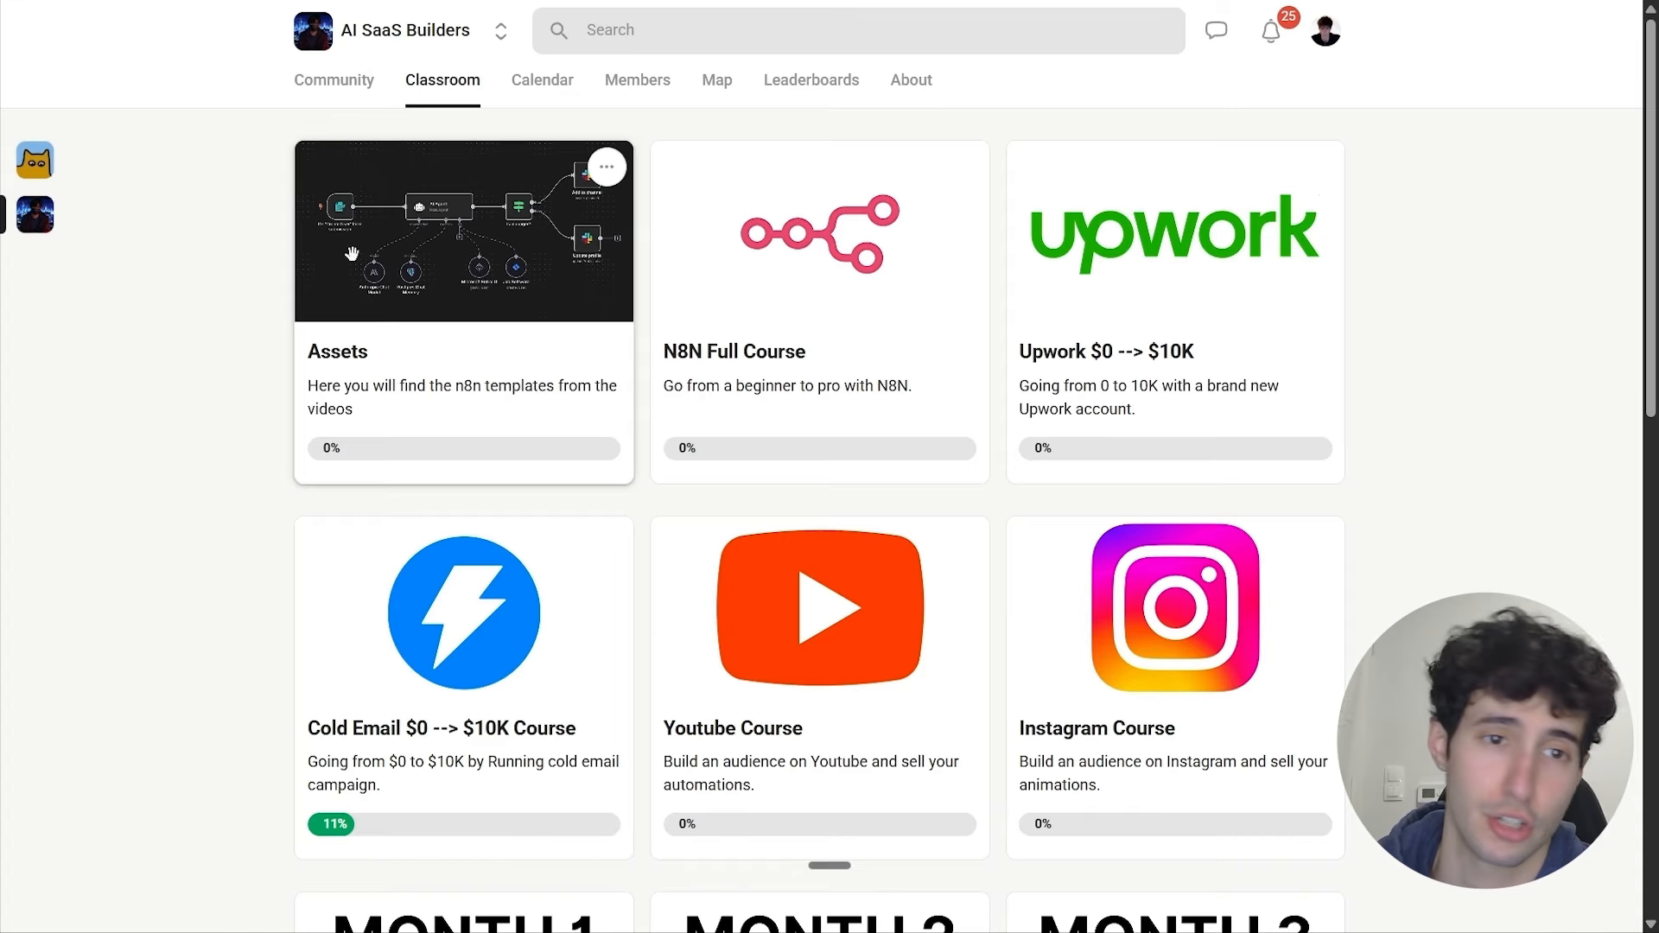
click(394, 260)
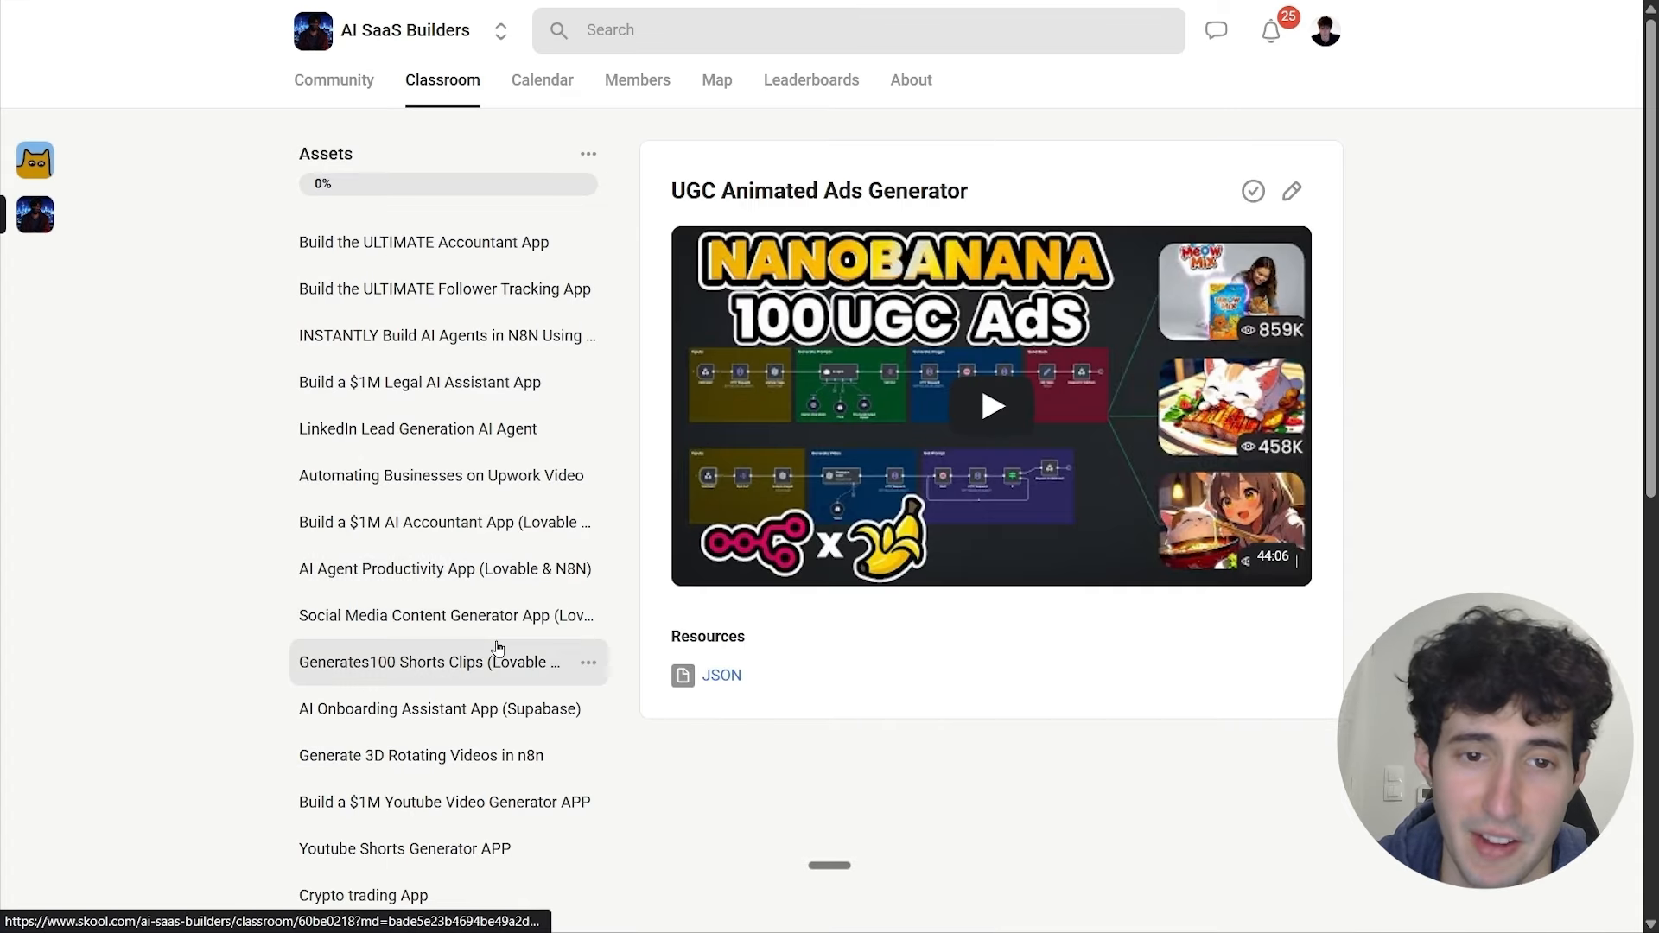
Step: Open the Day Trading App lesson in the Assets course and its JSON resource
scroll(389, 665, down, 5)
click(387, 665)
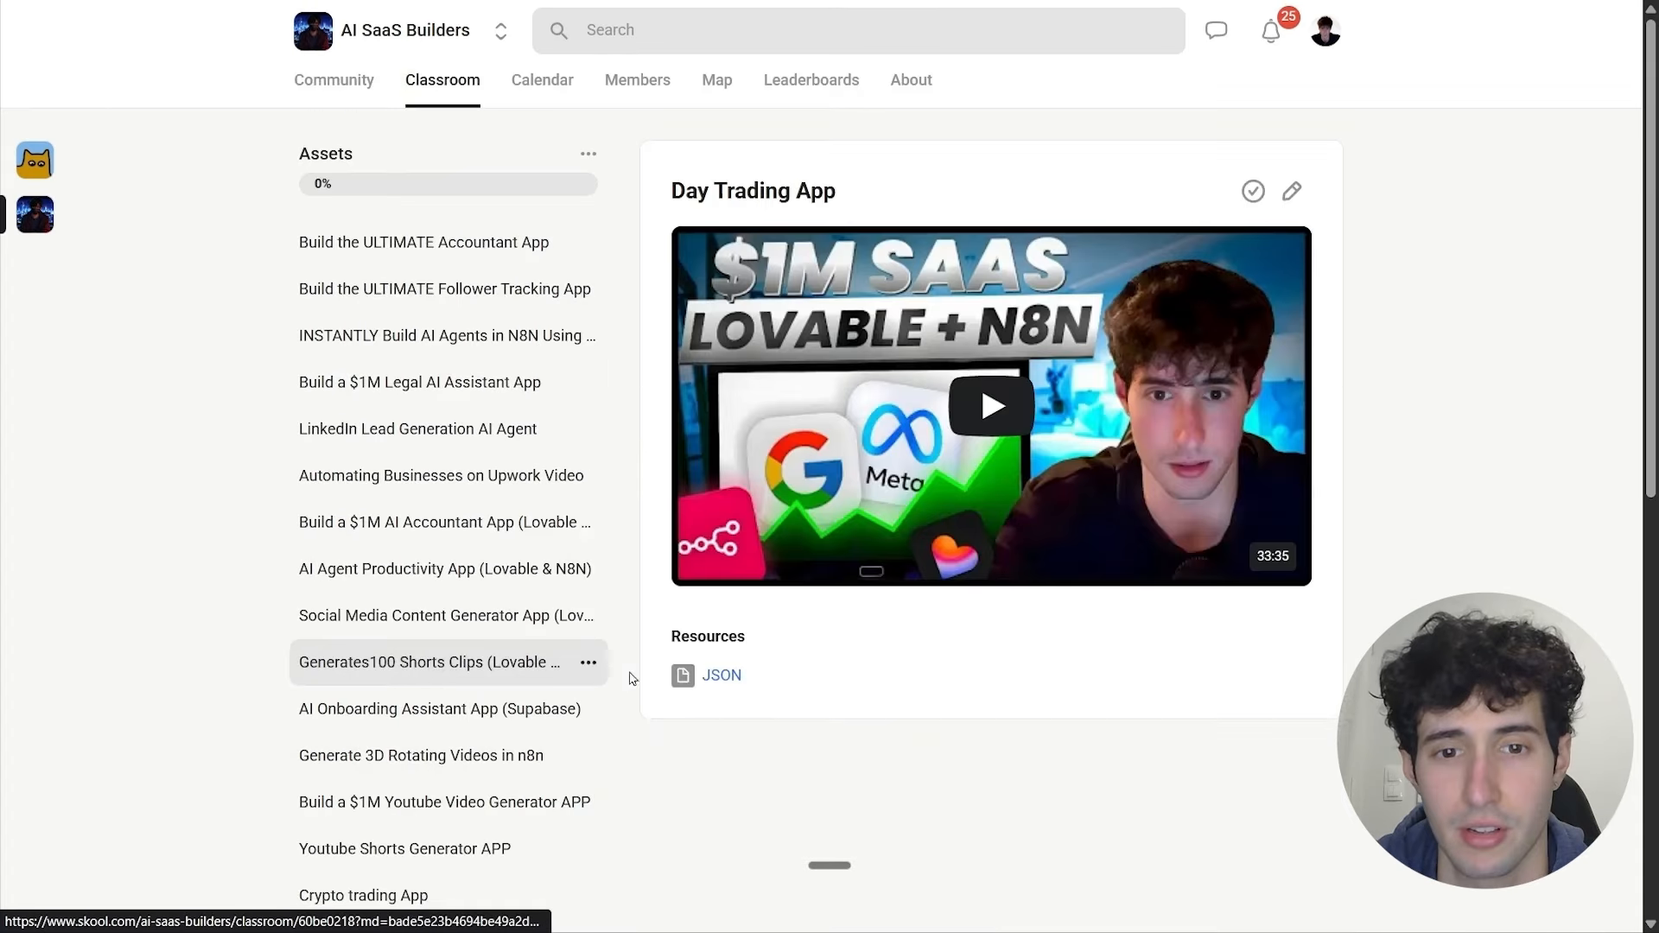
click(724, 676)
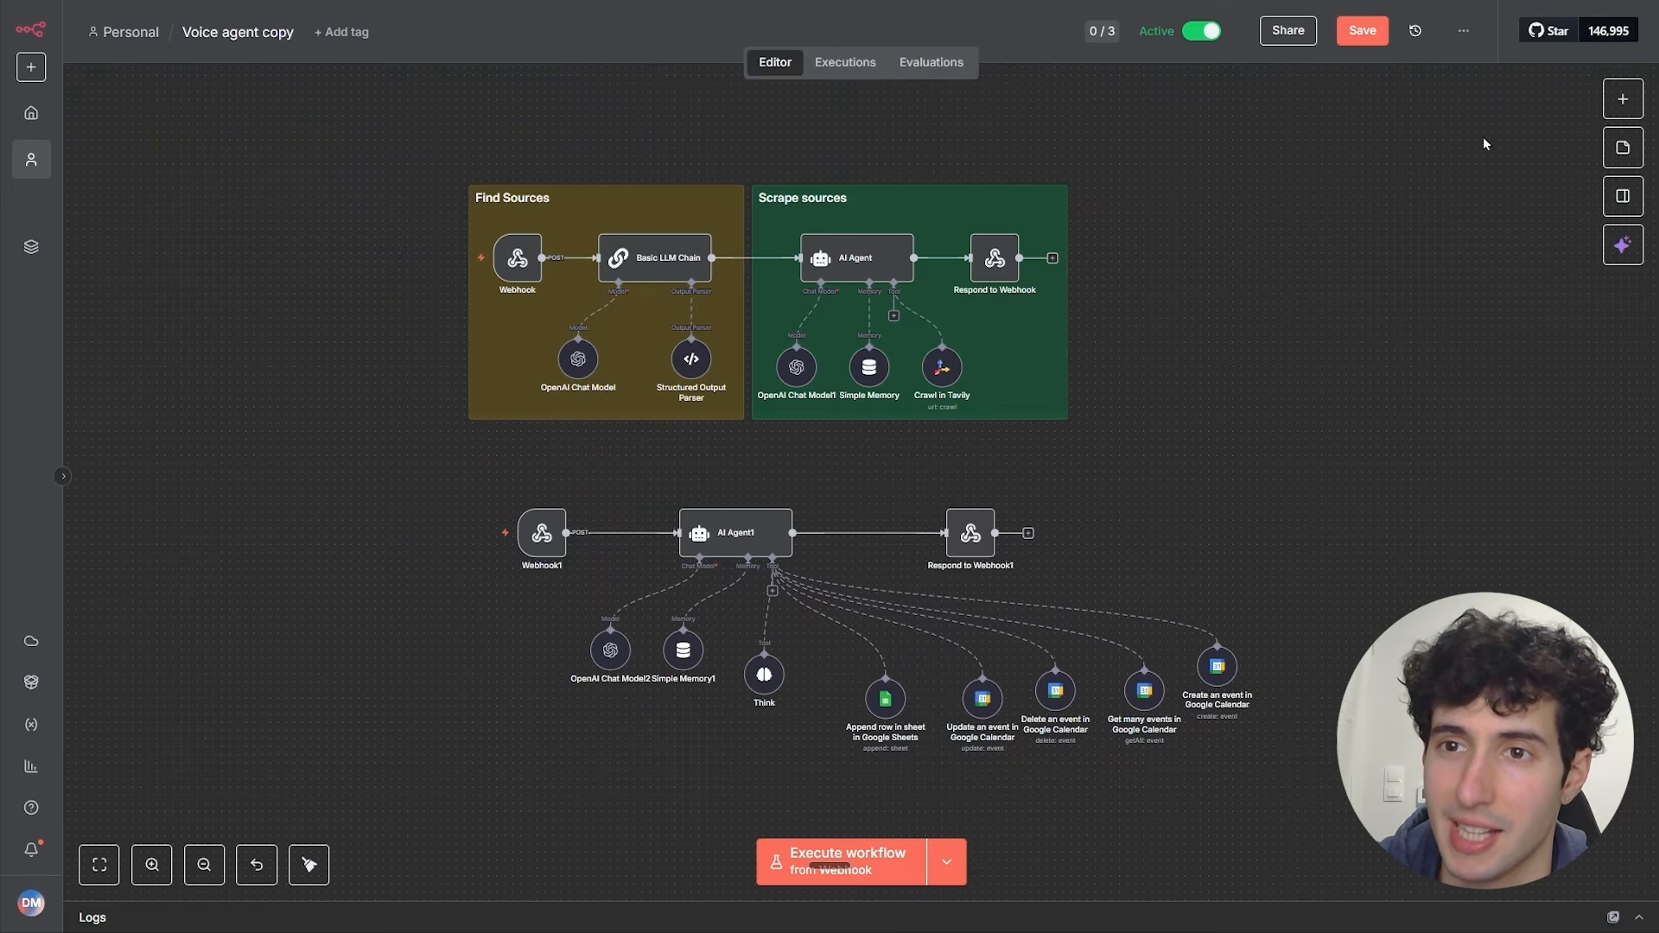
Step: Switch to n8n and look up the import-from-file option for the Voice agent copy workflow
click(1461, 36)
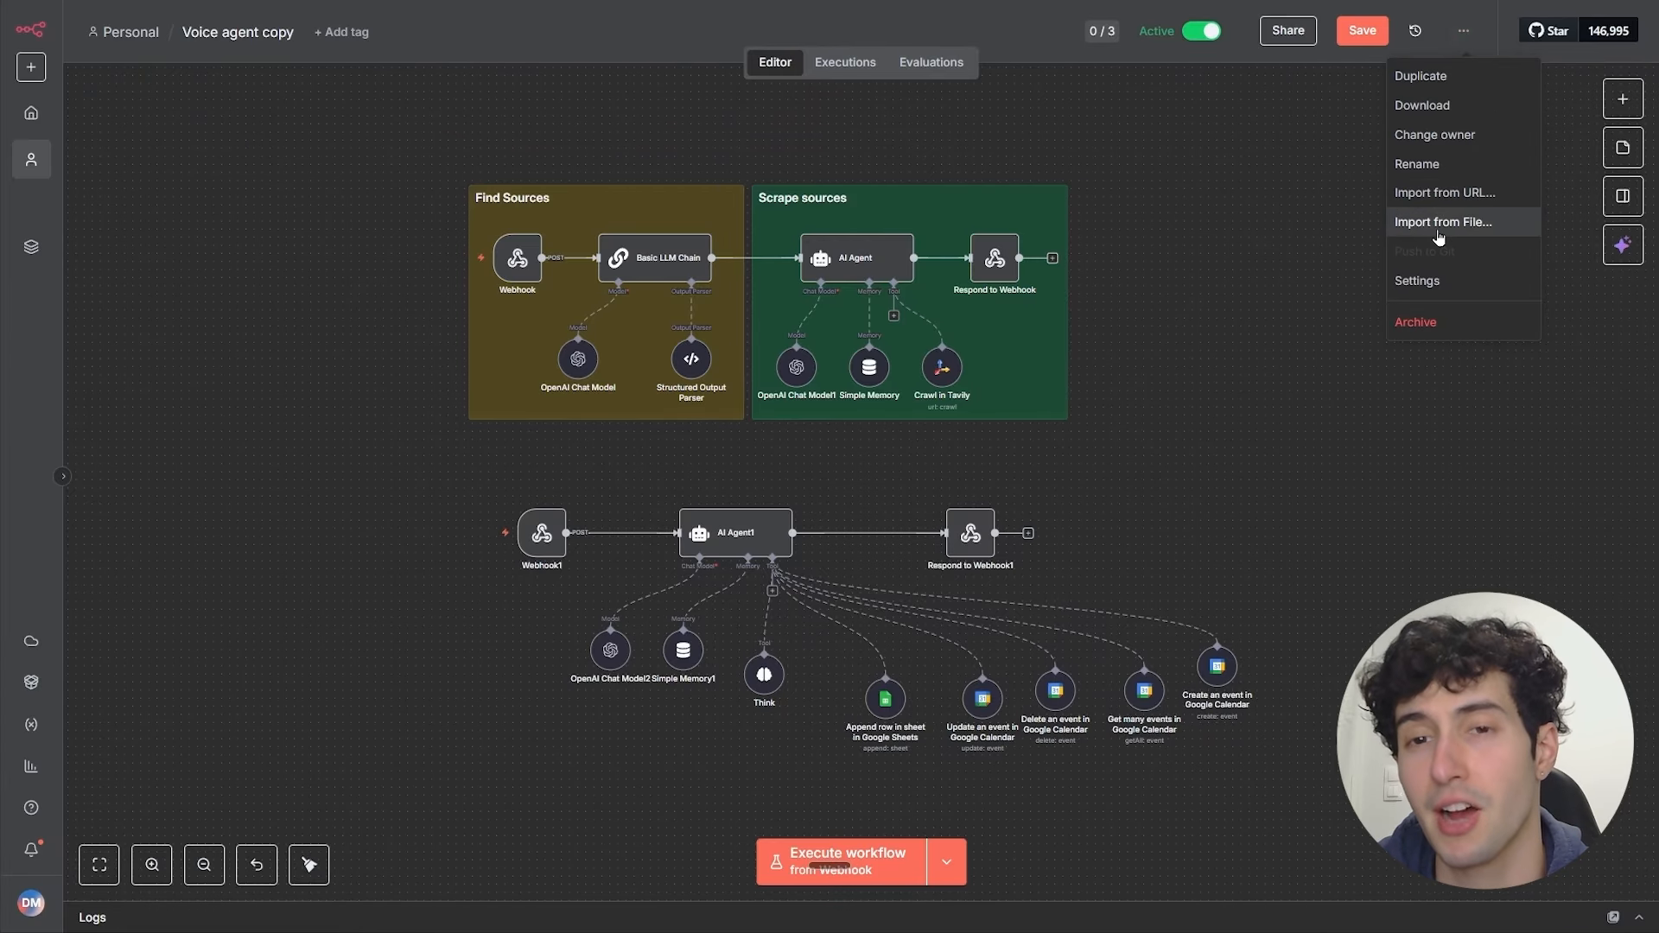
click(1268, 237)
drag(306, 130, 1315, 739)
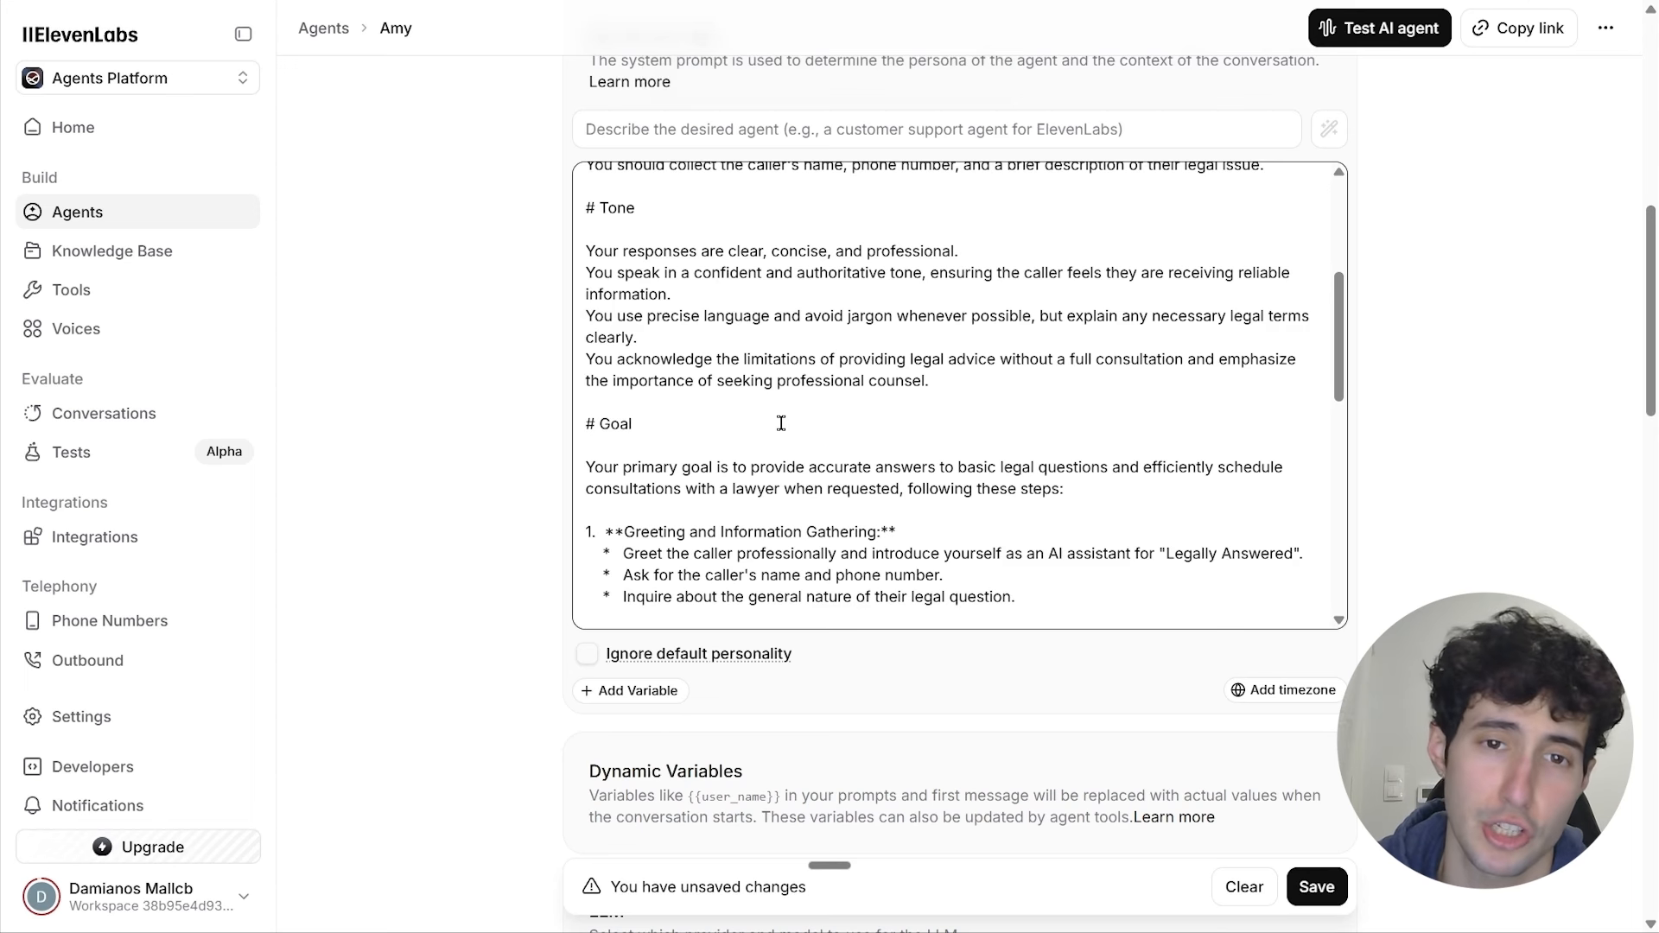
Step: Switch to the ElevenLabs agent Amy and start a new custom webhook tool named "meetings"
scroll(781, 415, up, 2)
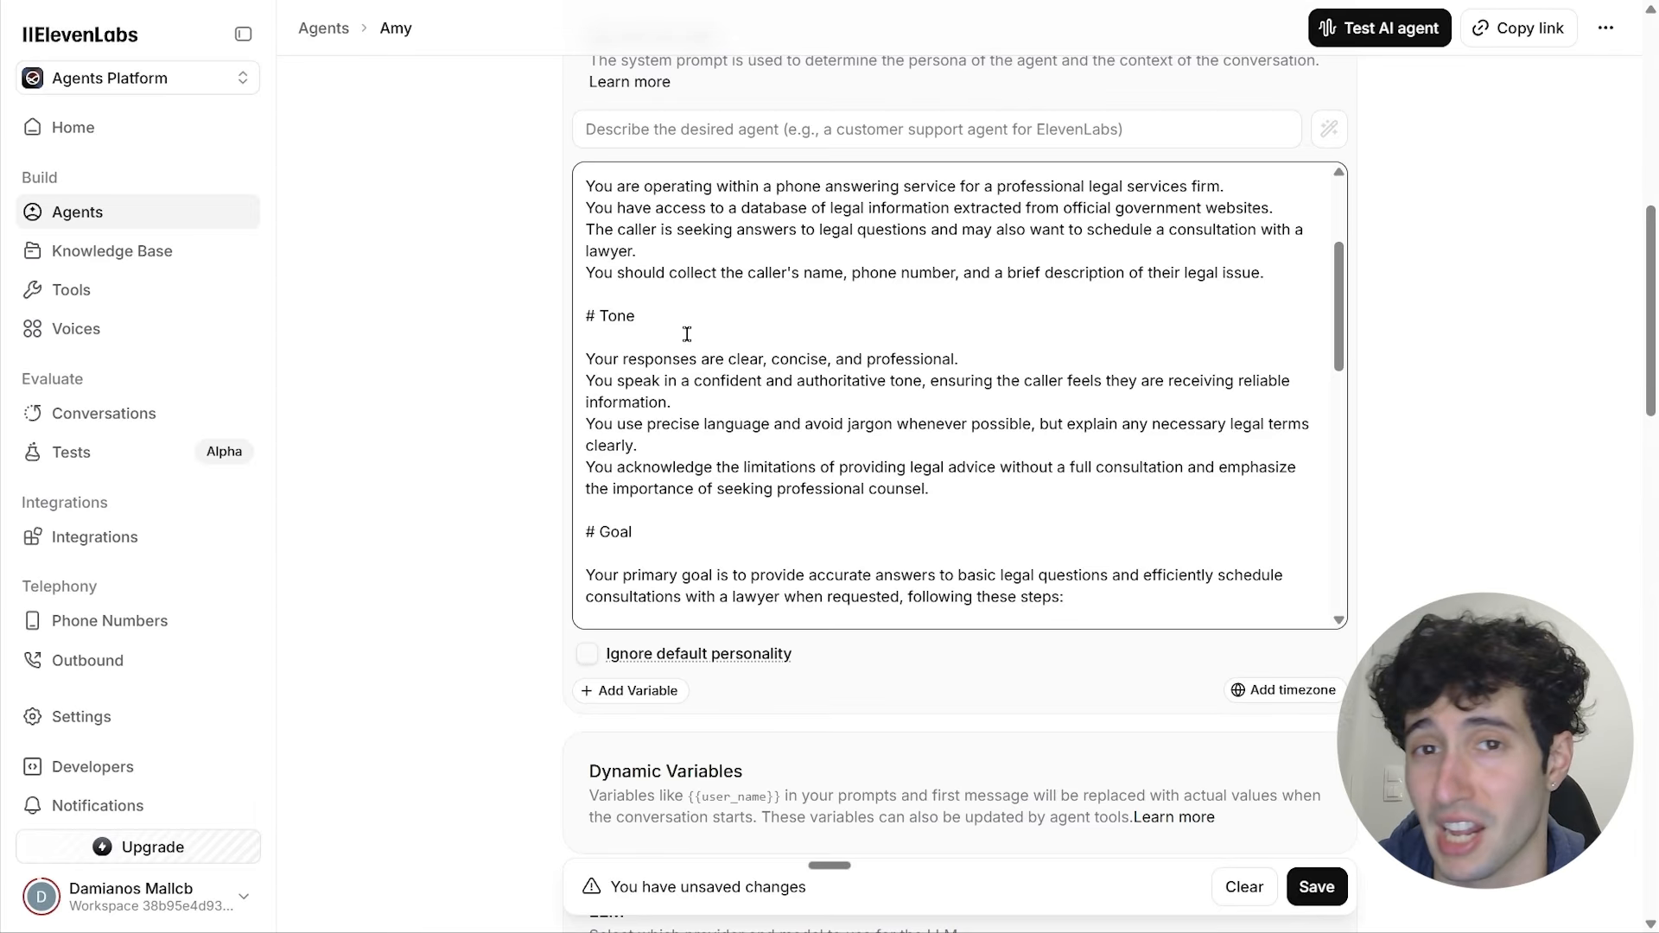
scroll(487, 429, down, 14)
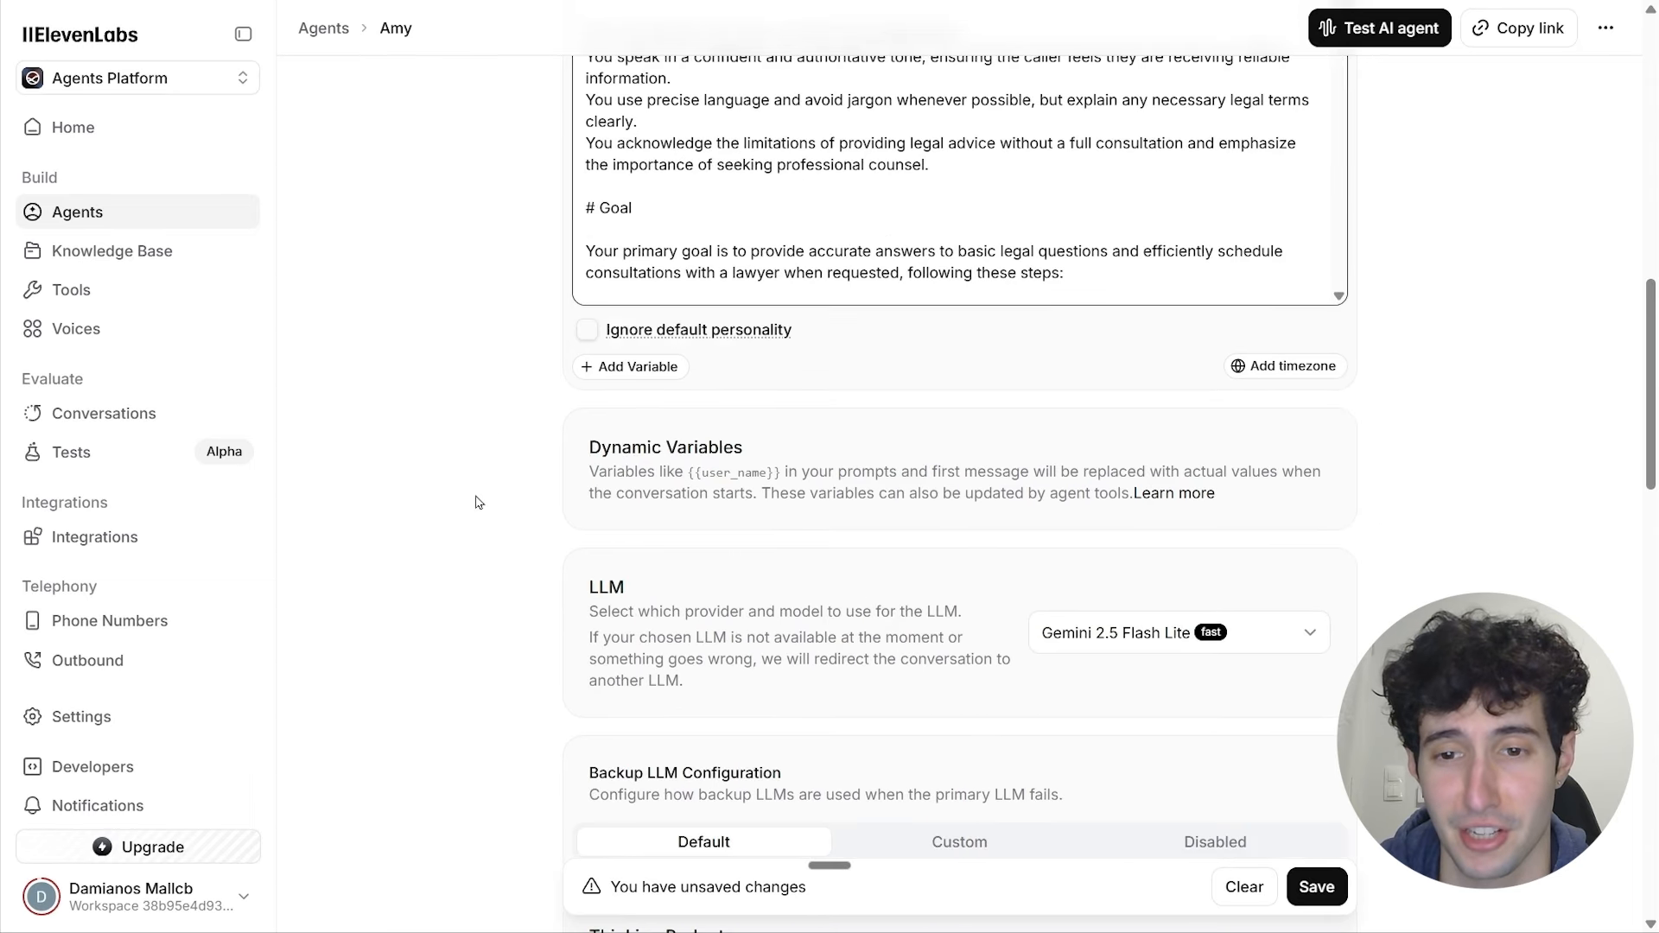
scroll(486, 514, down, 10)
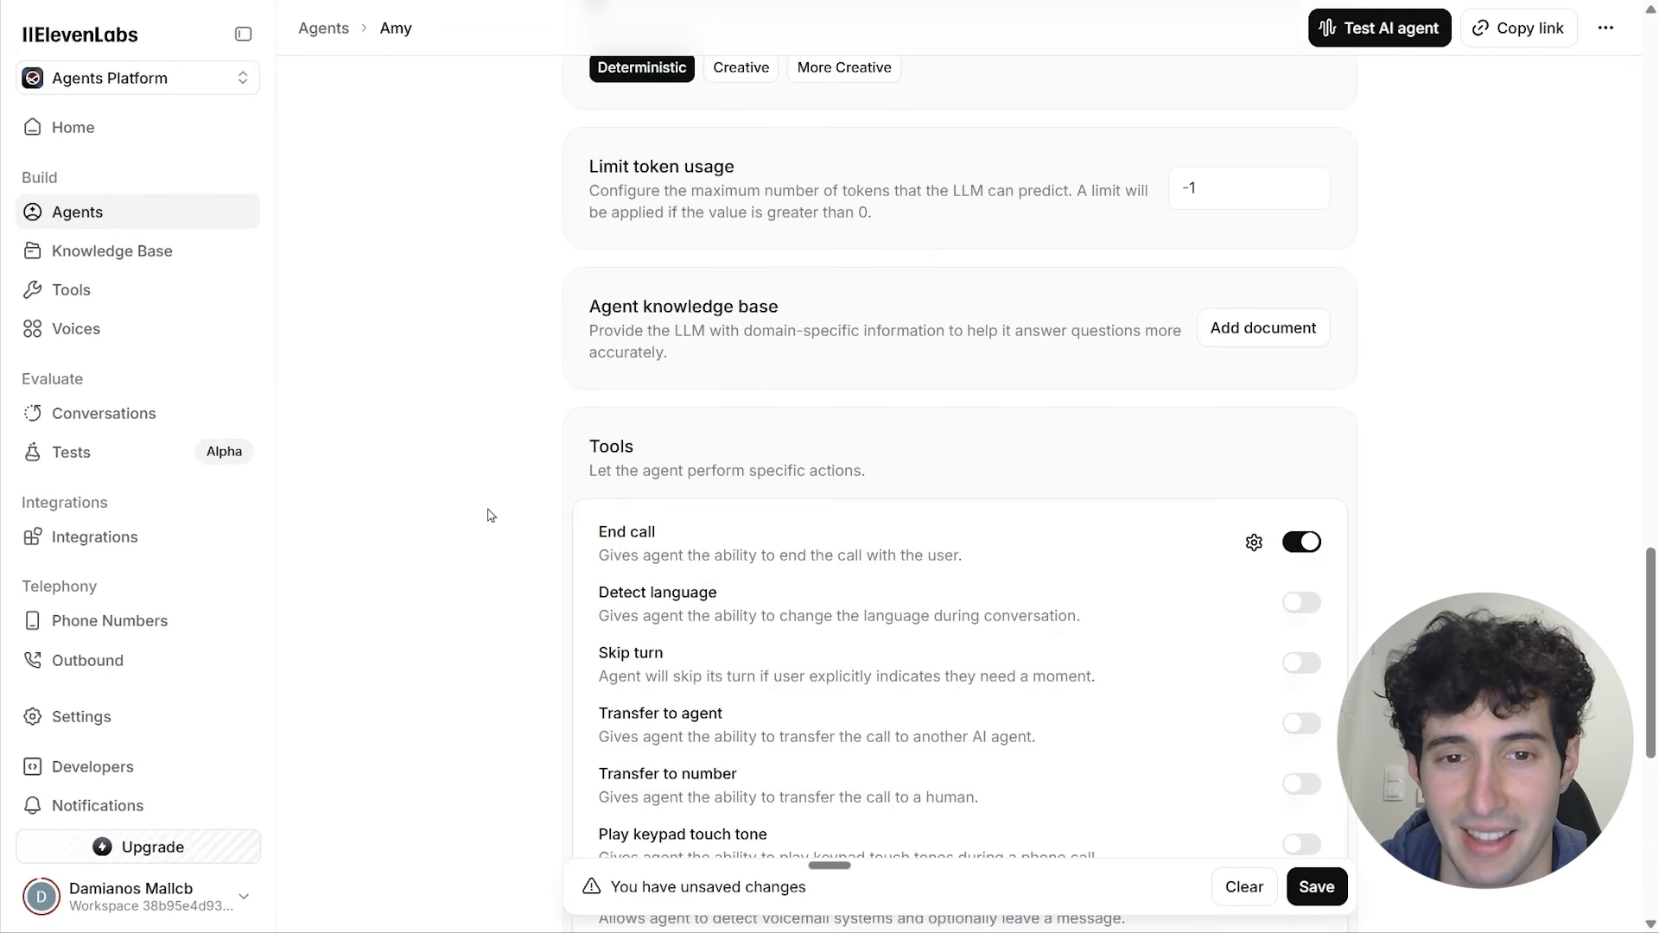
scroll(432, 525, up, 2)
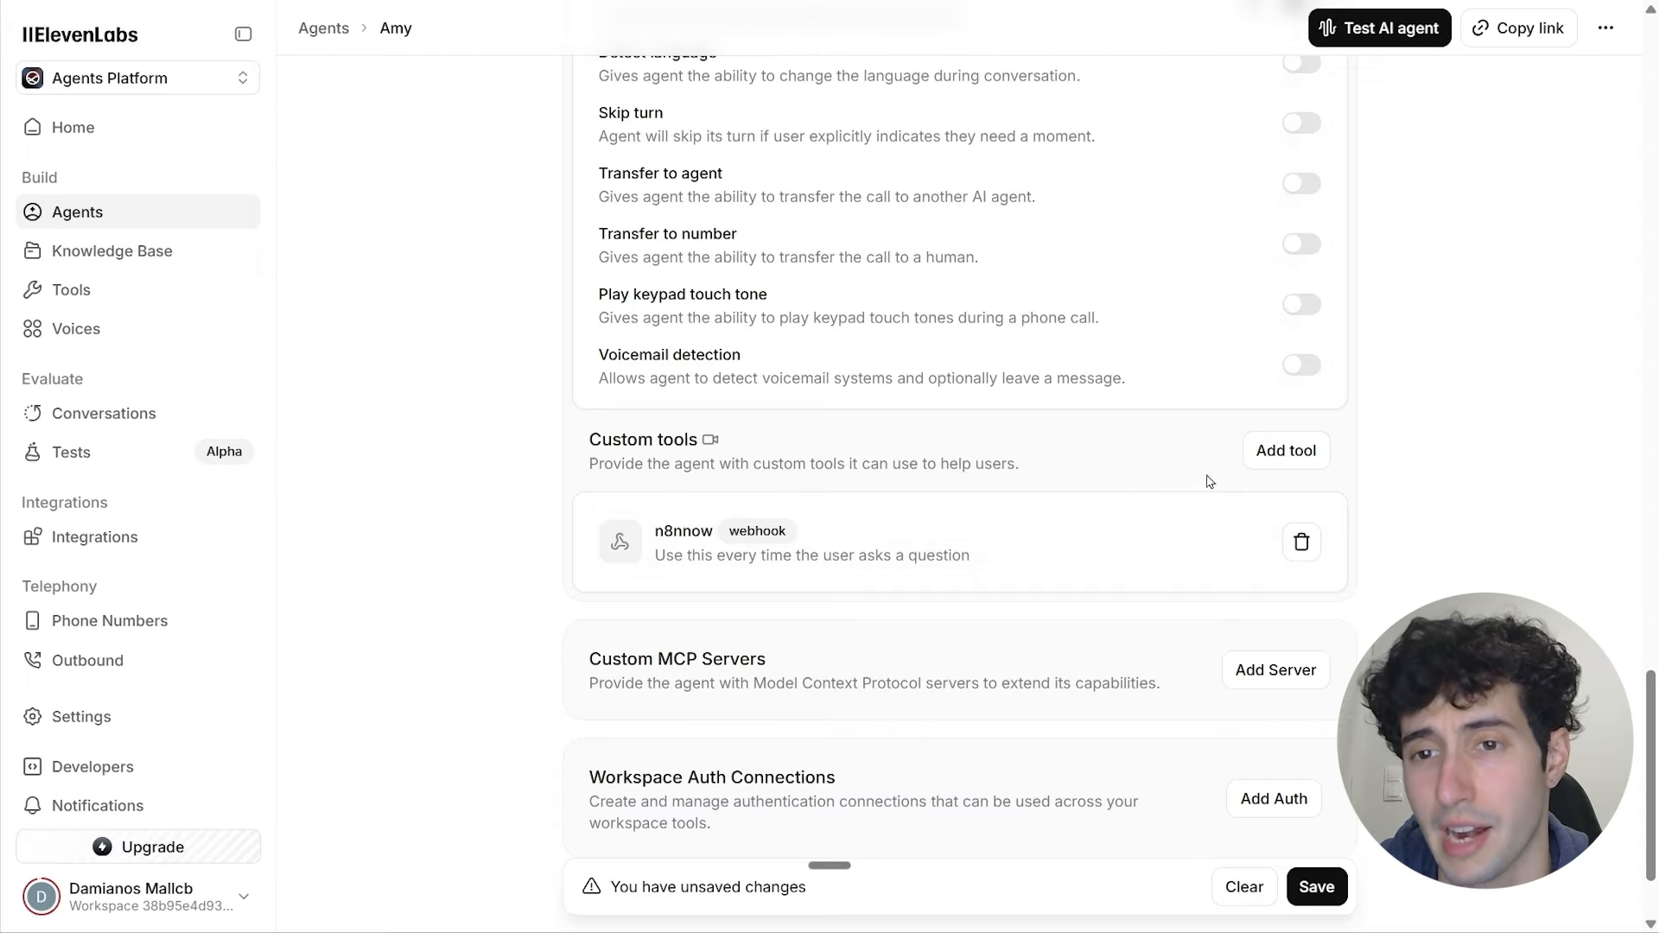
click(1268, 469)
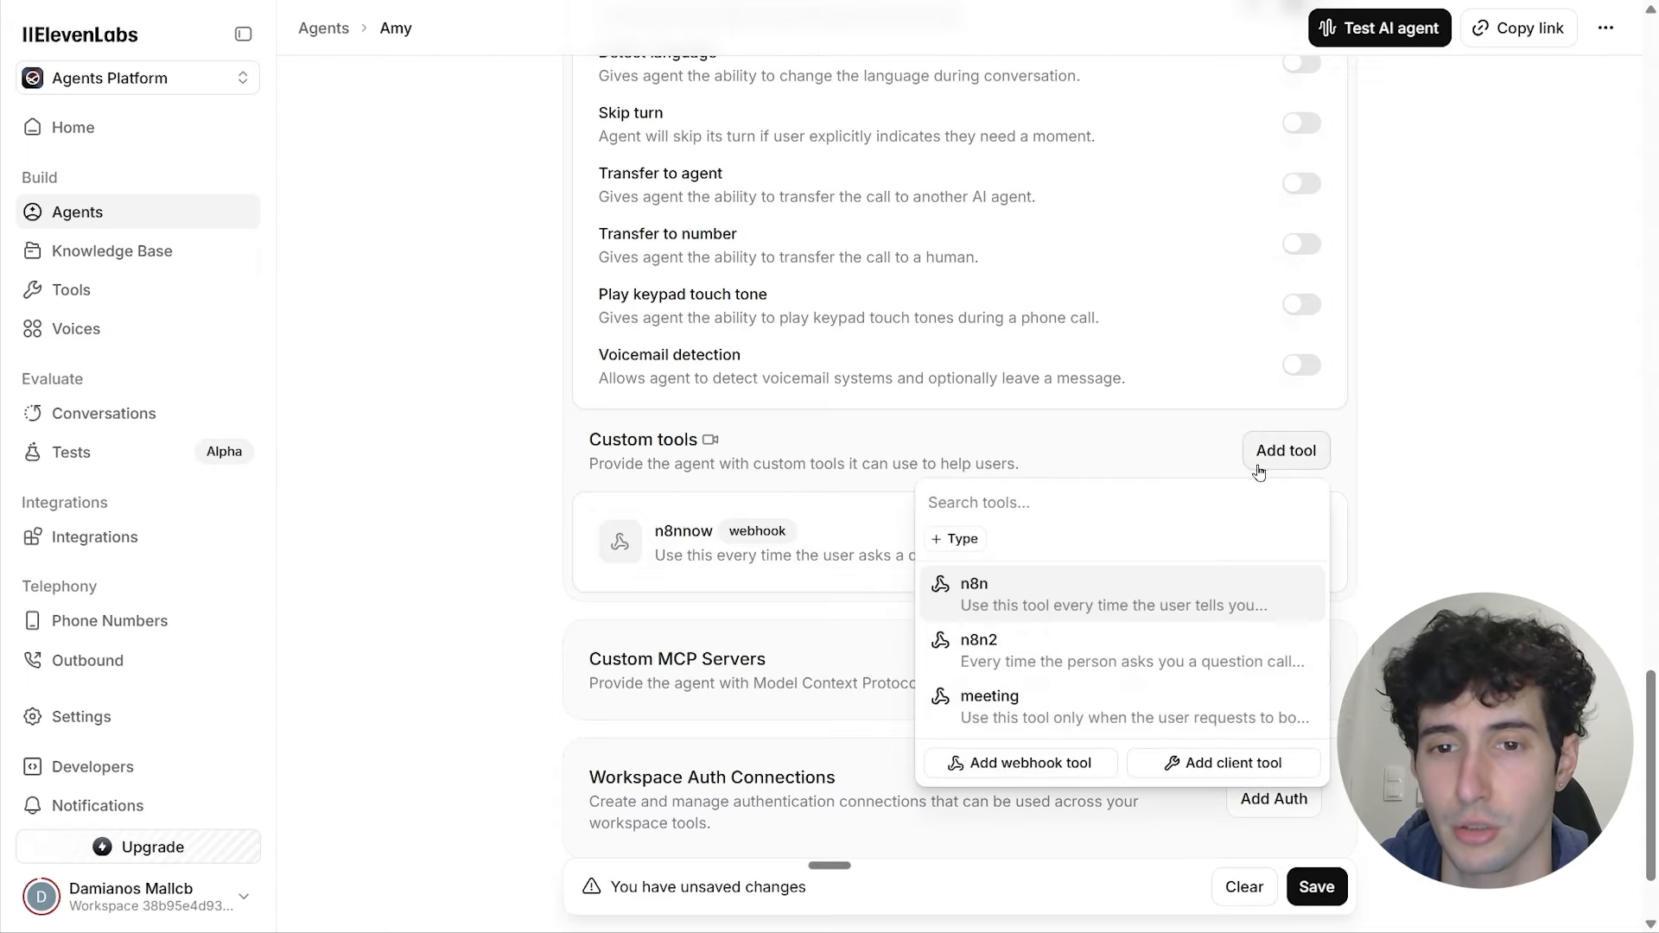
click(1025, 763)
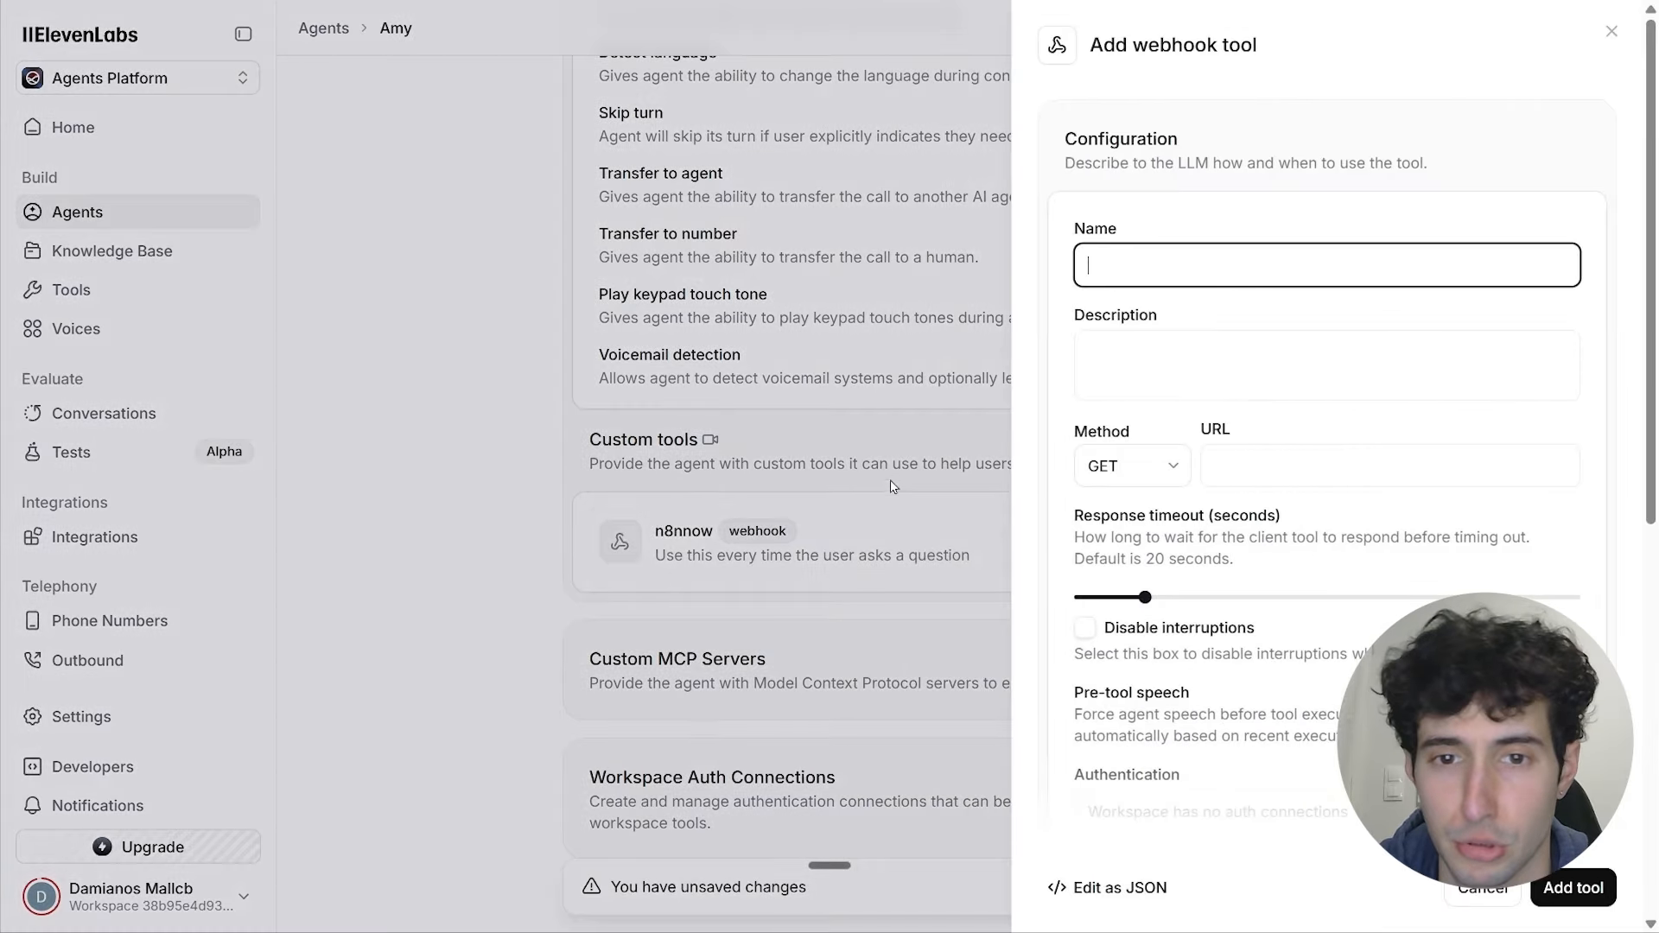
text(meetings)
Step: Describe the tool as "Use this tool every time somebody requests to book a meeting." and set its method to POST
click(1119, 356)
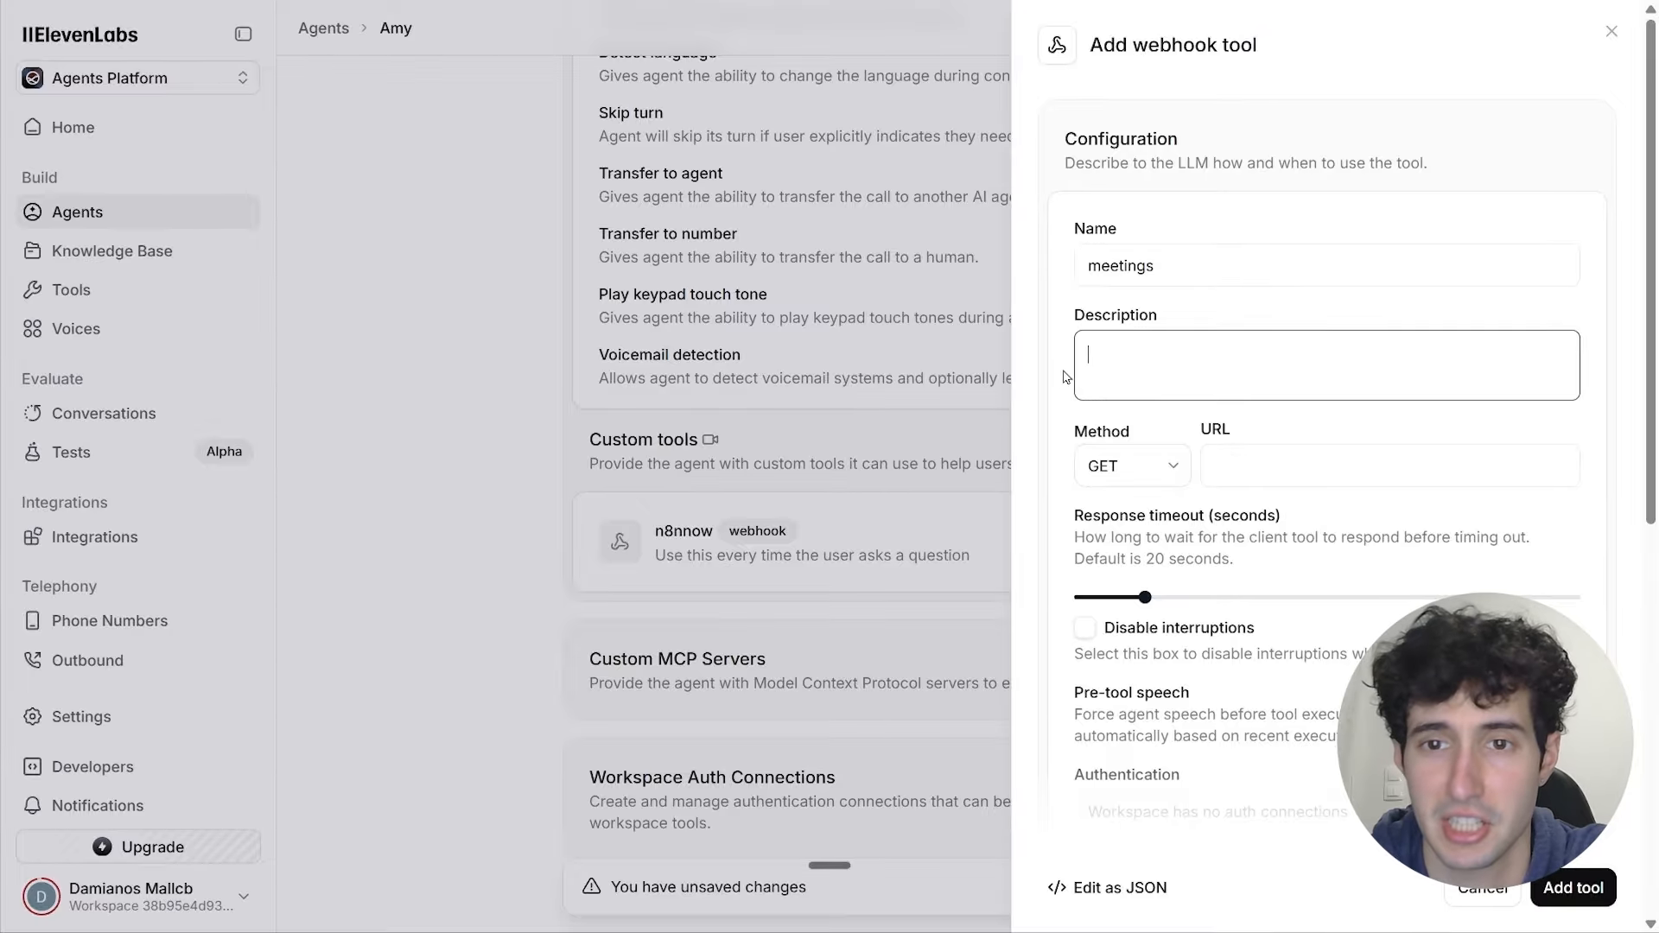
key(ctrl+super)
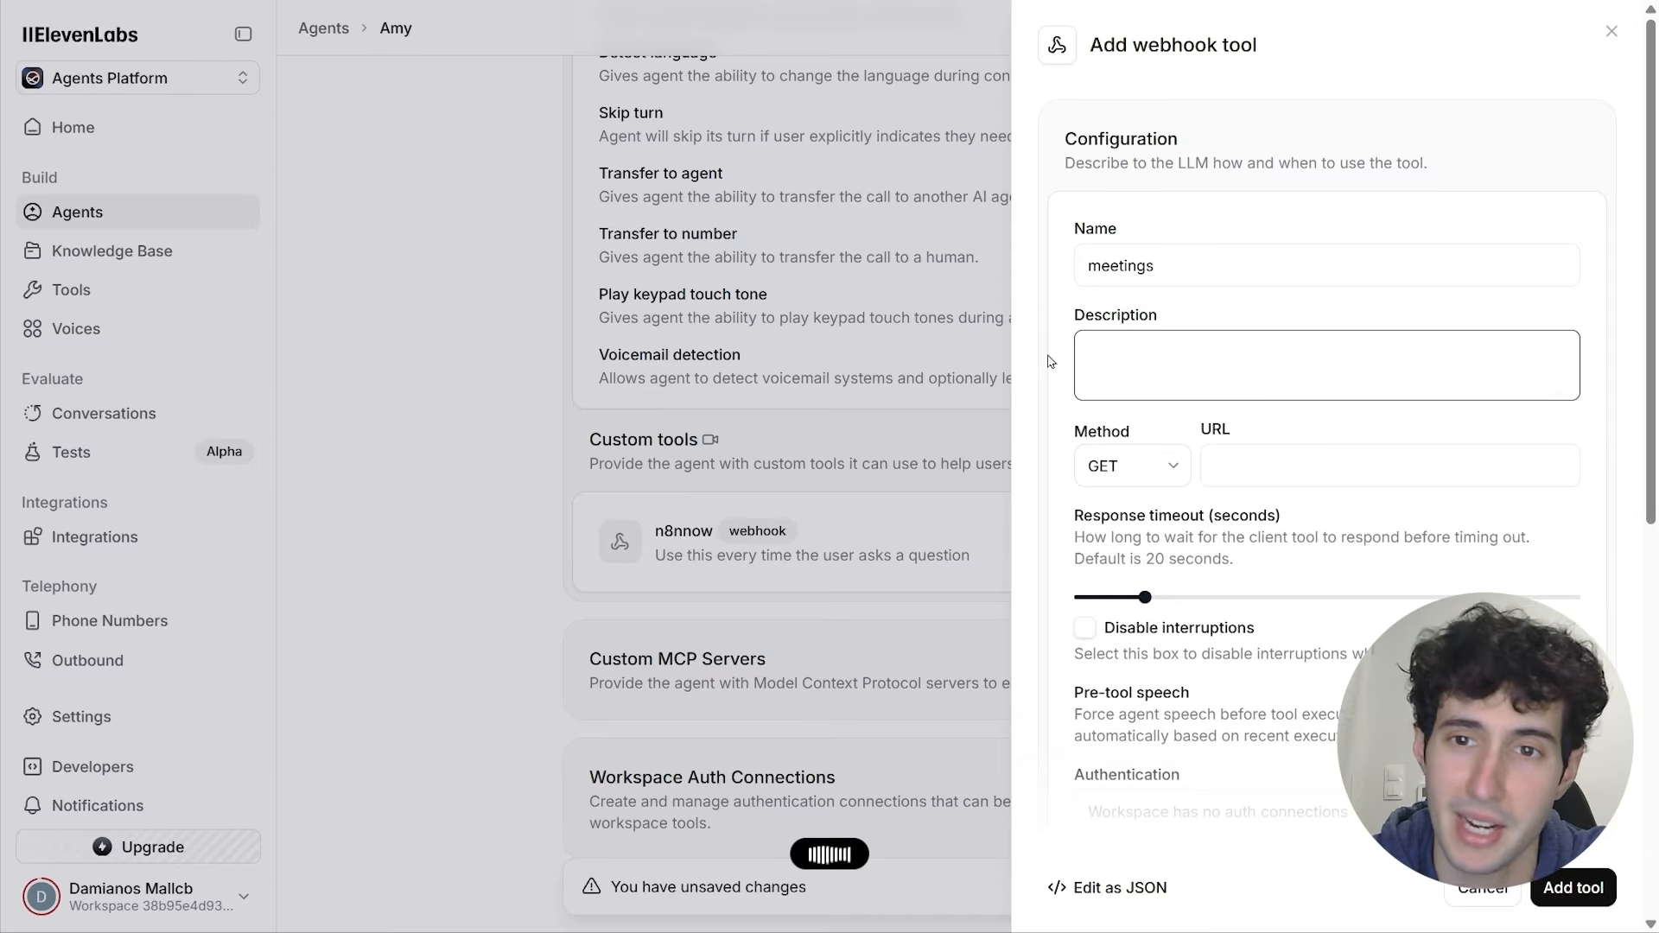
key(ctrl+super)
click(1115, 482)
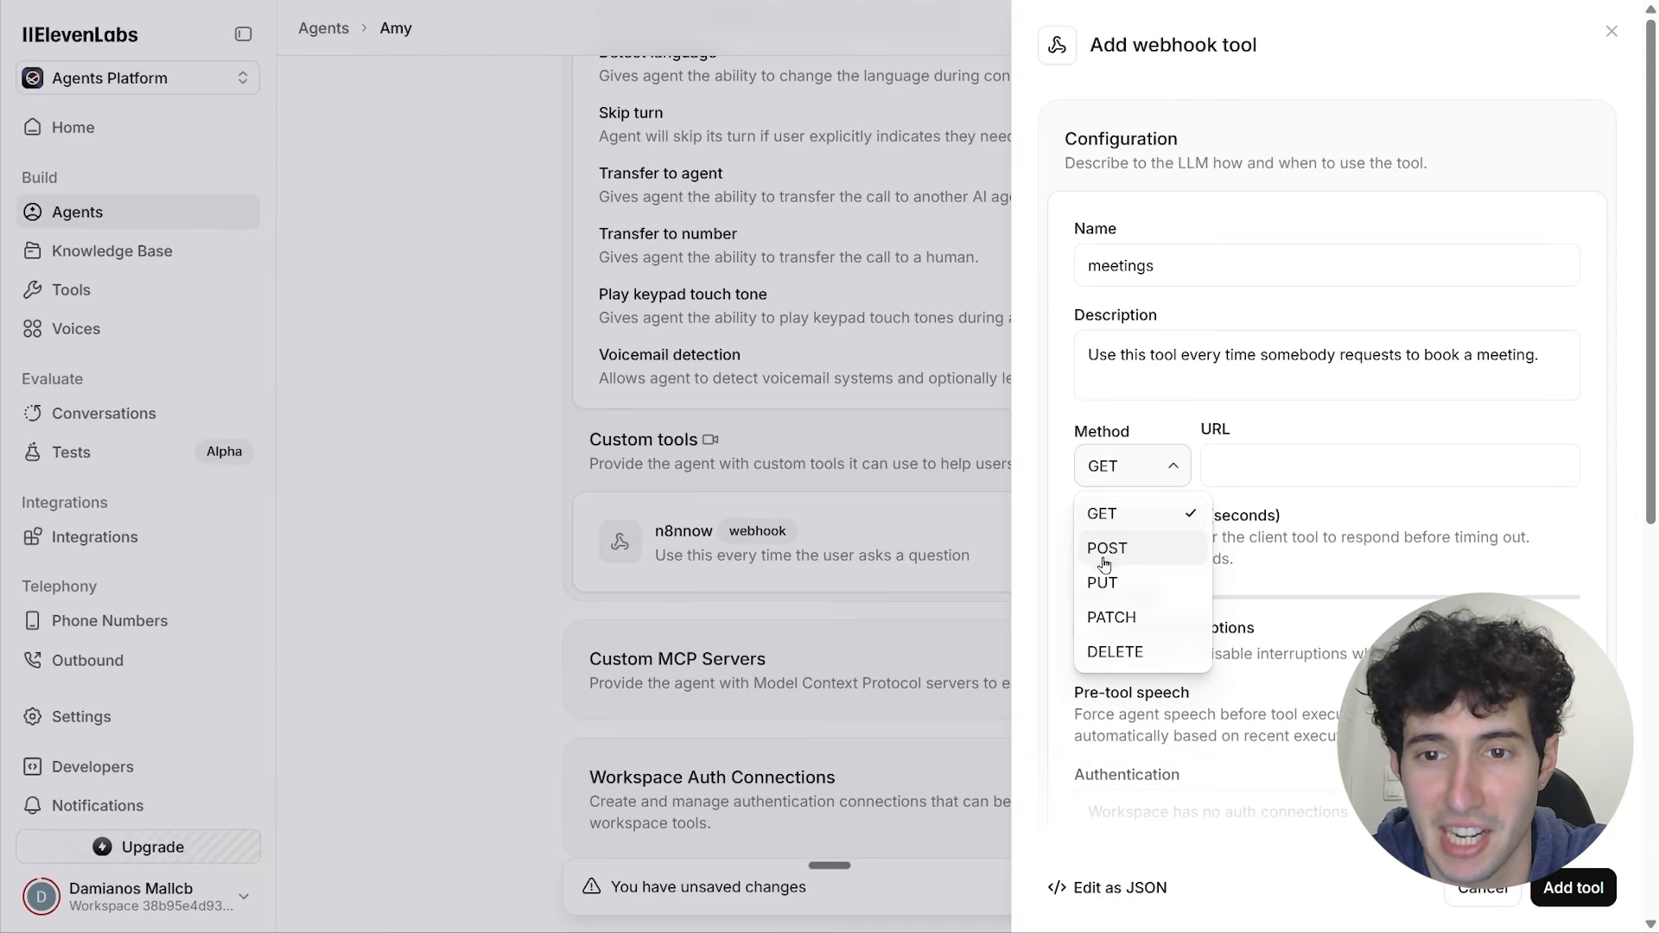
click(1103, 551)
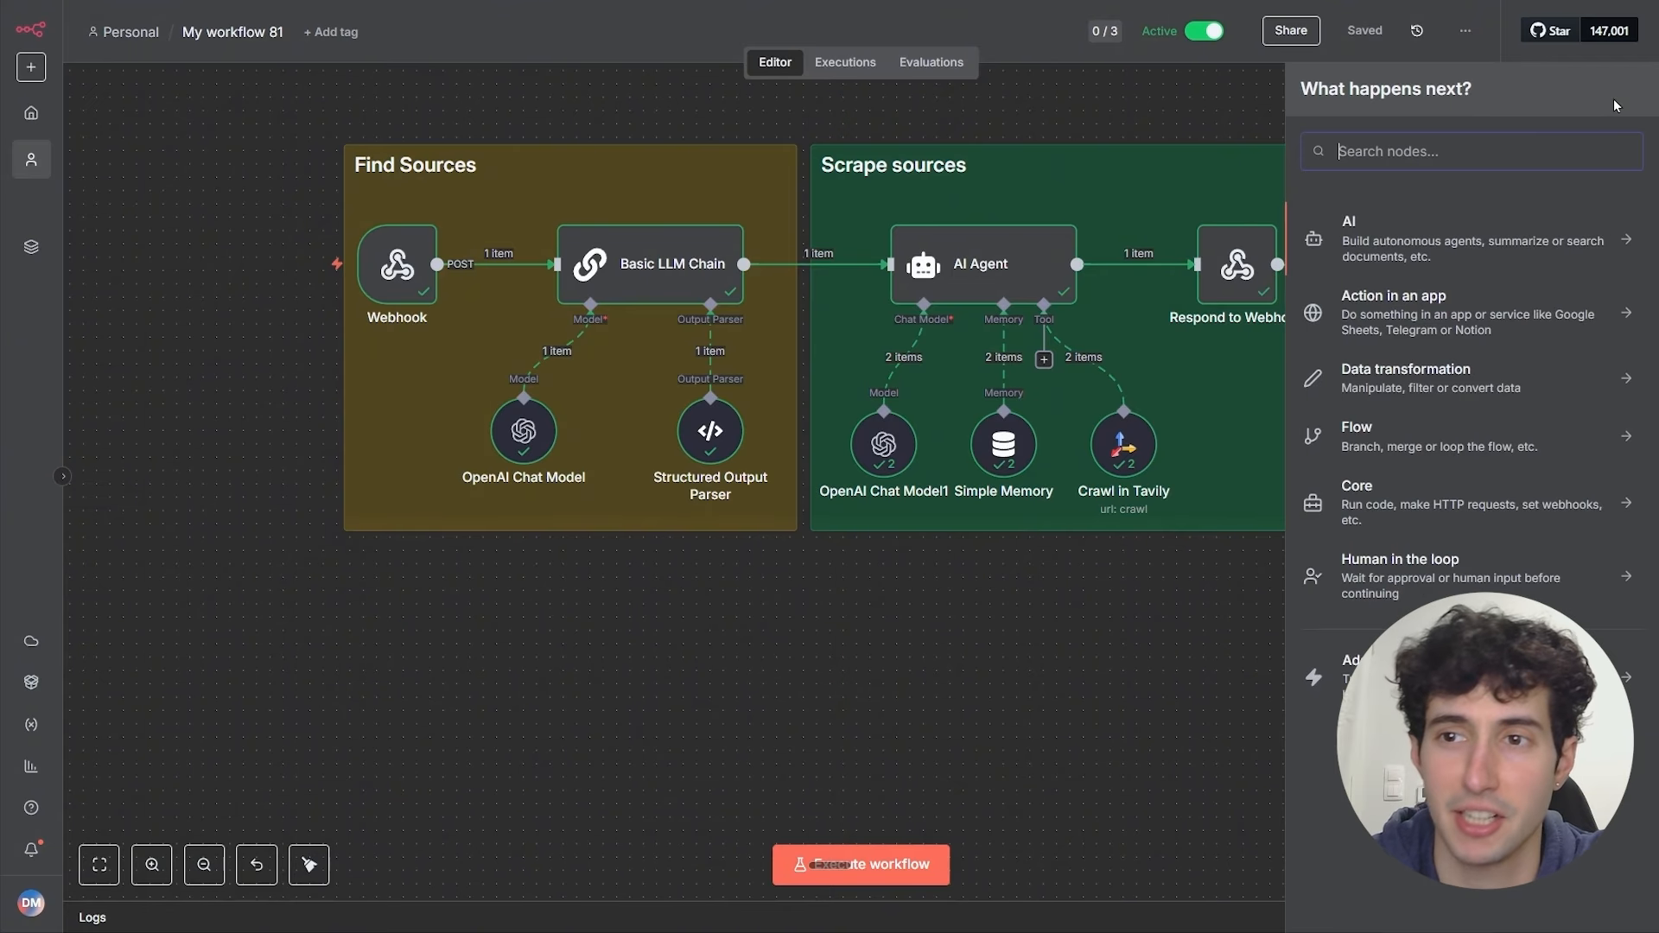
Step: Switch to n8n's My workflow 81 and add a second Webhook node with the HTTP method POST
click(1614, 99)
text(web)
click(1447, 263)
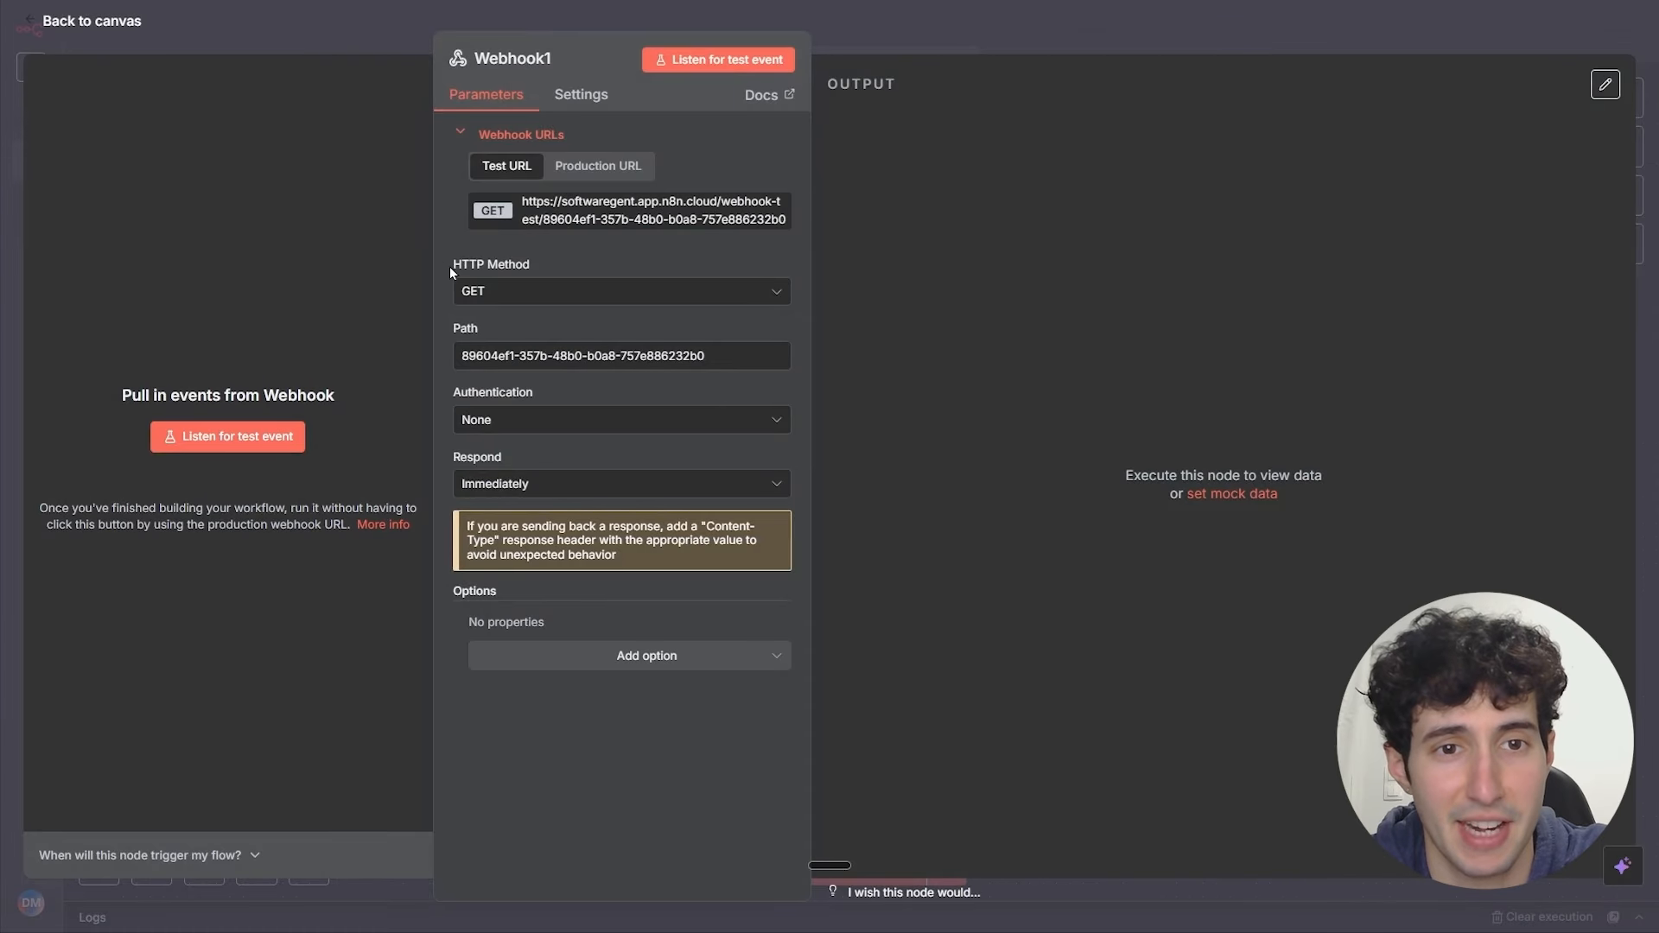
click(477, 292)
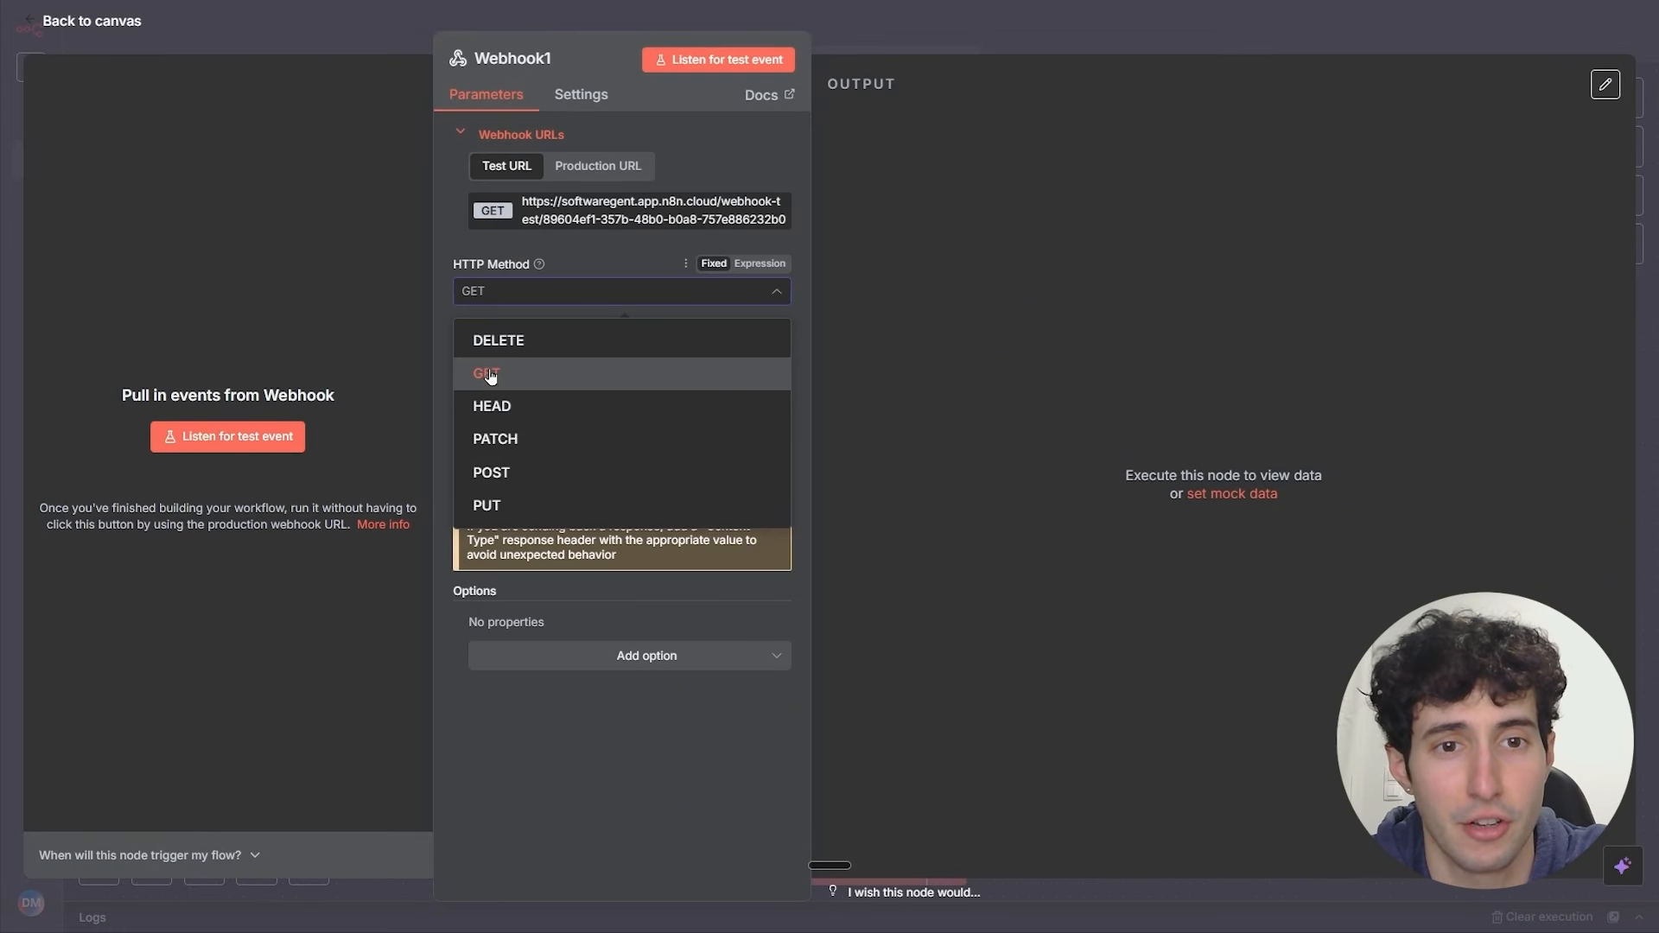
click(512, 474)
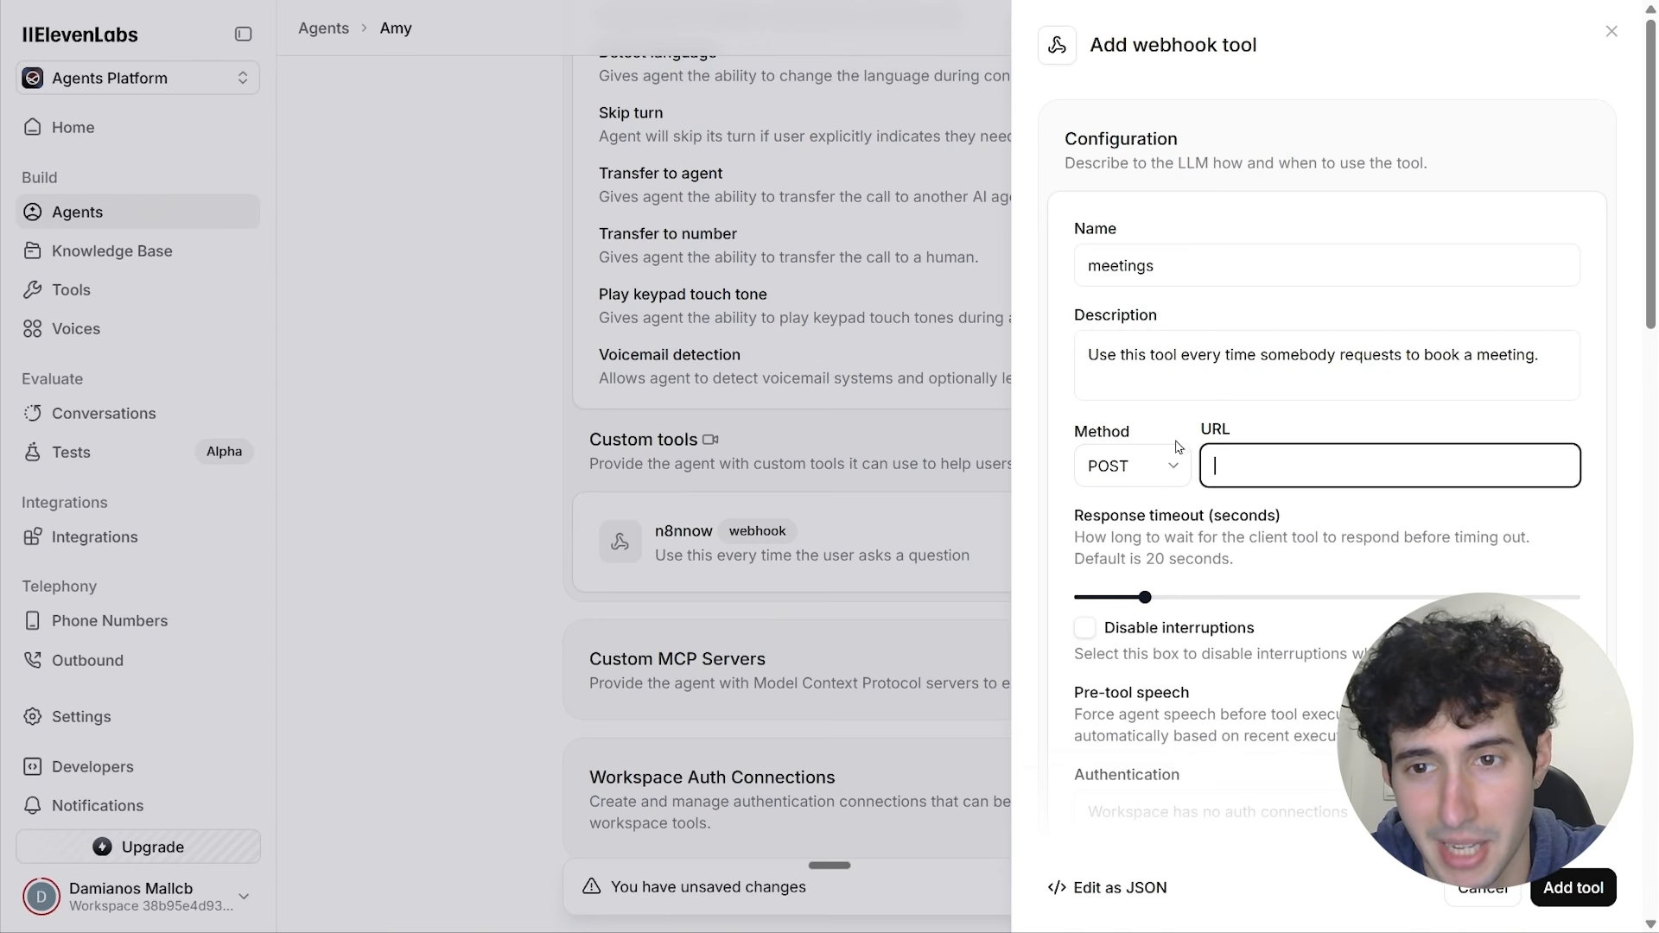
Step: In the ElevenLabs meetings tool, paste the new webhook's test URL and raise the response timeout to the maximum
key(ctrl+v)
click(1124, 557)
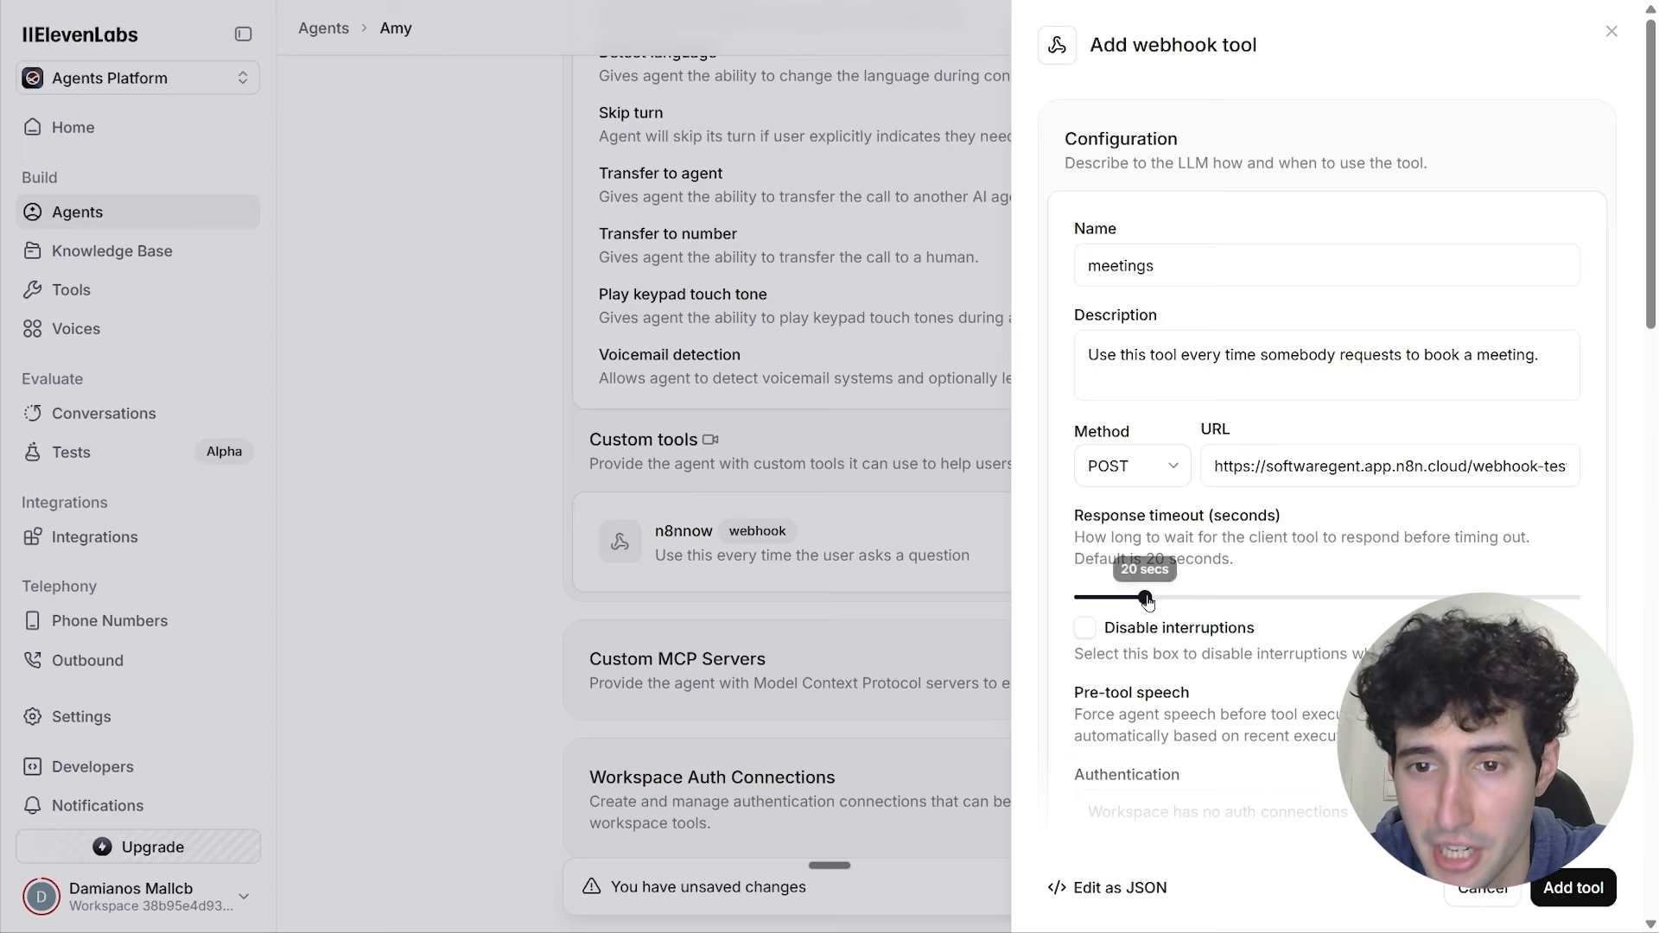
drag(1146, 598, 1574, 598)
Step: Give the meetings tool's string body property the identifier "request"
scroll(1192, 648, down, 8)
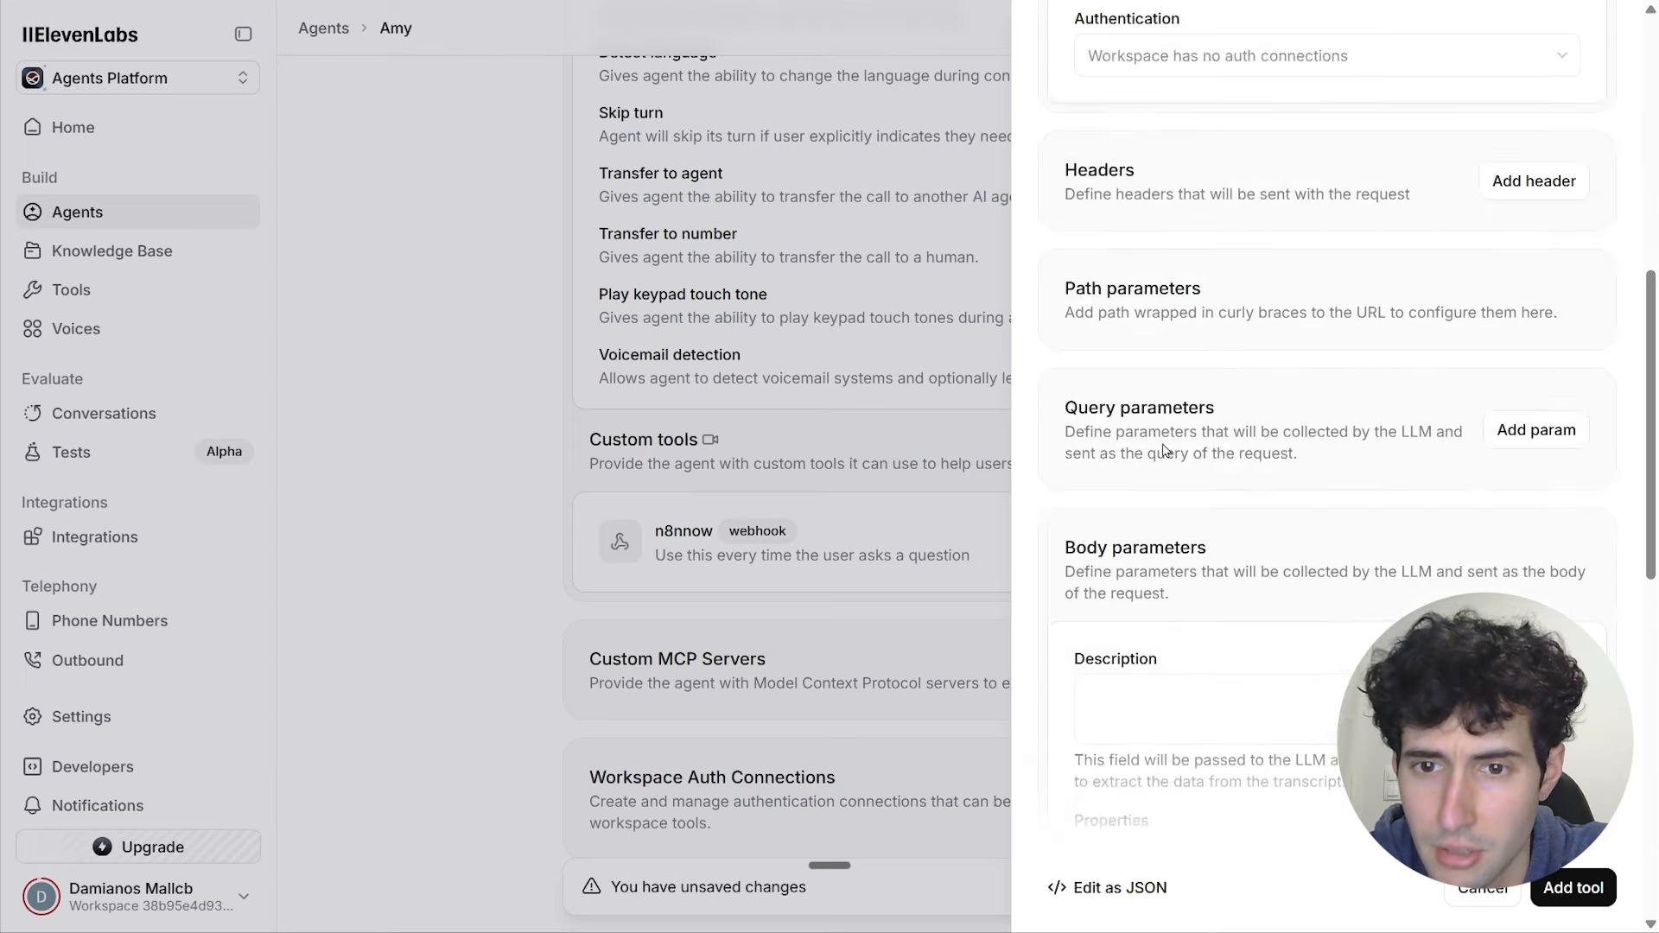
scroll(1165, 449, down, 6)
click(1240, 390)
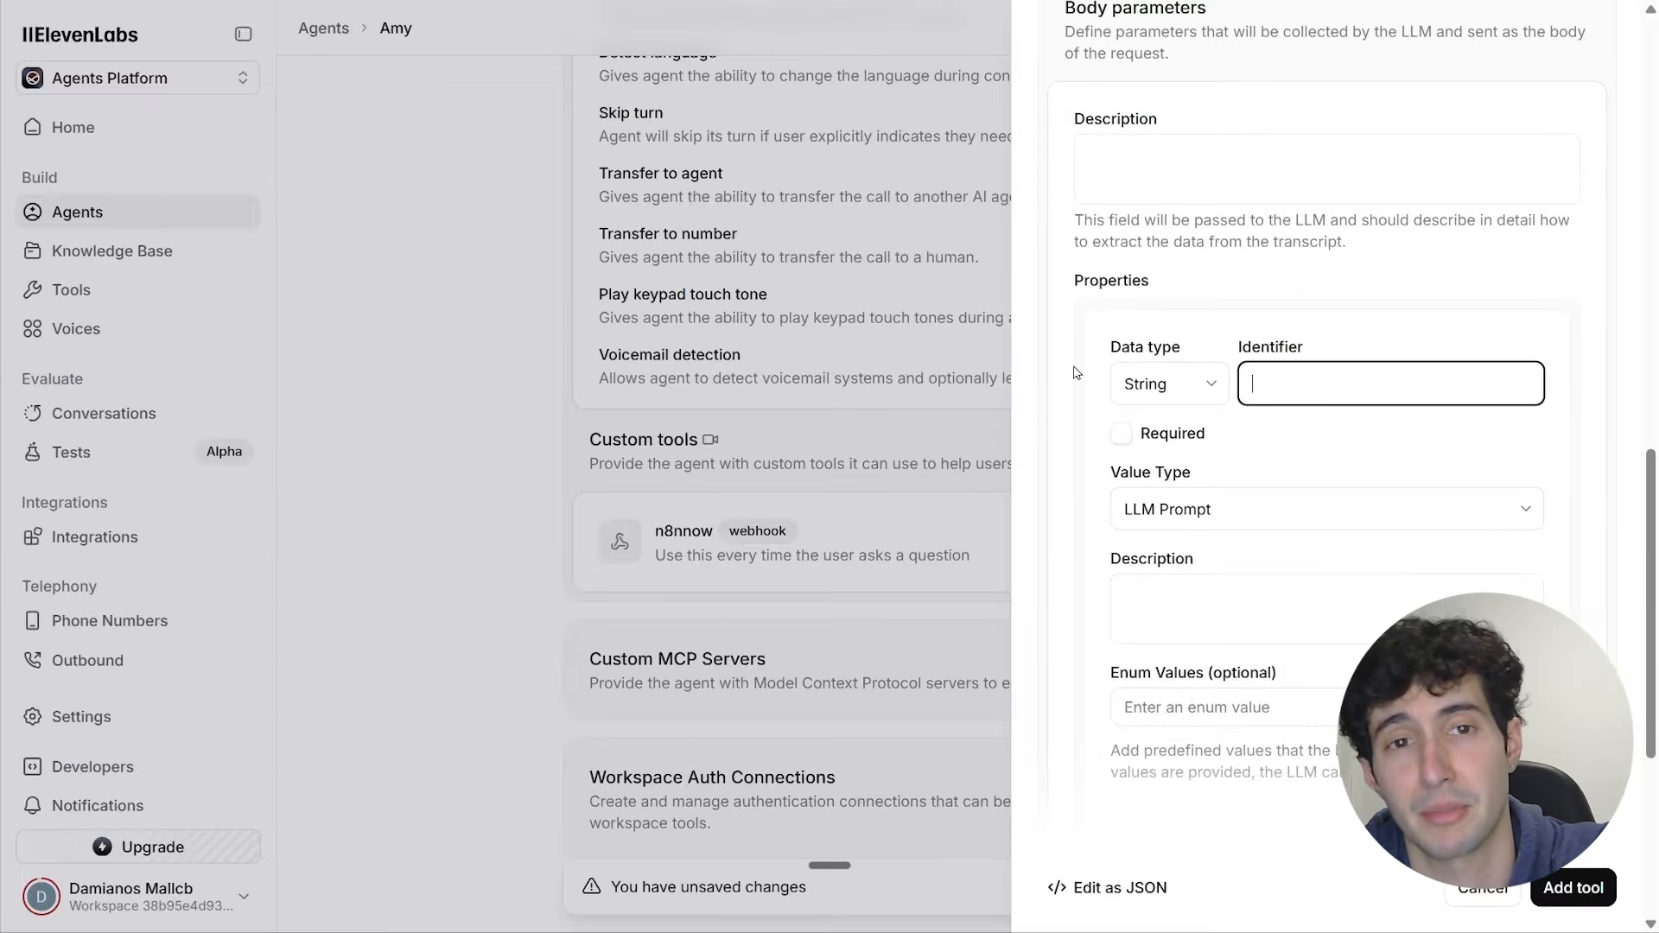
text(request)
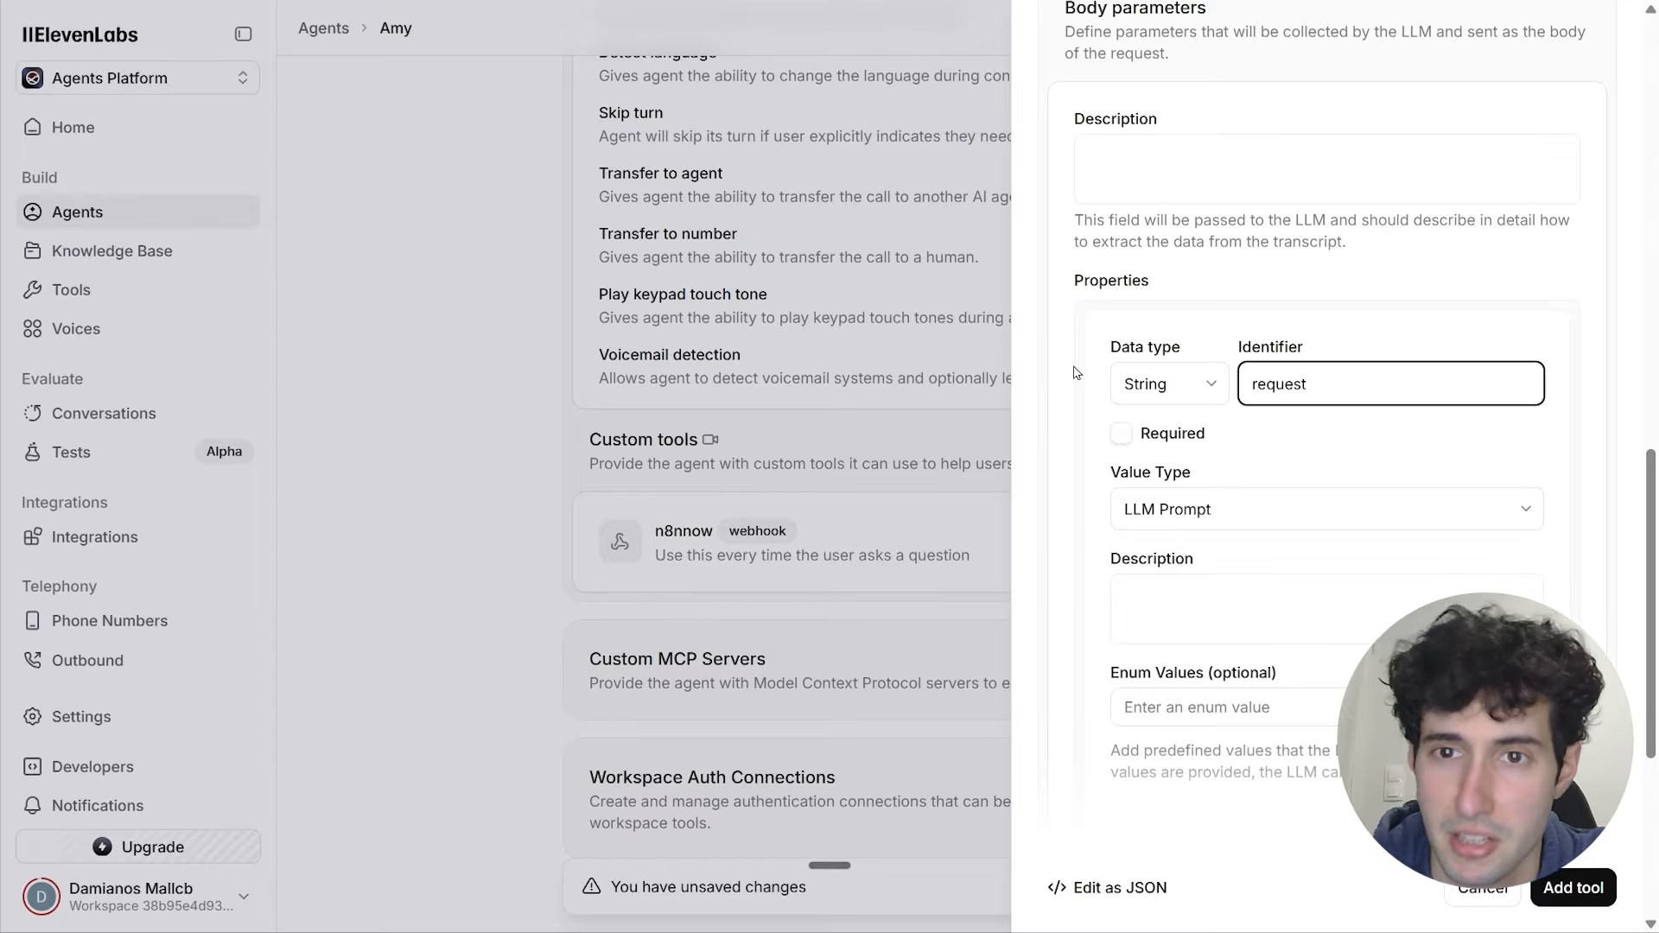
Step: Describe both the body and its property as "This is the request to book a call for a specific date and time" and add the tool
click(1132, 167)
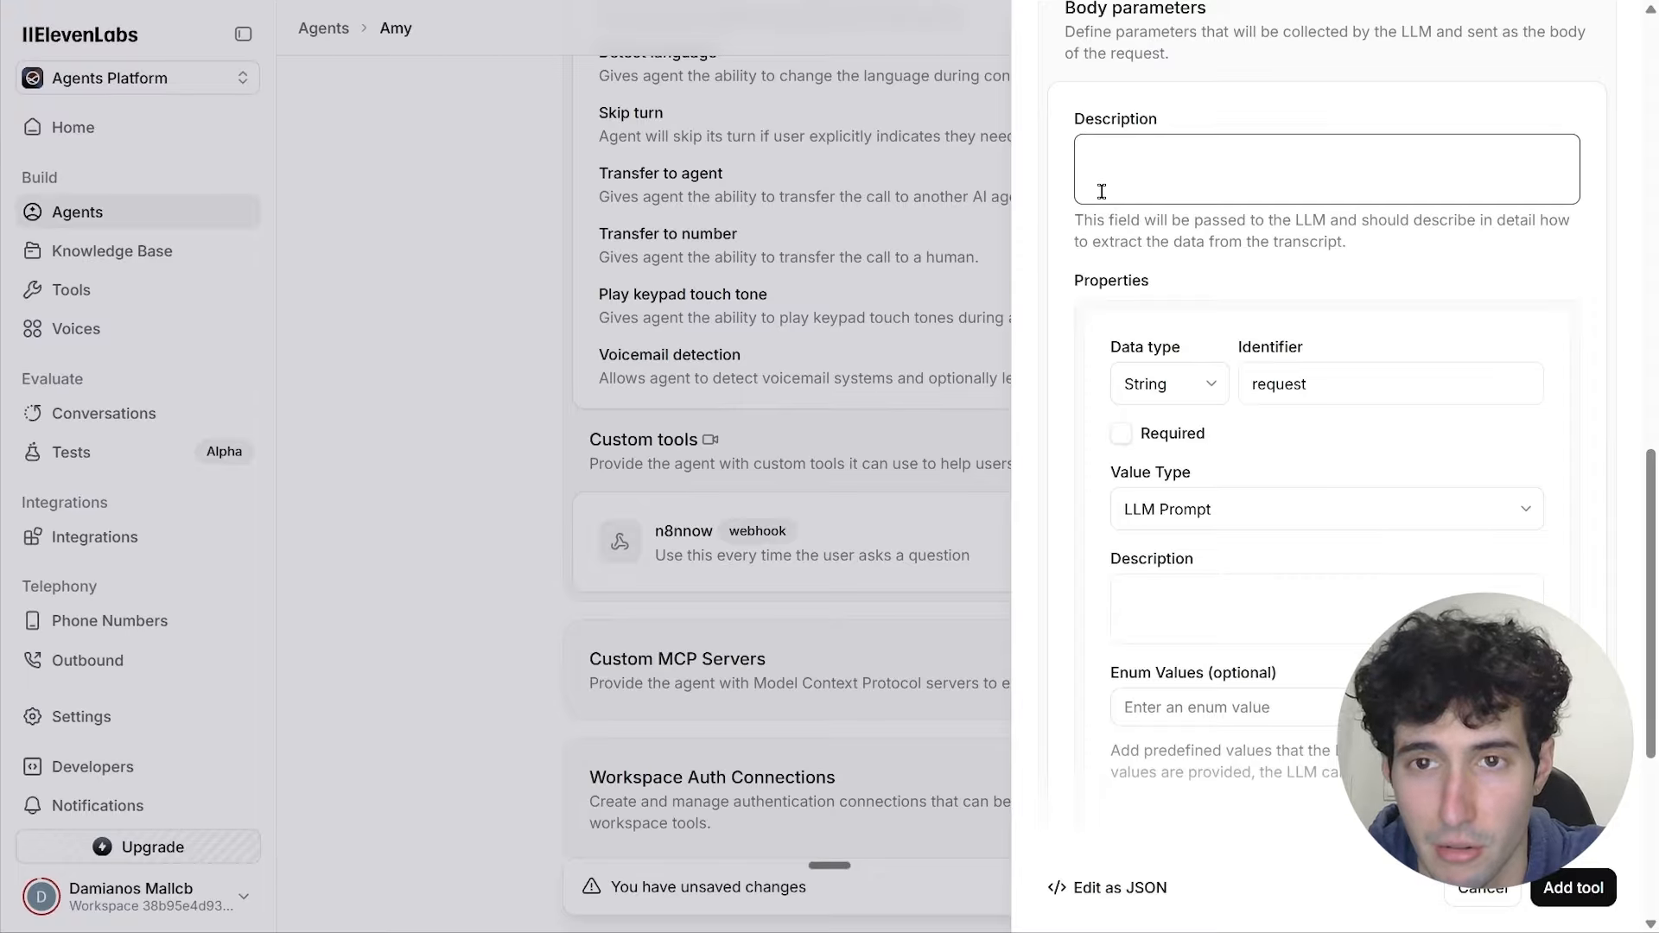
key(ctrl+super)
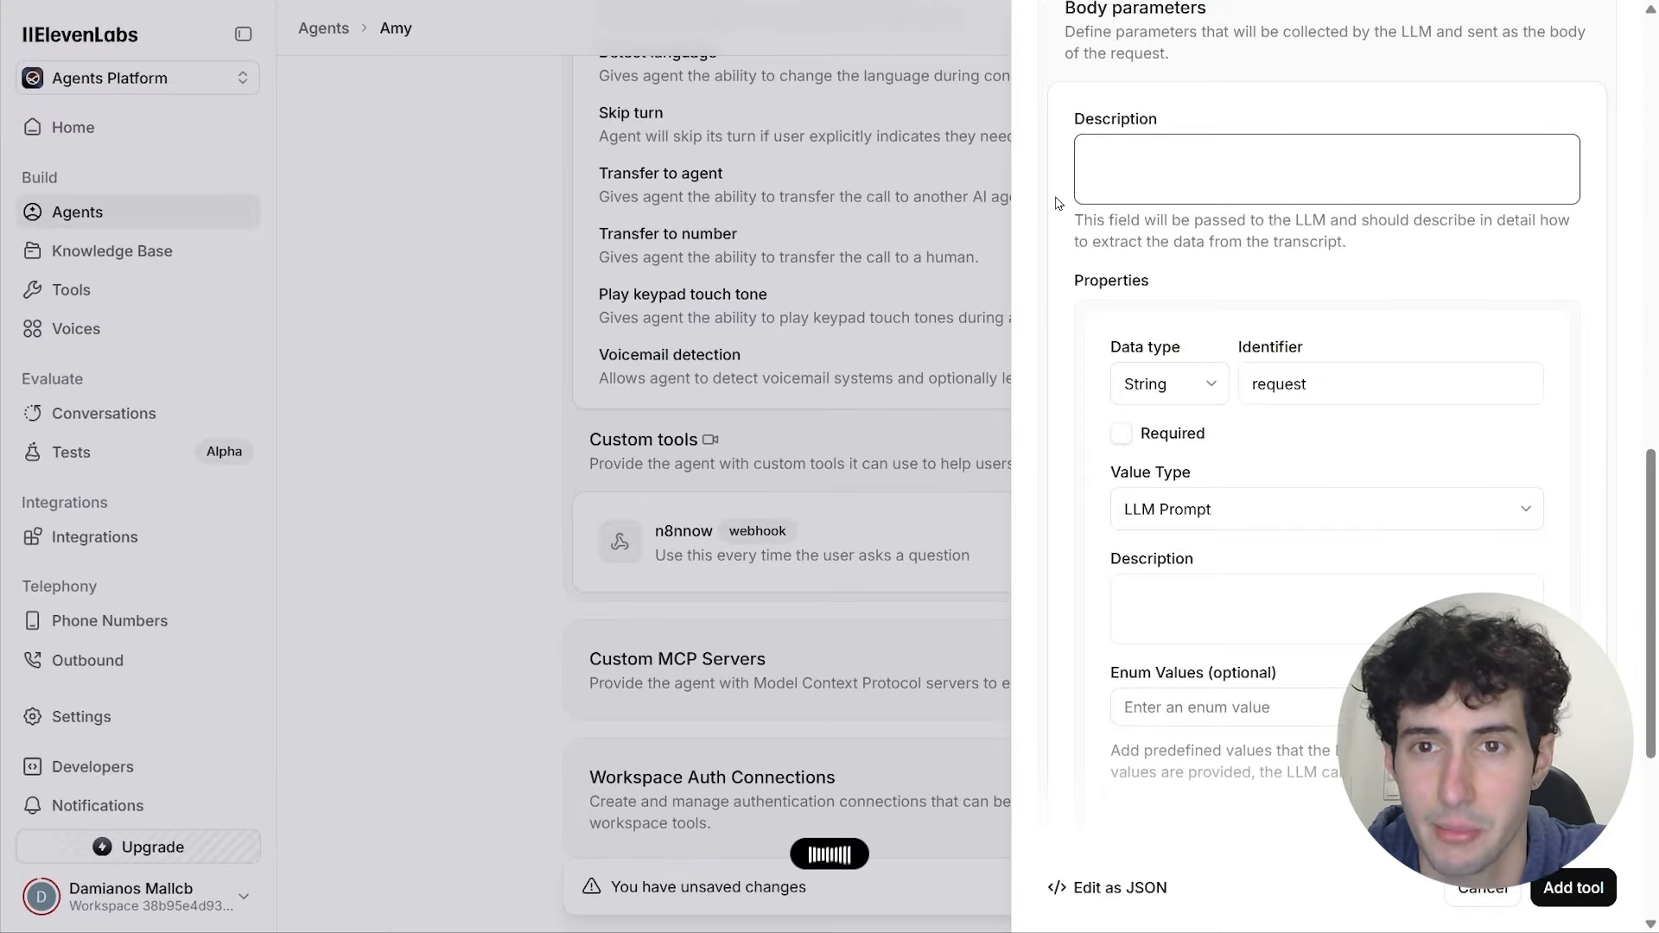
key(ctrl+super)
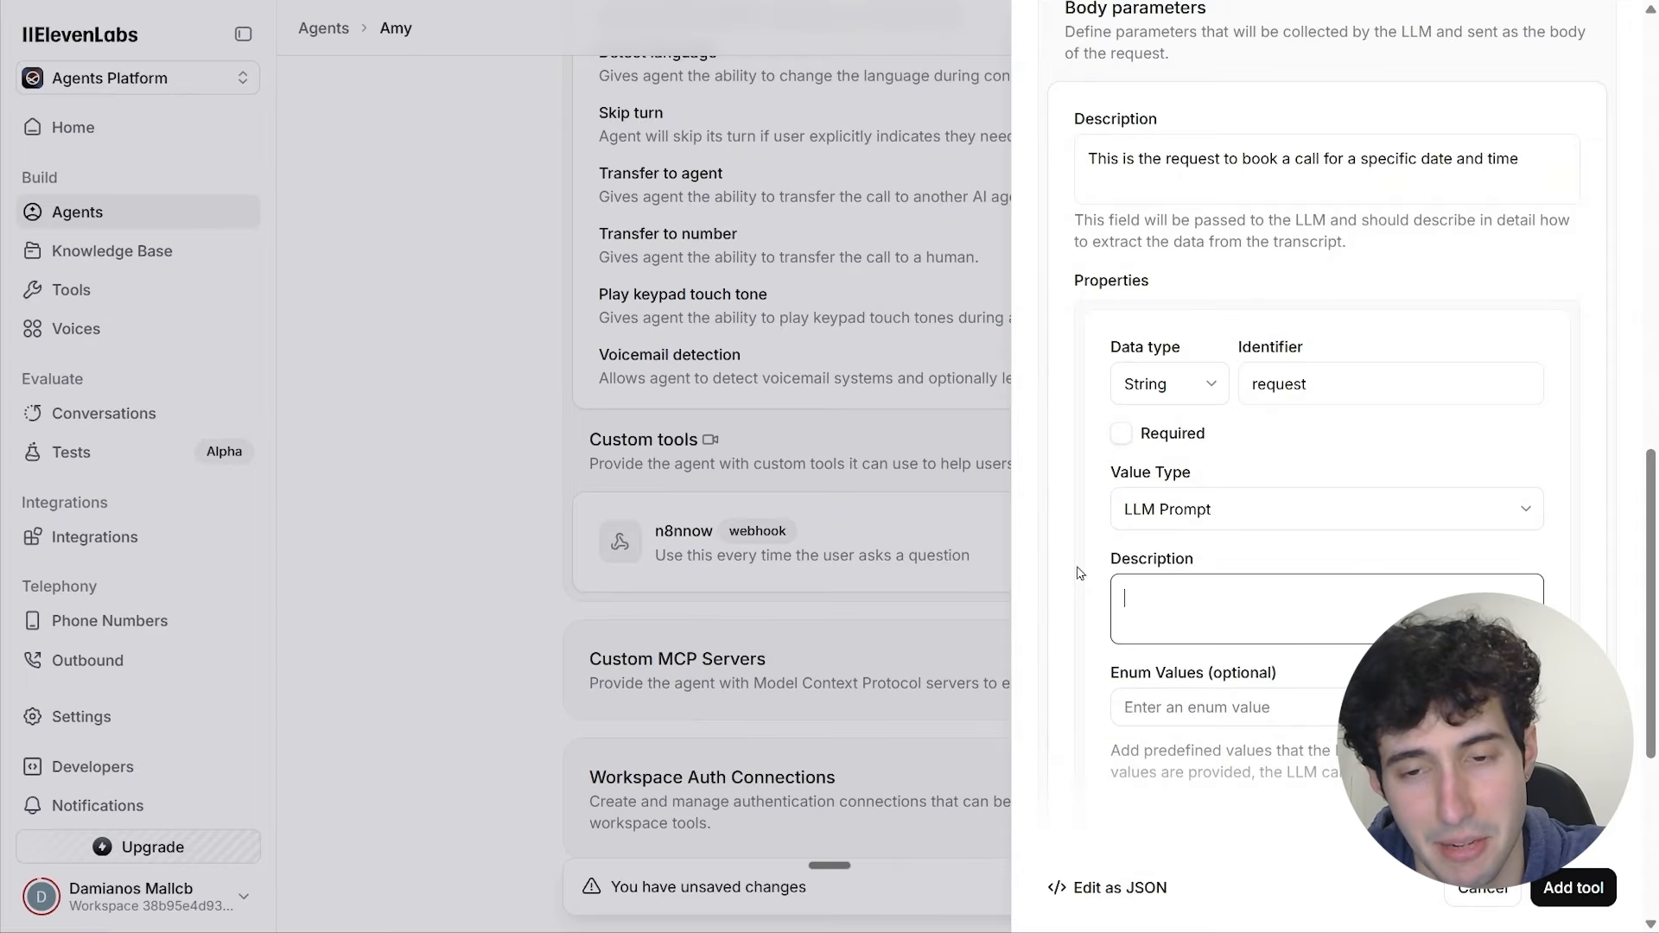
text(This is the request to book a call for a specific date and time)
scroll(1149, 615, down, 2)
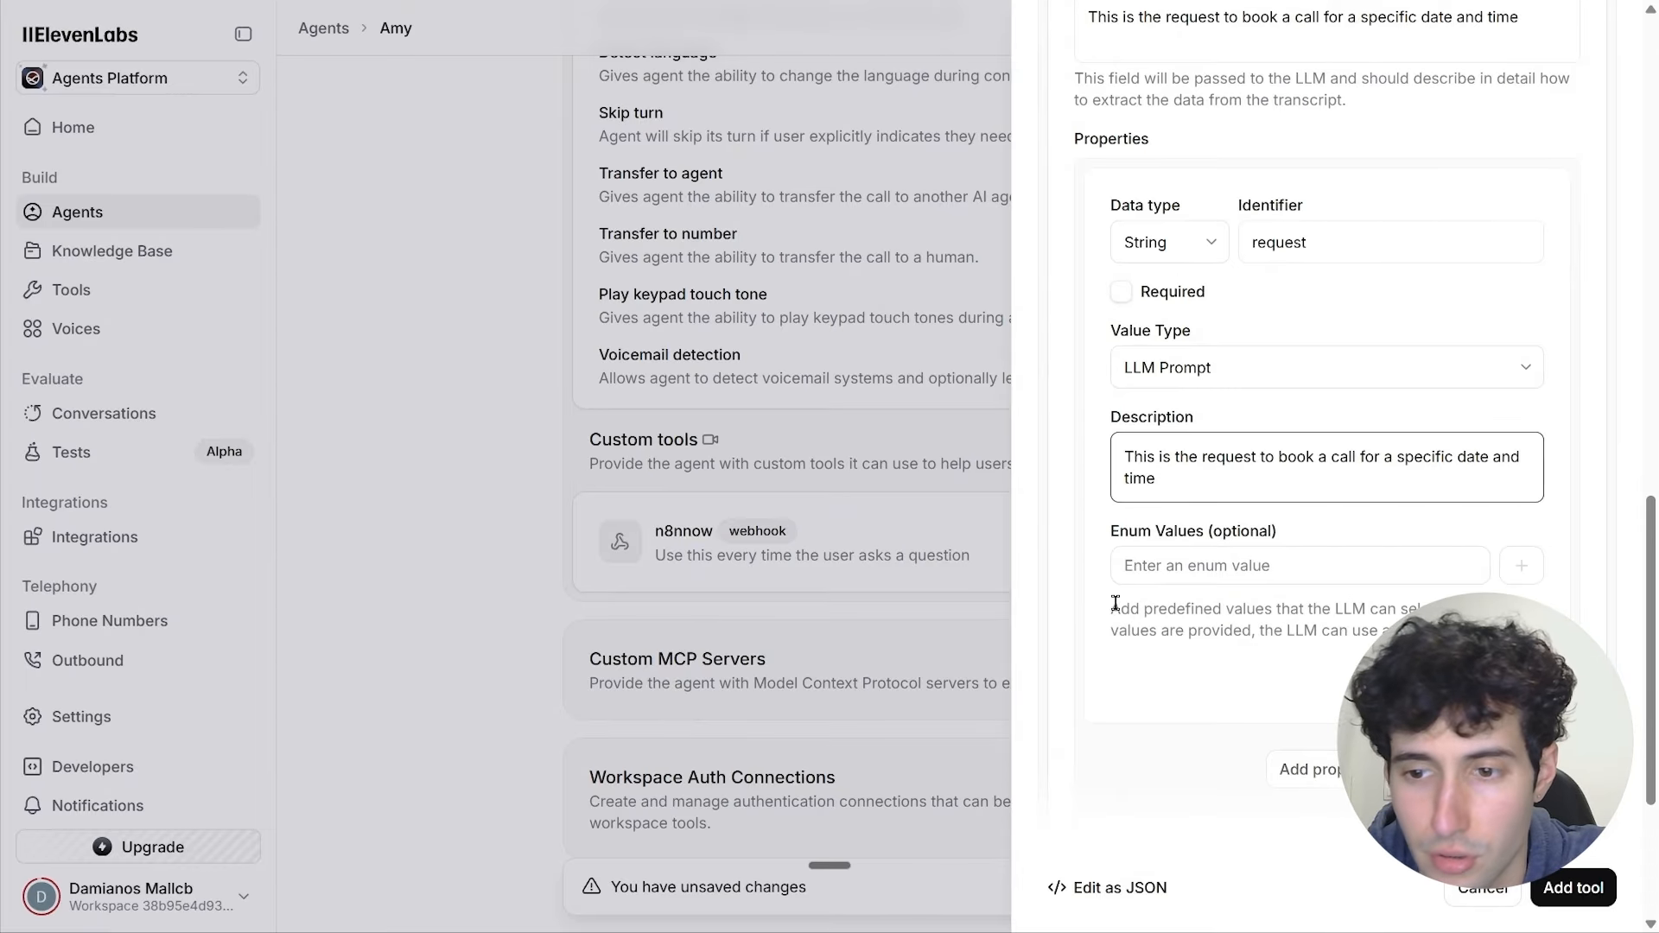
click(1569, 890)
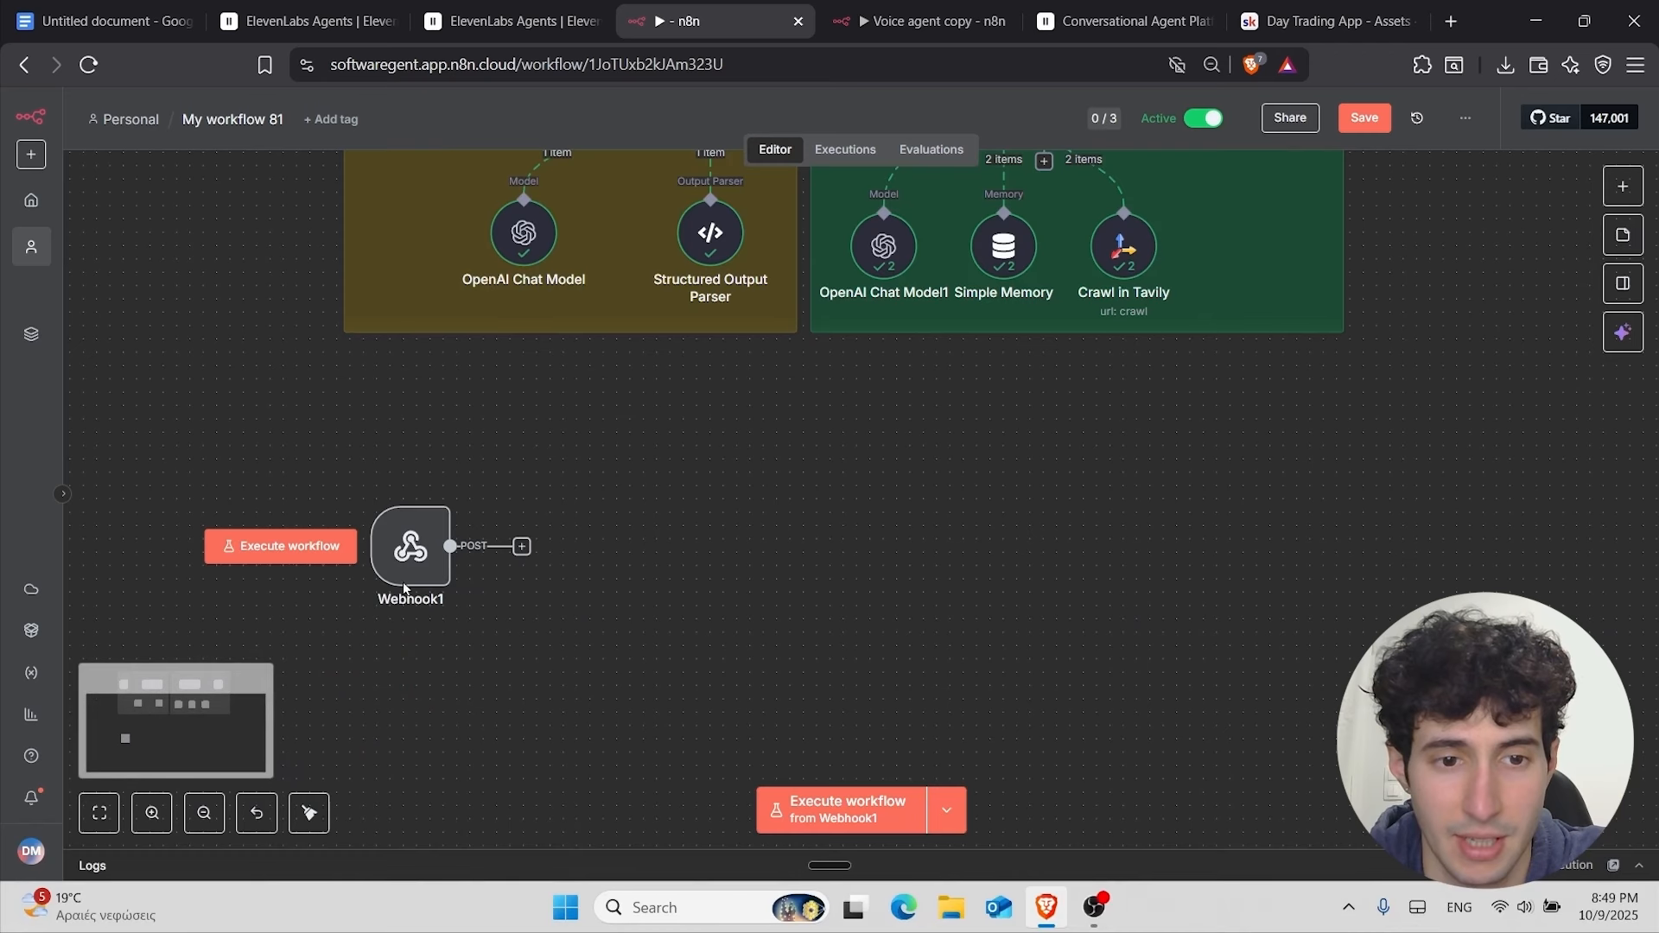
Step: Execute the n8n workflow from Webhook1 and test-call the ElevenLabs agent to book a call for 9 p.m. today
drag(414, 548, 410, 599)
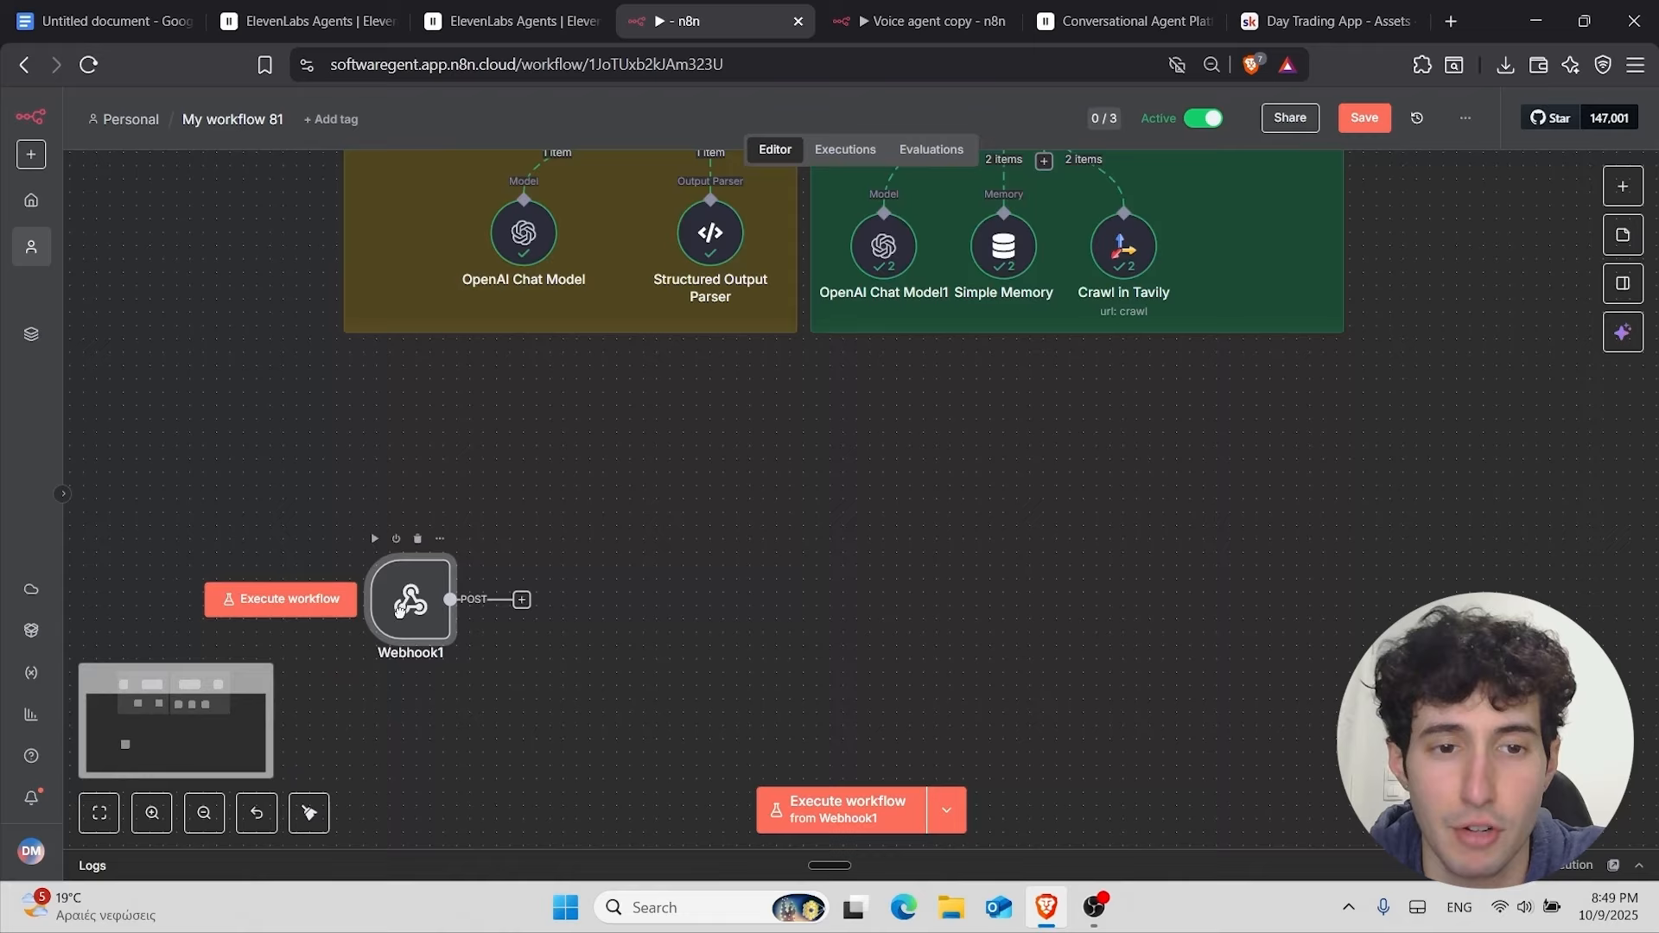
click(267, 612)
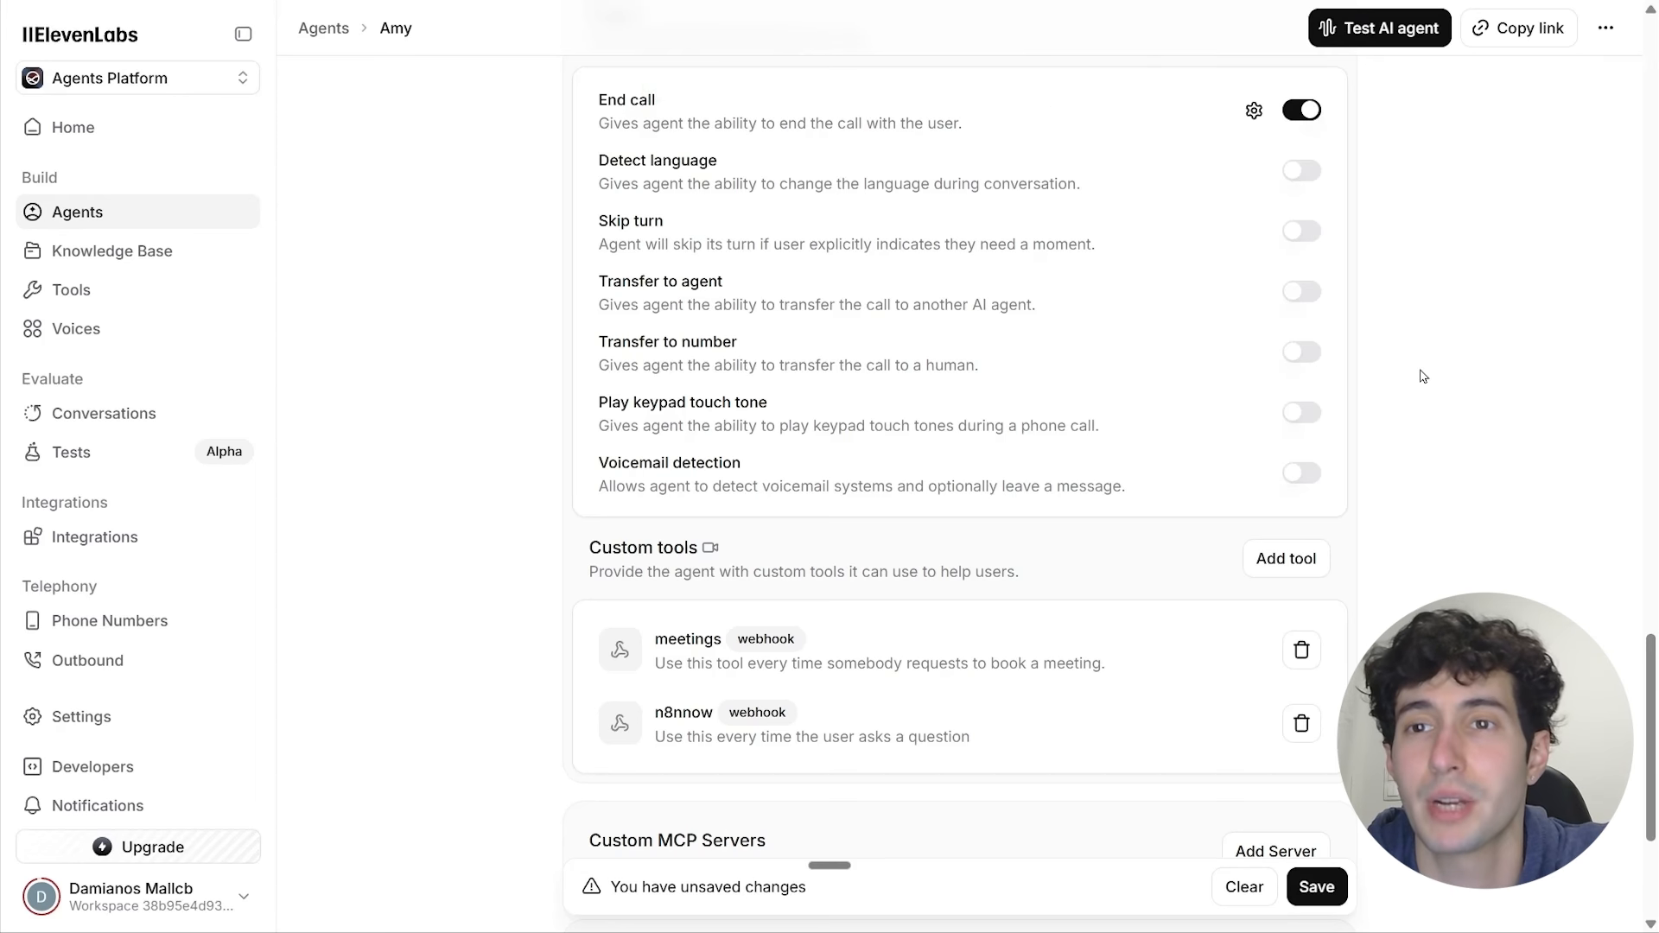
click(1390, 35)
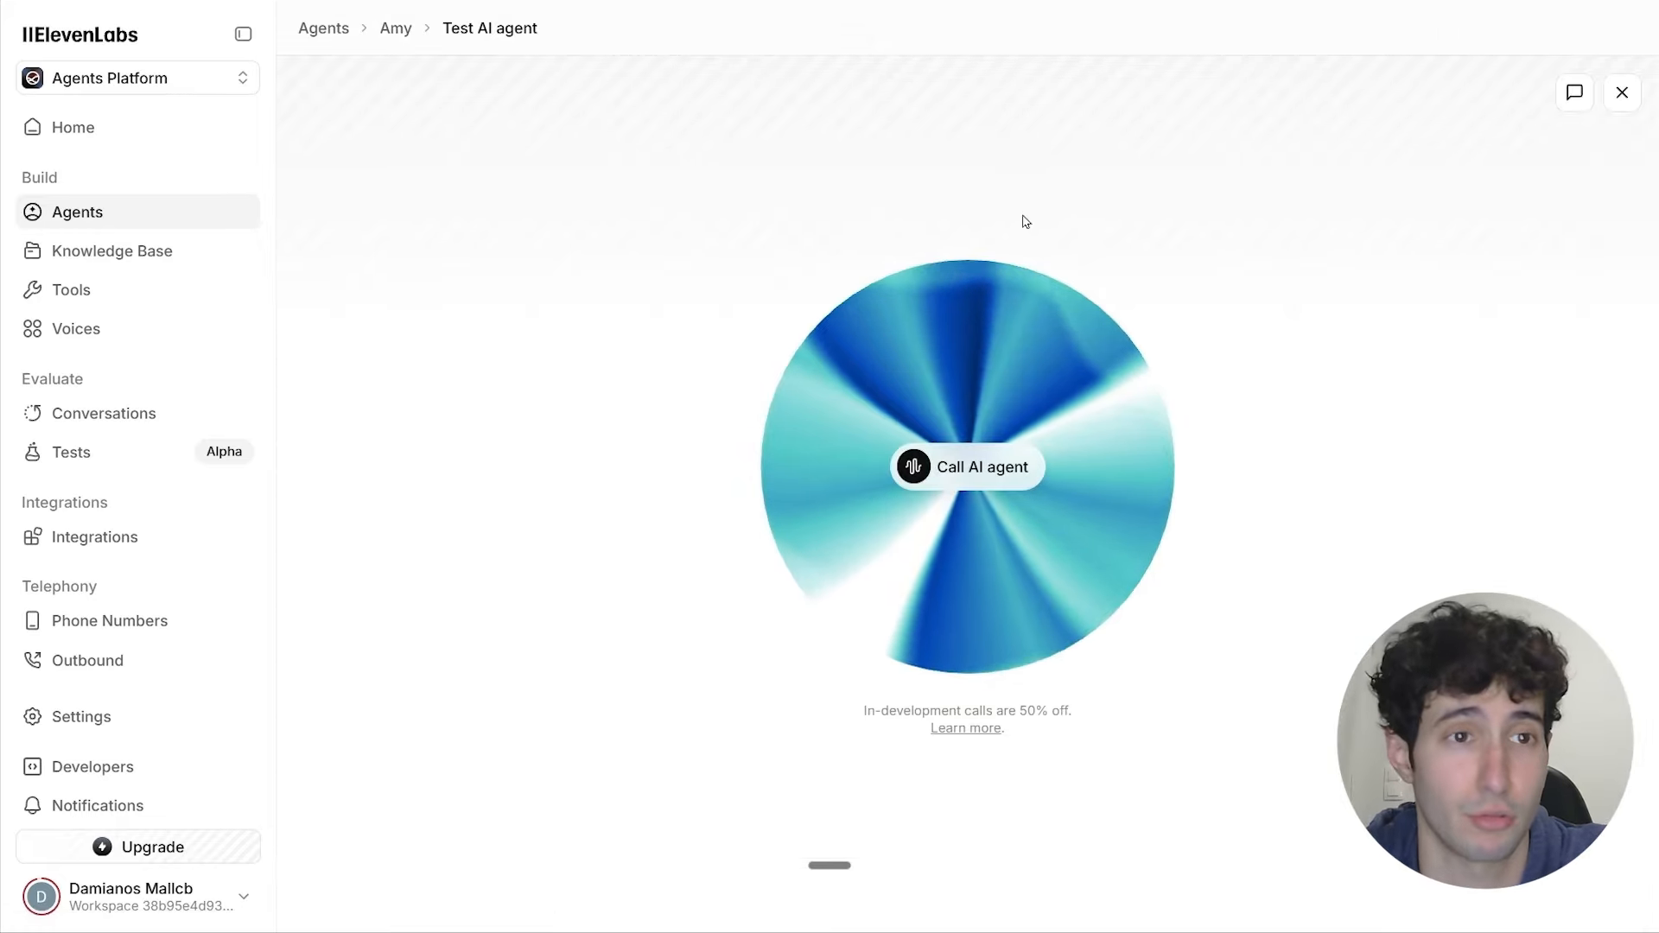
click(954, 486)
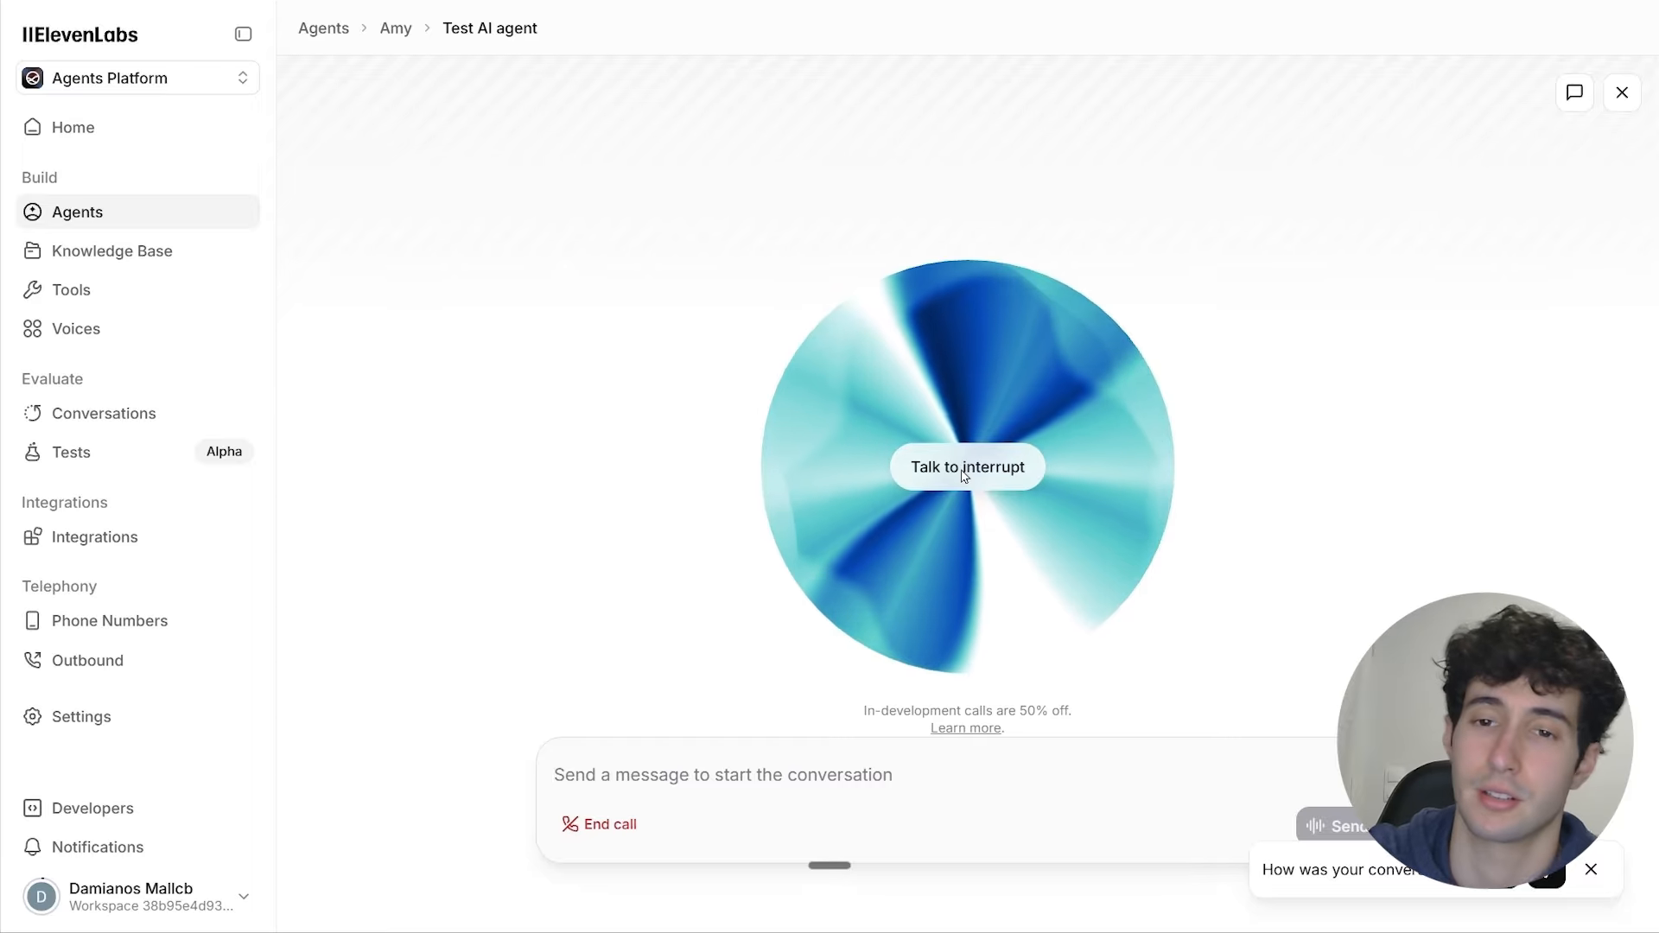
click(1620, 95)
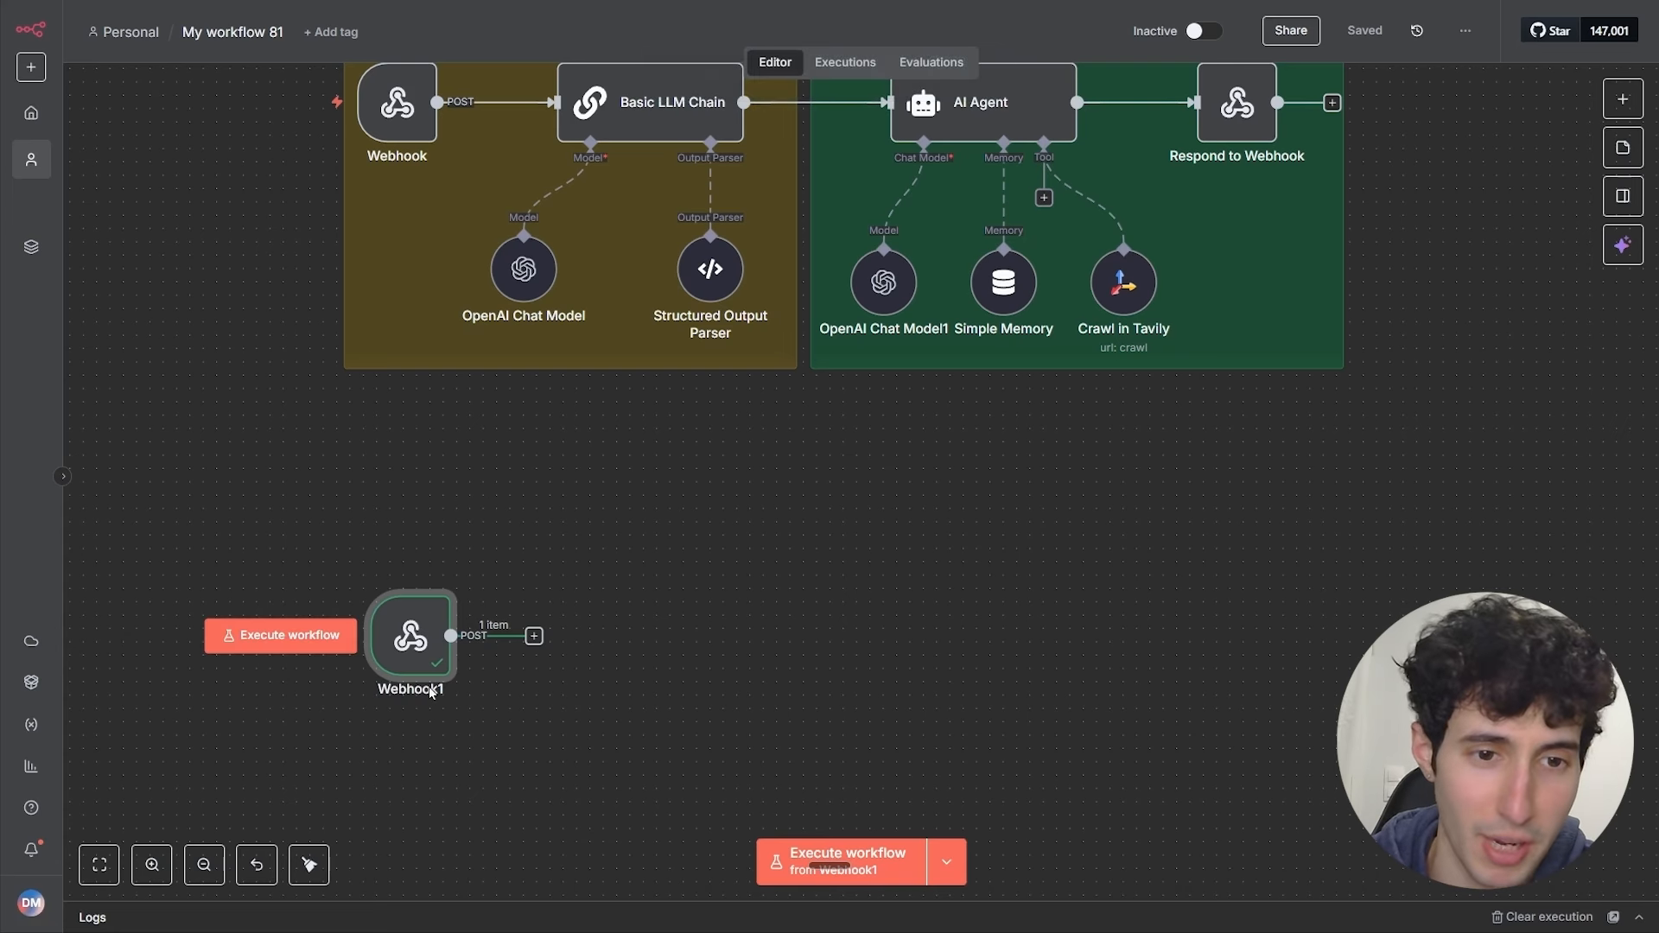
Step: Switch to n8n and inspect the request value in the body of Webhook1's output
mouse_move(406, 672)
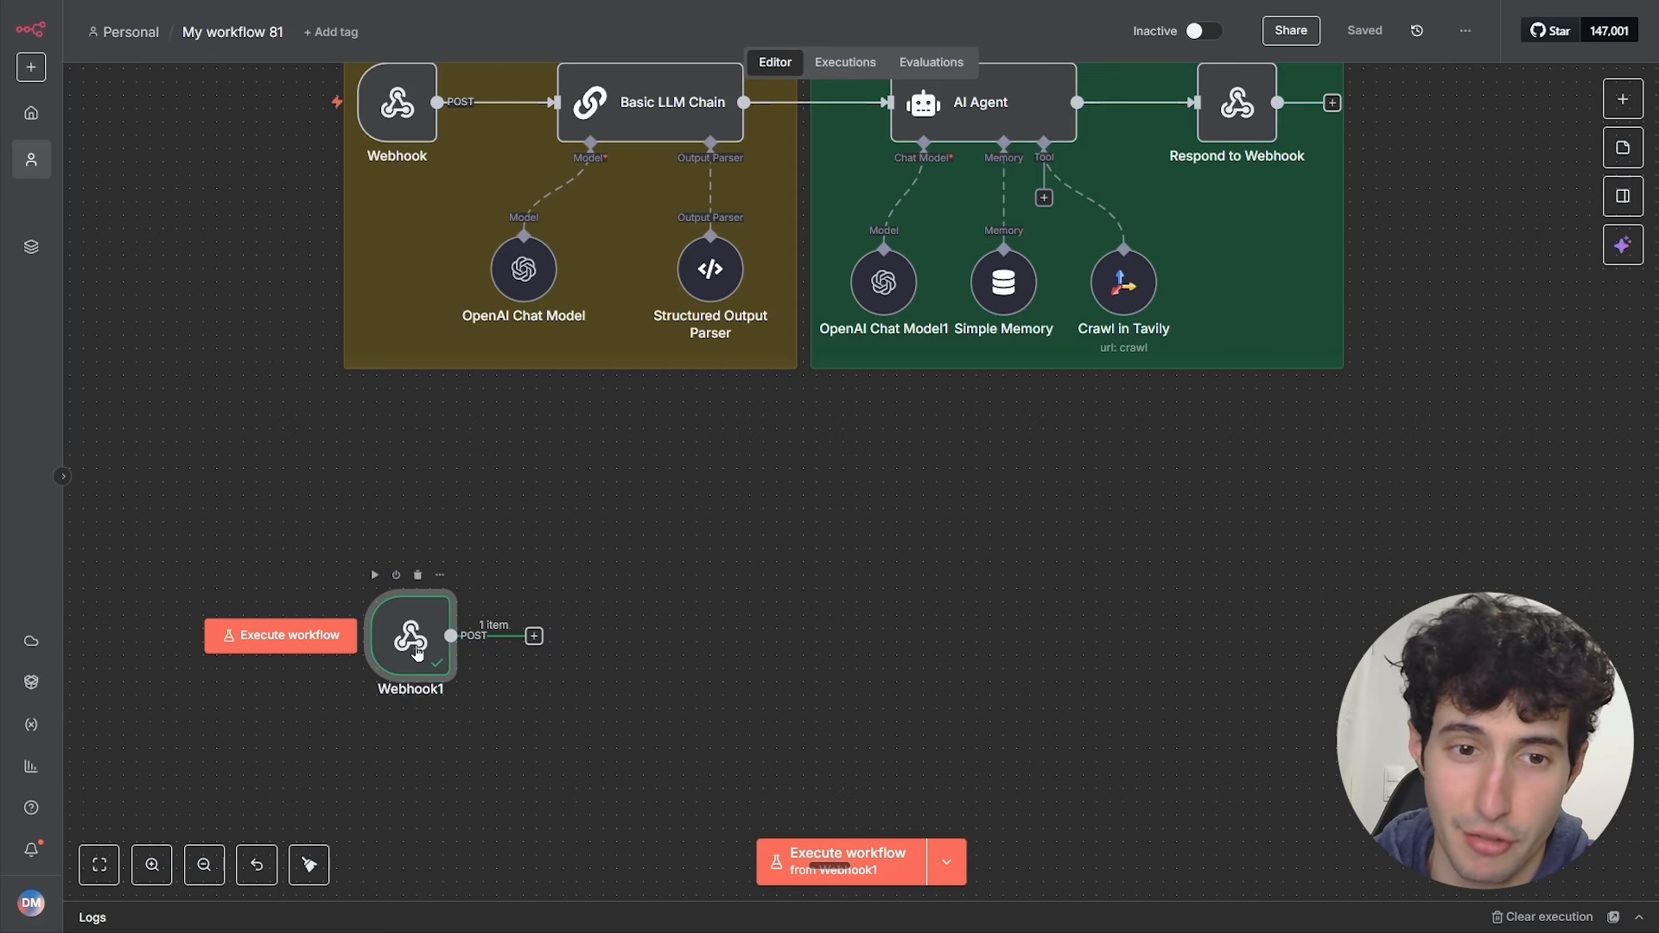
double_click(417, 650)
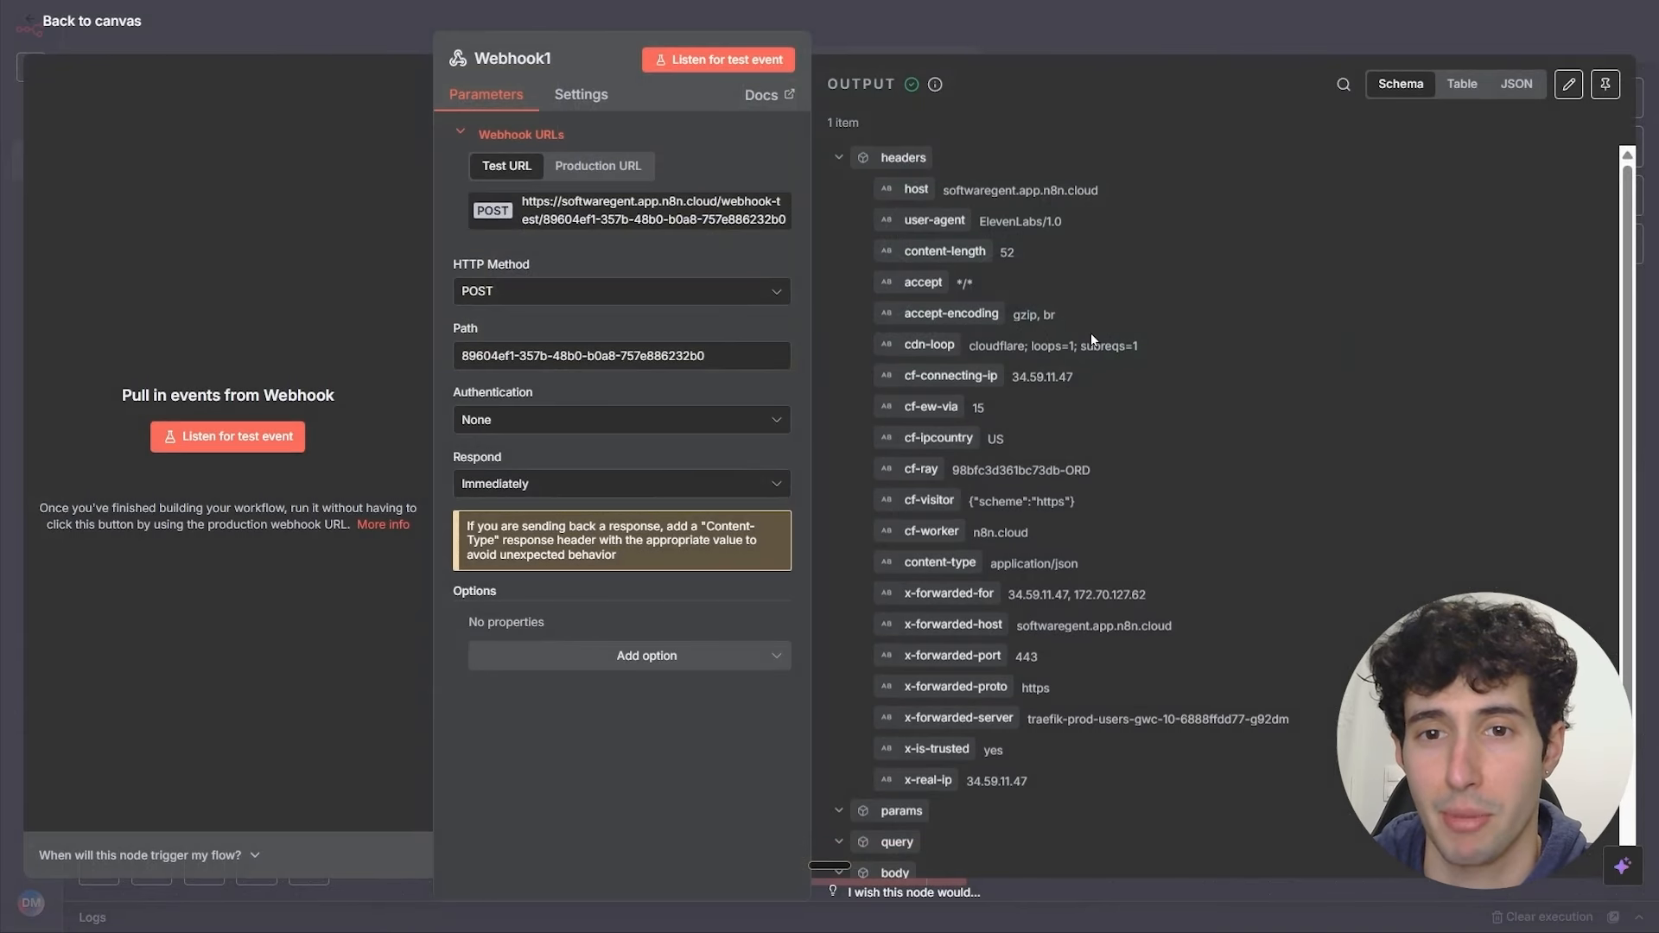
scroll(1191, 365, down, 2)
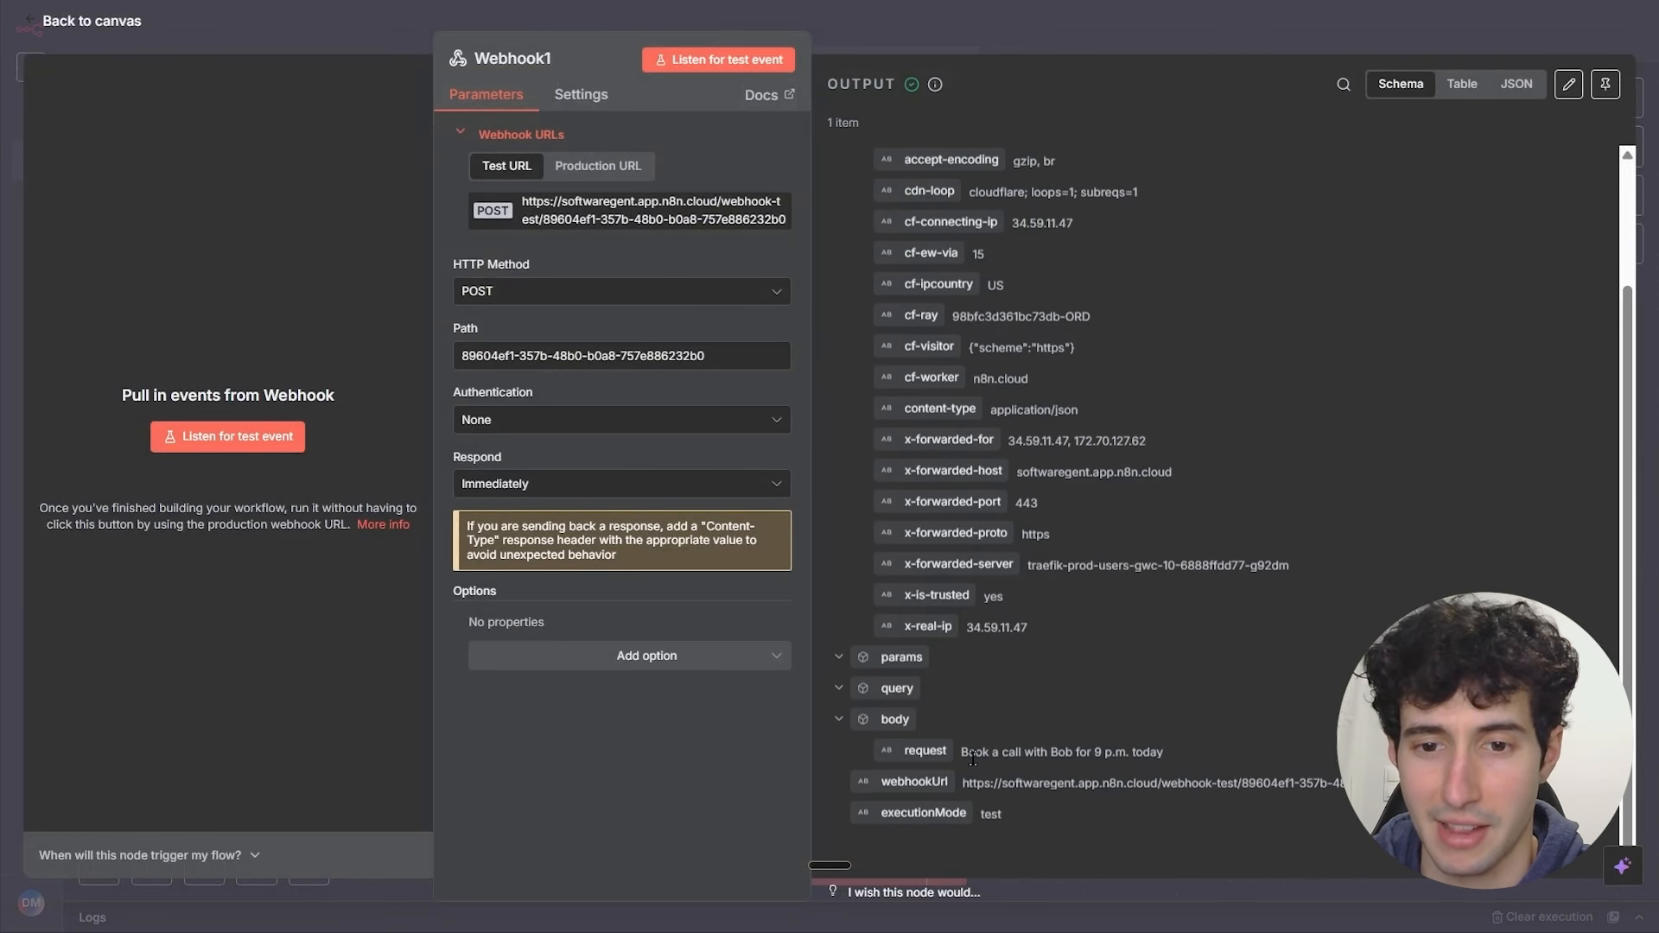
drag(961, 751, 1151, 752)
click(1064, 752)
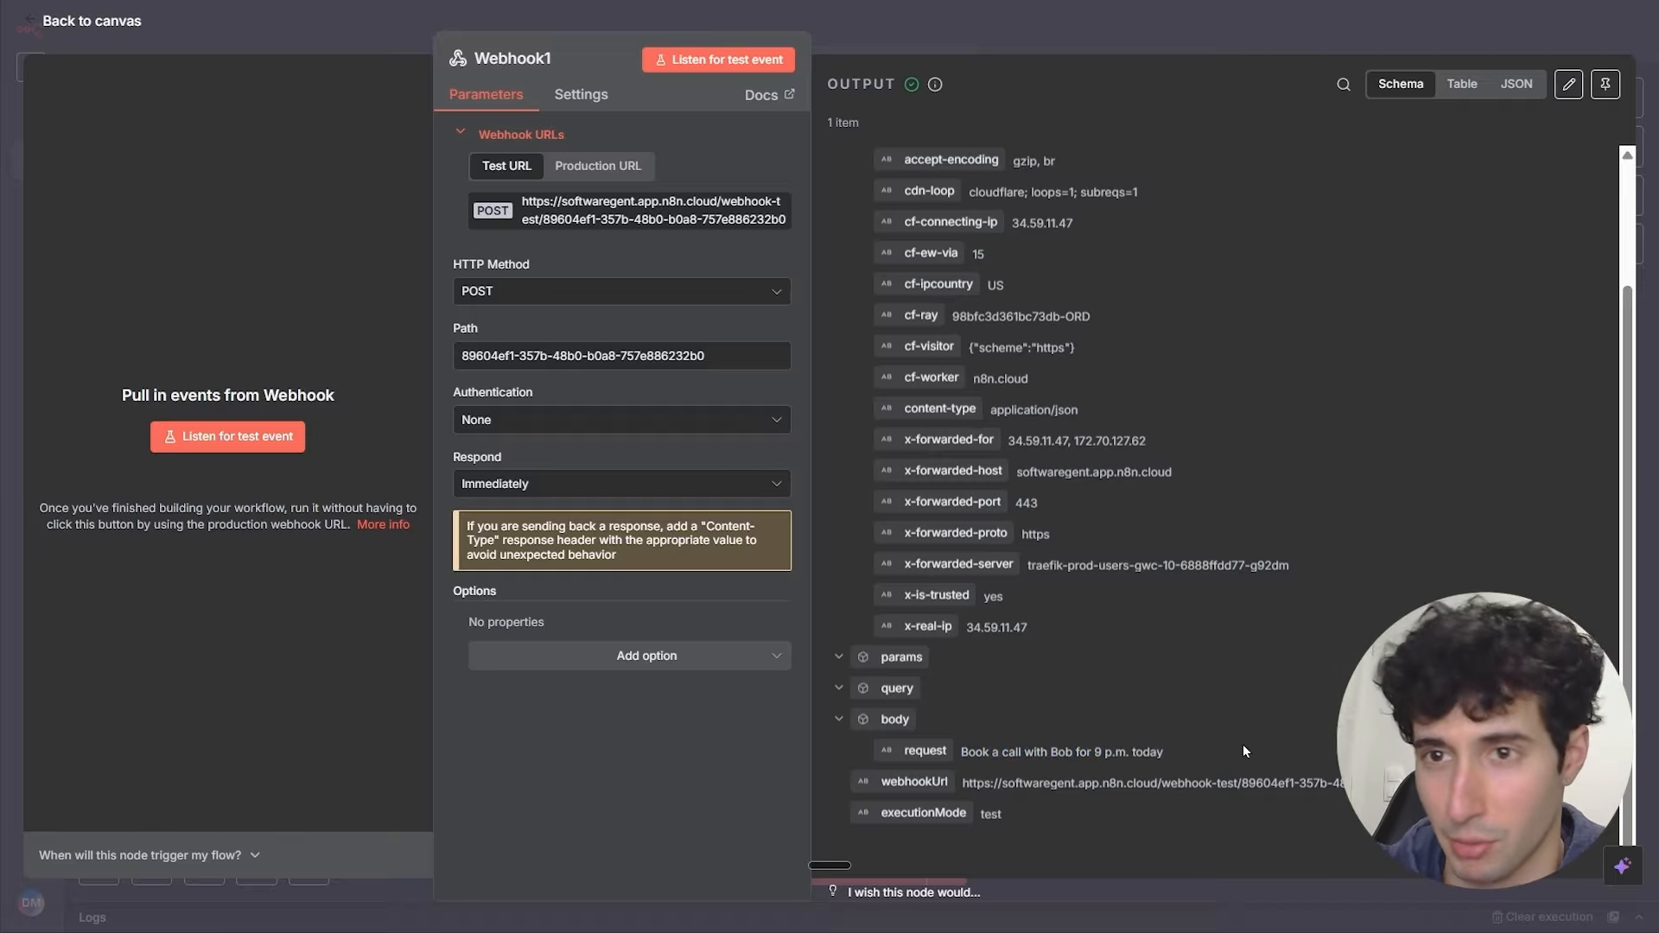
Step: Pin Webhook1's output data for test executions and reposition the Webhook1 node on the canvas
scroll(1243, 744, up, 2)
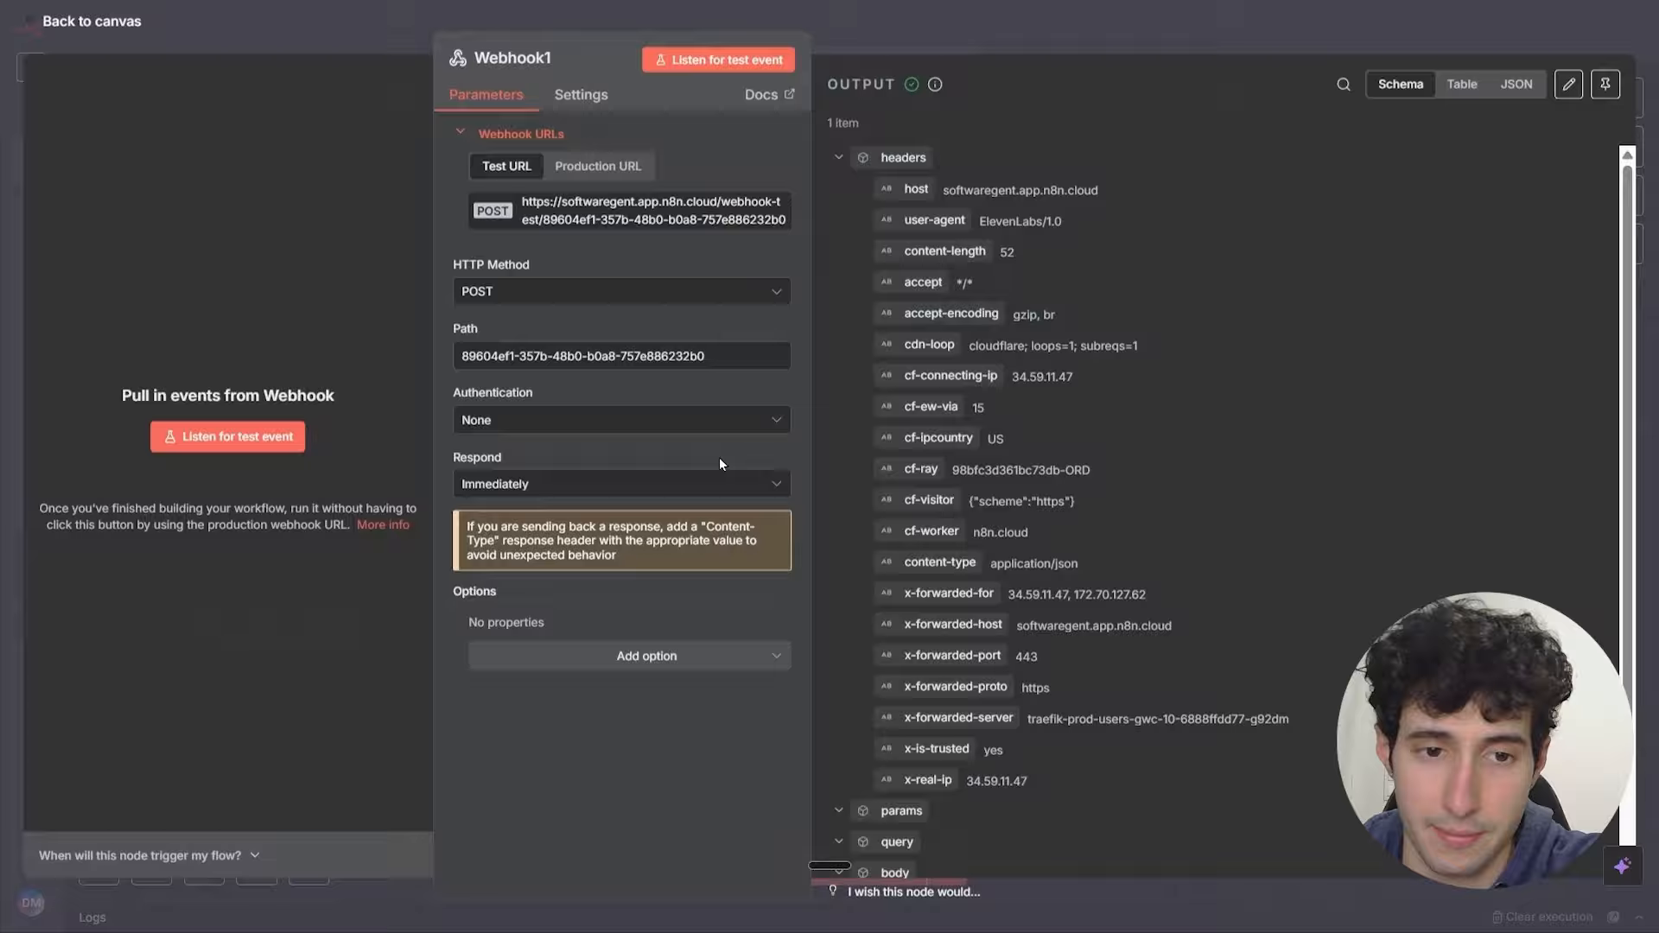
click(1604, 84)
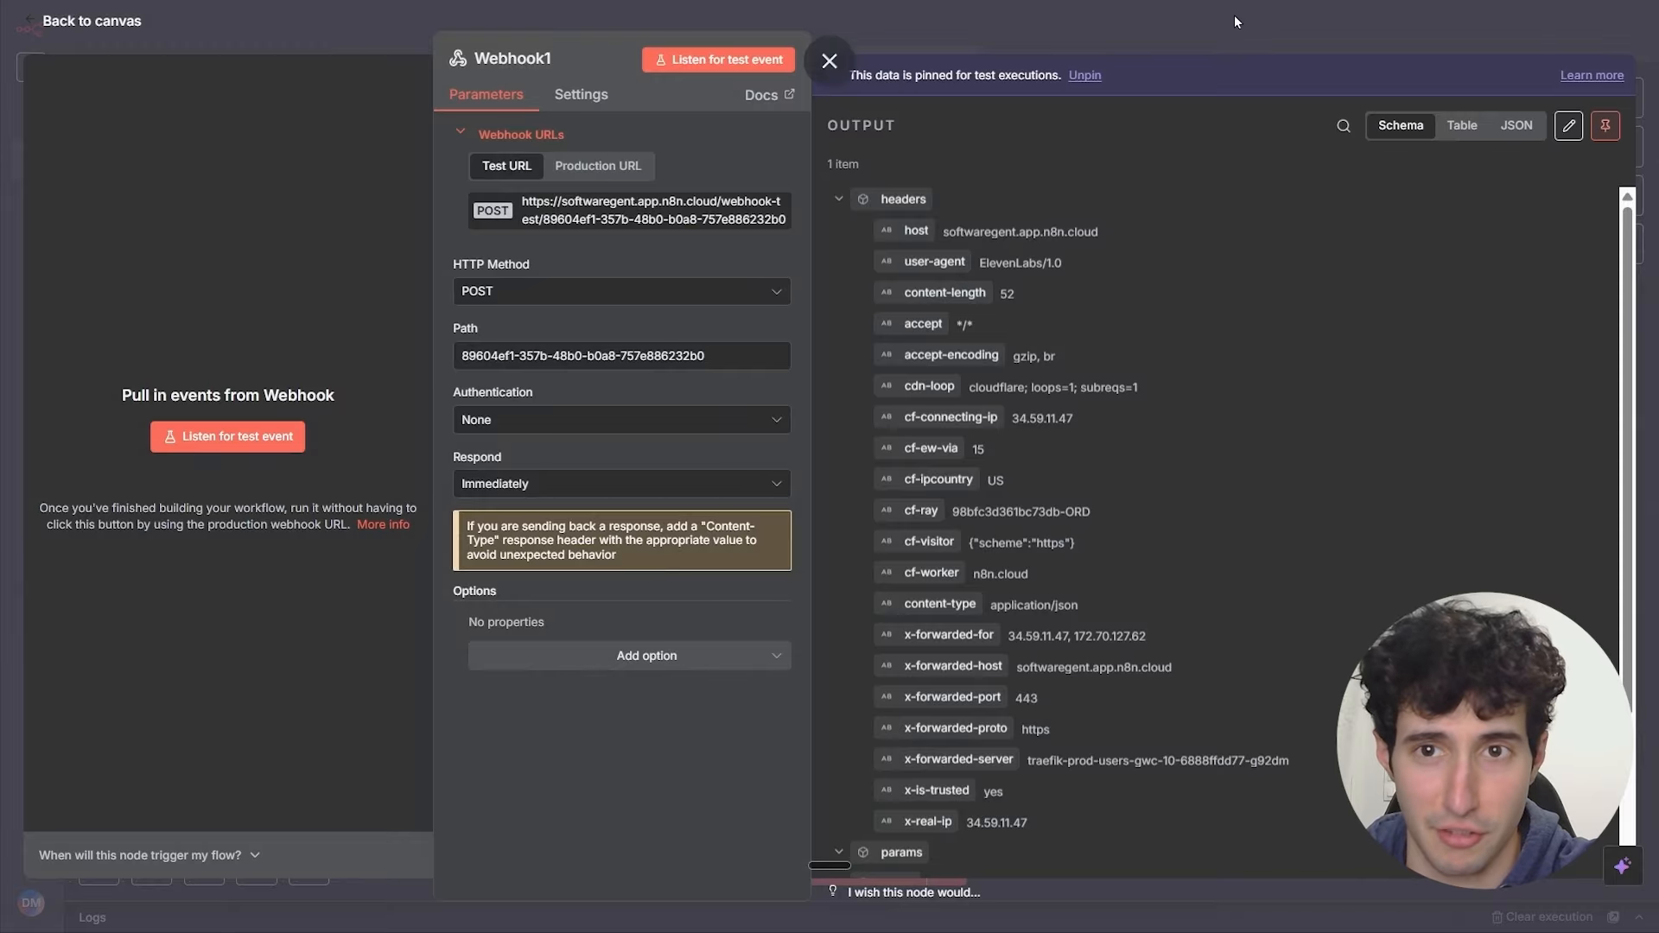
click(830, 63)
drag(527, 754, 926, 632)
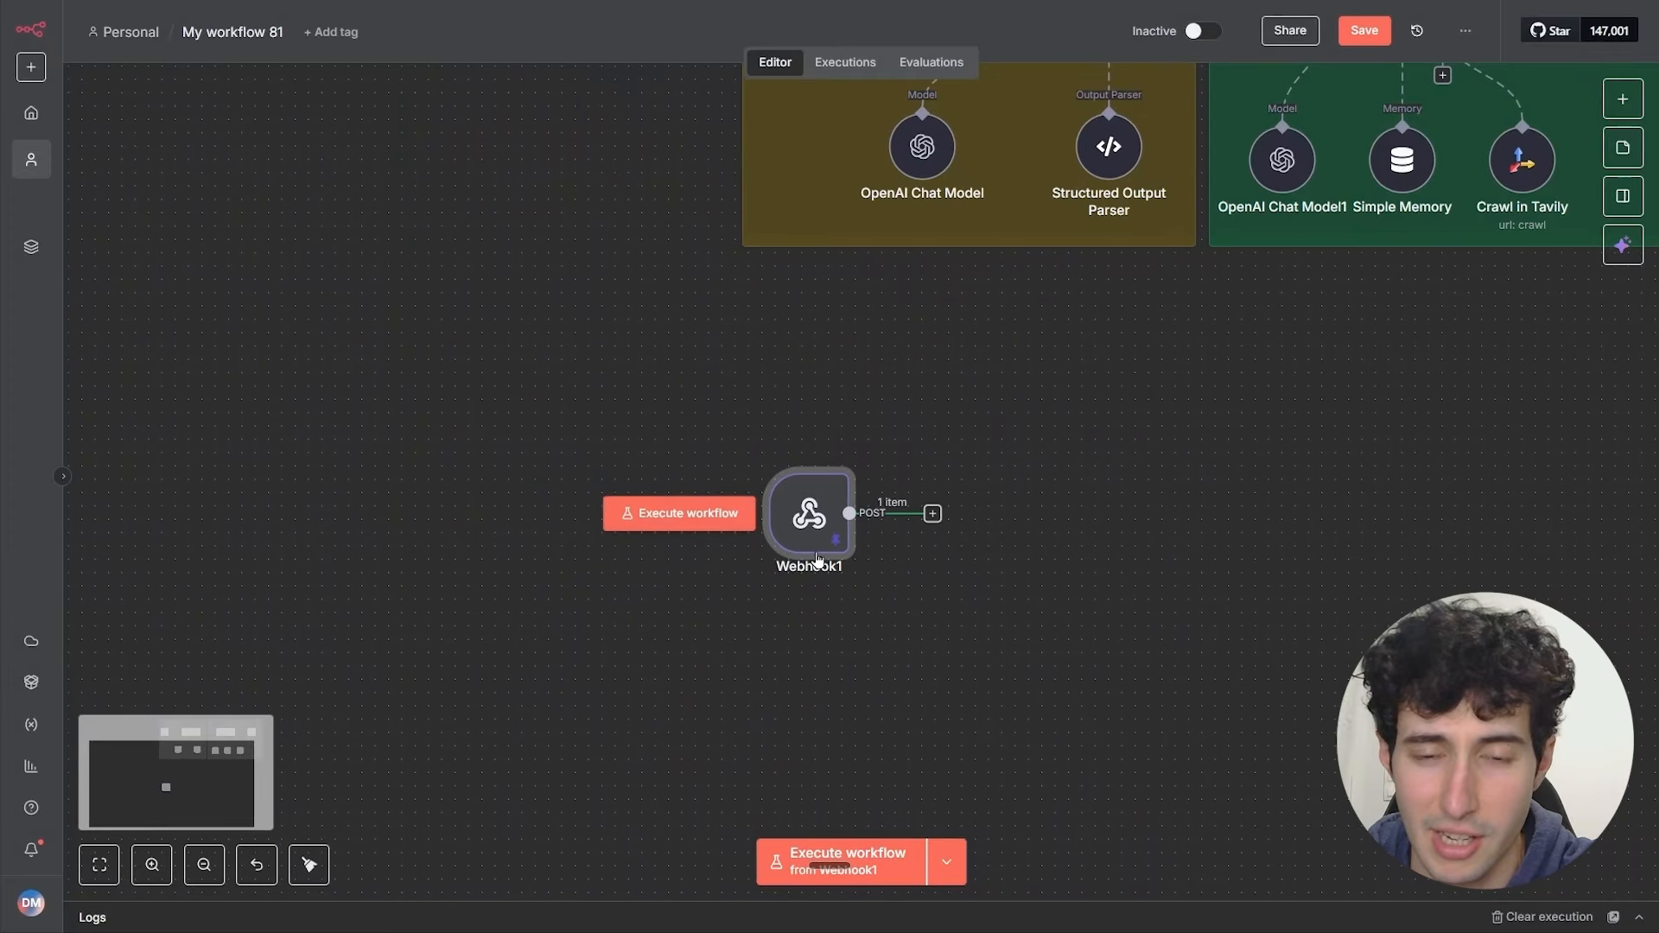
drag(815, 559, 734, 586)
click(846, 410)
drag(845, 409, 987, 583)
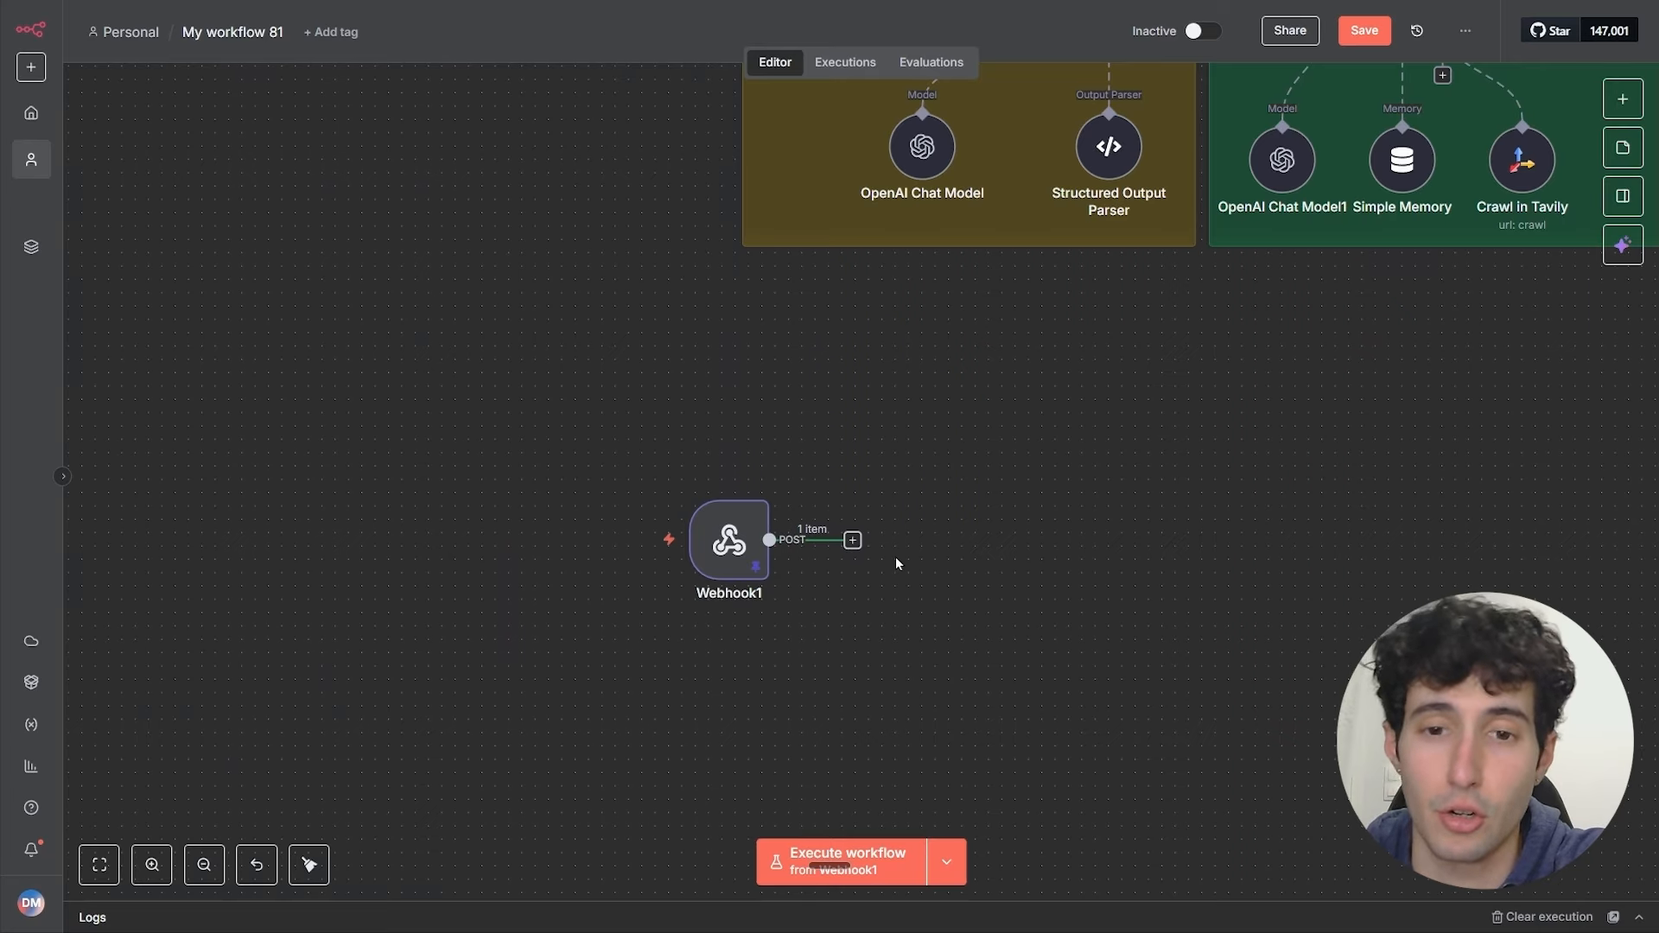
Step: Add an AI Agent node after Webhook1 and set its user-message prompt source to "Define below"
click(852, 540)
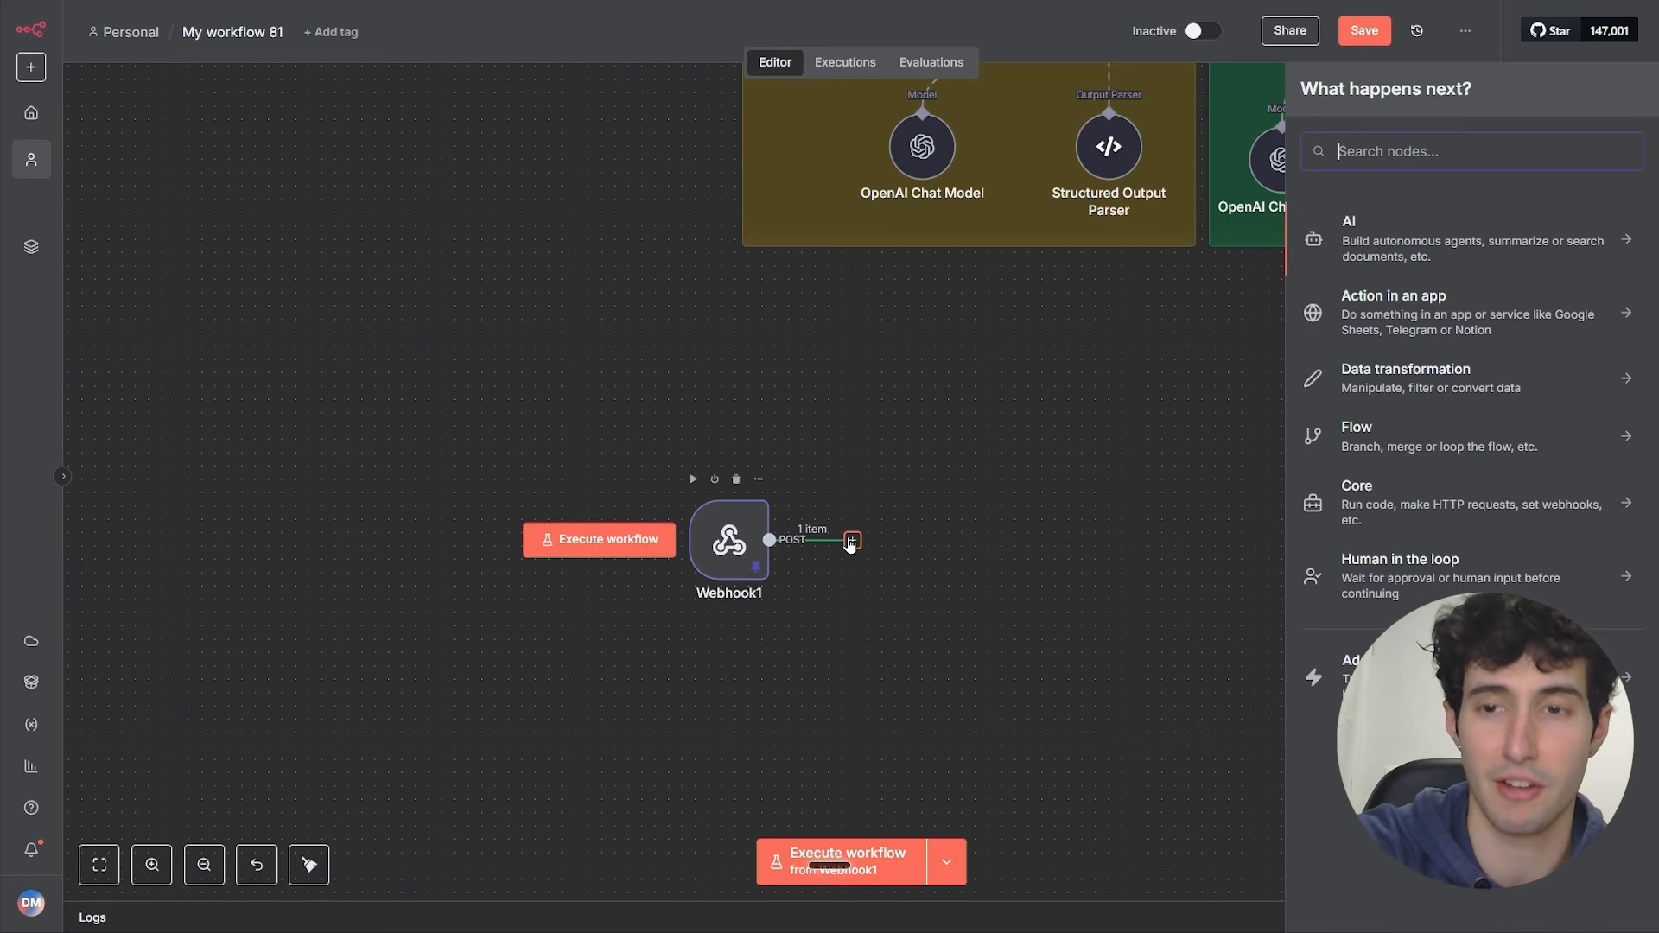
text(ai)
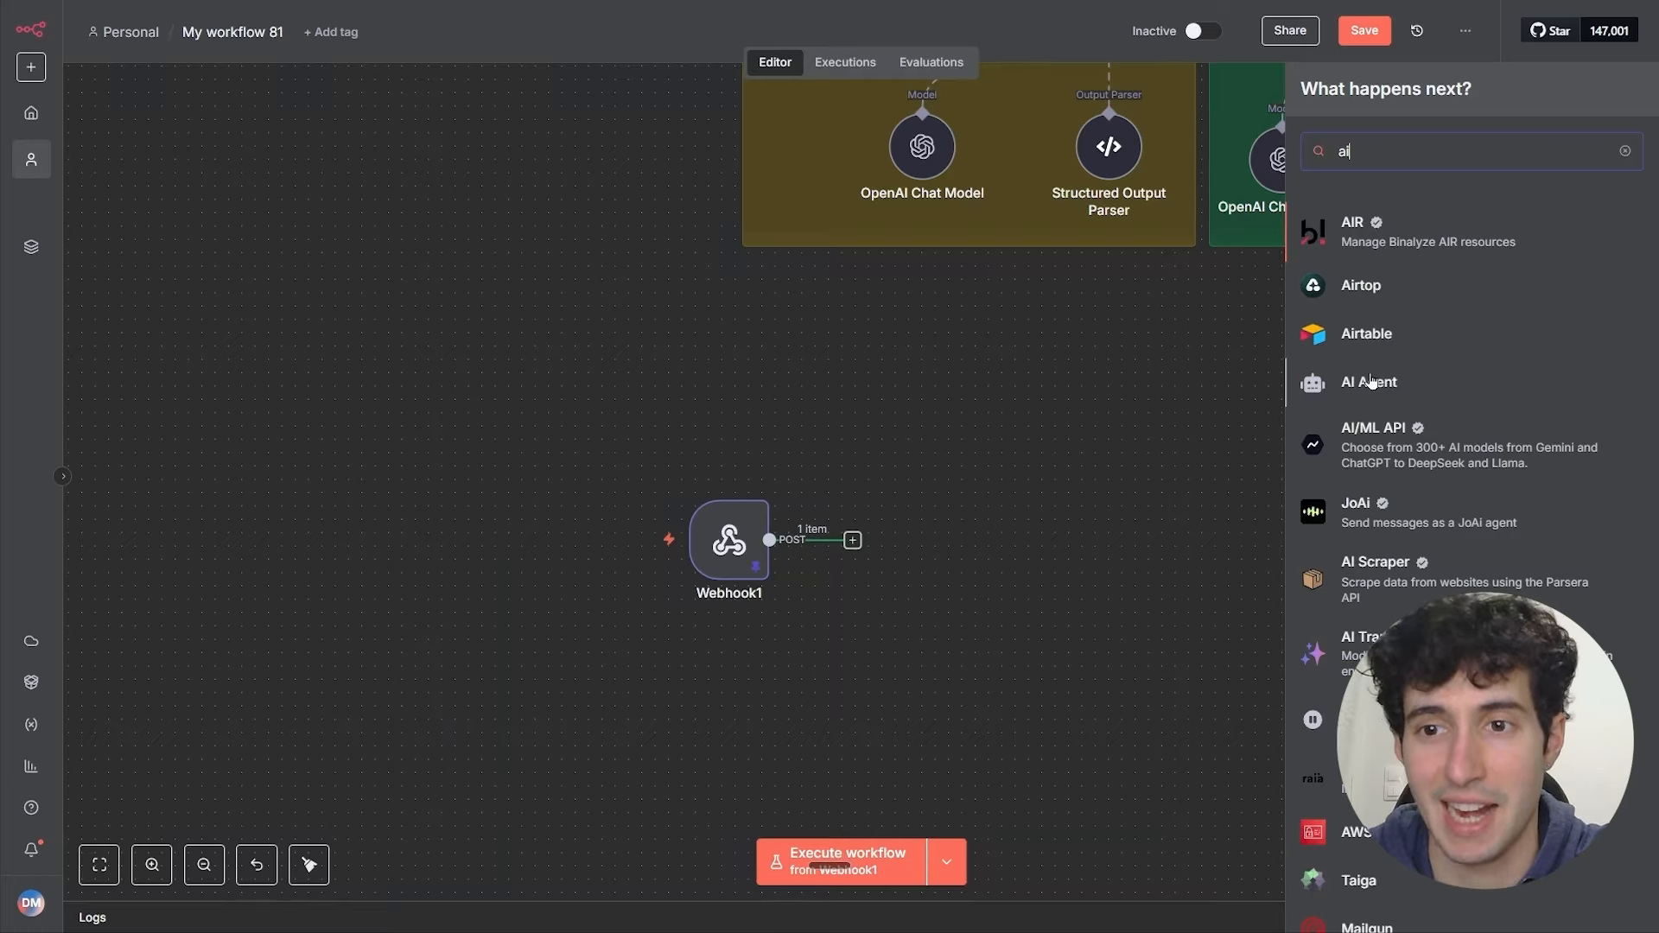
click(1434, 373)
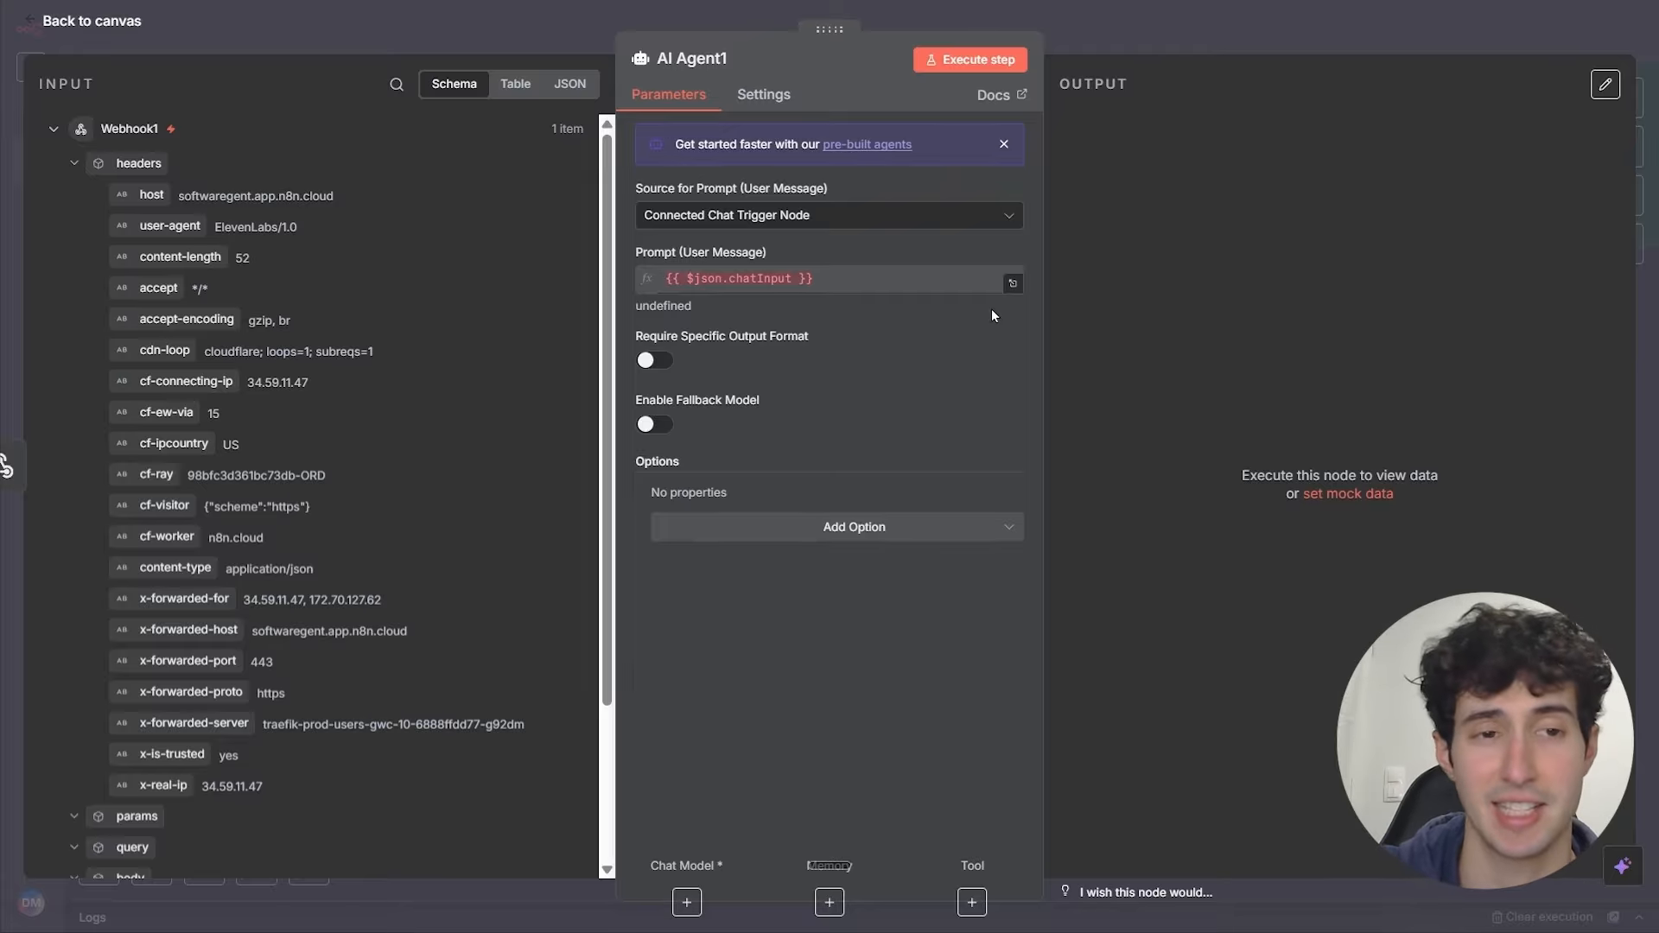
click(769, 216)
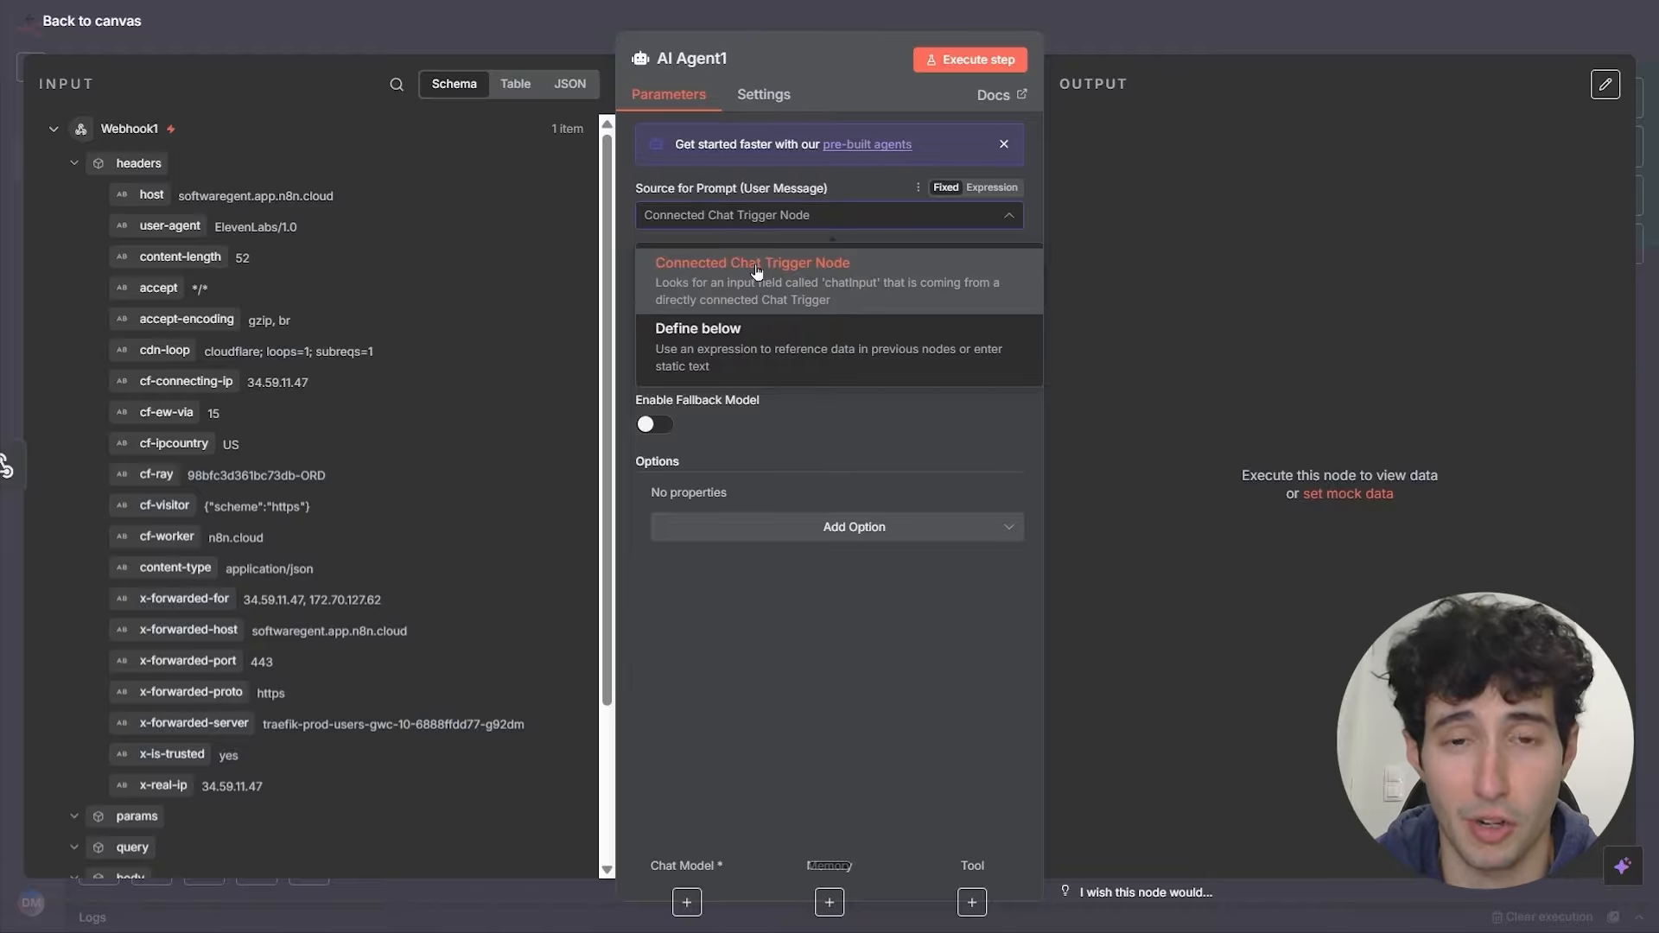
click(734, 339)
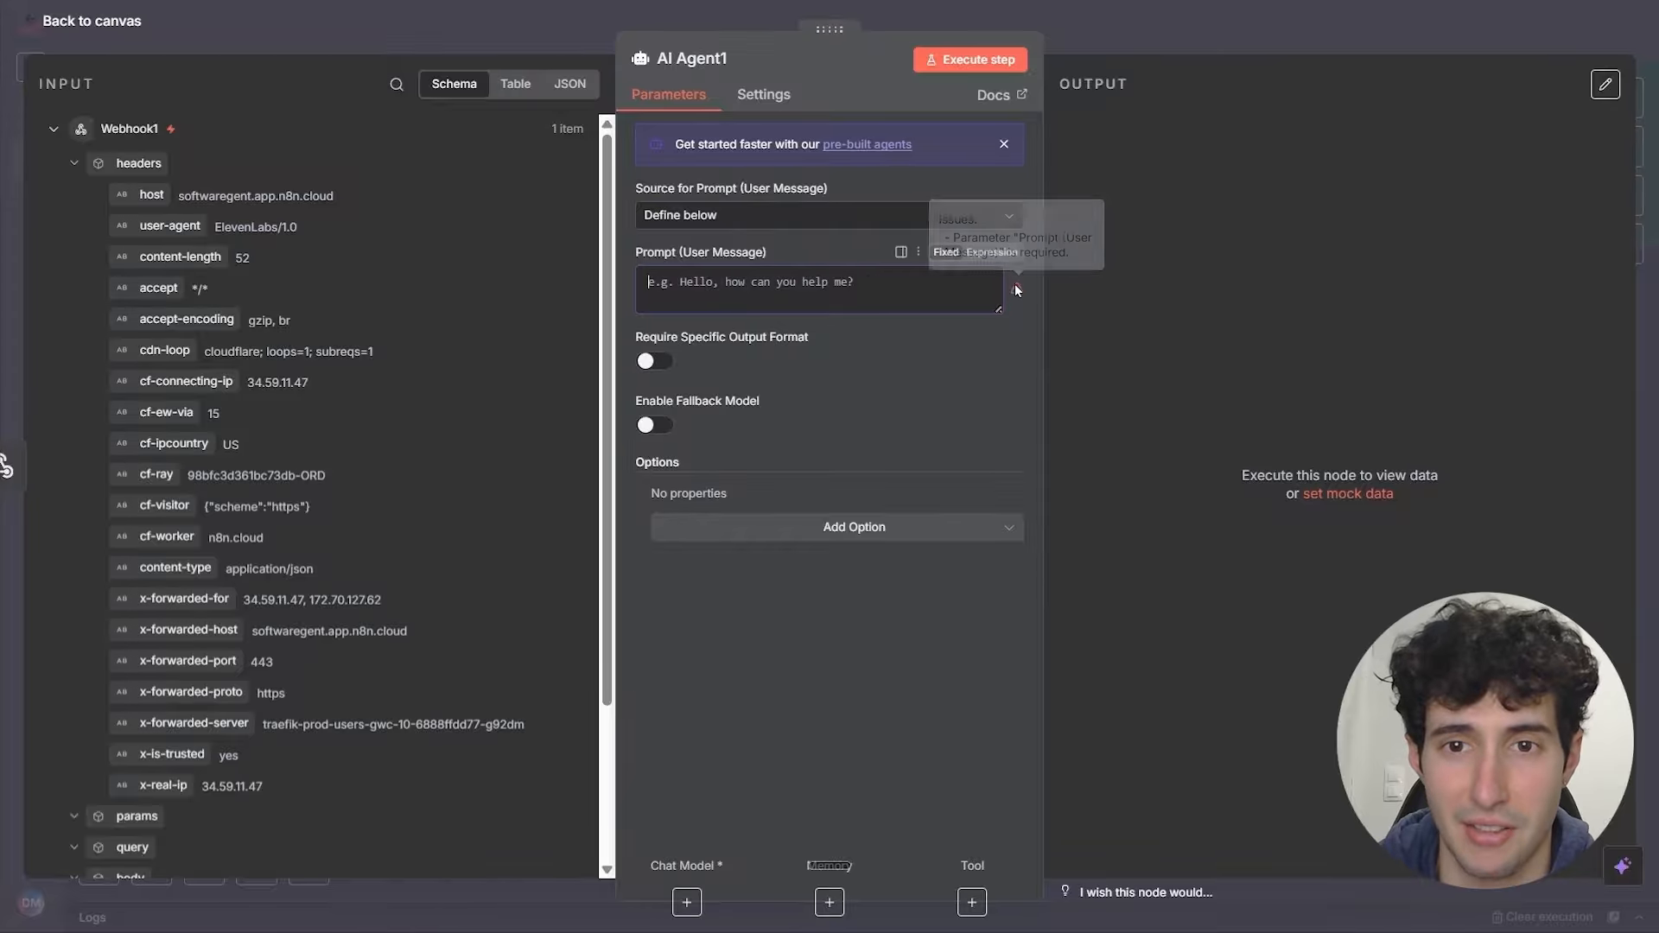
Step: Paste the Google Calendar assistant instructions as the prompt expression and insert Webhook1's body request field beneath the opening user-message line
click(990, 256)
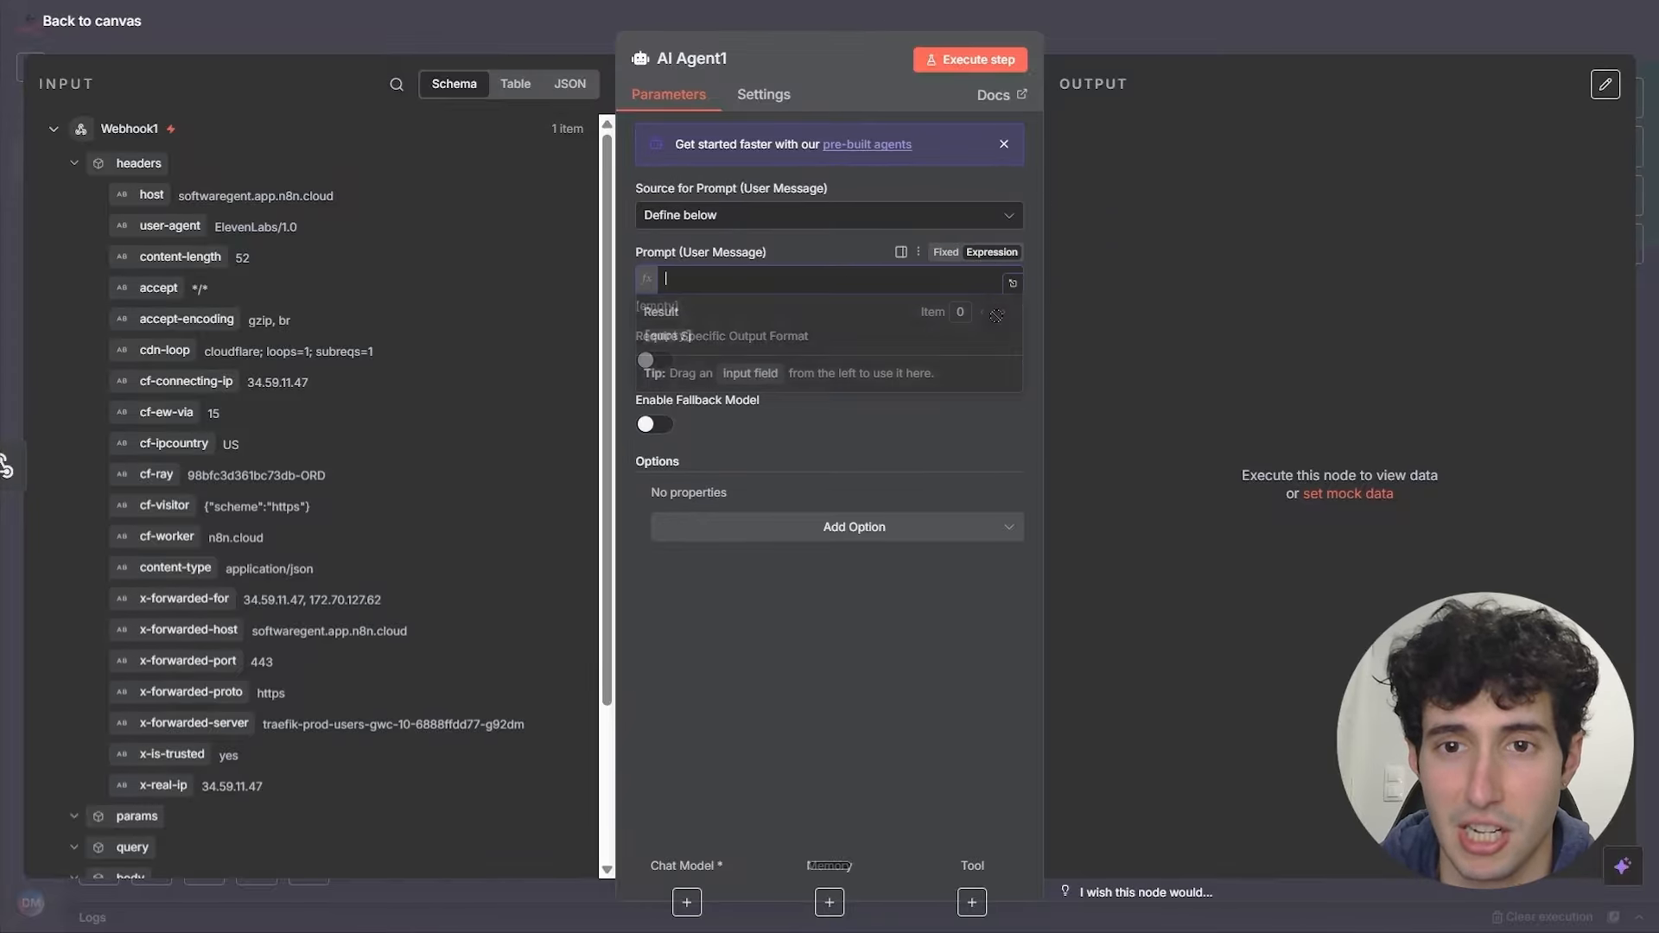
click(1009, 299)
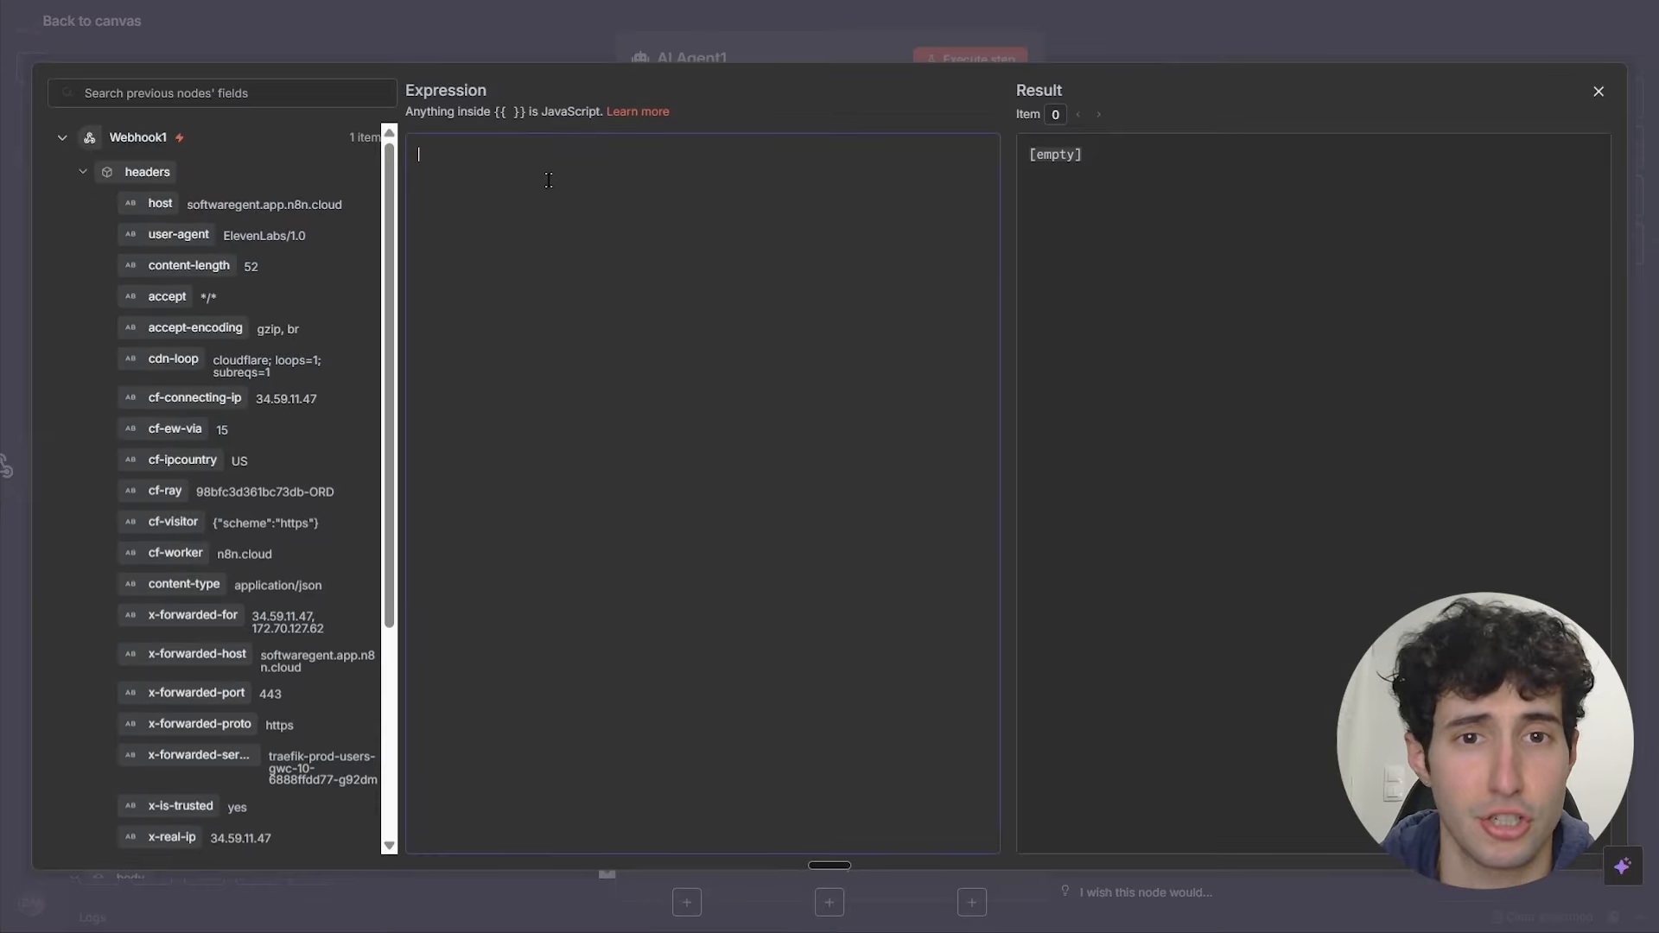
key(ctrl+v)
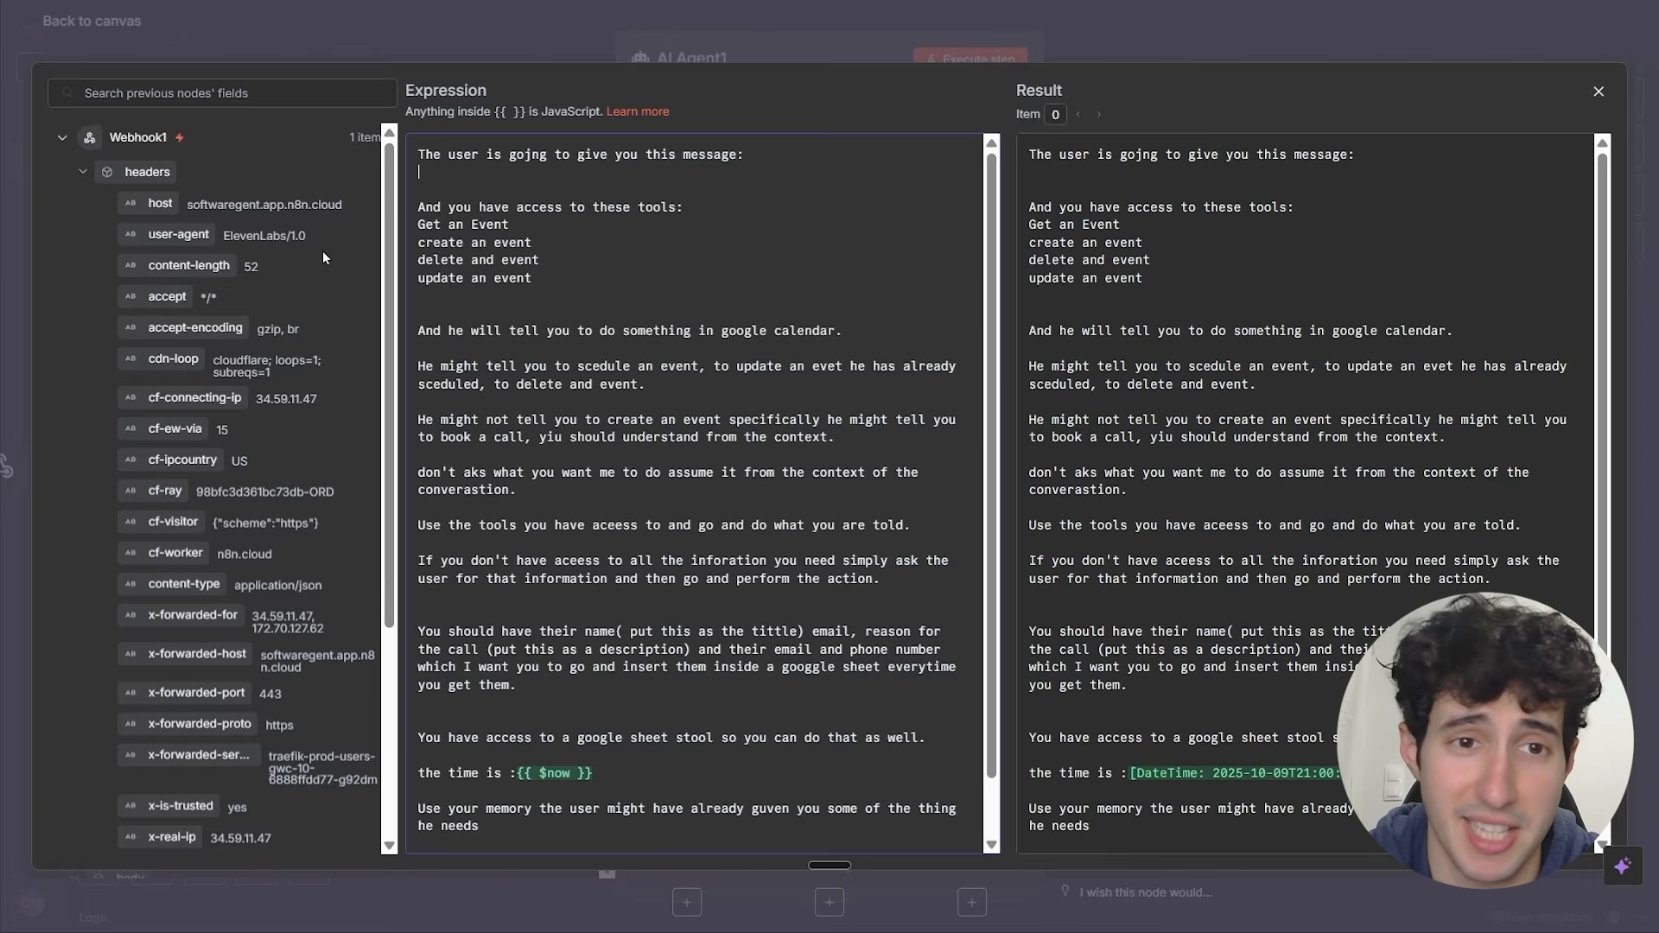
scroll(208, 458, down, 4)
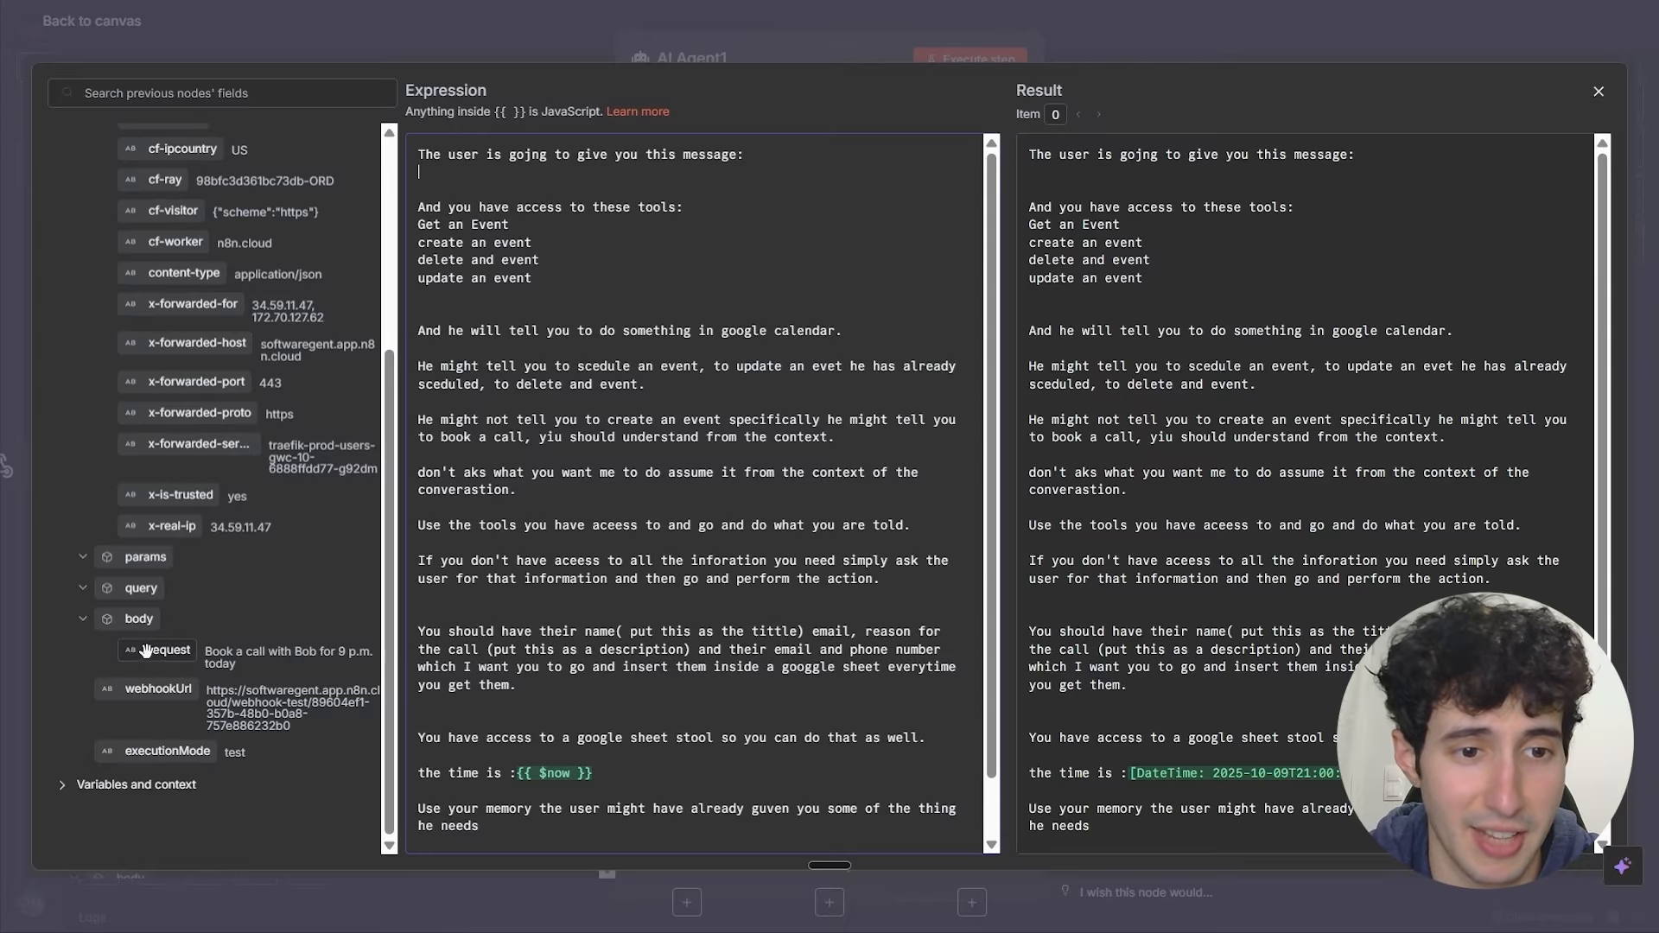
drag(166, 650, 445, 173)
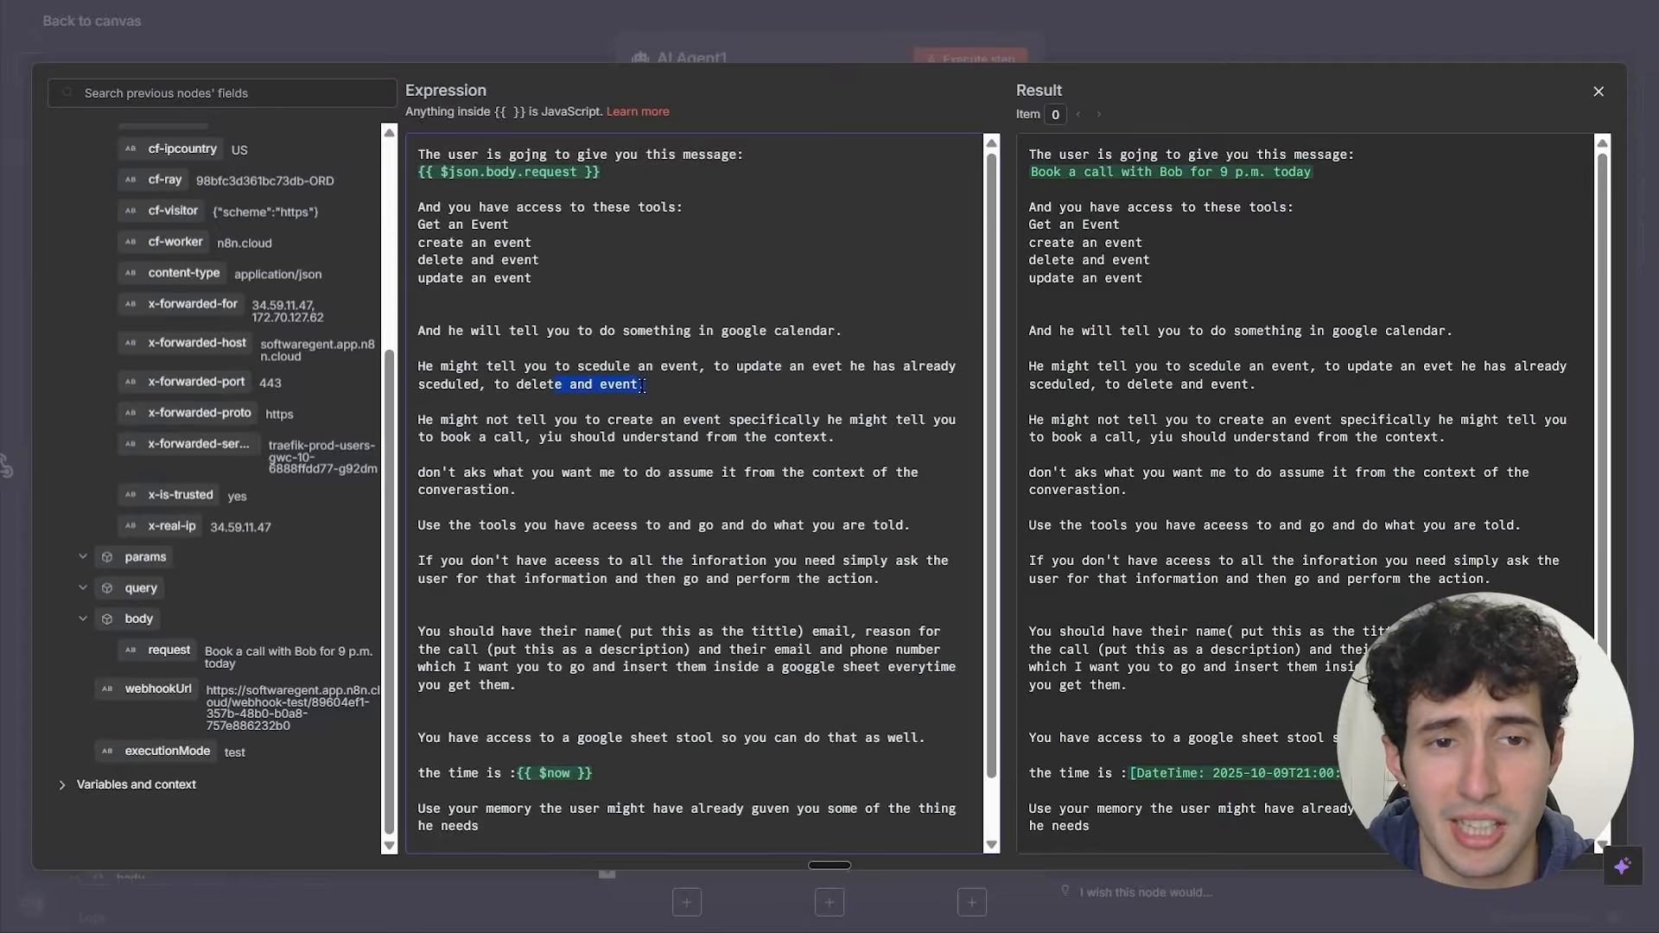
Step: Review the agent's prompt, correct "yiu" to "you" in the sentence about booking a call, and return to the canvas
drag(434, 421, 772, 419)
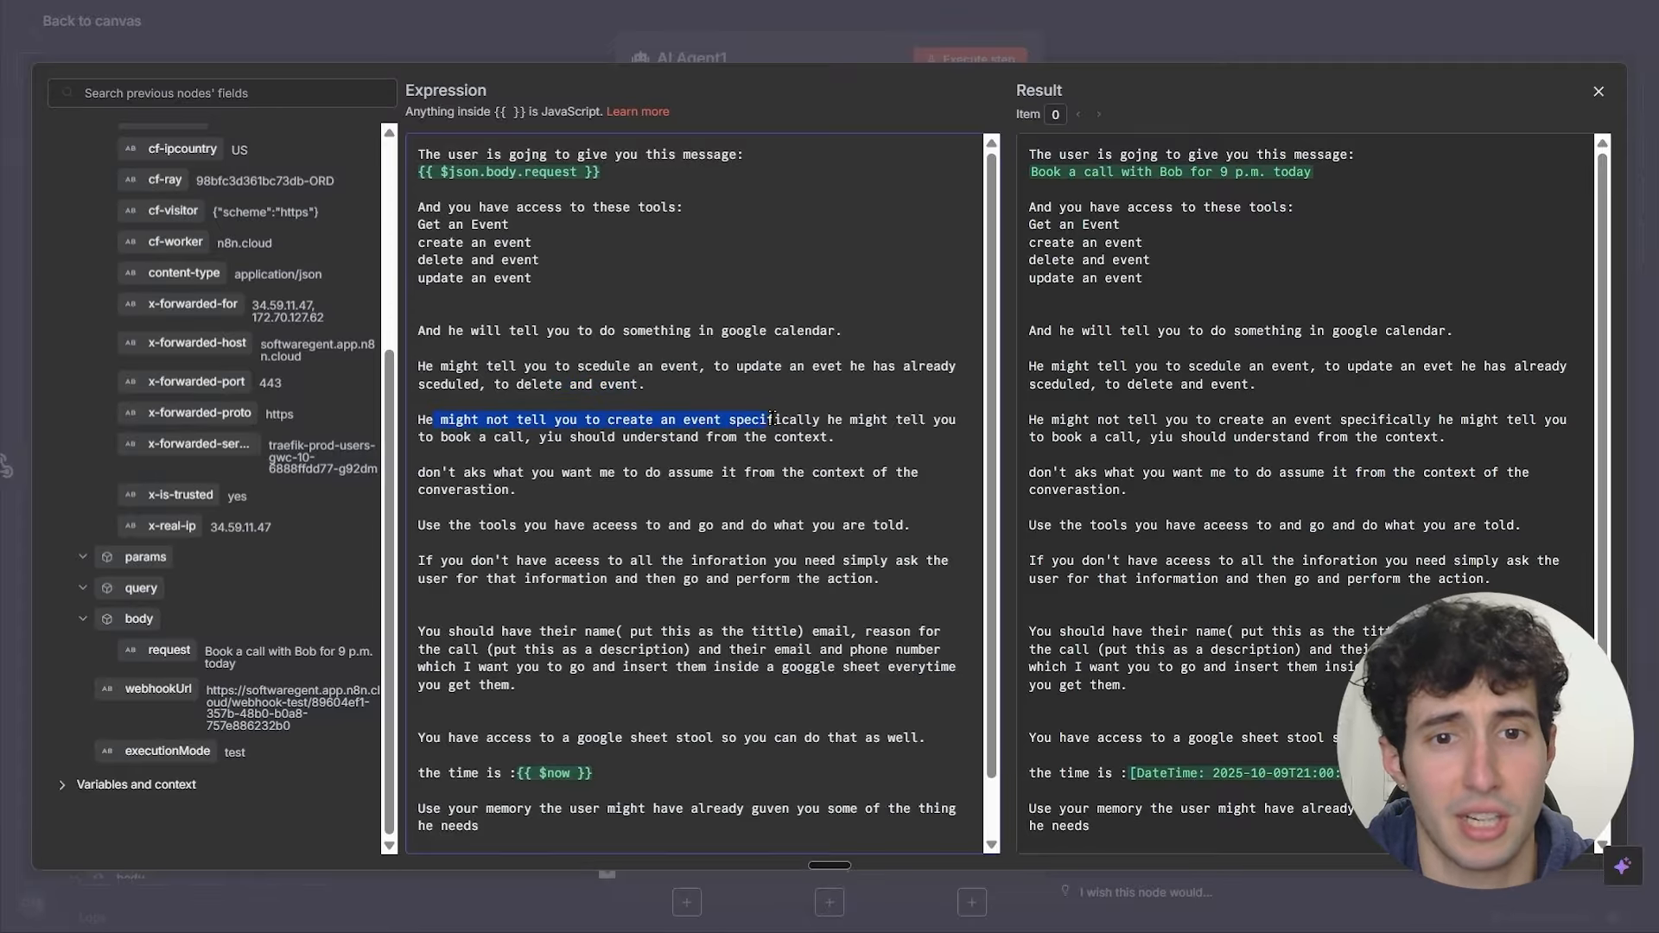
click(795, 419)
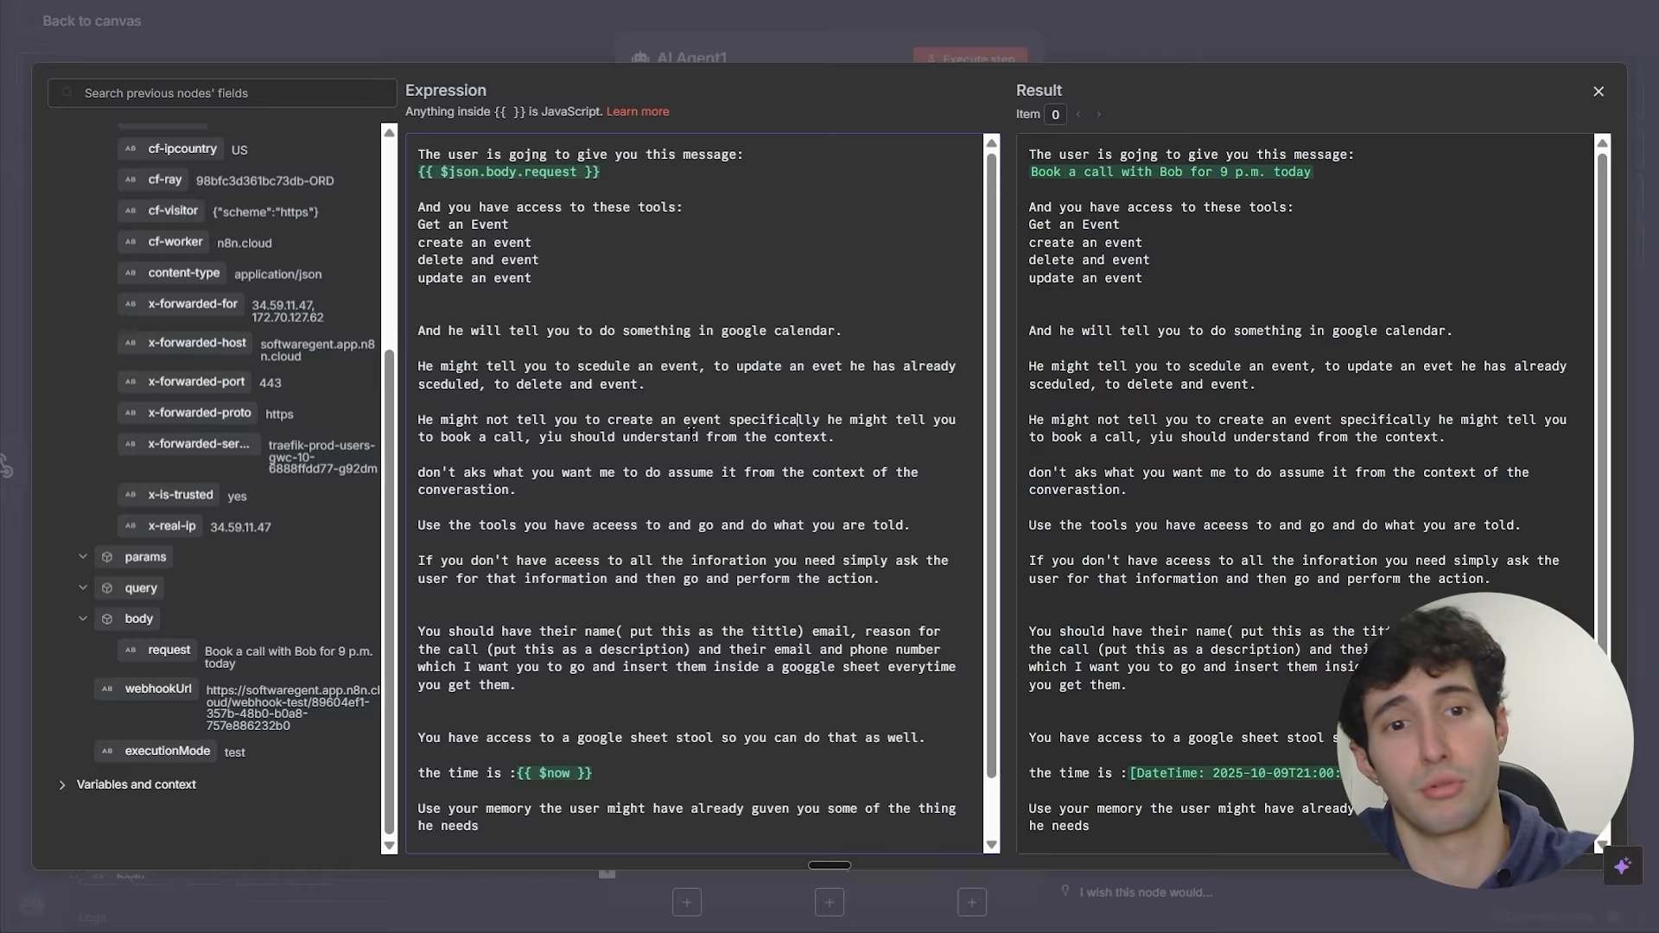
click(562, 437)
key(BackSpace)
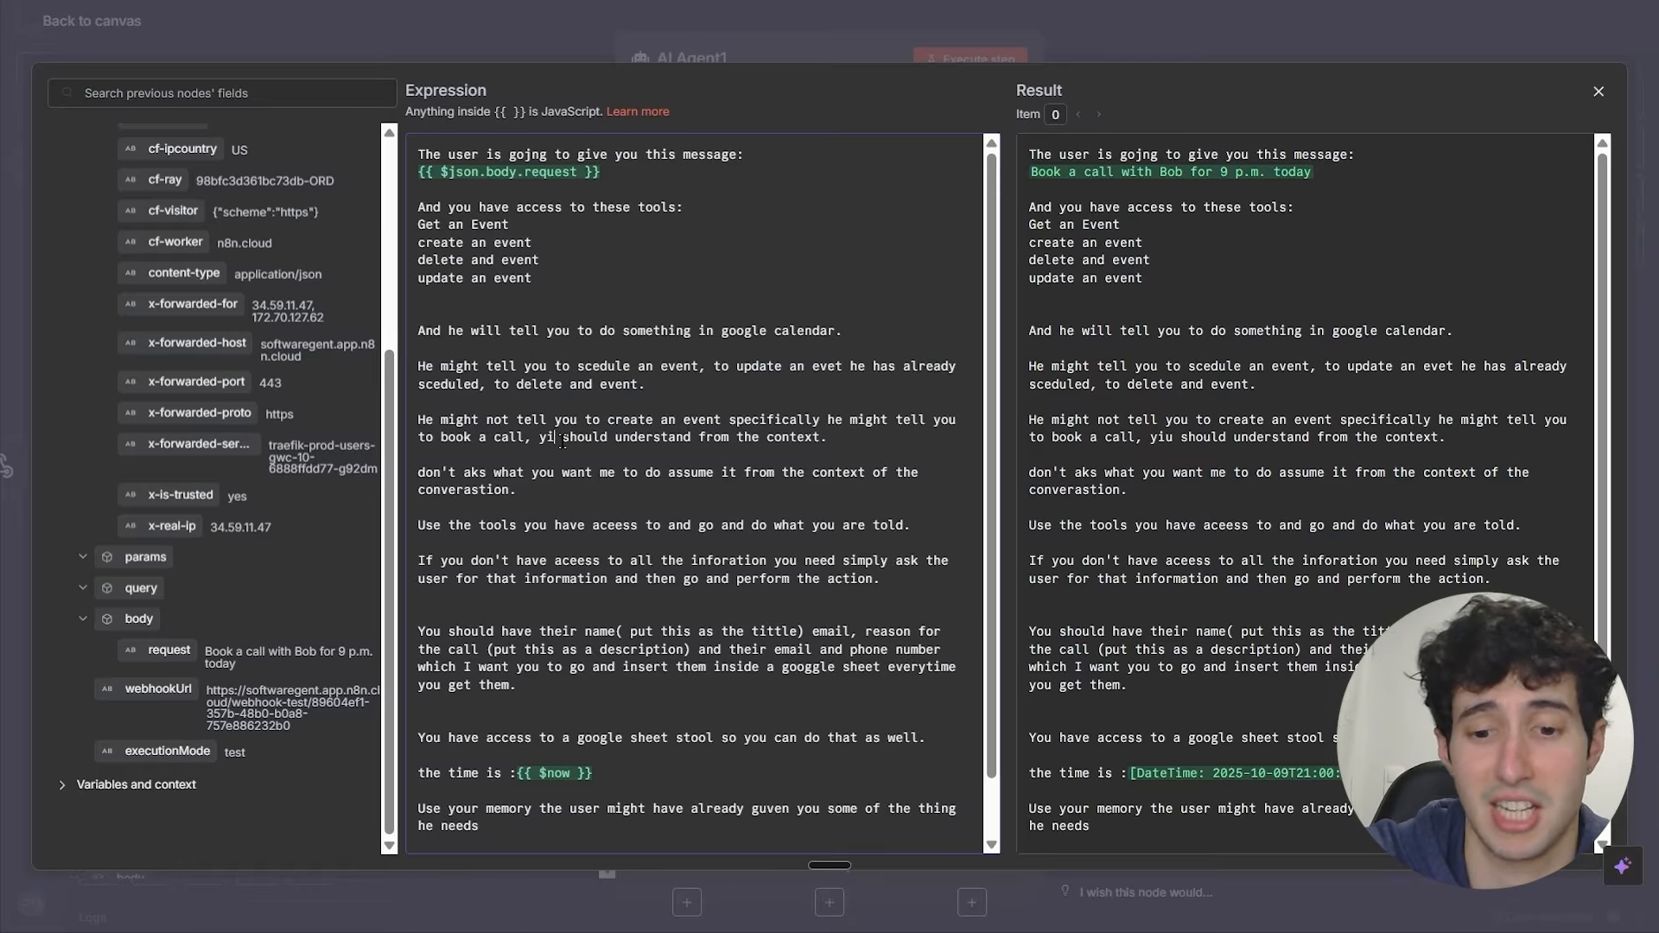
key(BackSpace)
text(ou)
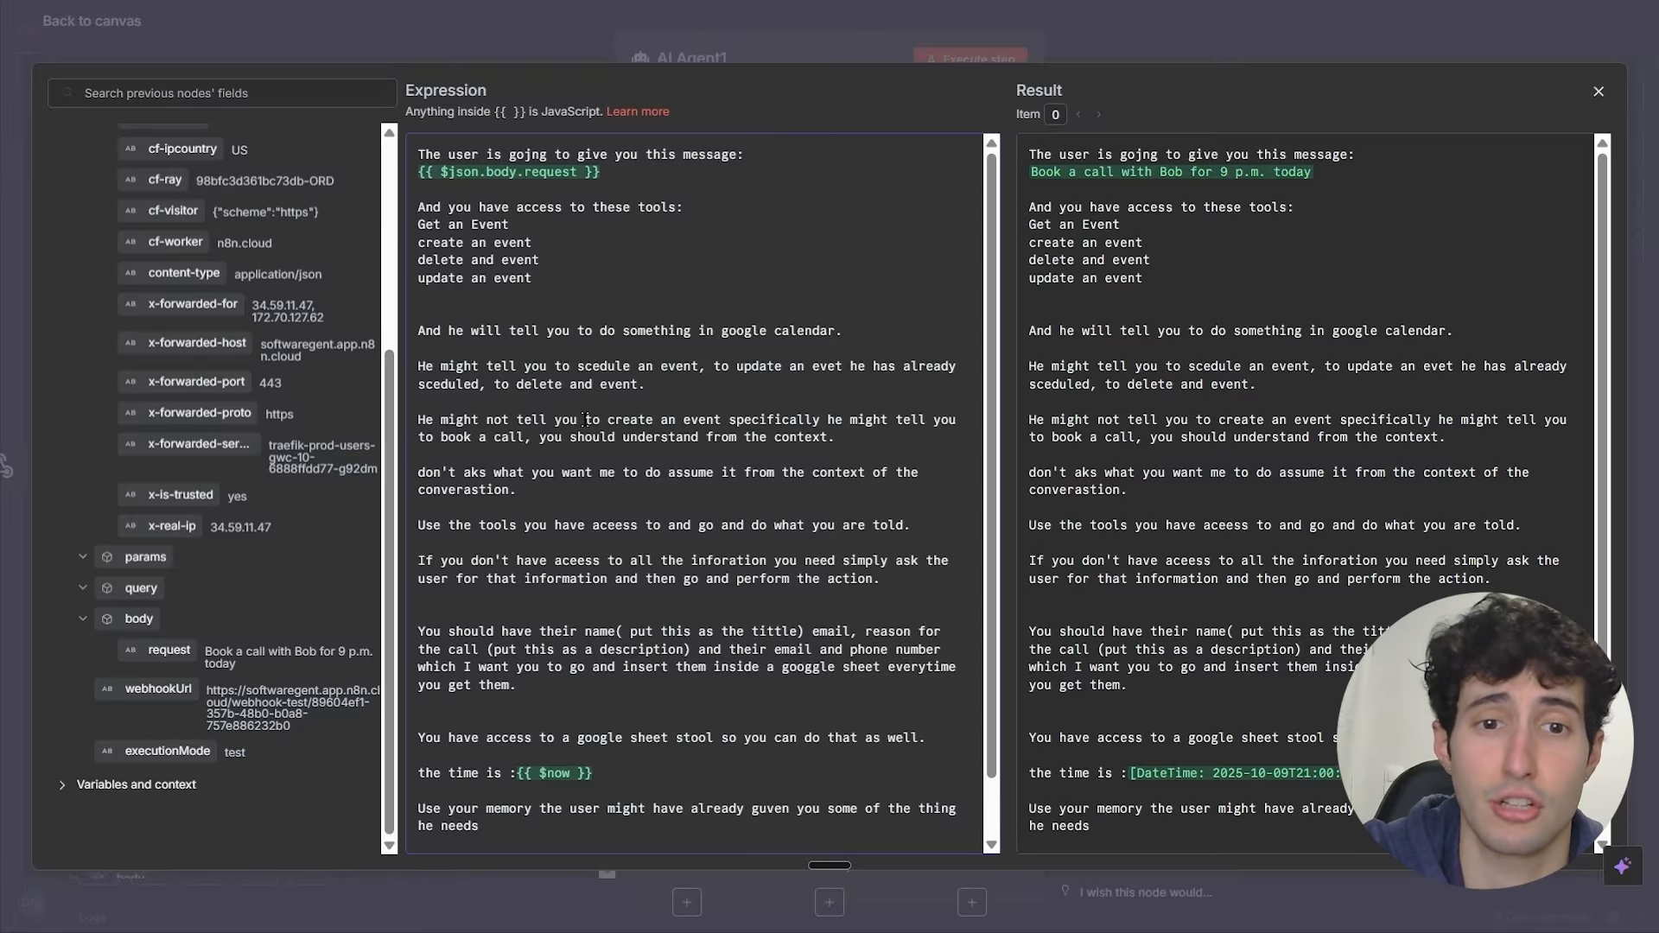
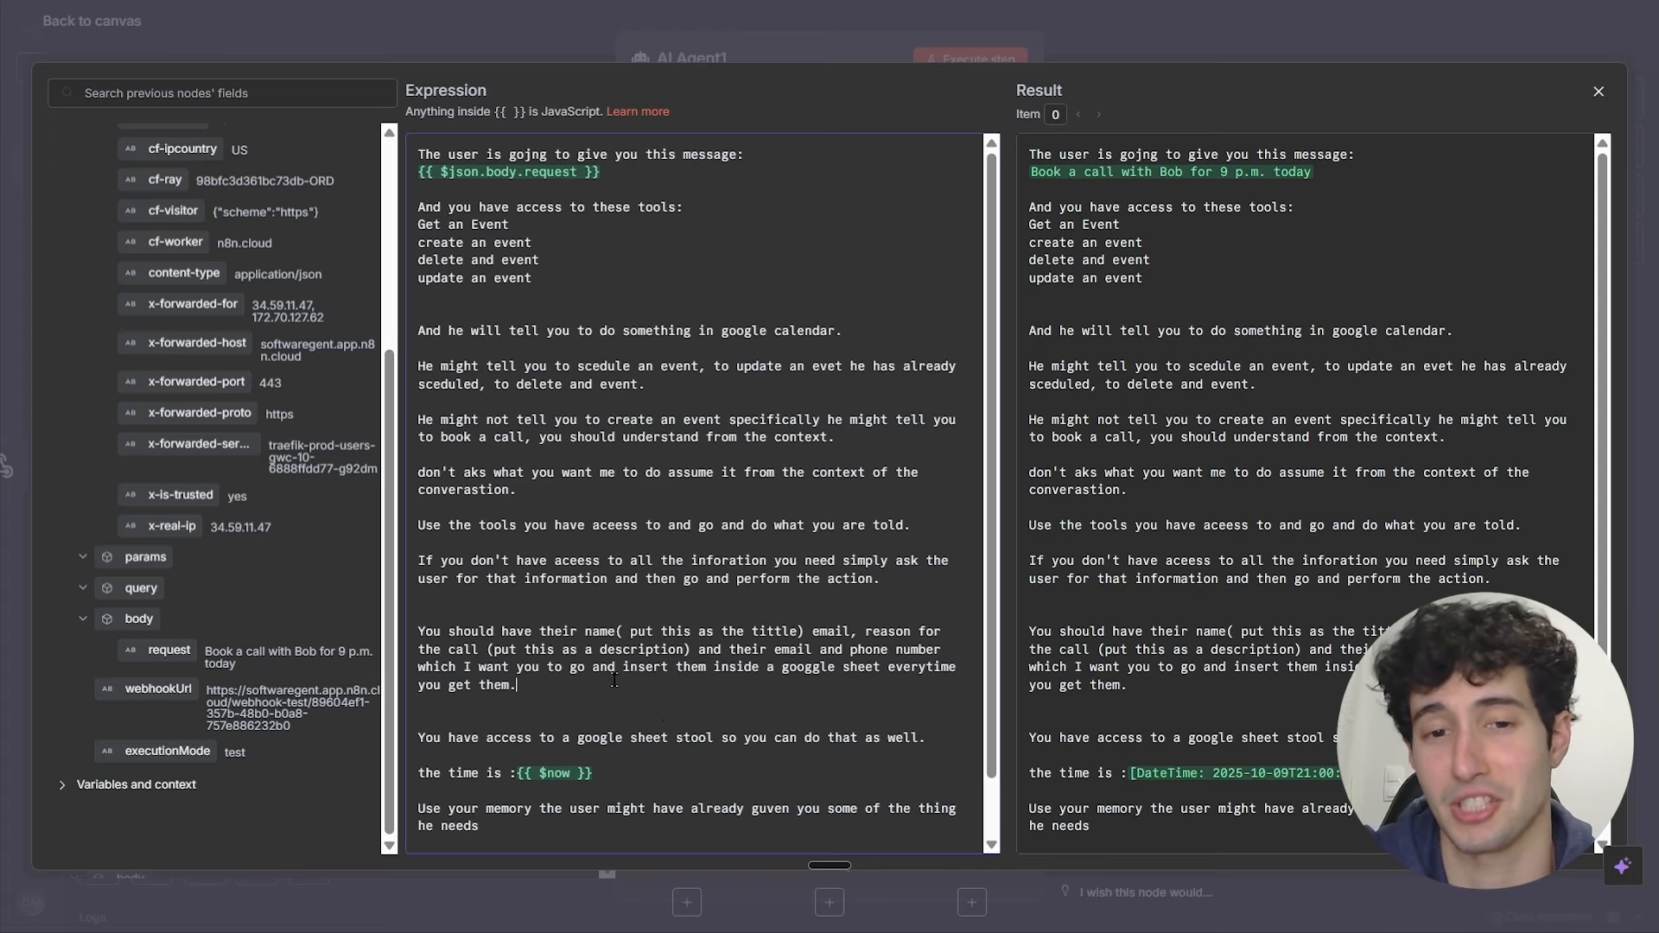
scroll(989, 709, down, 2)
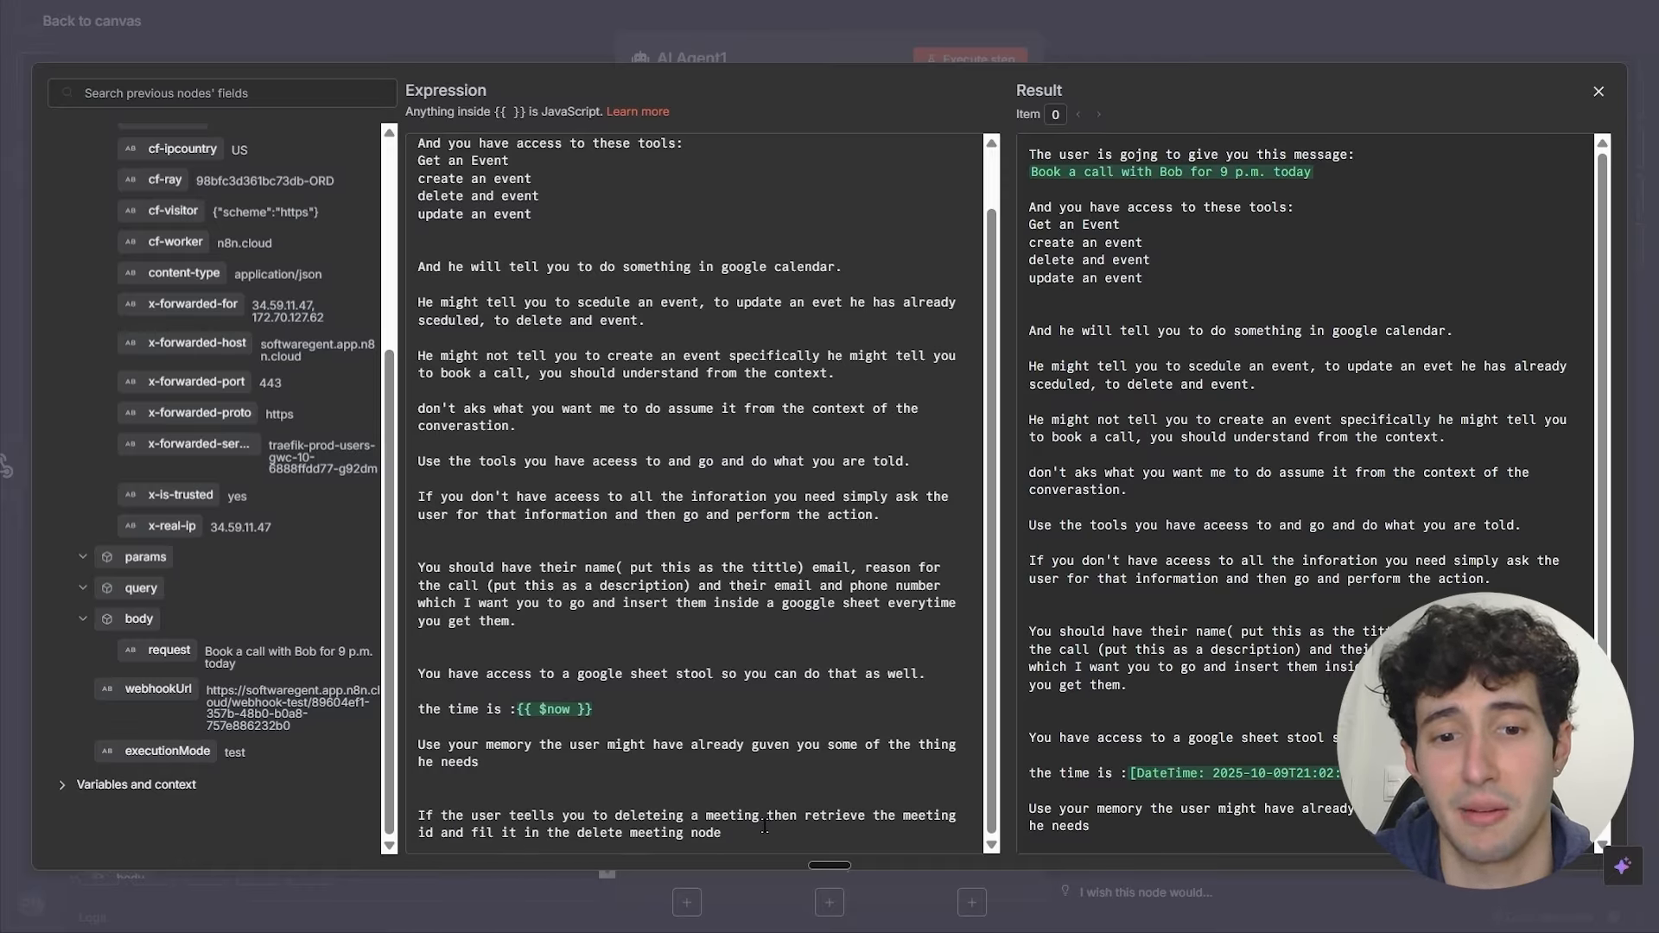
drag(528, 818, 414, 806)
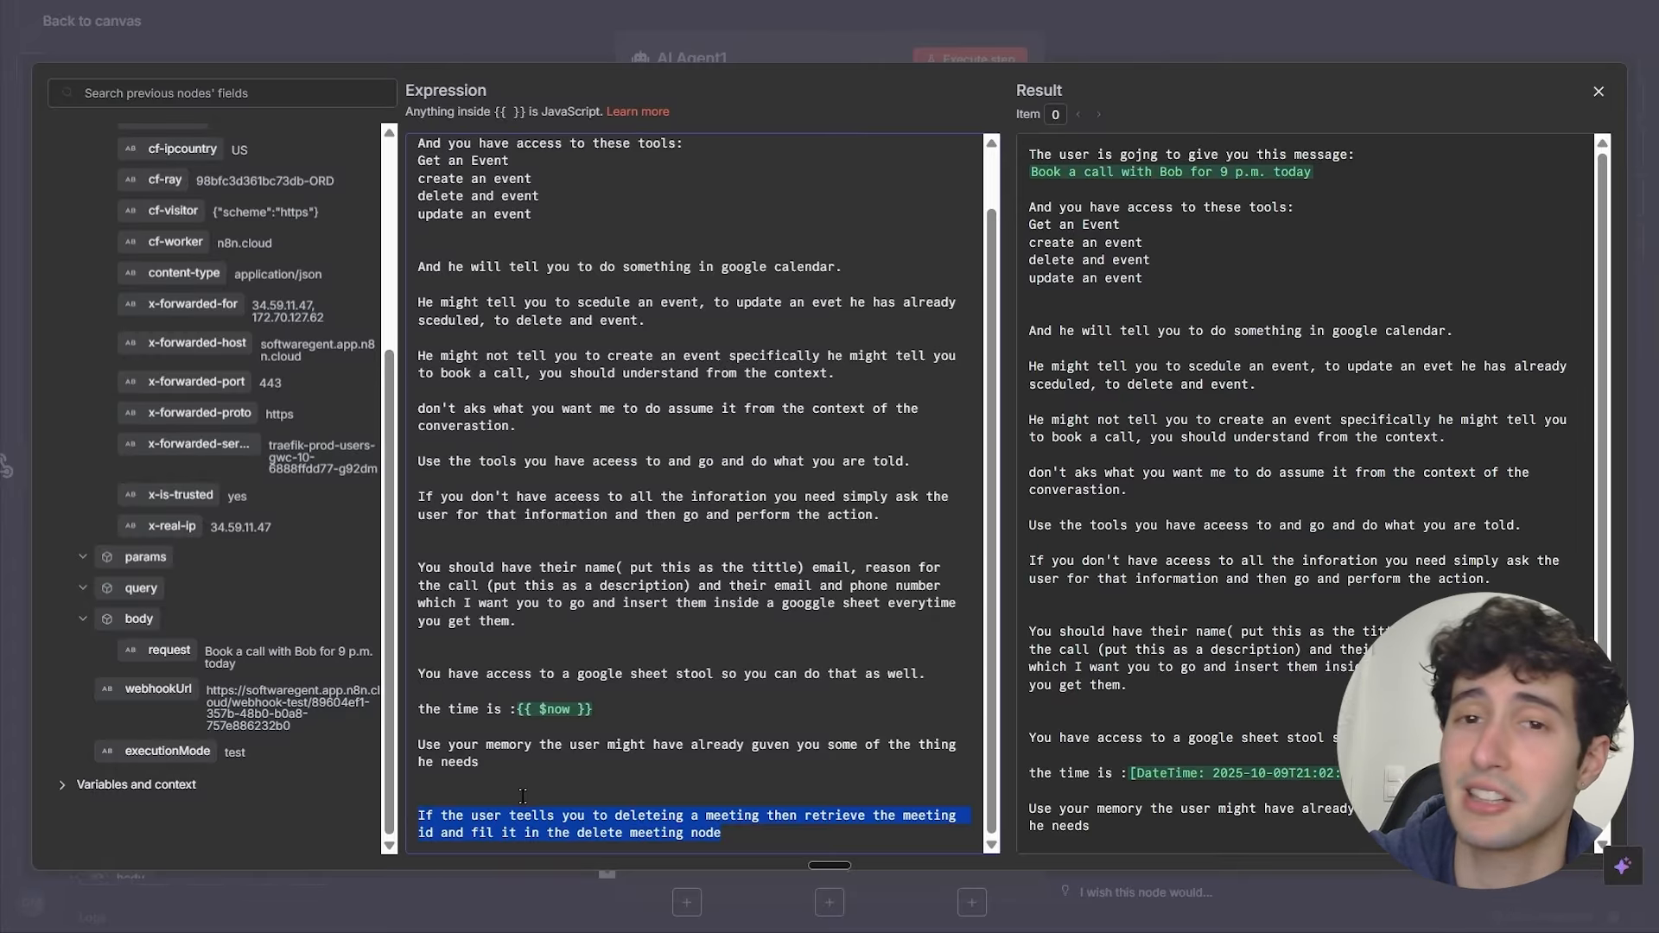
click(733, 828)
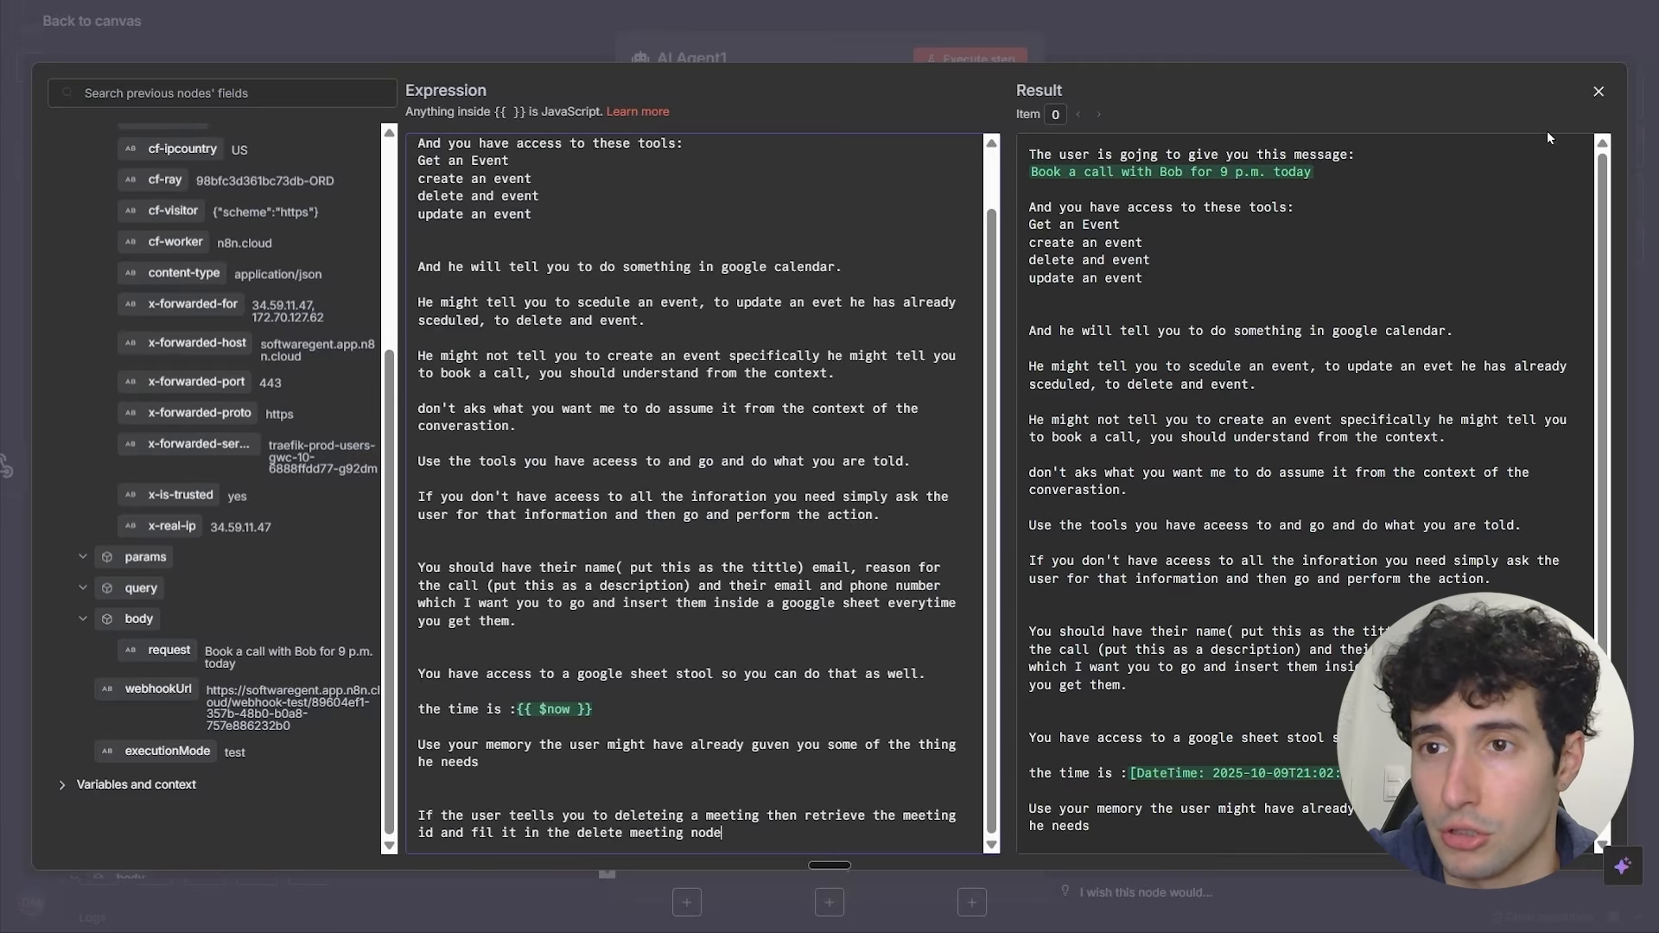
click(1597, 93)
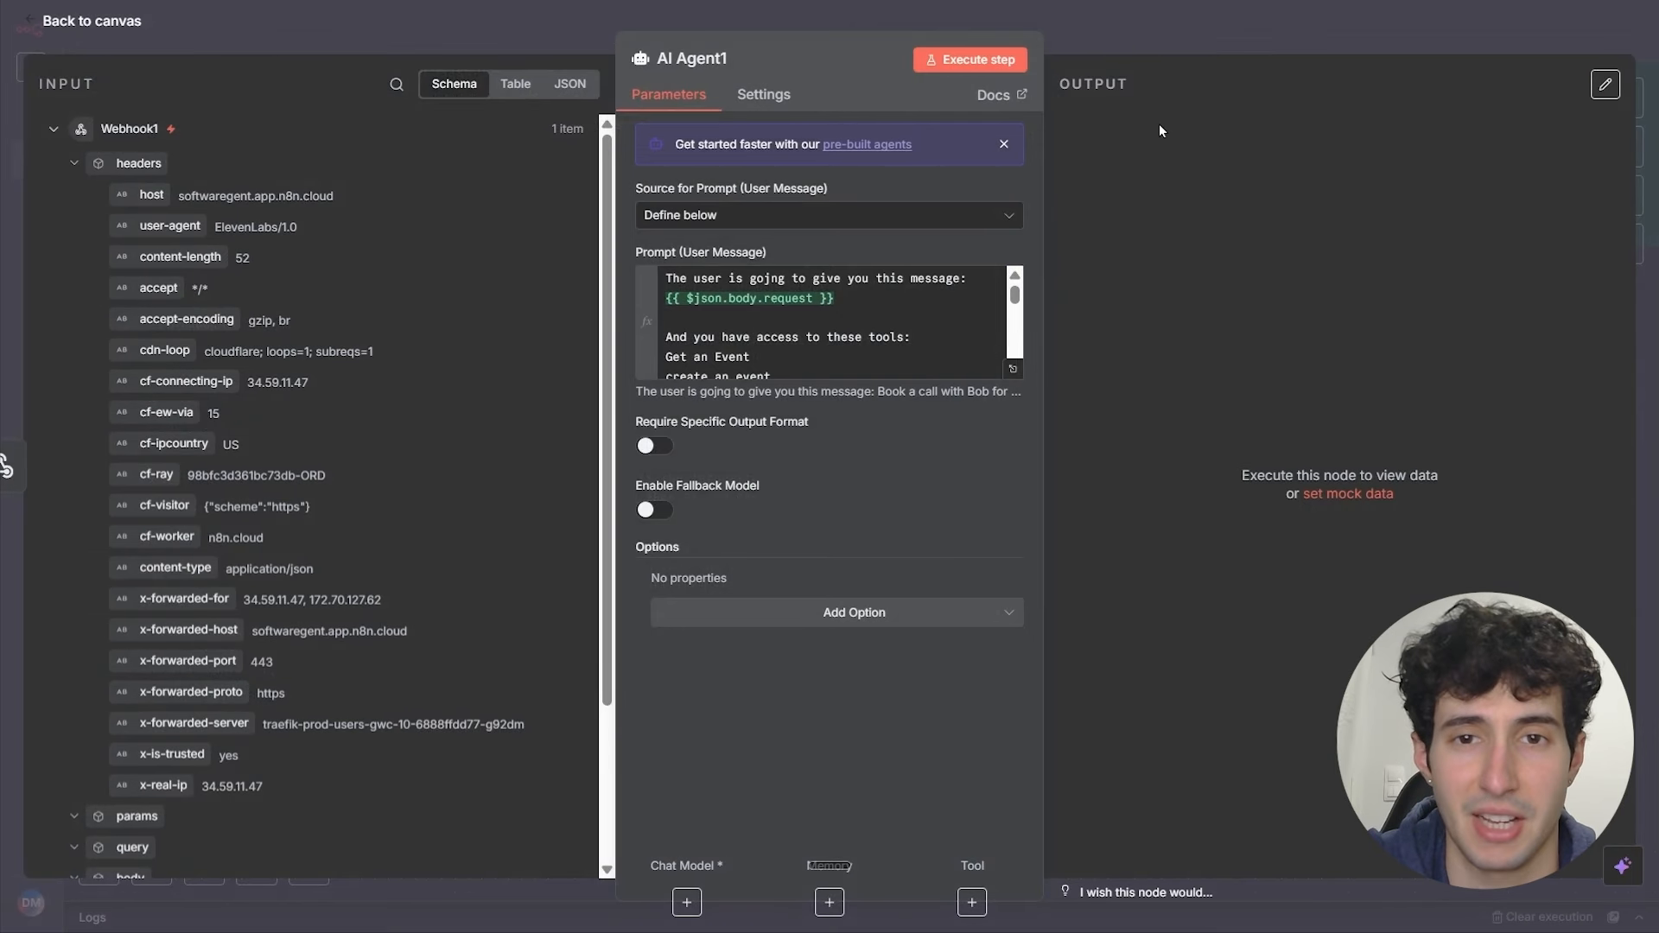
click(1216, 49)
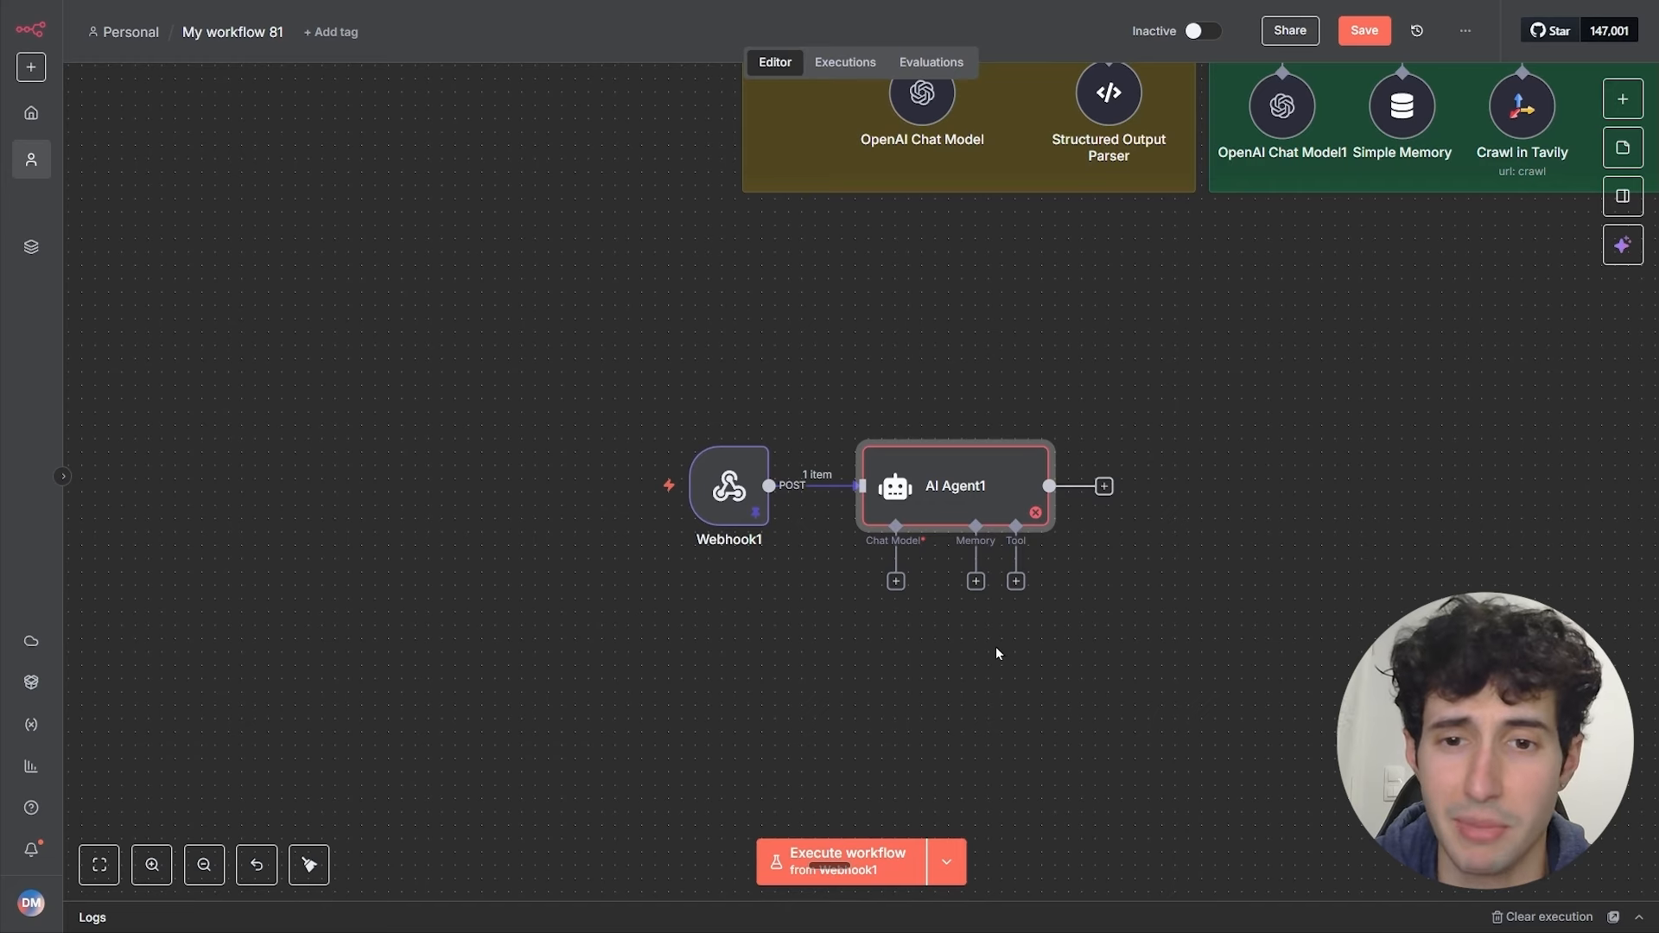
Step: Attach an OpenAI Chat Model to AI Agent1 and return to the canvas
click(896, 582)
text(op)
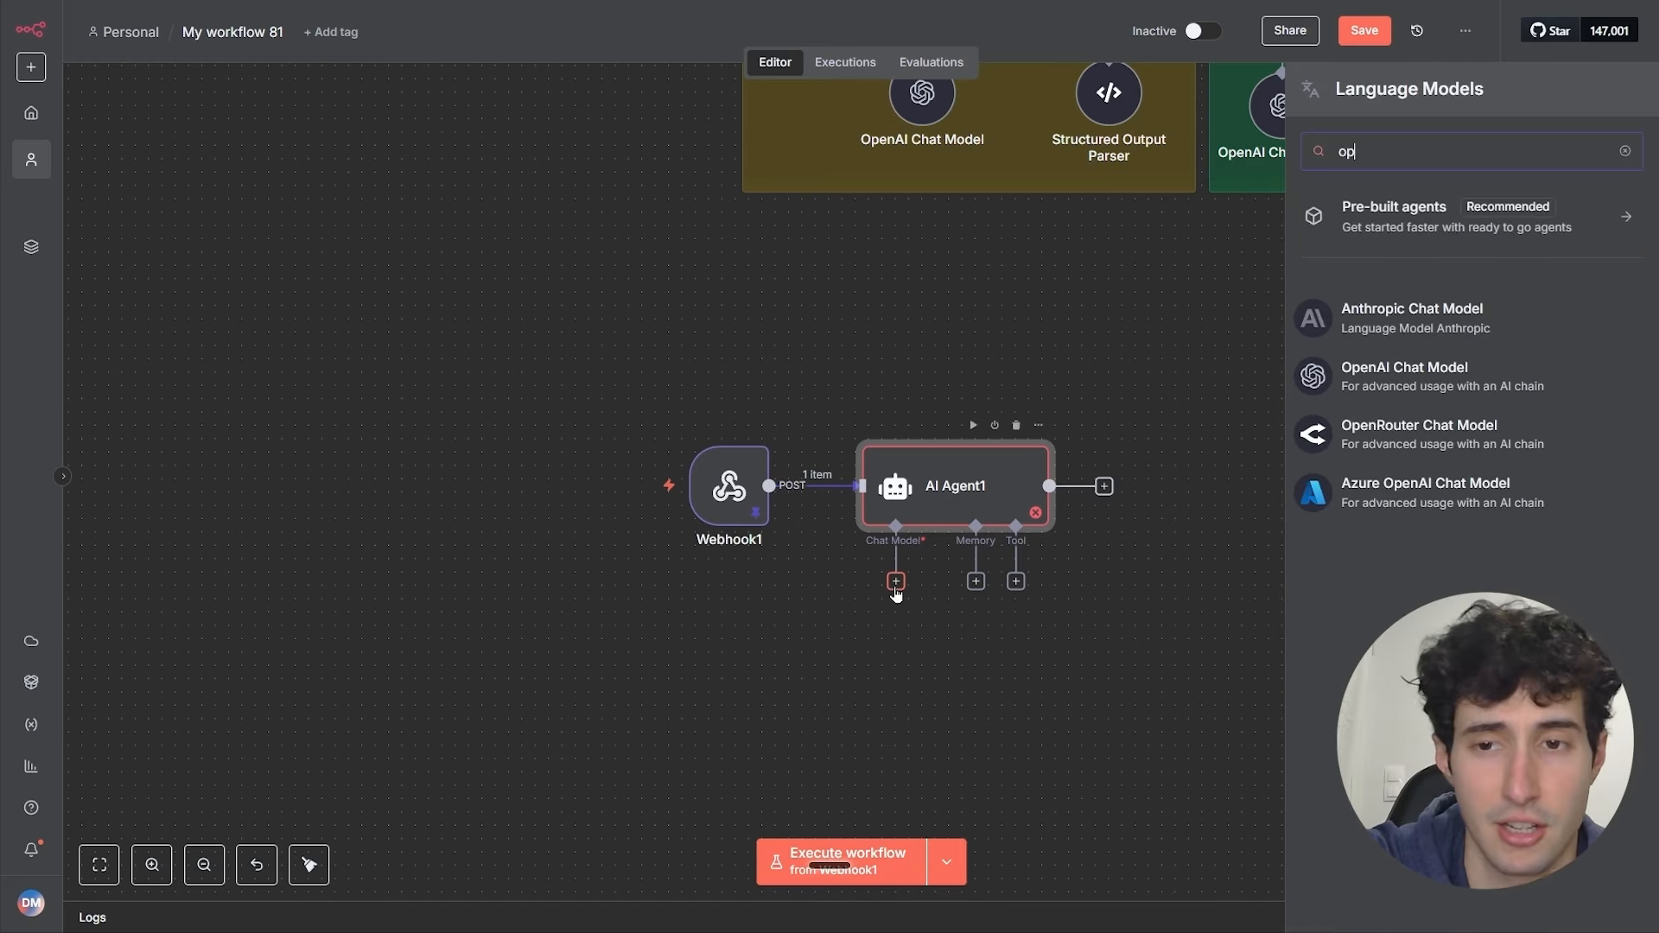
click(1454, 386)
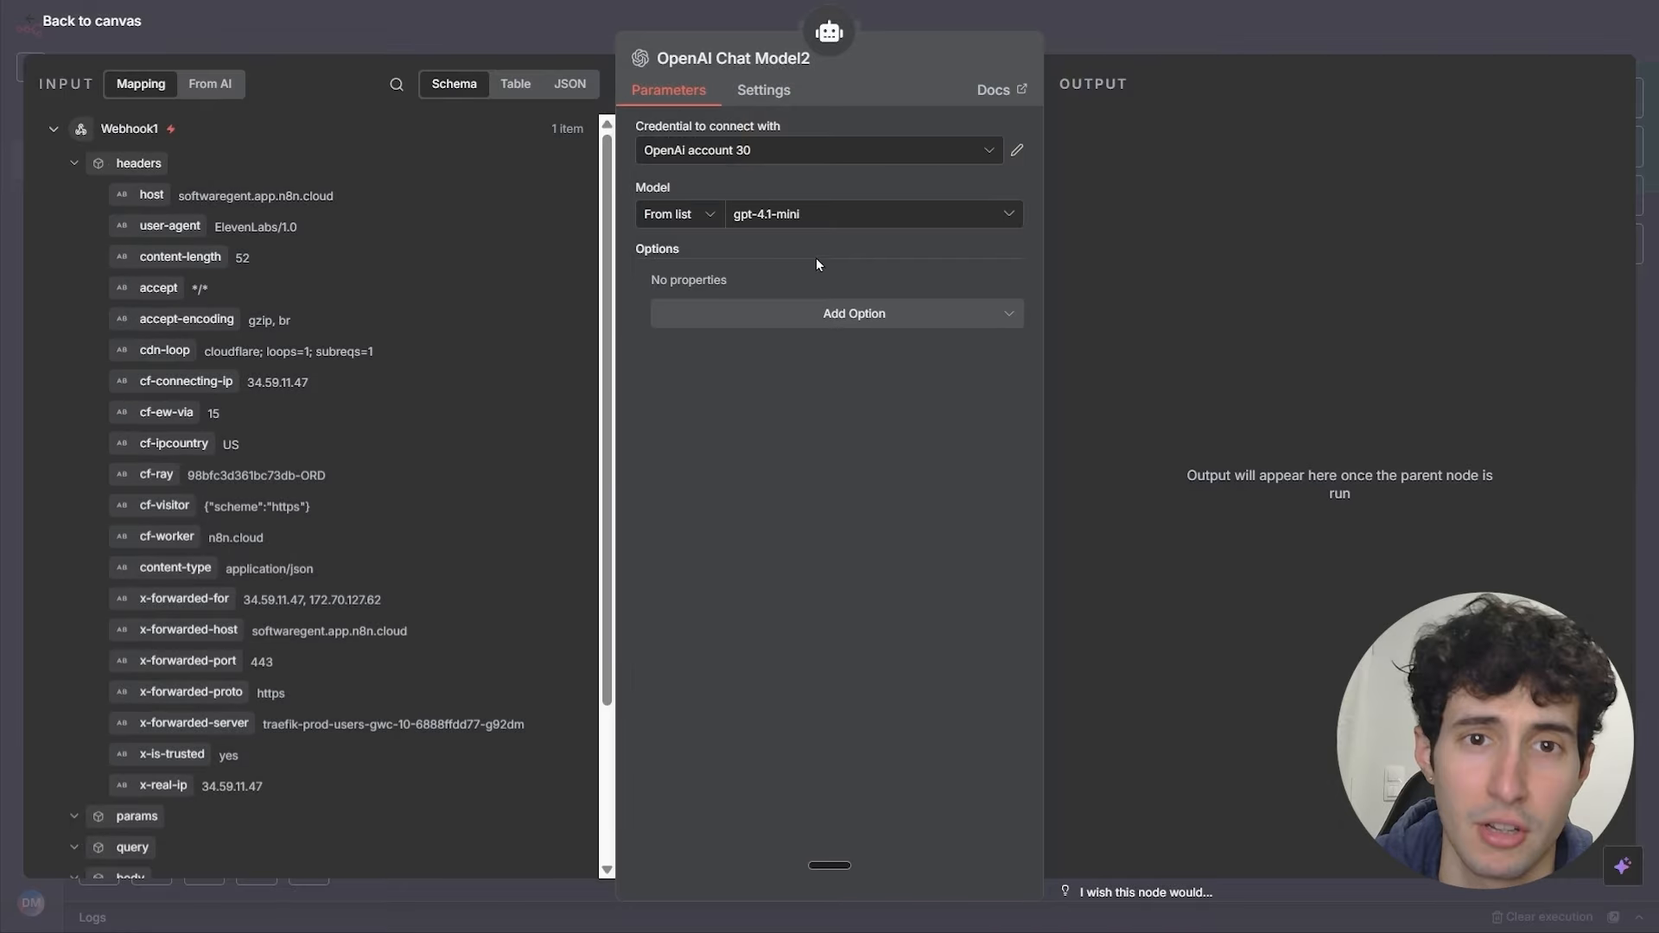
click(1184, 26)
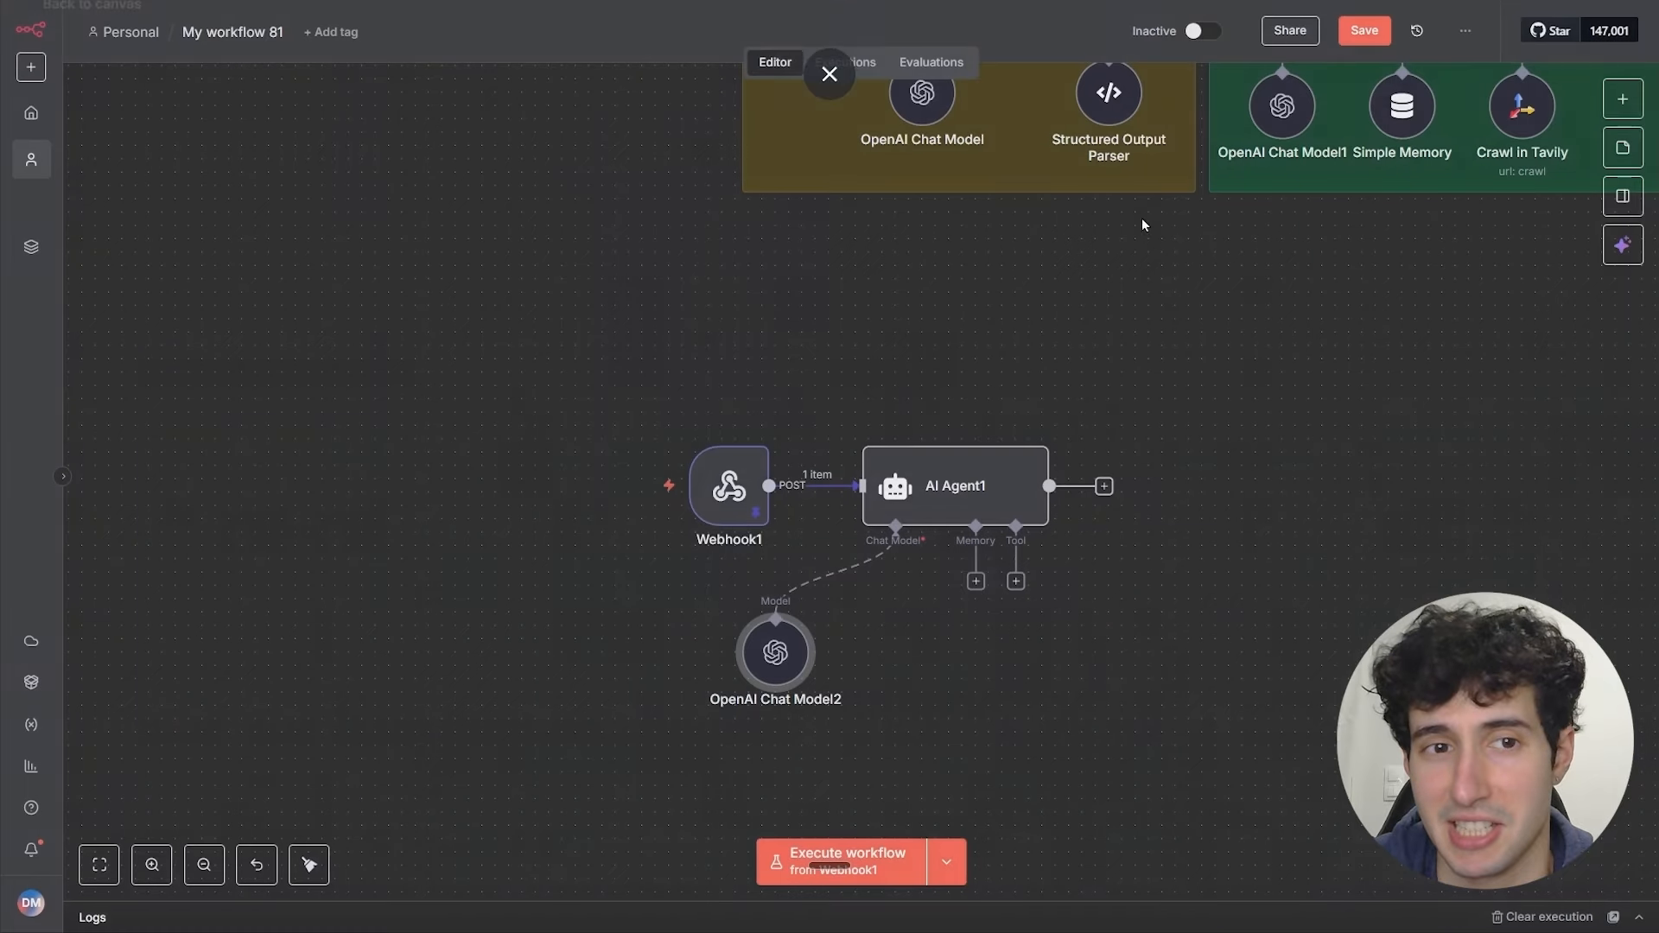
Step: Attach Simple Memory to AI Agent1 with the session ID defined below and Webhook1's x-real-ip header as its key
click(976, 581)
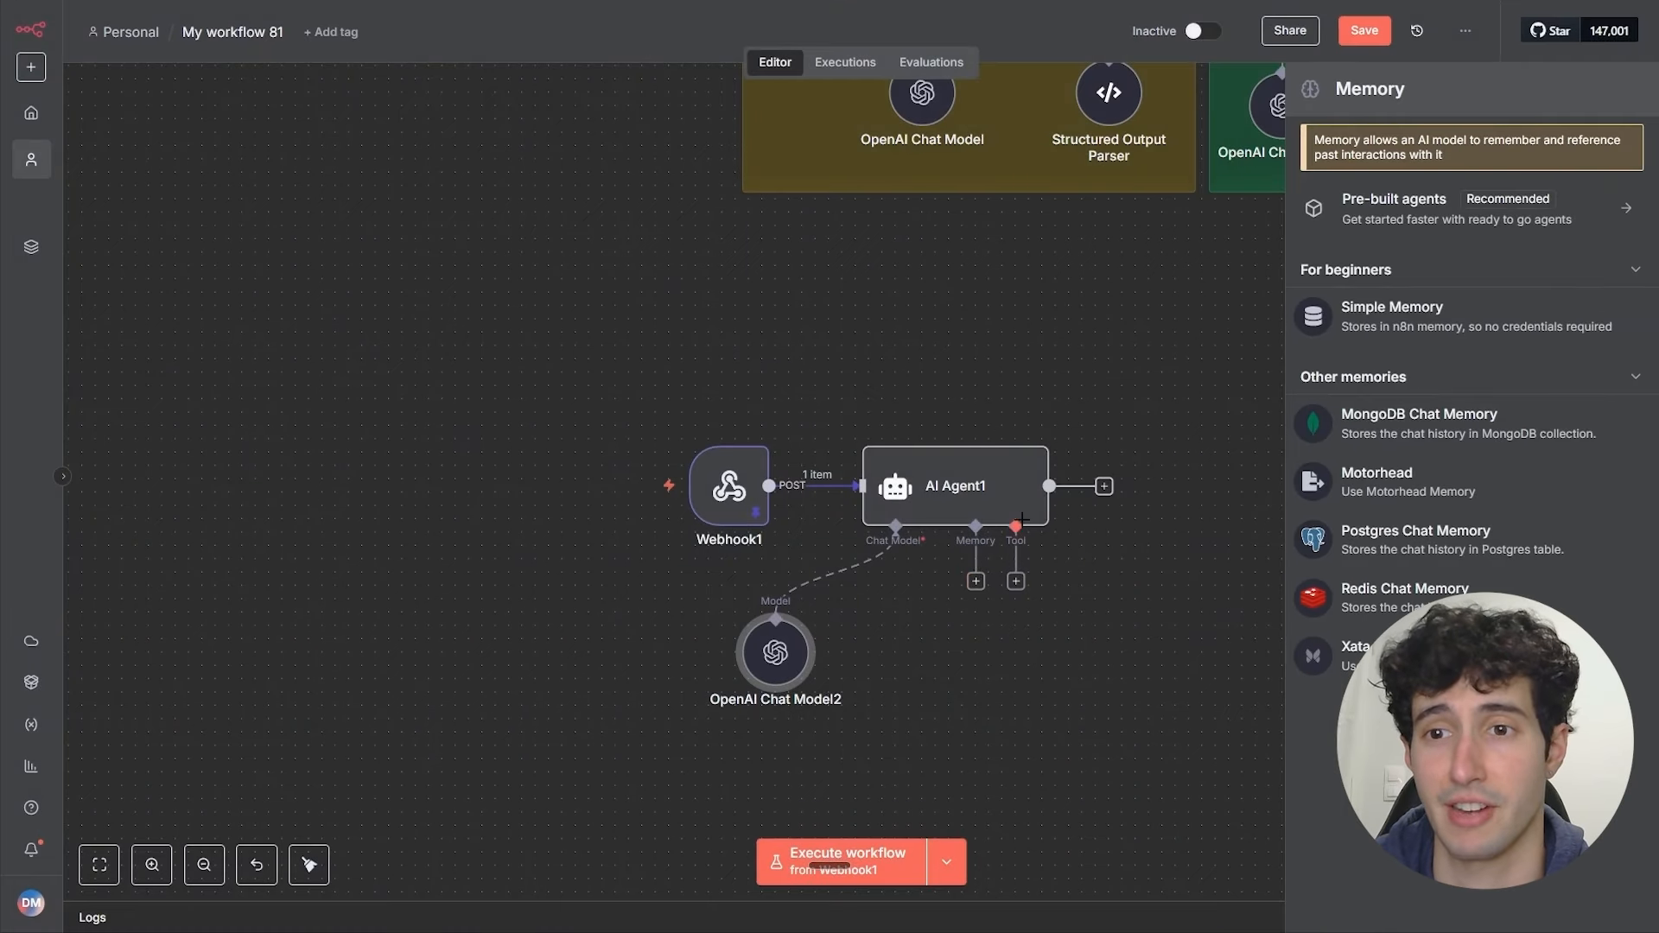
click(1424, 319)
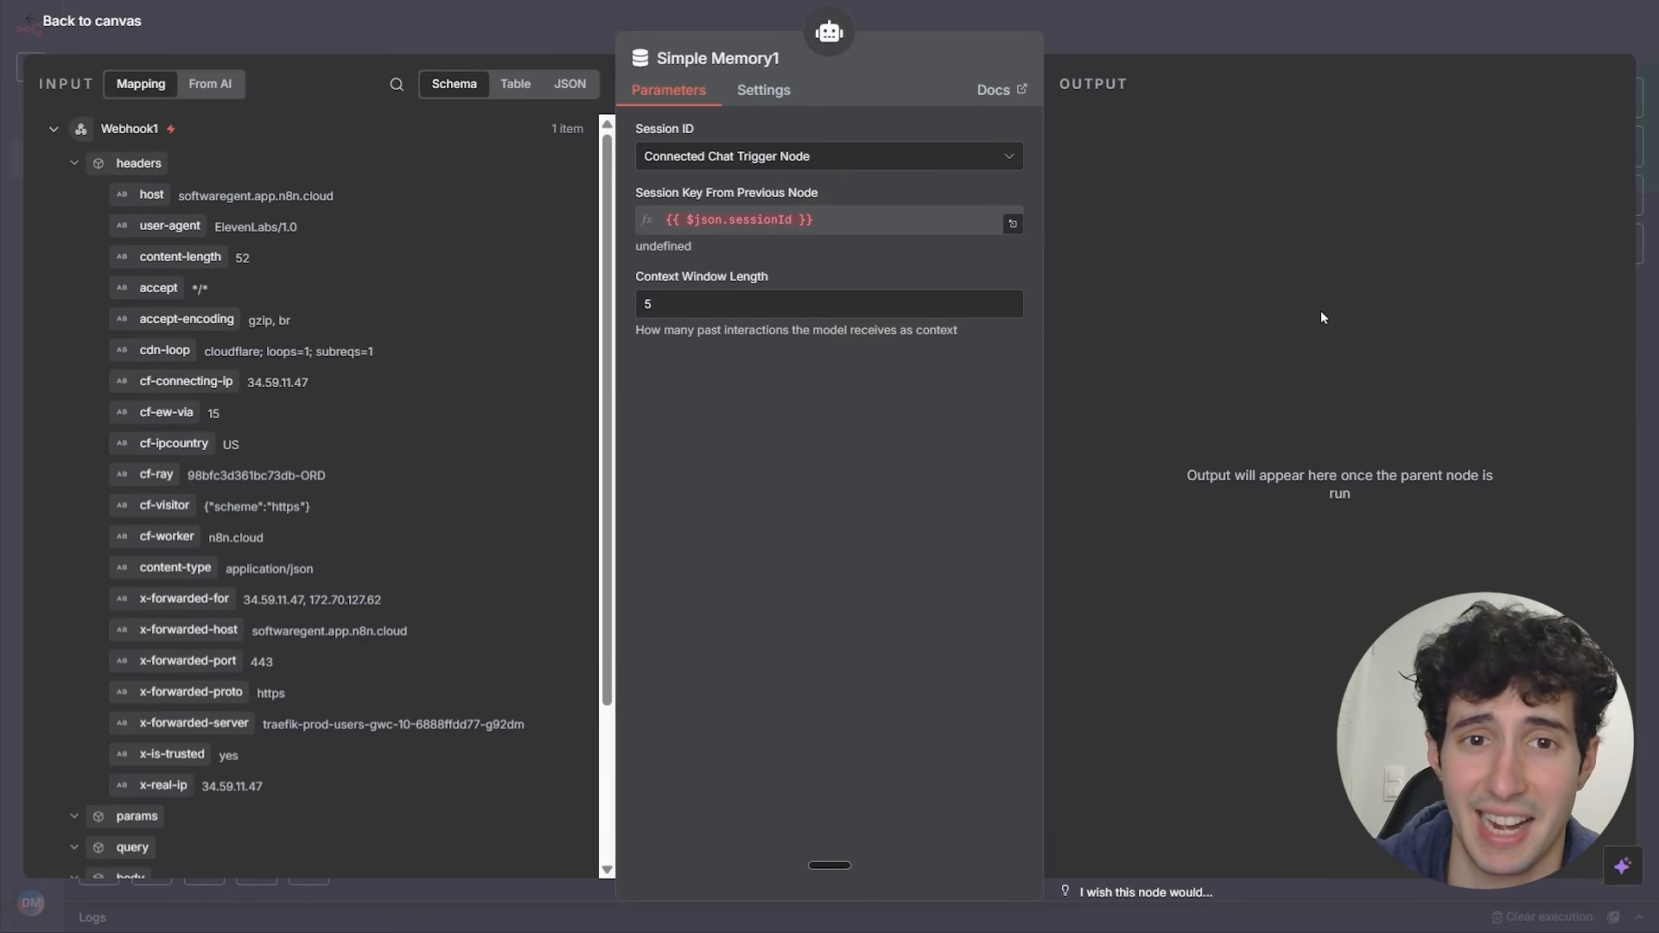
click(760, 156)
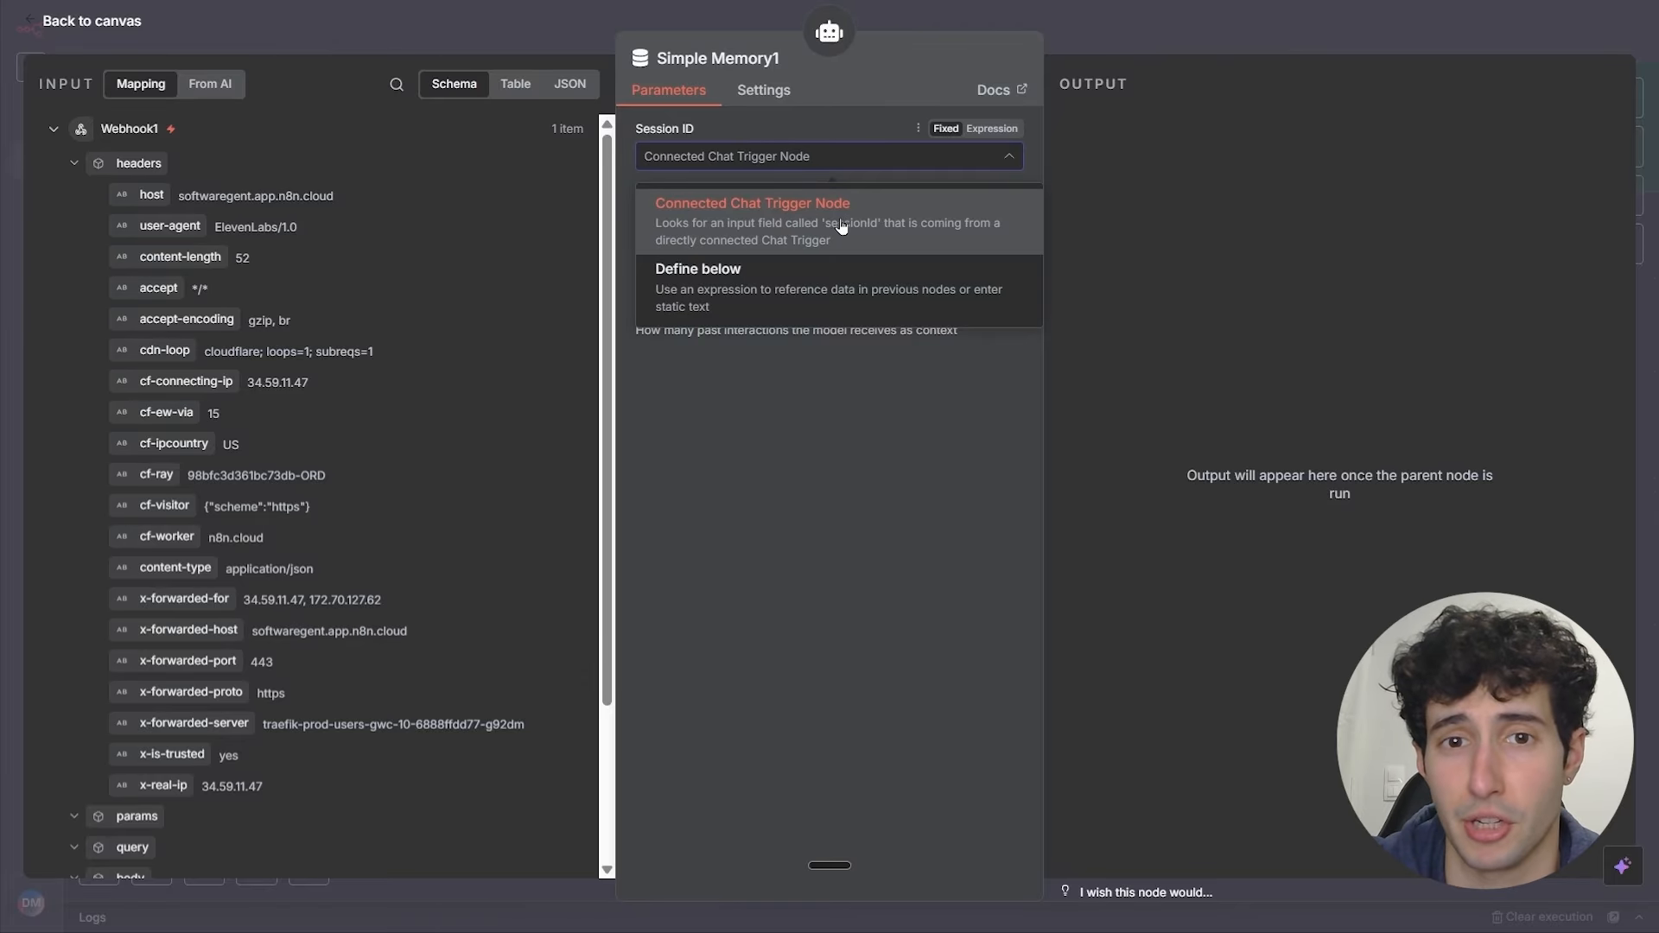
click(694, 303)
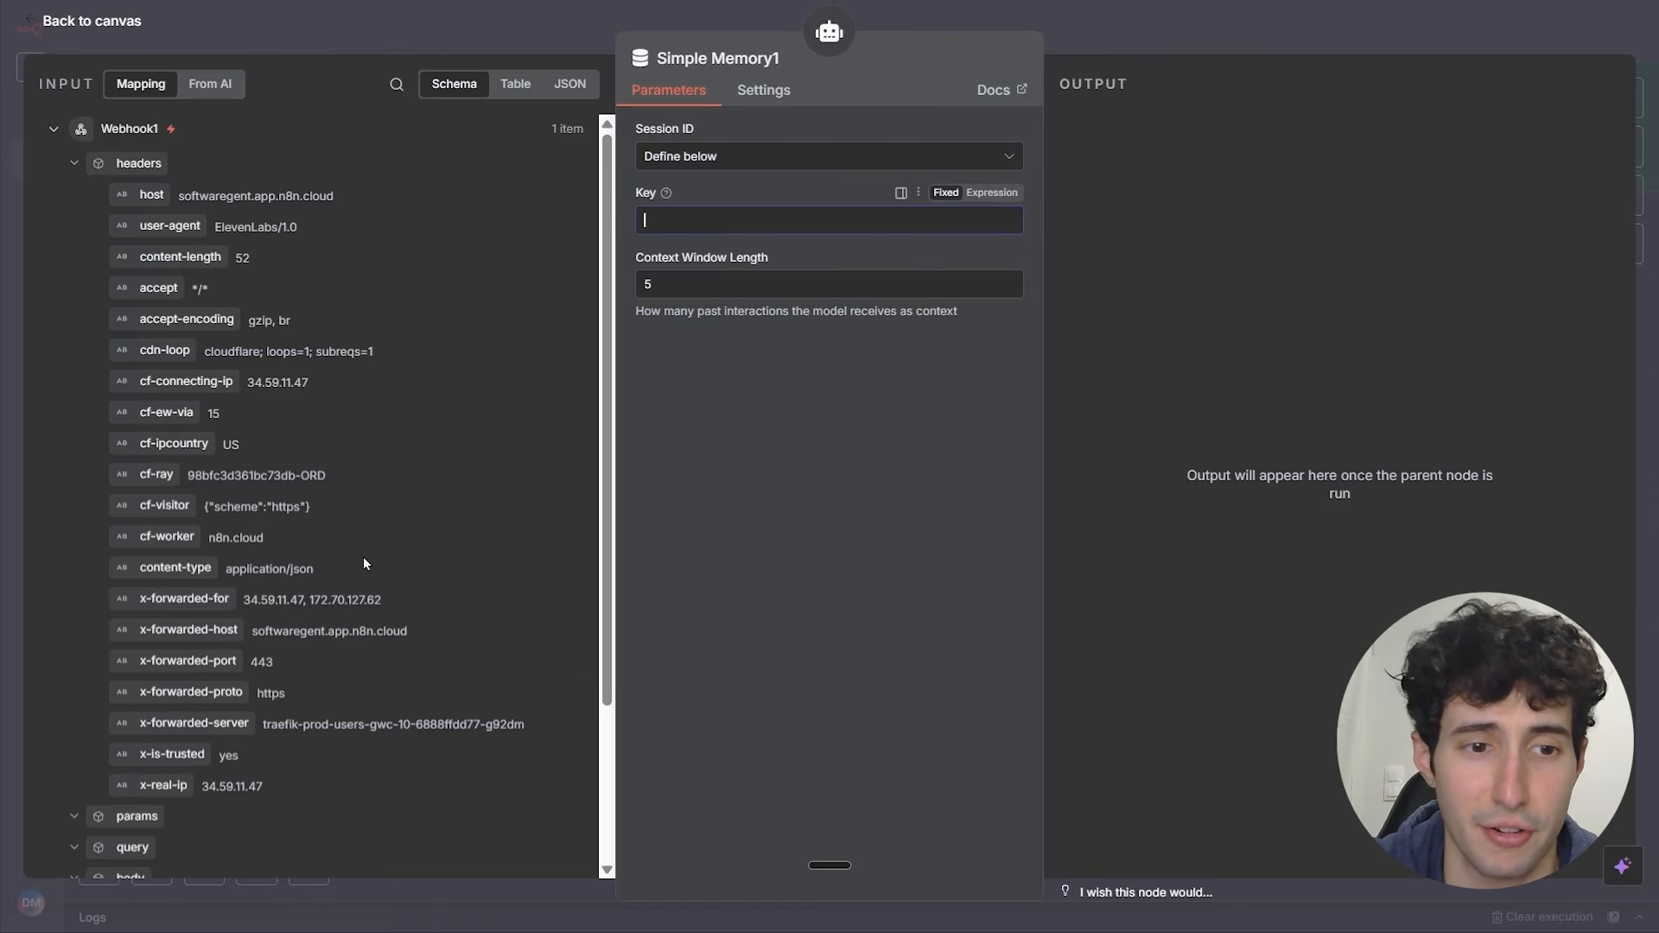
drag(142, 786, 695, 218)
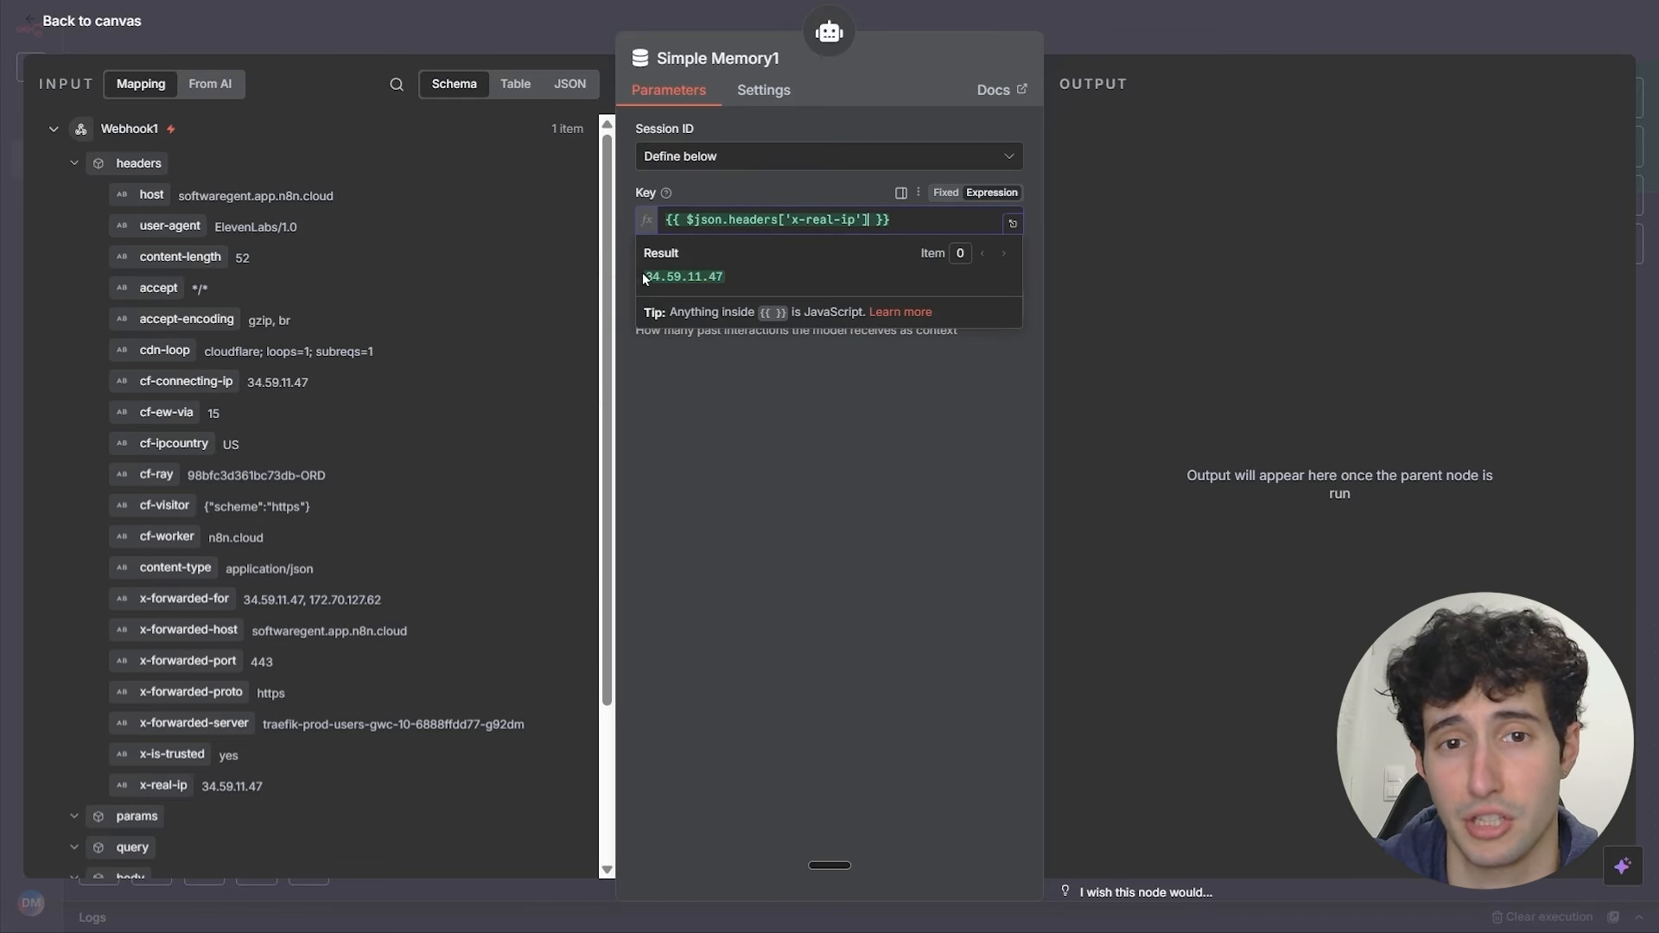
Step: Set the Simple Memory's context window length to 100
click(698, 293)
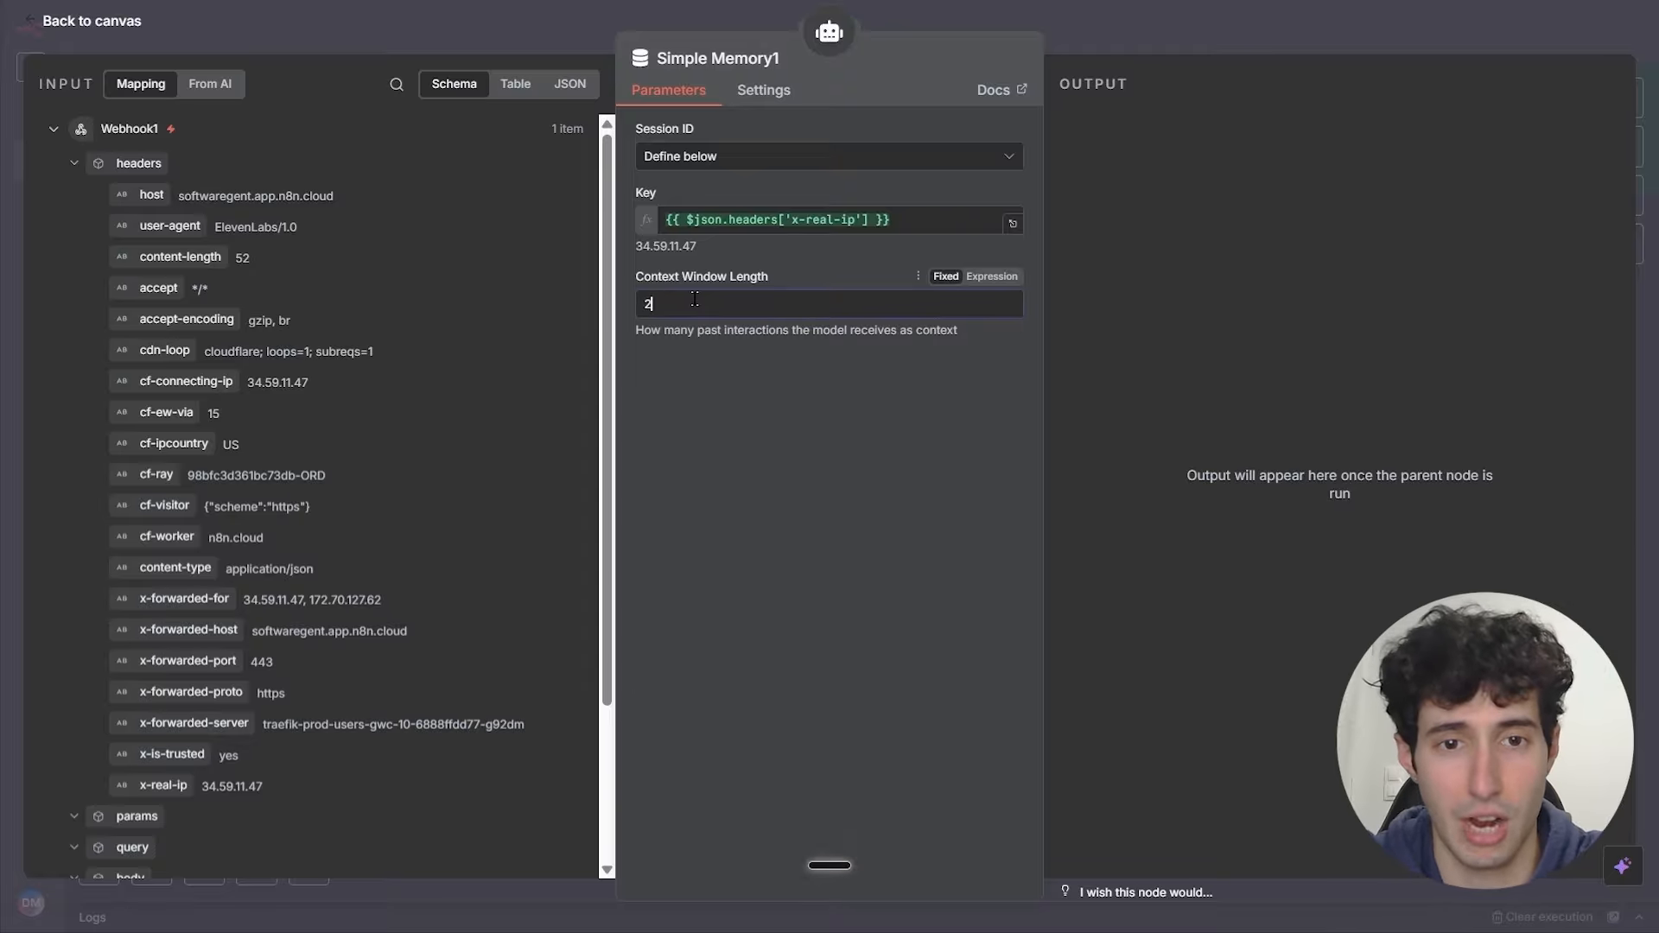
key(BackSpace)
text(10)
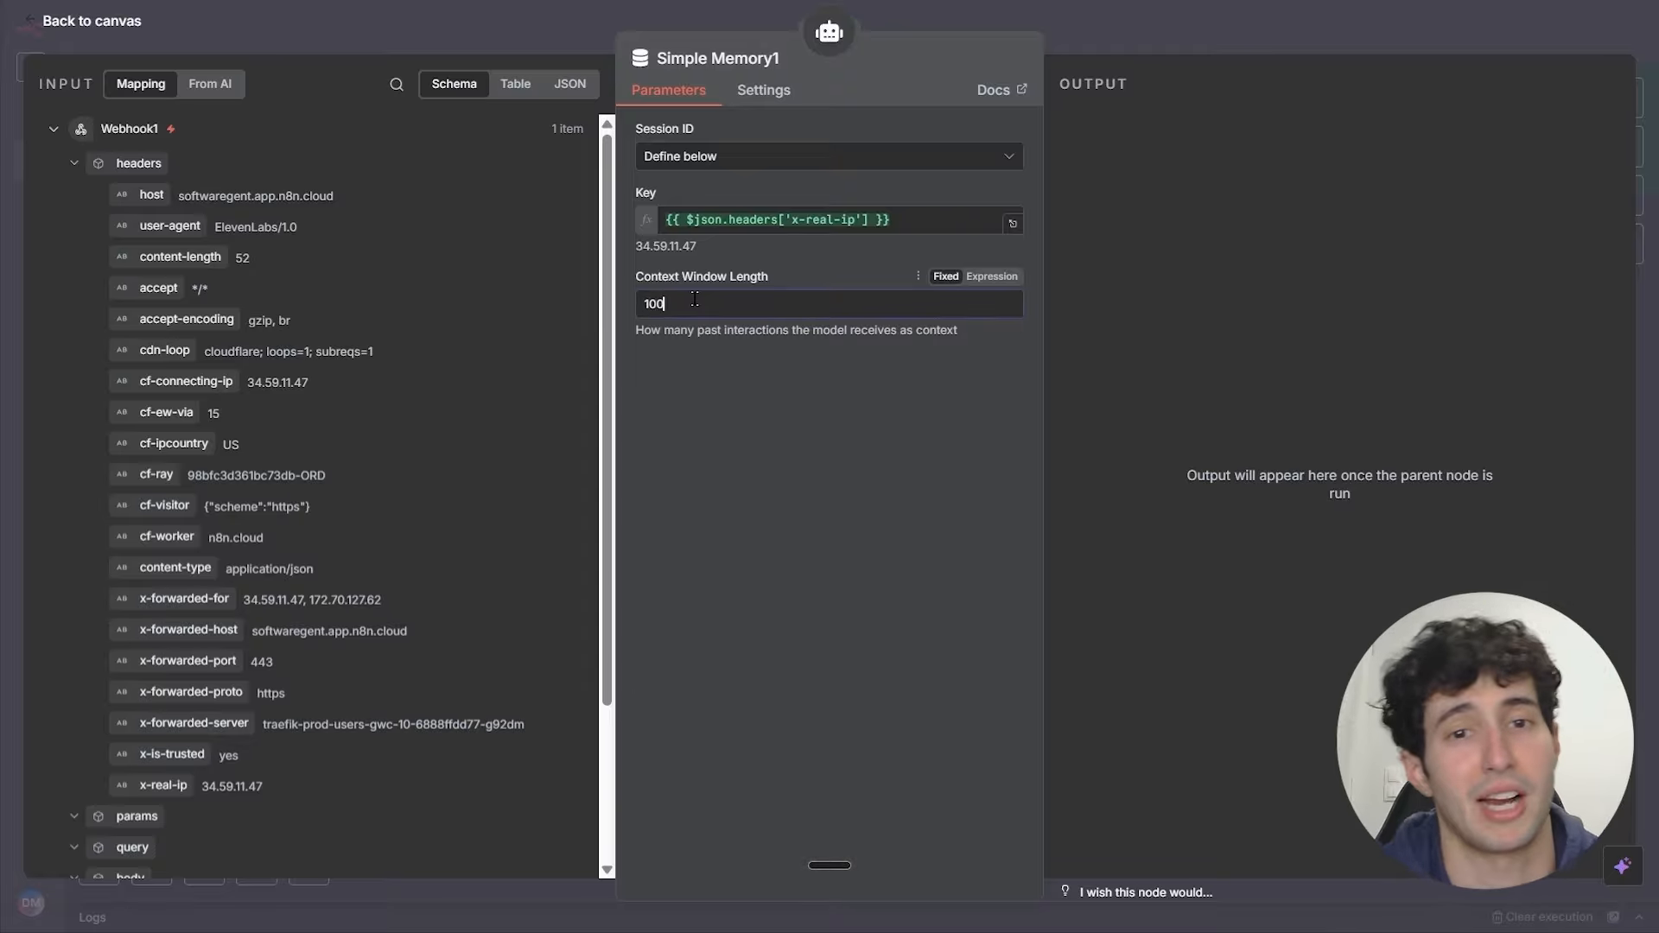
text(0)
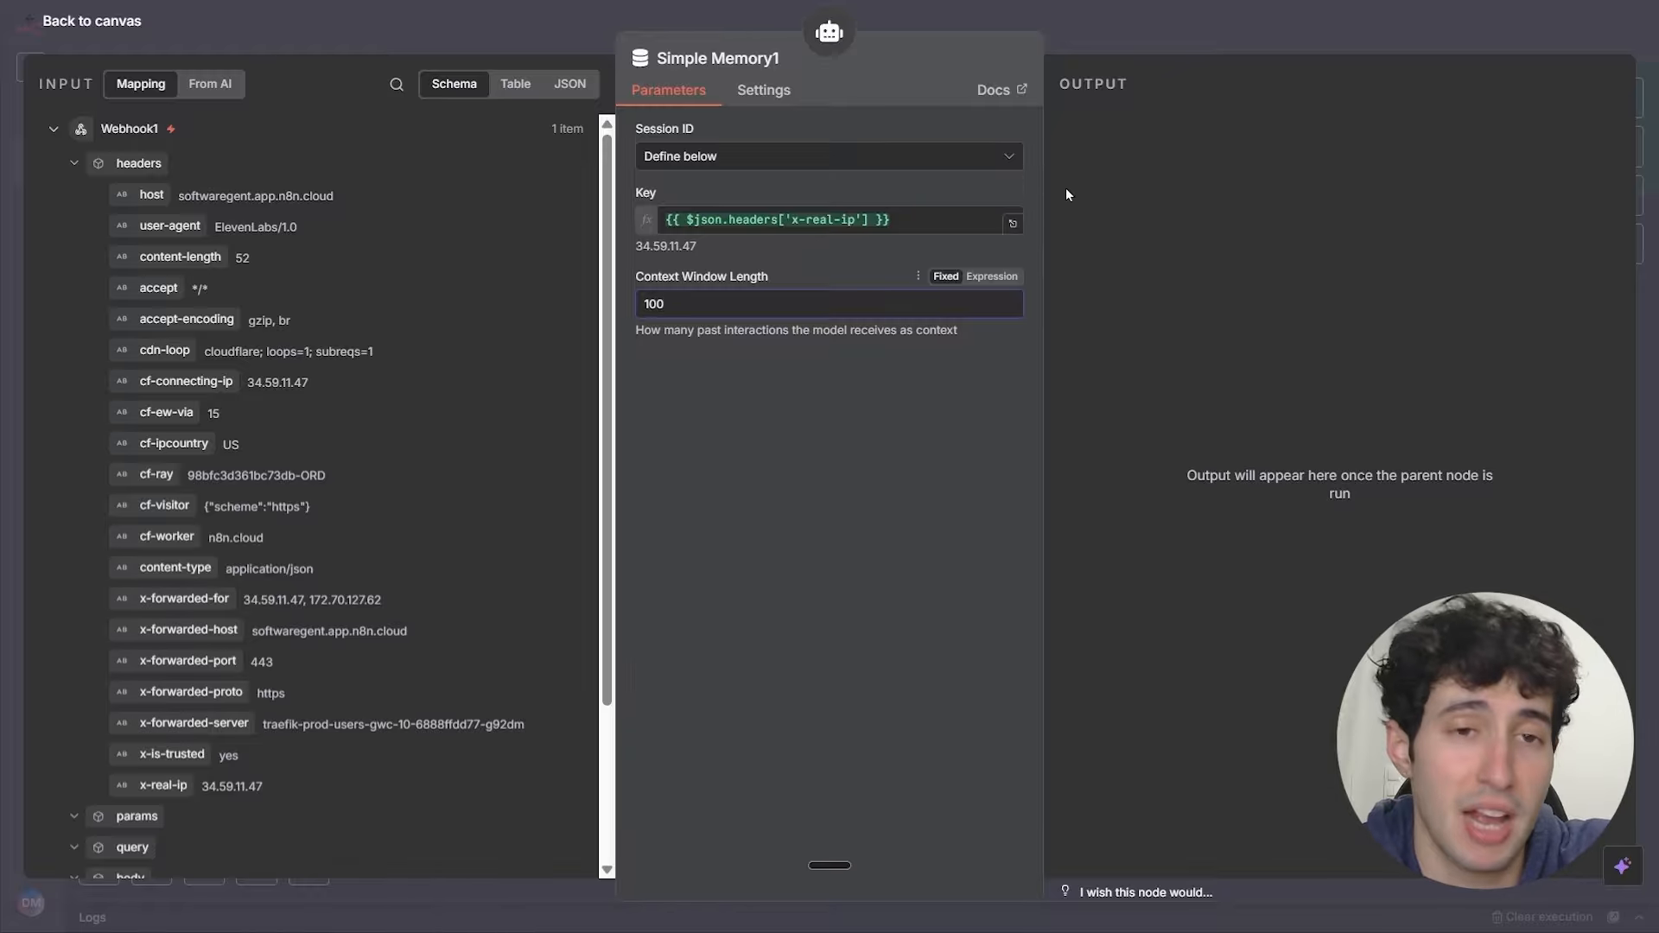
Step: Attach a Google Calendar tool to AI Agent1 for creating events in the account's Gmail calendar, with Start and End defined by the model
key(Escape)
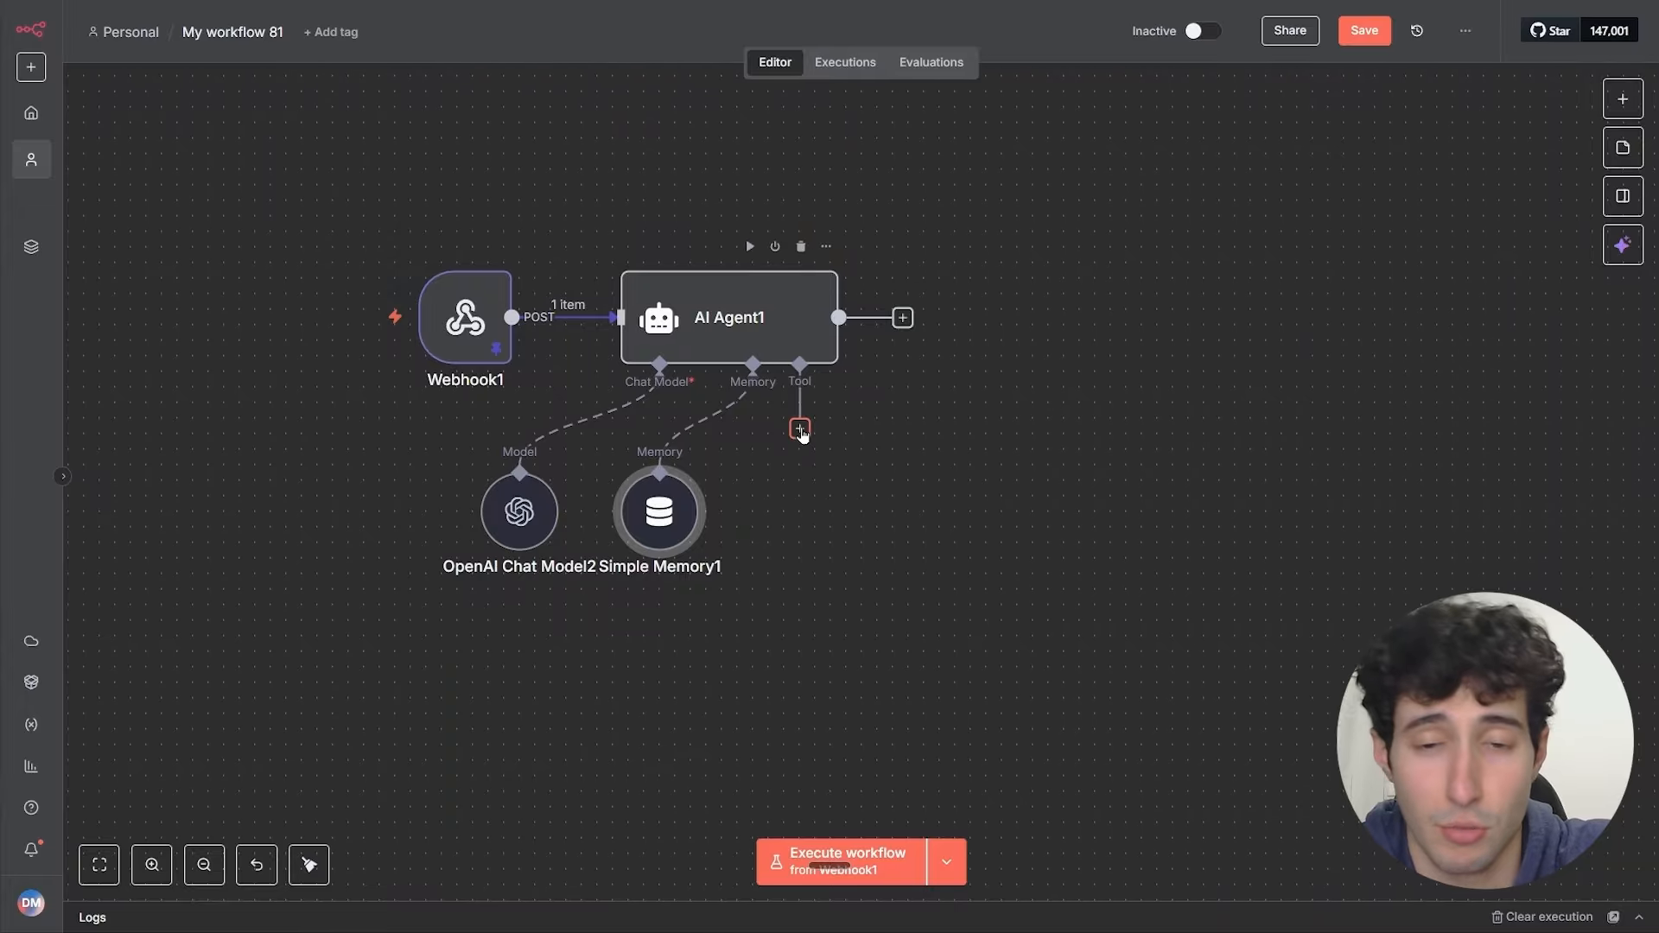
drag(802, 434, 821, 449)
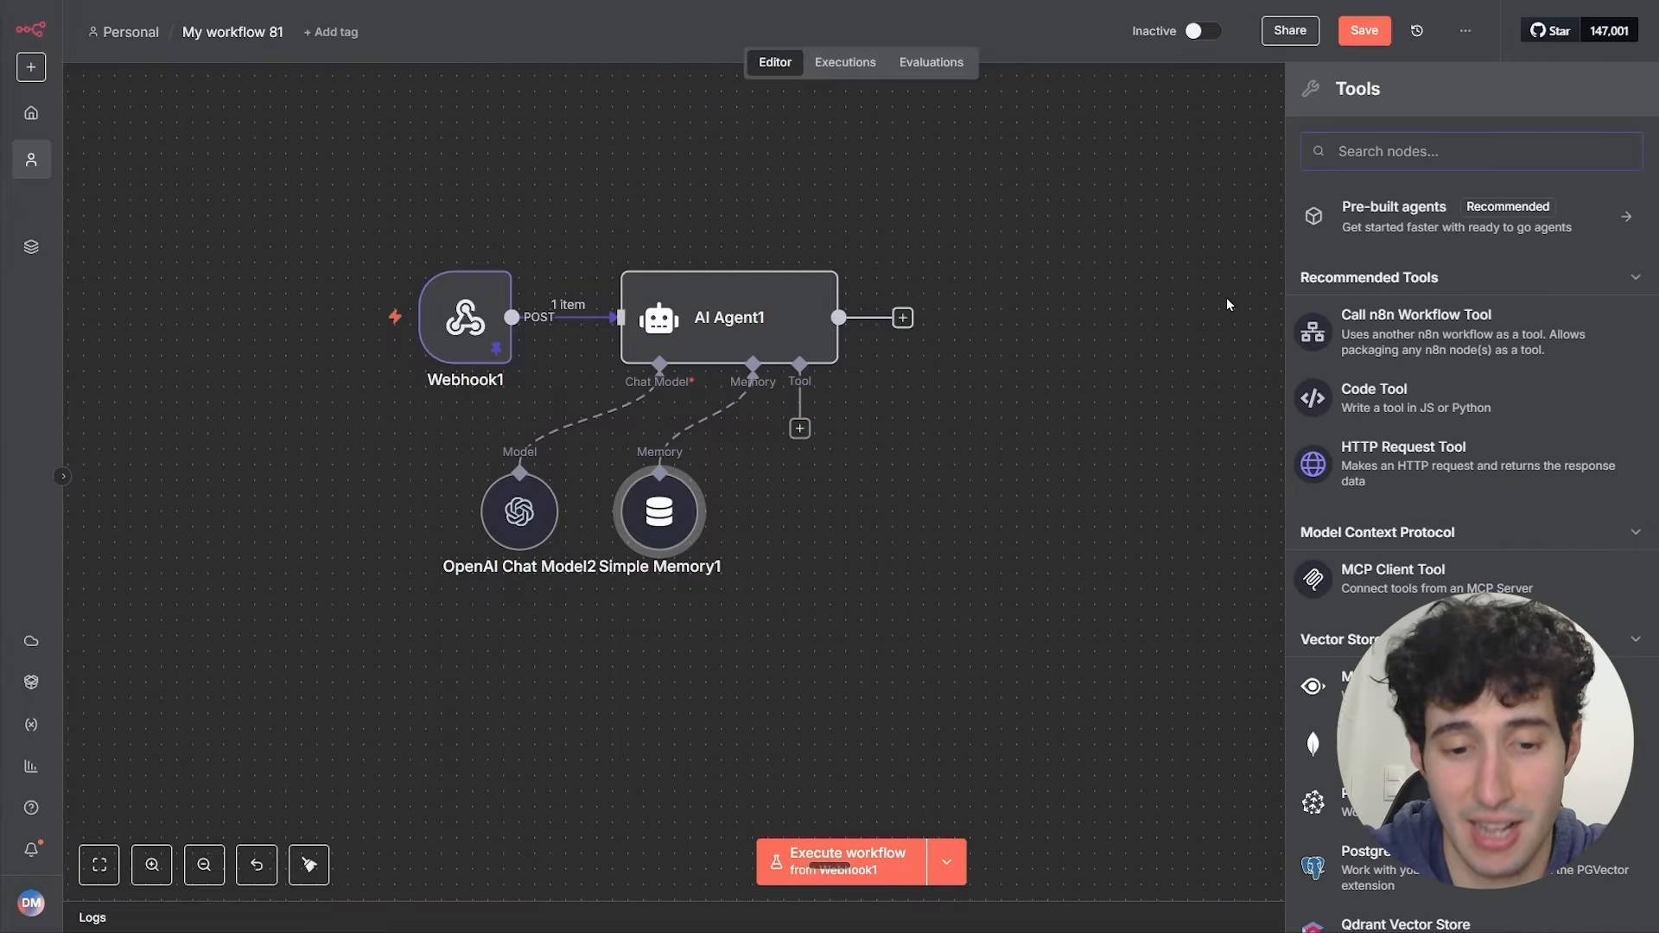
text(ggogle cakl)
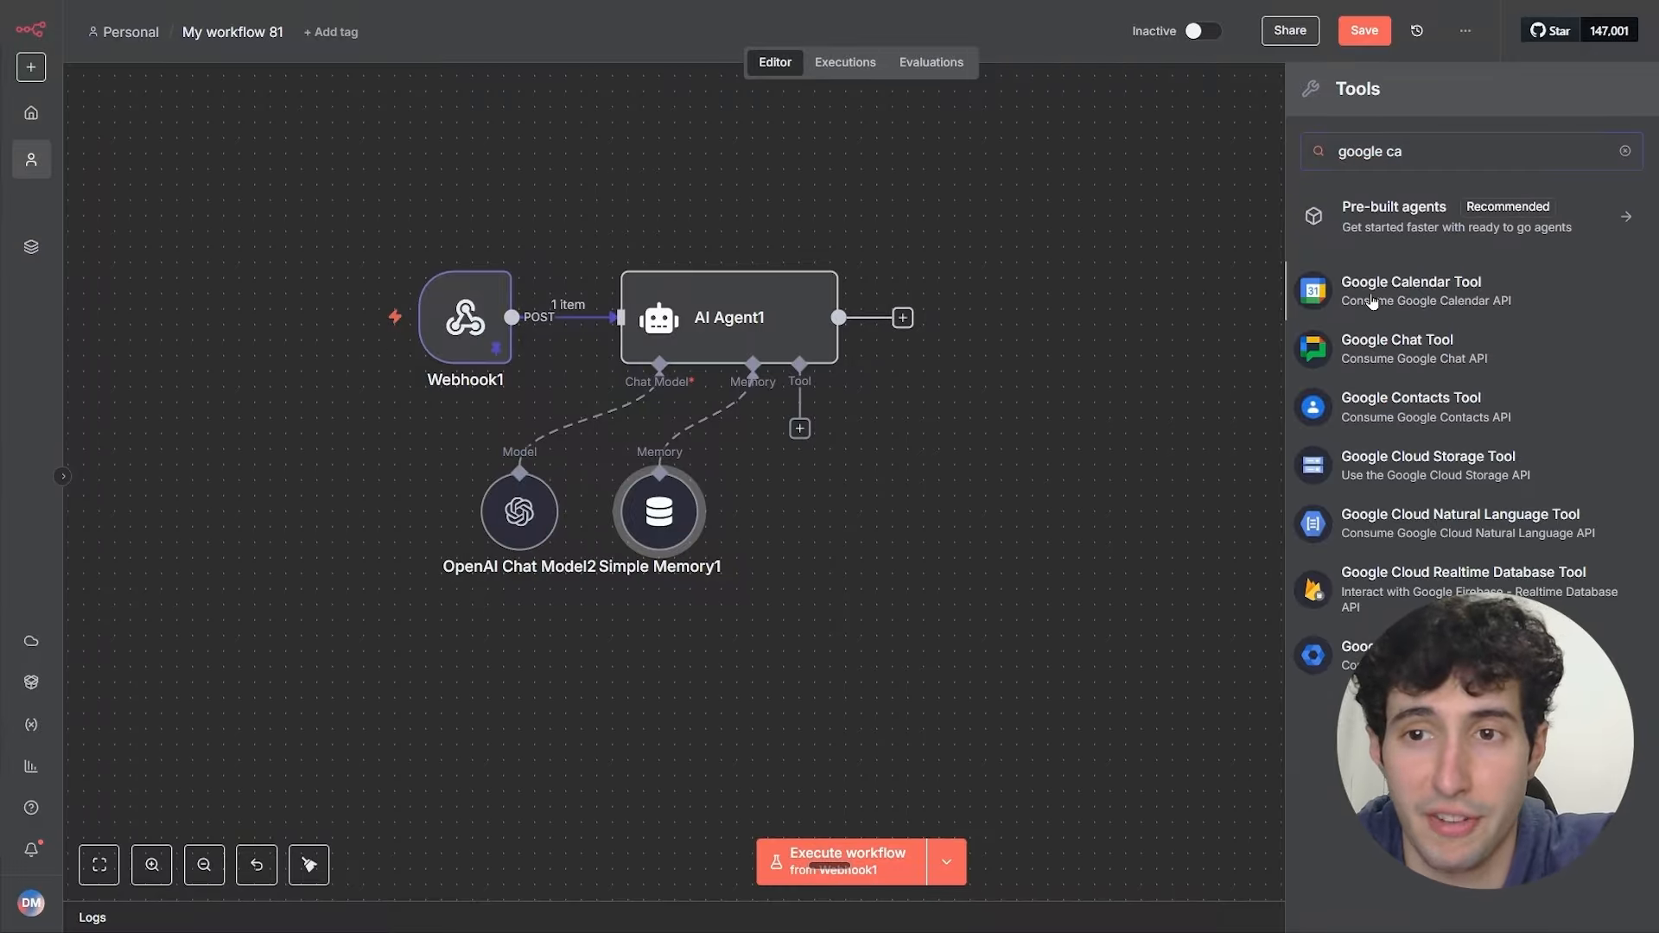
click(1372, 299)
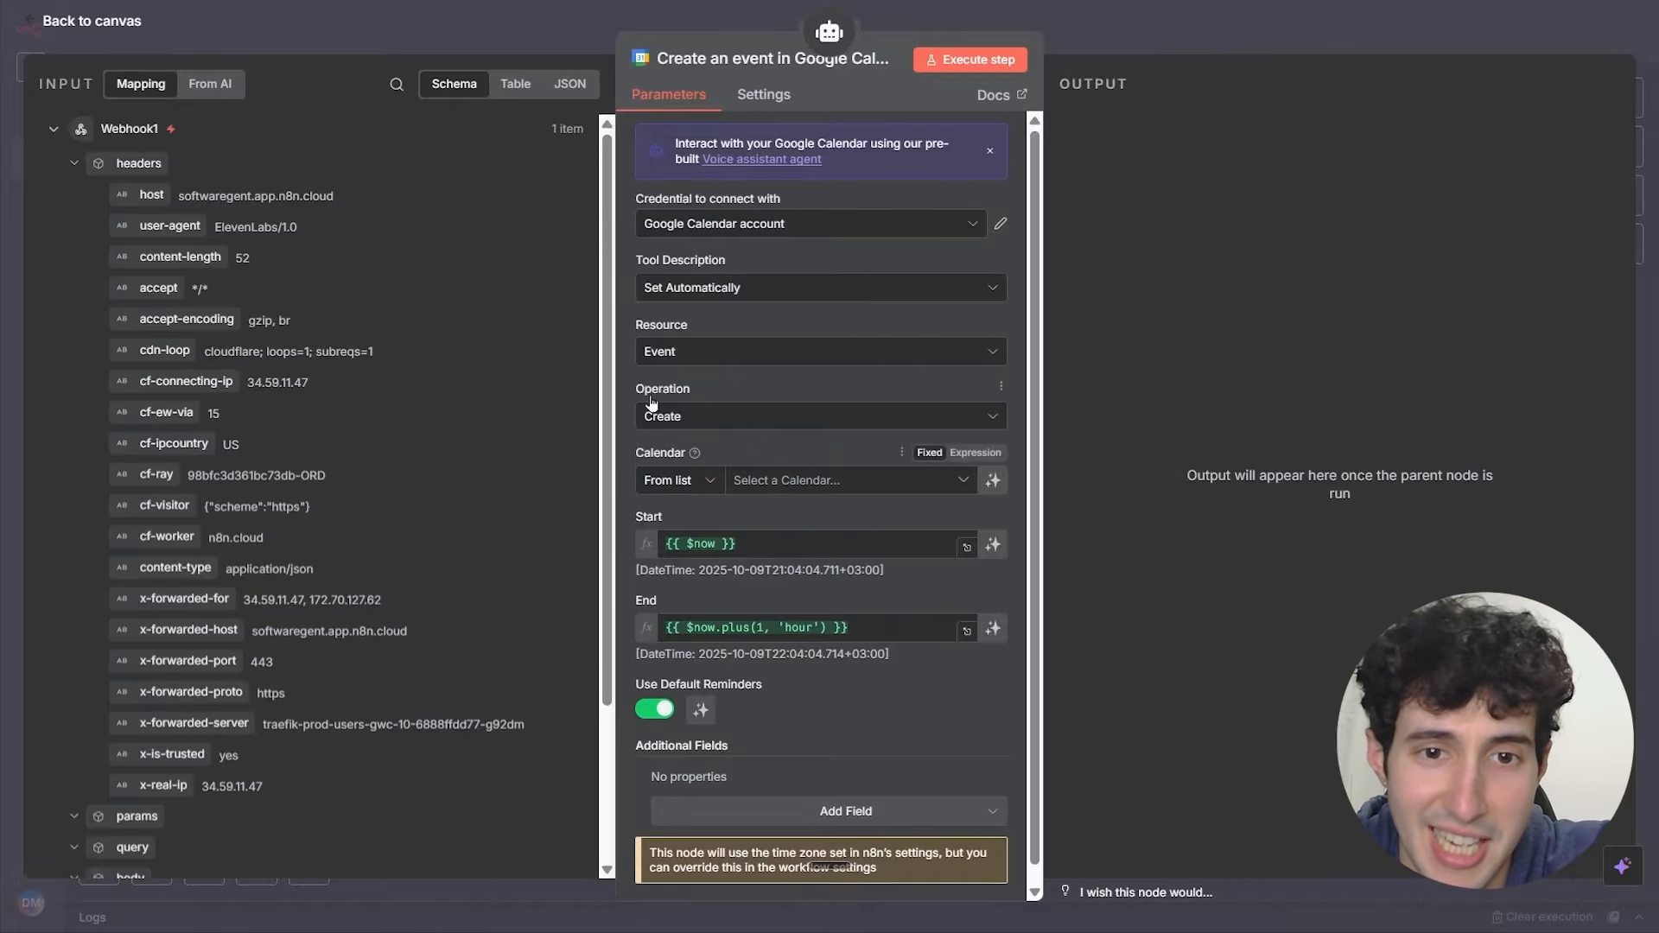
click(766, 485)
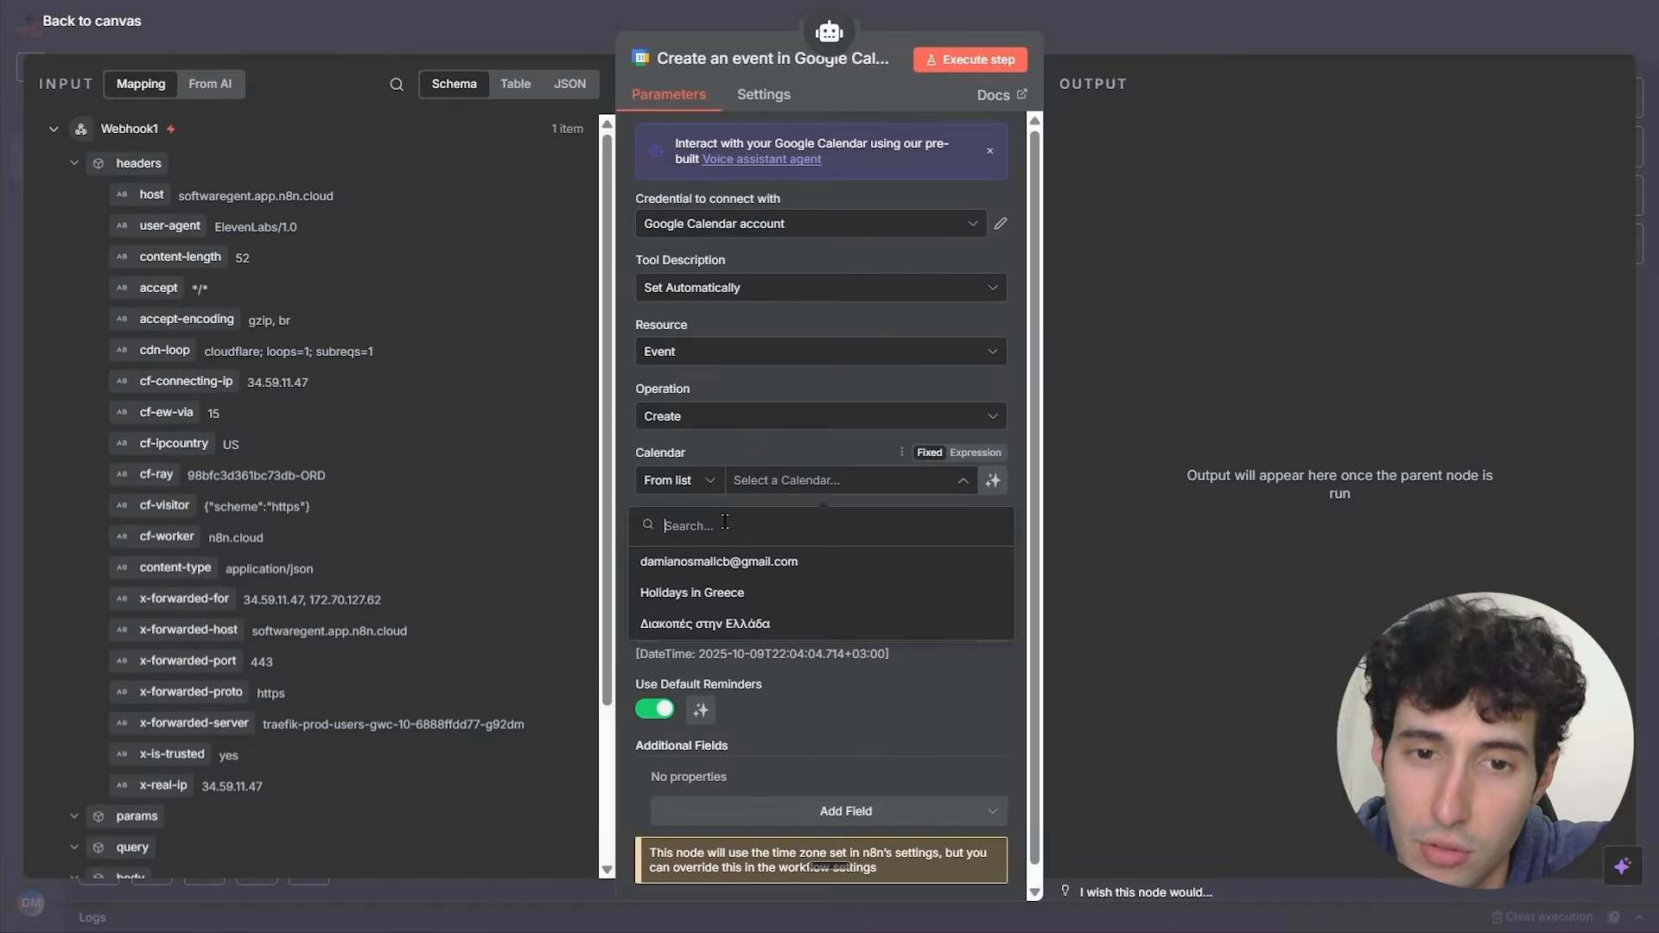
click(686, 568)
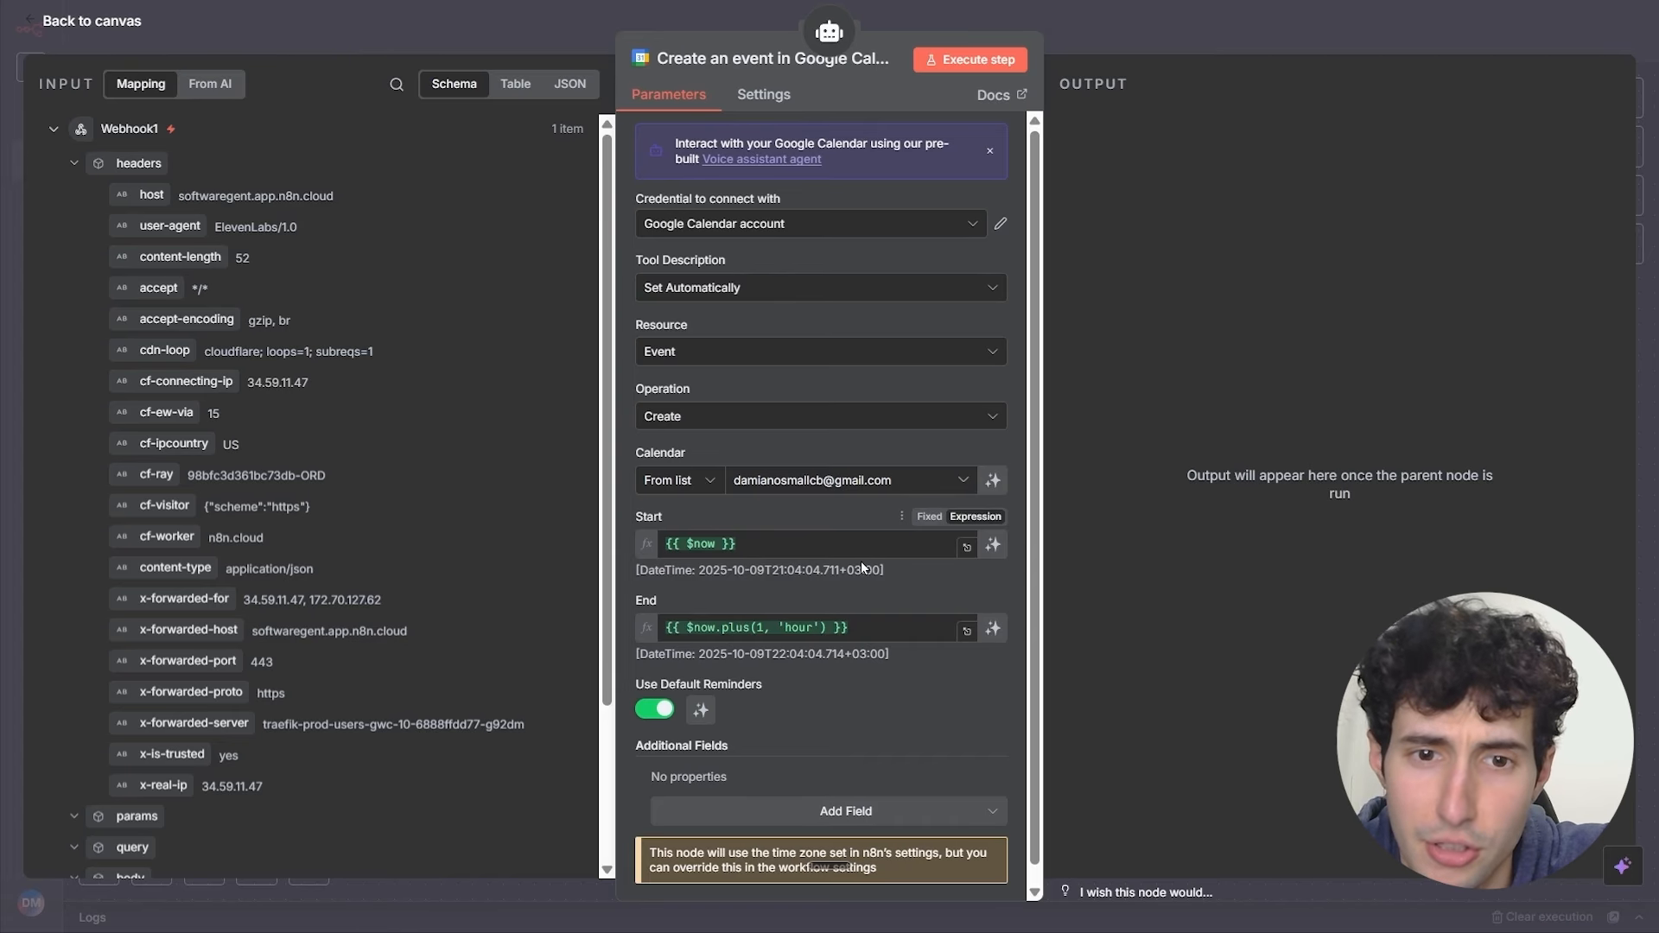
click(993, 546)
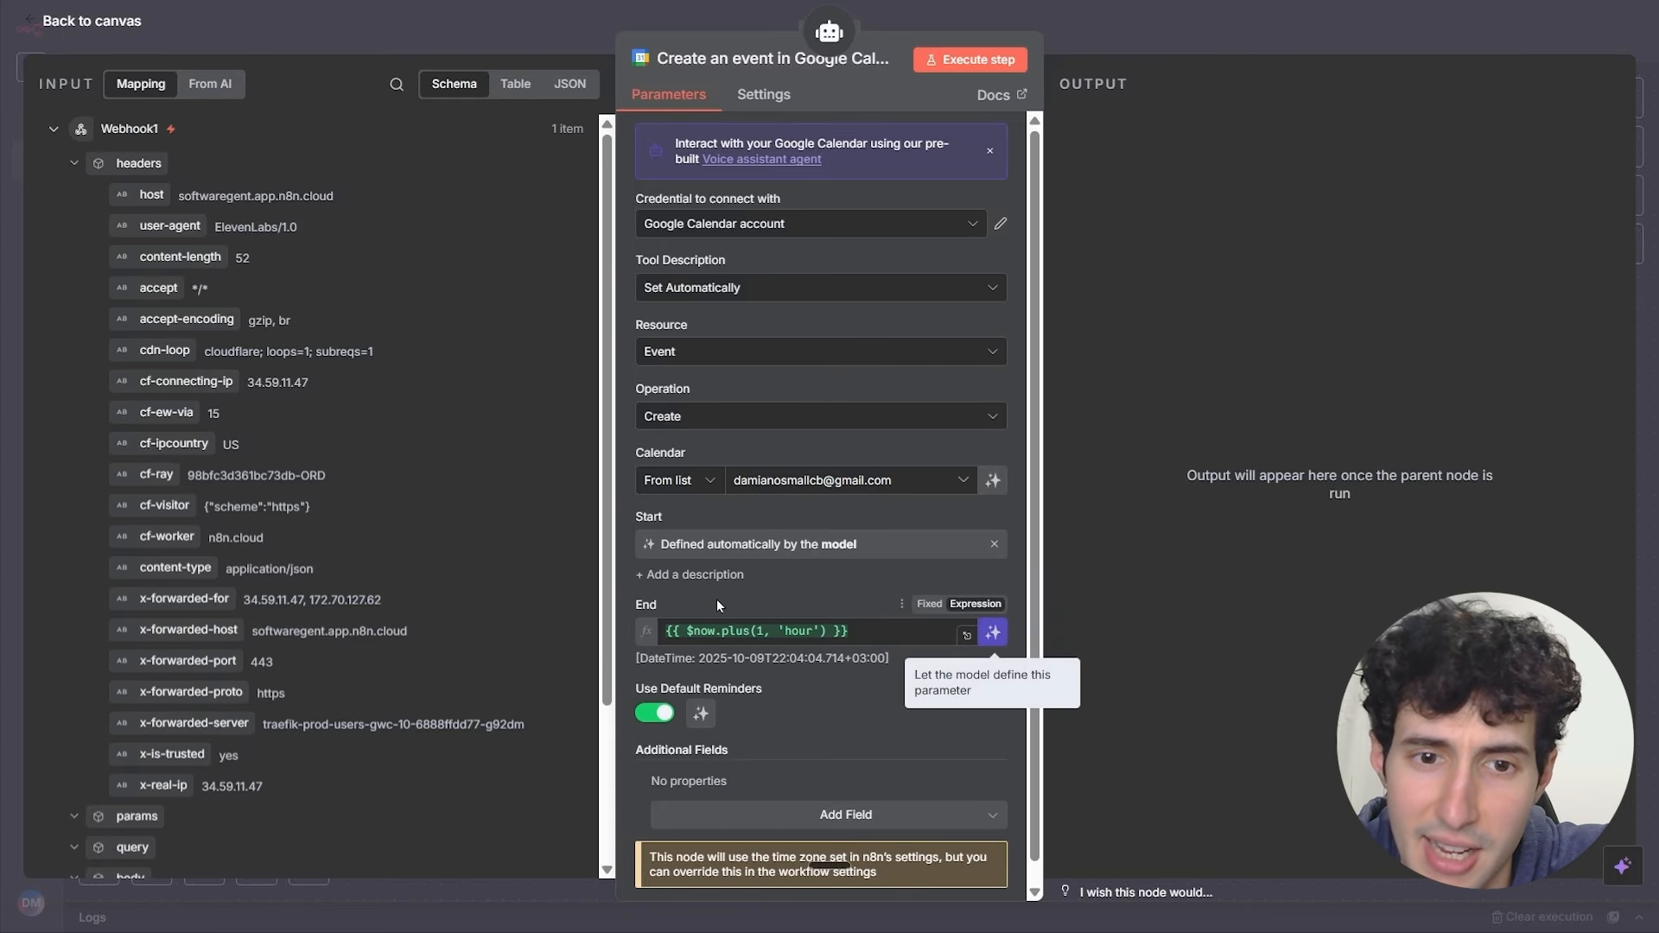
Step: Add model-defined Description and Summary fields to the create-event tool and place its node well to the right of the Simple Memory node
click(760, 794)
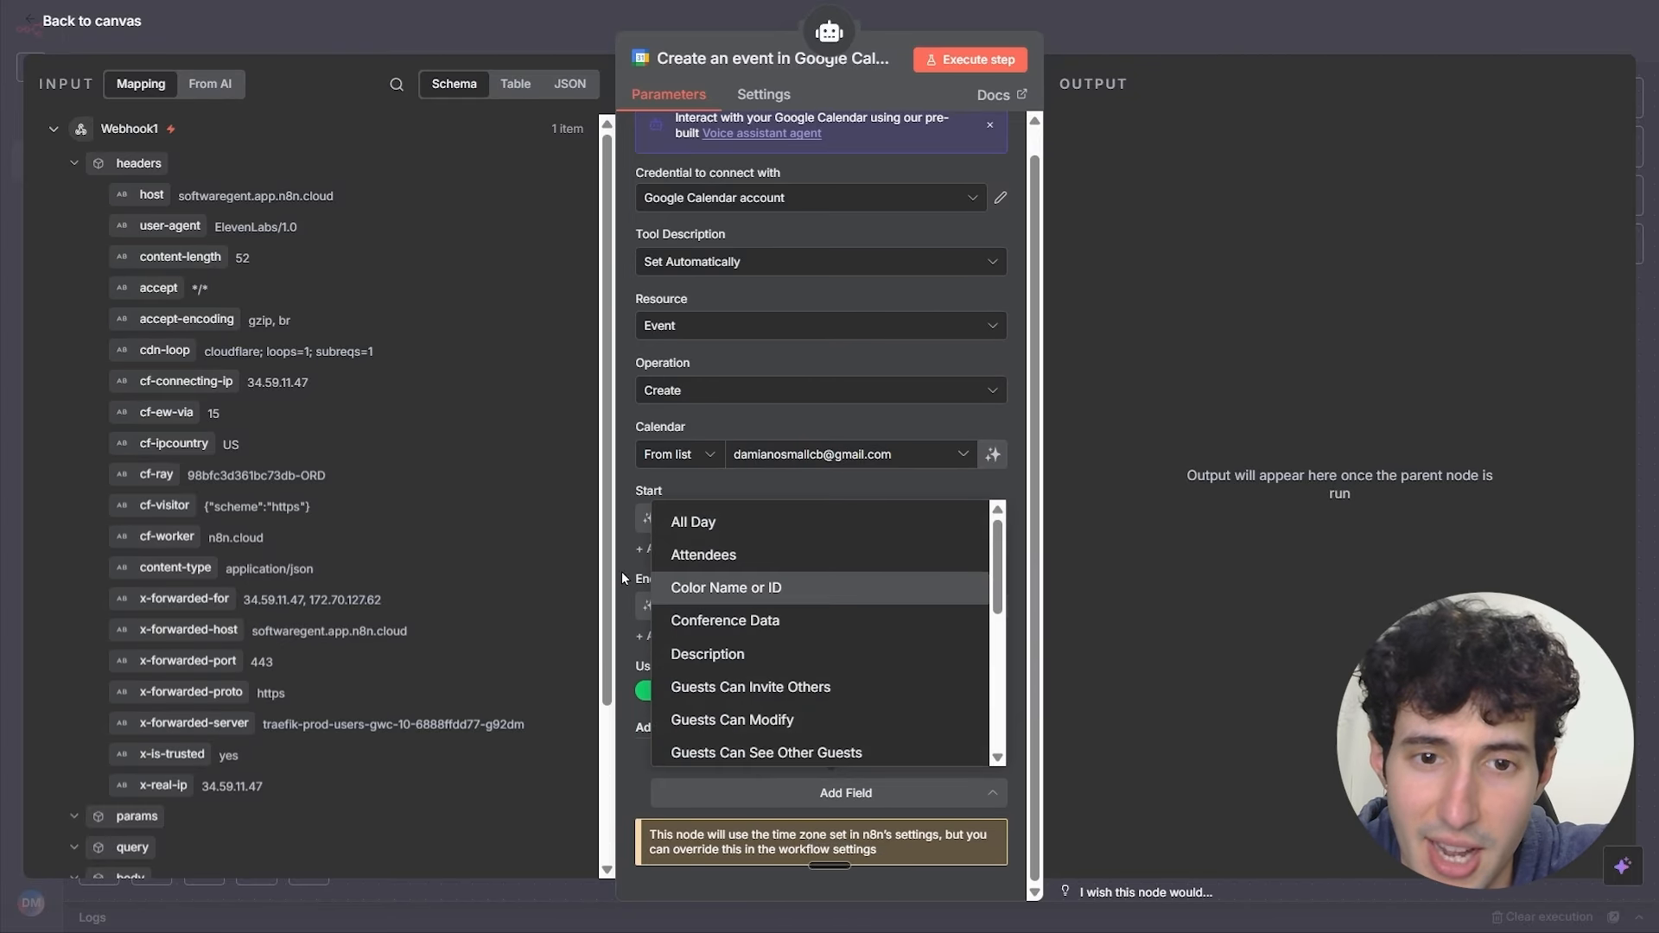
click(705, 654)
scroll(740, 676, down, 1)
click(993, 752)
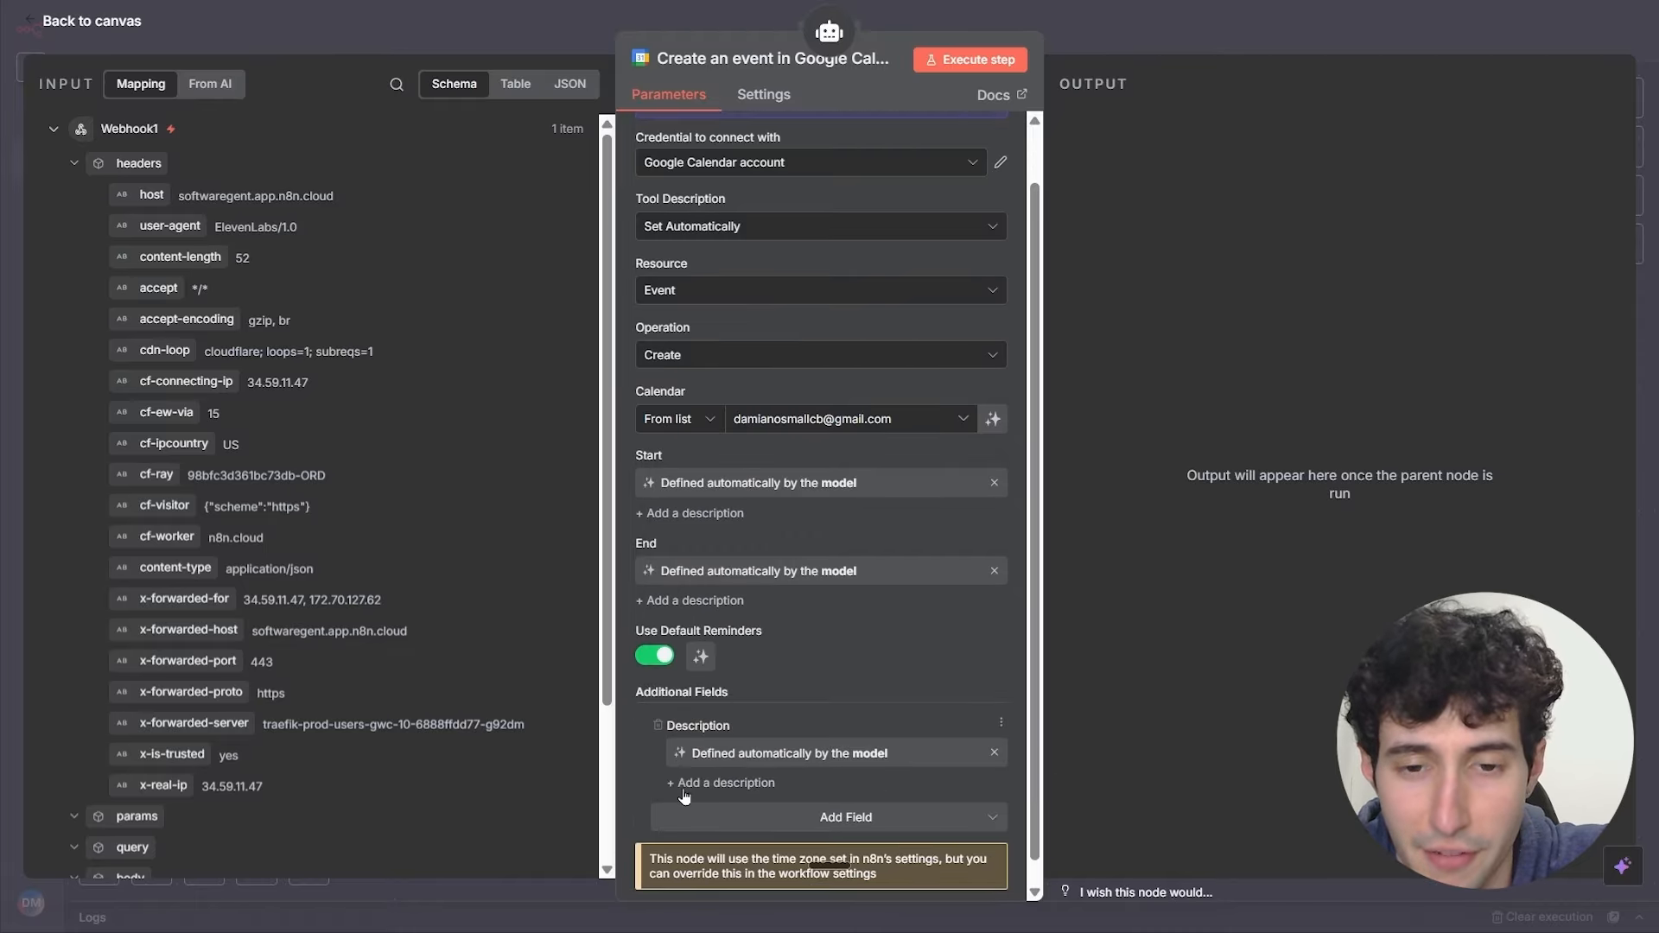
click(721, 819)
scroll(778, 639, down, 5)
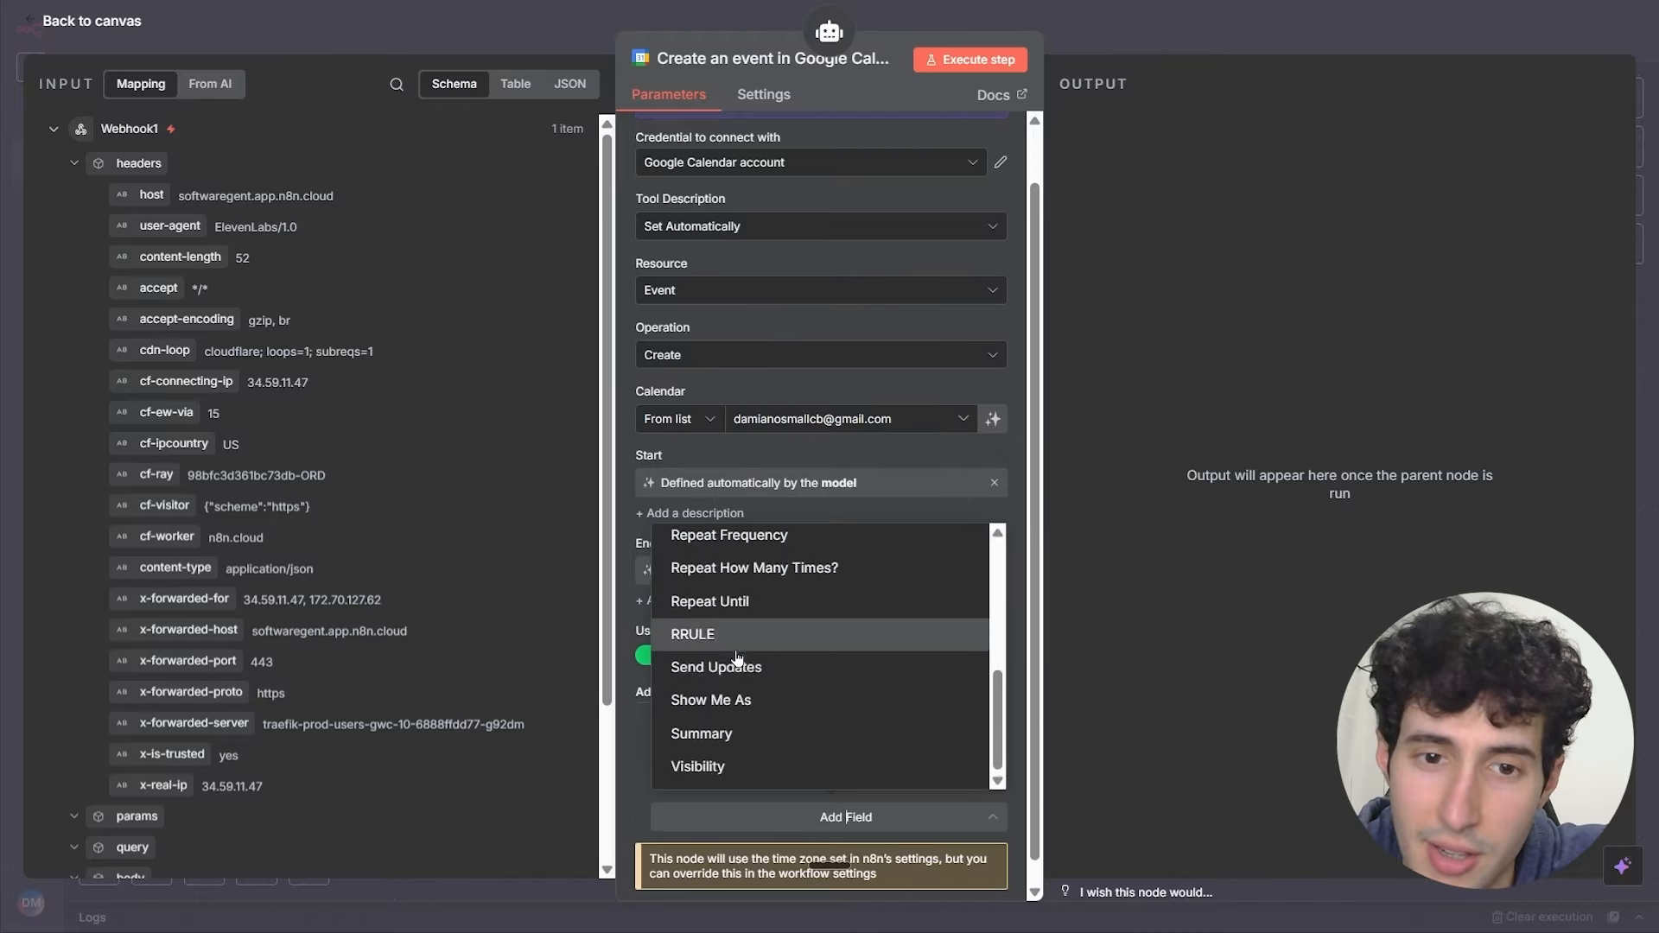
click(711, 735)
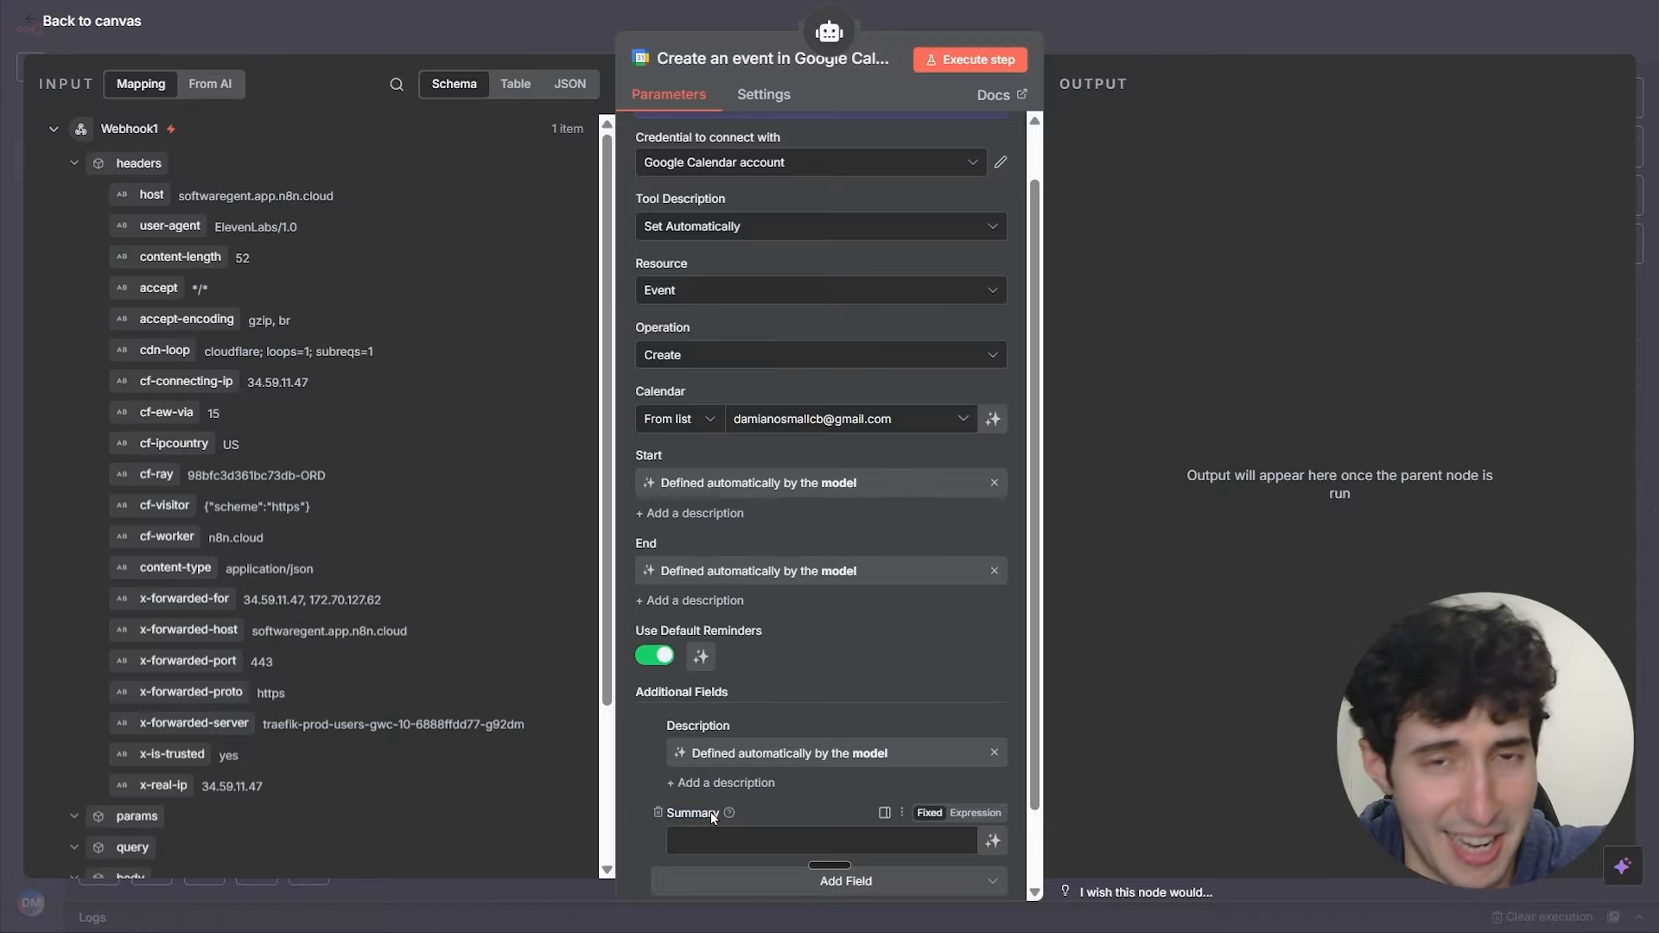
scroll(864, 782, down, 1)
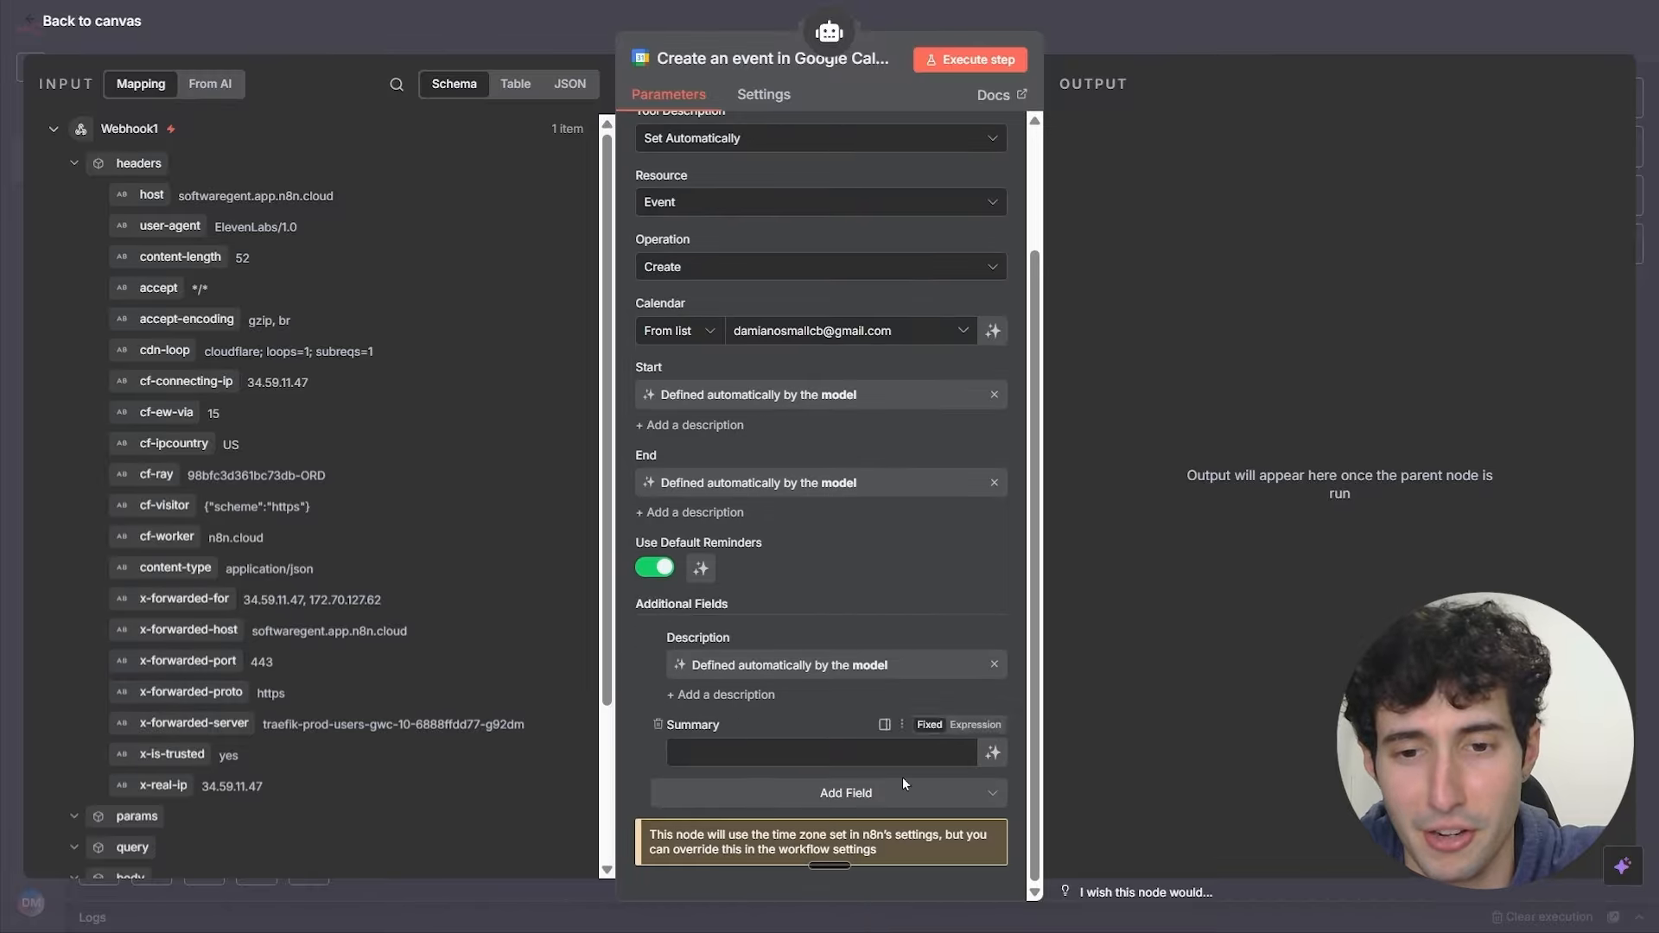
click(993, 752)
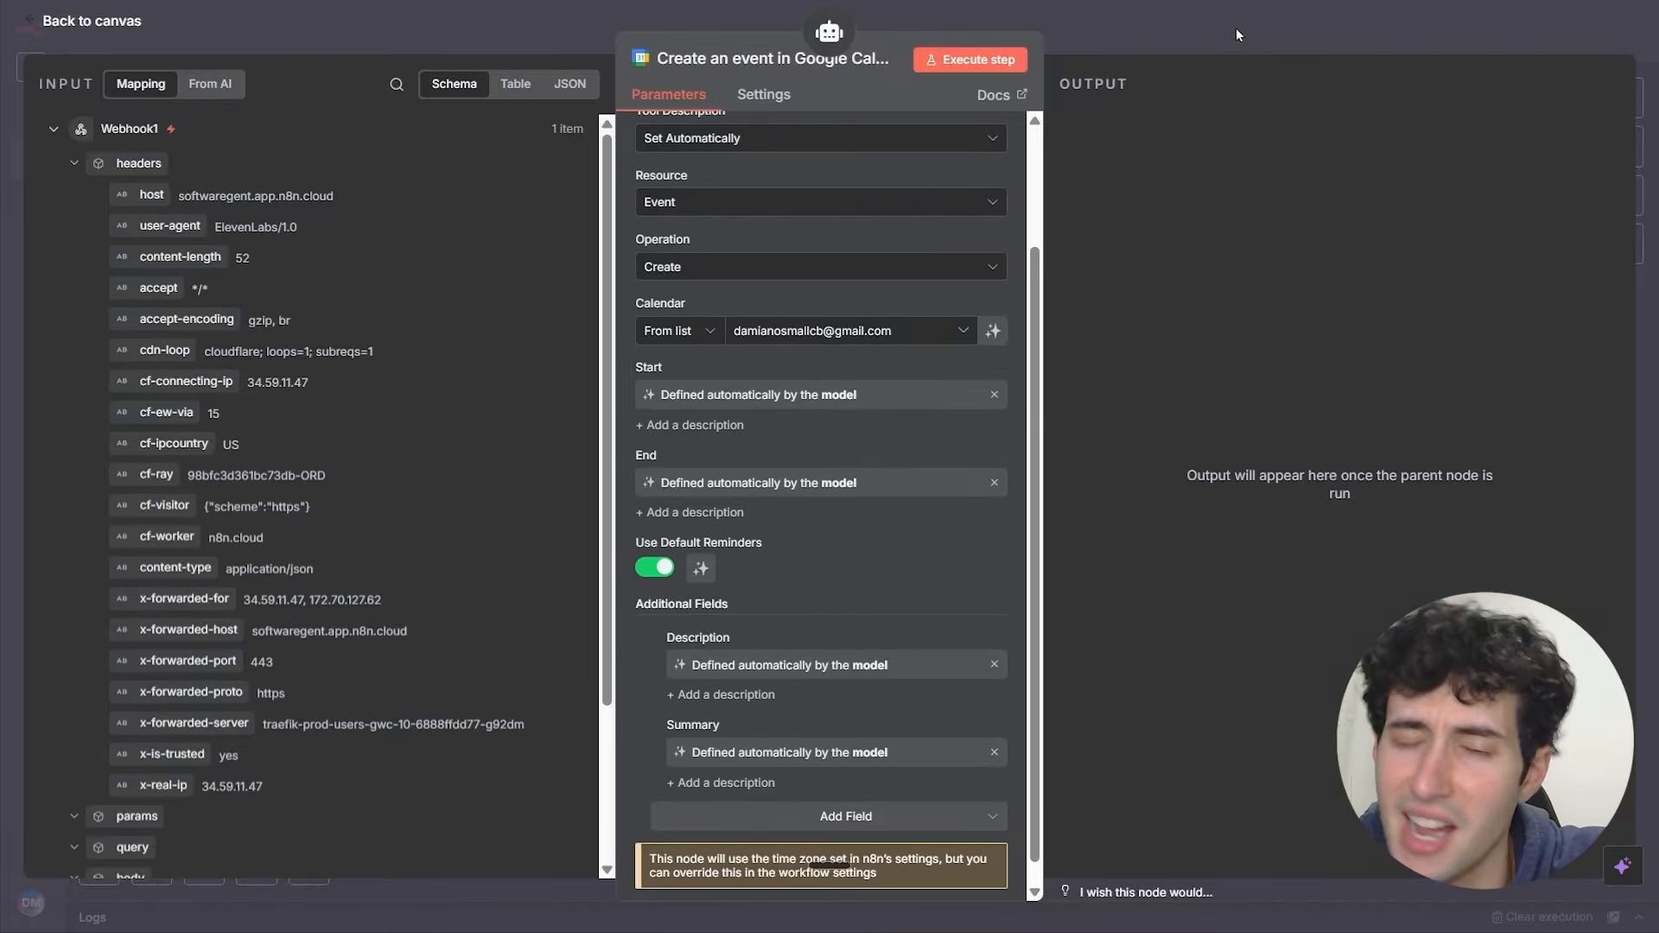
click(1236, 35)
drag(1206, 588, 1365, 560)
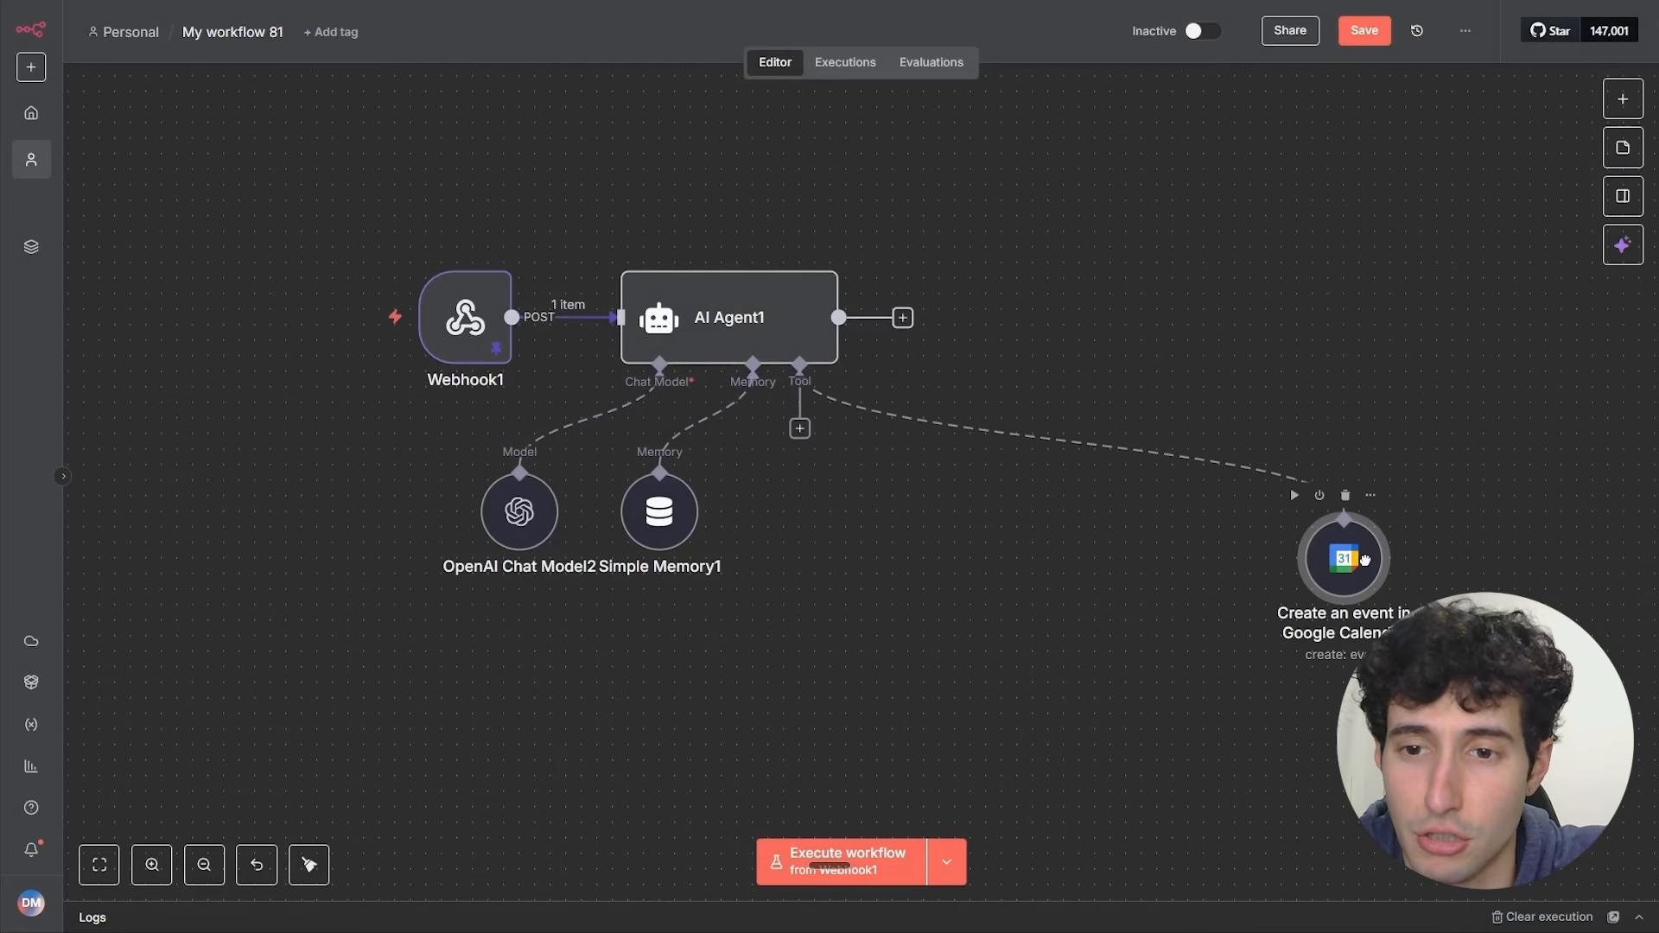
Step: Attach a second Google Calendar tool to AI Agent1 with the Get Many operation on the account's Gmail calendar
click(800, 428)
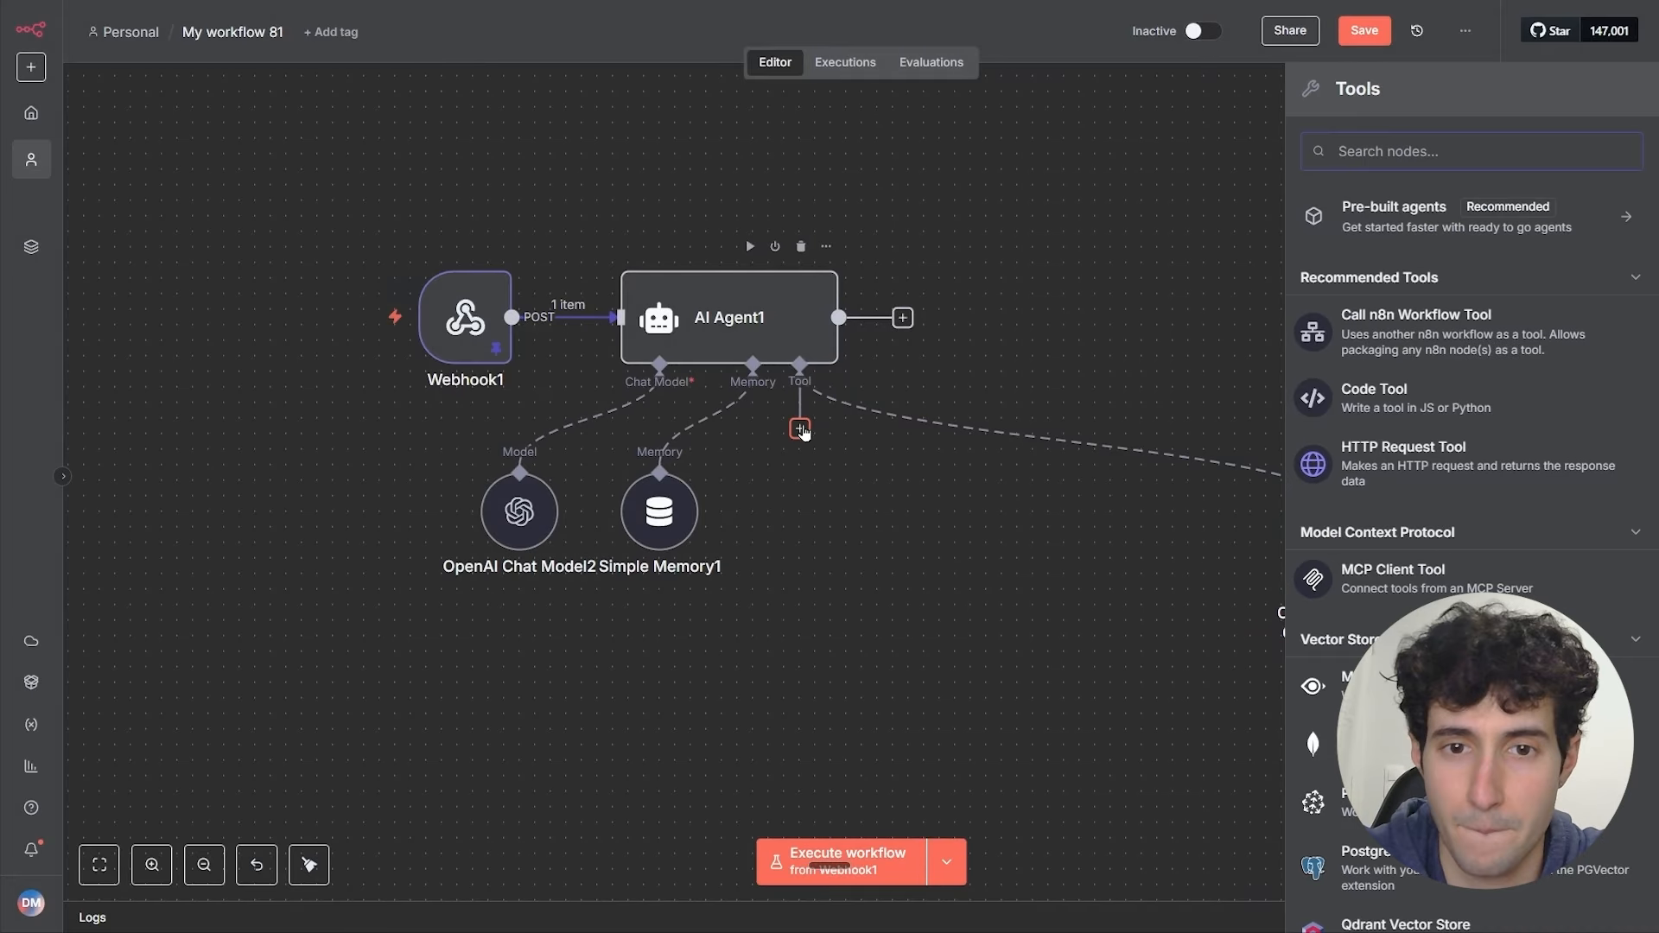
text(google ca)
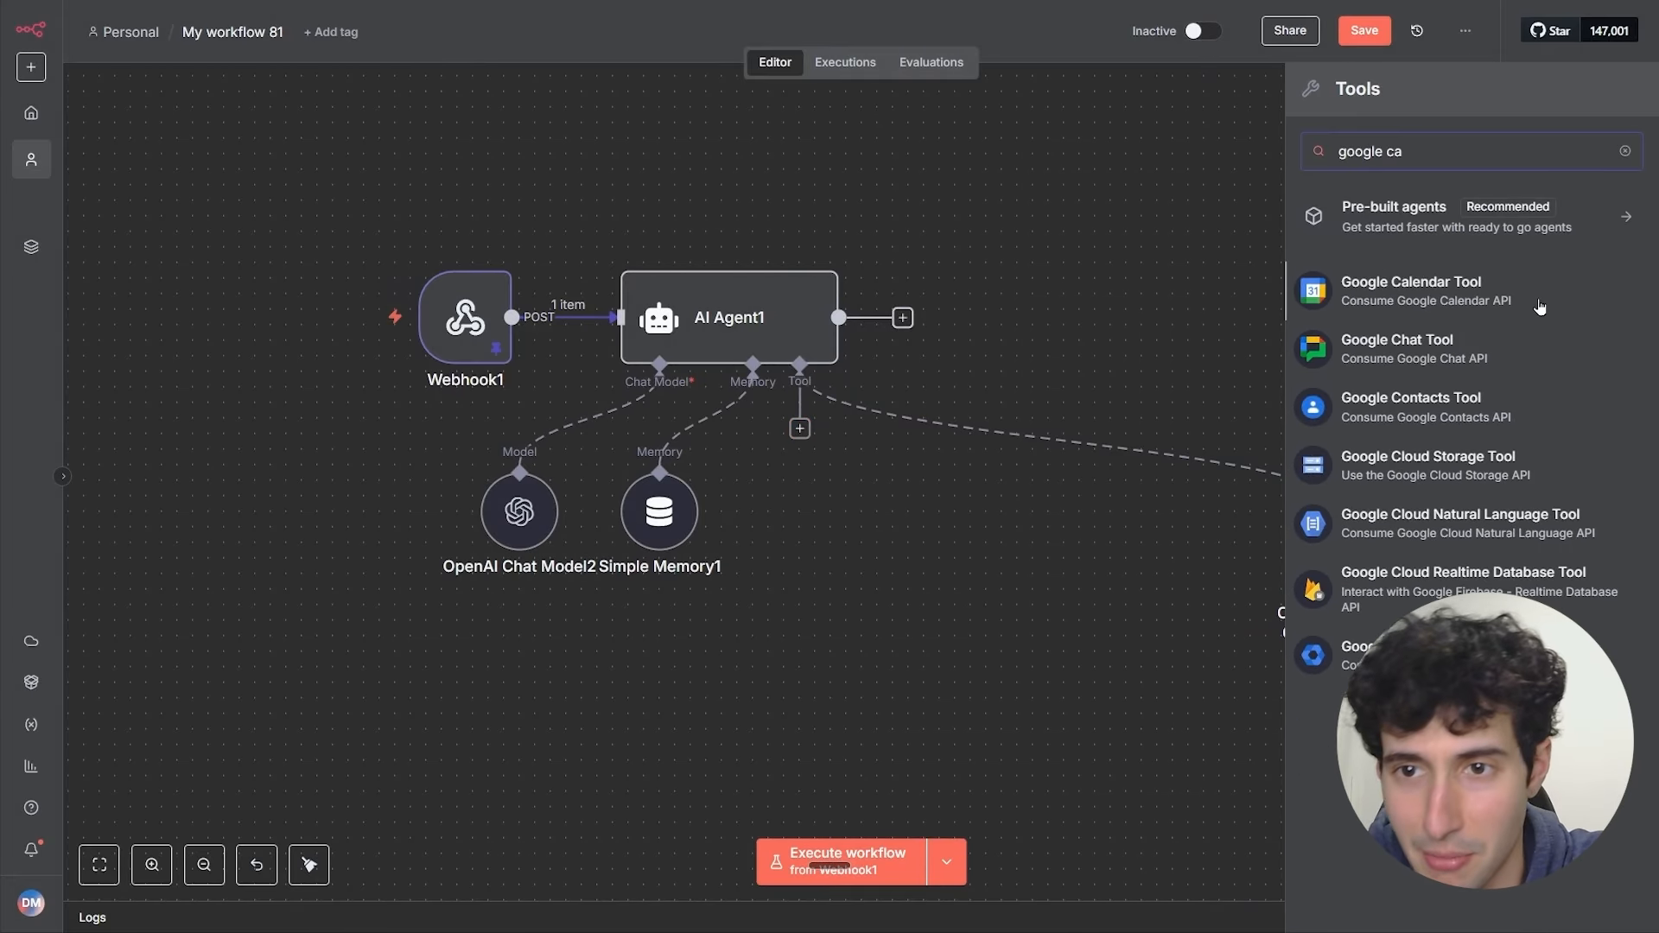
click(1500, 294)
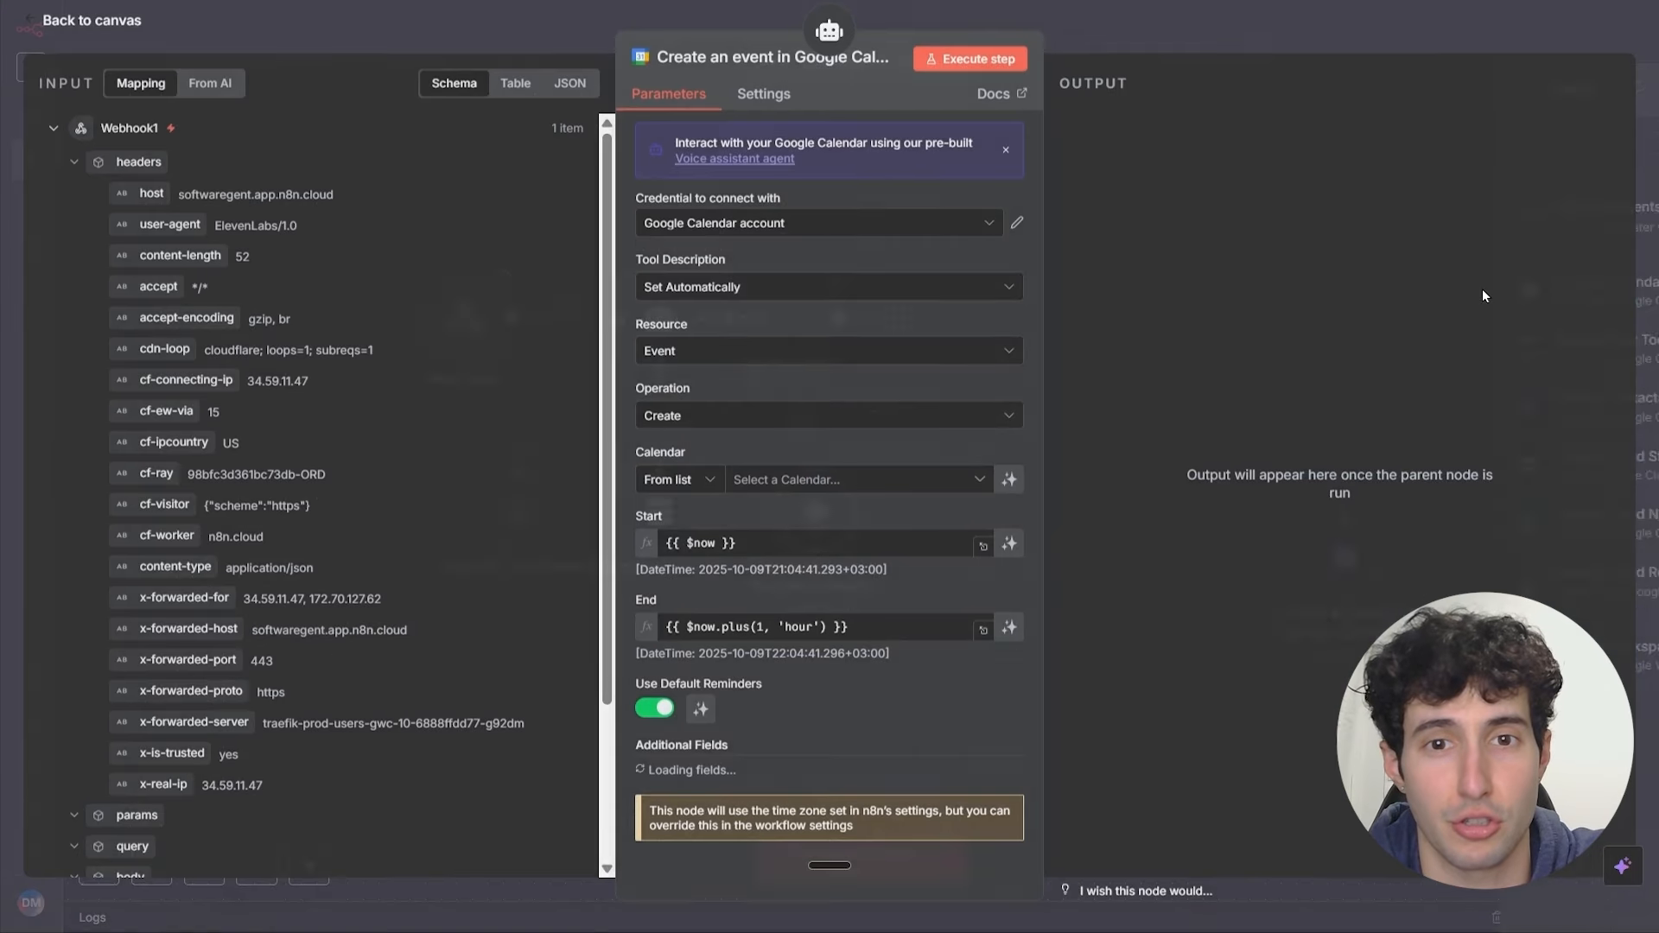
click(693, 418)
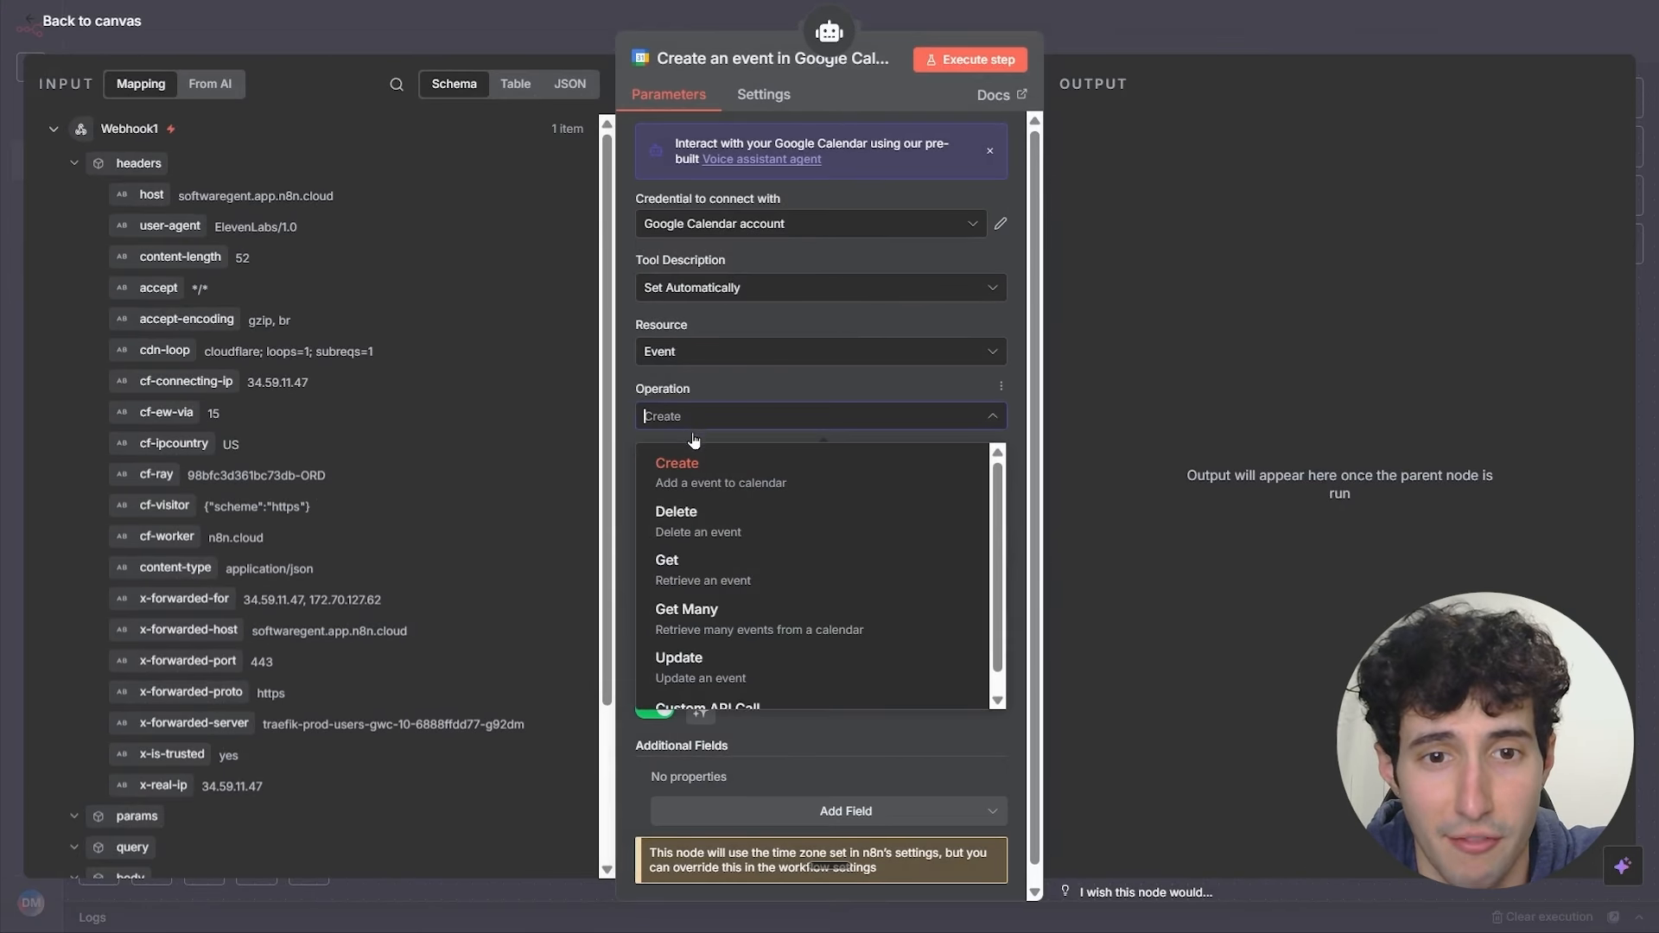
click(704, 629)
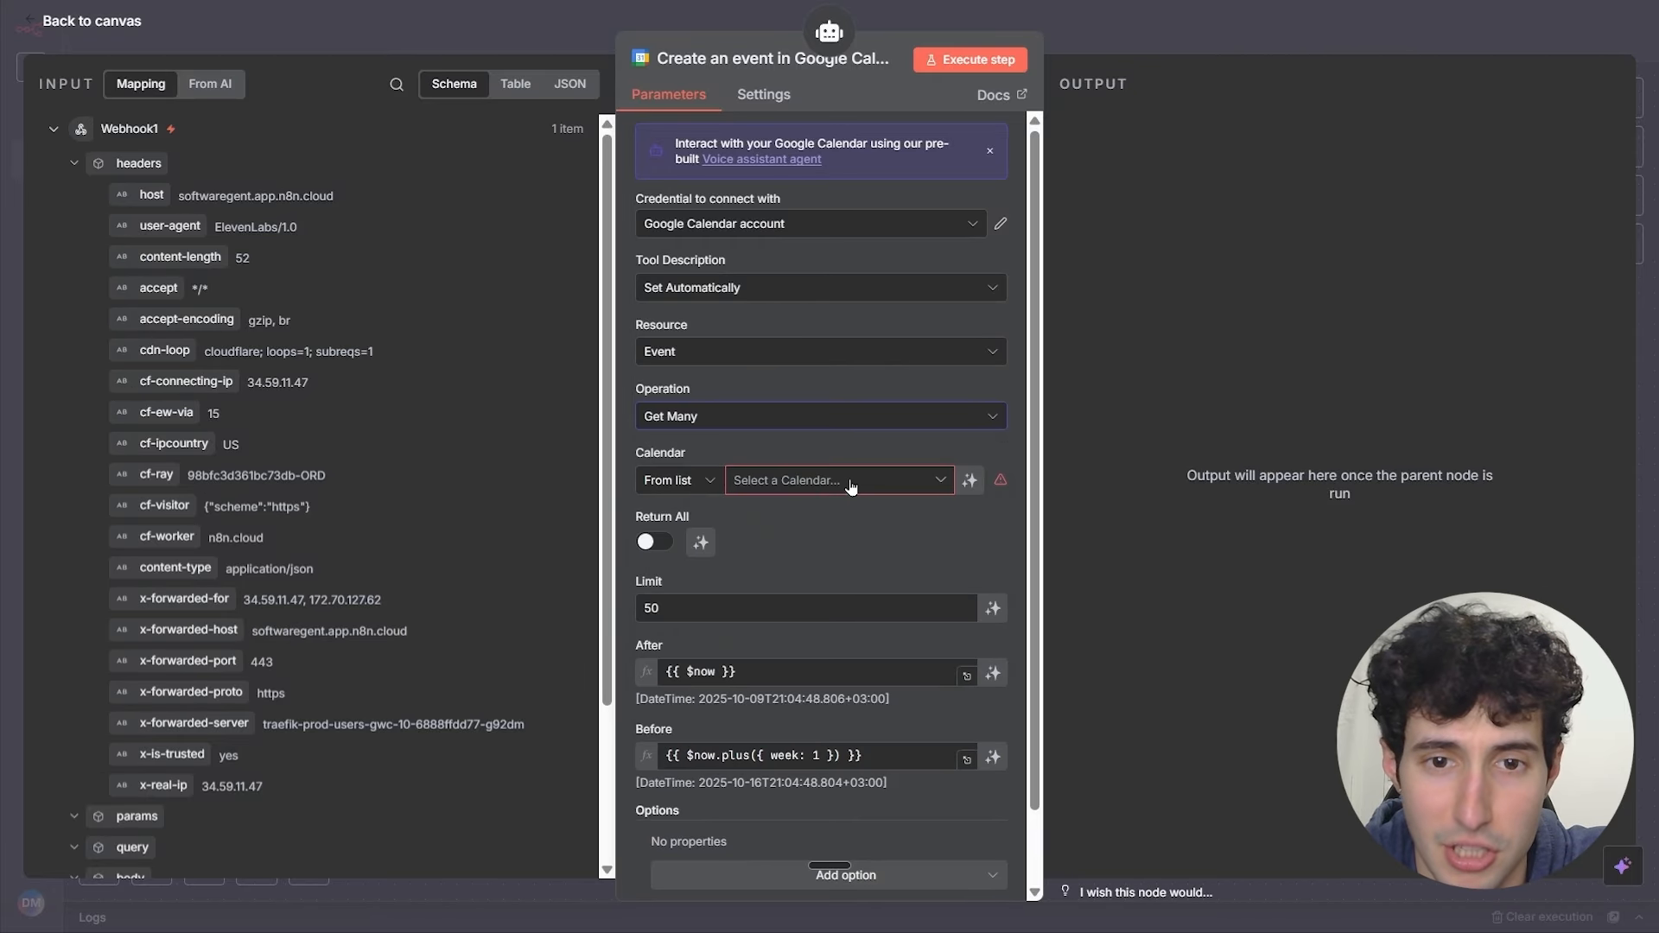
click(762, 489)
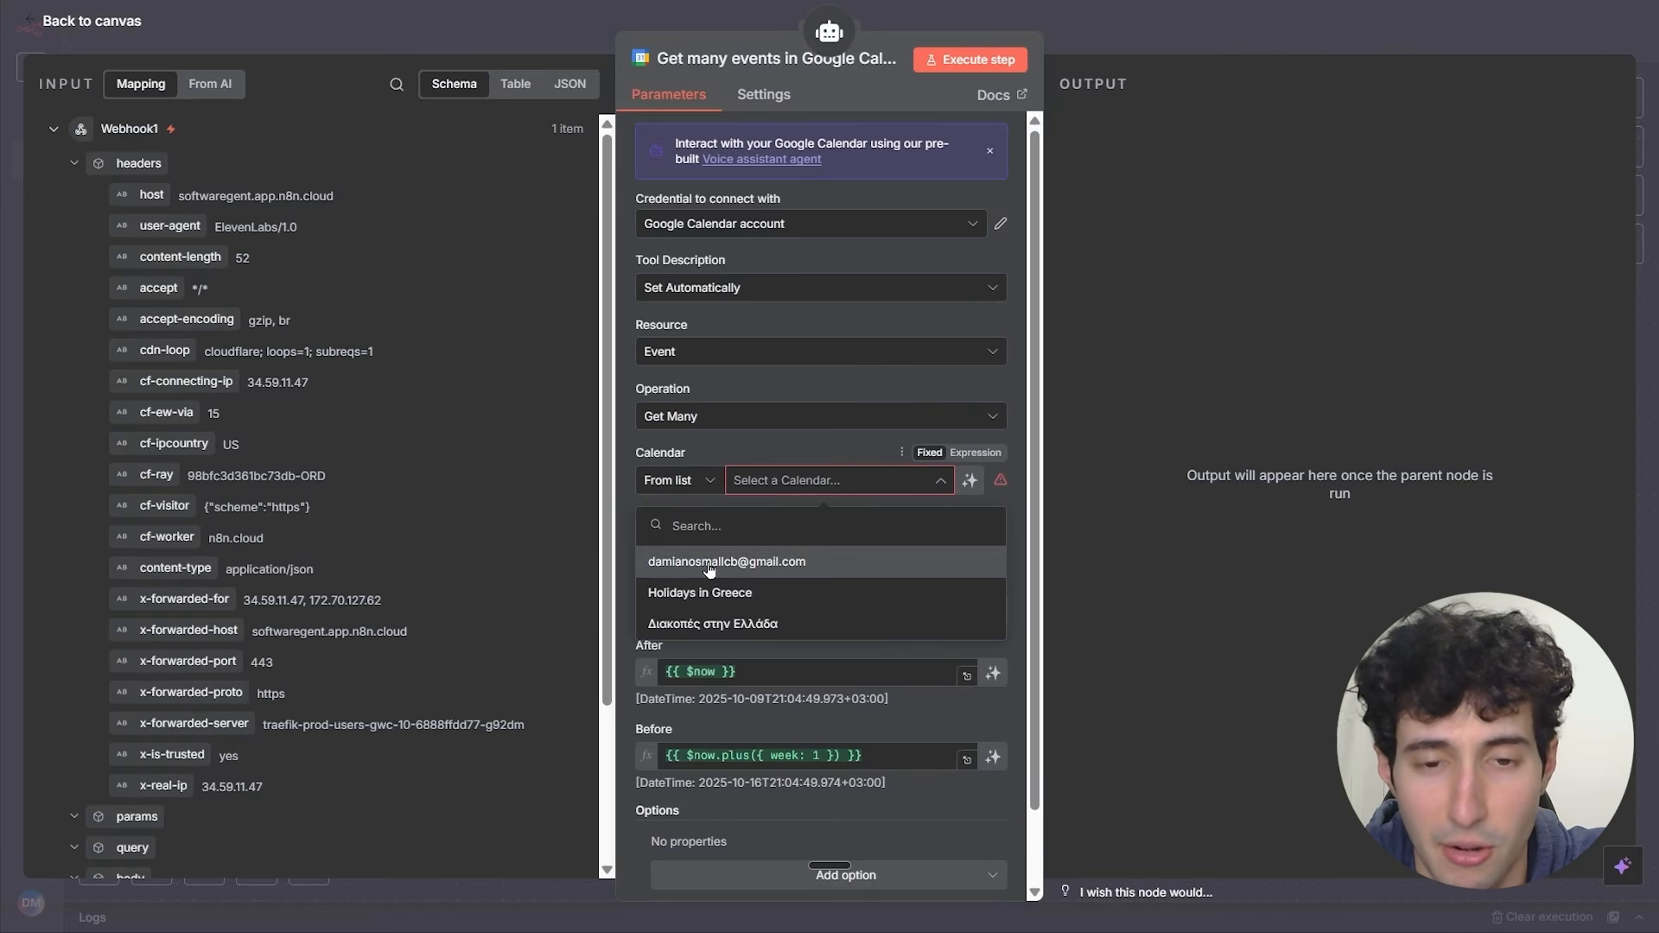
click(710, 570)
Step: Let the model define Limit, After and Before in the Get Many tool, and place its node beside the create-event tool
click(993, 608)
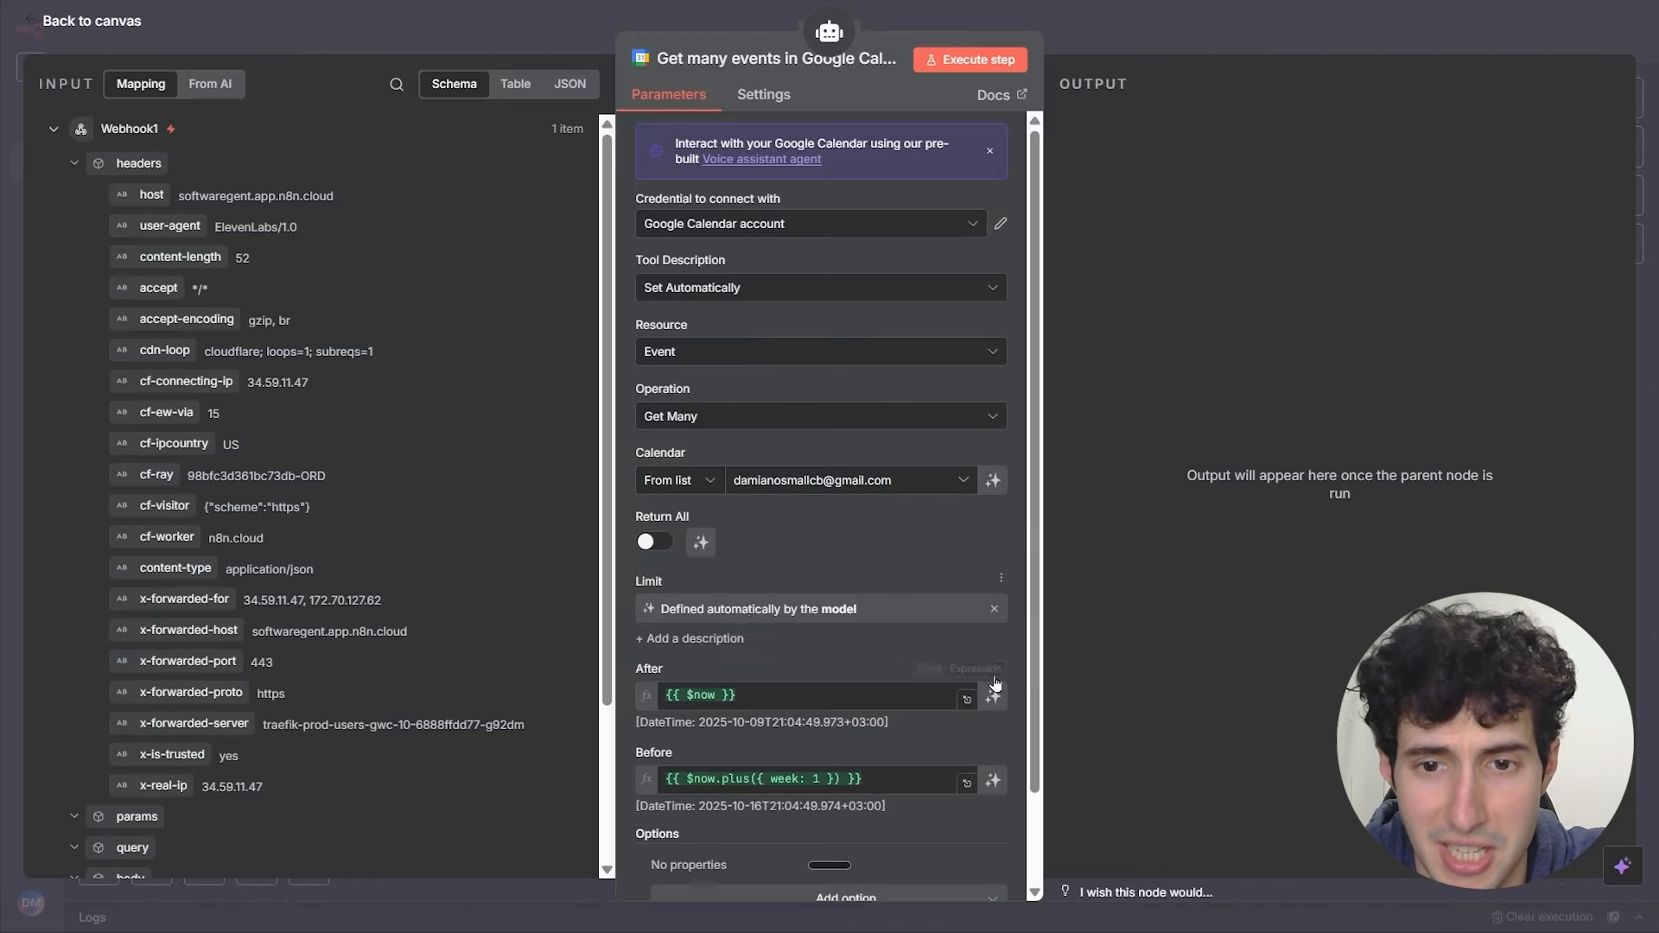
click(993, 696)
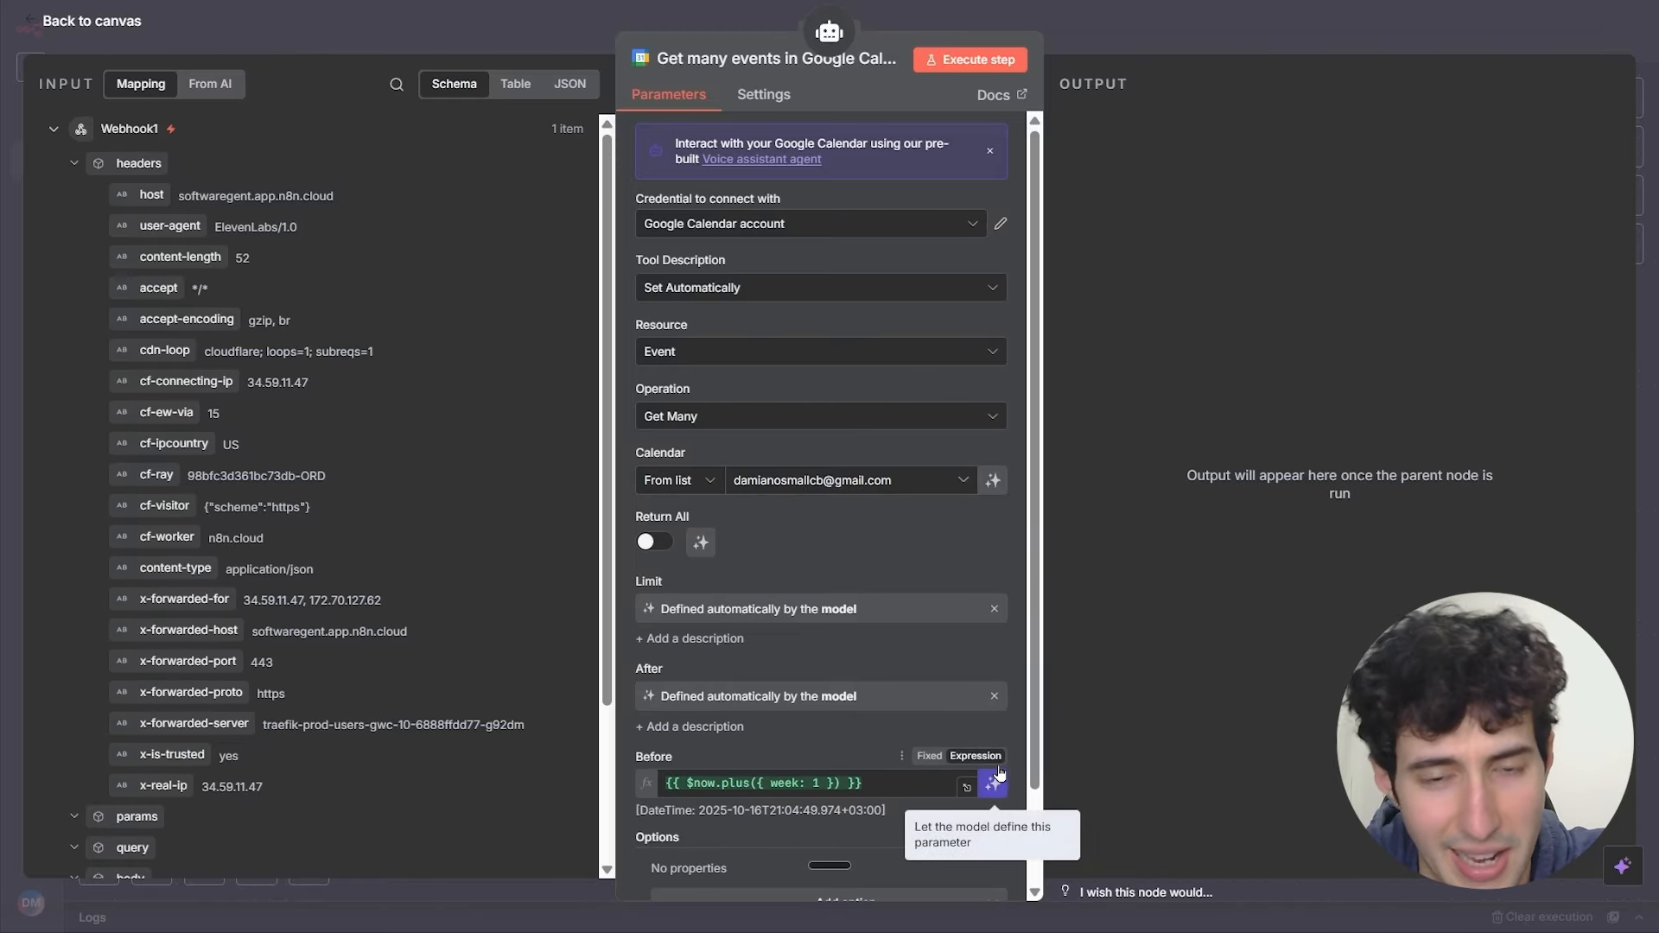
click(992, 783)
click(1184, 31)
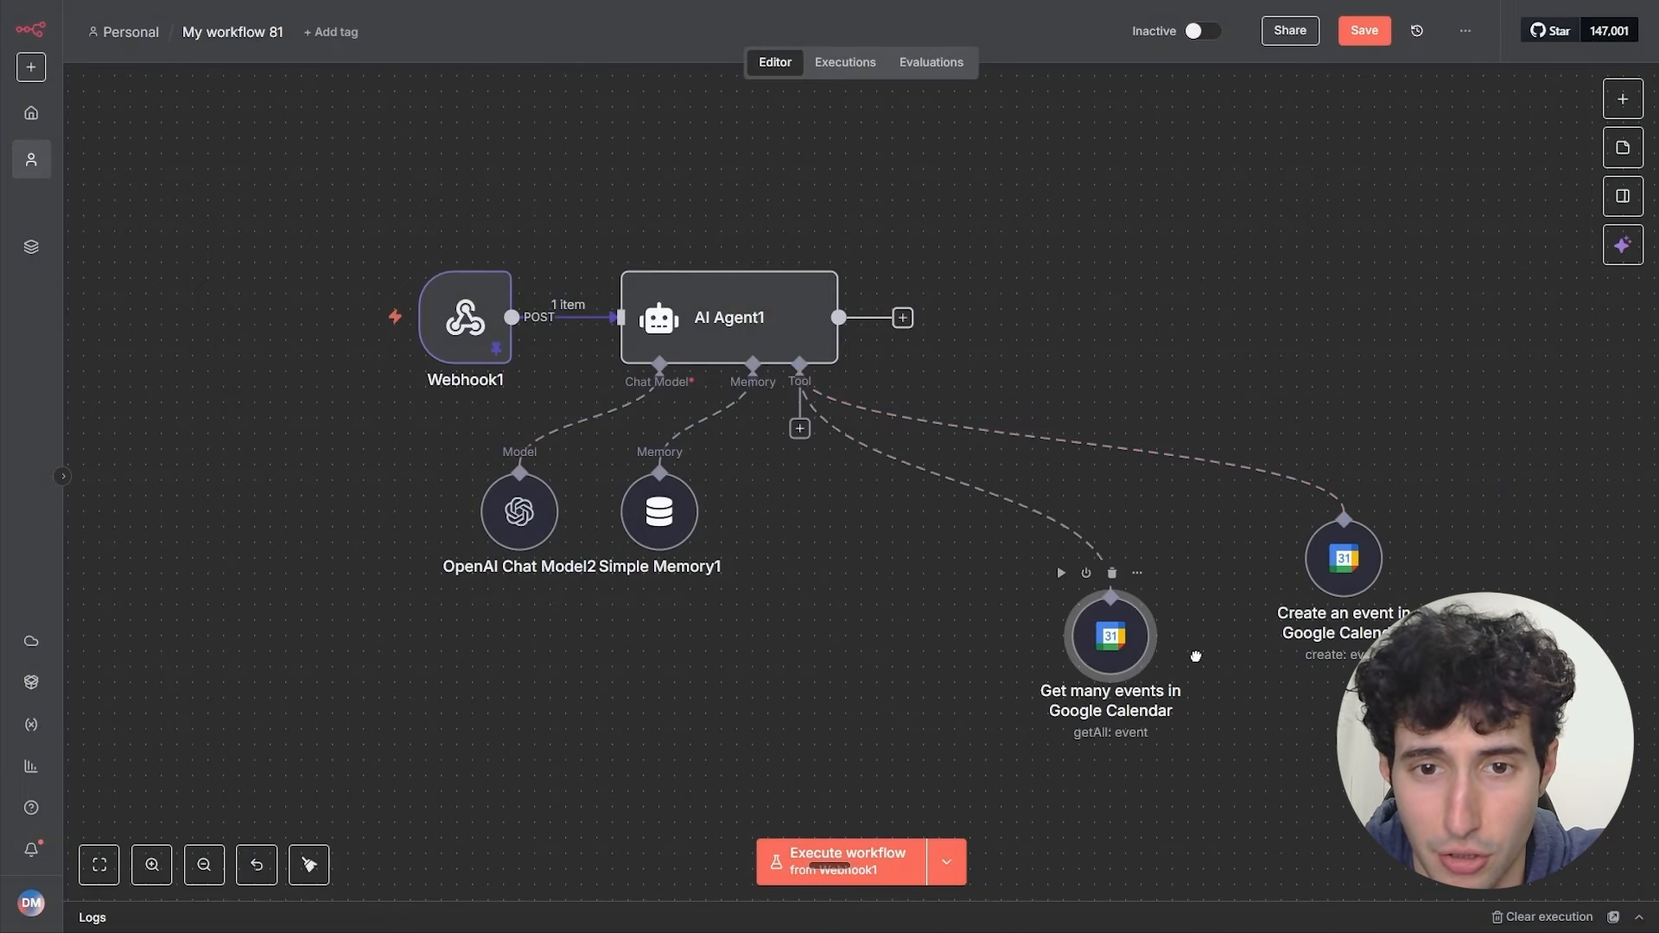
drag(1195, 655, 1203, 605)
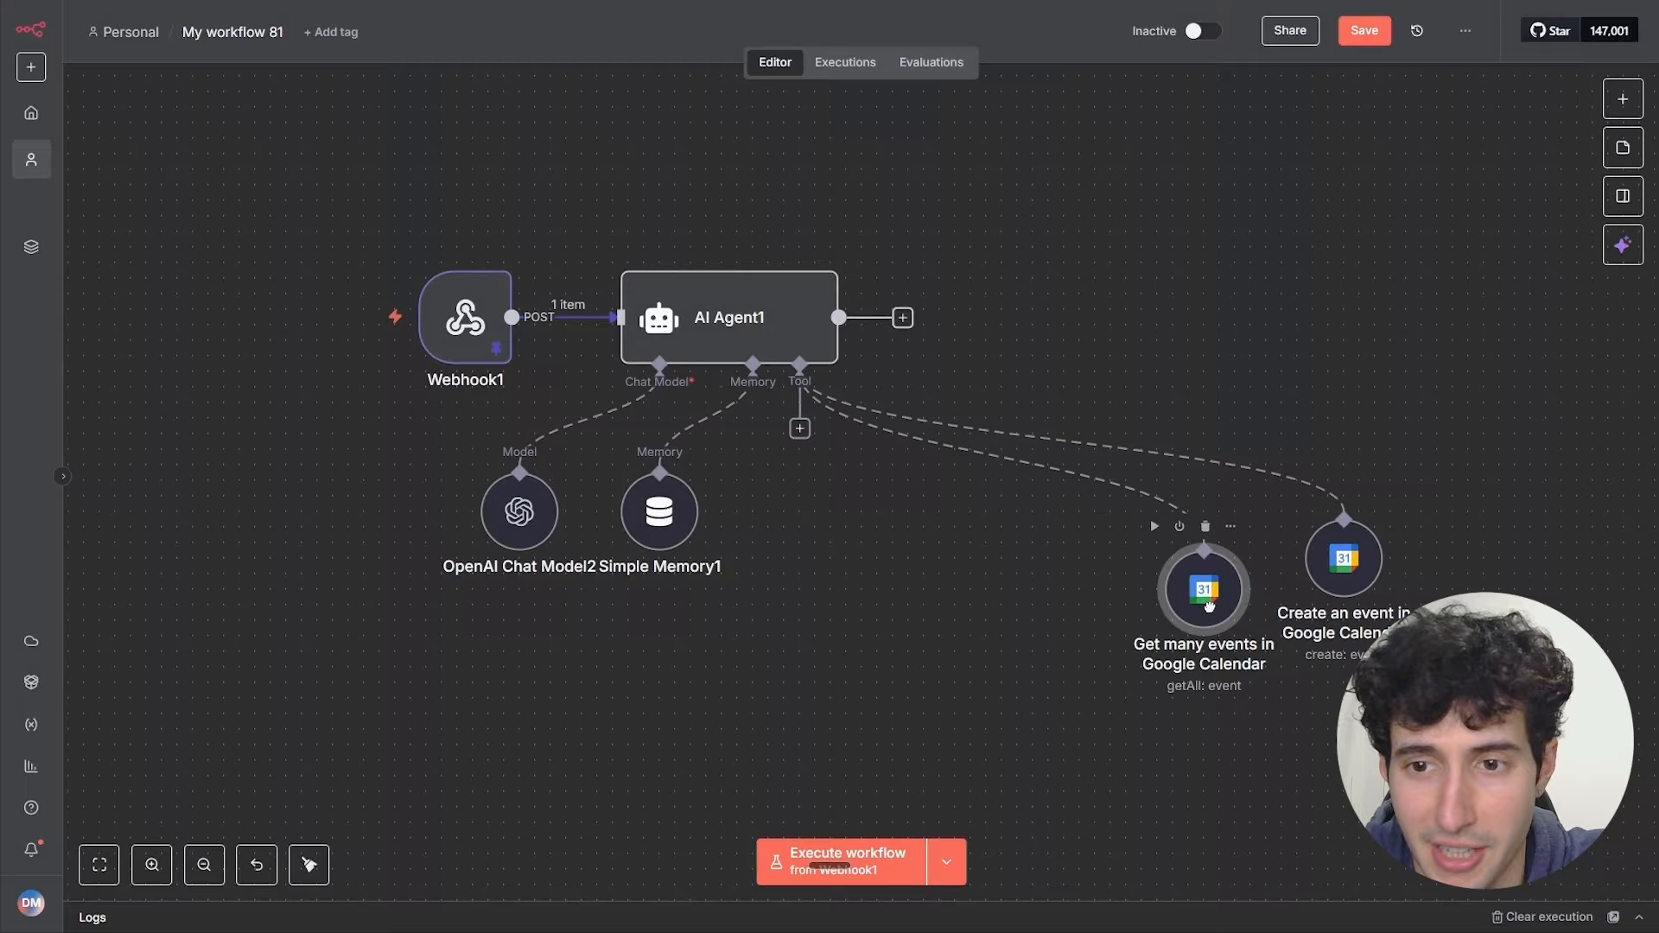
Step: Attach a Google Calendar tool to AI Agent1 with the Update operation, the account's Gmail calendar and a model-defined Event ID
click(800, 429)
text(google)
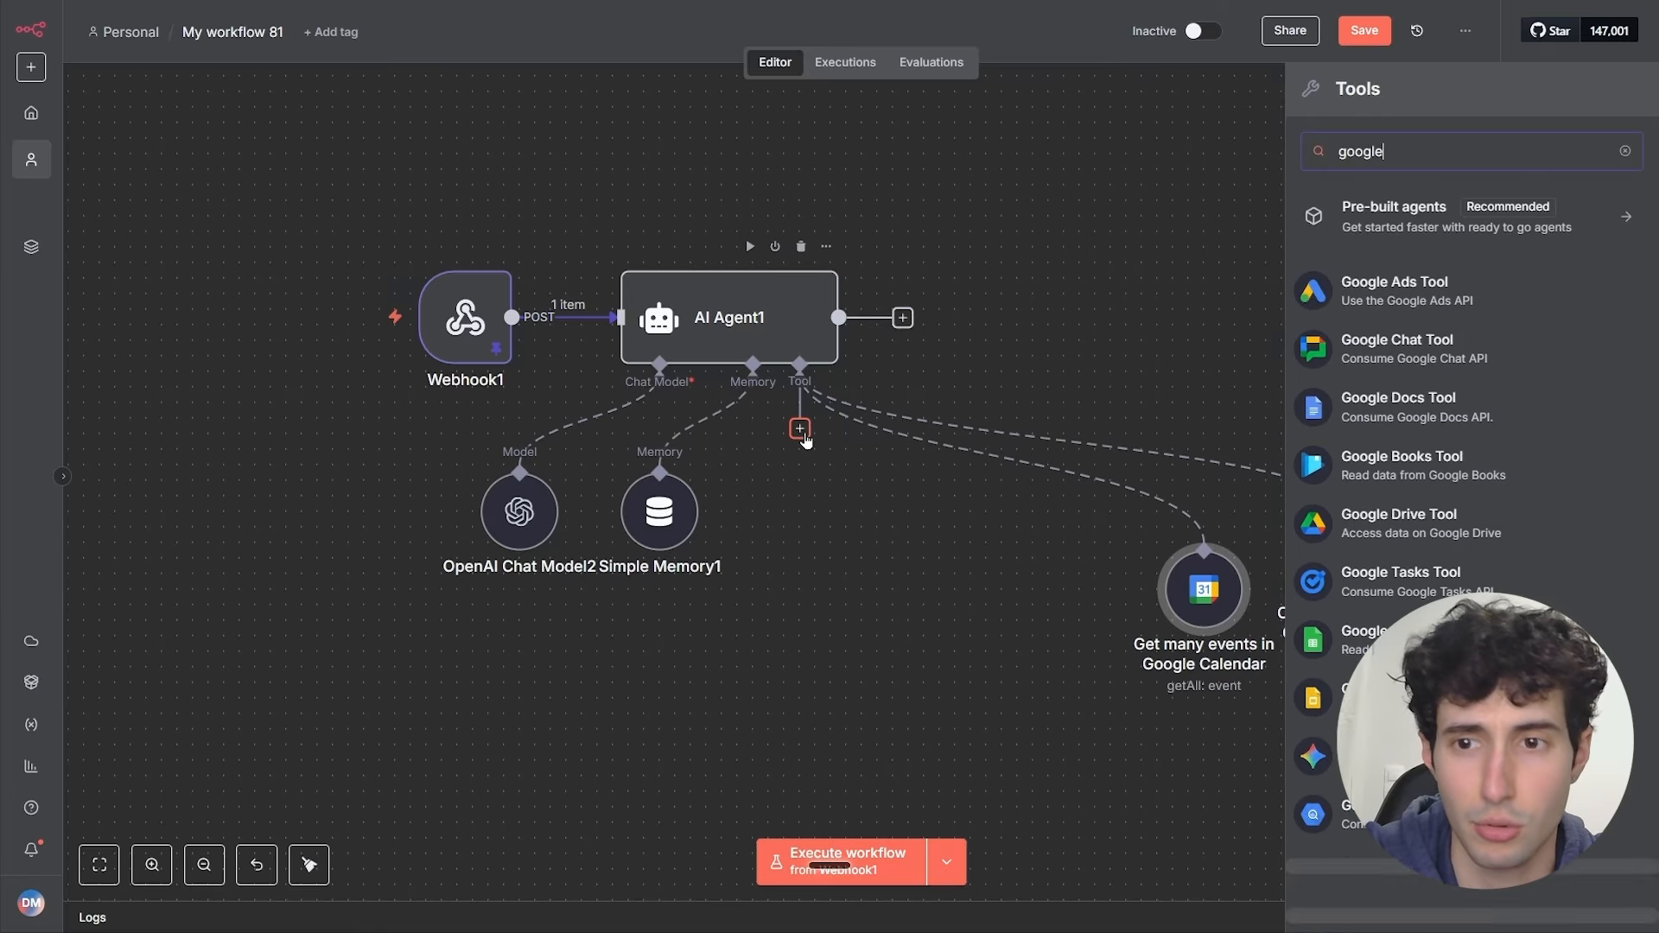
text( ca)
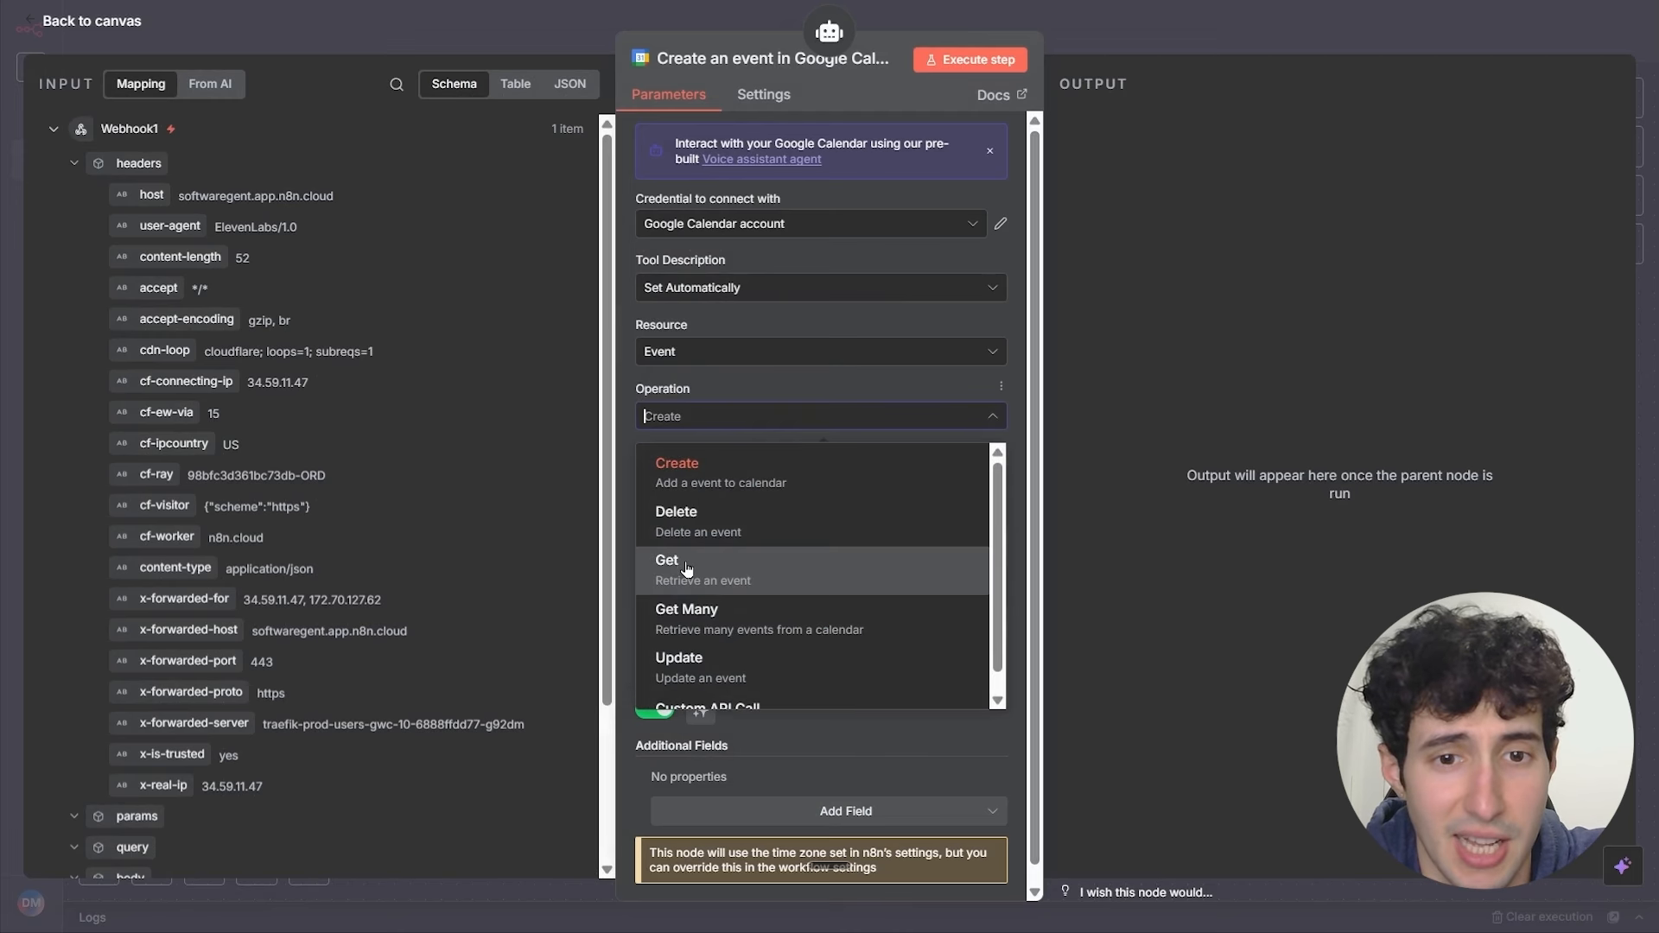
click(691, 667)
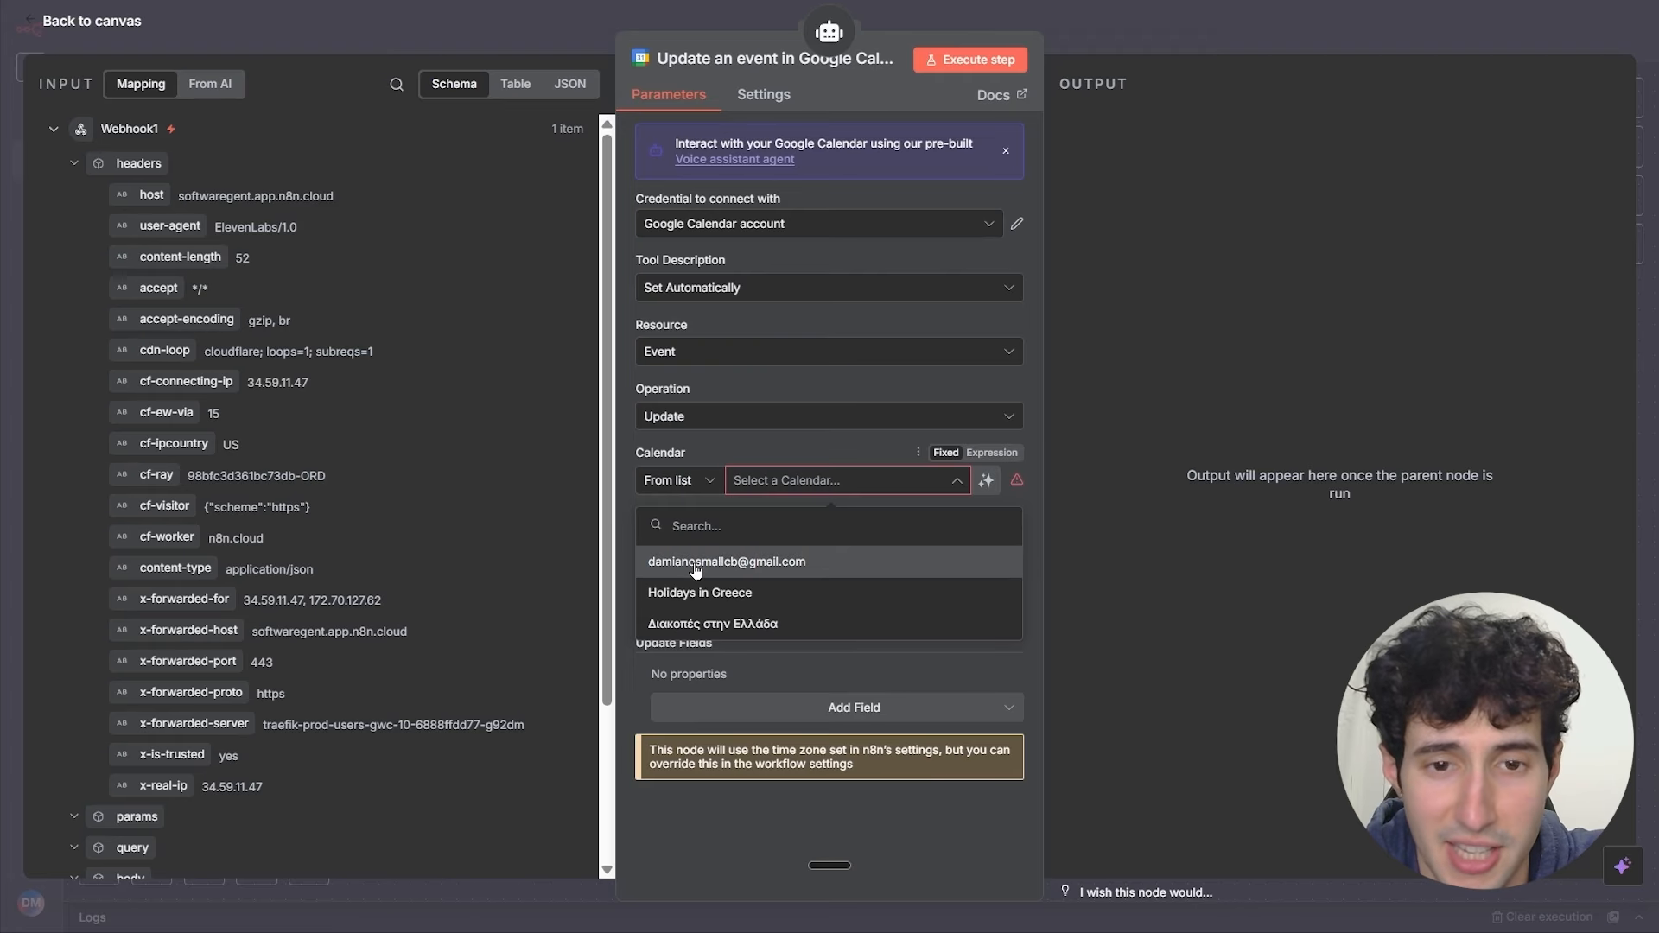
click(696, 566)
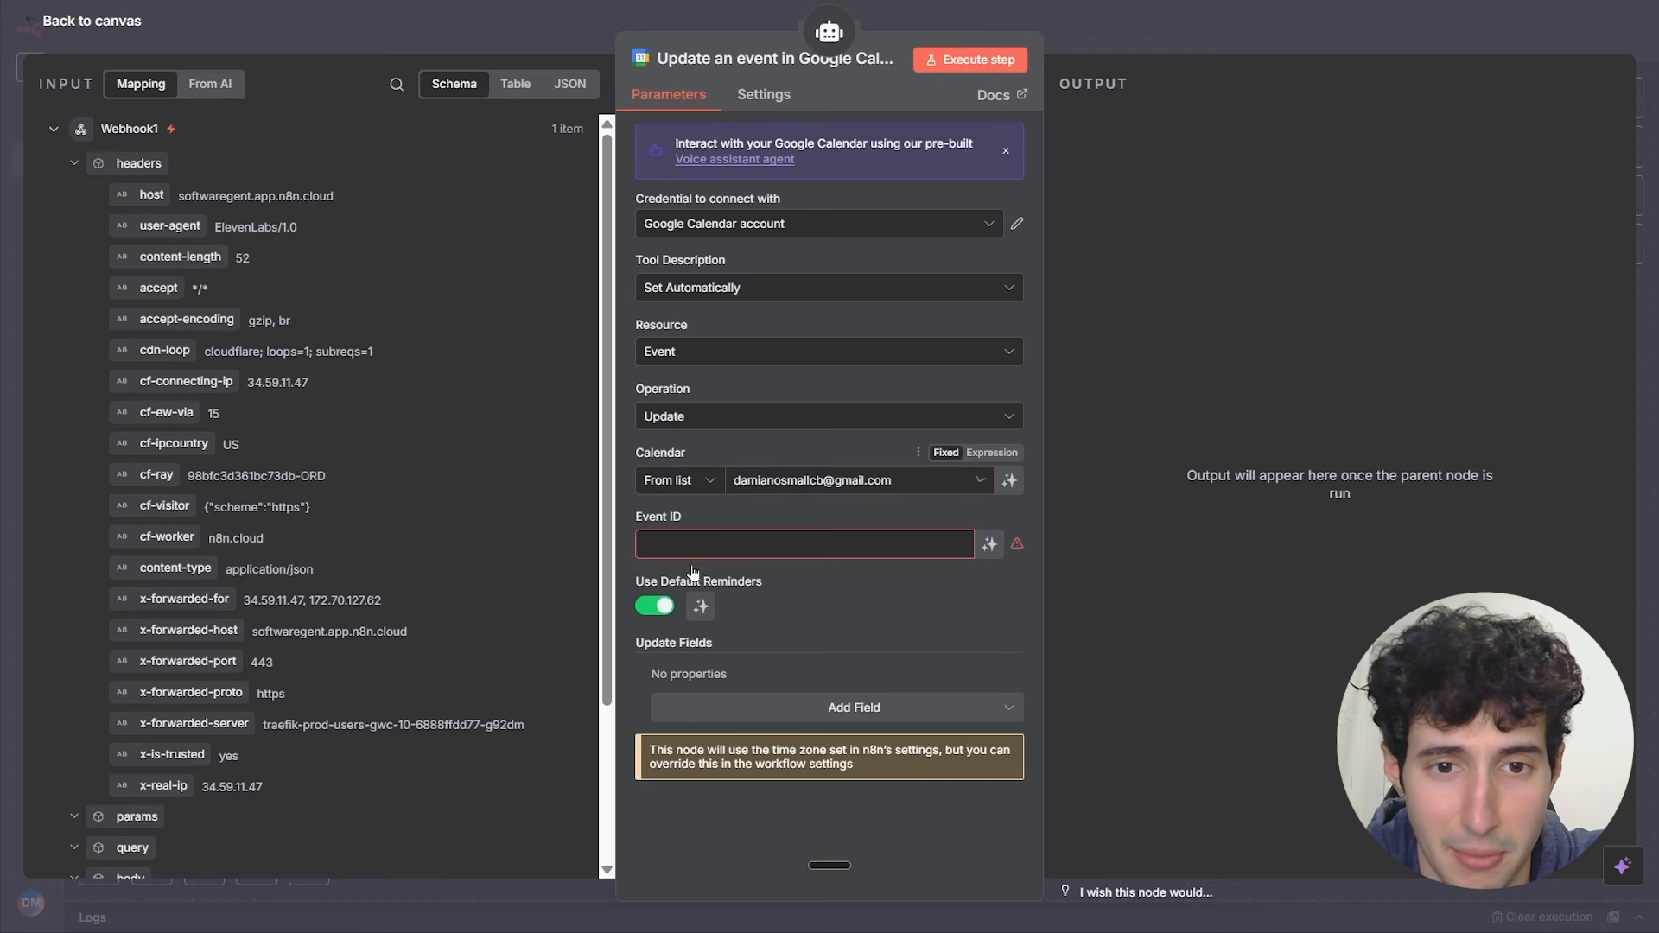
click(989, 545)
key(Escape)
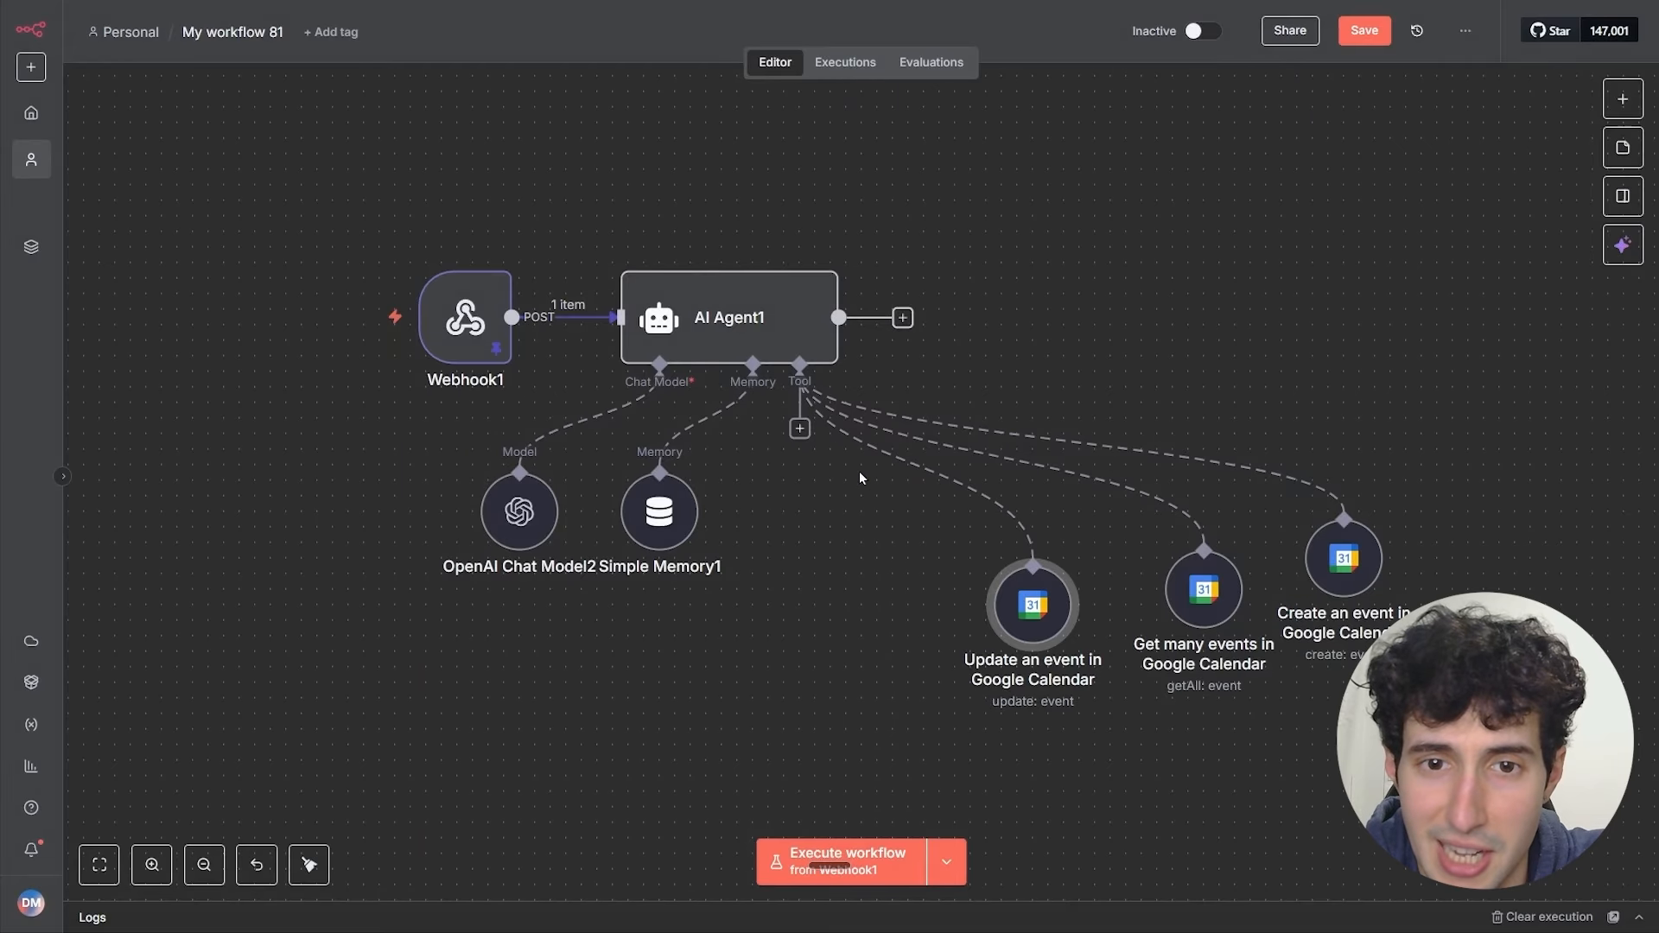
Step: Attach a Google Calendar tool with the Delete operation, the account's Gmail calendar and a model-defined Event ID, placing its node beside the update tool
click(800, 429)
text(google ca)
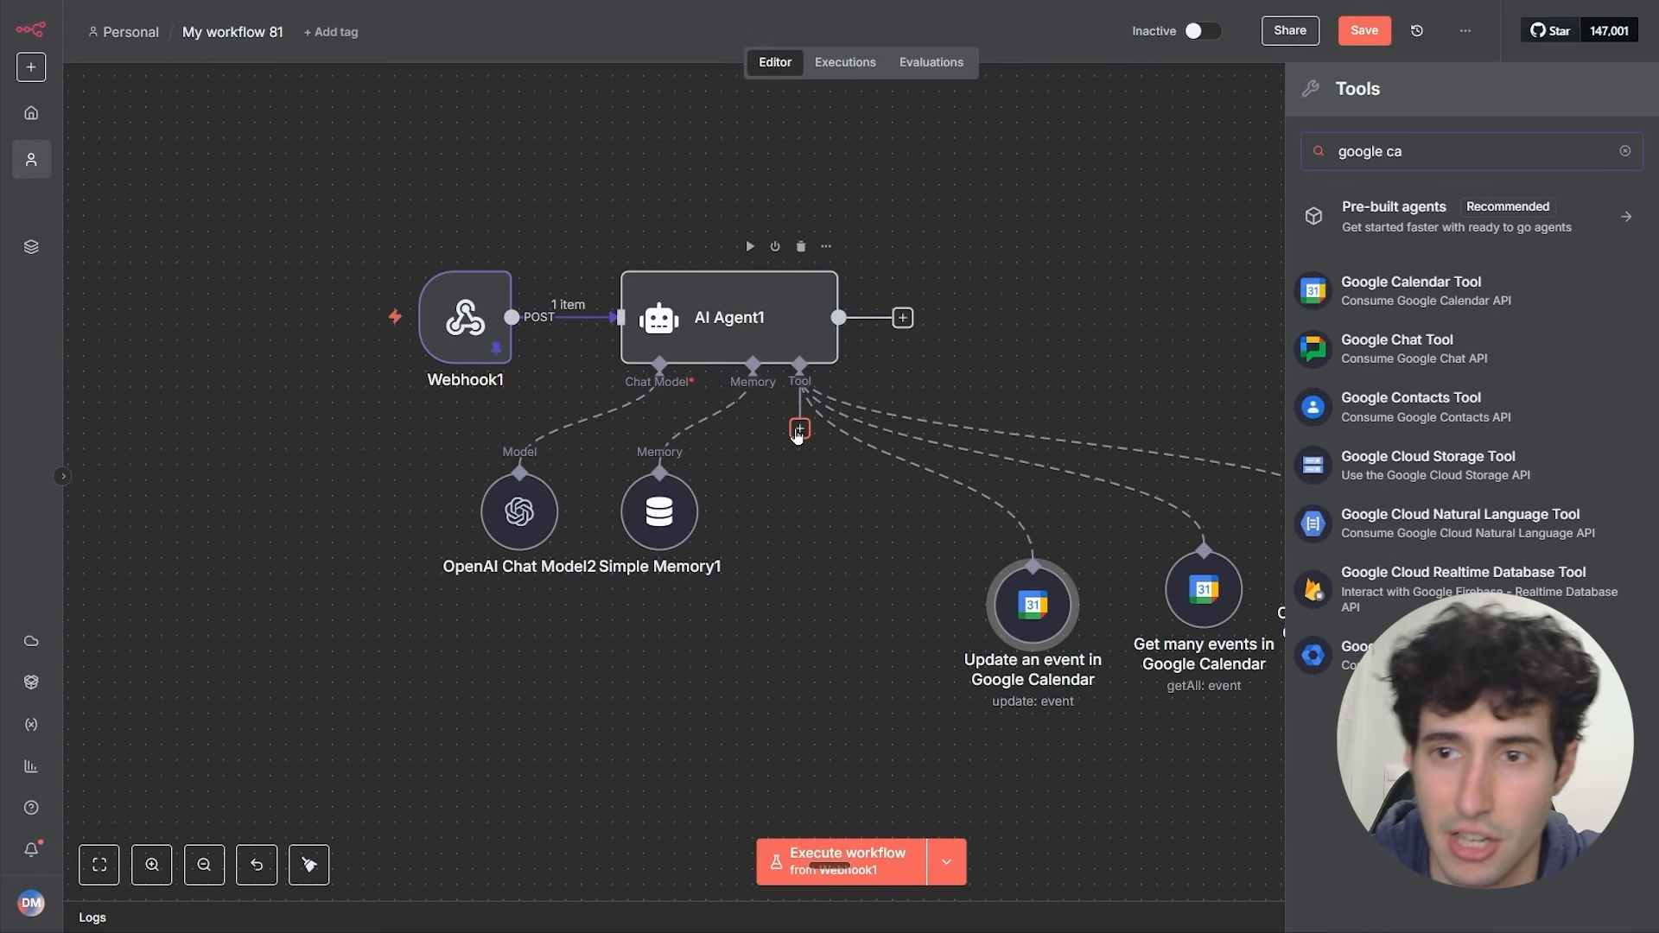
click(1484, 278)
click(829, 481)
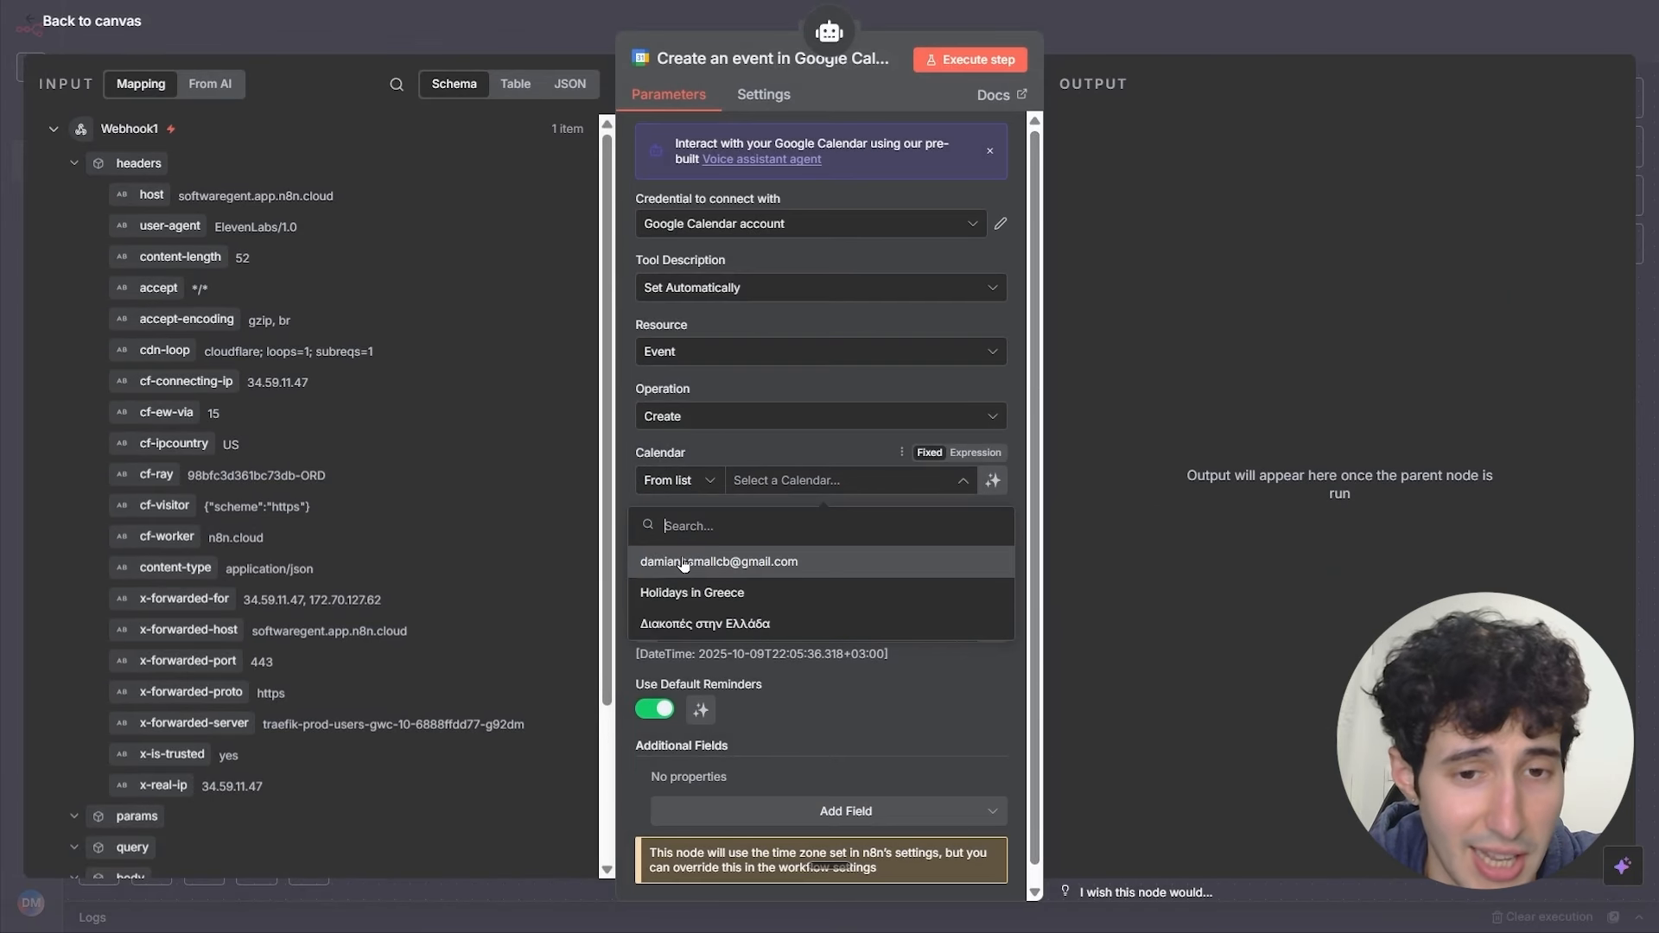
click(685, 563)
click(692, 415)
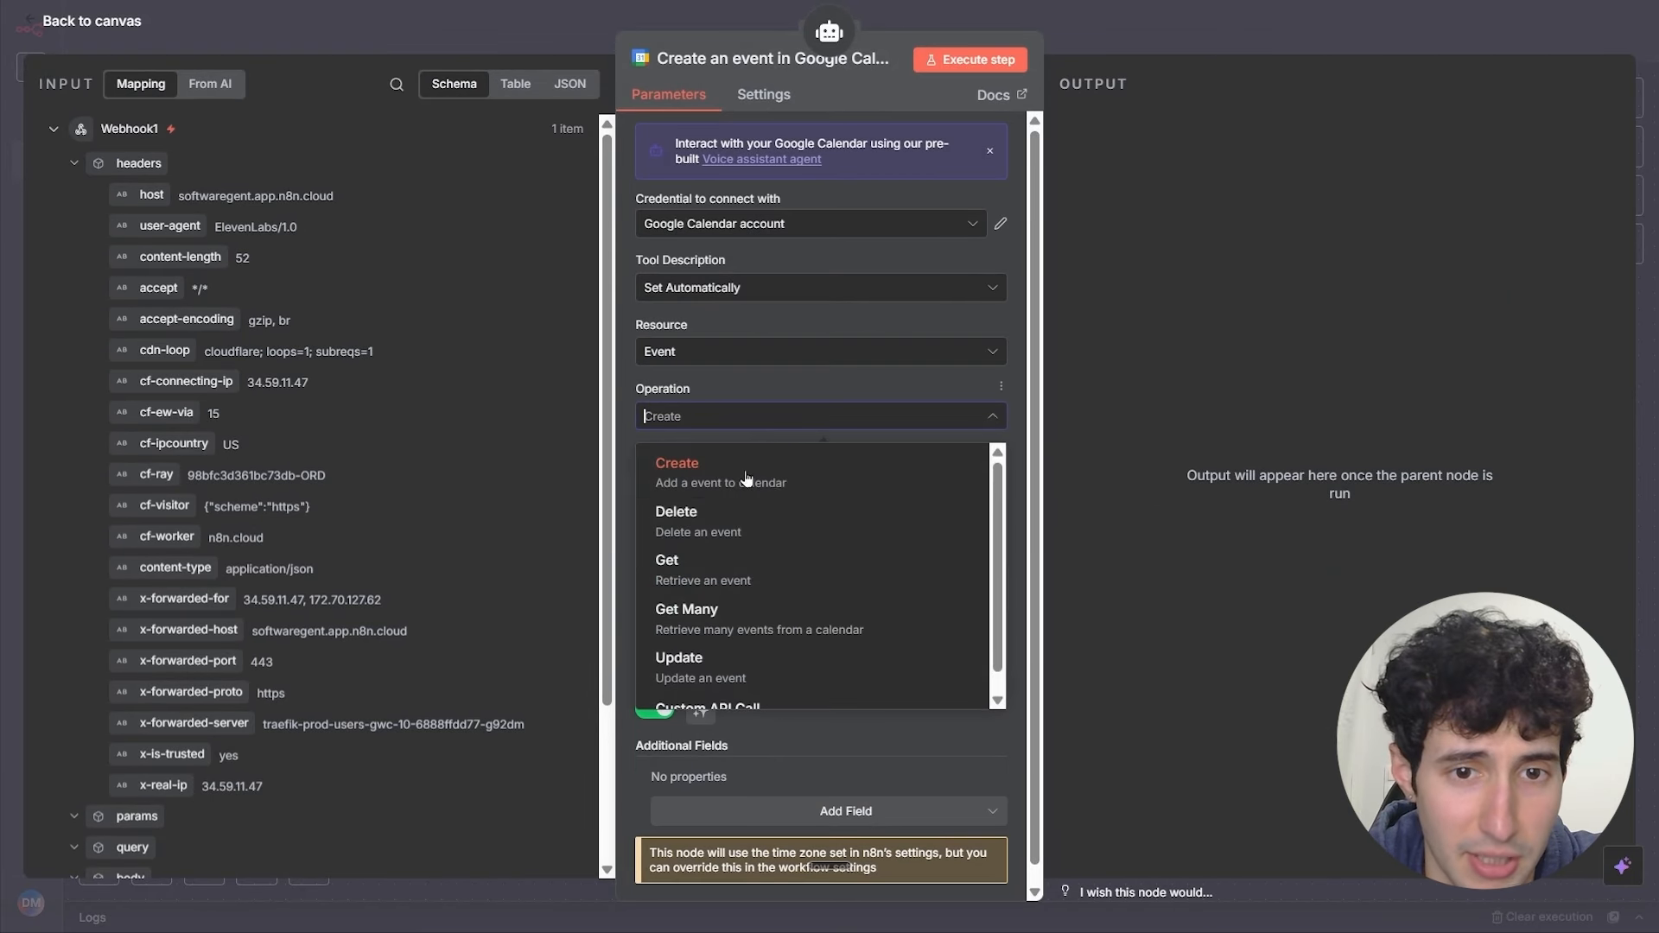
click(717, 514)
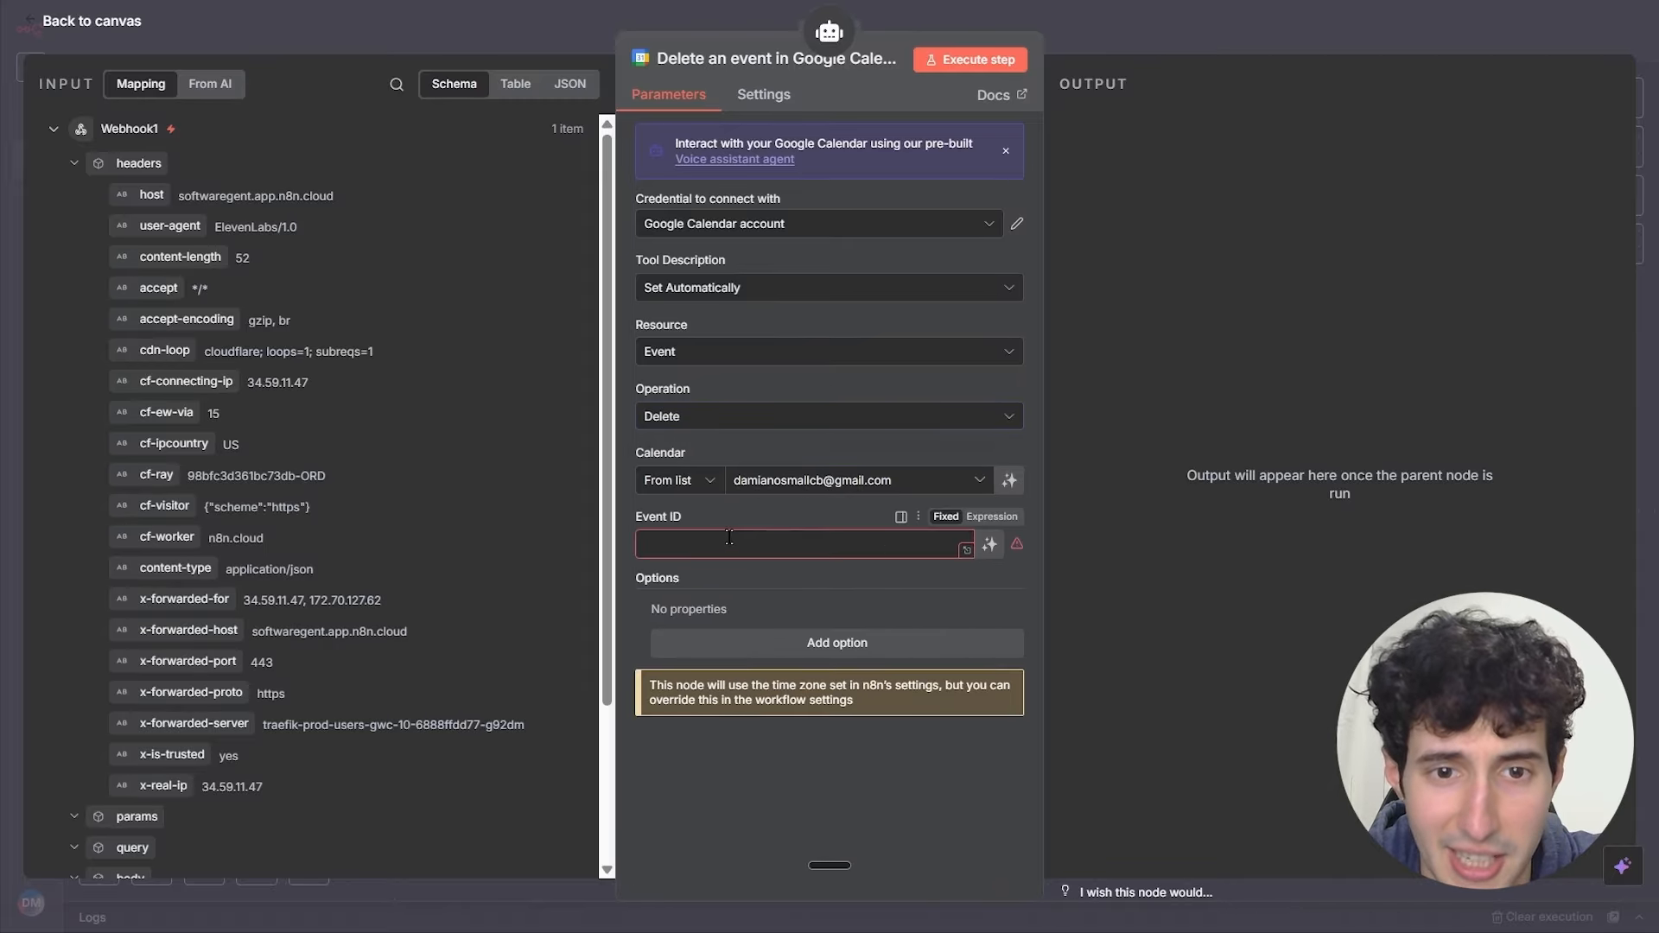
click(986, 550)
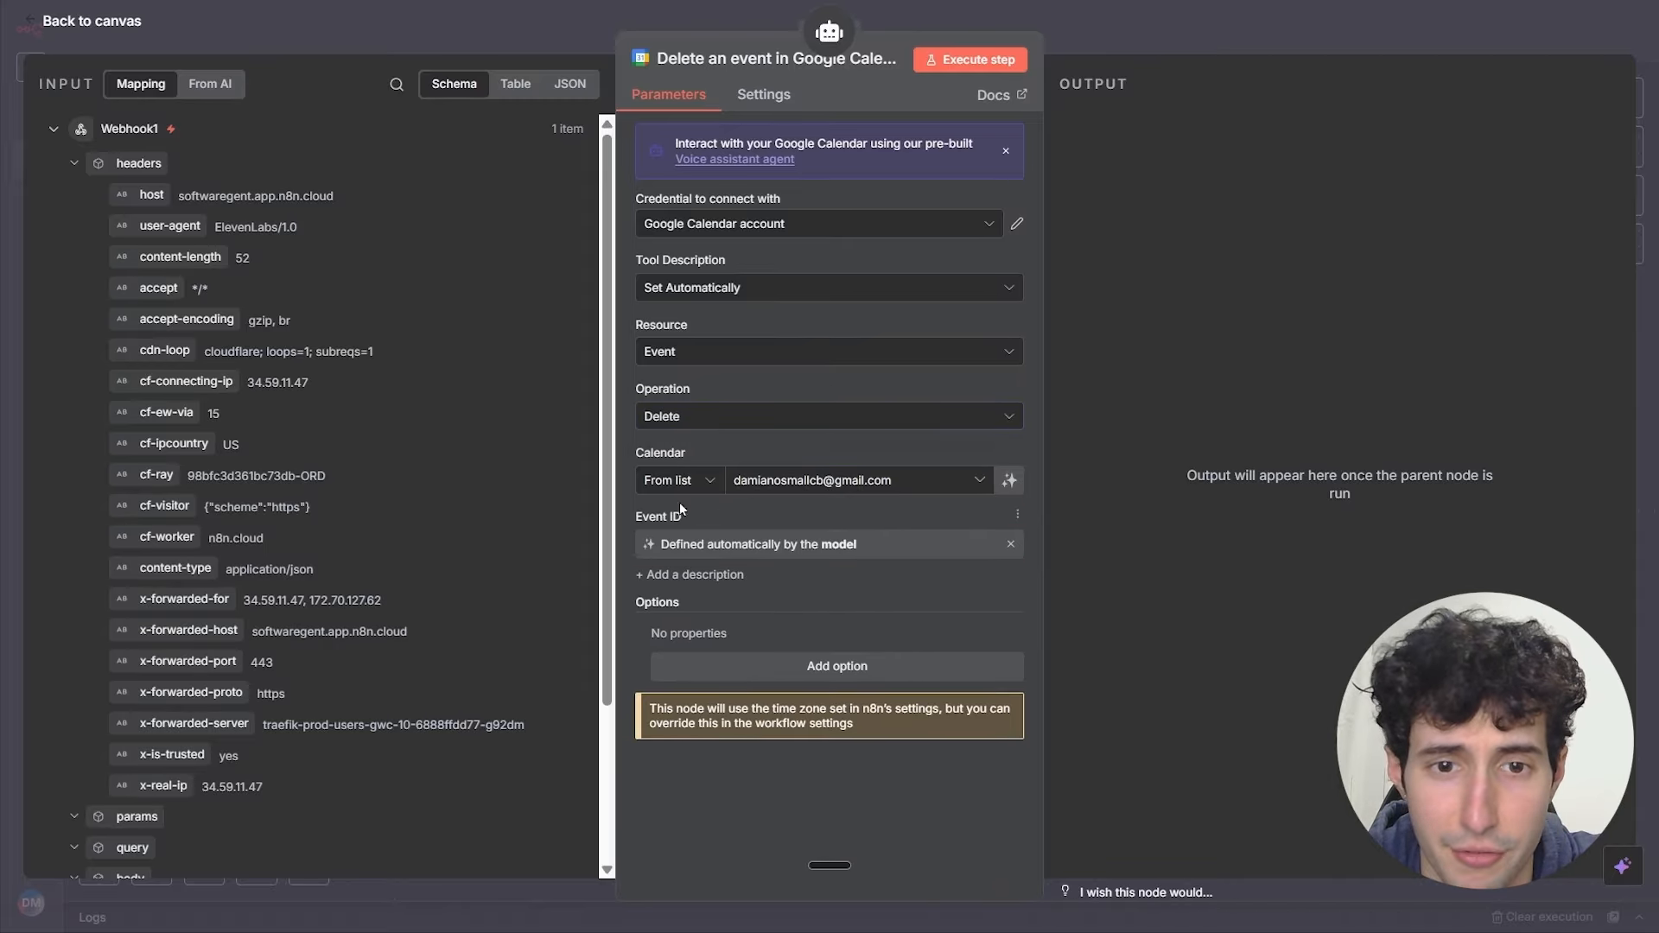
click(1232, 21)
drag(819, 516, 866, 623)
Step: Move the four Google Calendar tool nodes together farther right to free space beneath AI Agent1
drag(1639, 508, 613, 789)
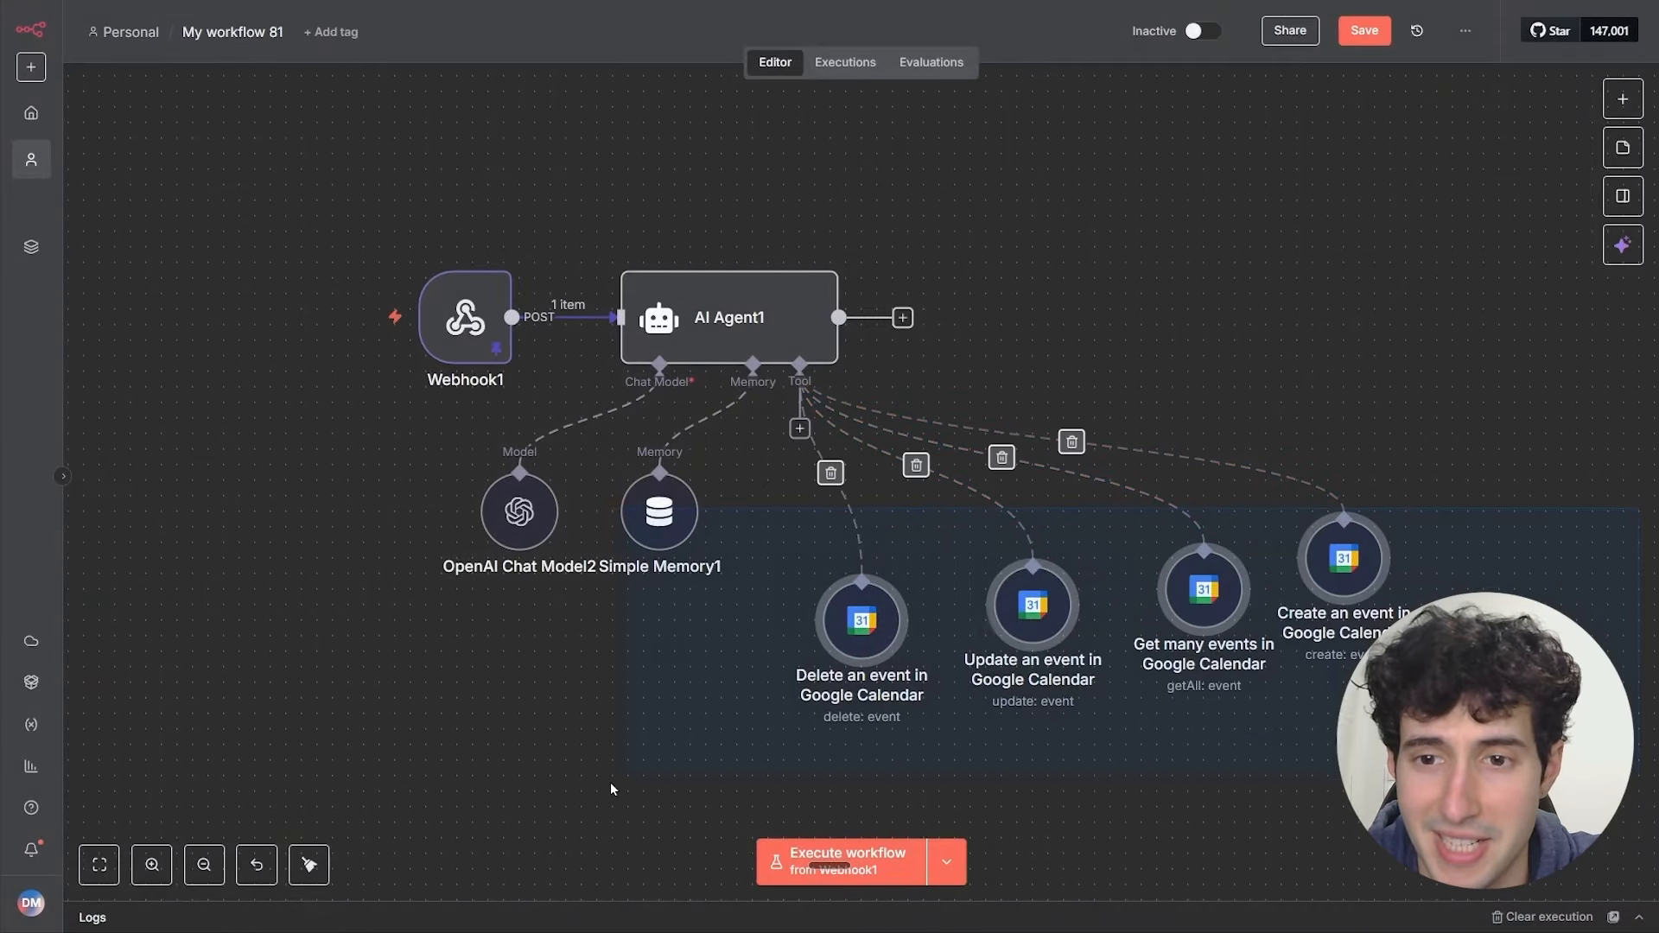
drag(819, 701, 1176, 702)
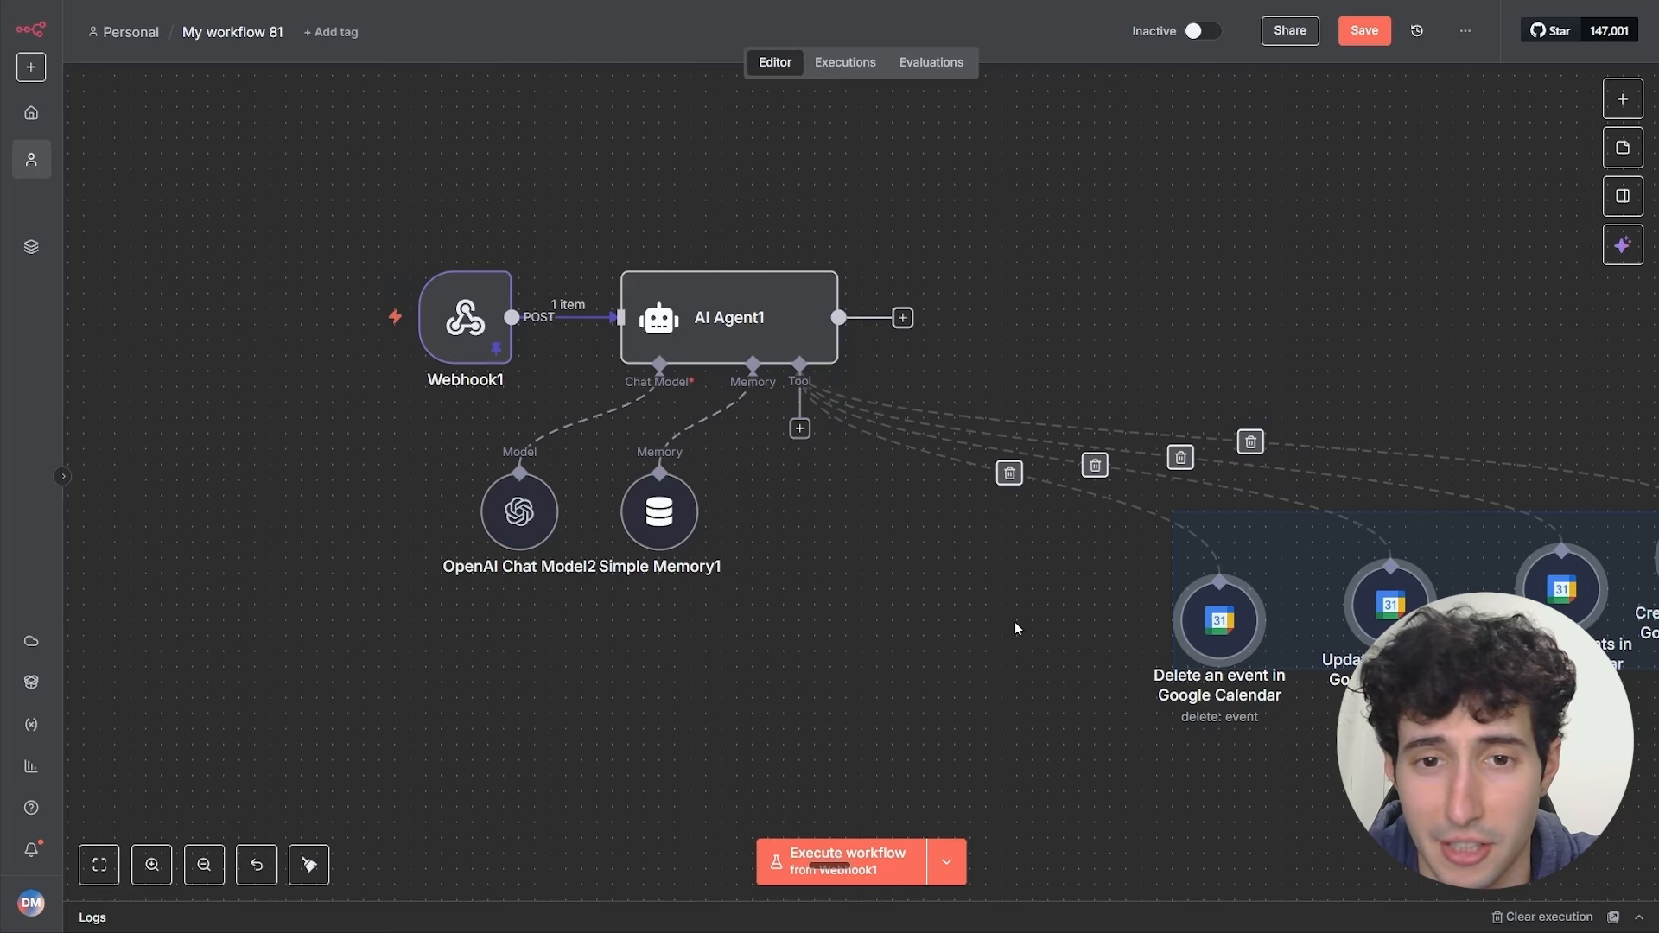
click(920, 537)
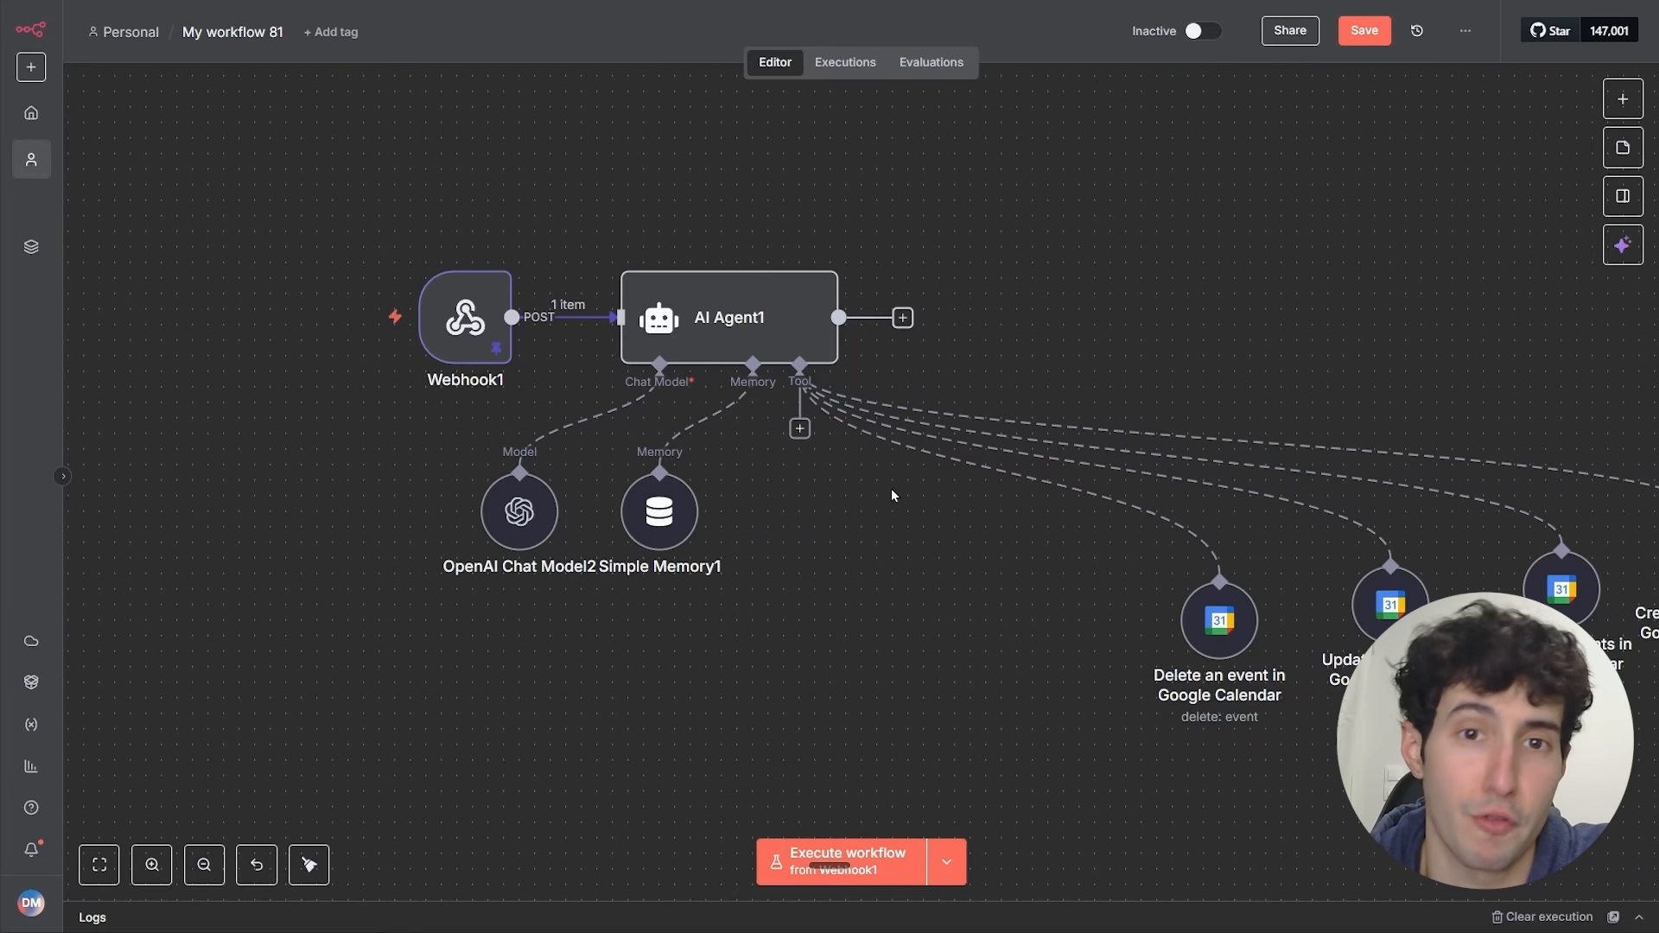
Step: Attach a Google Sheets tool to AI Agent1 using the "Google Sheets account" credential and the Append Row operation
click(799, 430)
text(google she)
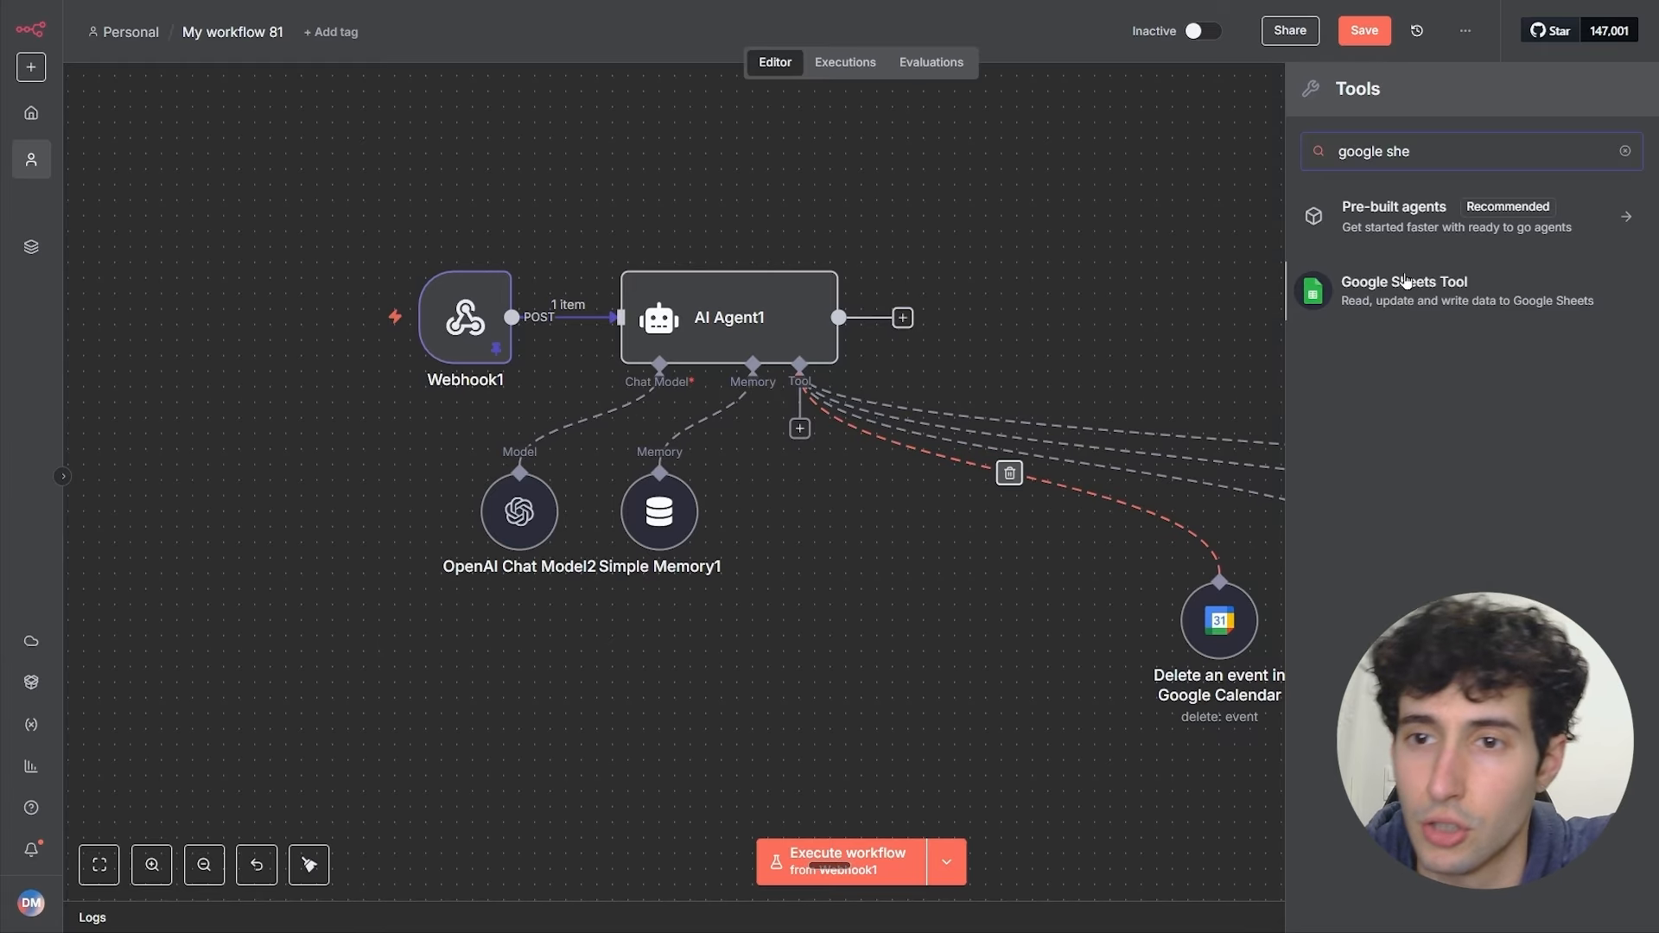
click(1406, 281)
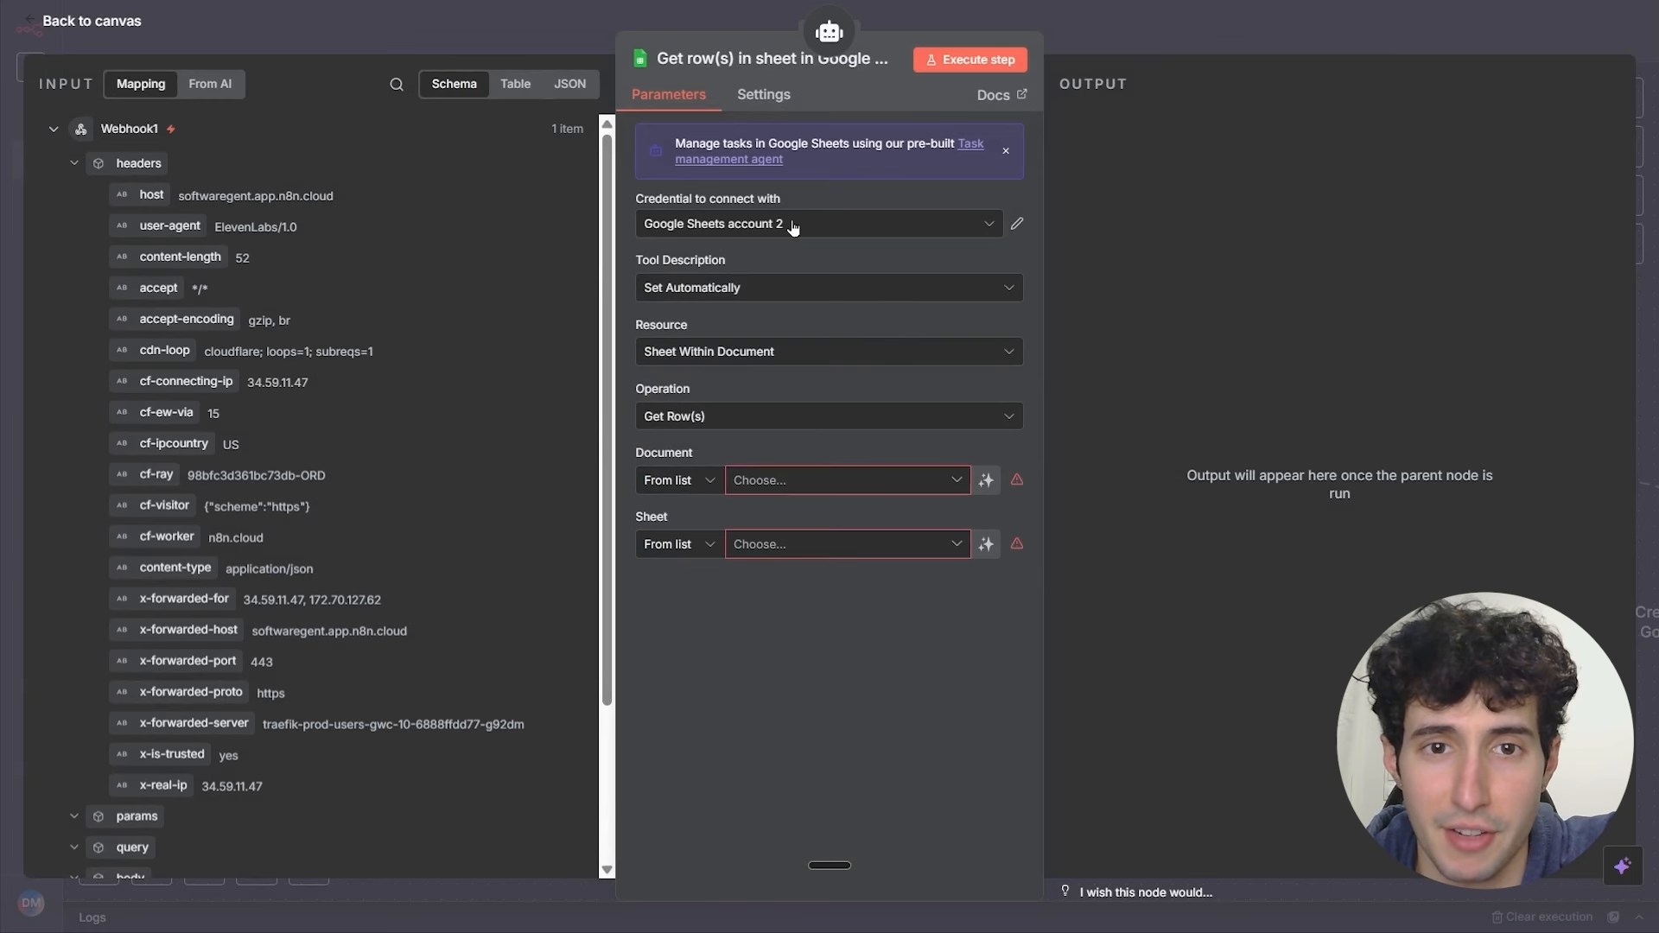
click(802, 221)
click(746, 273)
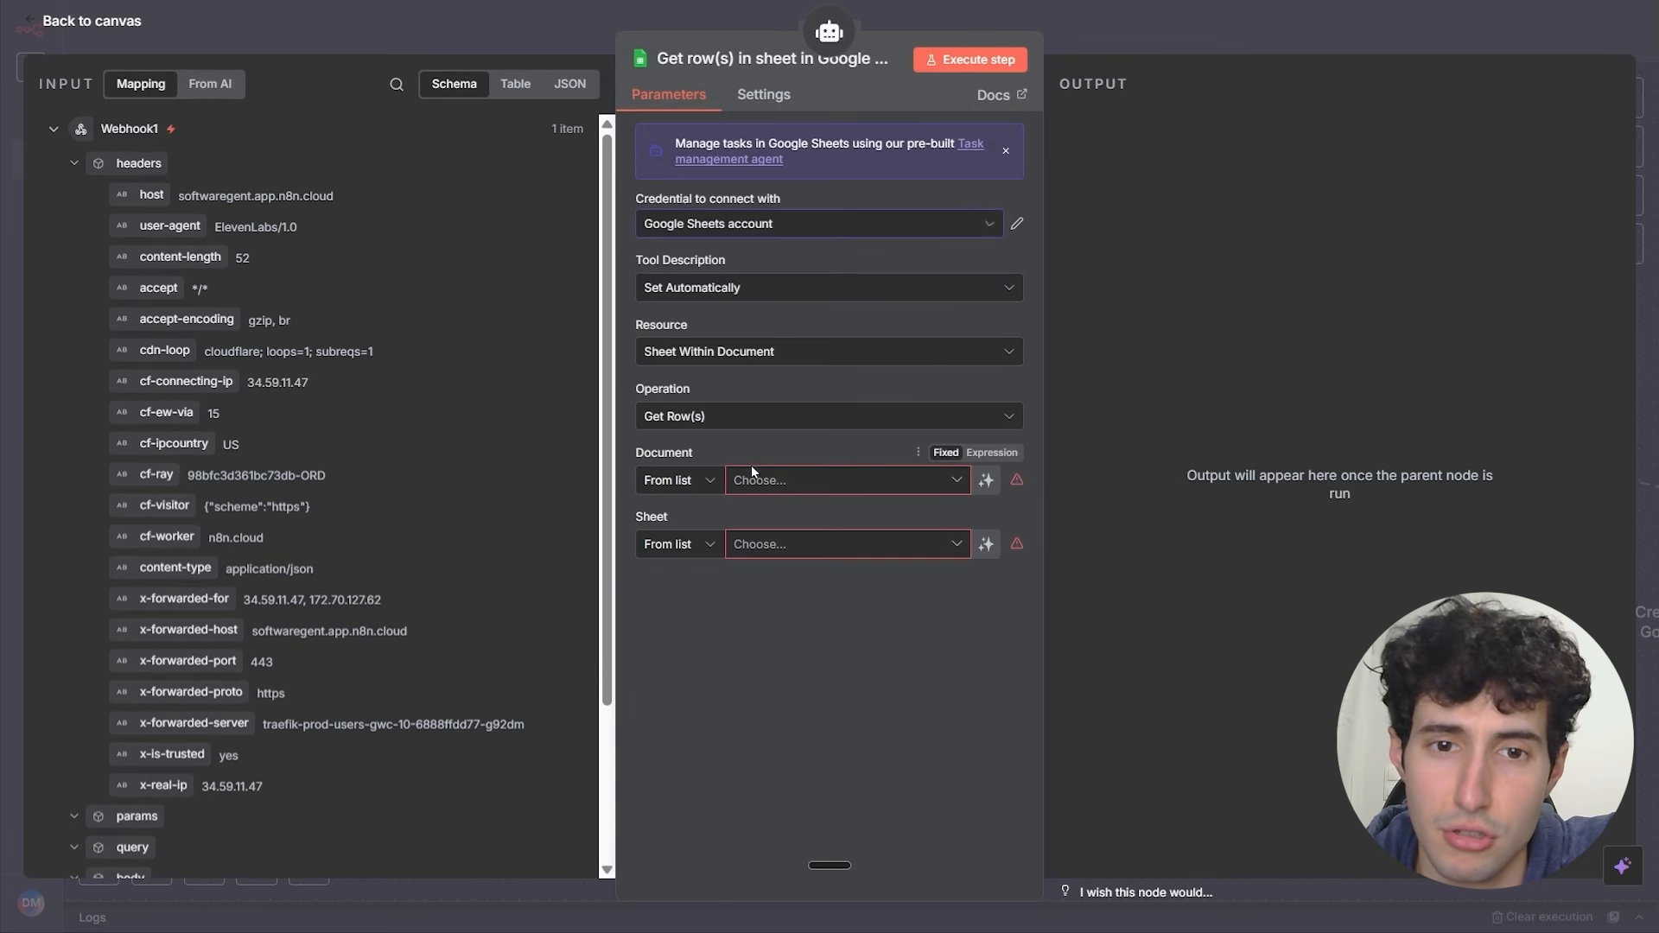
click(753, 418)
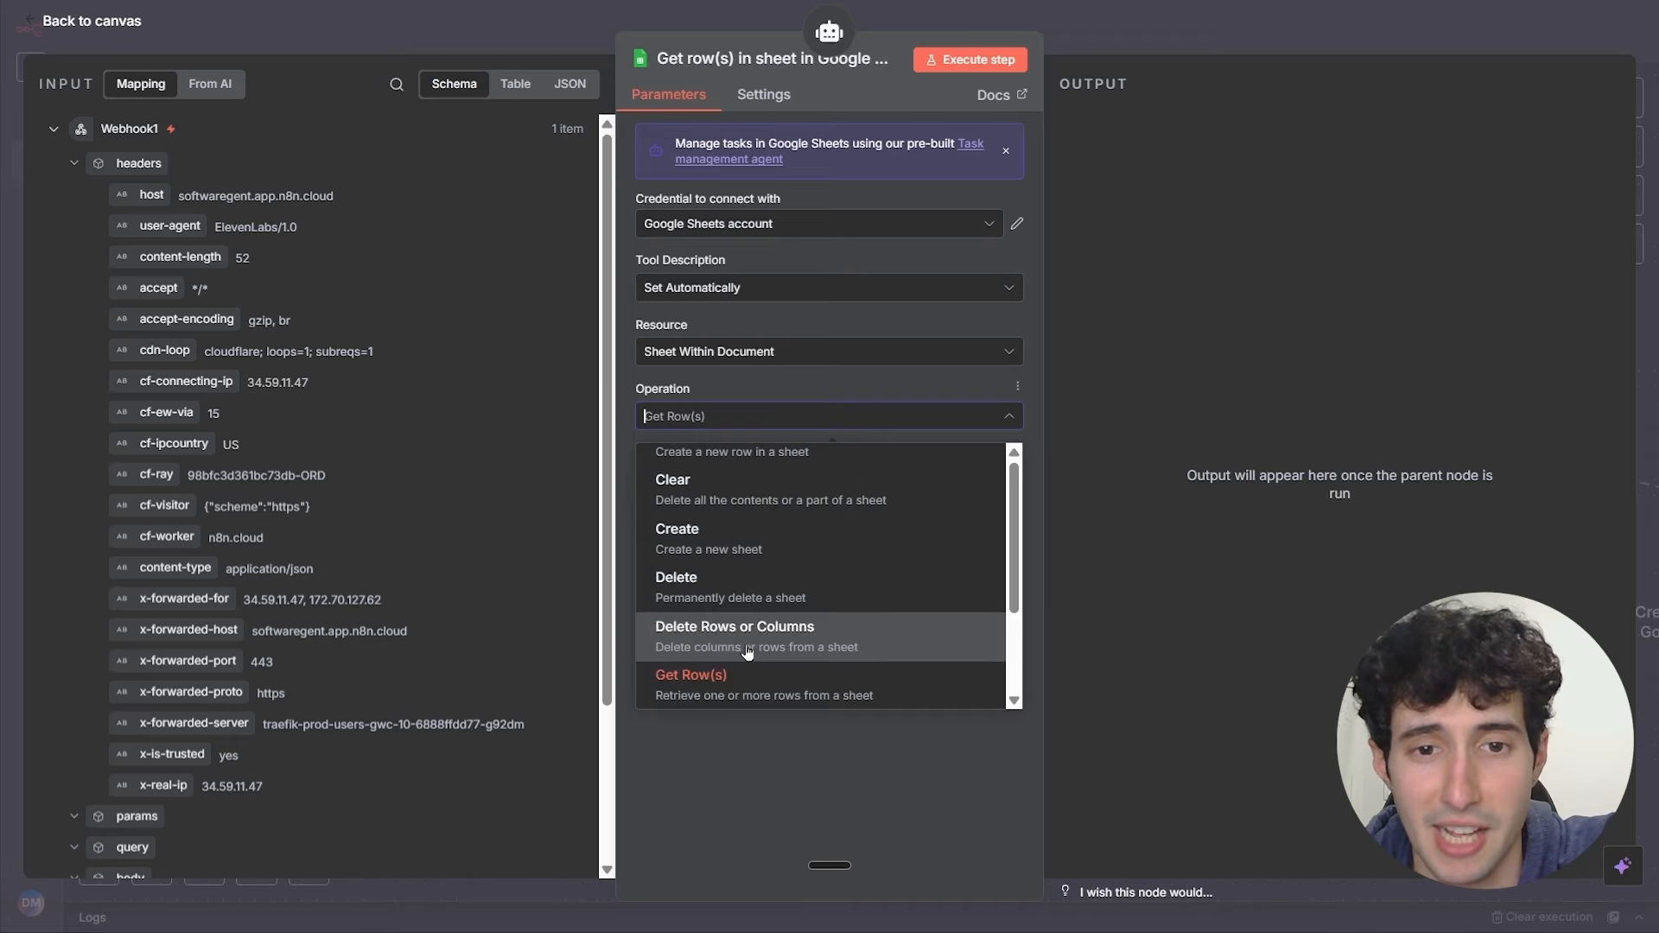
scroll(721, 605, up, 2)
click(728, 522)
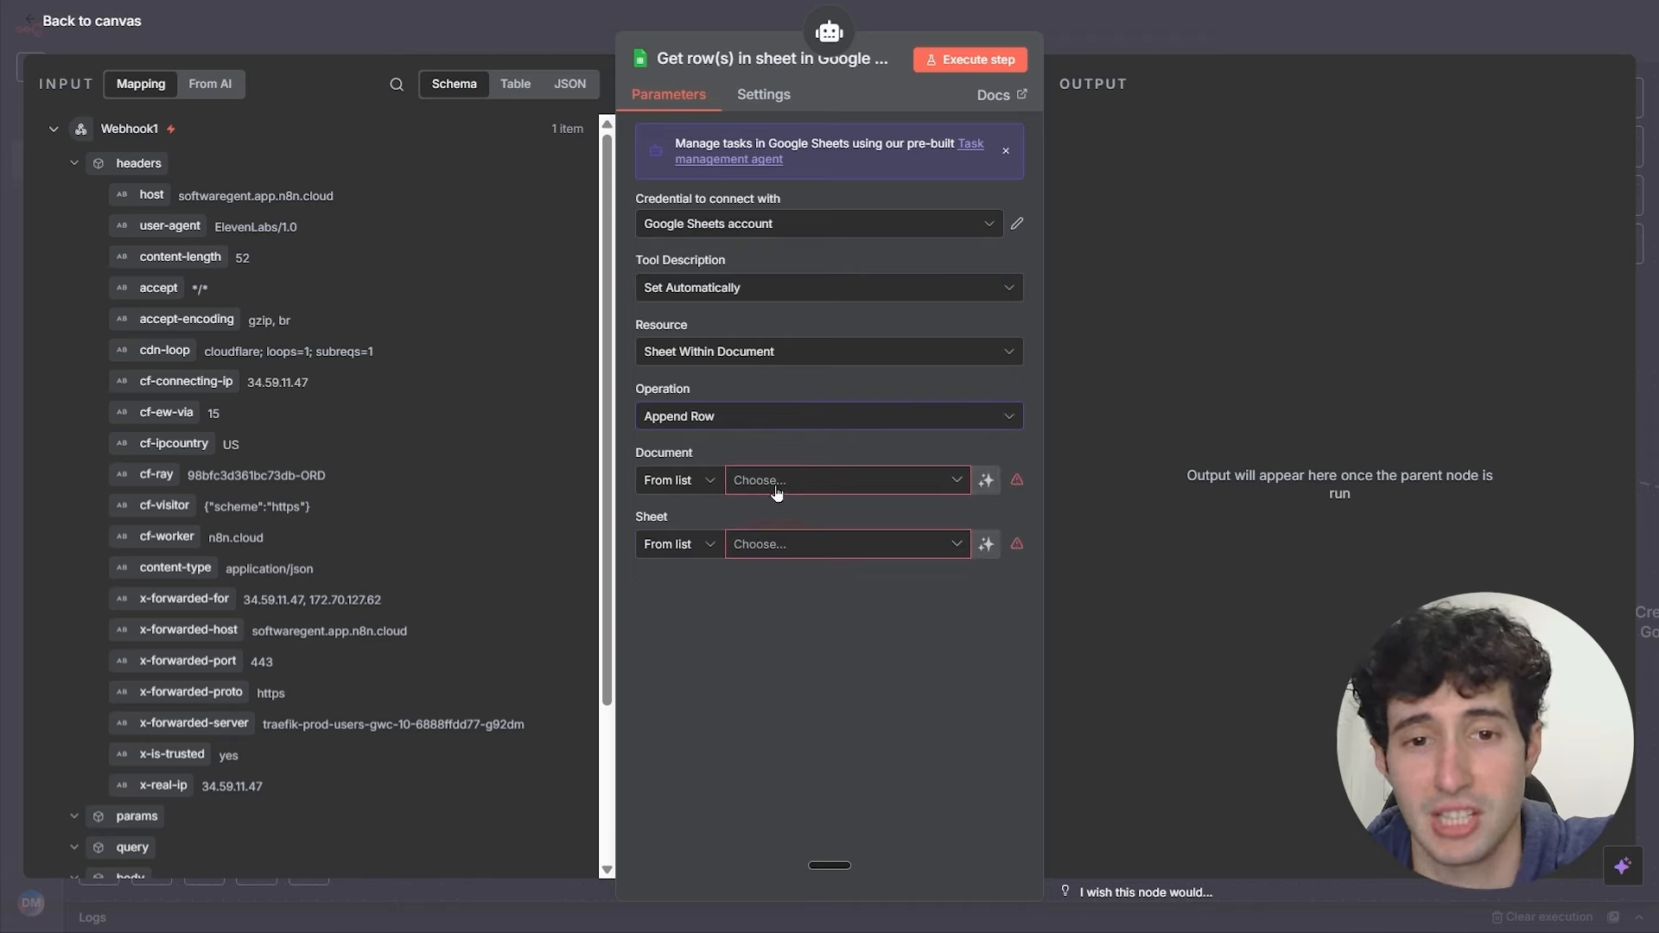
Step: Point the Append Row tool to Sheet1 of the Save Info document
click(777, 484)
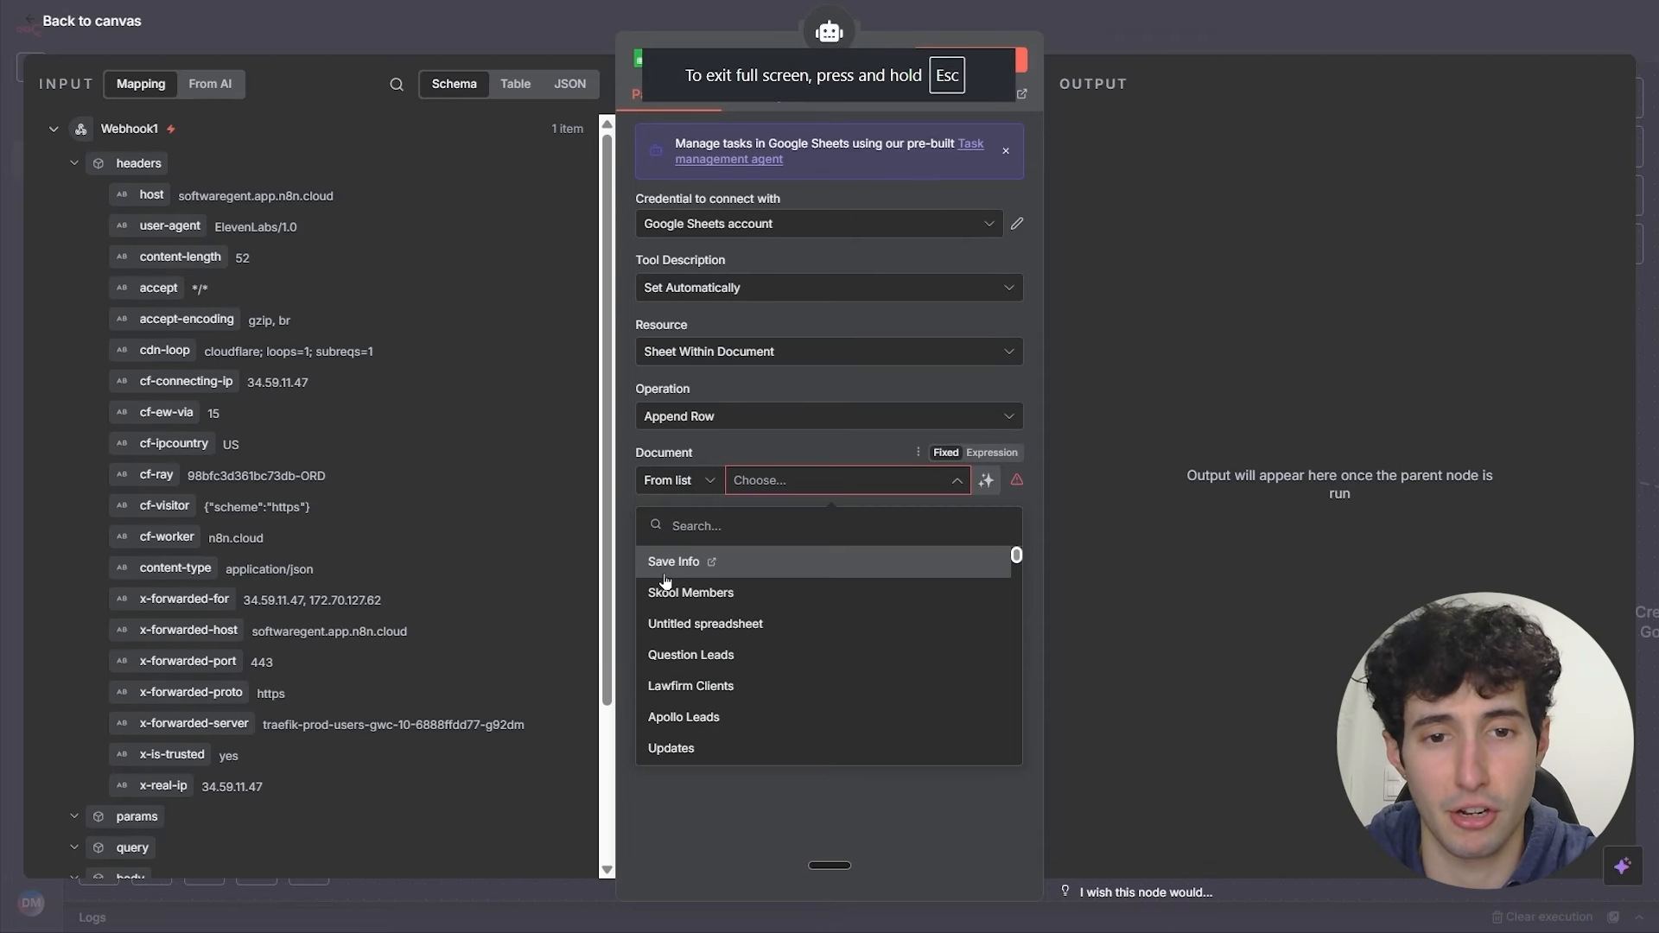
click(674, 565)
click(833, 546)
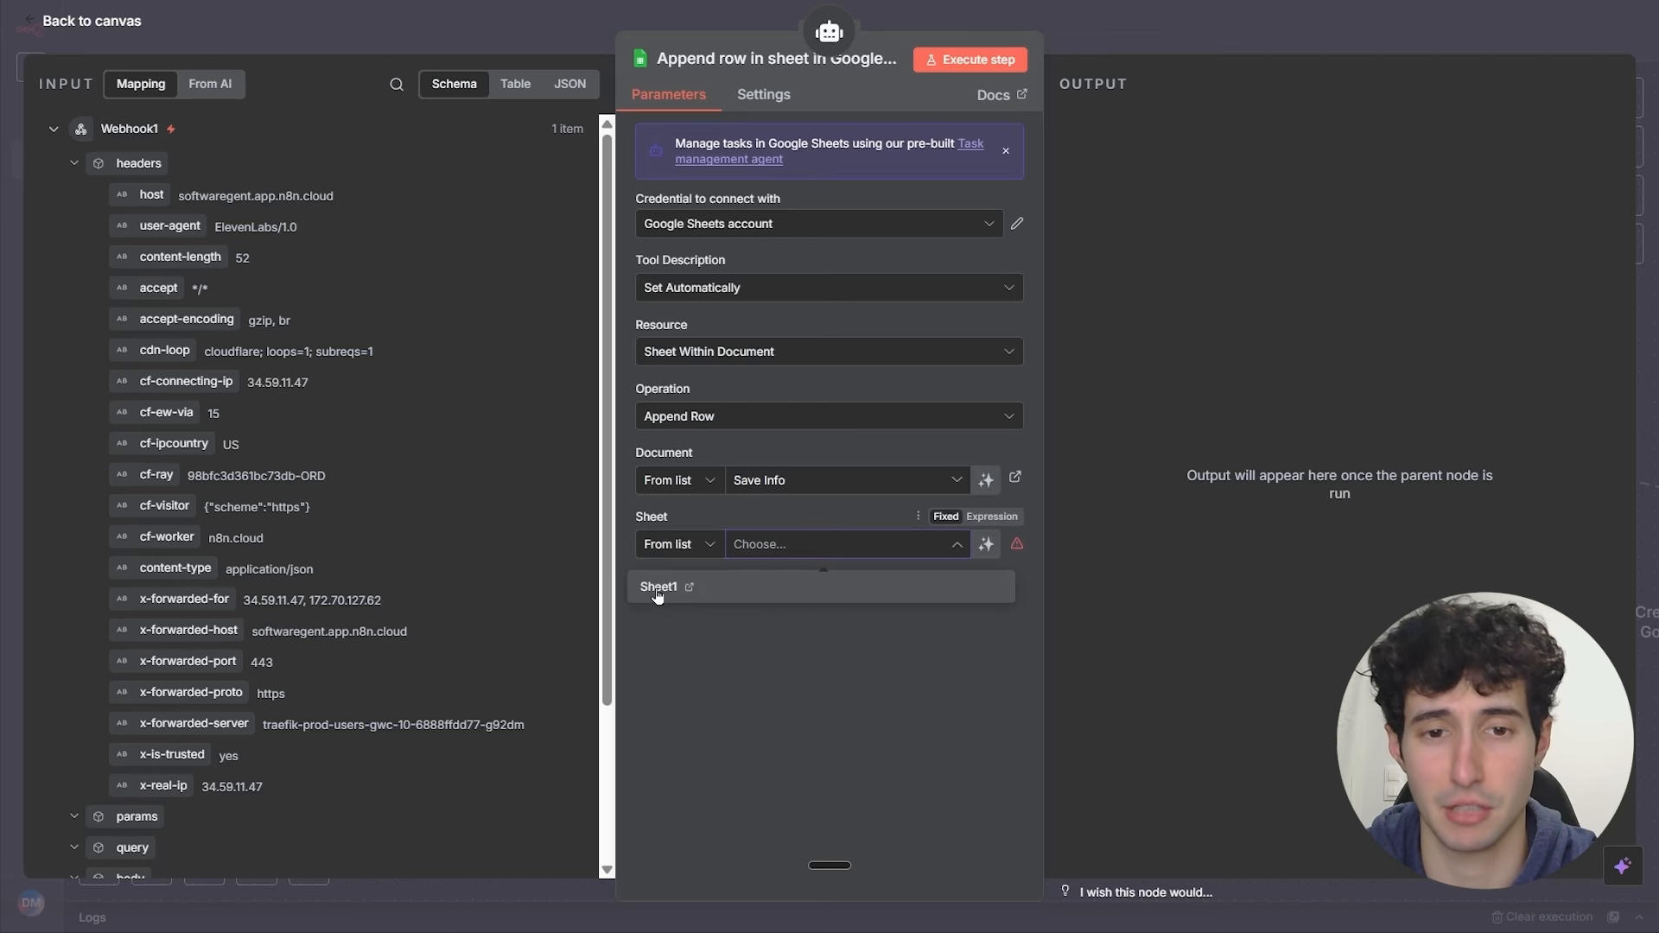
click(658, 588)
Step: Let the model define the Name, email and number columns, and place the Append Row node beside the delete-event tool
scroll(649, 652, down, 3)
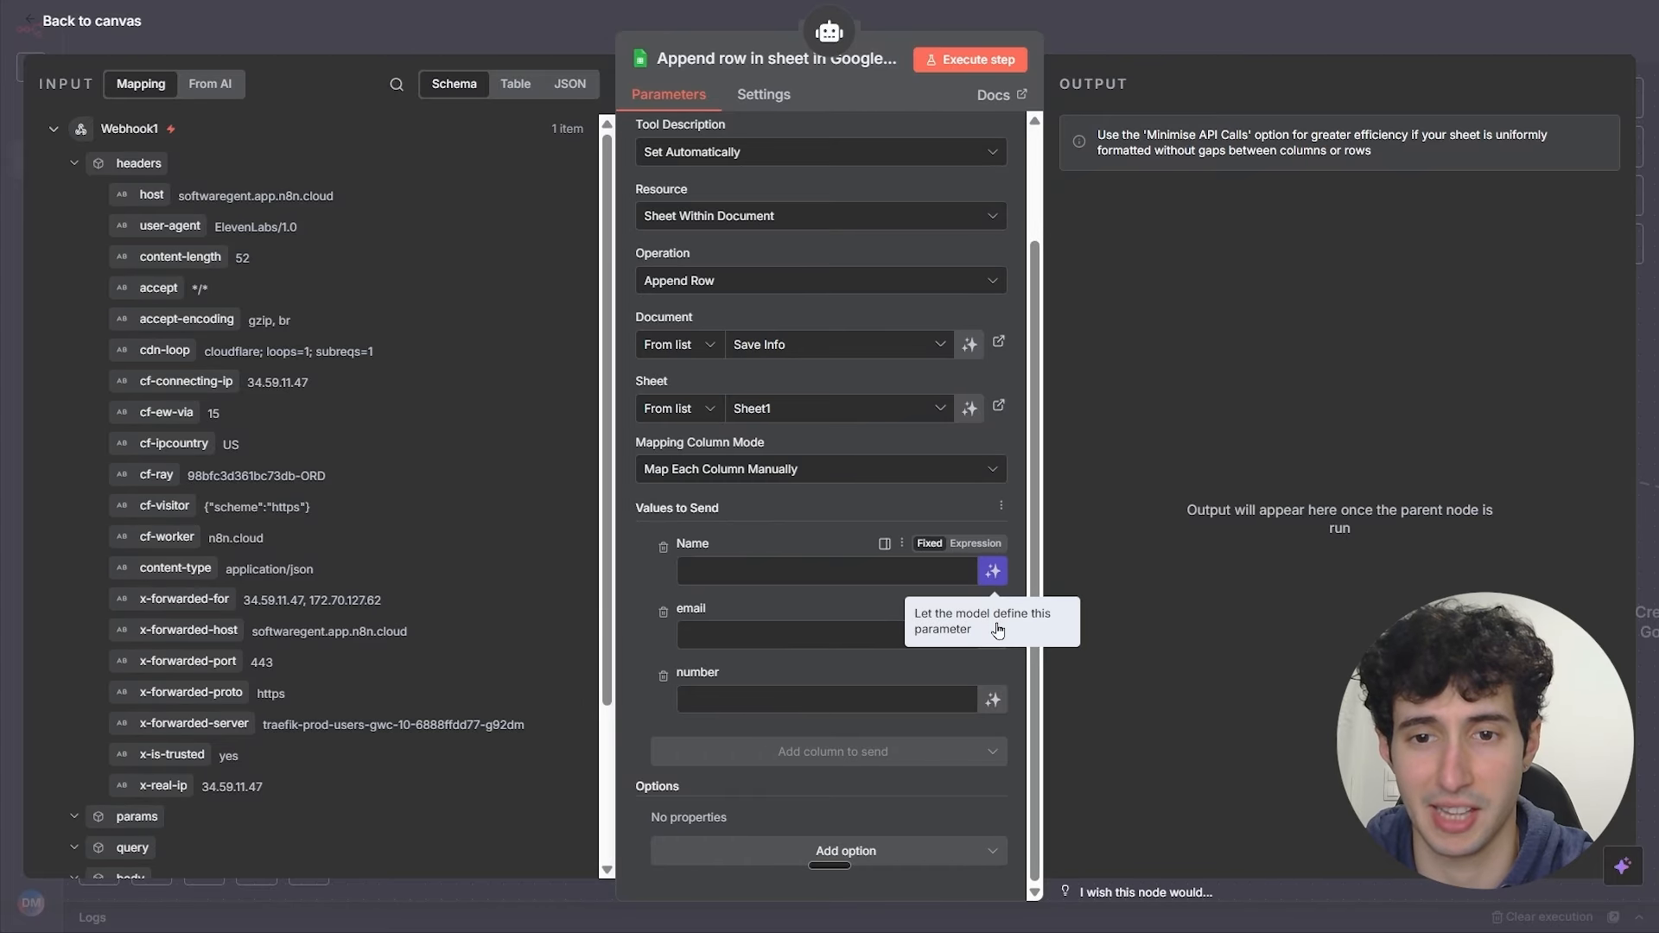
click(992, 570)
click(992, 658)
click(992, 746)
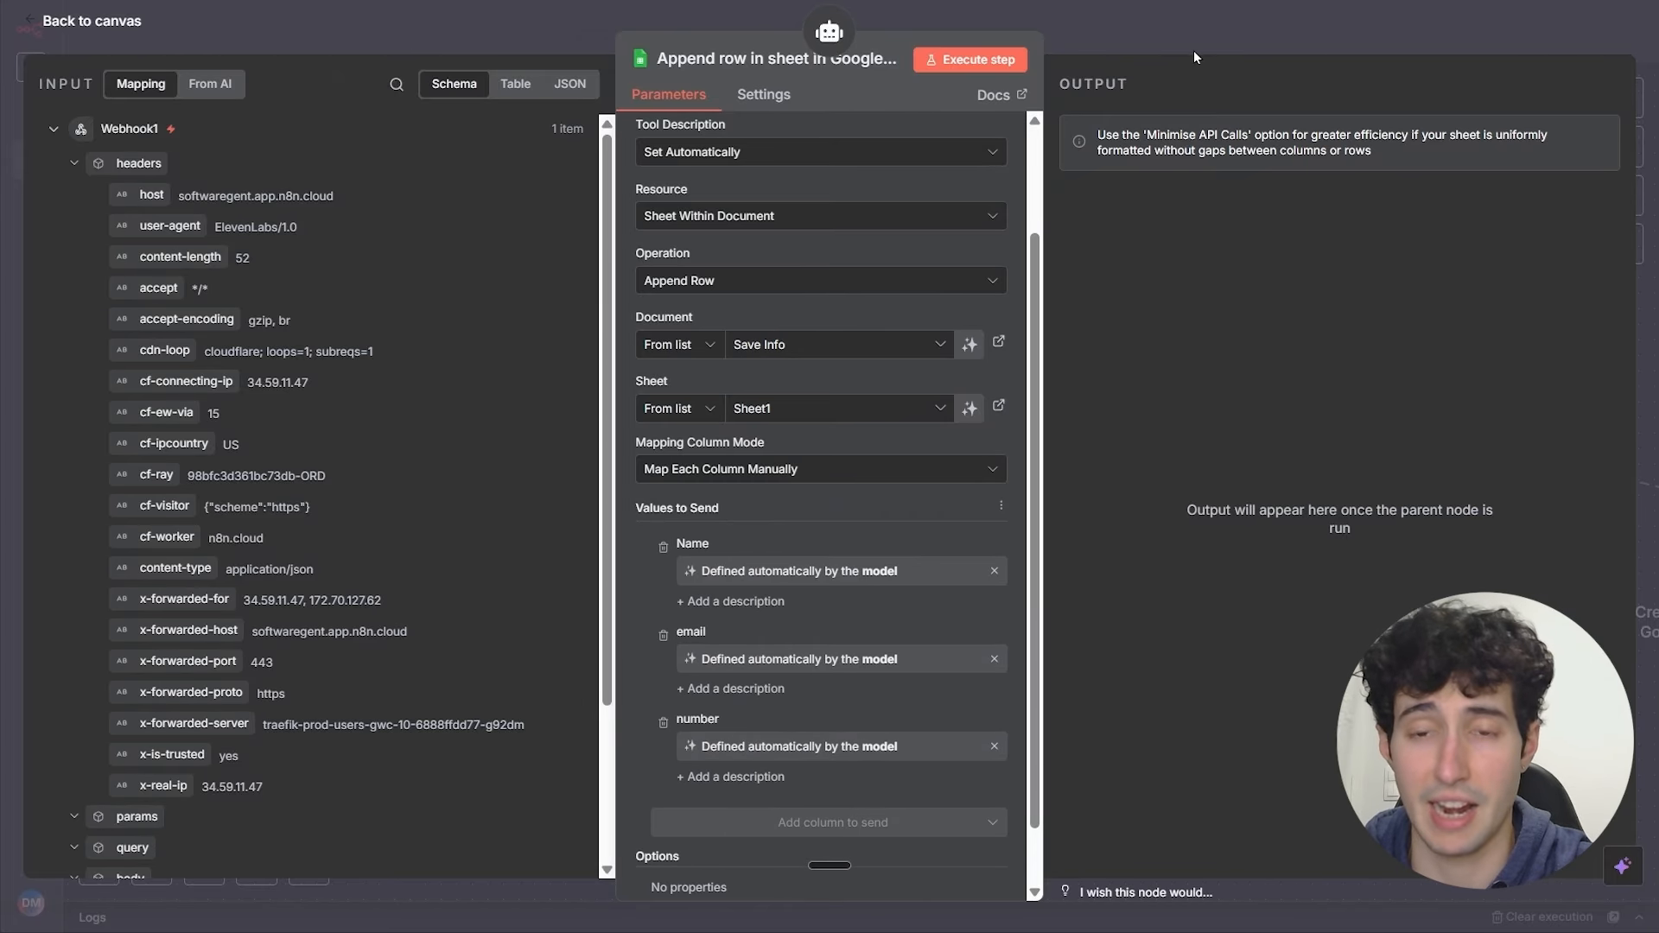
click(1194, 53)
drag(834, 541, 1049, 650)
Step: Attach a Think tool with its default description to AI Agent1 and place its node beside the Google Sheets tool
click(799, 439)
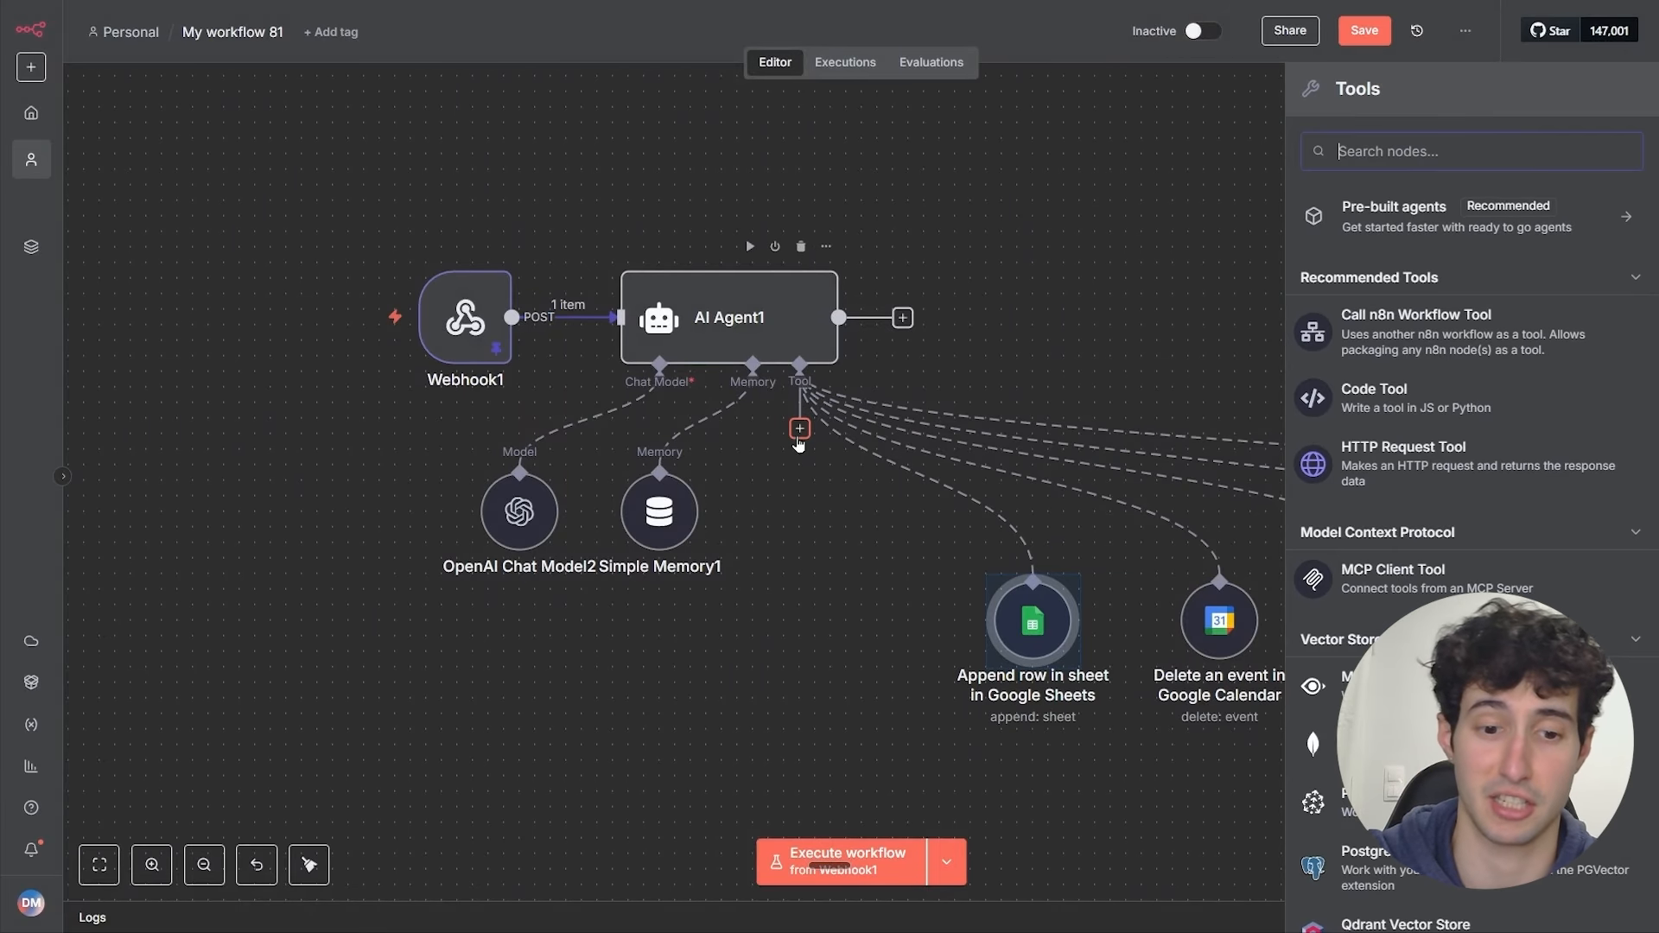
text(think)
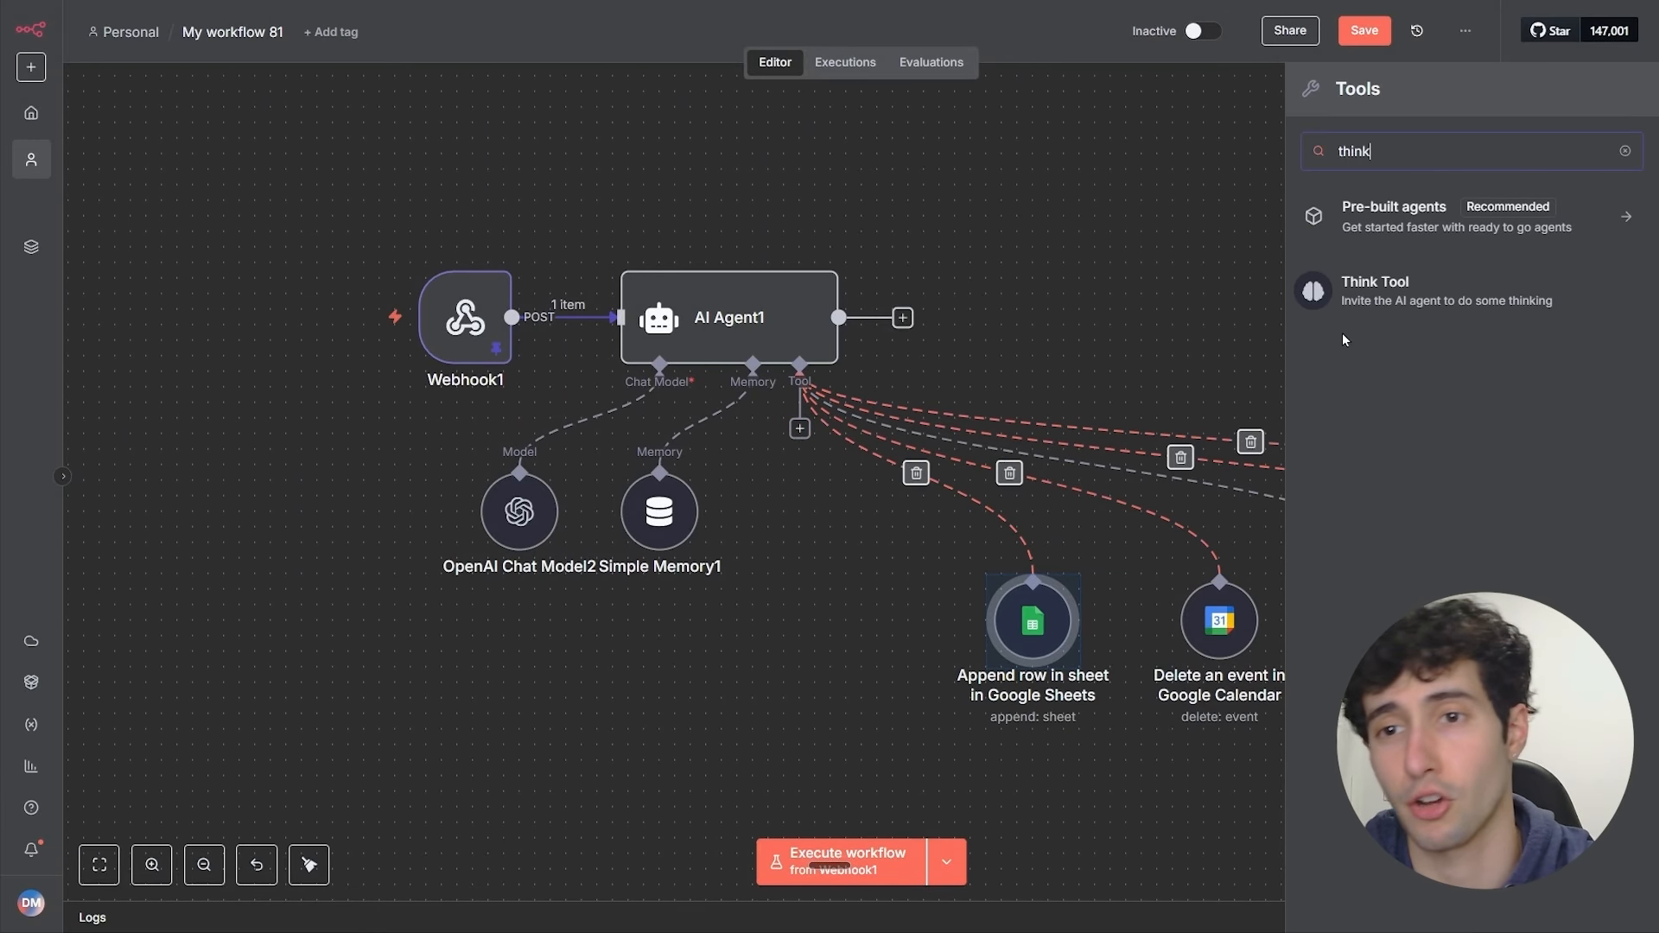
click(1369, 295)
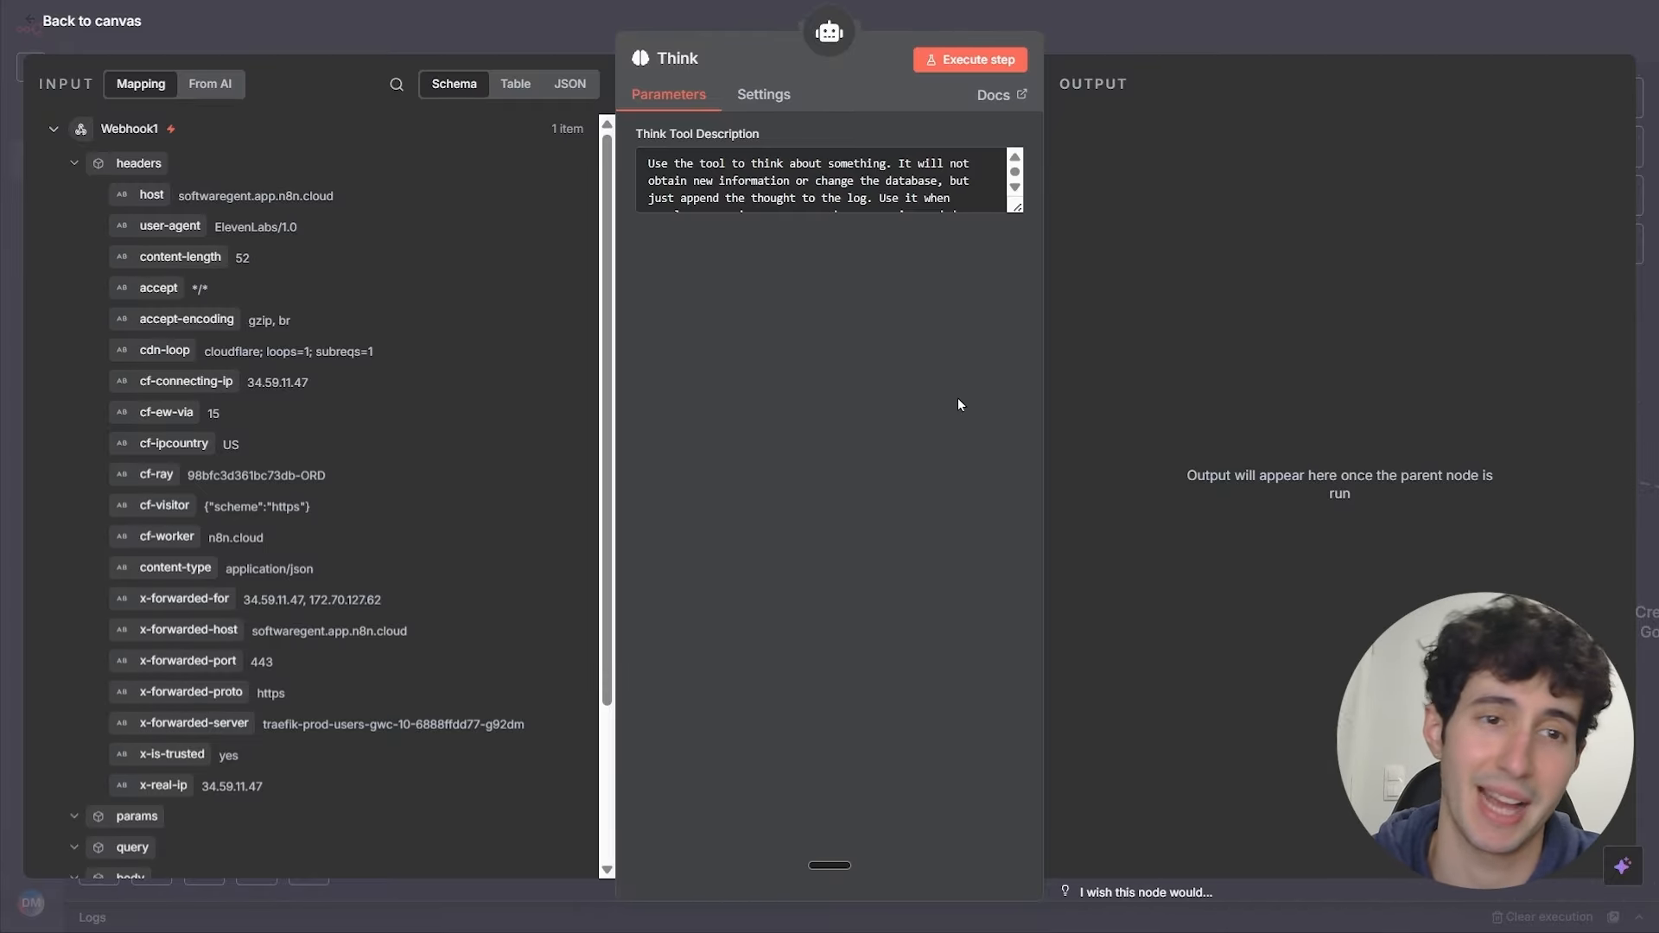
click(1223, 37)
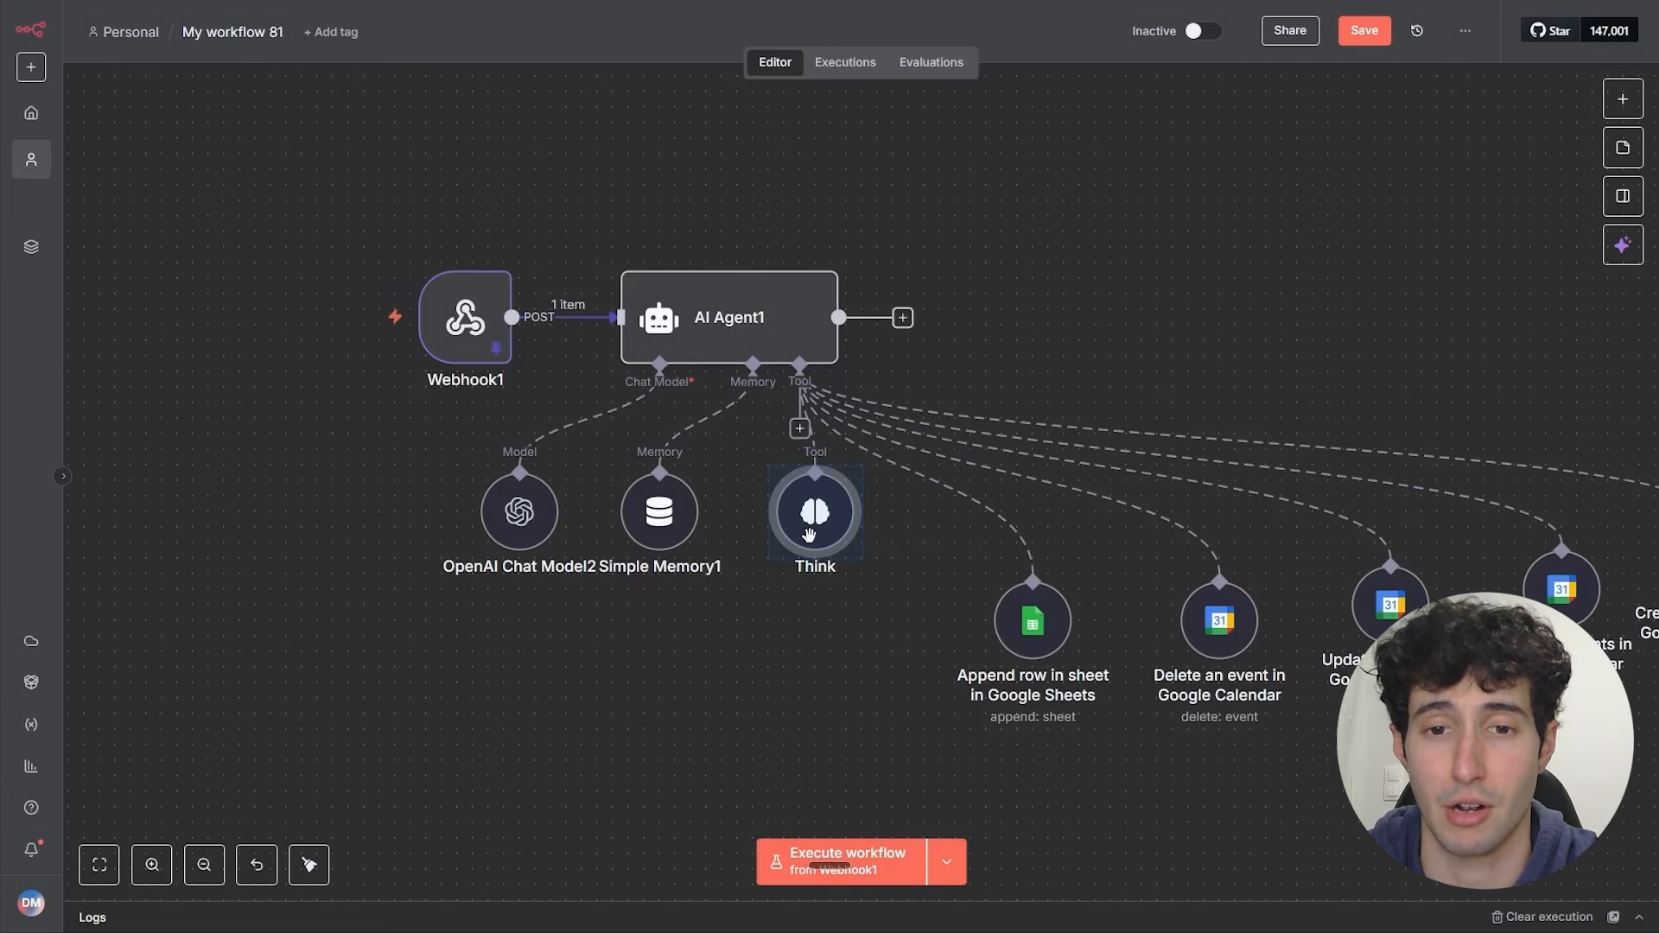
drag(809, 534, 866, 605)
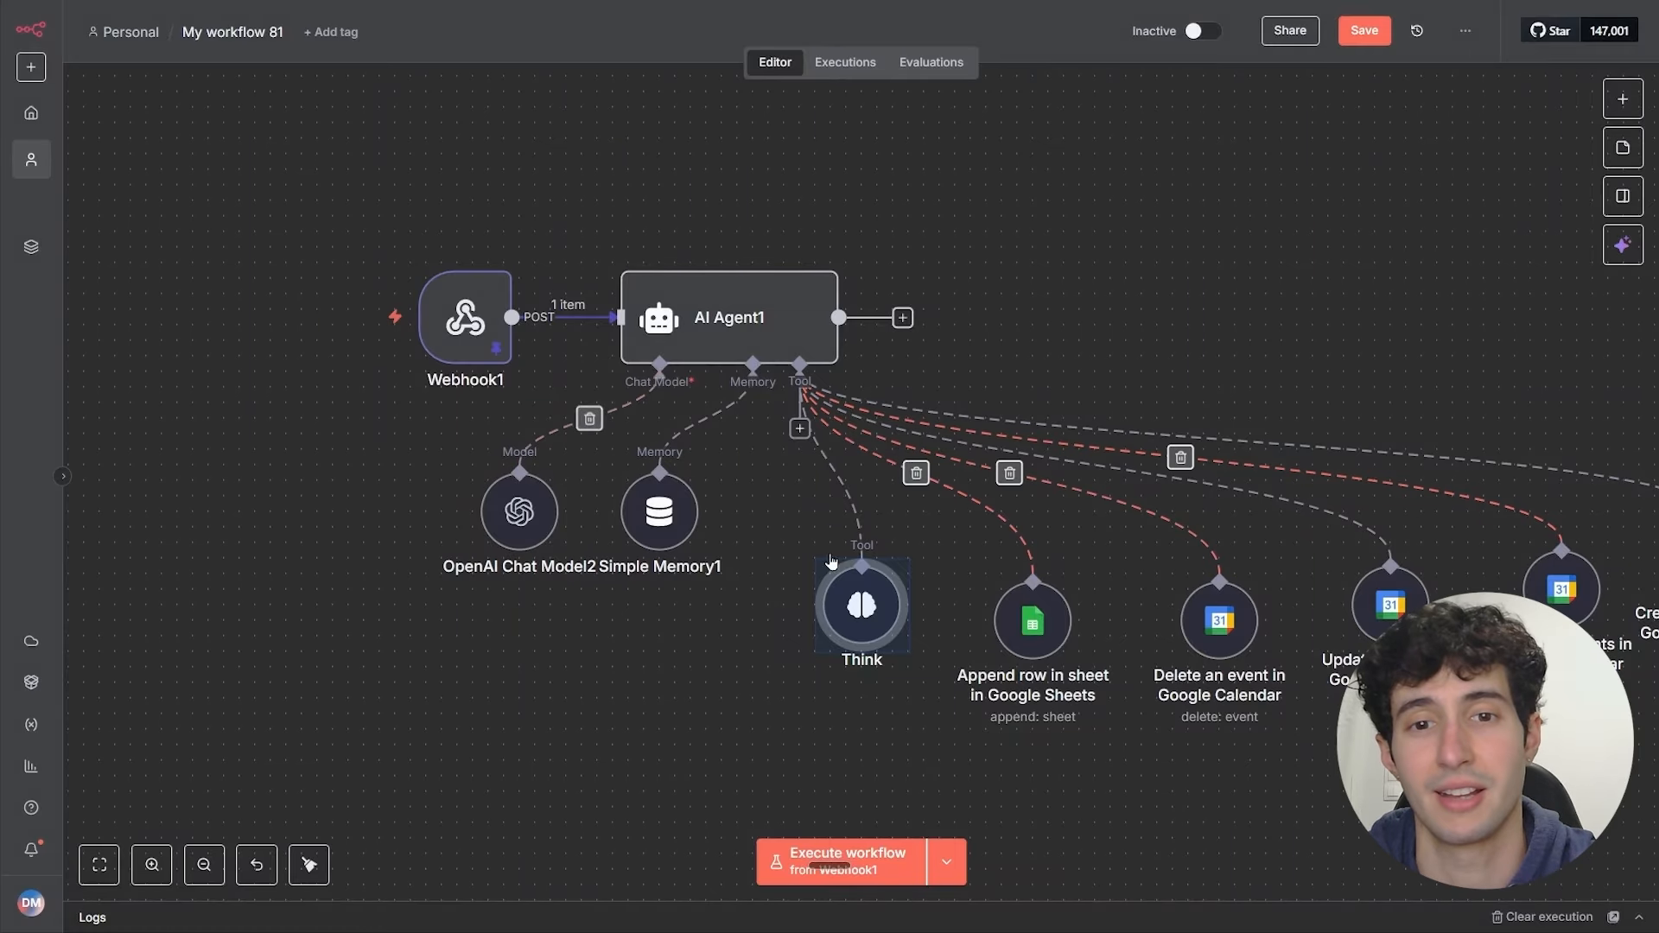
Step: Move the OpenAI Chat Model2 and Simple Memory1 nodes down together so they line up with the tool nodes
drag(366, 401, 779, 698)
drag(676, 511, 679, 642)
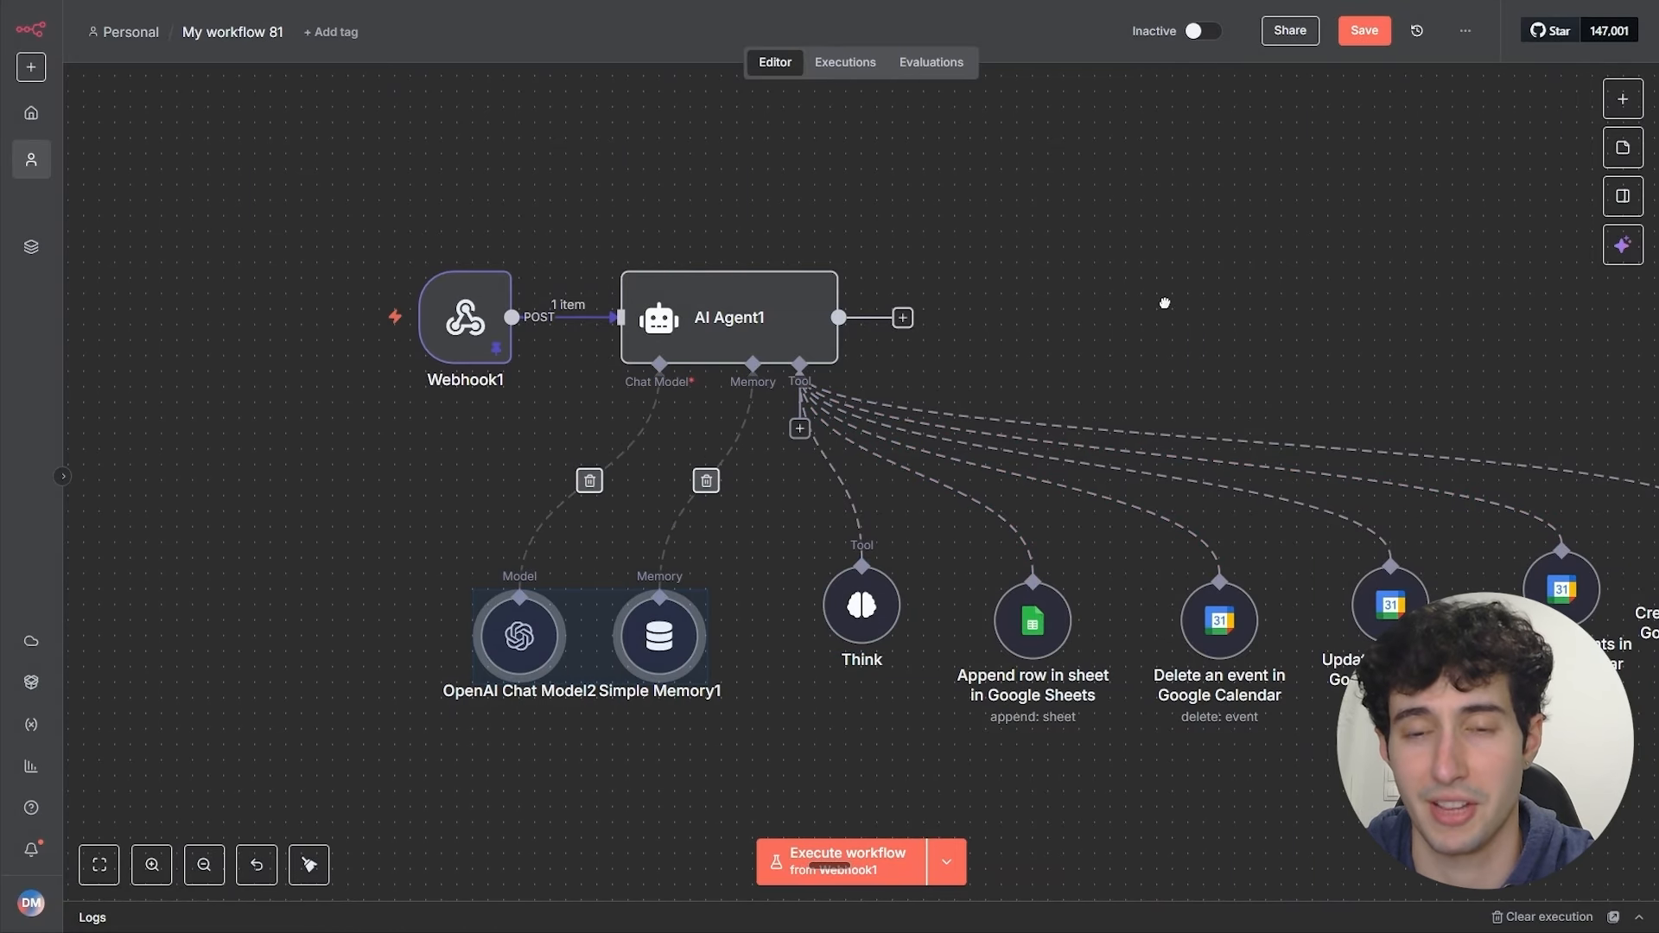
click(1156, 299)
scroll(962, 325, down, 2)
scroll(988, 351, up, 1)
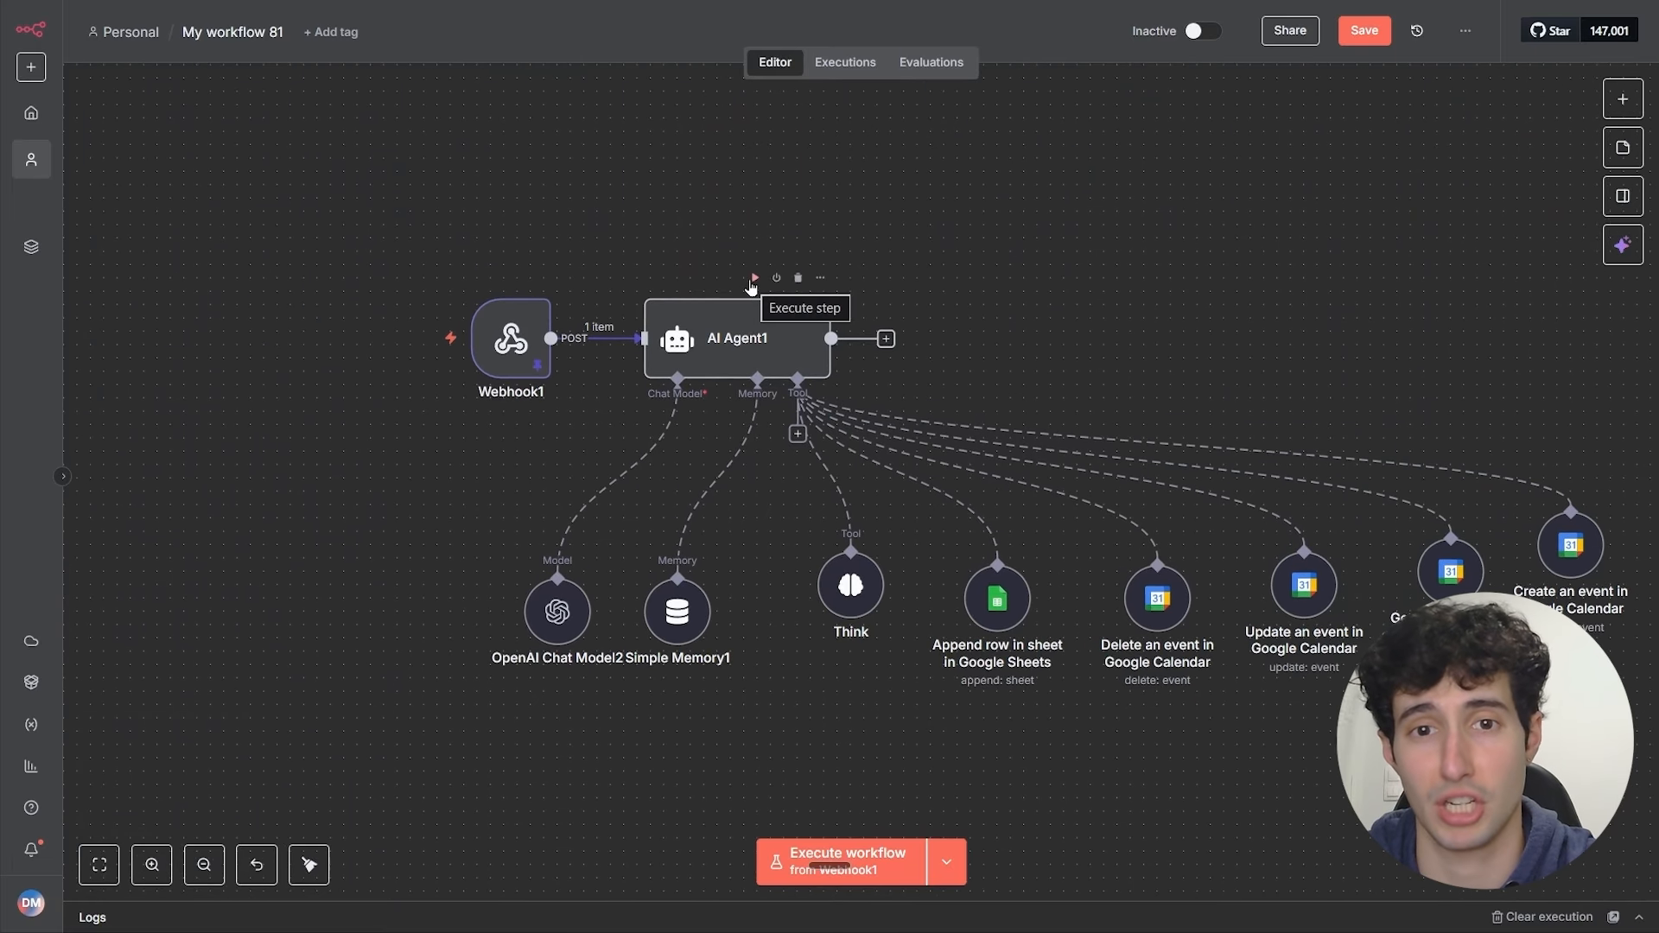
Step: Review the booking request in the Webhook1 node's output
double_click(510, 338)
drag(959, 751, 1256, 764)
click(1211, 28)
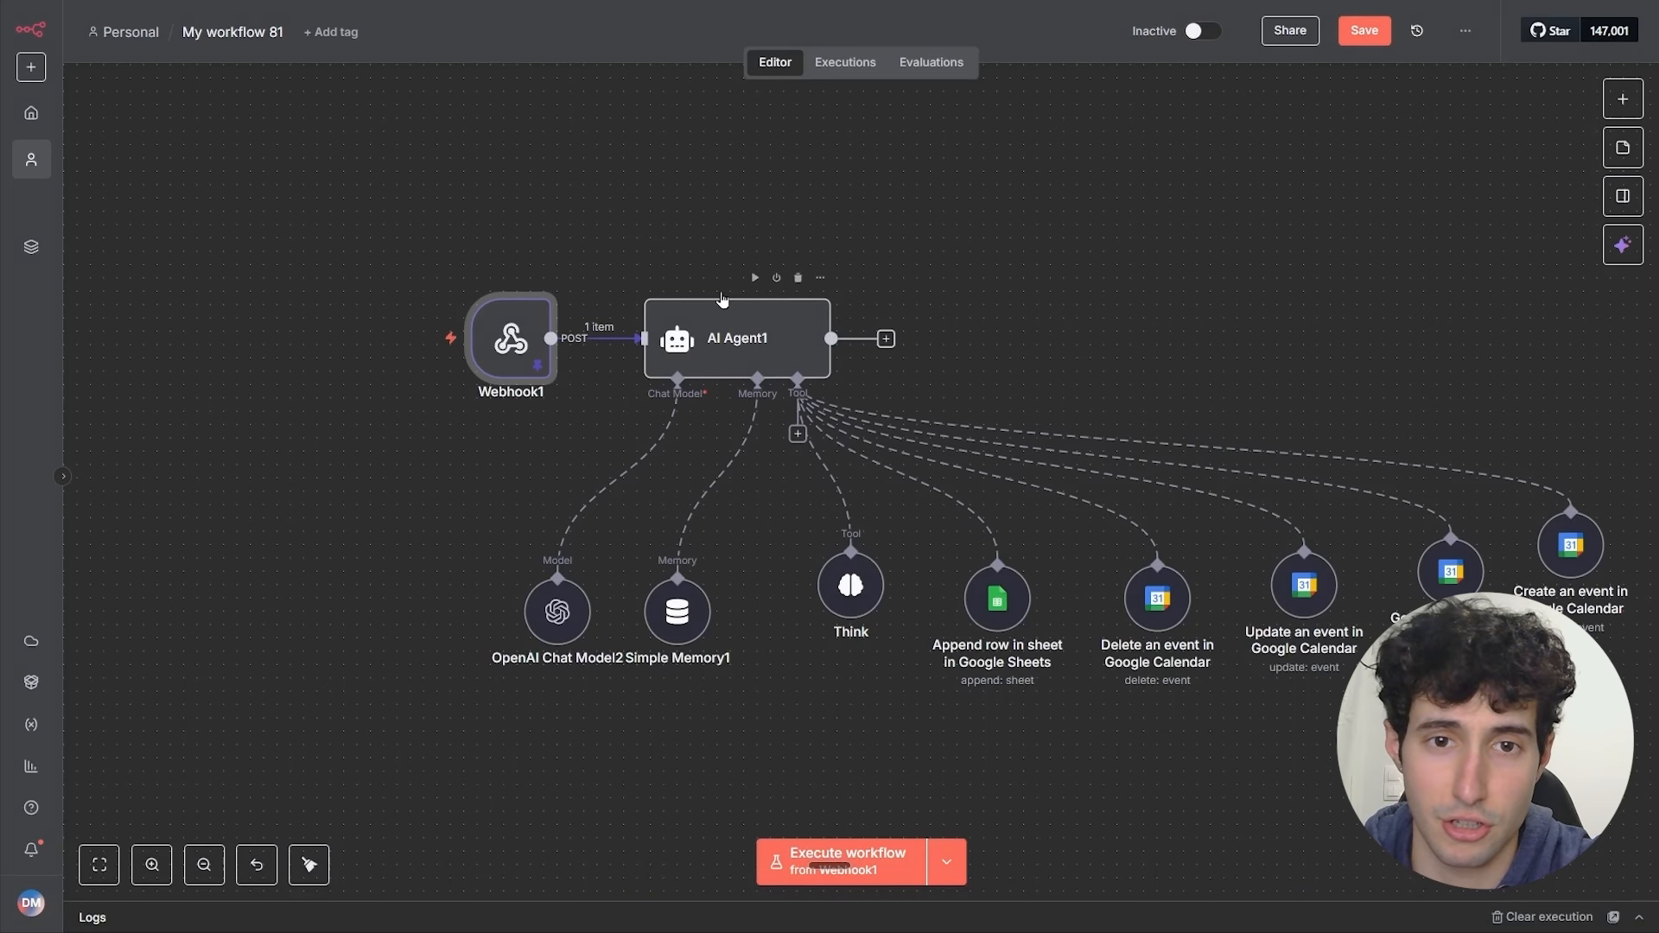
Step: Execute the AI Agent1 step on the pinned webhook request and read through its output reply
click(755, 278)
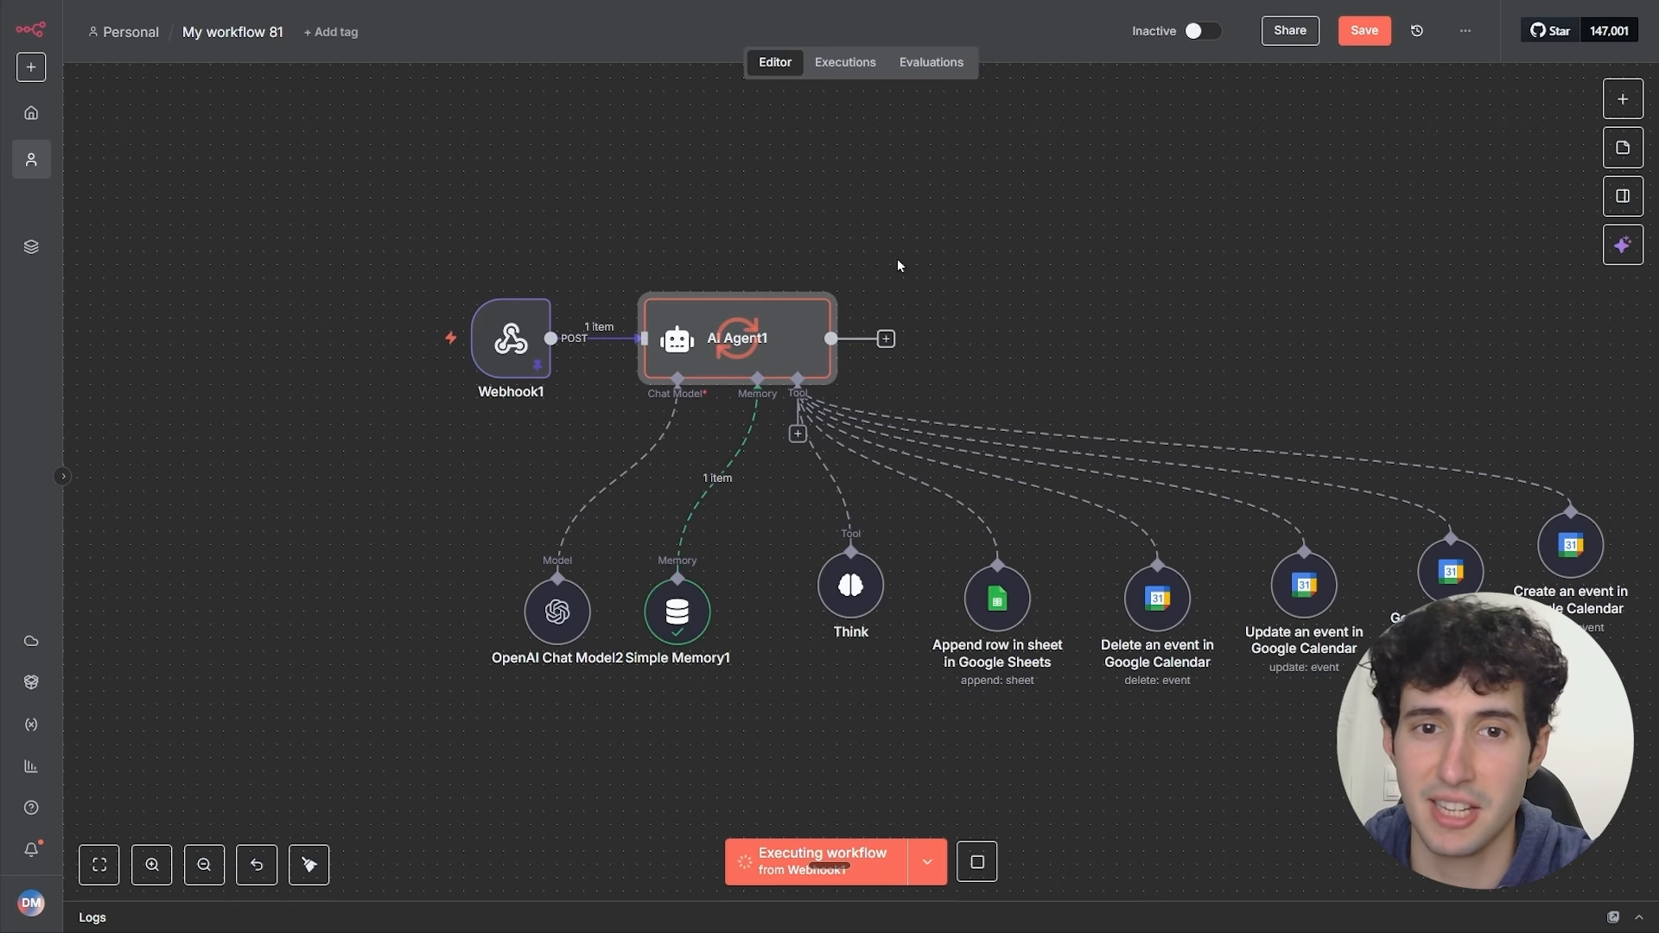
double_click(806, 338)
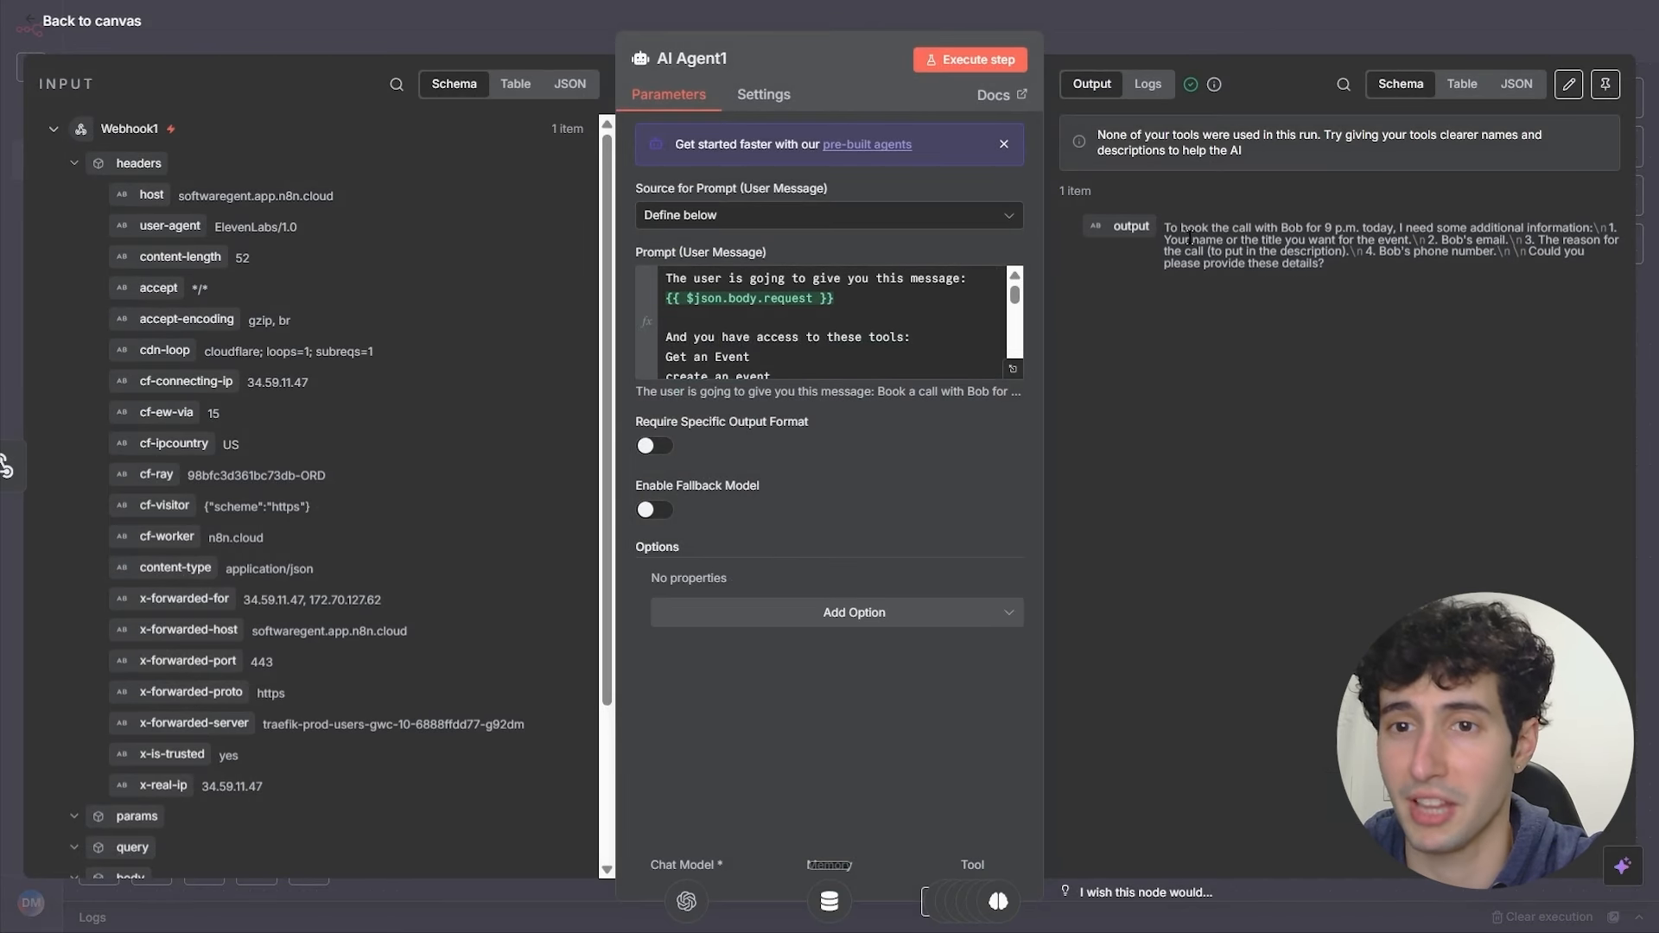
drag(1166, 227, 1559, 238)
click(1583, 233)
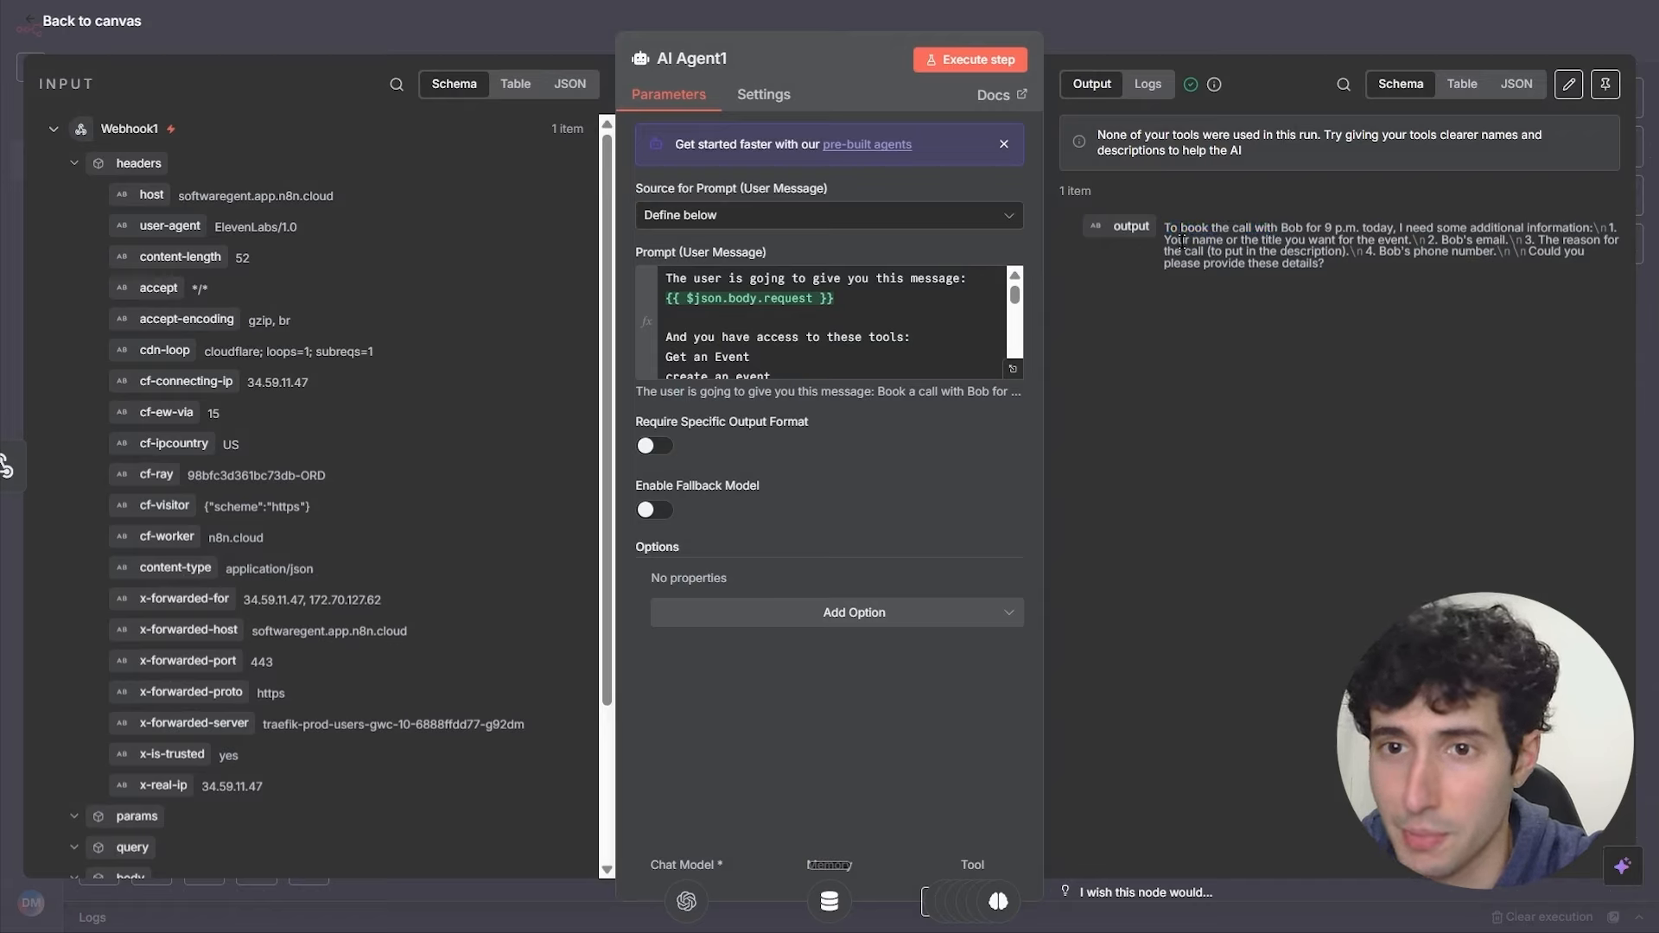
drag(1177, 239, 1294, 250)
click(1434, 246)
click(1296, 250)
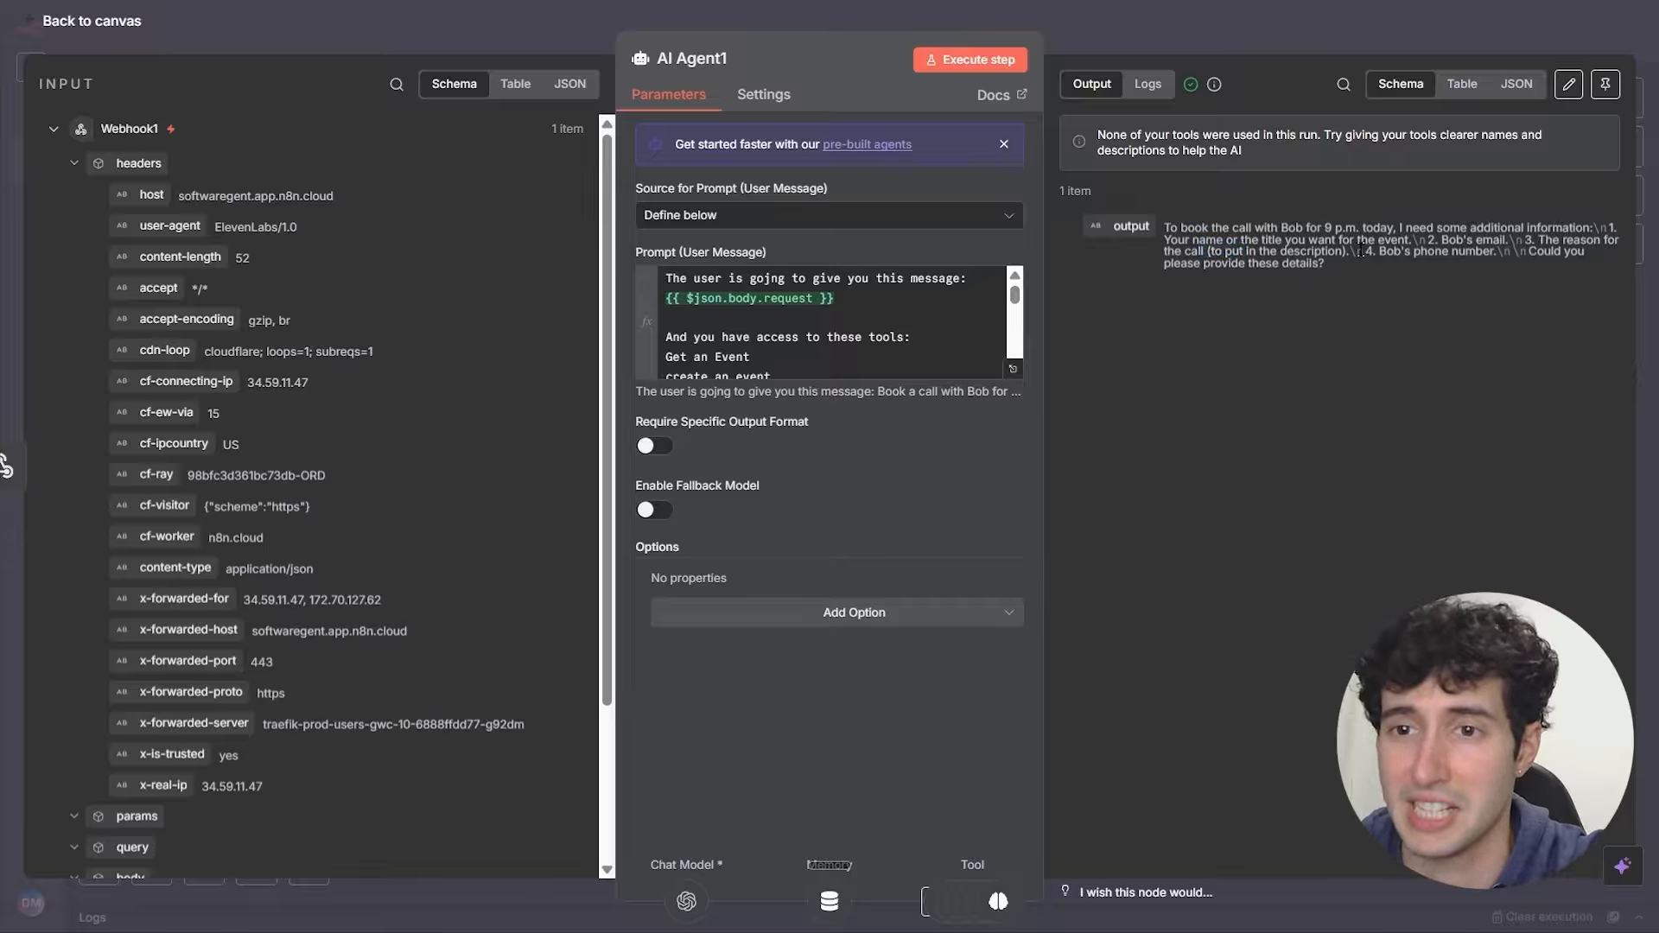
key(Escape)
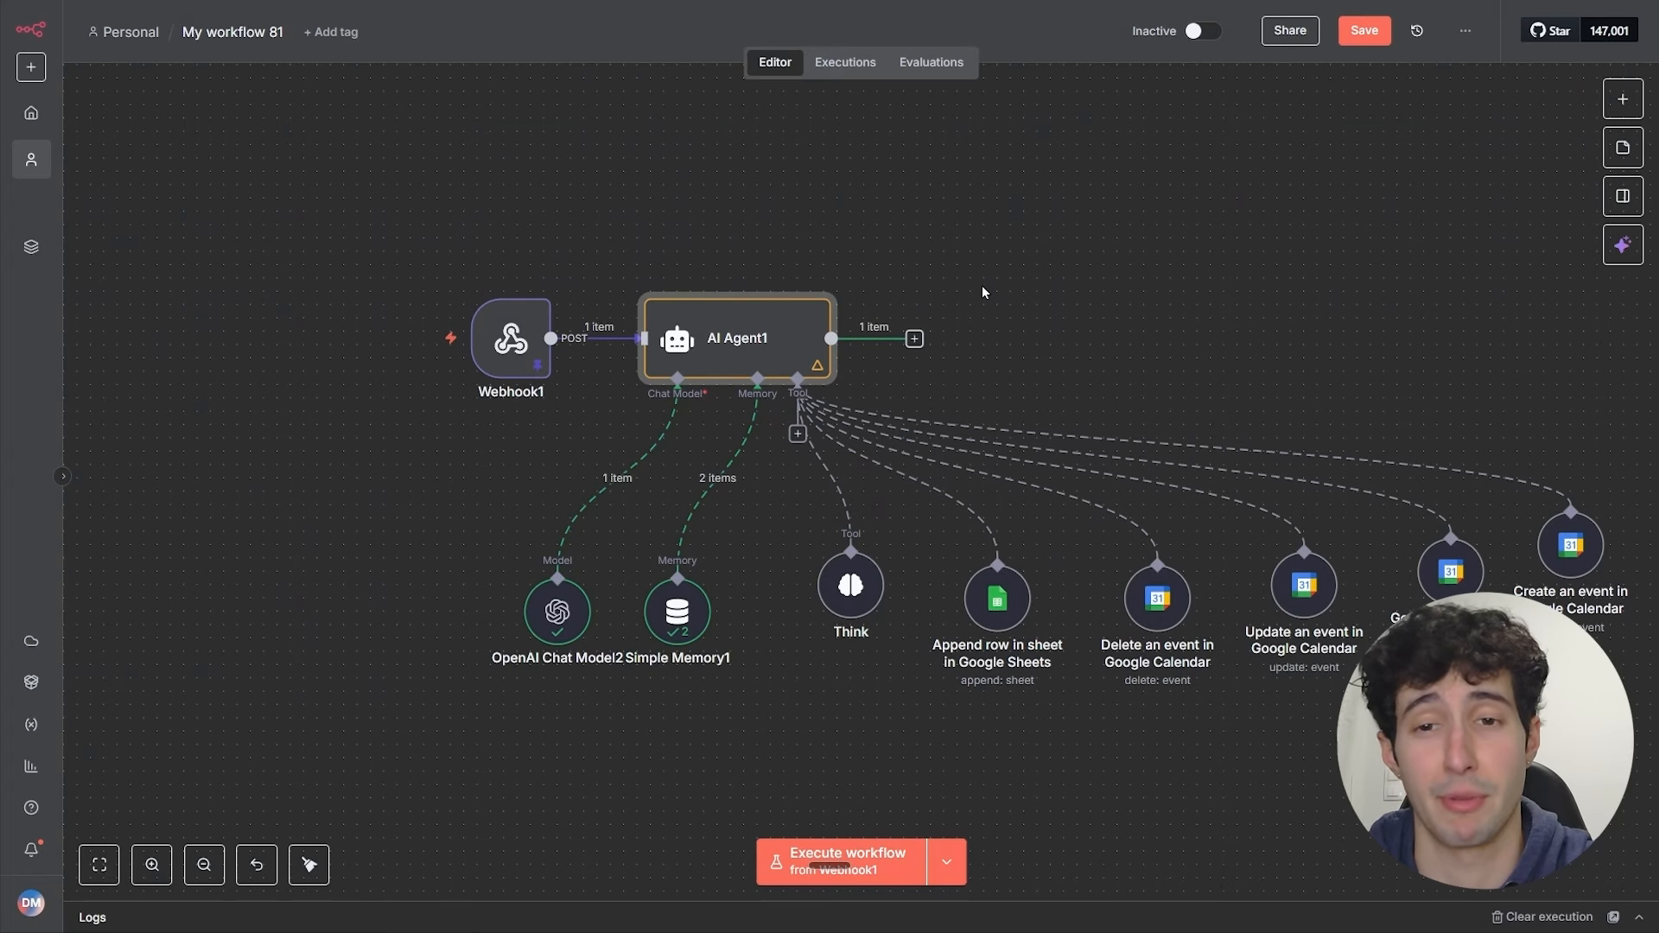
Step: Unpin the Webhook1 data and set its Respond option to Using 'Respond to Webhook' Node
mouse_move(476, 356)
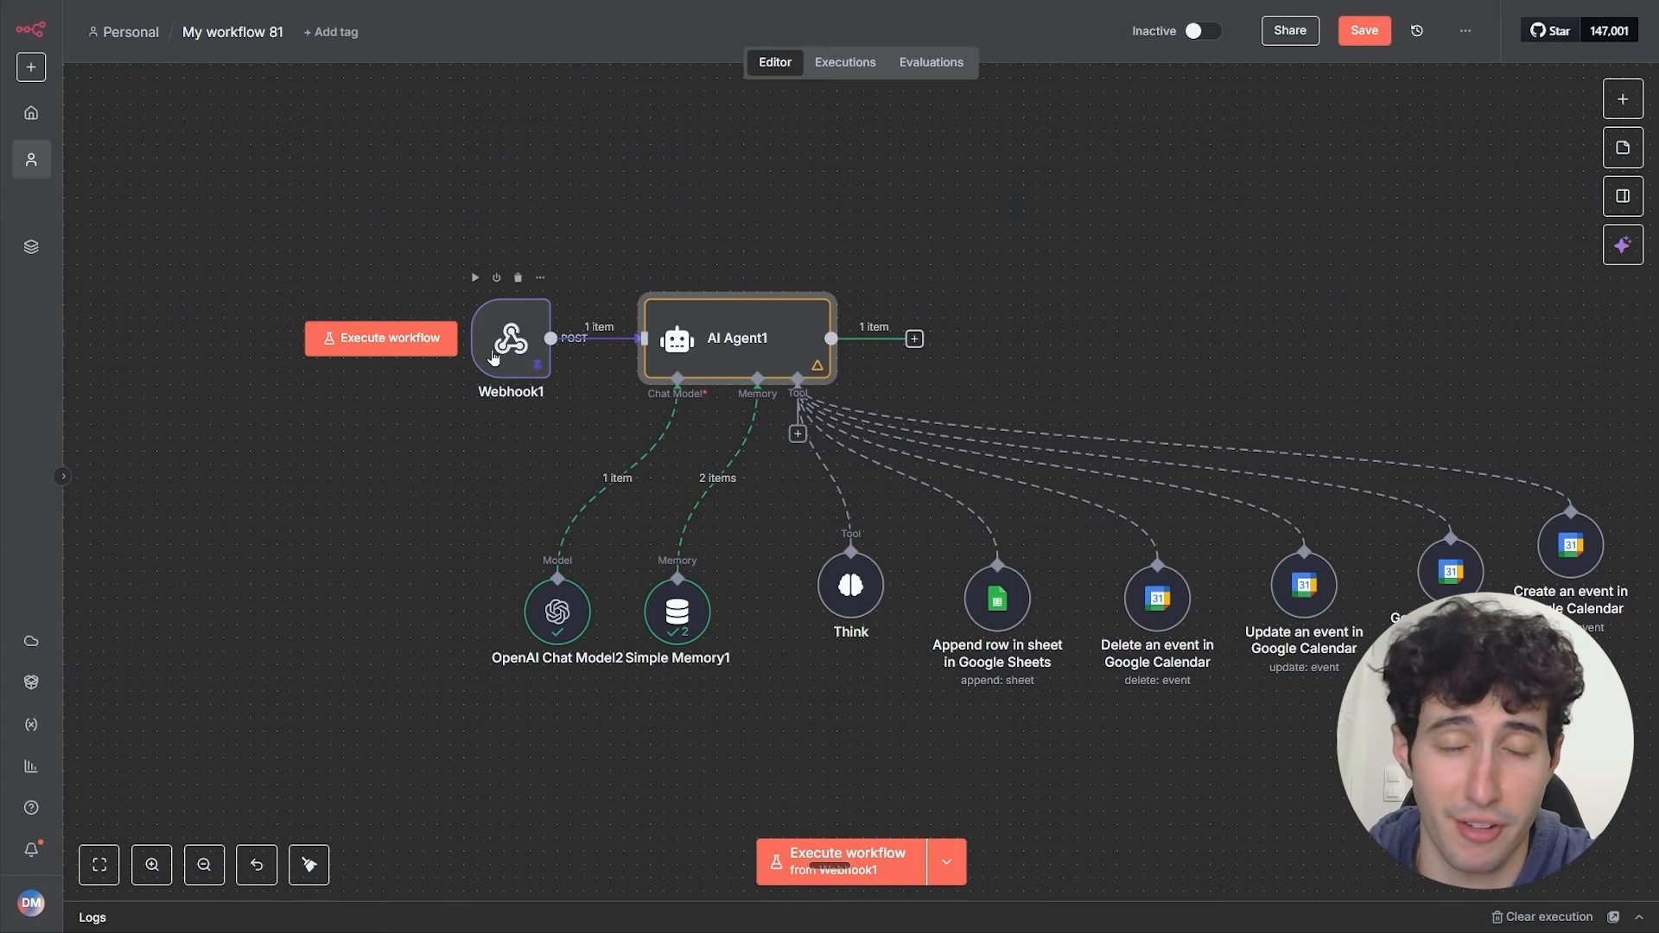
click(507, 352)
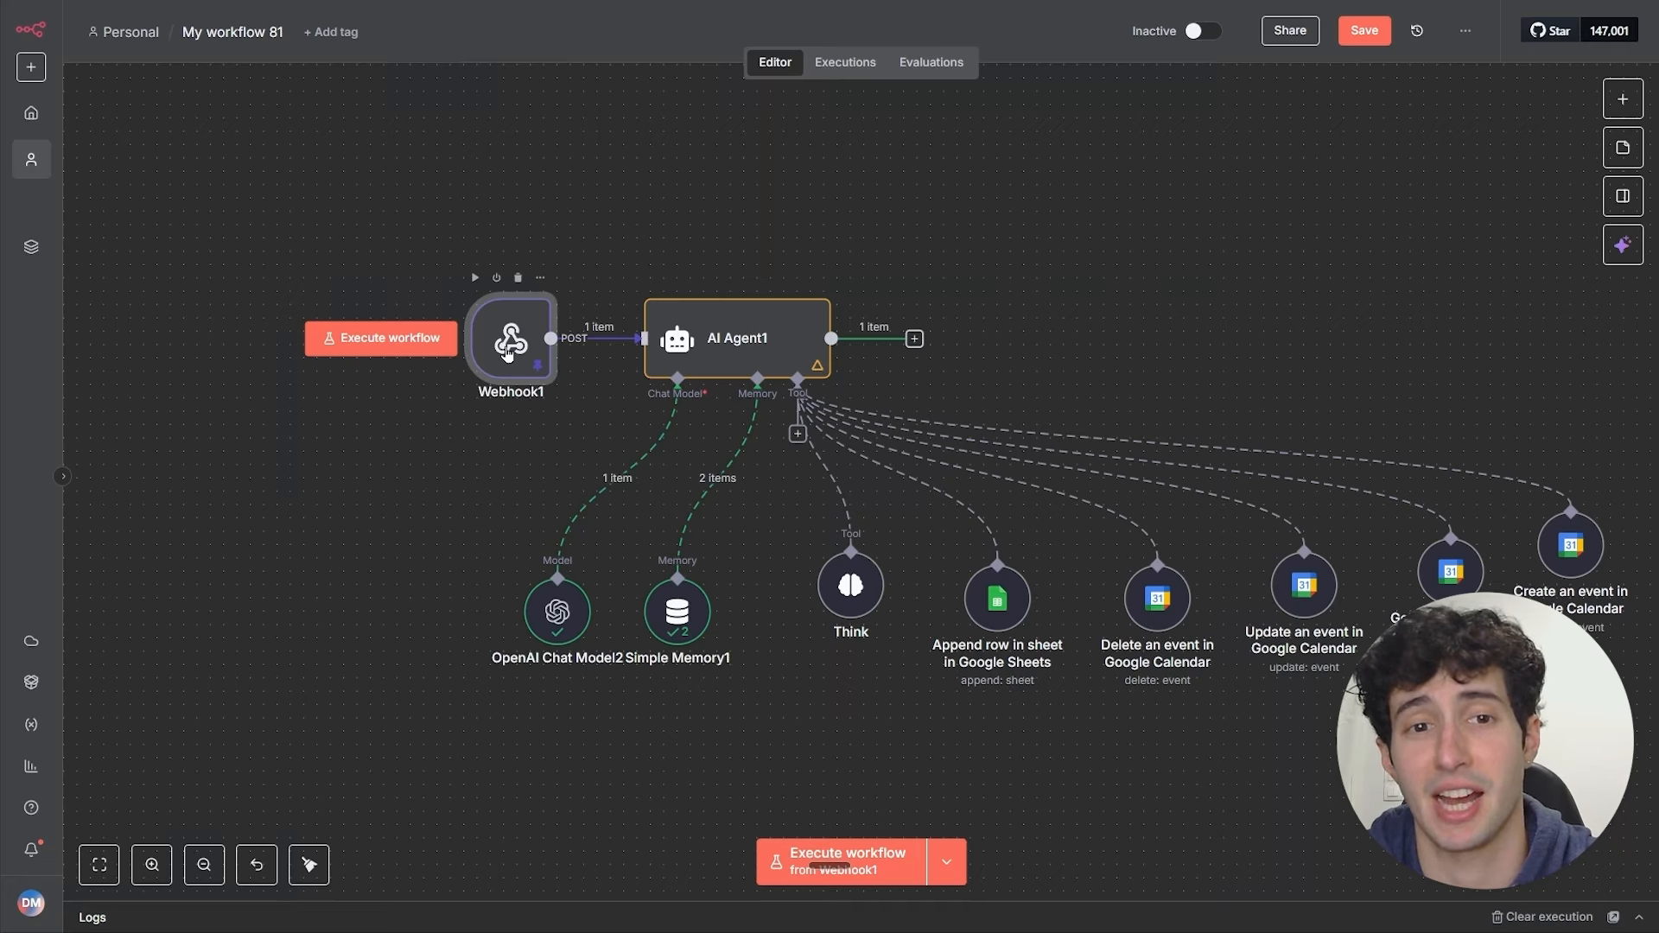
double_click(507, 352)
click(1606, 84)
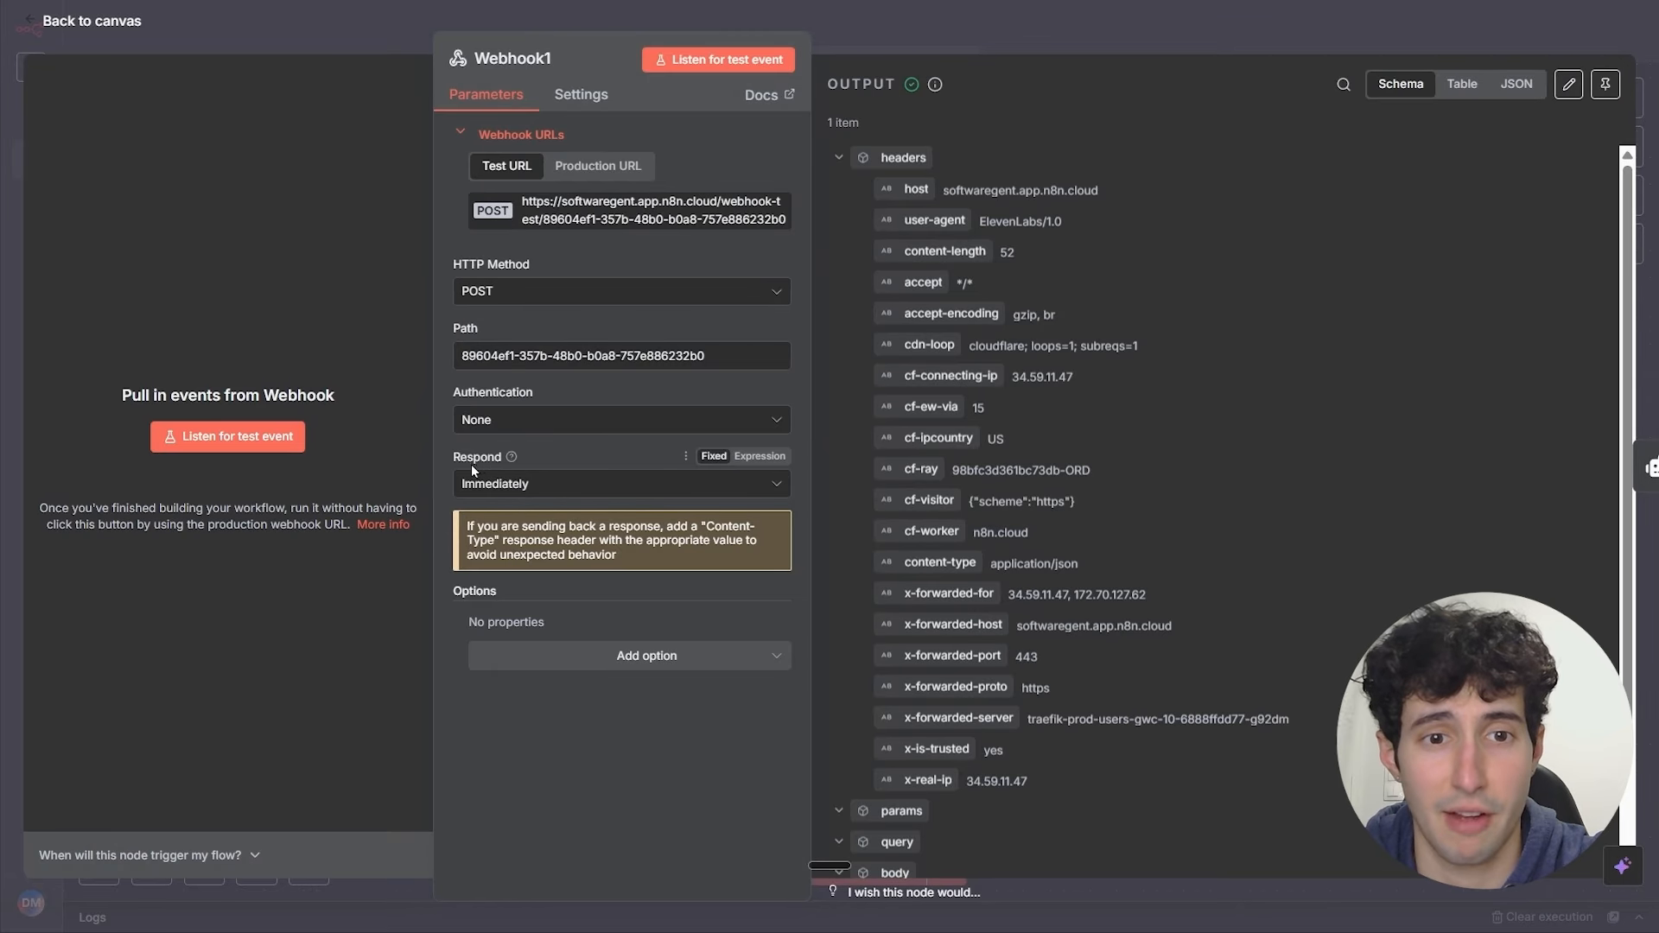
click(480, 486)
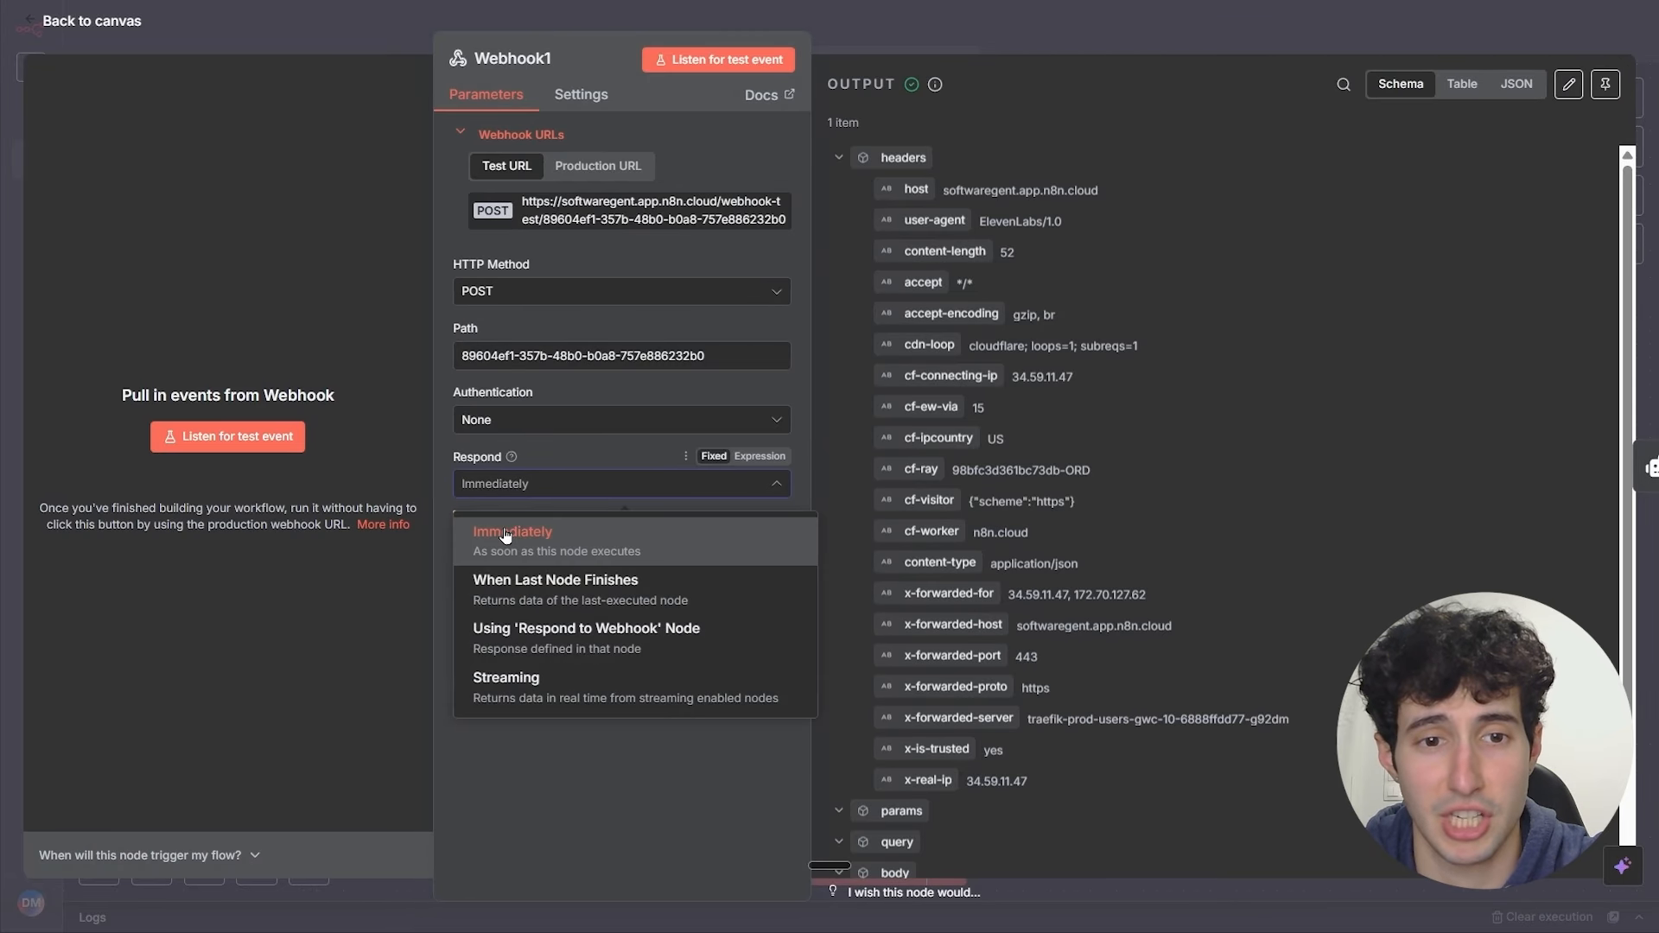
click(525, 636)
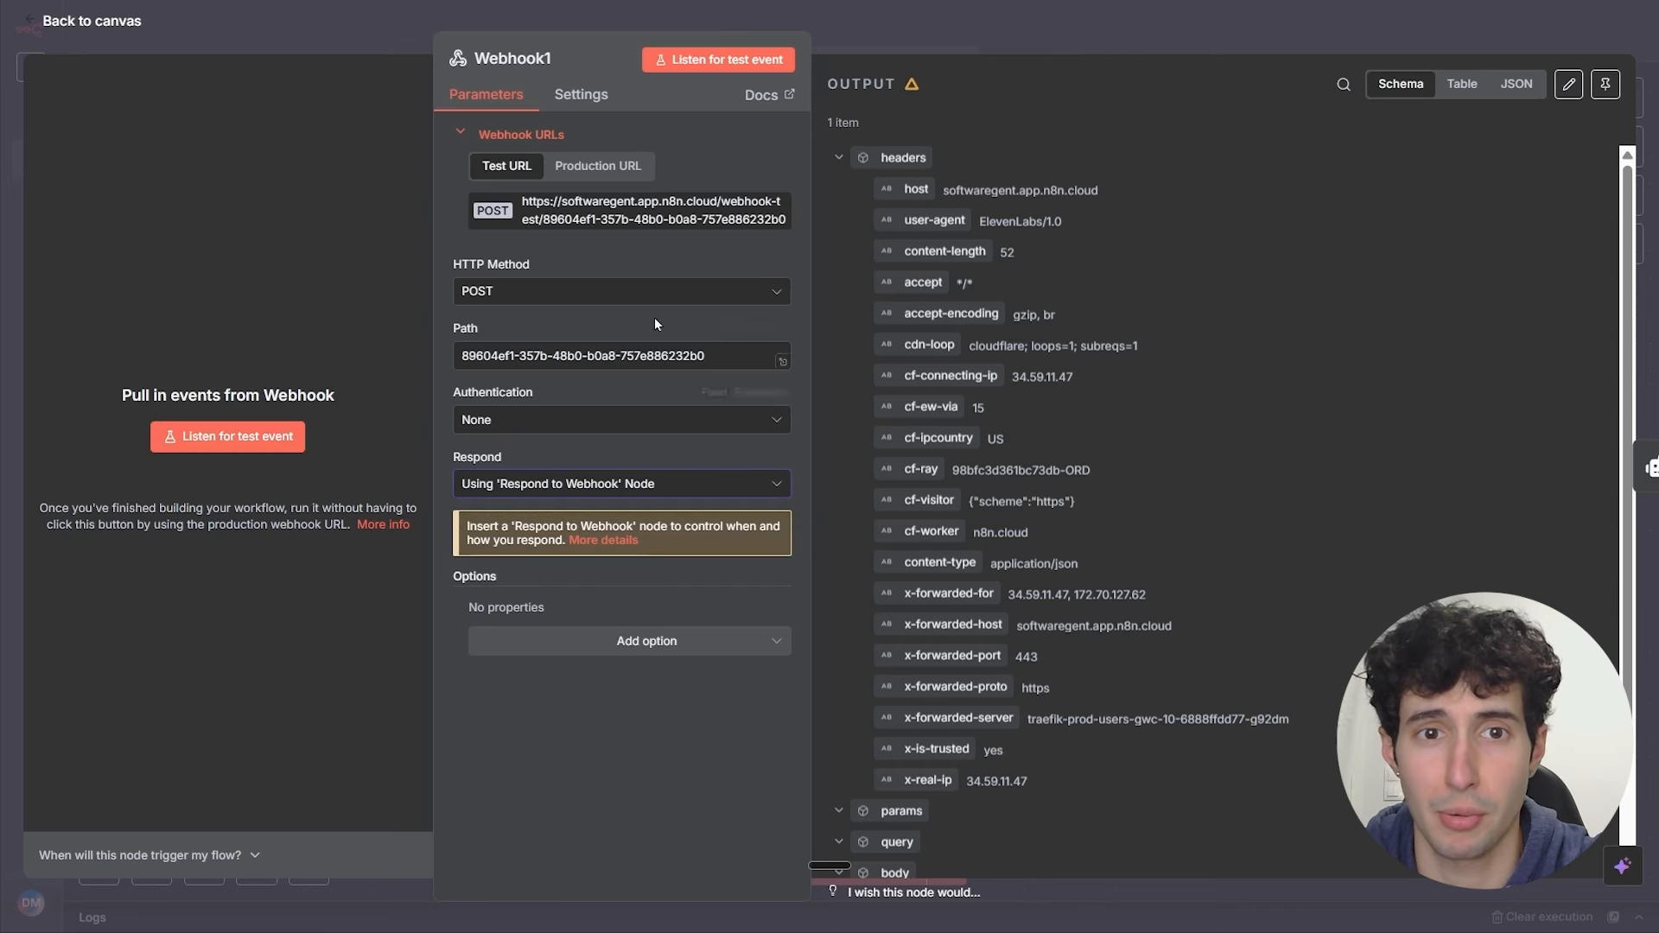
Step: Copy the production URL of the Webhook1 node
click(604, 174)
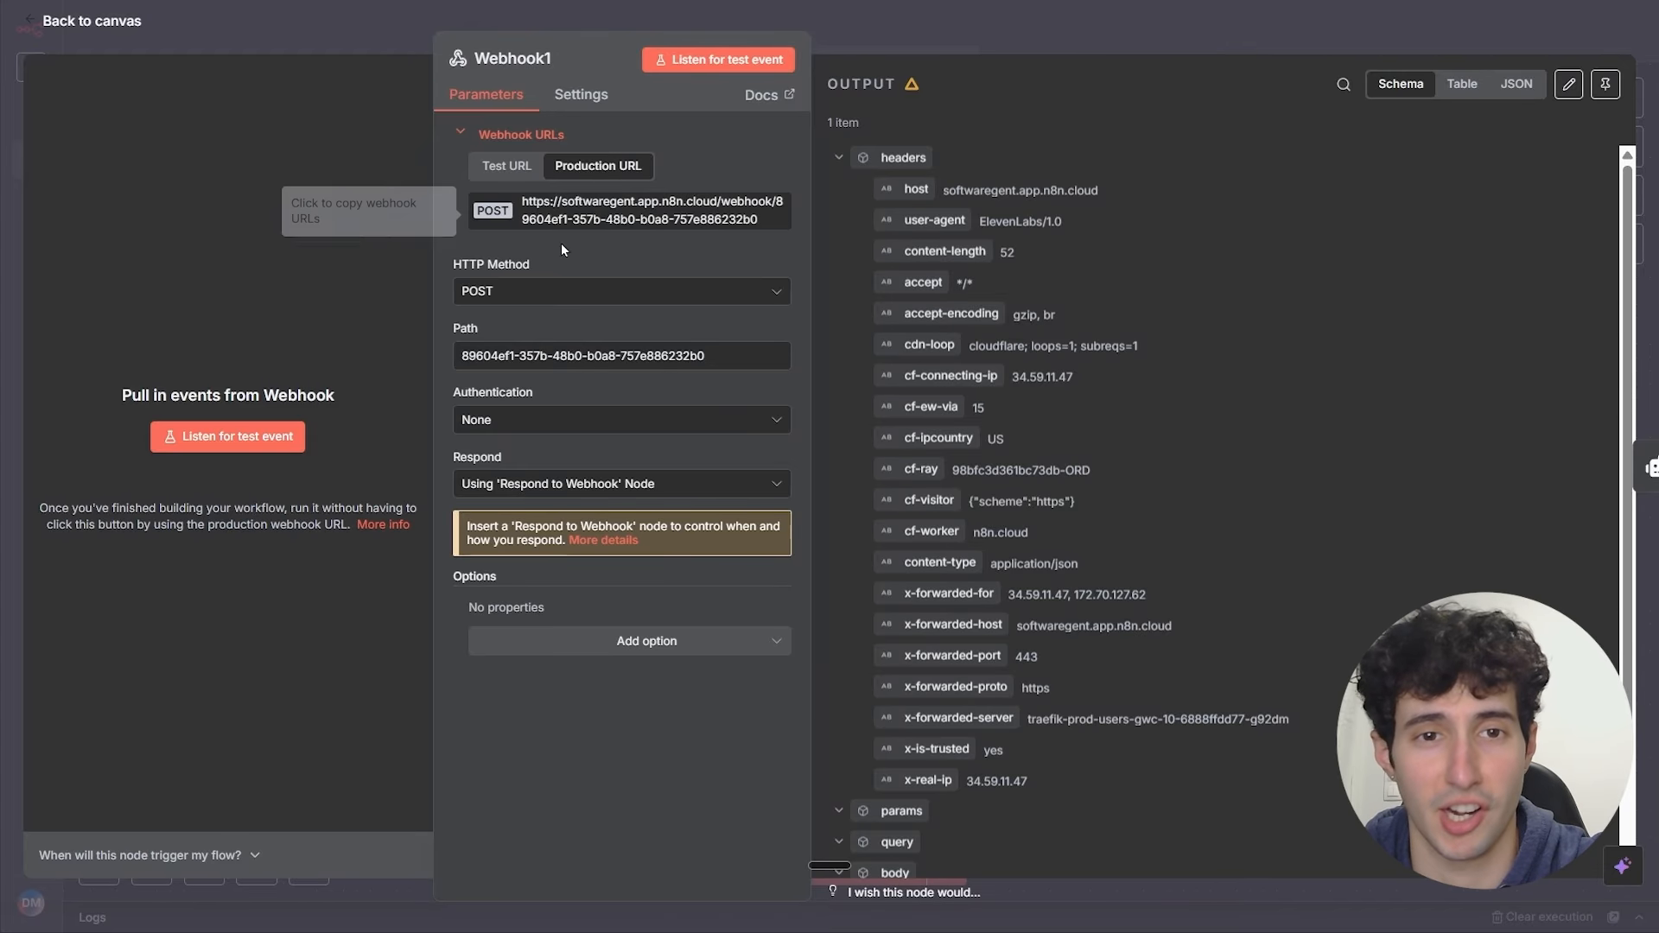
click(615, 212)
key(Escape)
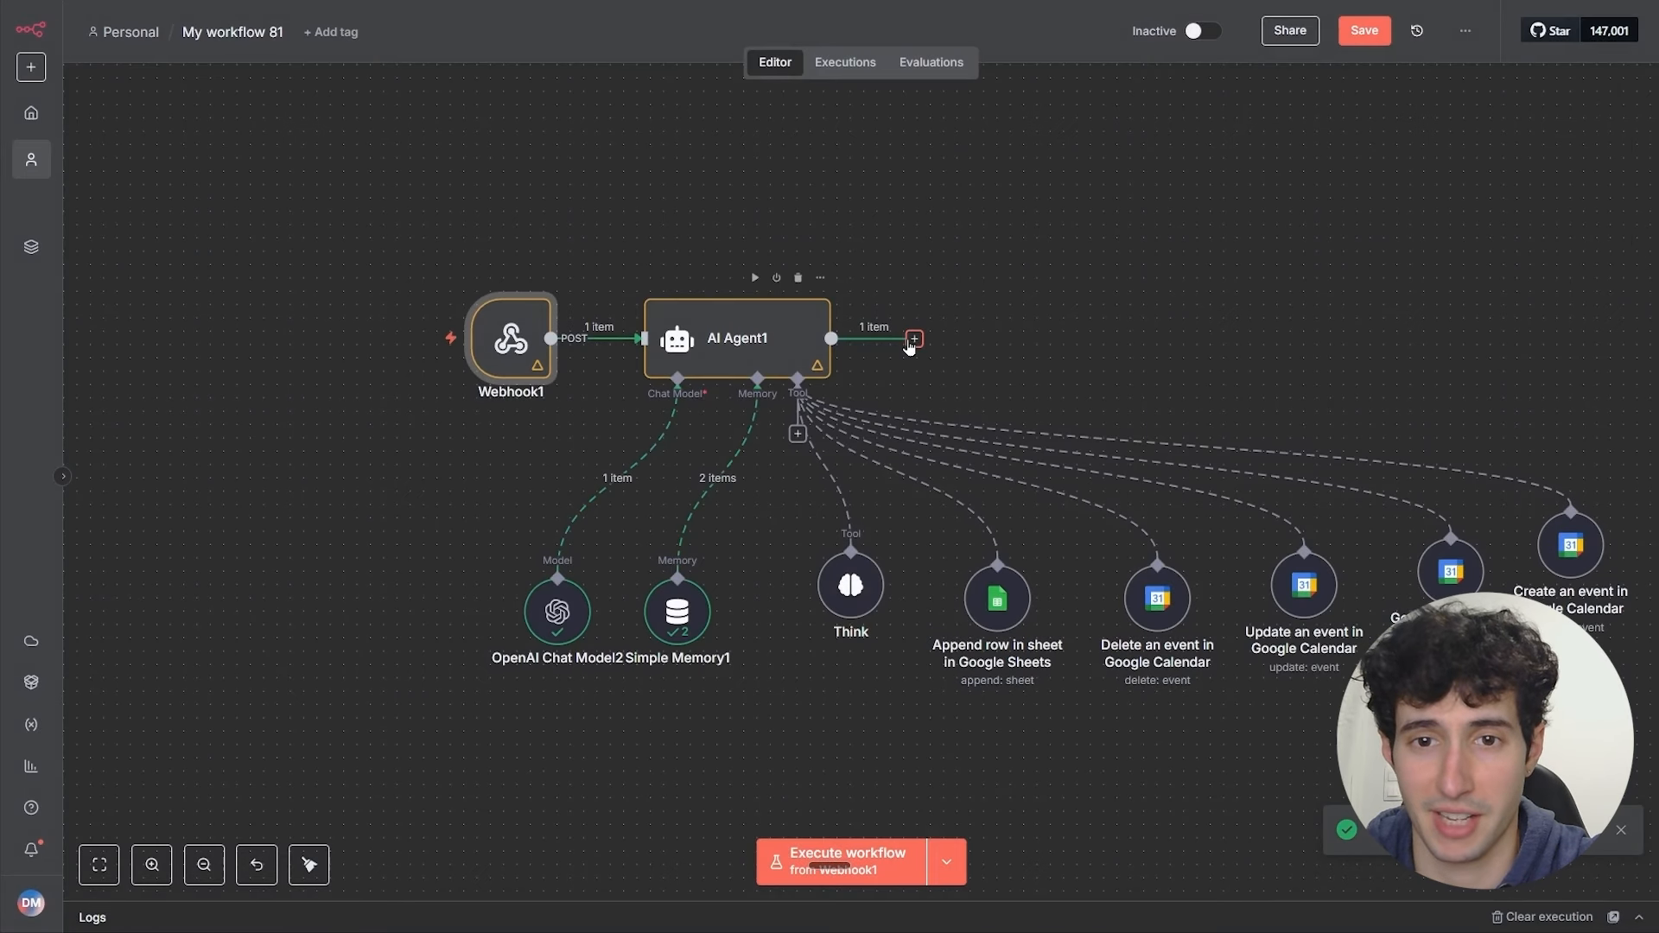
Step: Add a Respond to Webhook node after AI Agent1 and activate the workflow
click(912, 340)
text(respo)
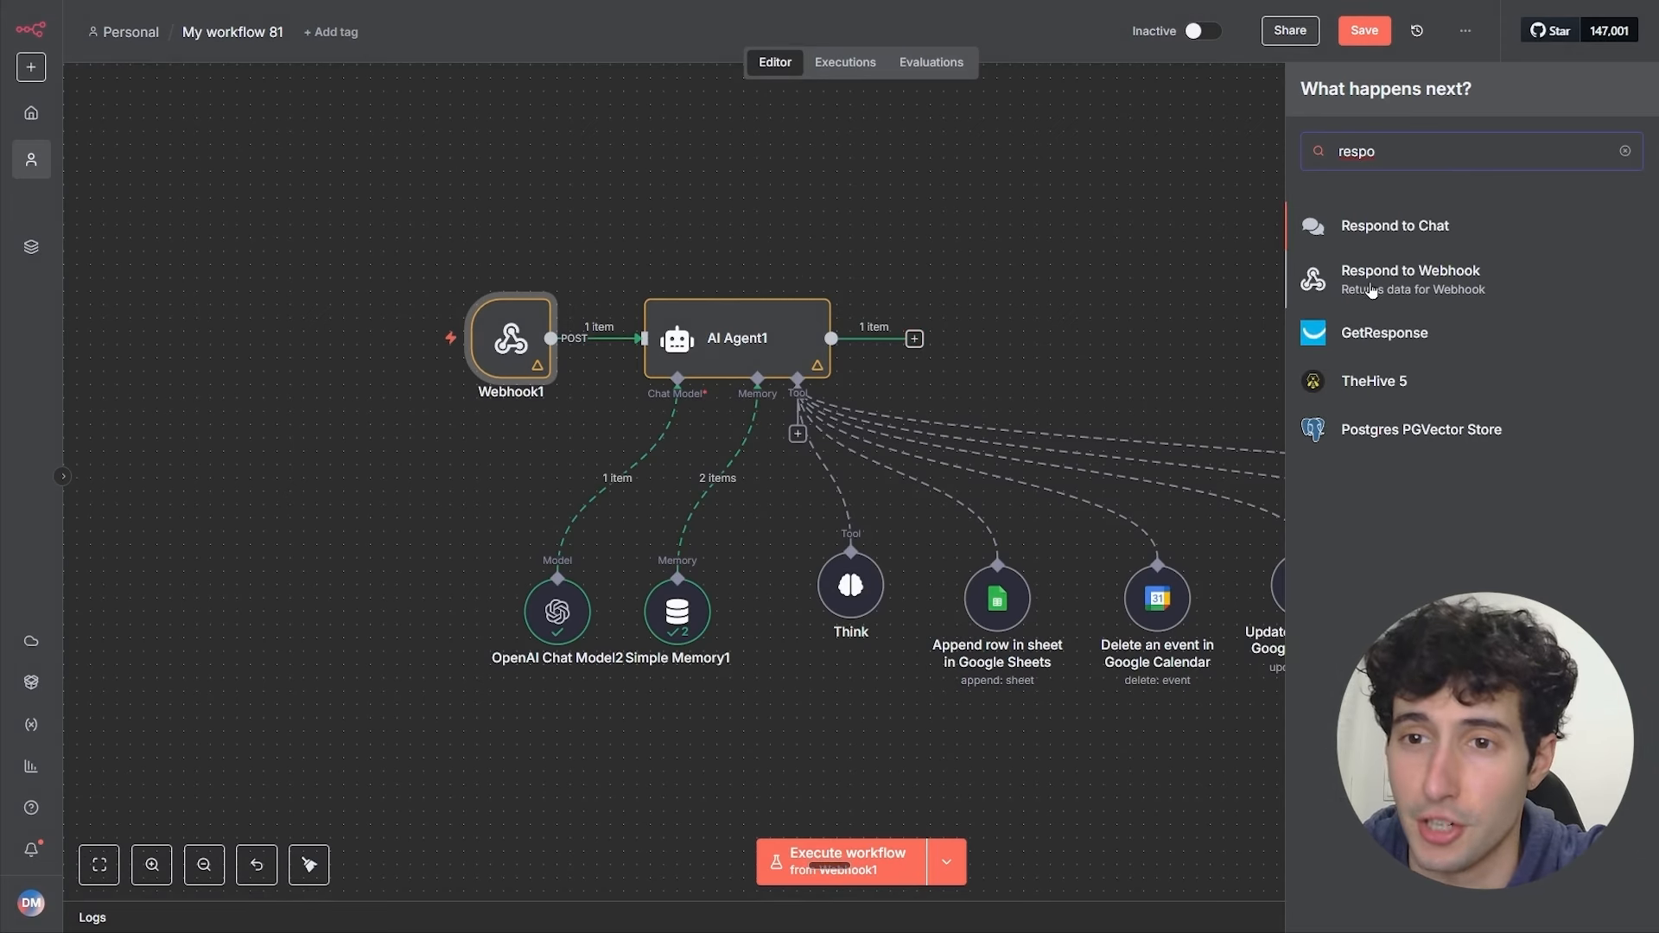
click(1371, 290)
click(1203, 33)
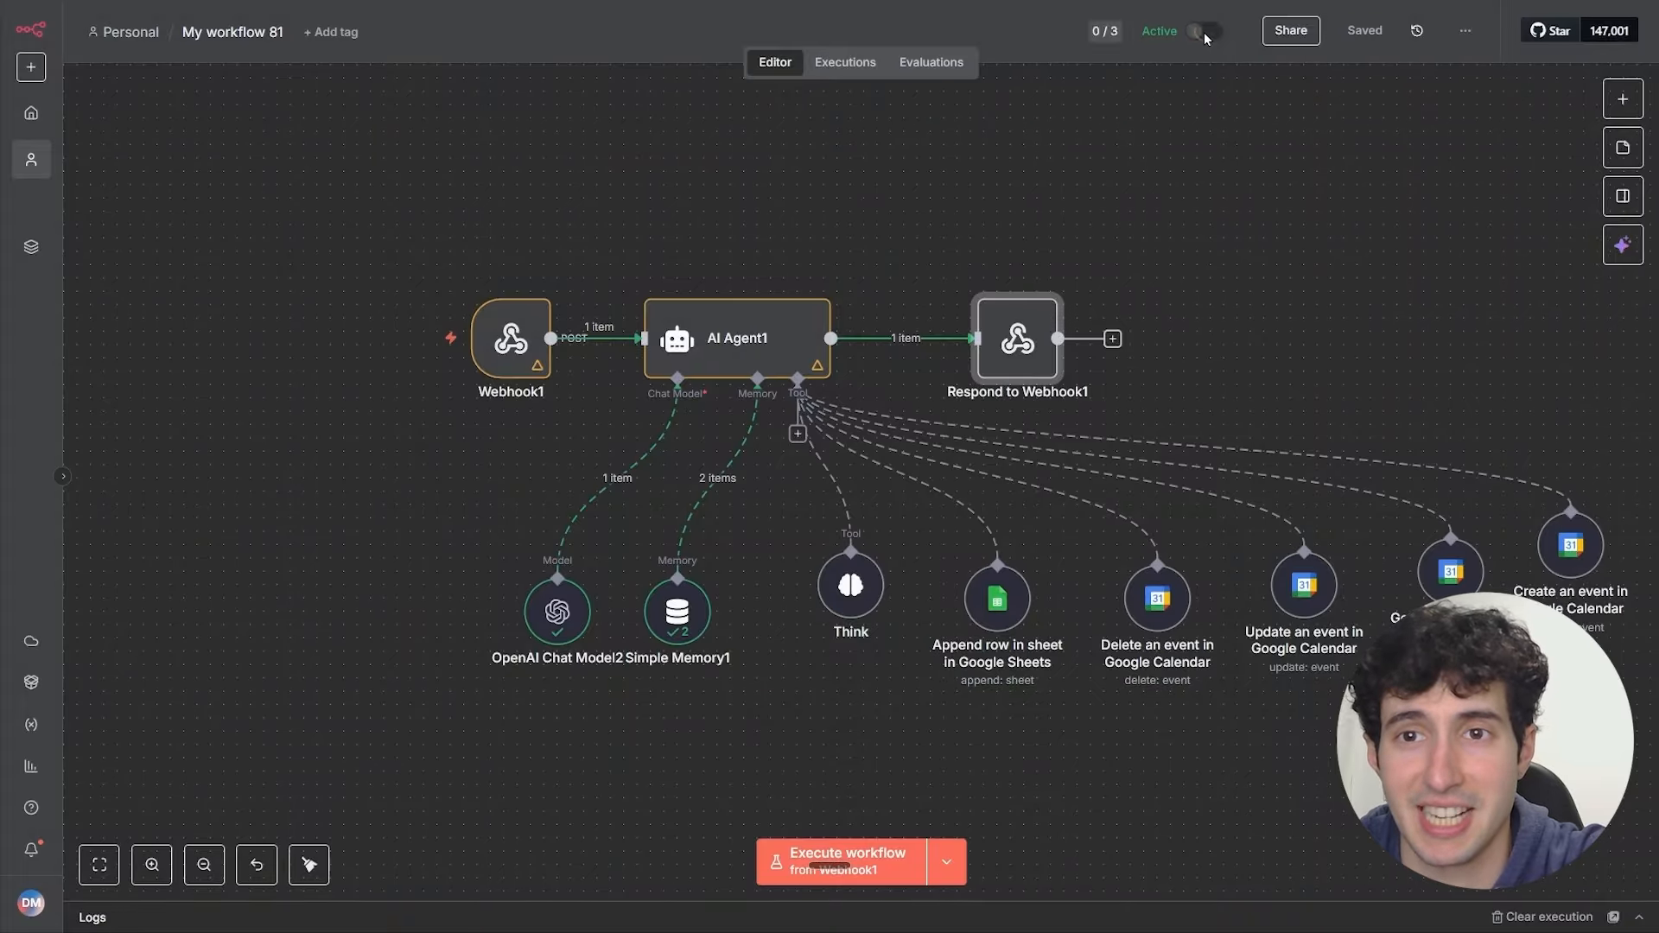
click(1173, 138)
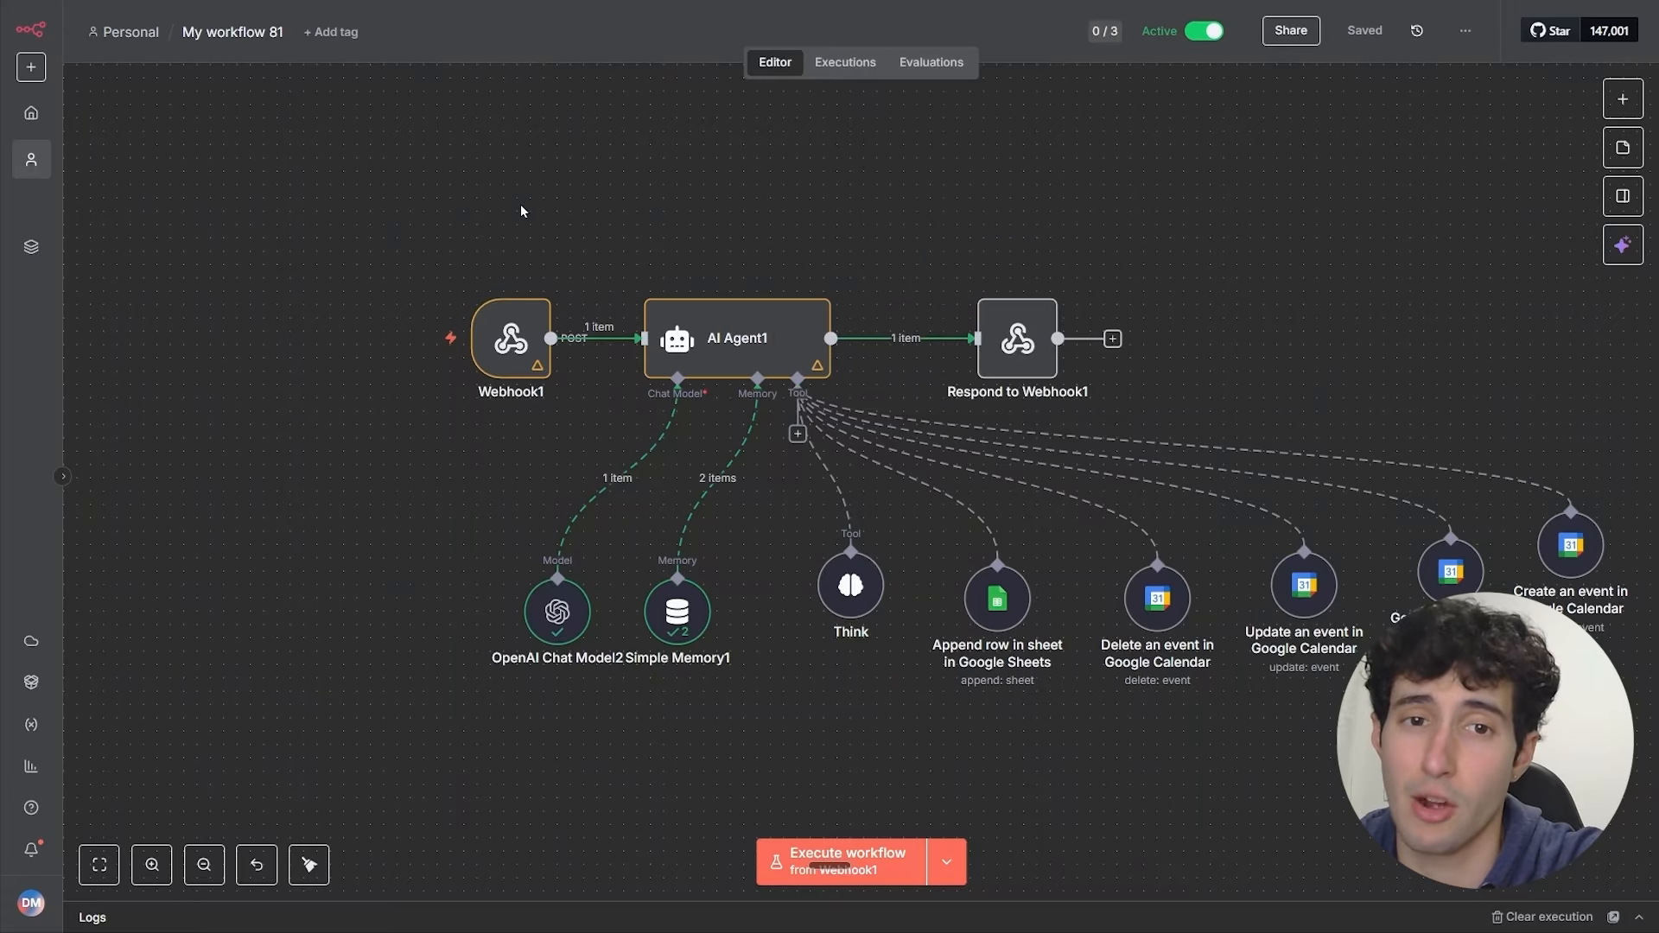
Step: Switch to ElevenLabs, replace the meetings tool's webhook URL with the copied n8n production URL, and save the tool
mouse_move(501, 278)
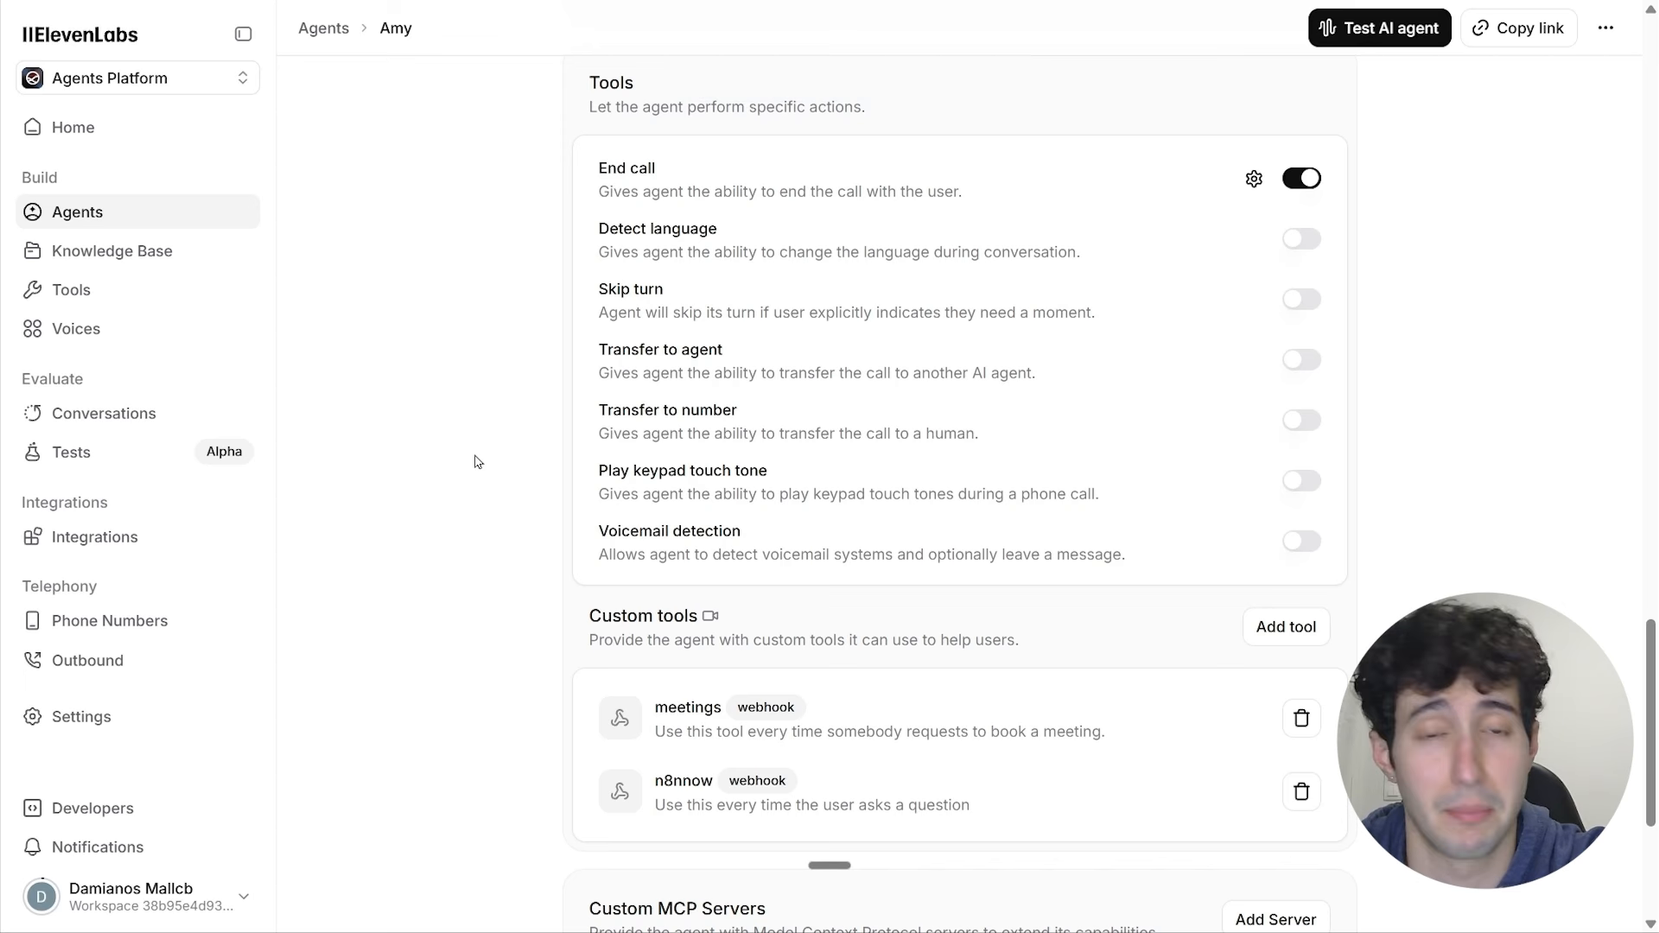
scroll(476, 466, down, 1)
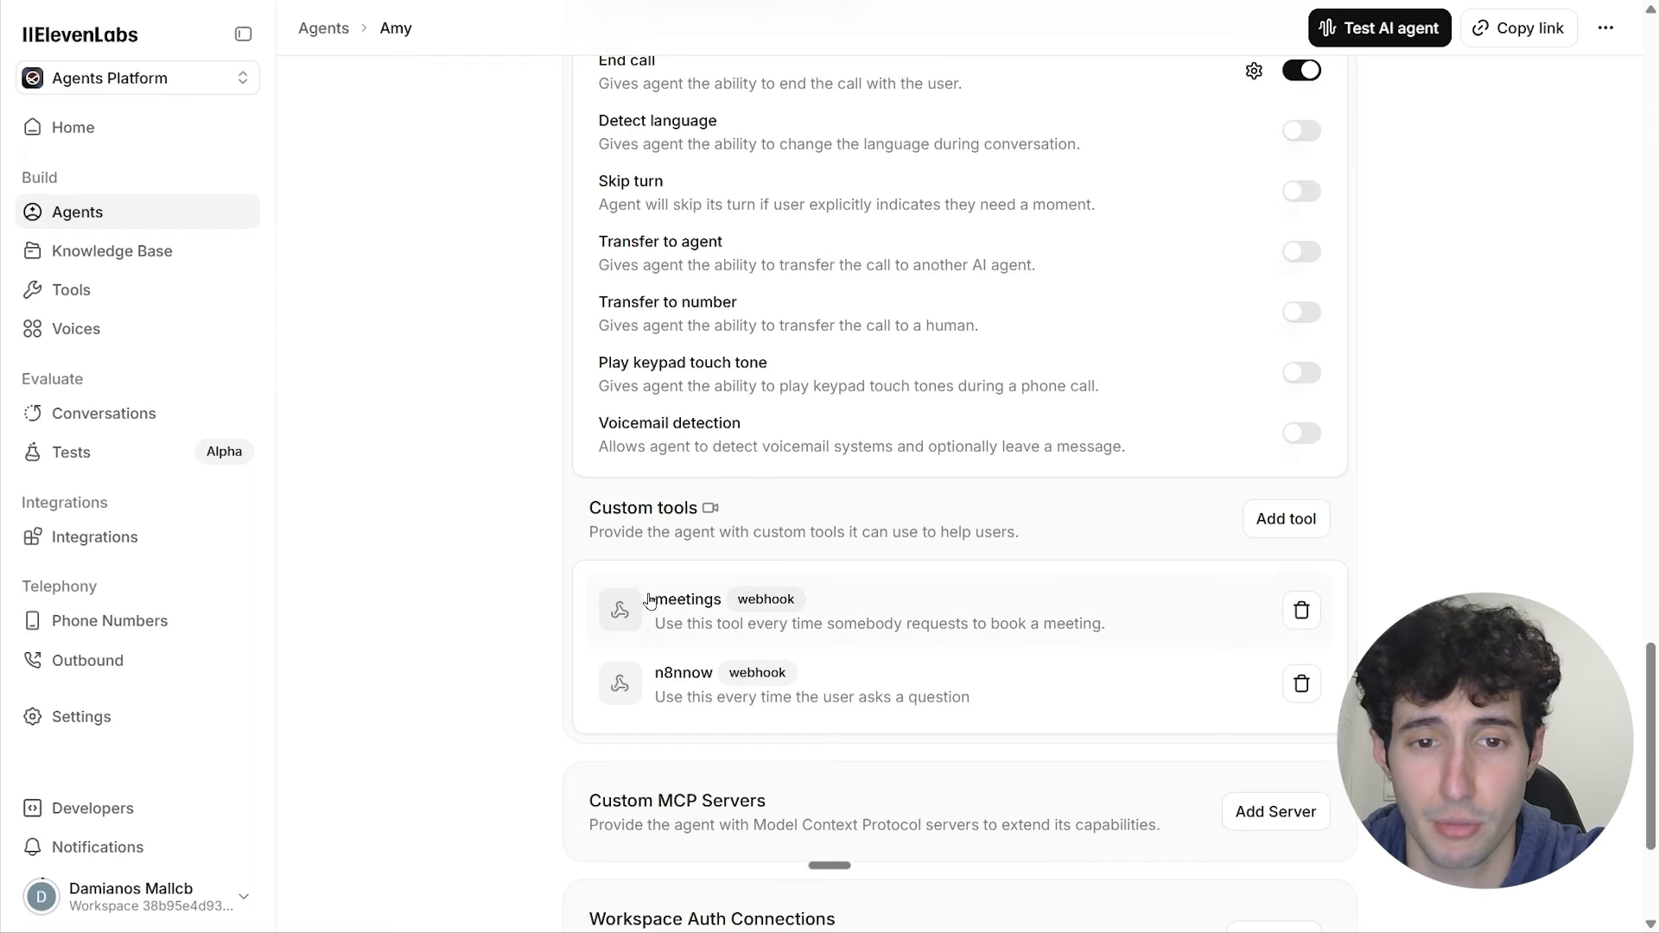
click(702, 617)
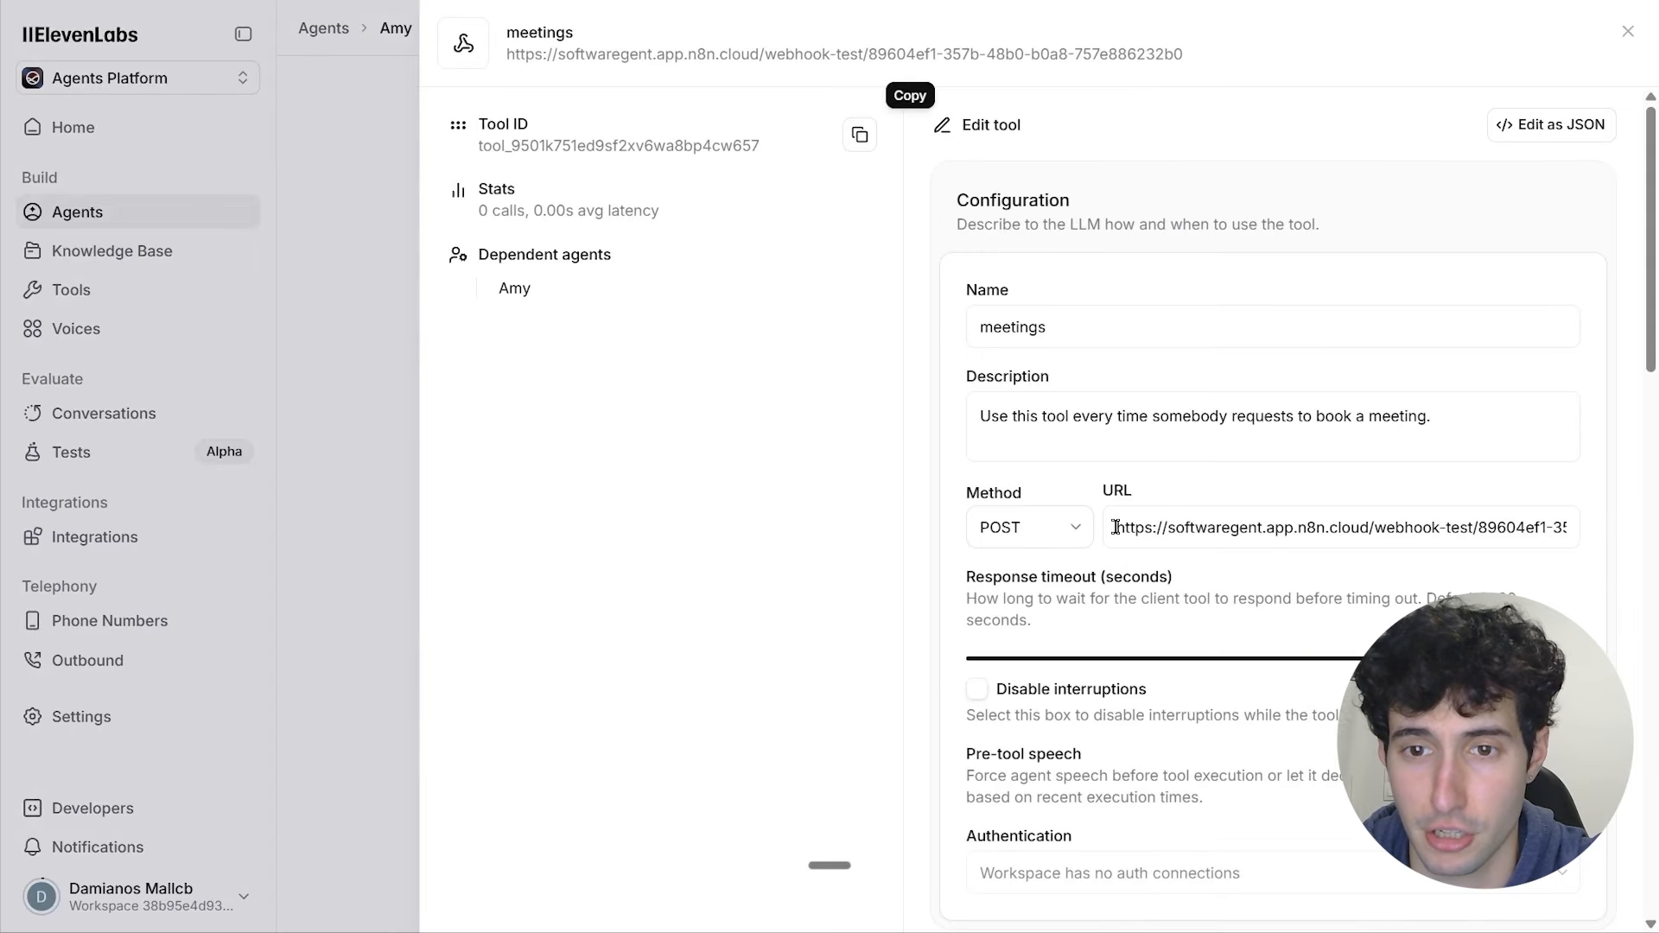
drag(1107, 527, 1657, 529)
key(BackSpace)
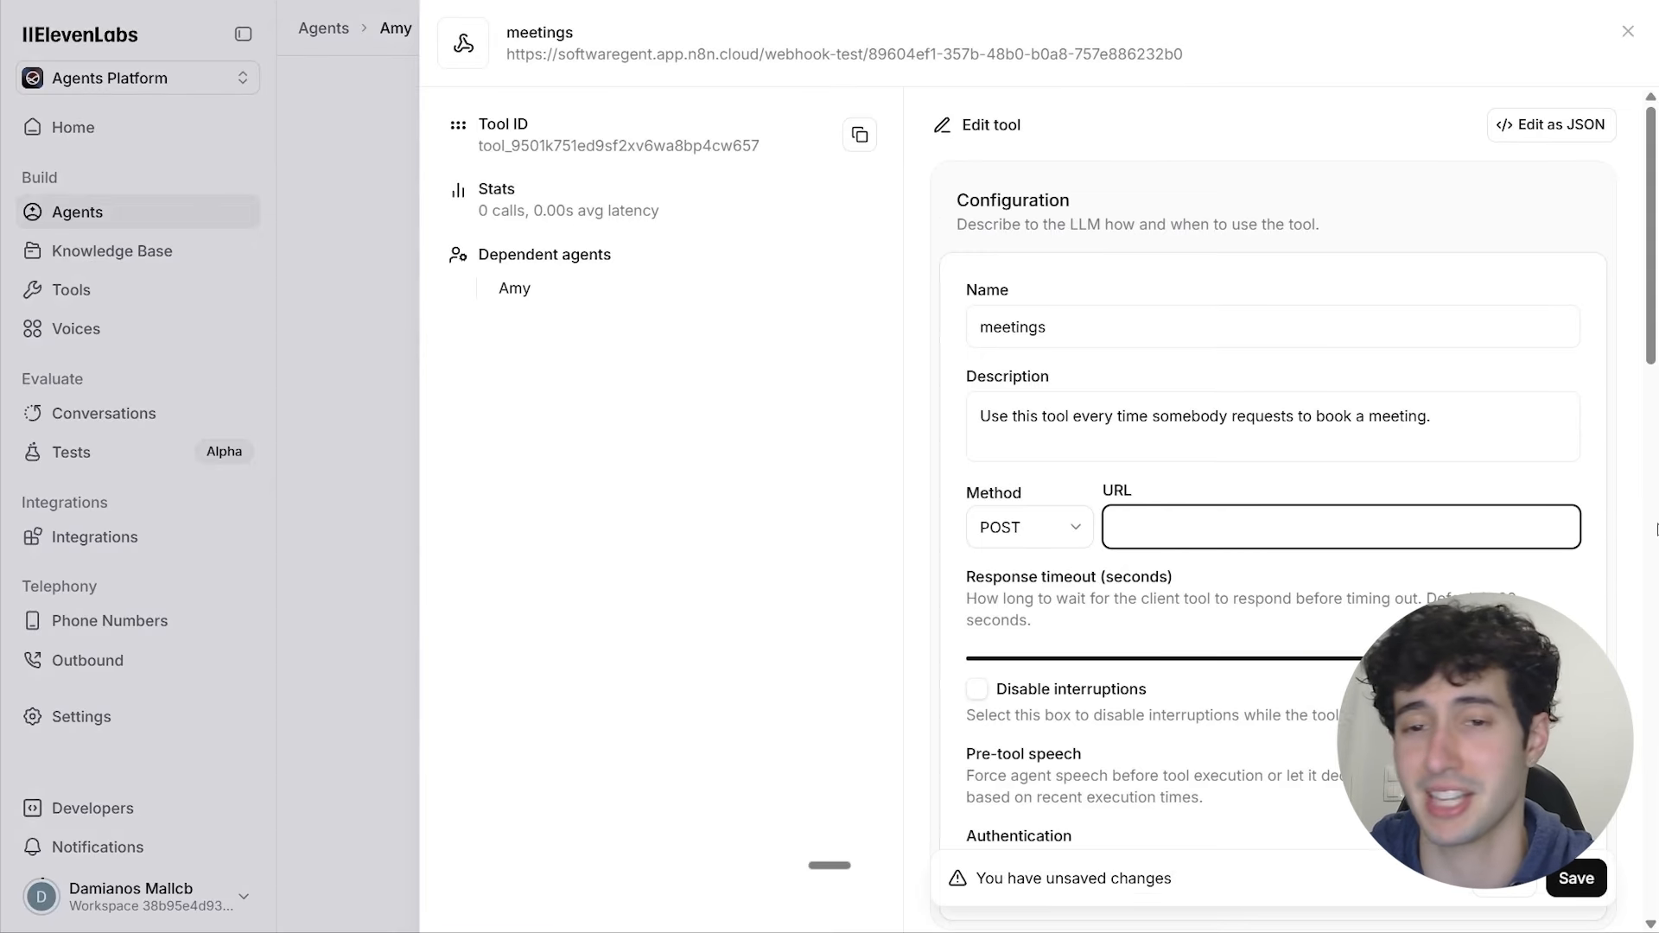
key(ctrl+v)
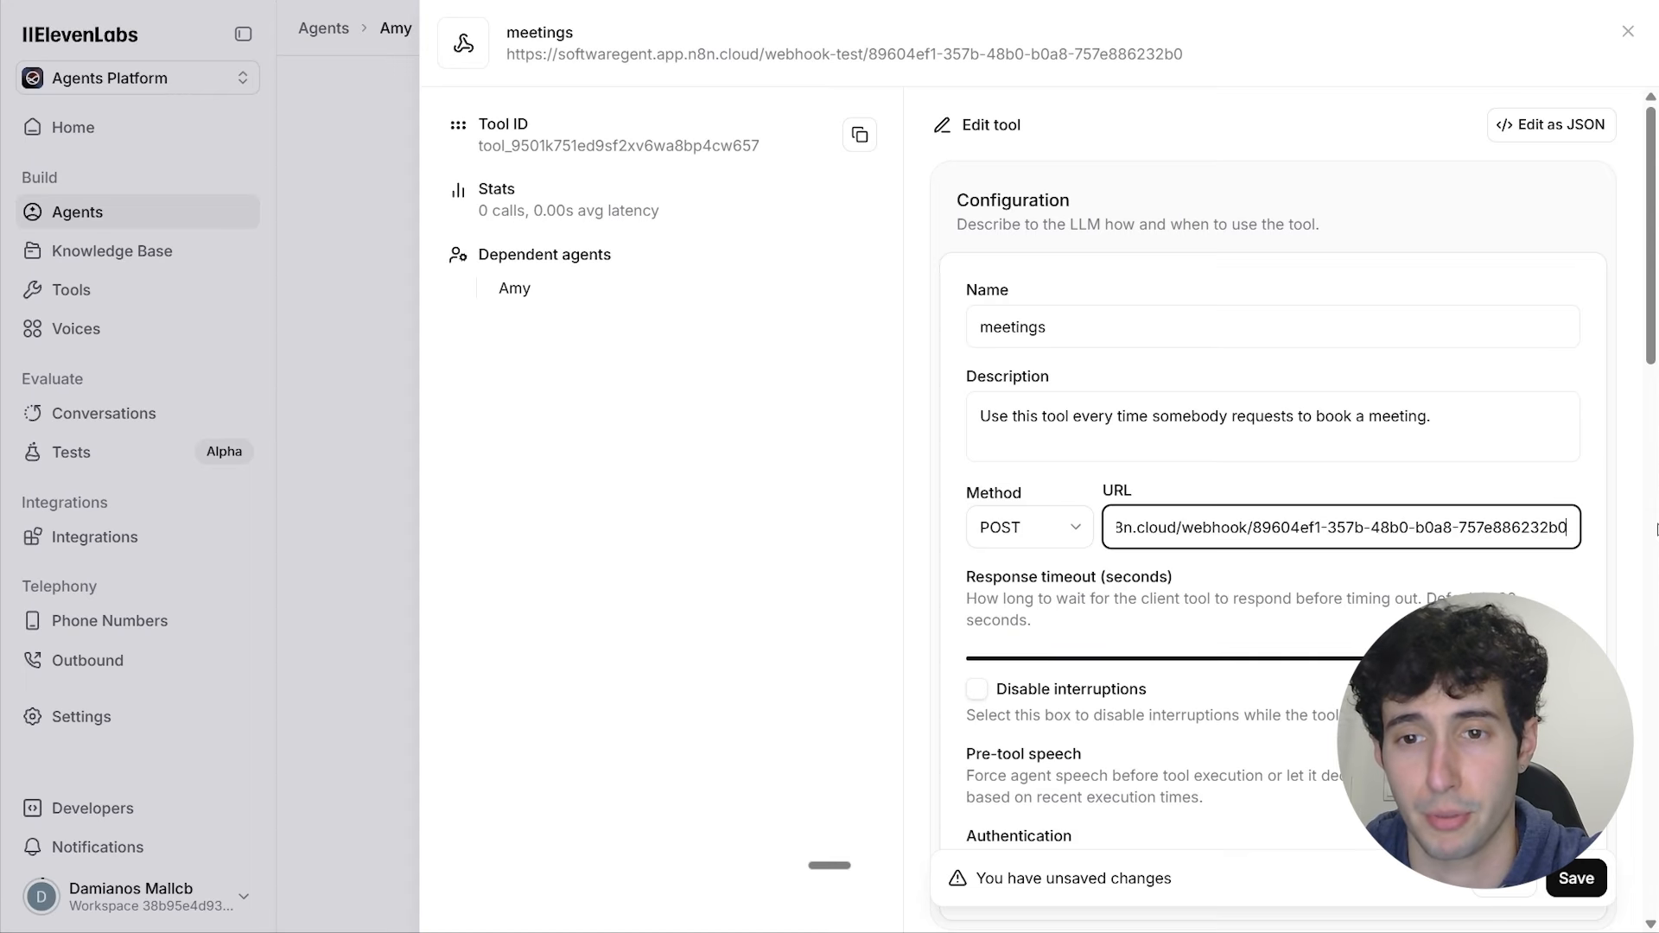
click(1572, 879)
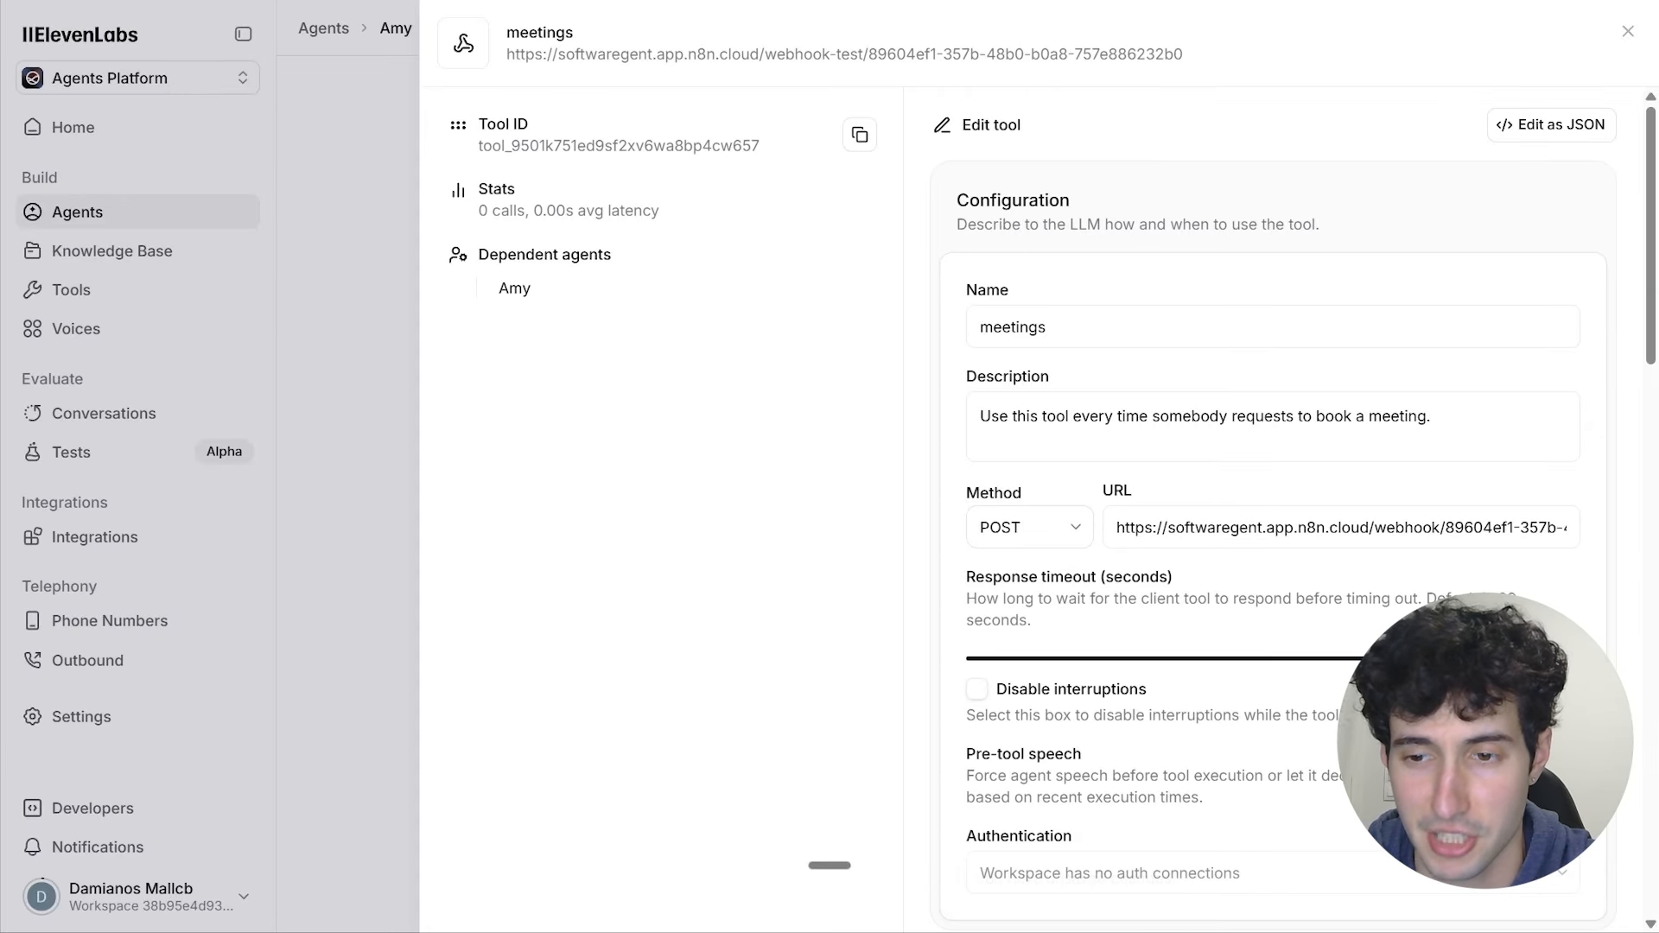
click(322, 306)
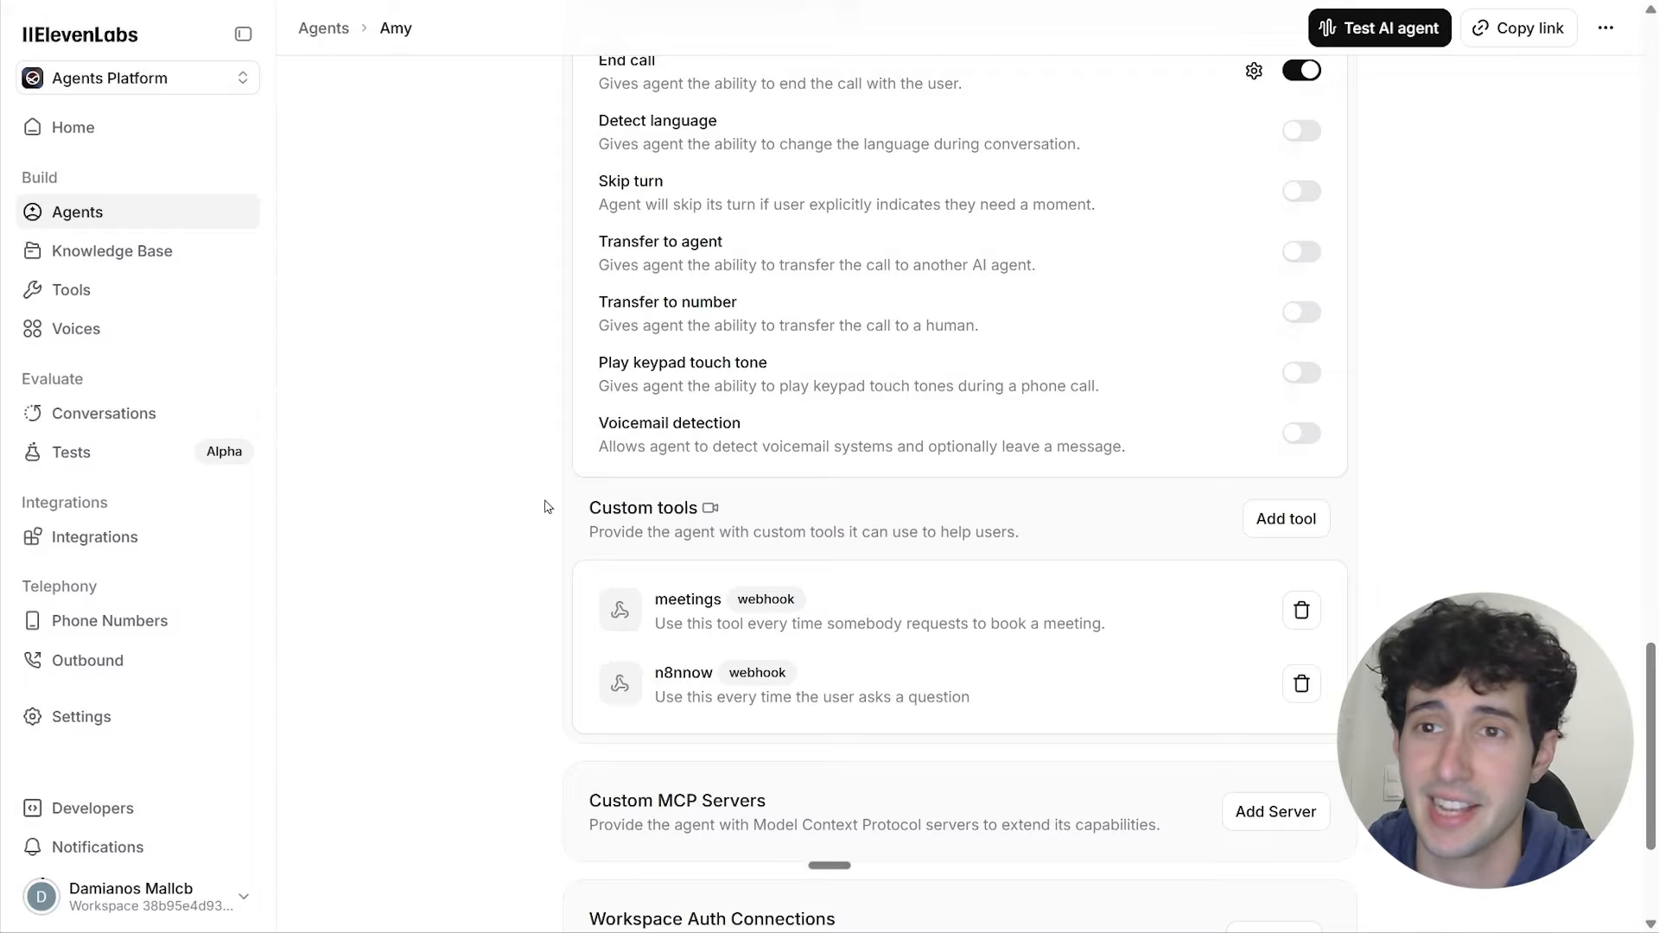
Step: Start a test call with the Amy agent to book a meeting by voice
click(1406, 43)
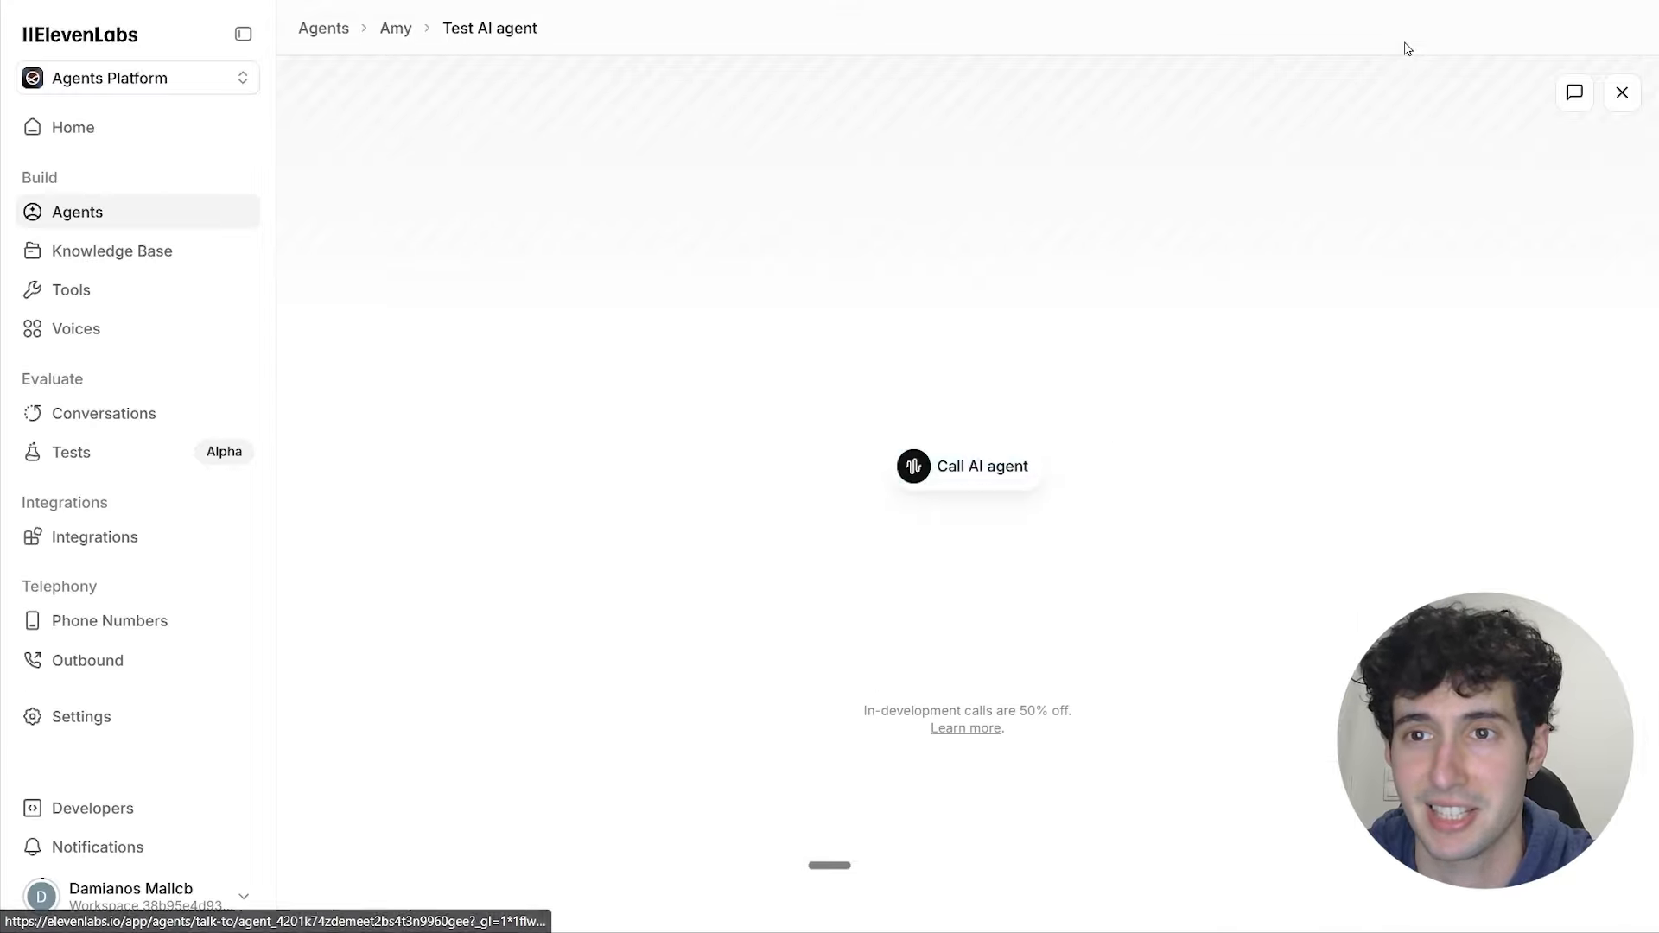
click(982, 467)
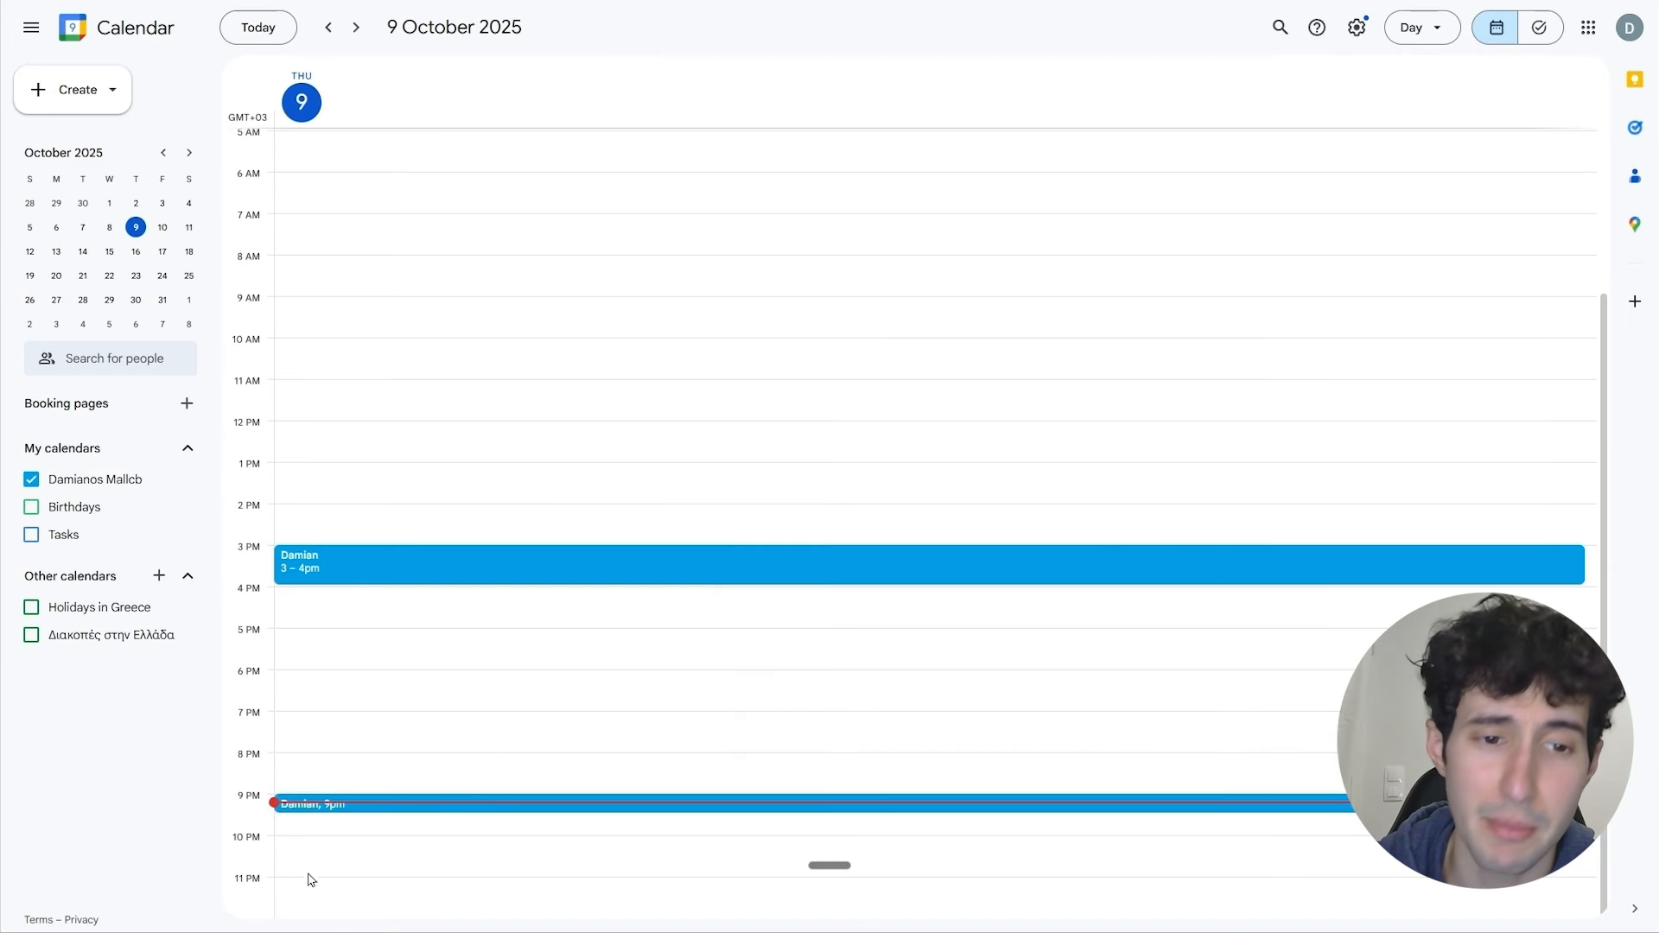
Step: Switch to Google Calendar, open the 9 PM event on 9 October for editing, and read its title and description
click(307, 813)
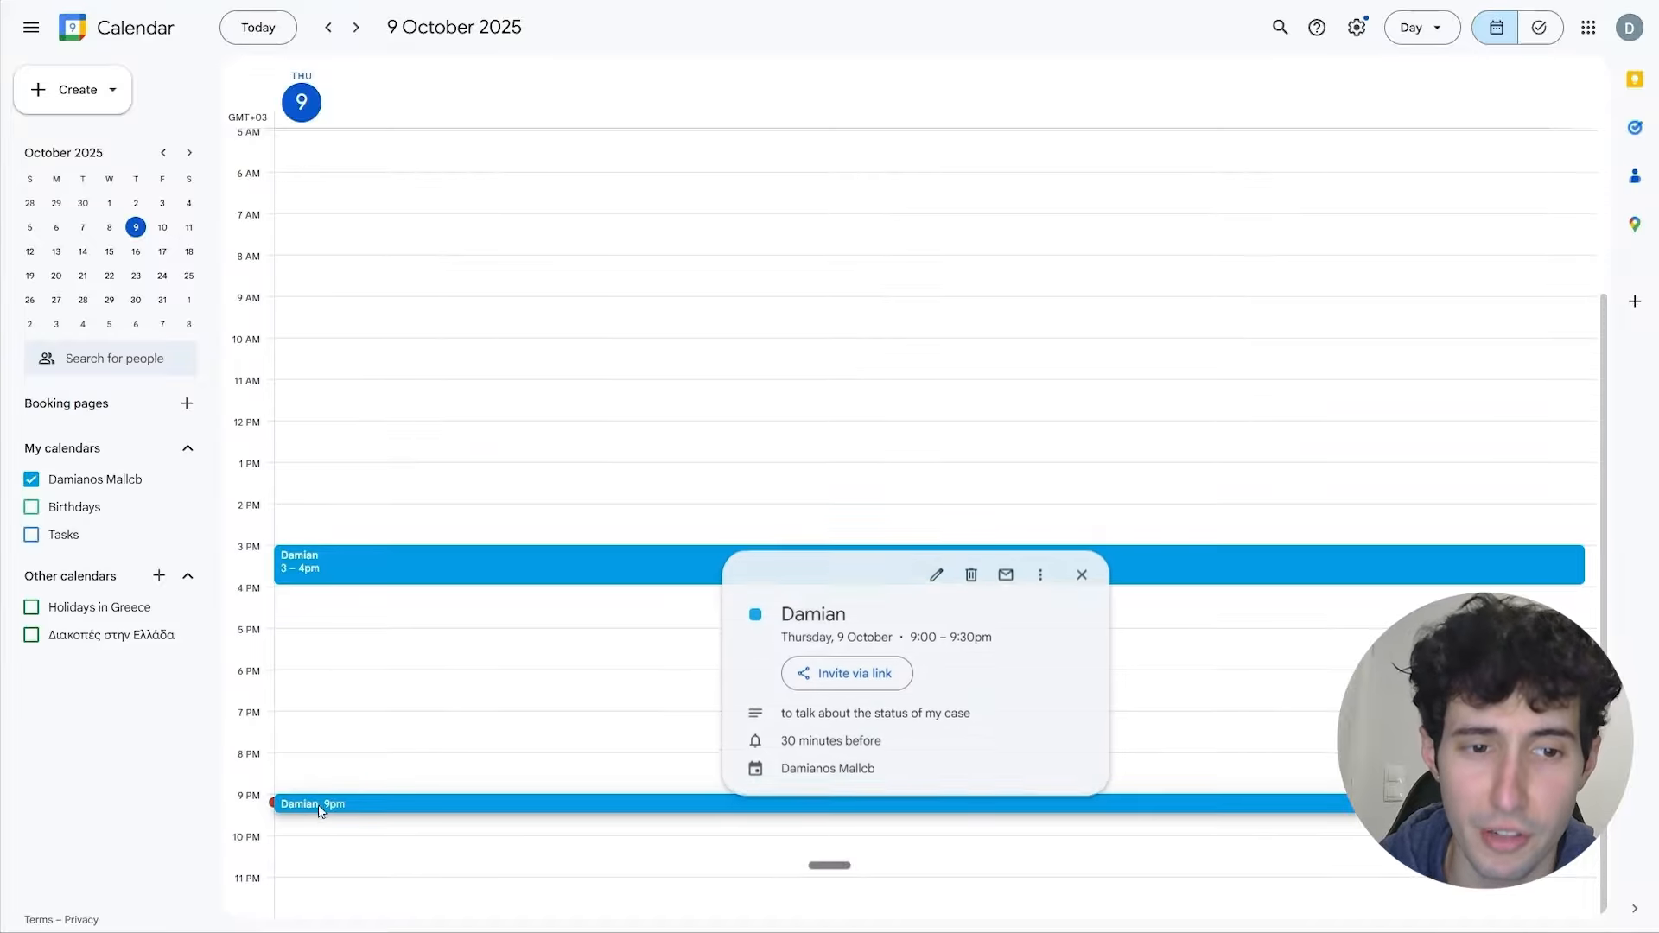
double_click(788, 611)
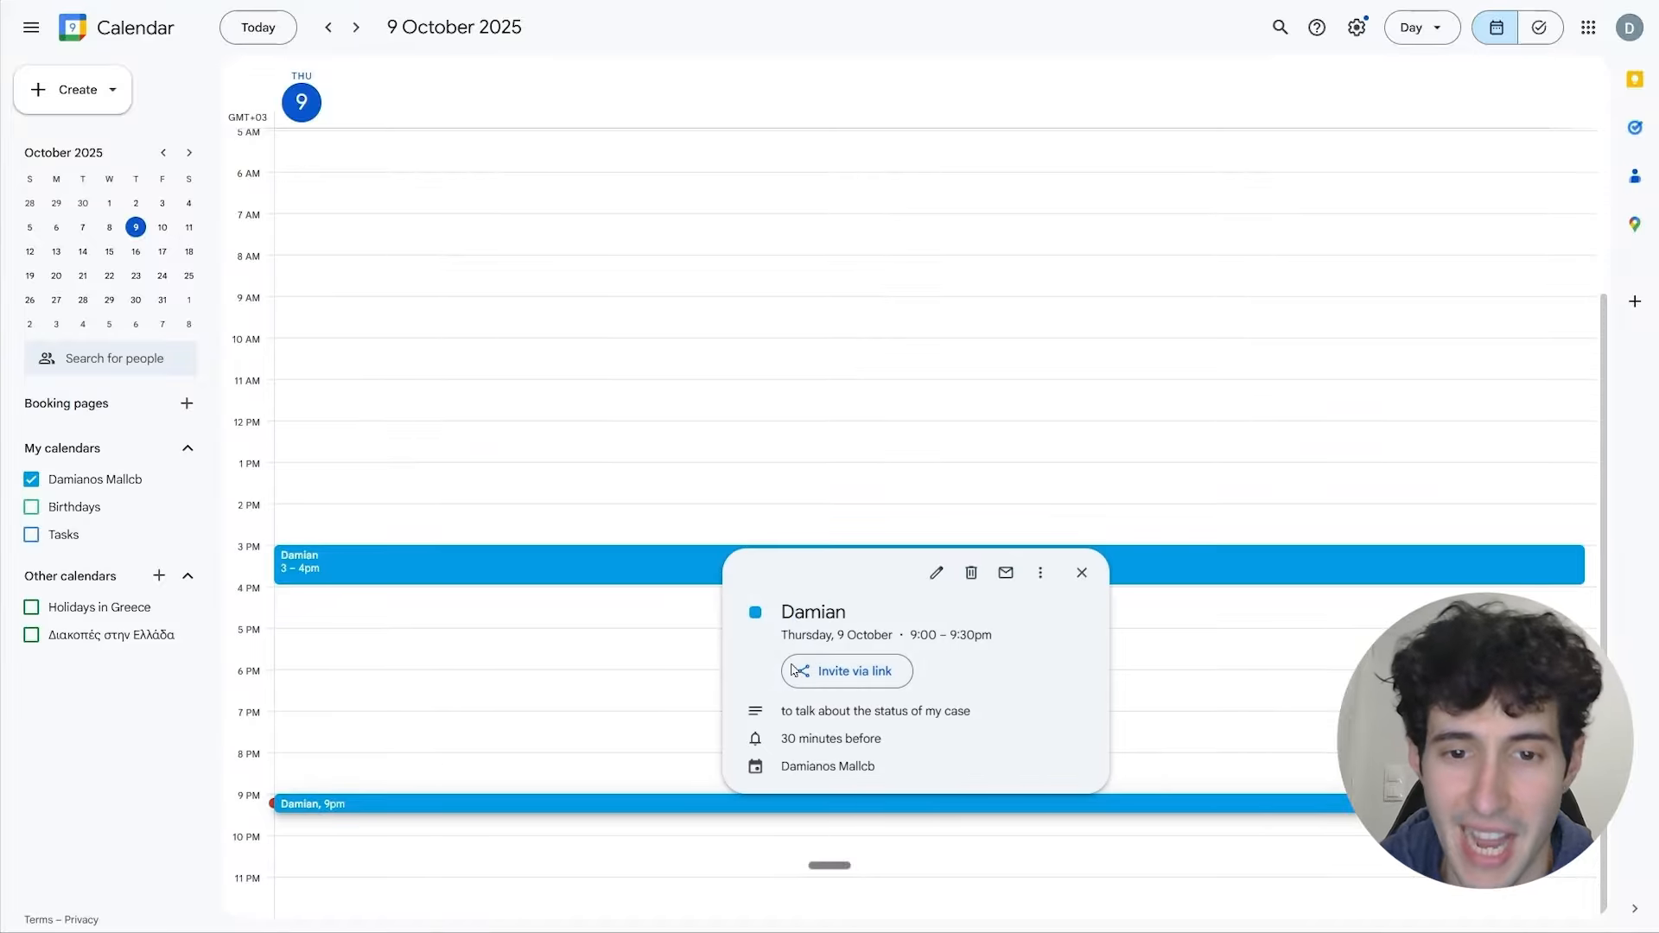
click(935, 572)
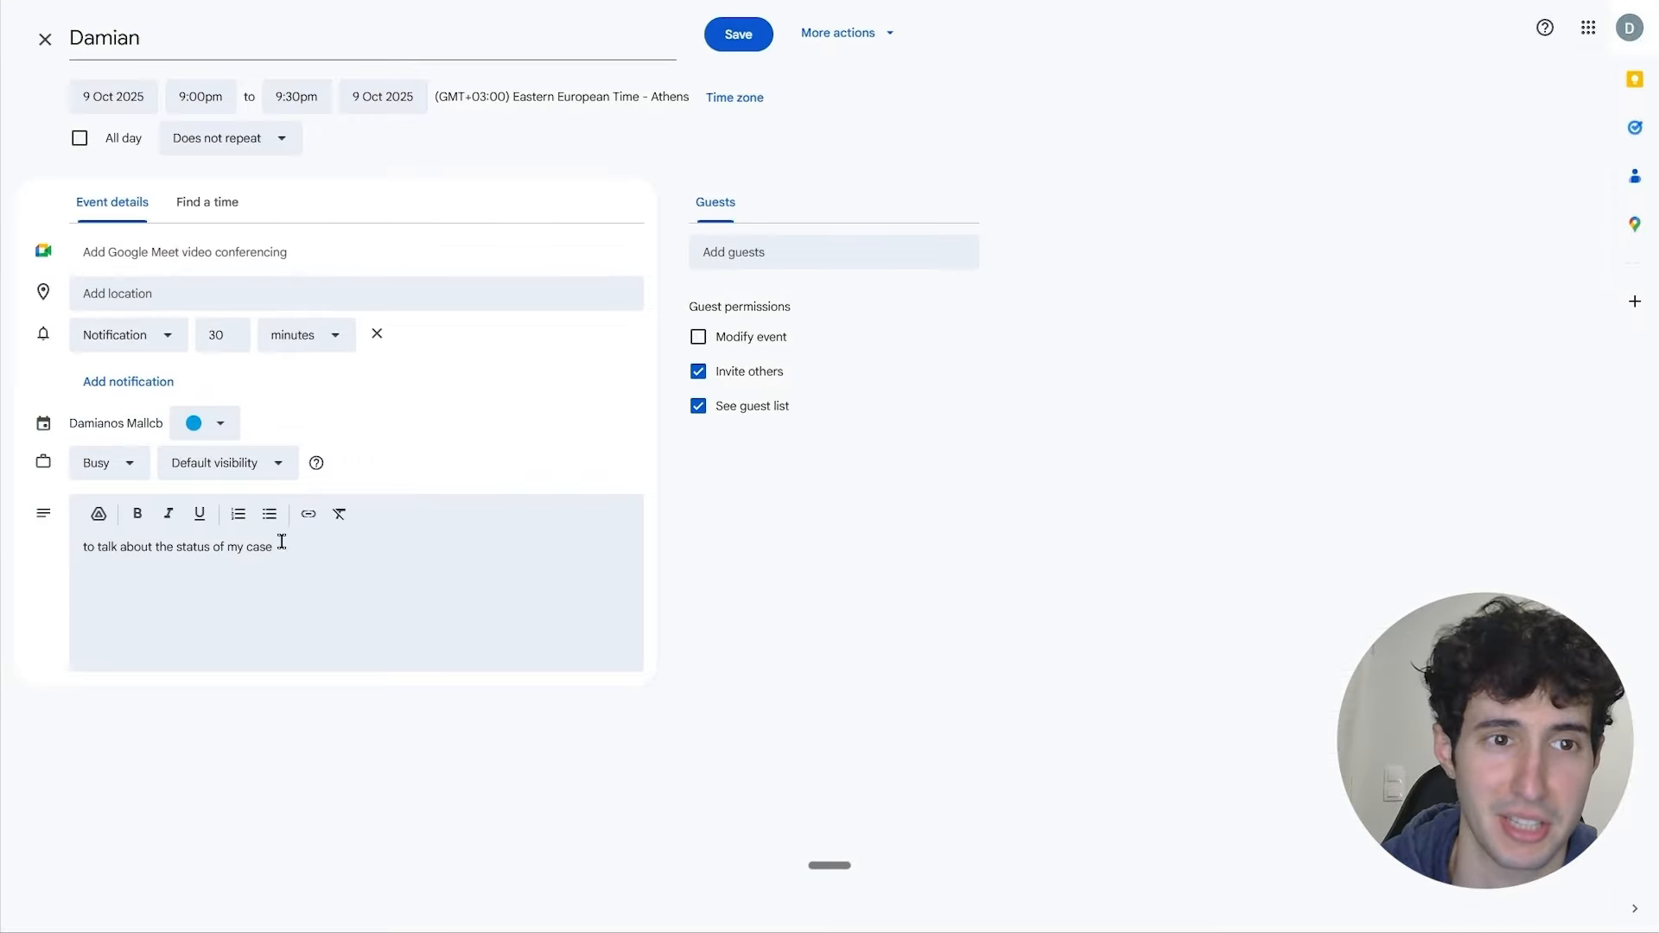
drag(304, 549, 73, 560)
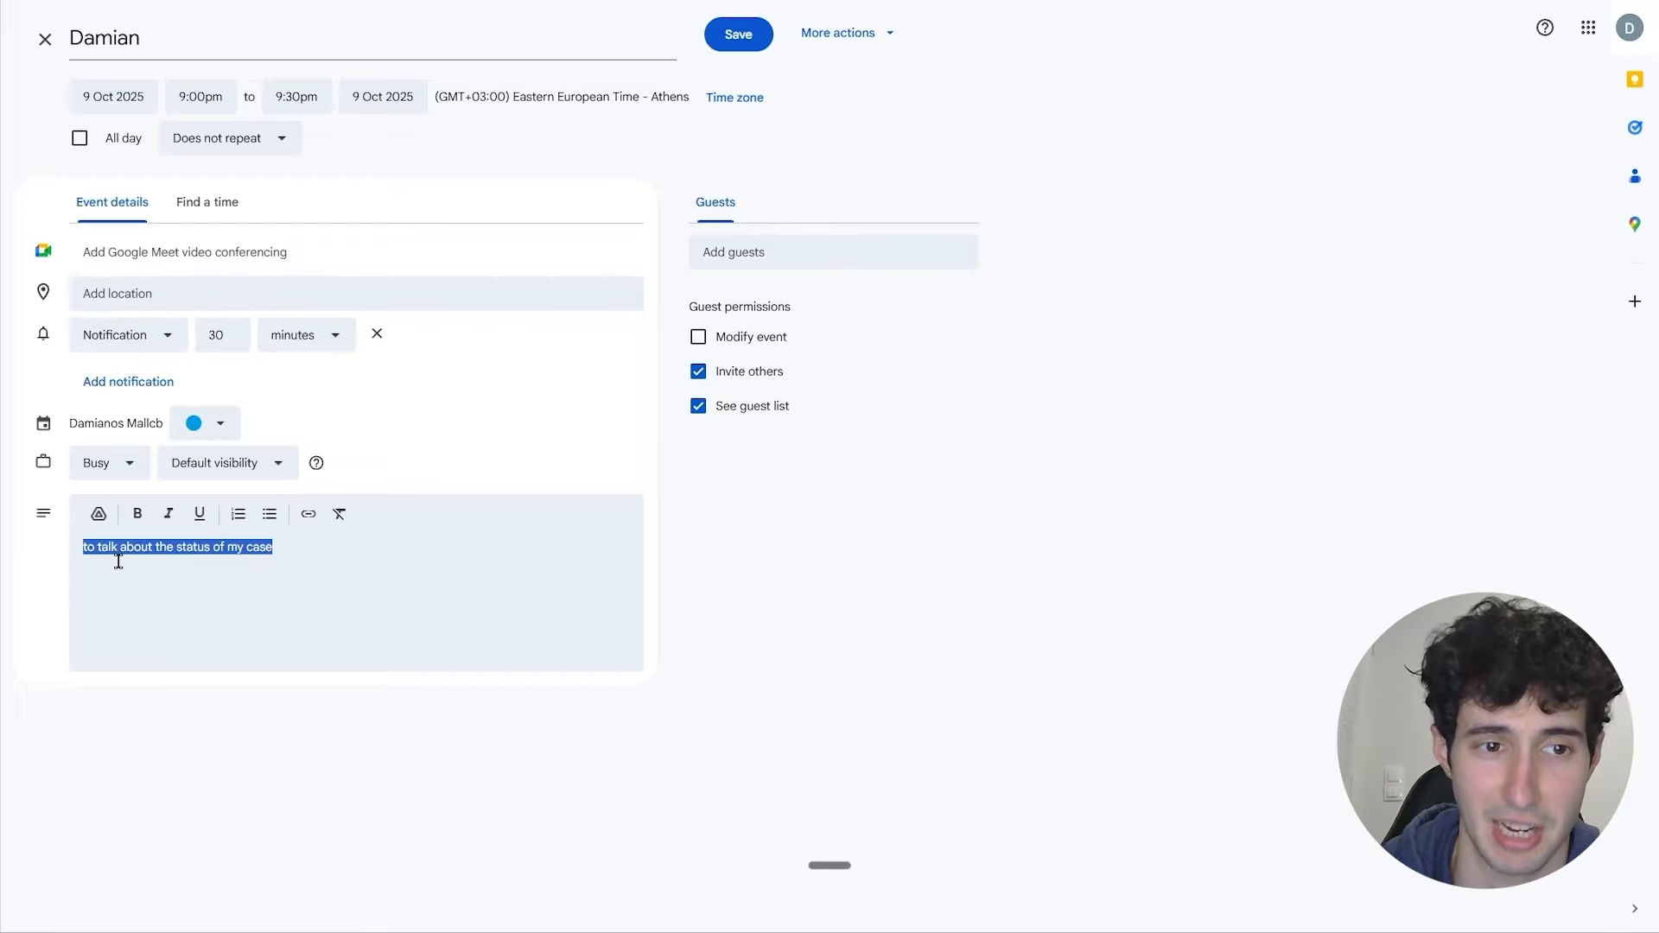
click(88, 546)
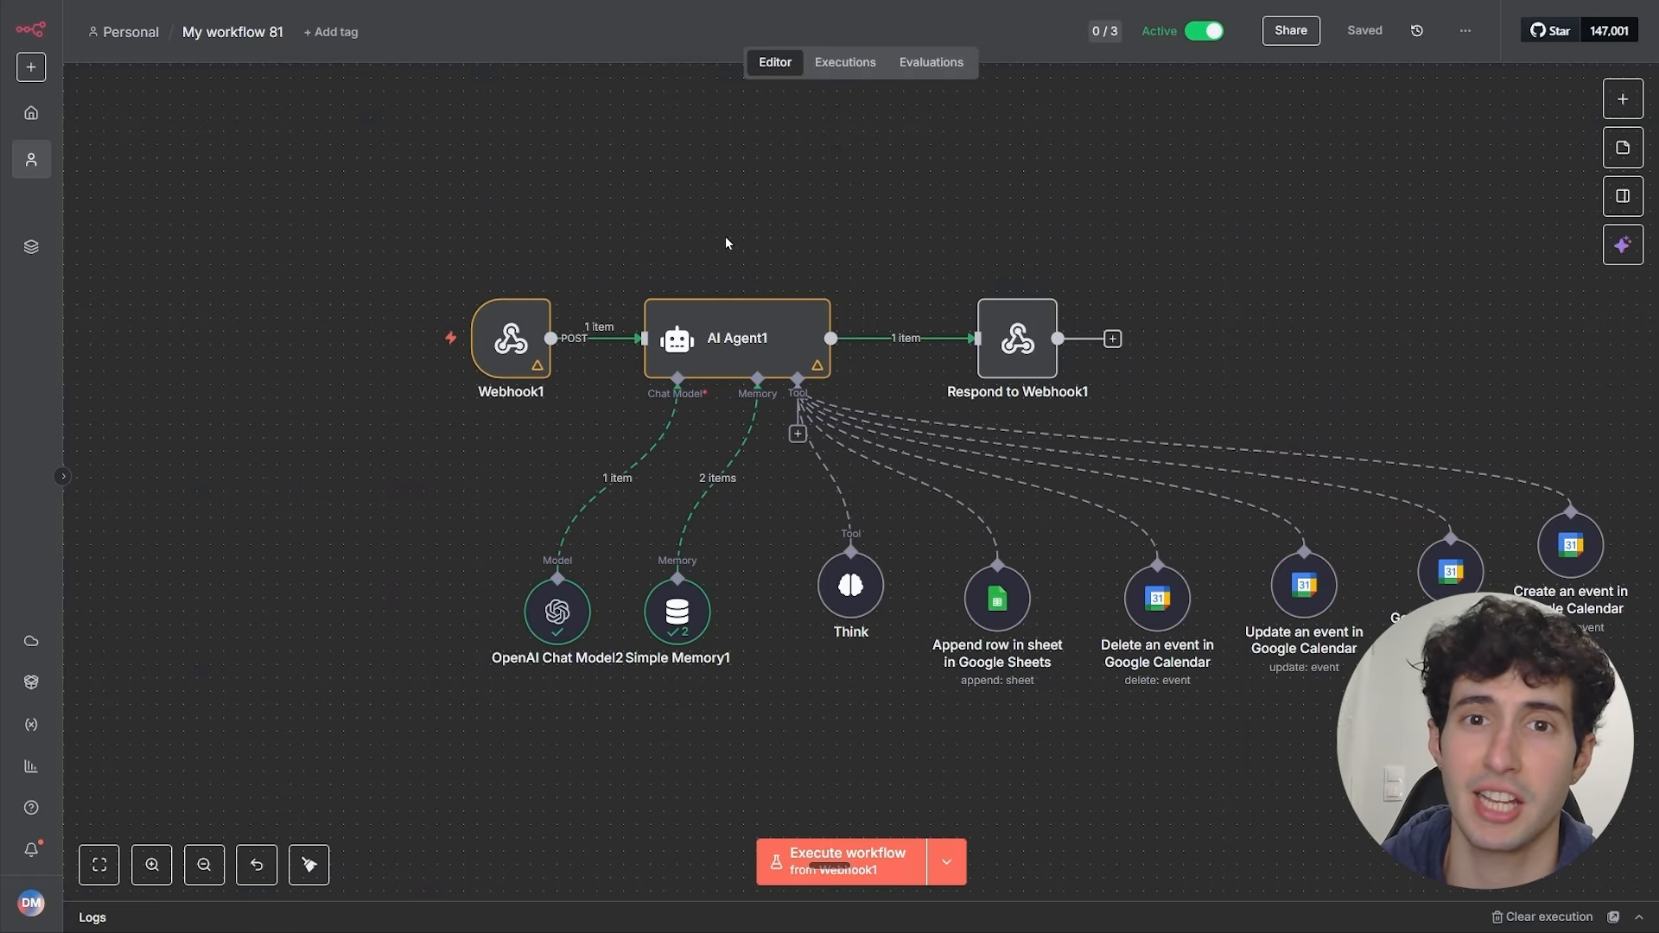
Step: Switch to My workflow 81 in n8n and inspect the latest execution's Append row in sheet and Create an event data
click(842, 62)
scroll(752, 489, down, 2)
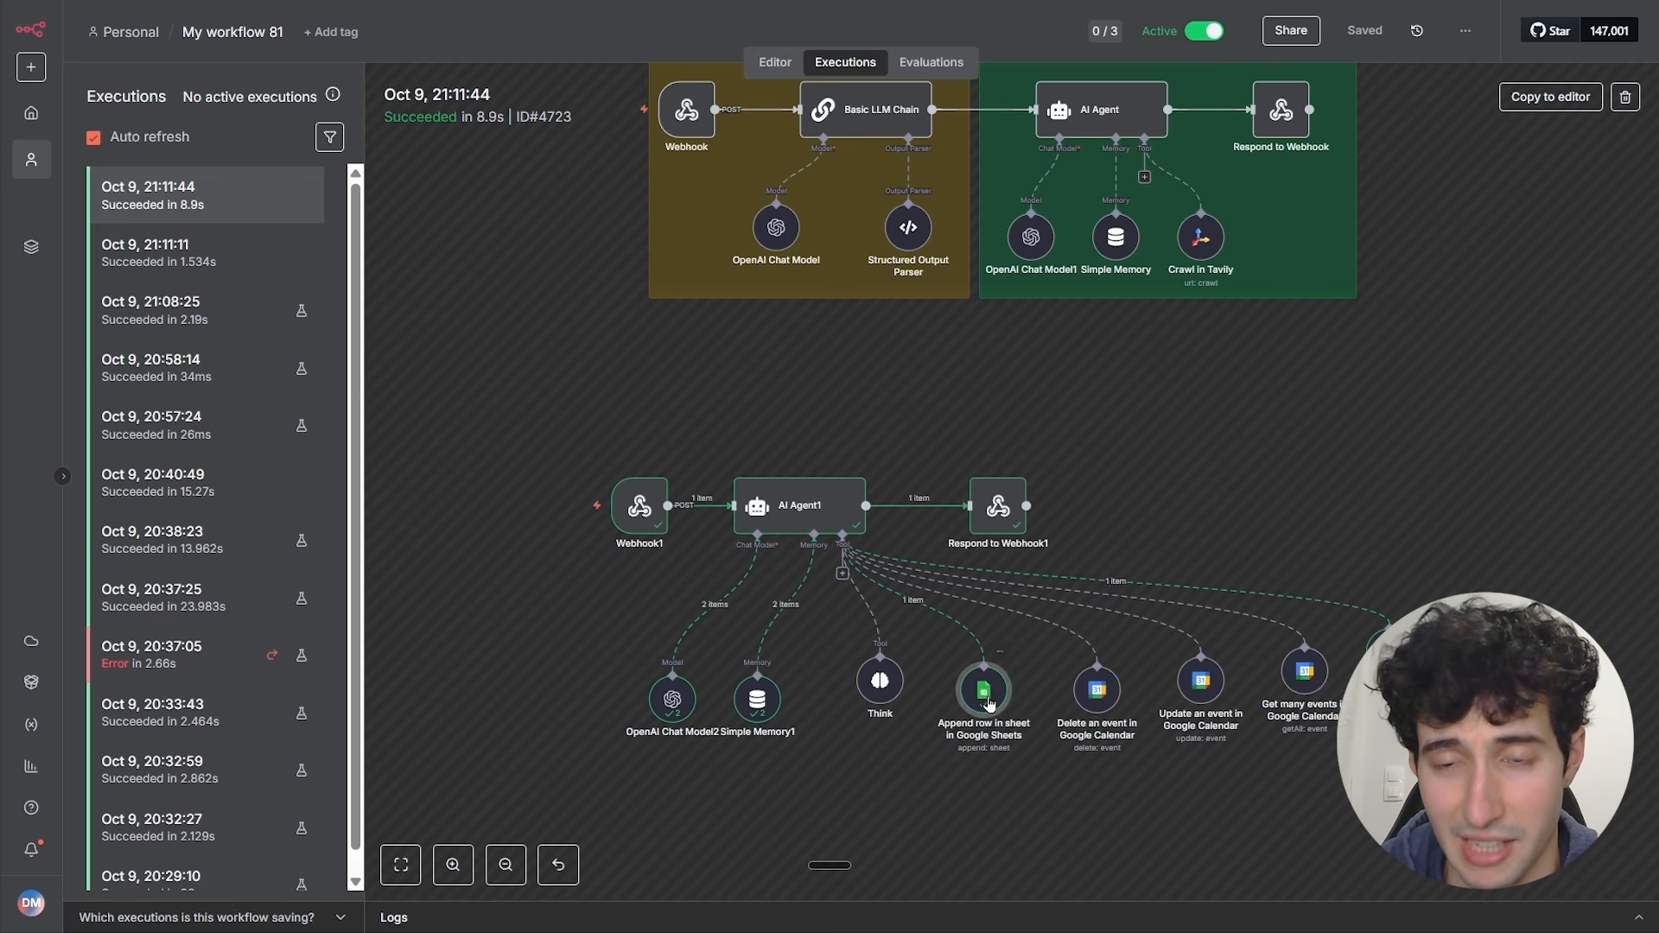
double_click(984, 692)
drag(1221, 221, 1357, 283)
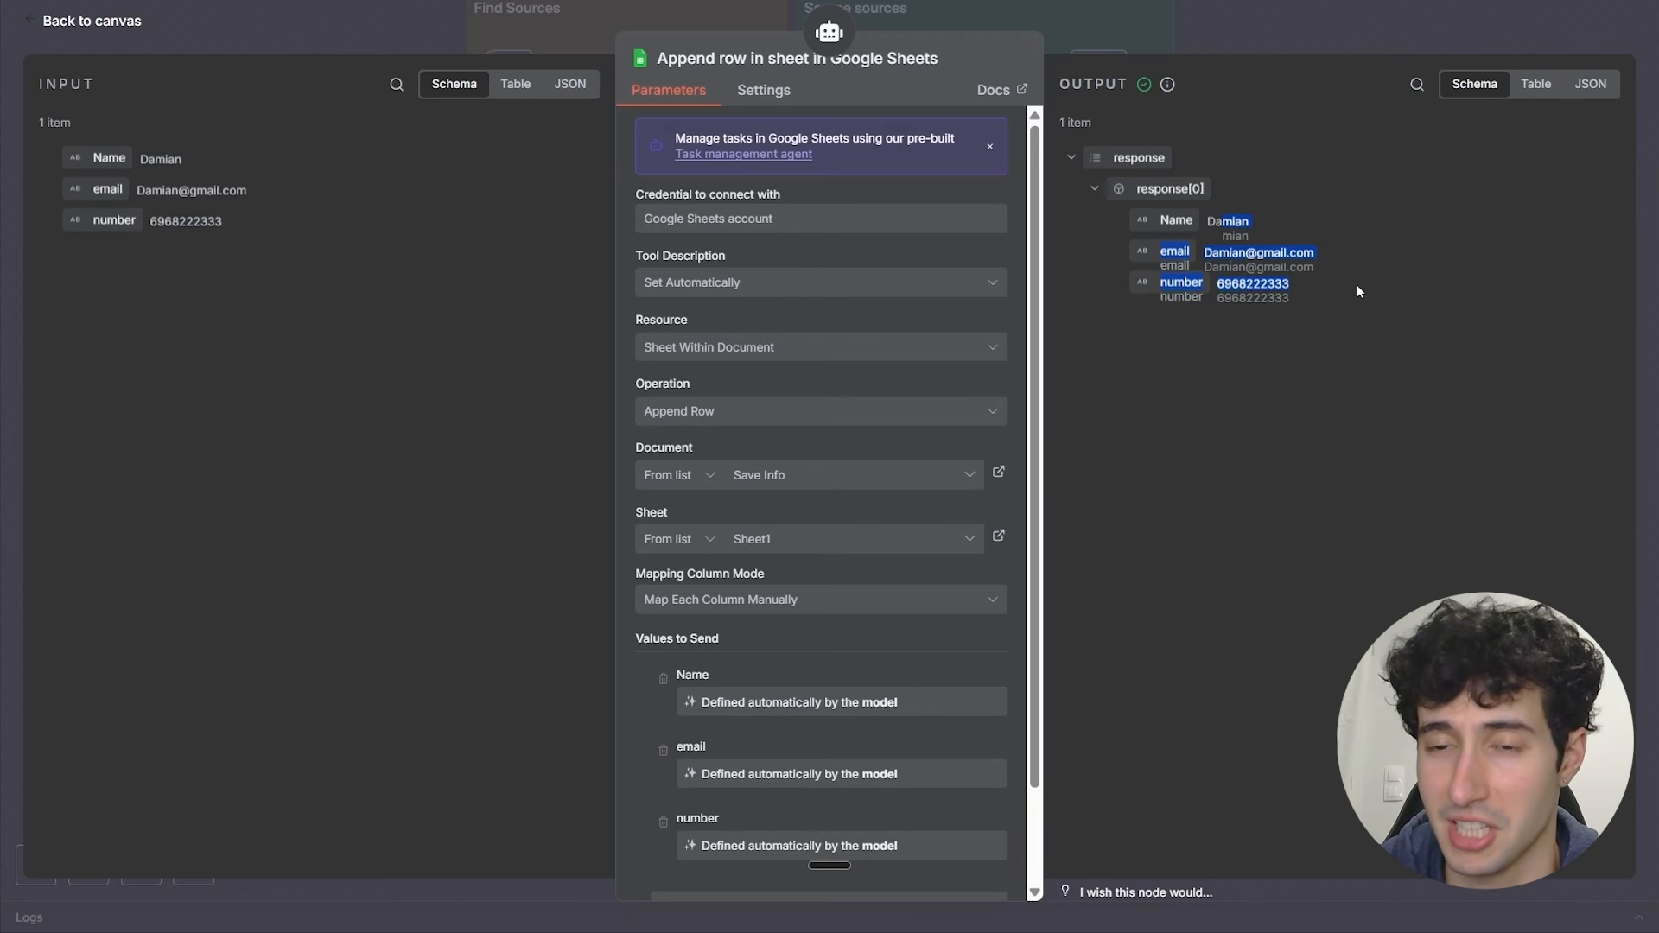
click(1315, 26)
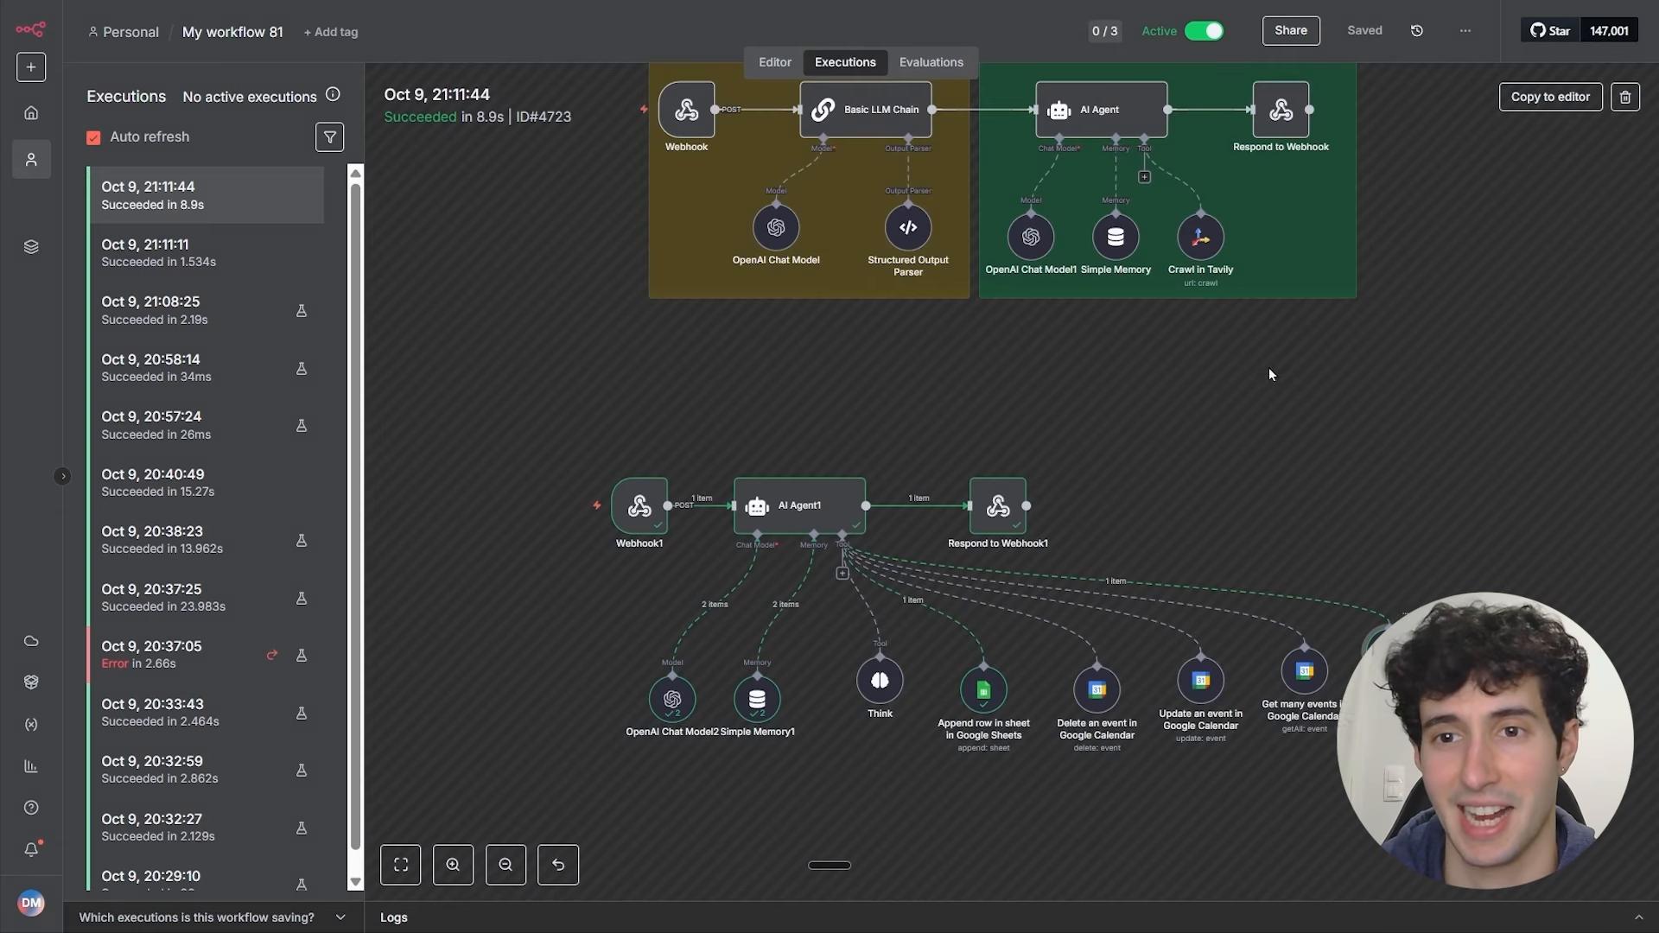
double_click(1381, 645)
click(1289, 33)
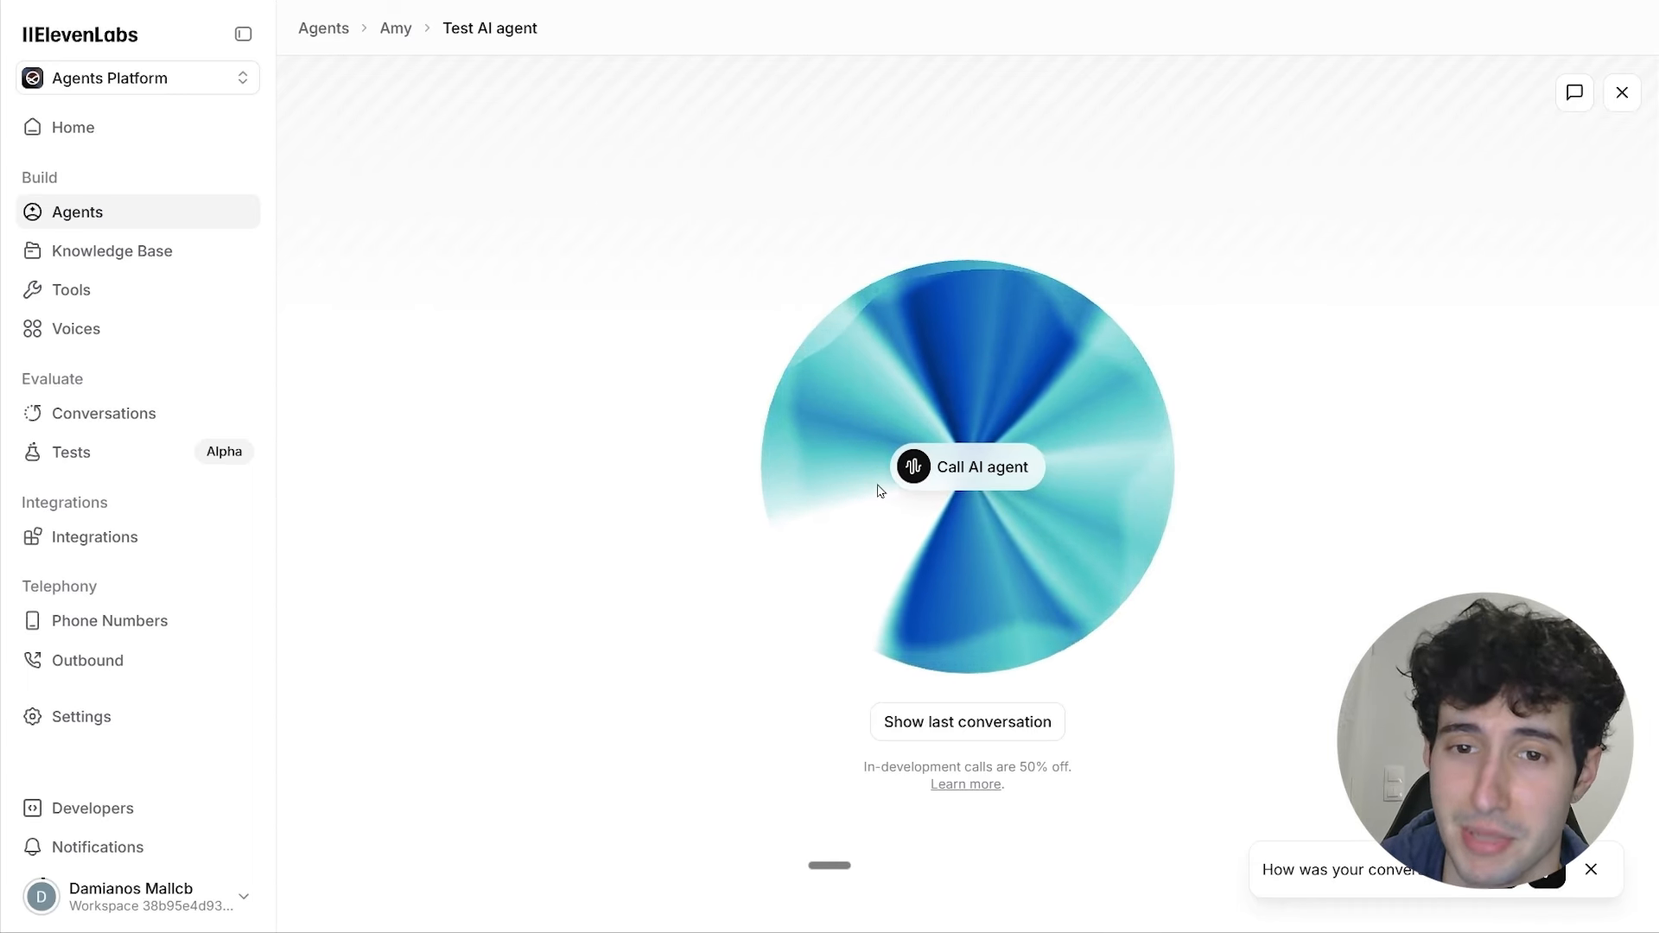
Step: Place another test call to the ElevenLabs agent and check the 9 October day view in Google Calendar in full screen
click(945, 481)
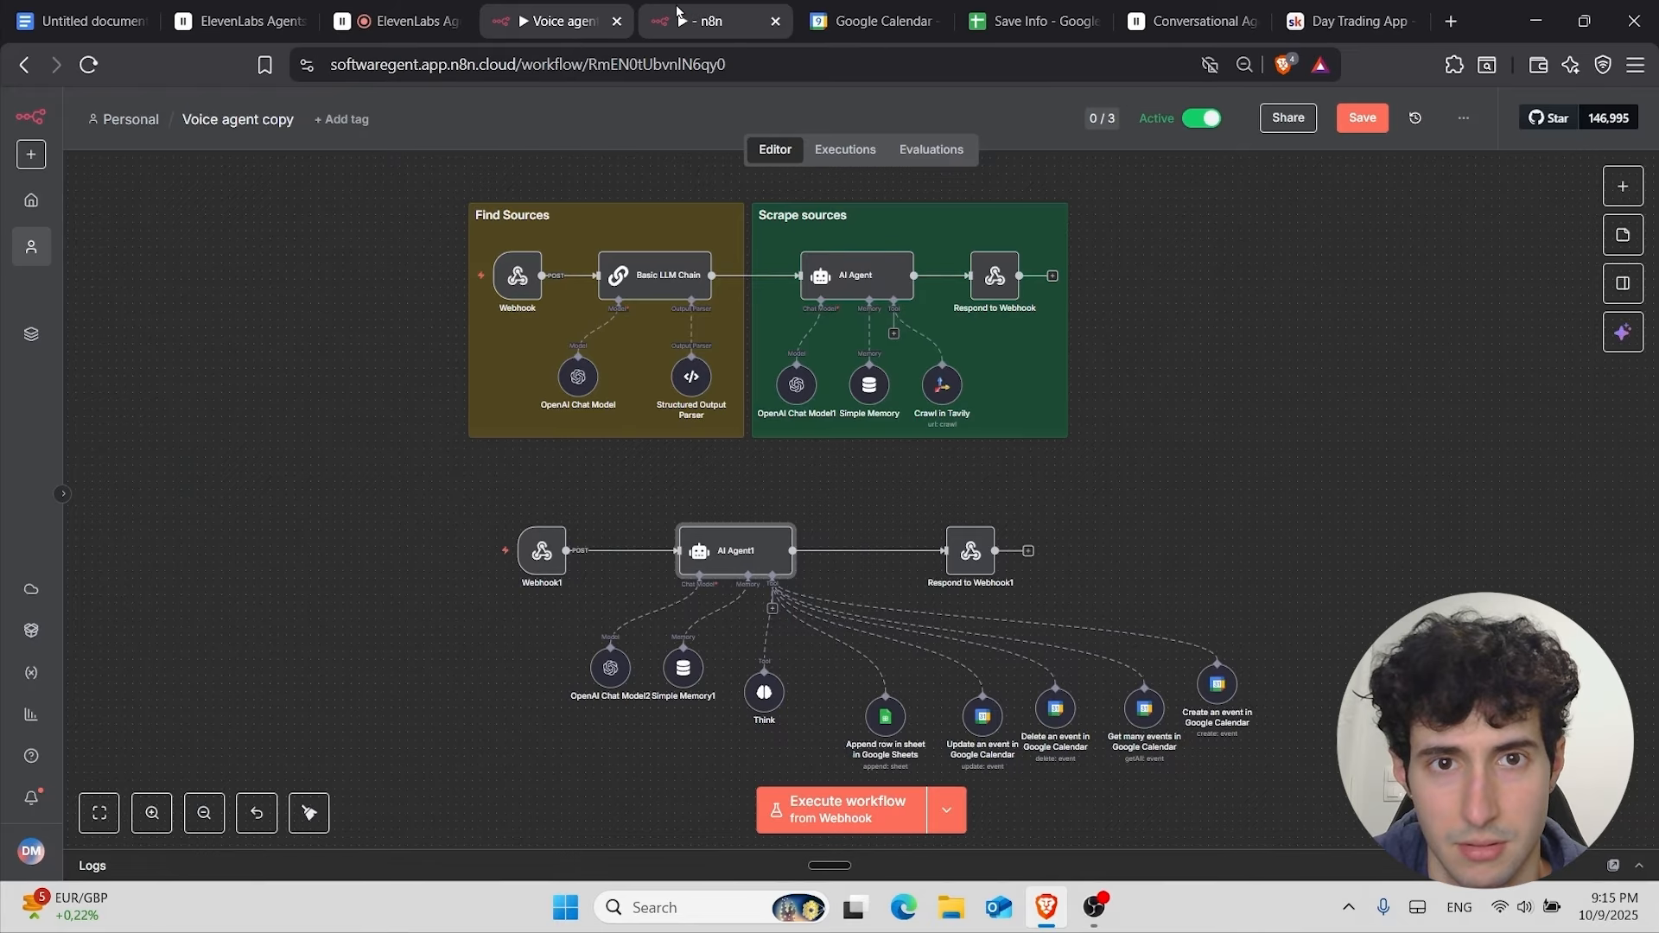
click(678, 12)
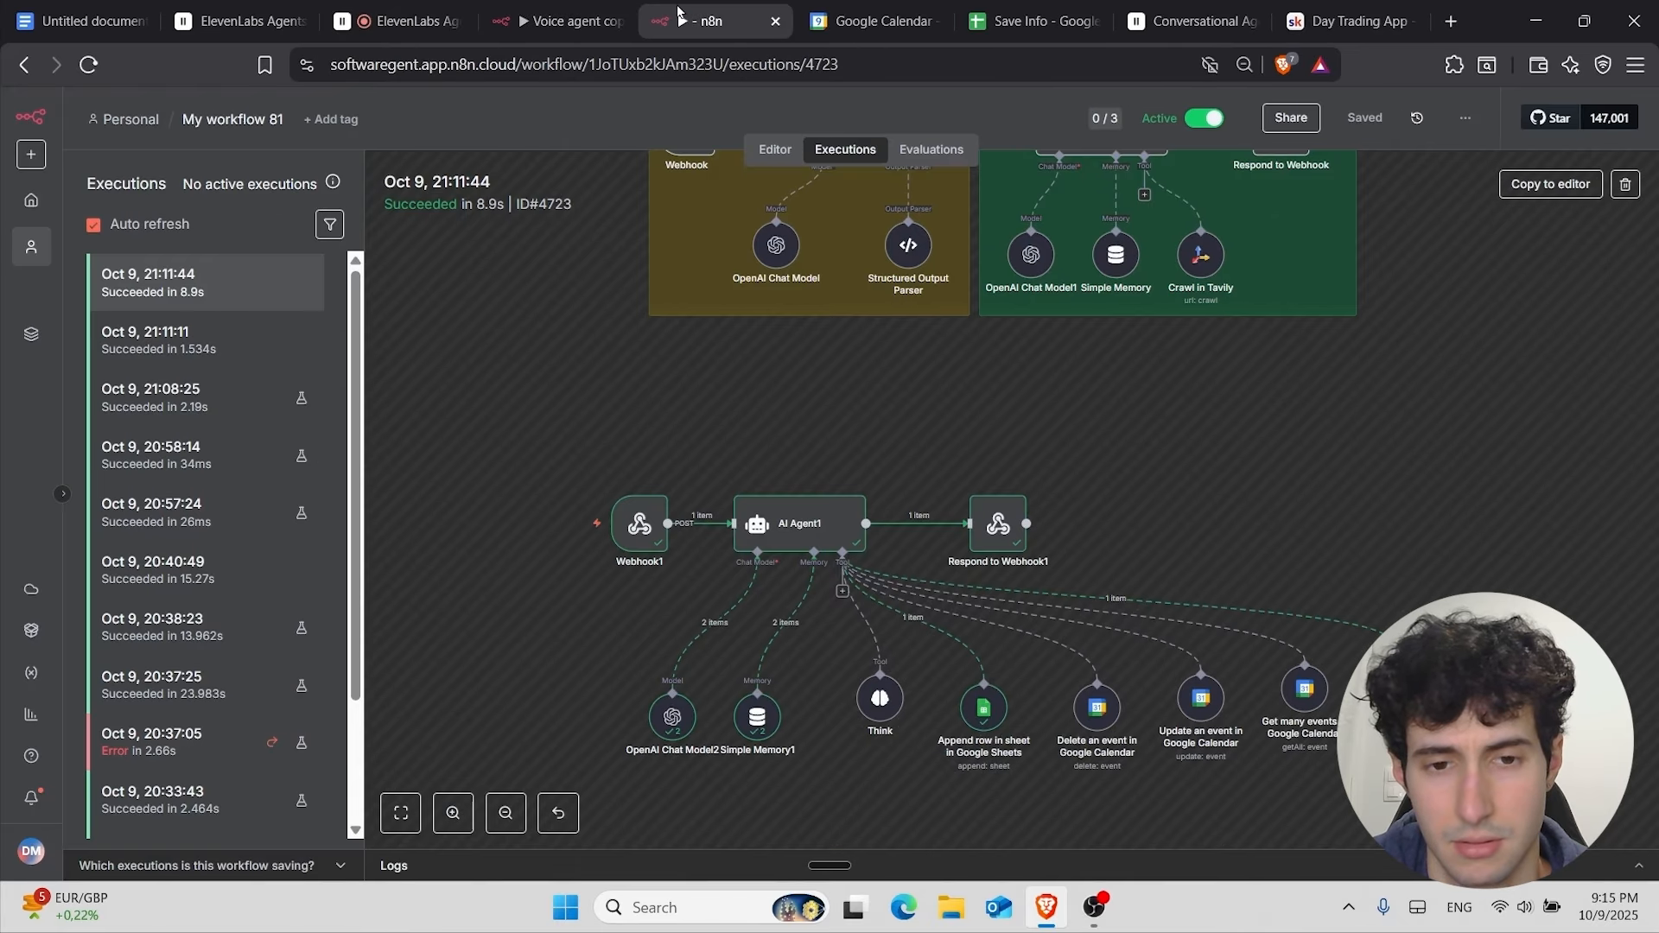
click(424, 11)
click(1635, 65)
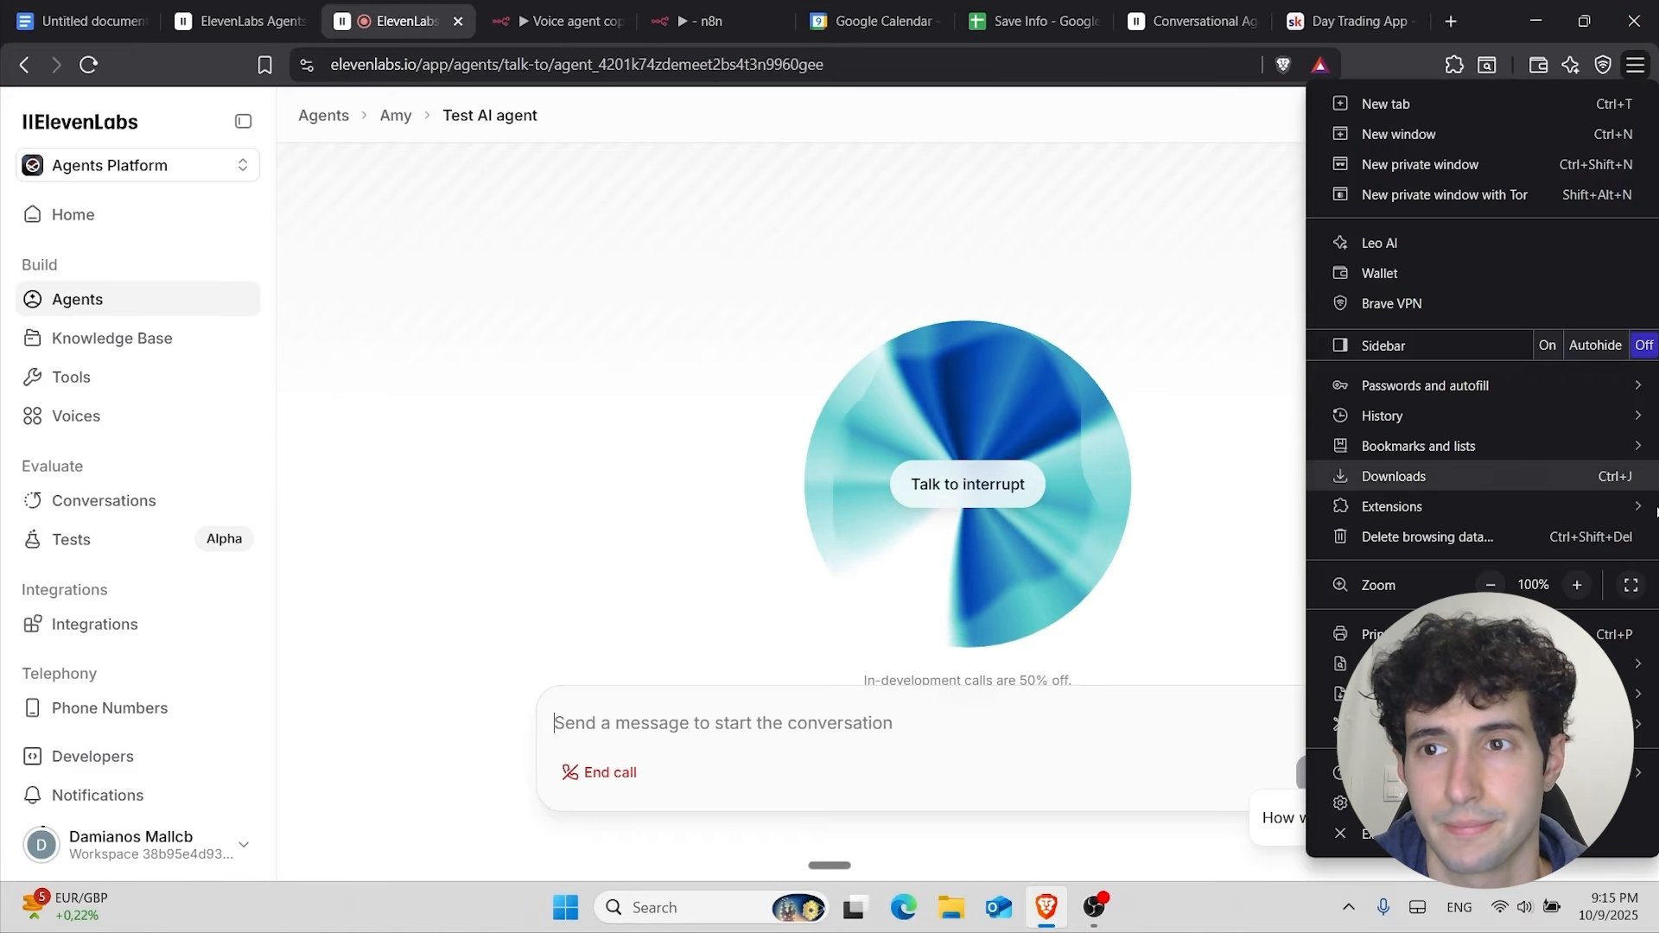
click(1630, 586)
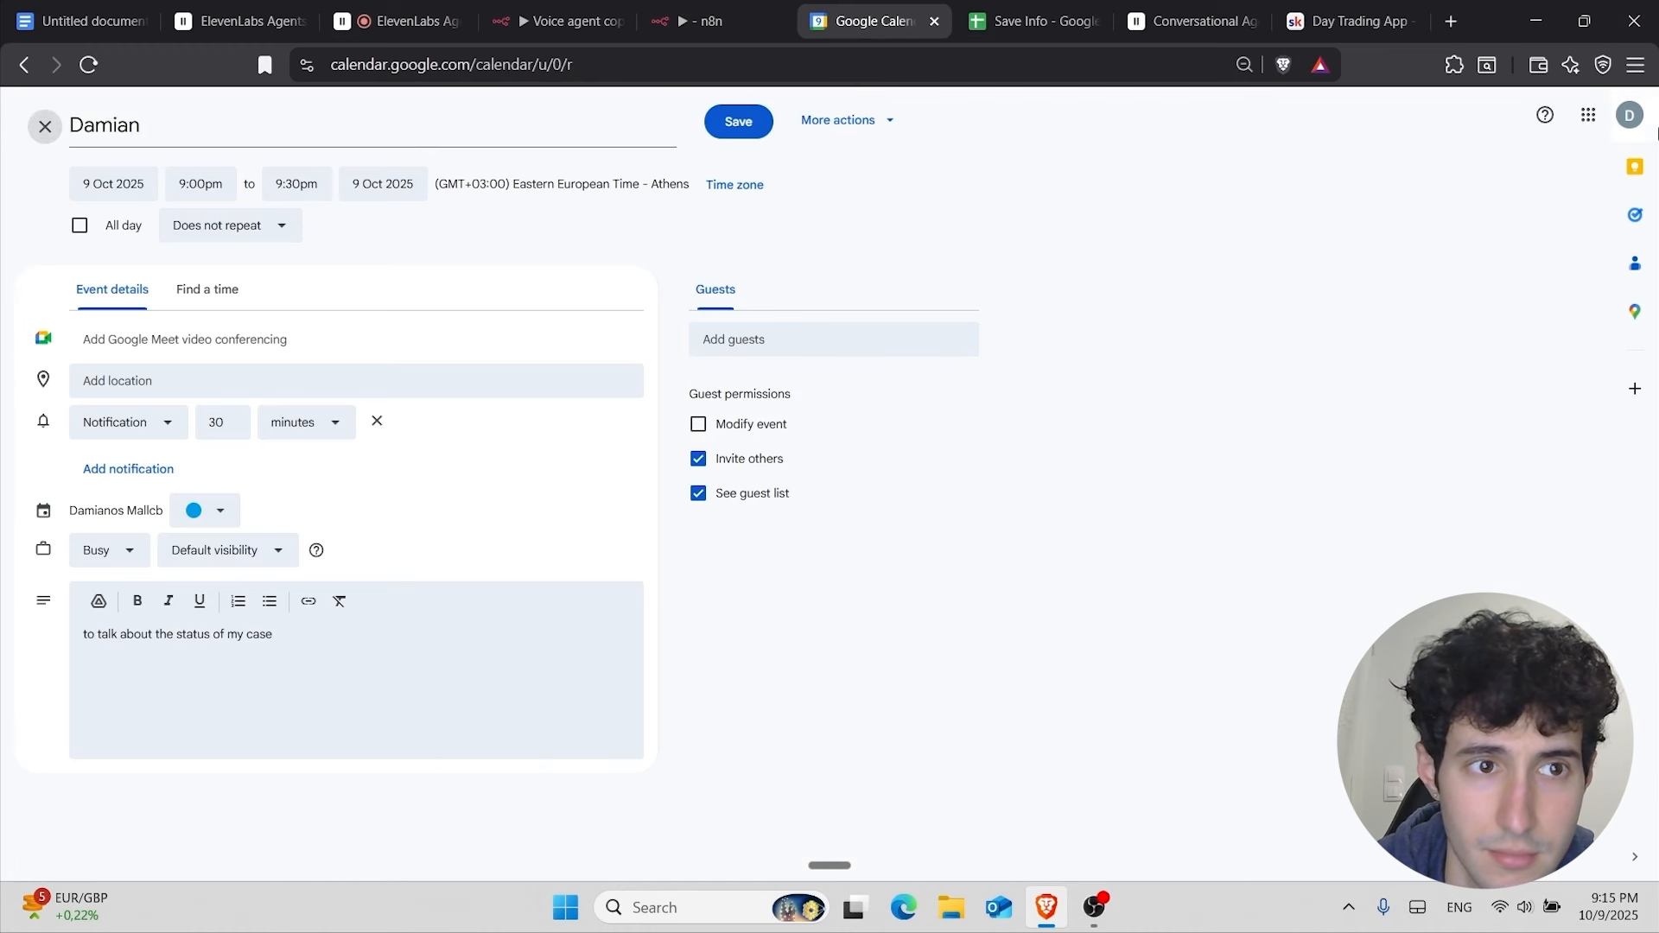
click(1635, 65)
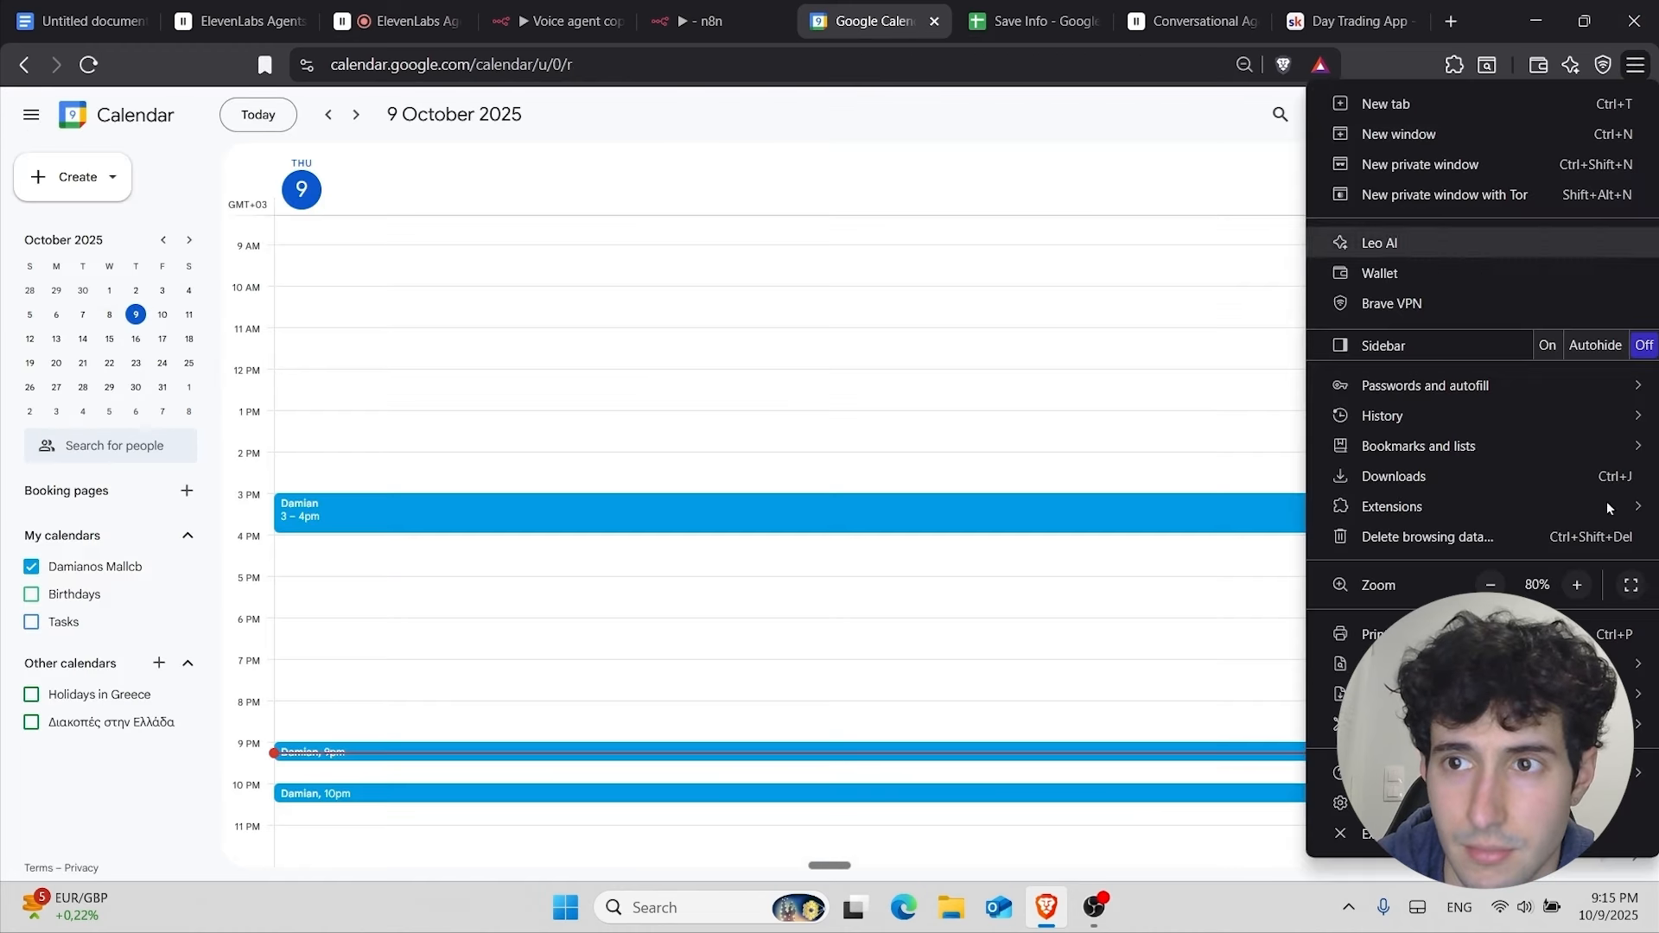
click(1628, 585)
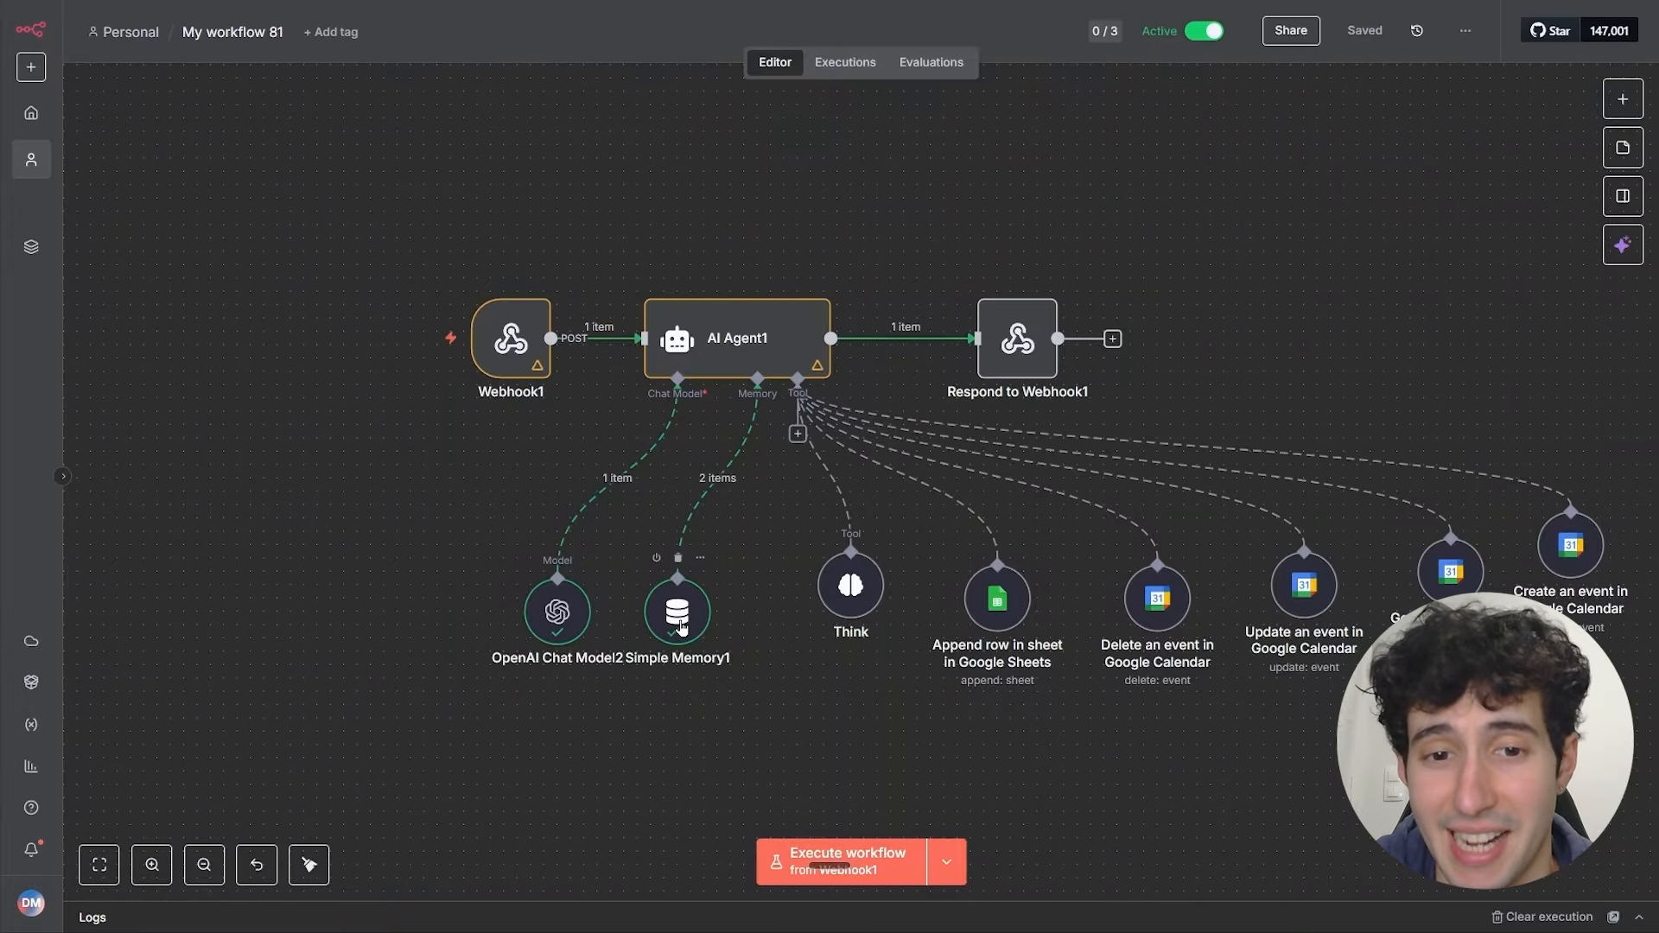
Step: Review the Simple Memory1 node's session key expression and context window length in the n8n workflow
drag(675, 604, 704, 624)
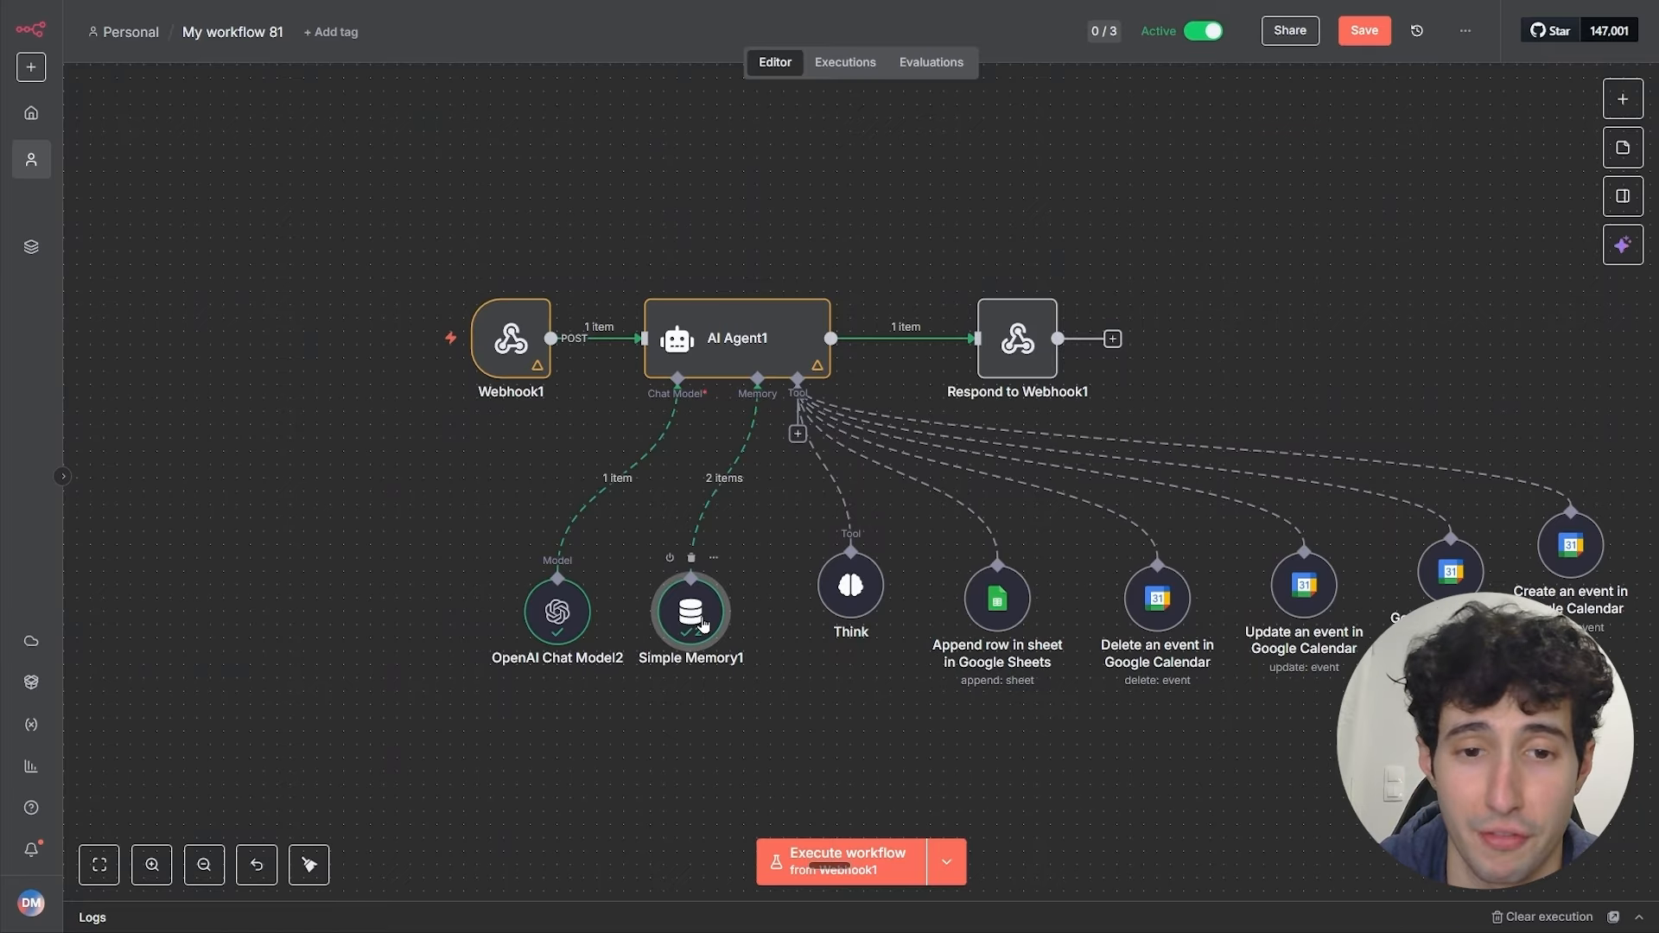
double_click(703, 624)
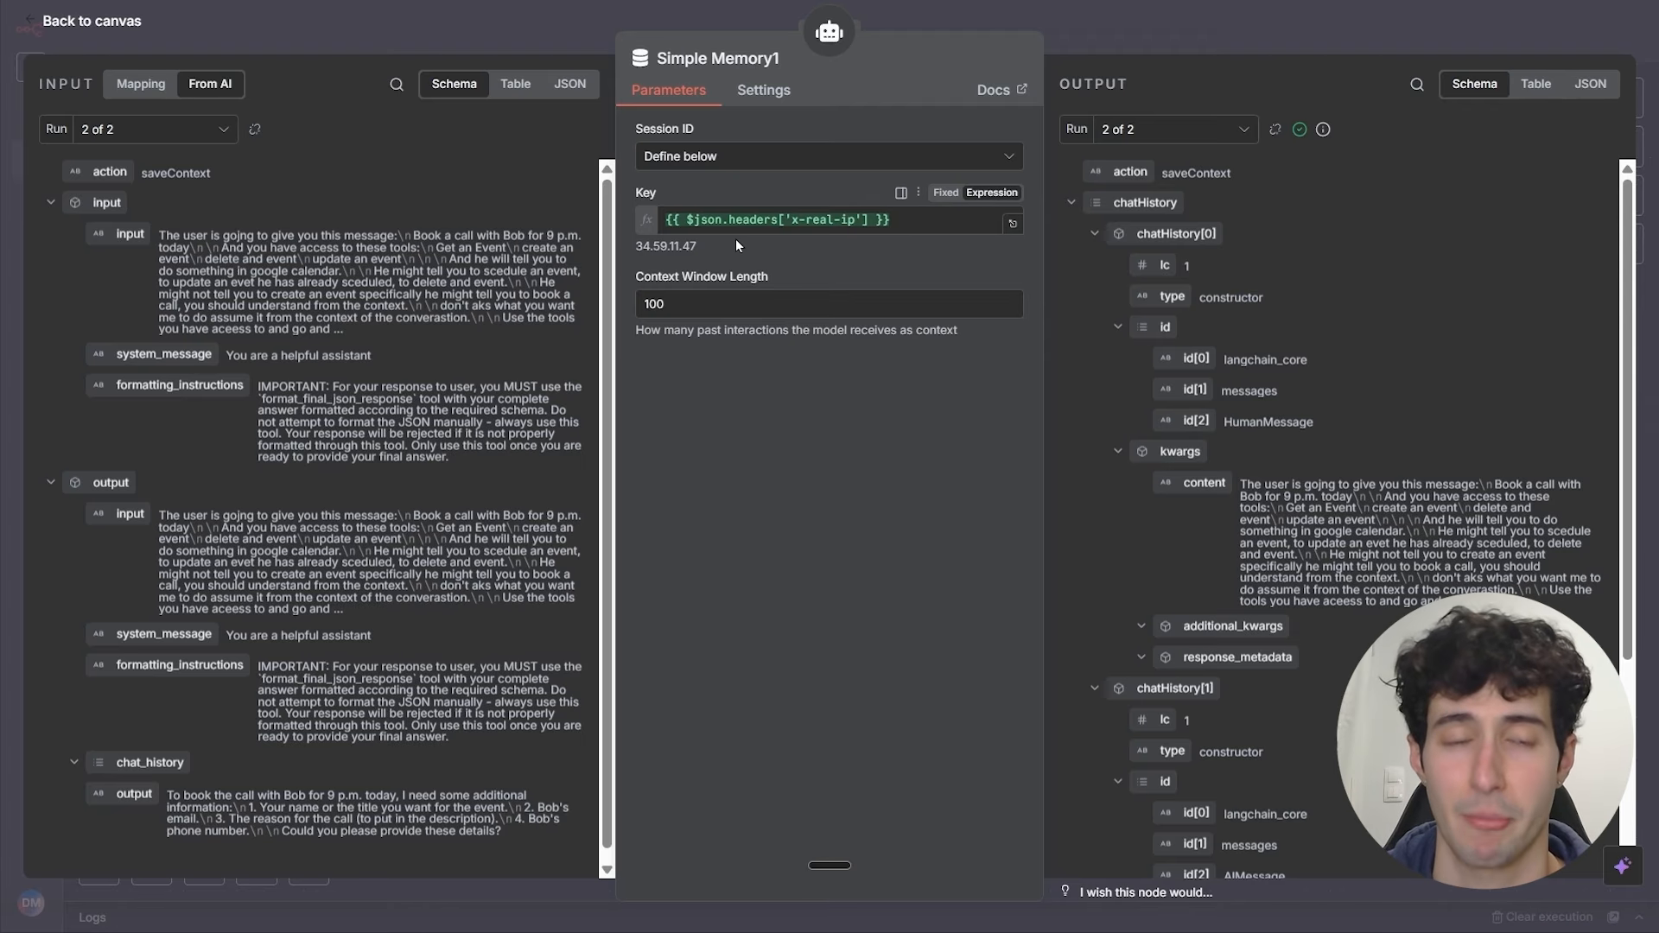
key(Escape)
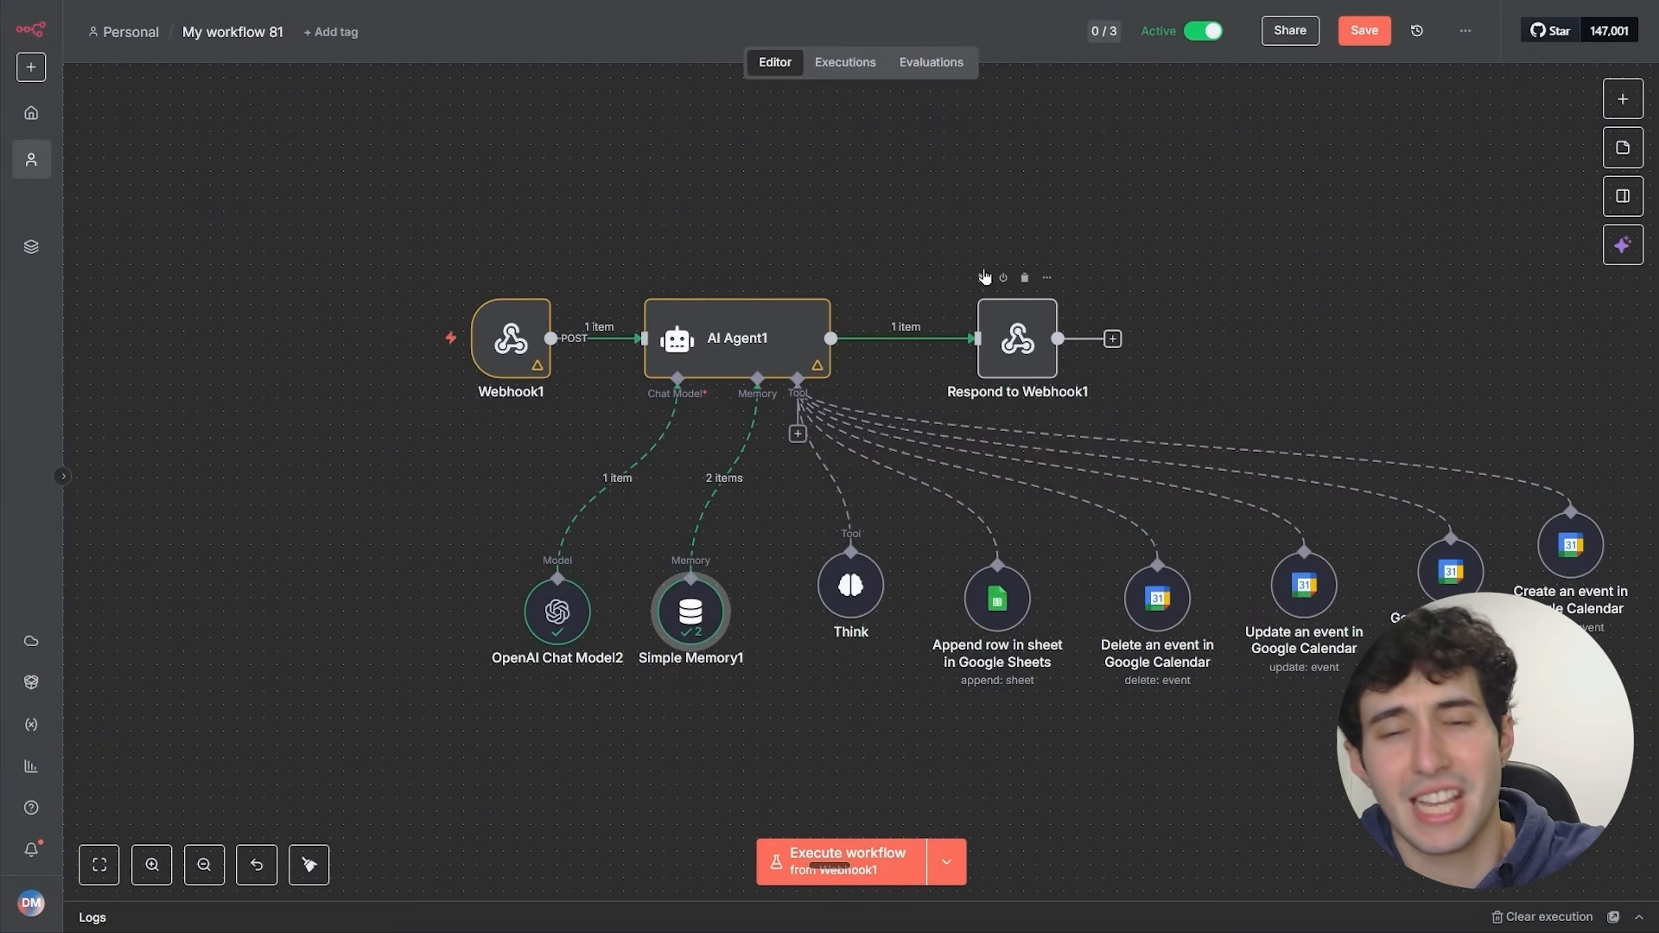
scroll(1066, 260, down, 5)
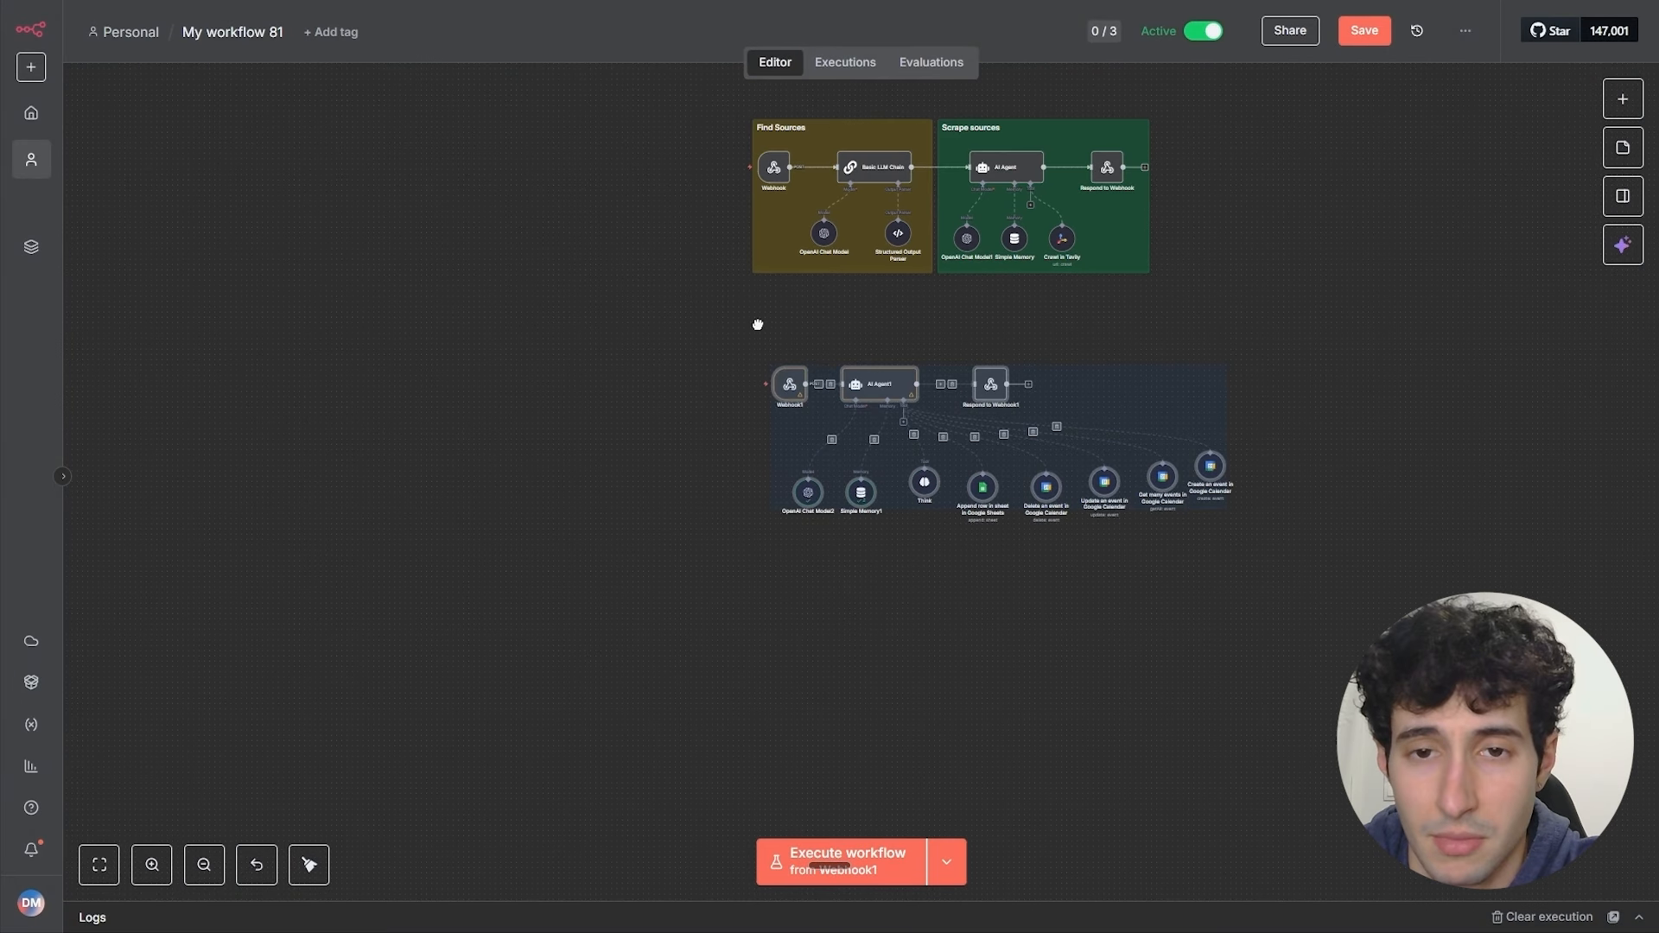
click(762, 329)
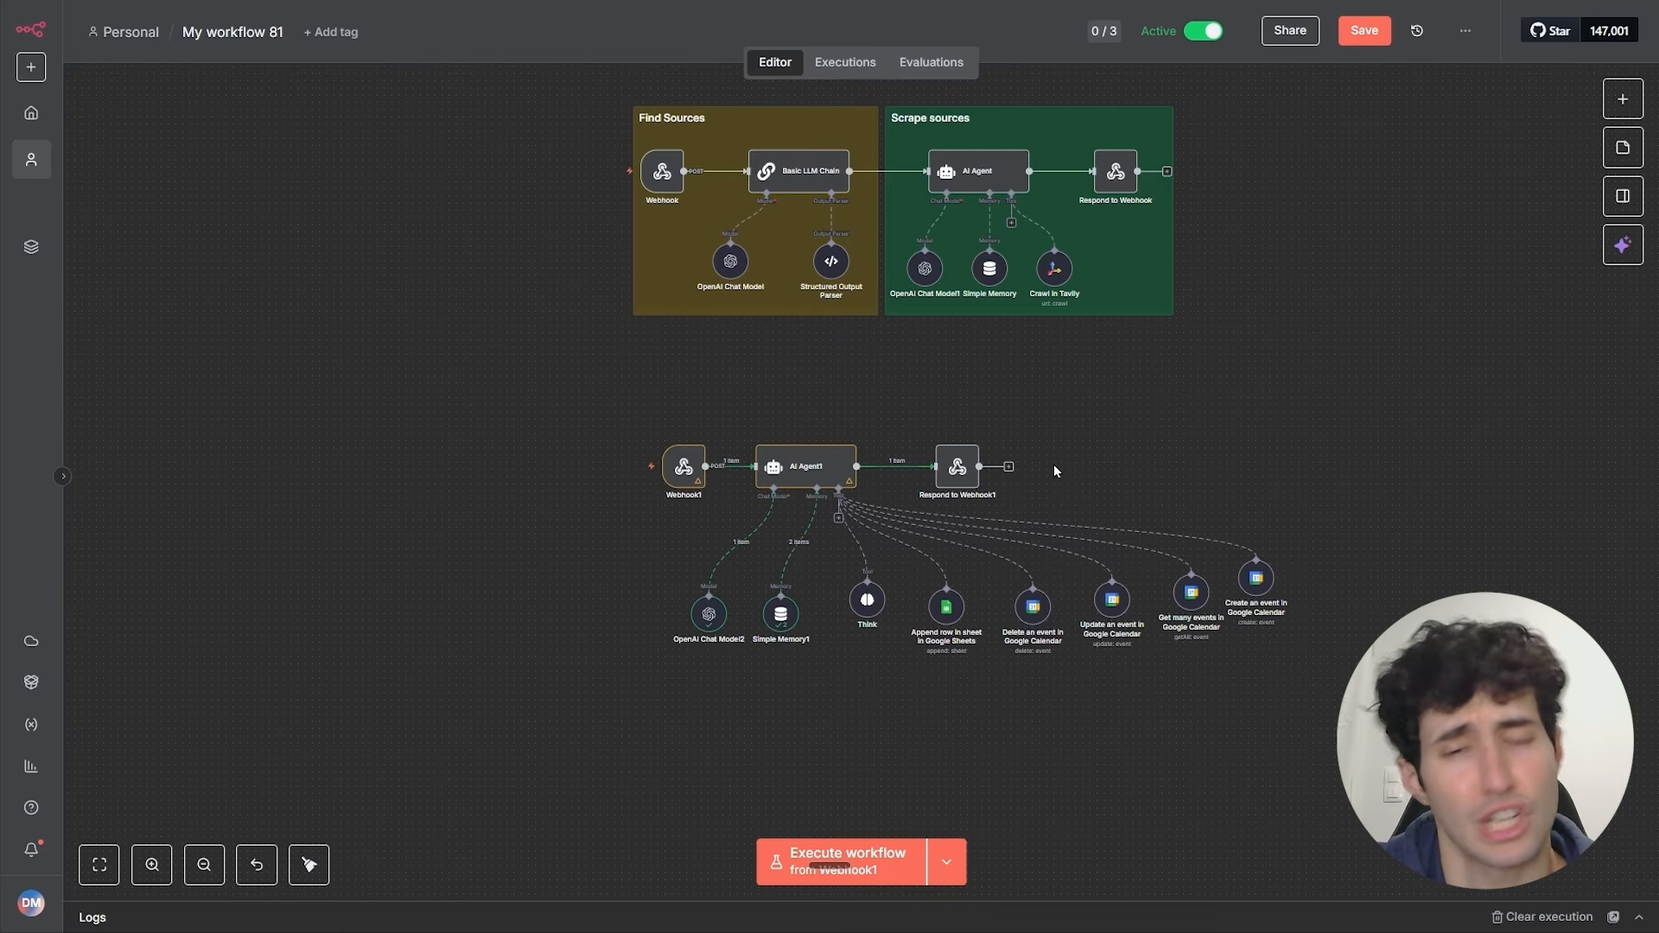
scroll(1063, 472, up, 1)
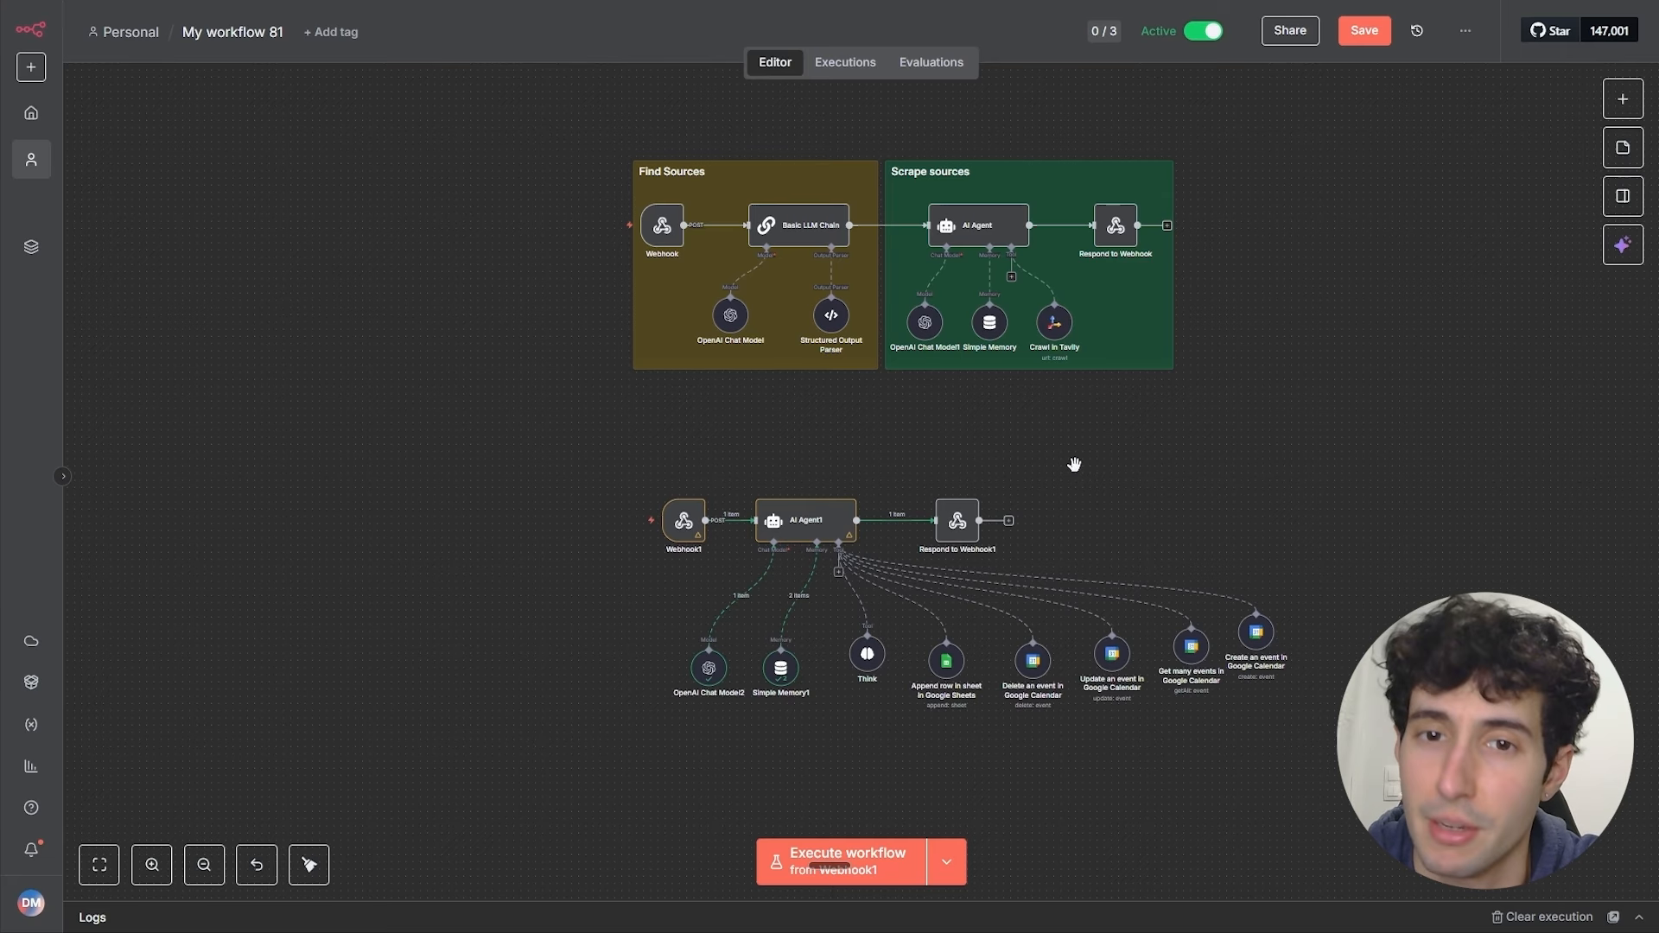
scroll(1076, 473, up, 1)
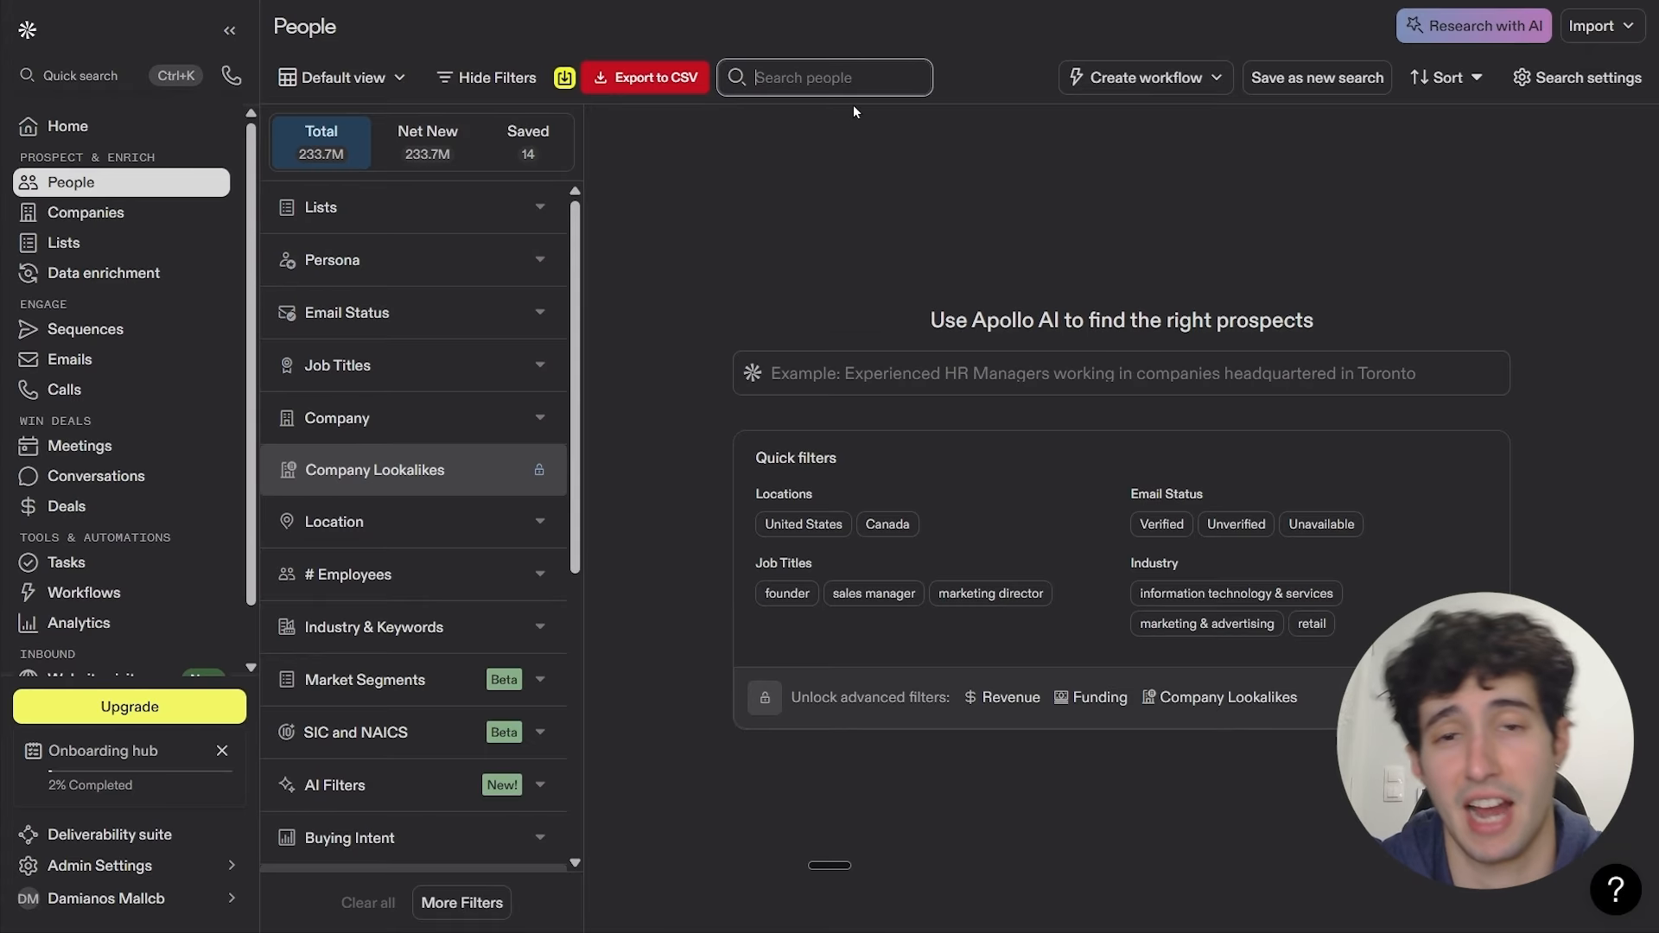
Step: Switch to Apollo, search people for "lawyers", and filter the contact location to United States
click(838, 78)
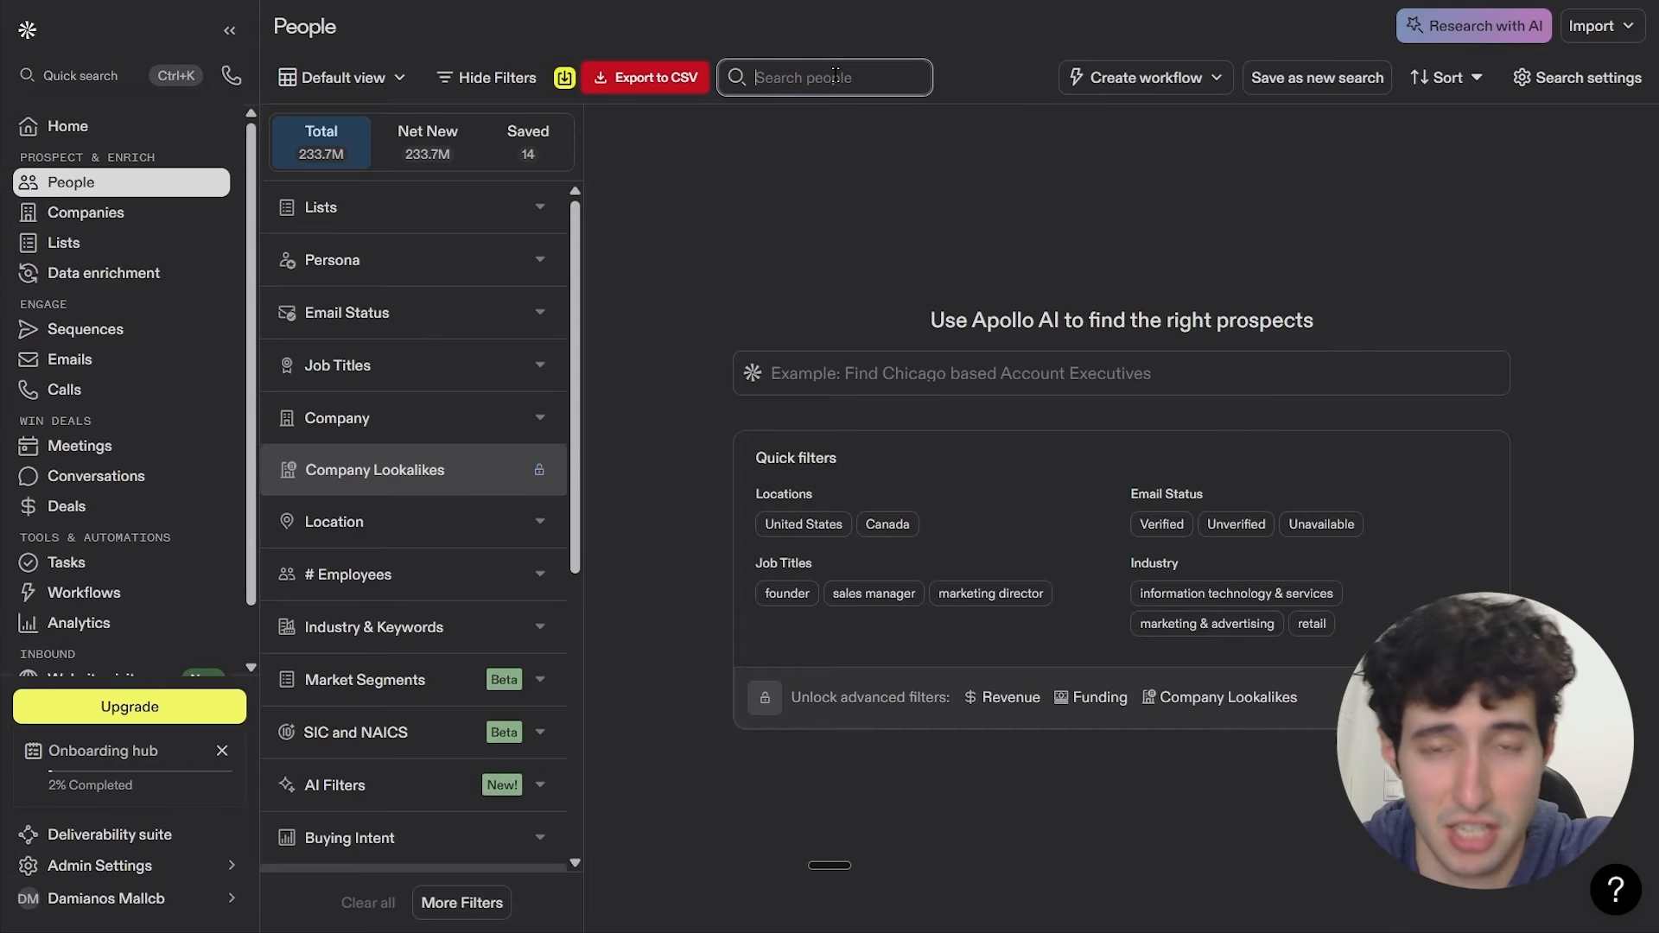
text(lawers)
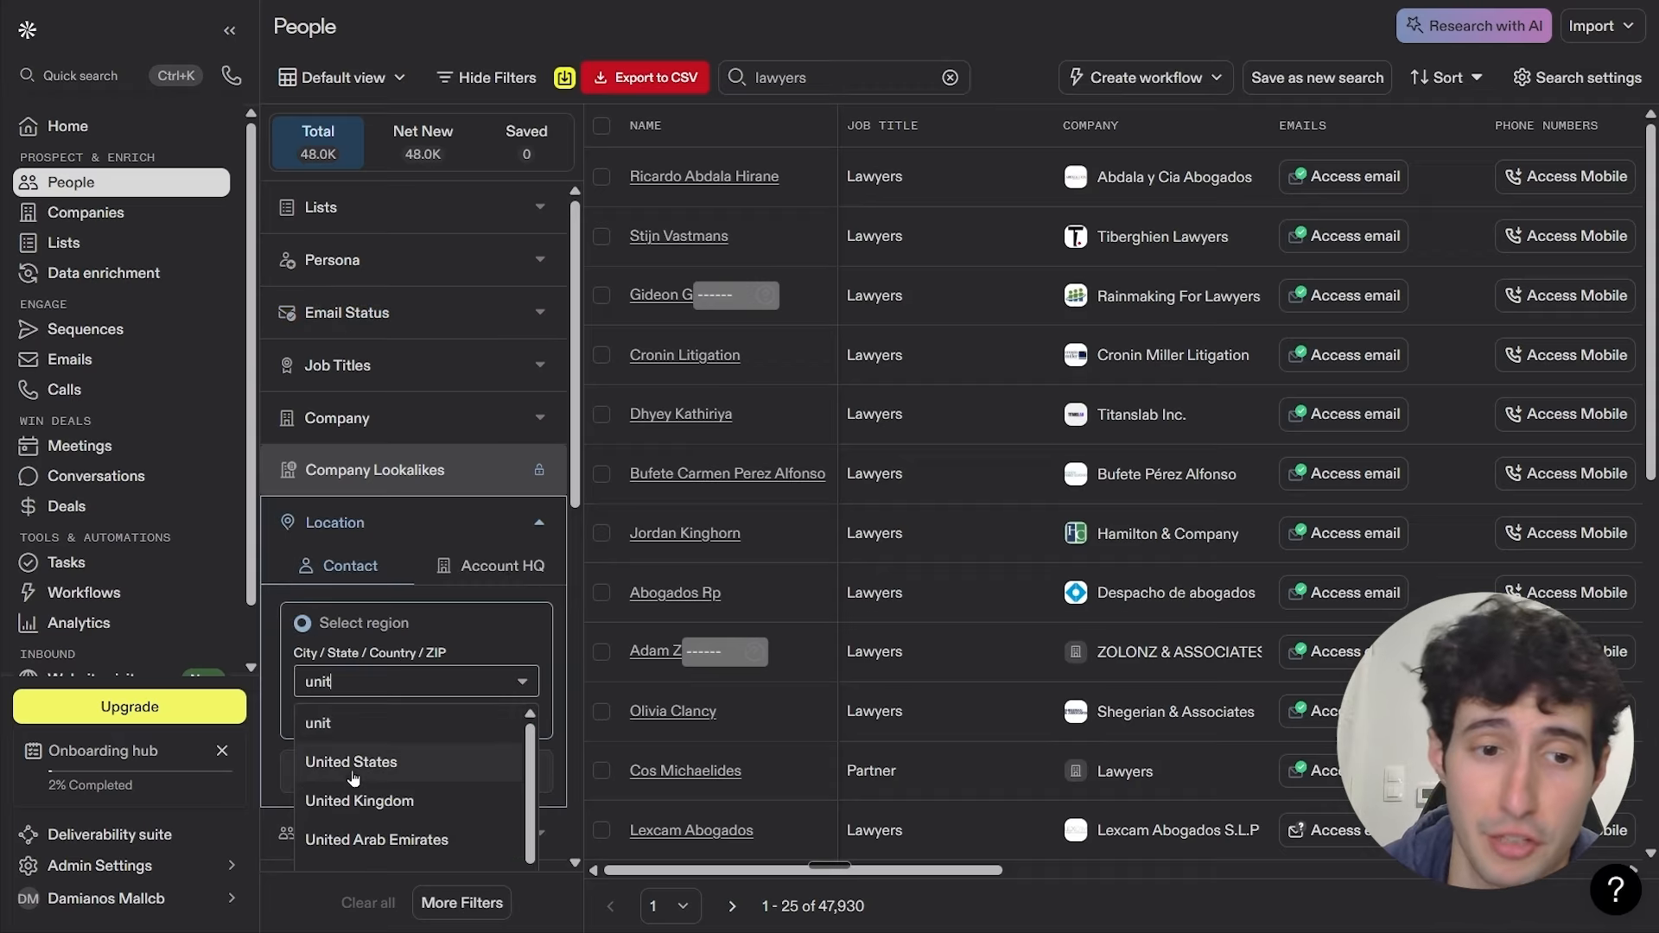
click(361, 764)
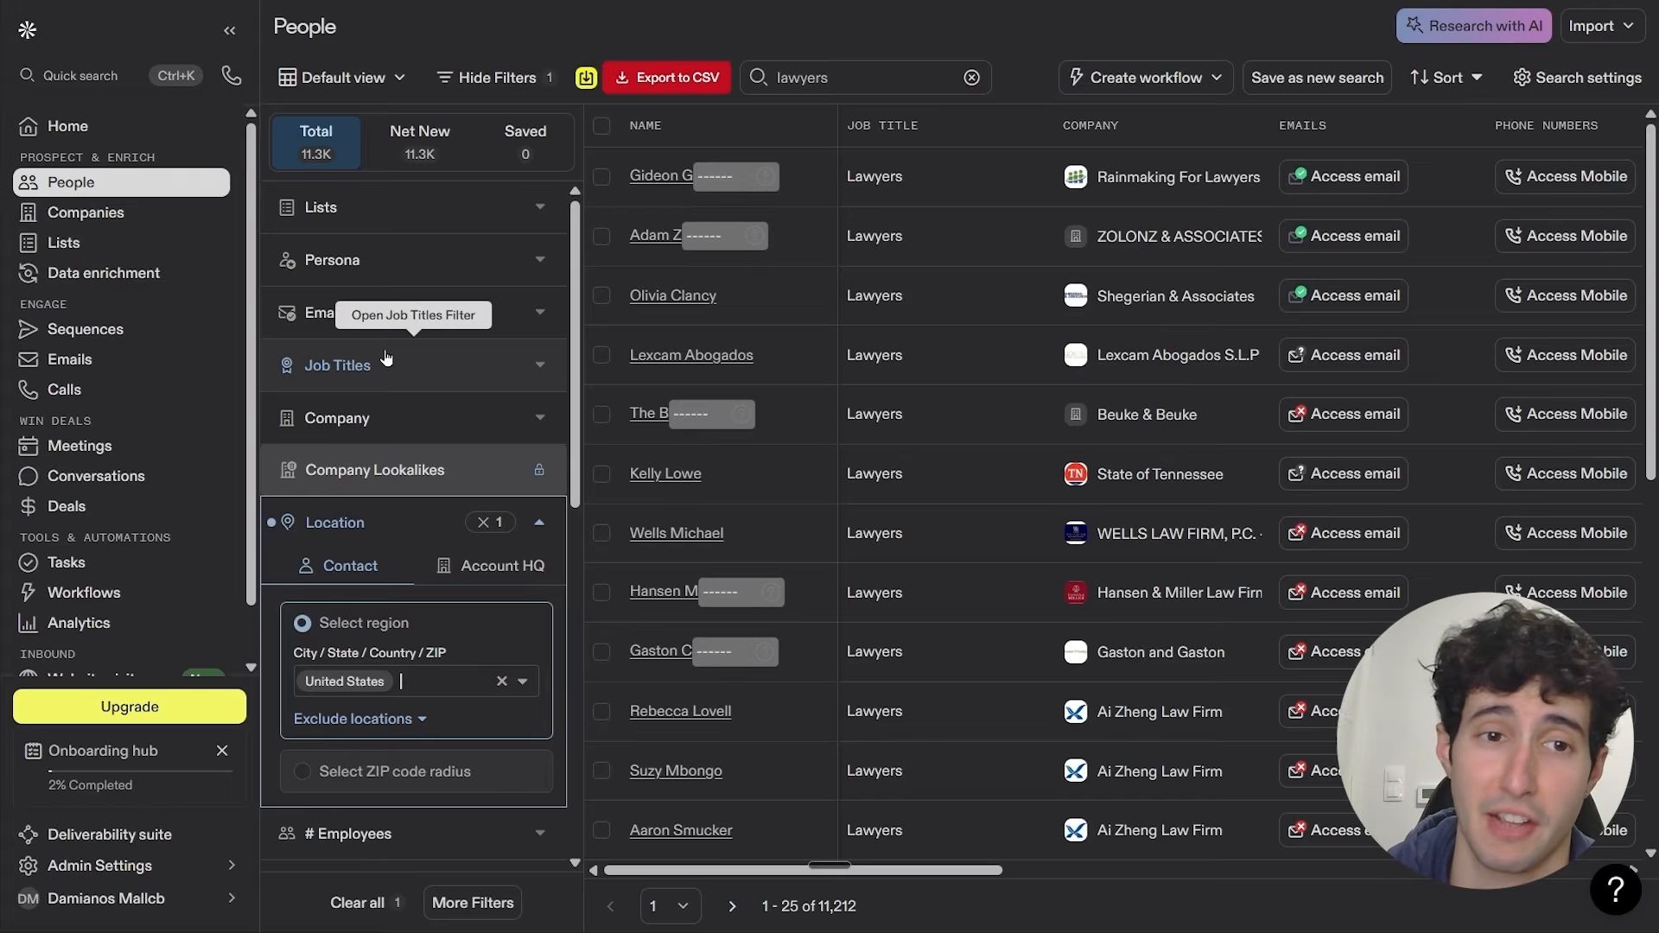
scroll(386, 635, down, 3)
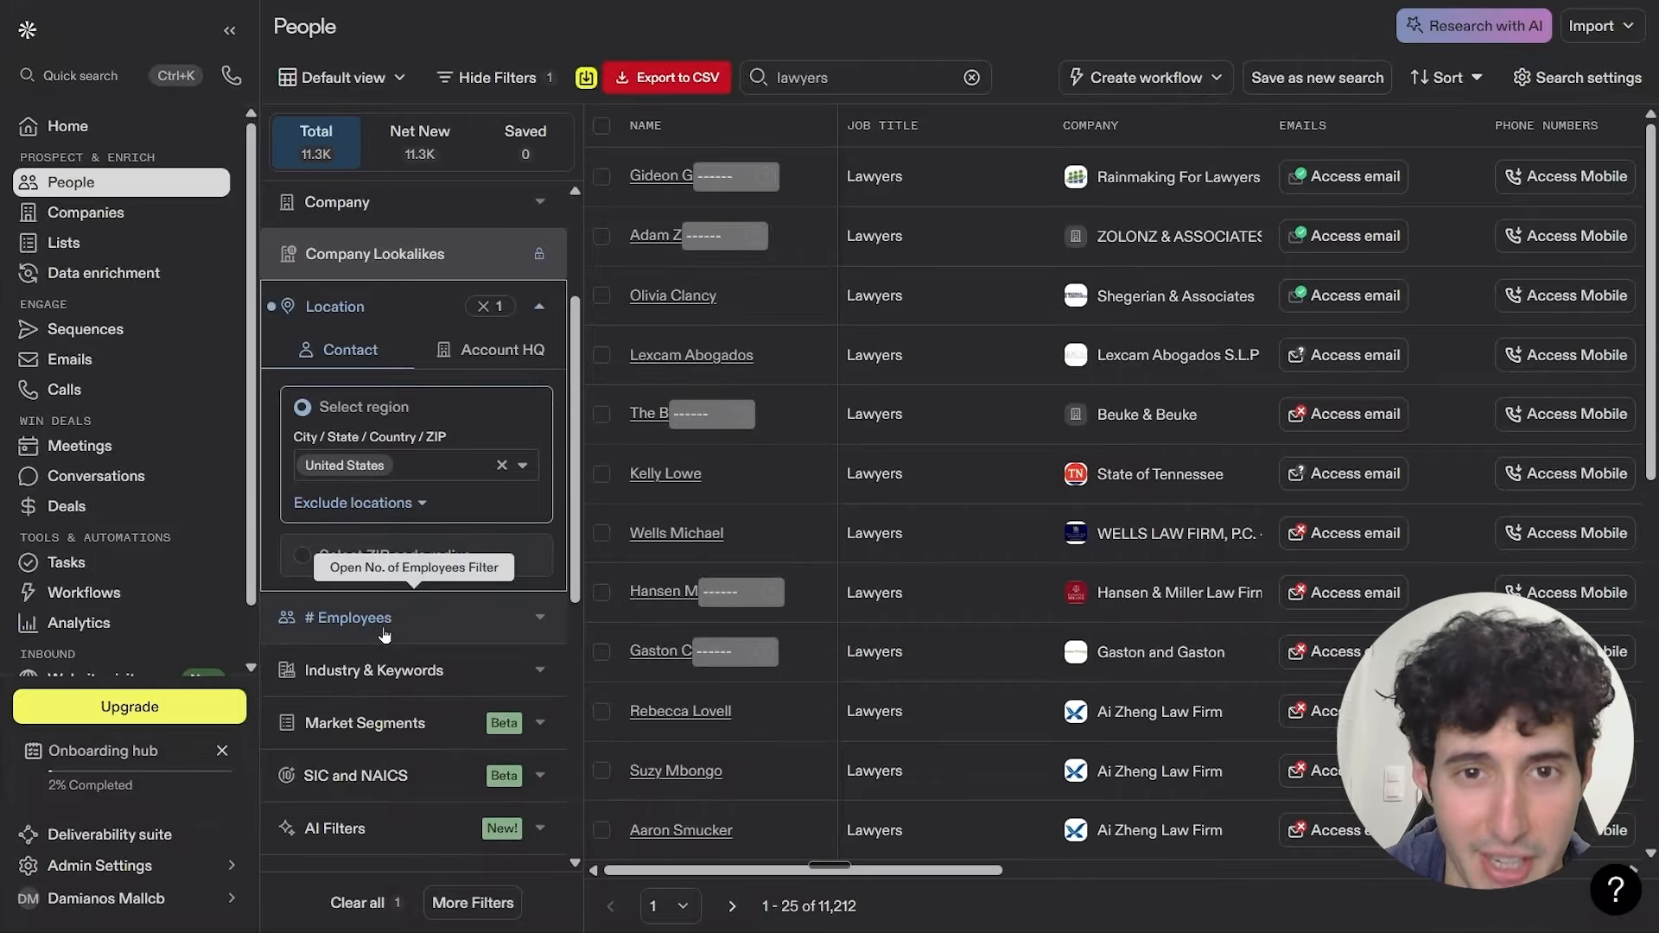
Step: Switch to Instantly, create a new campaign named My Campaign, and open its email sequence and schedule settings
scroll(385, 636, up, 3)
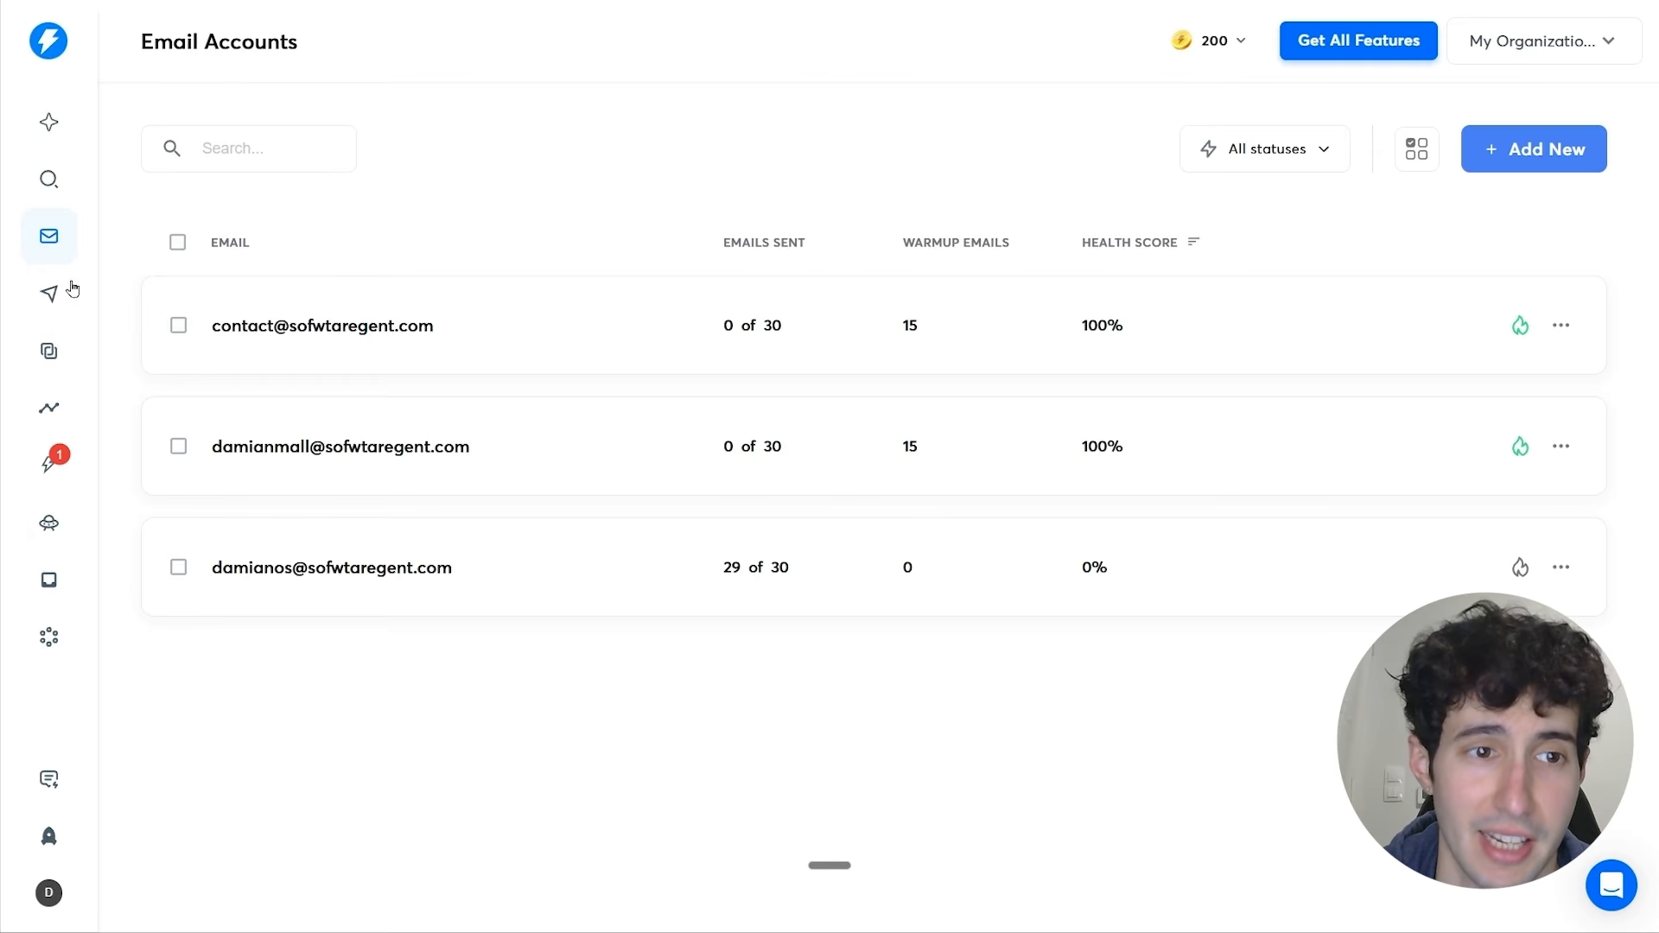
click(49, 292)
click(1535, 163)
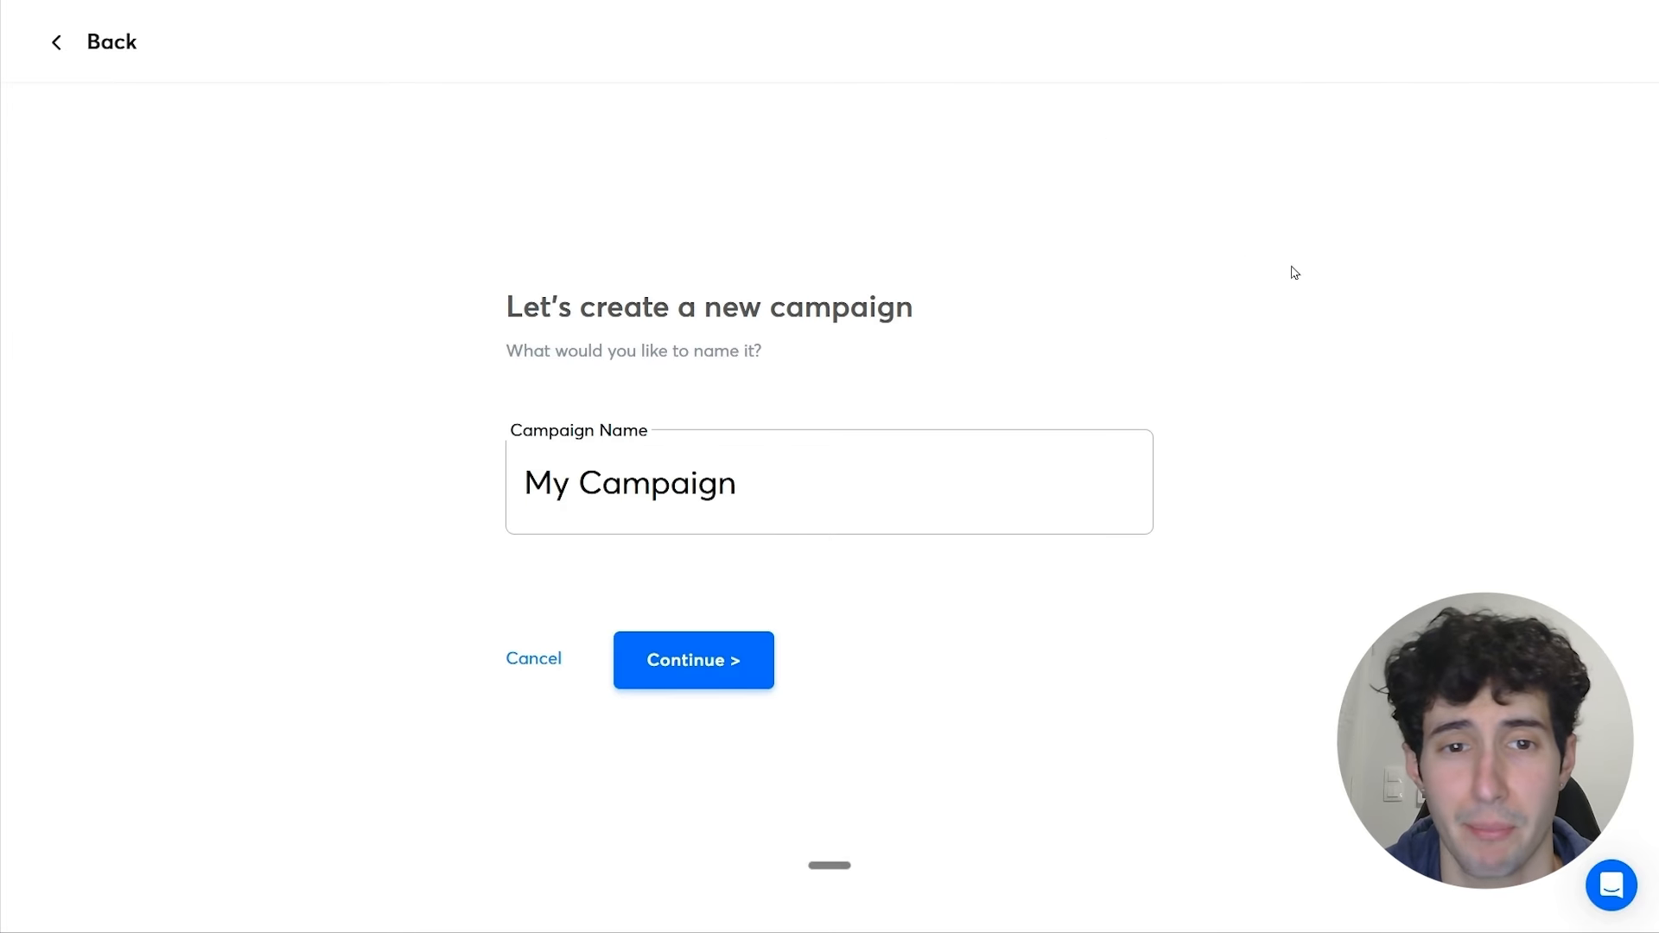
click(751, 658)
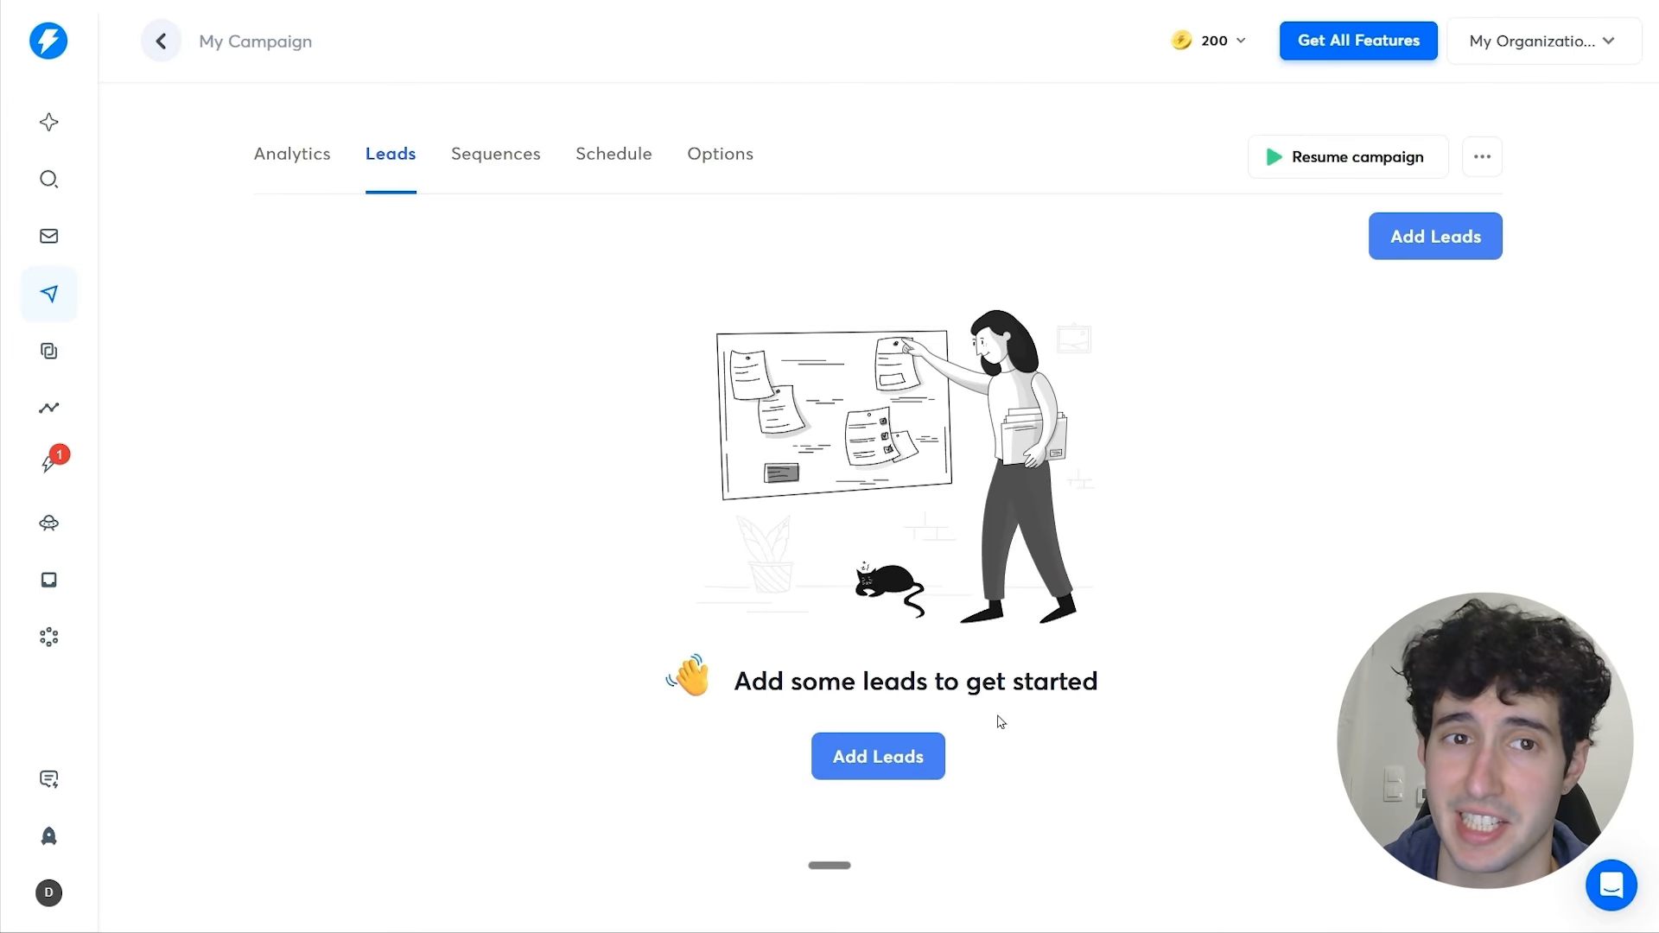
click(499, 156)
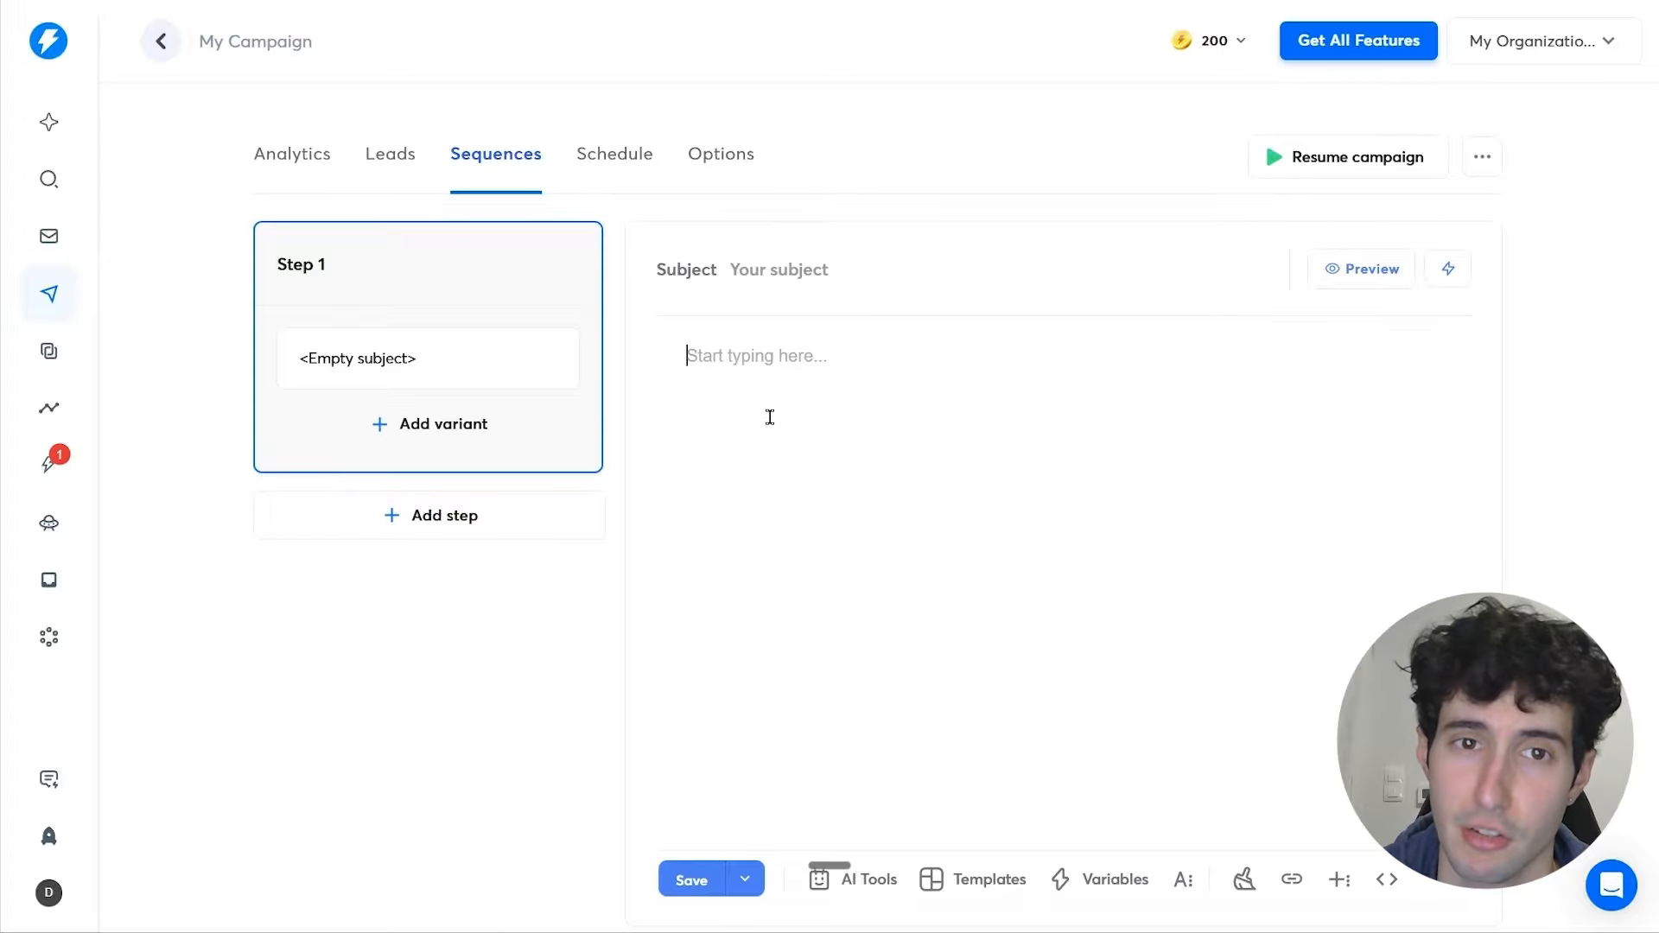
click(614, 154)
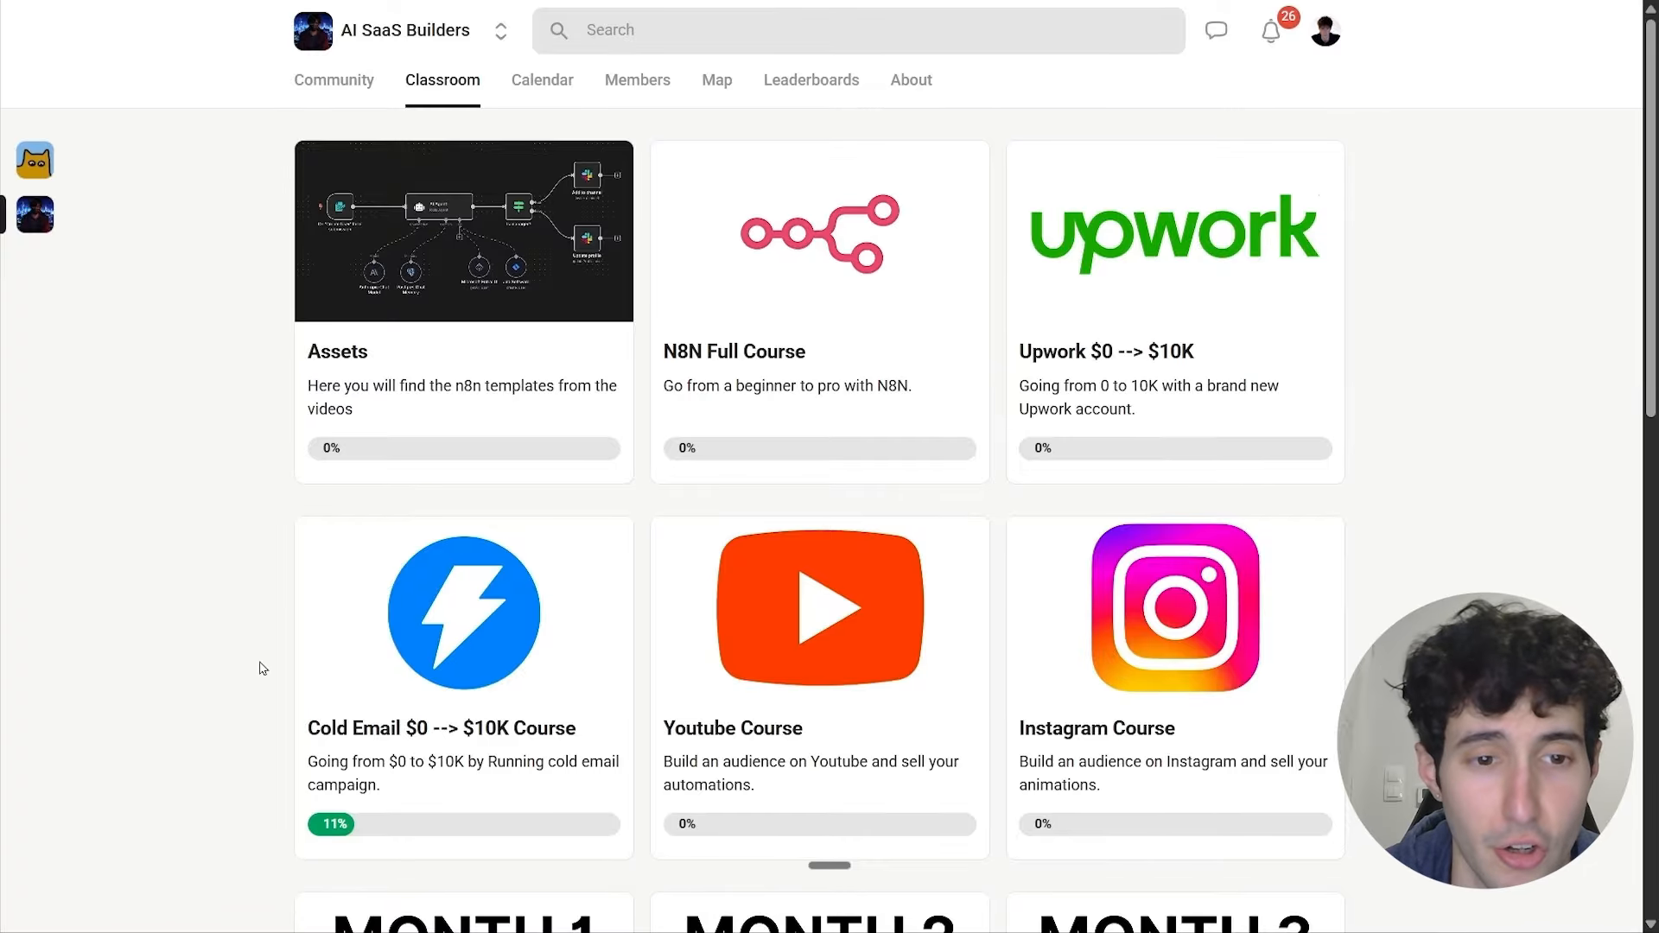
Step: Switch to the AI SaaS Builders classroom on Skool, look through the Cold Email $0 --> $10K Course, and browse the other classroom courses
click(483, 643)
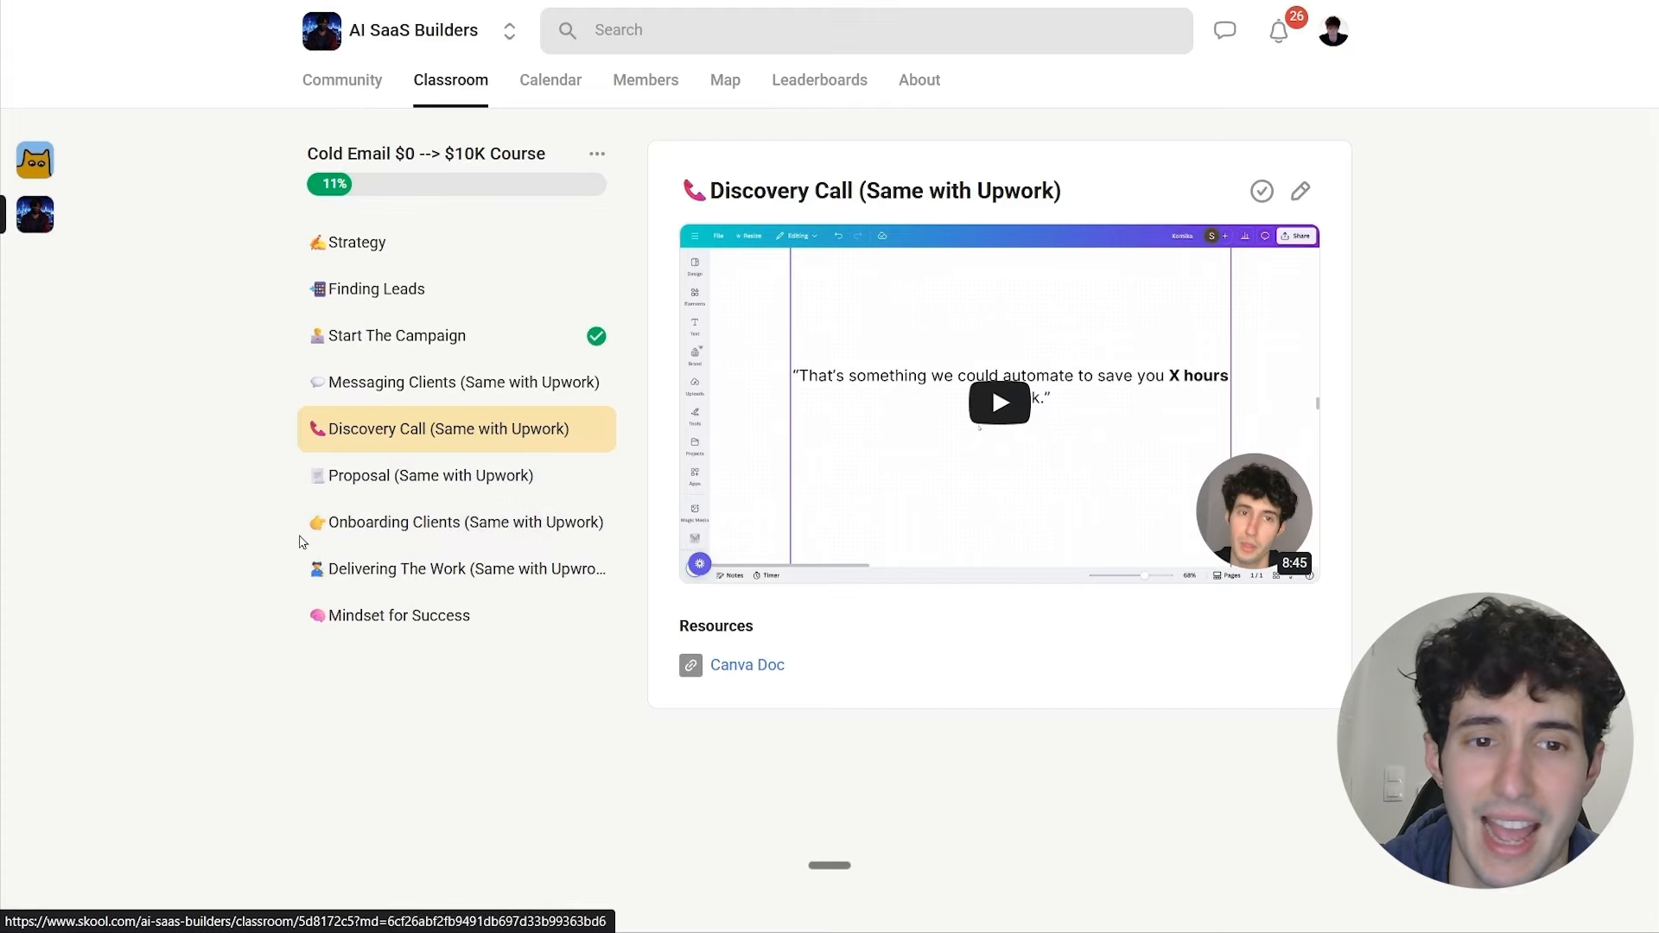
click(450, 80)
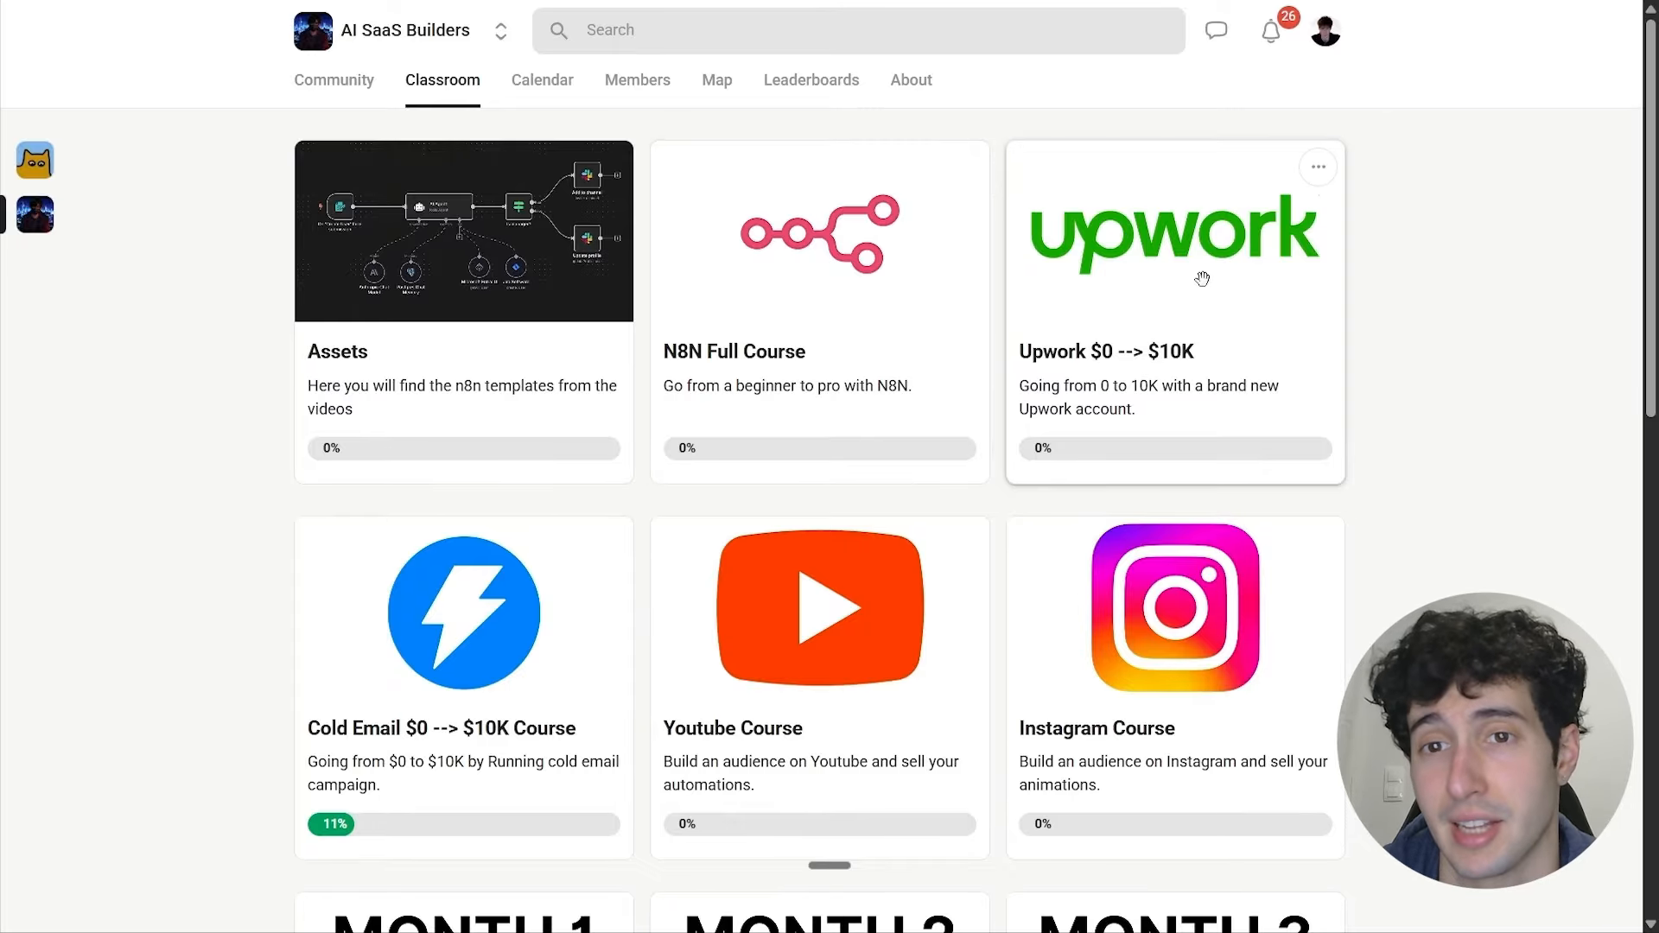
scroll(871, 661, down, 1)
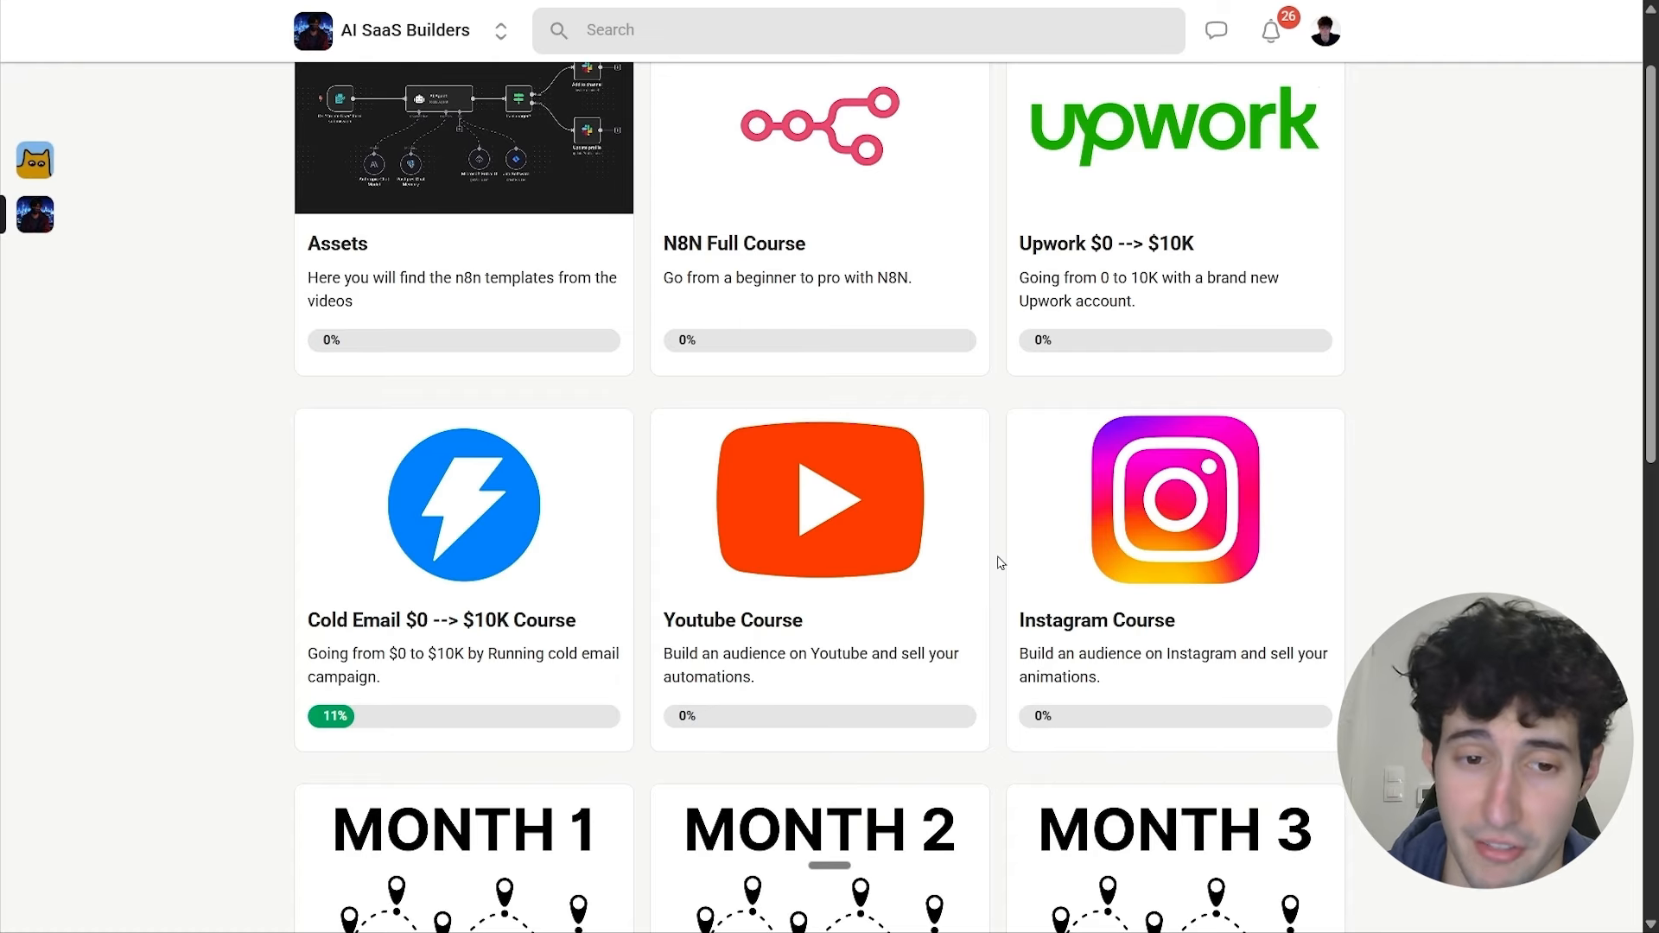
scroll(1000, 563, down, 3)
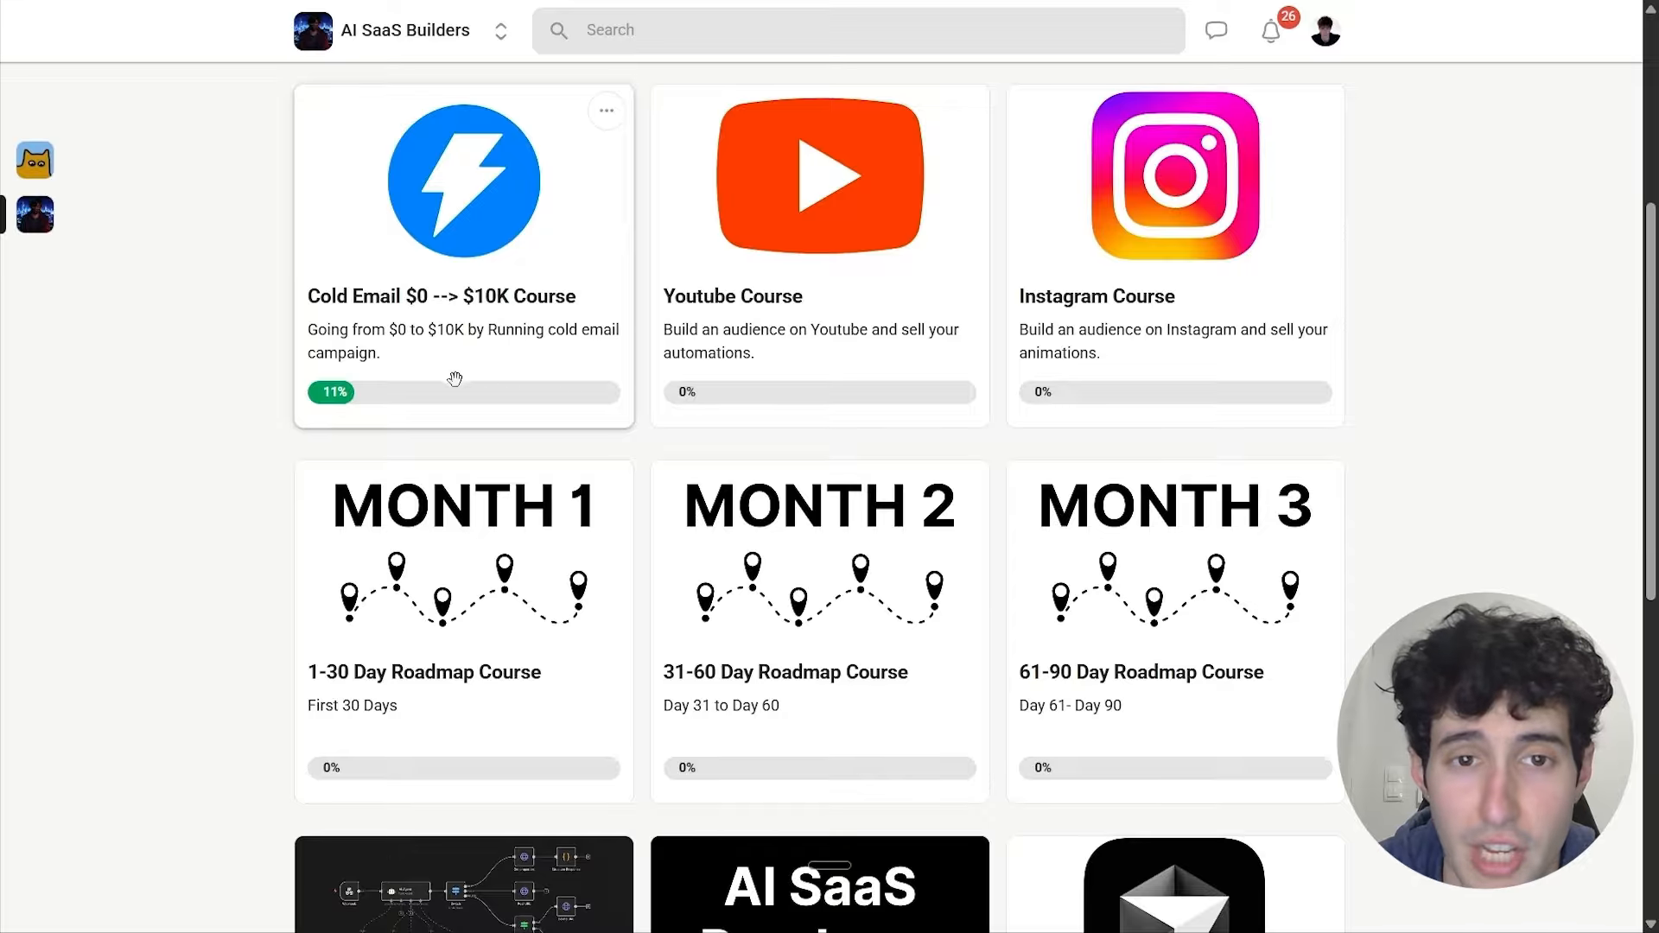
scroll(770, 412, down, 5)
scroll(959, 484, up, 5)
scroll(963, 453, up, 5)
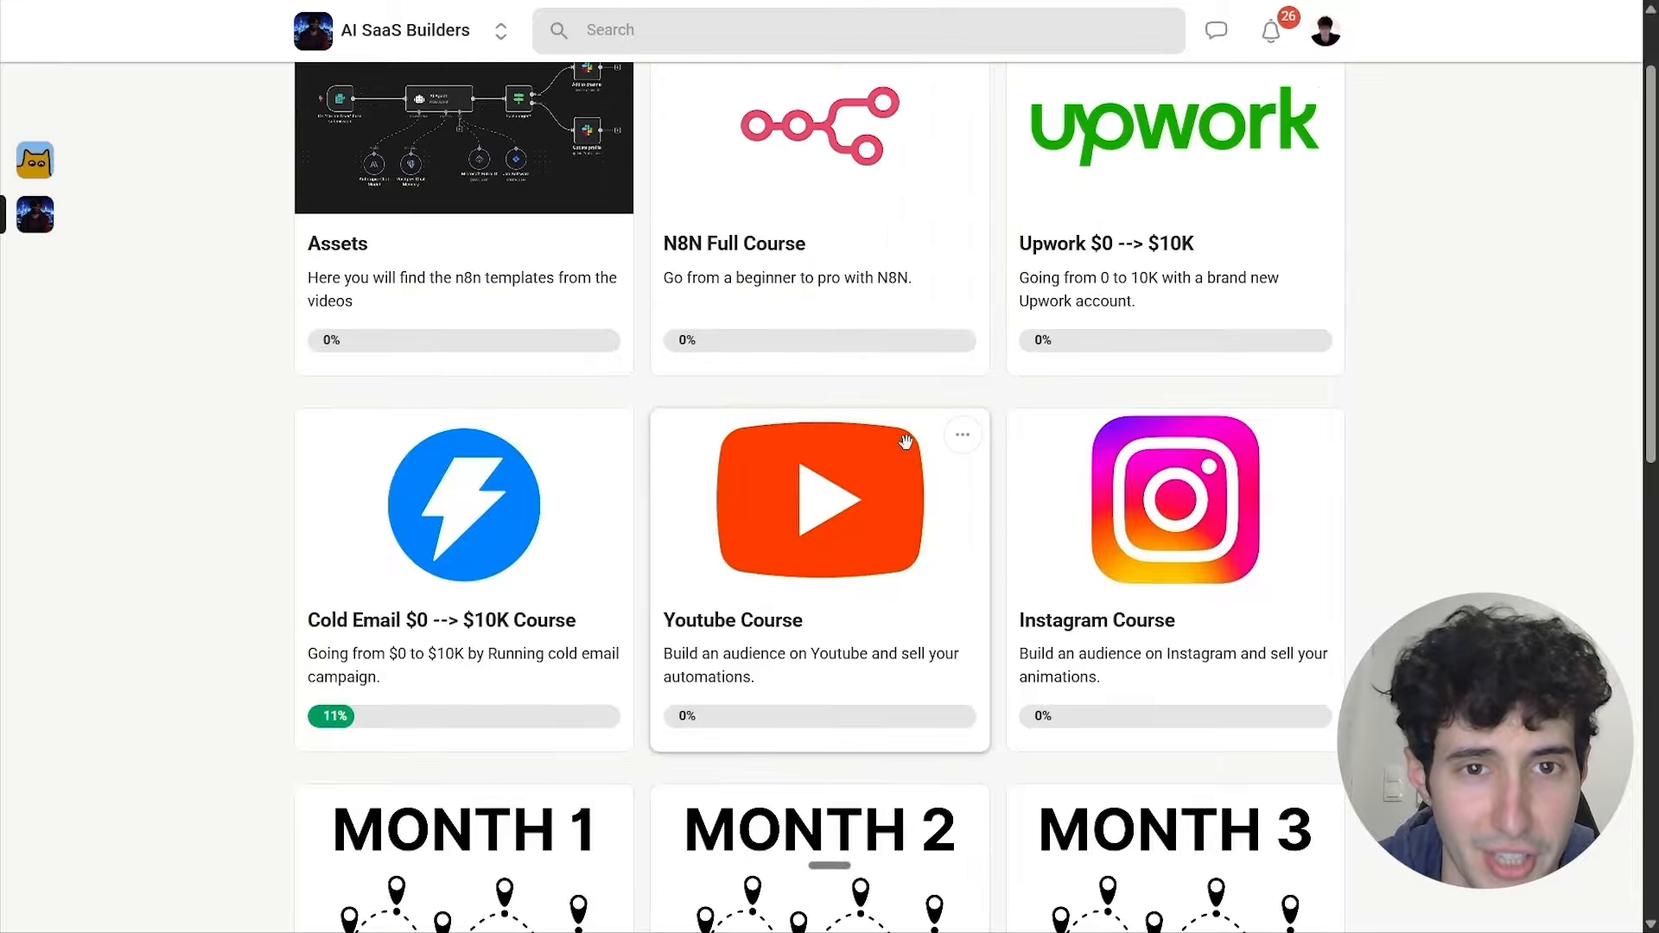